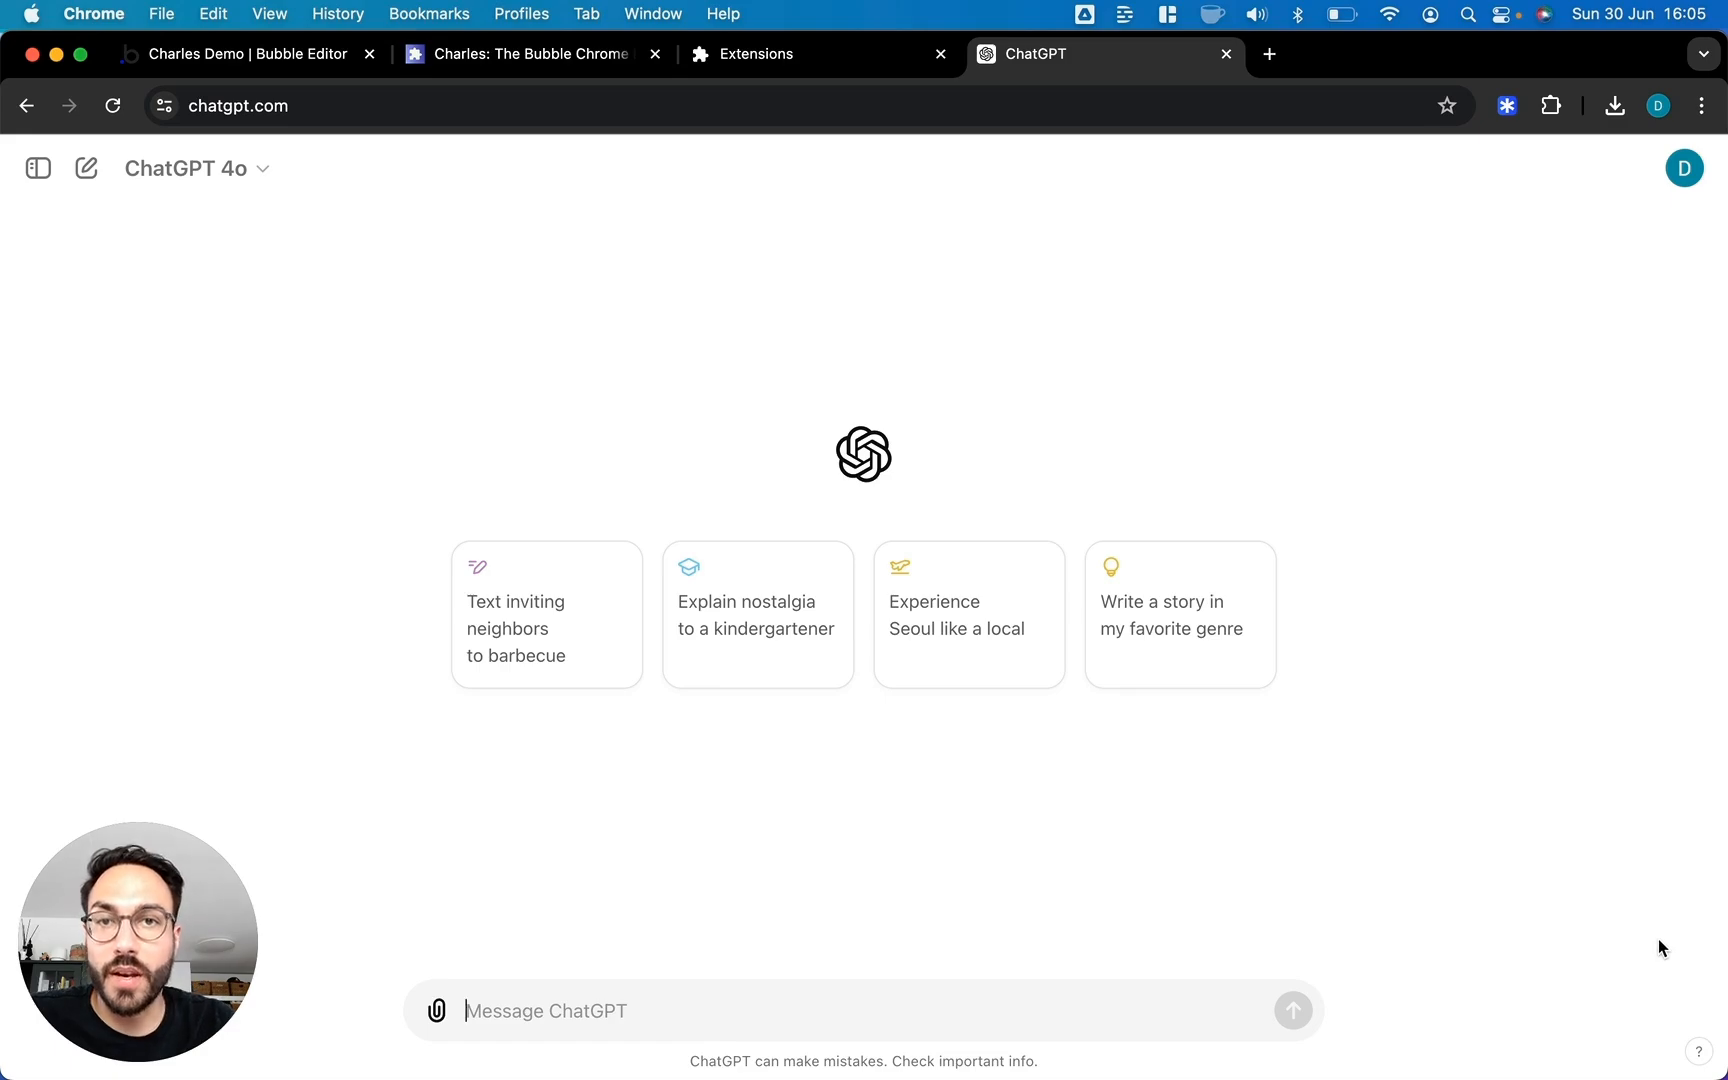
click(551, 1005)
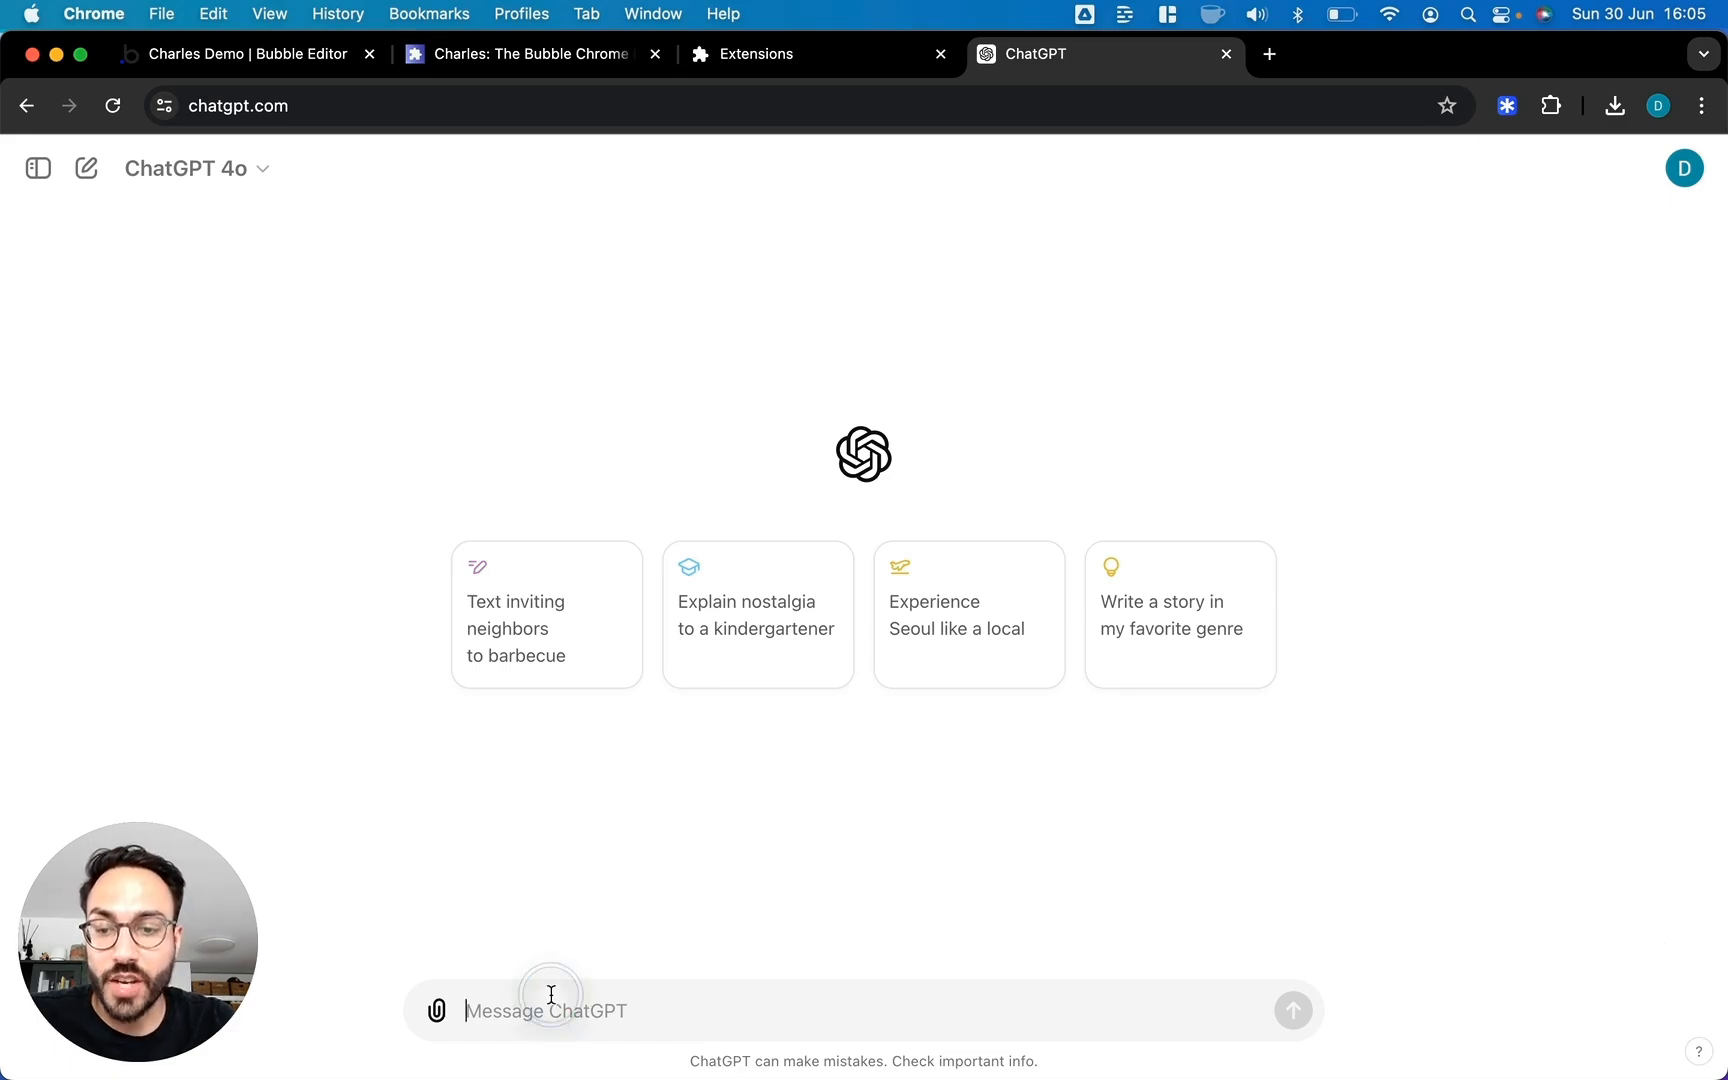
text(adfgsdfg)
double_click(529, 1015)
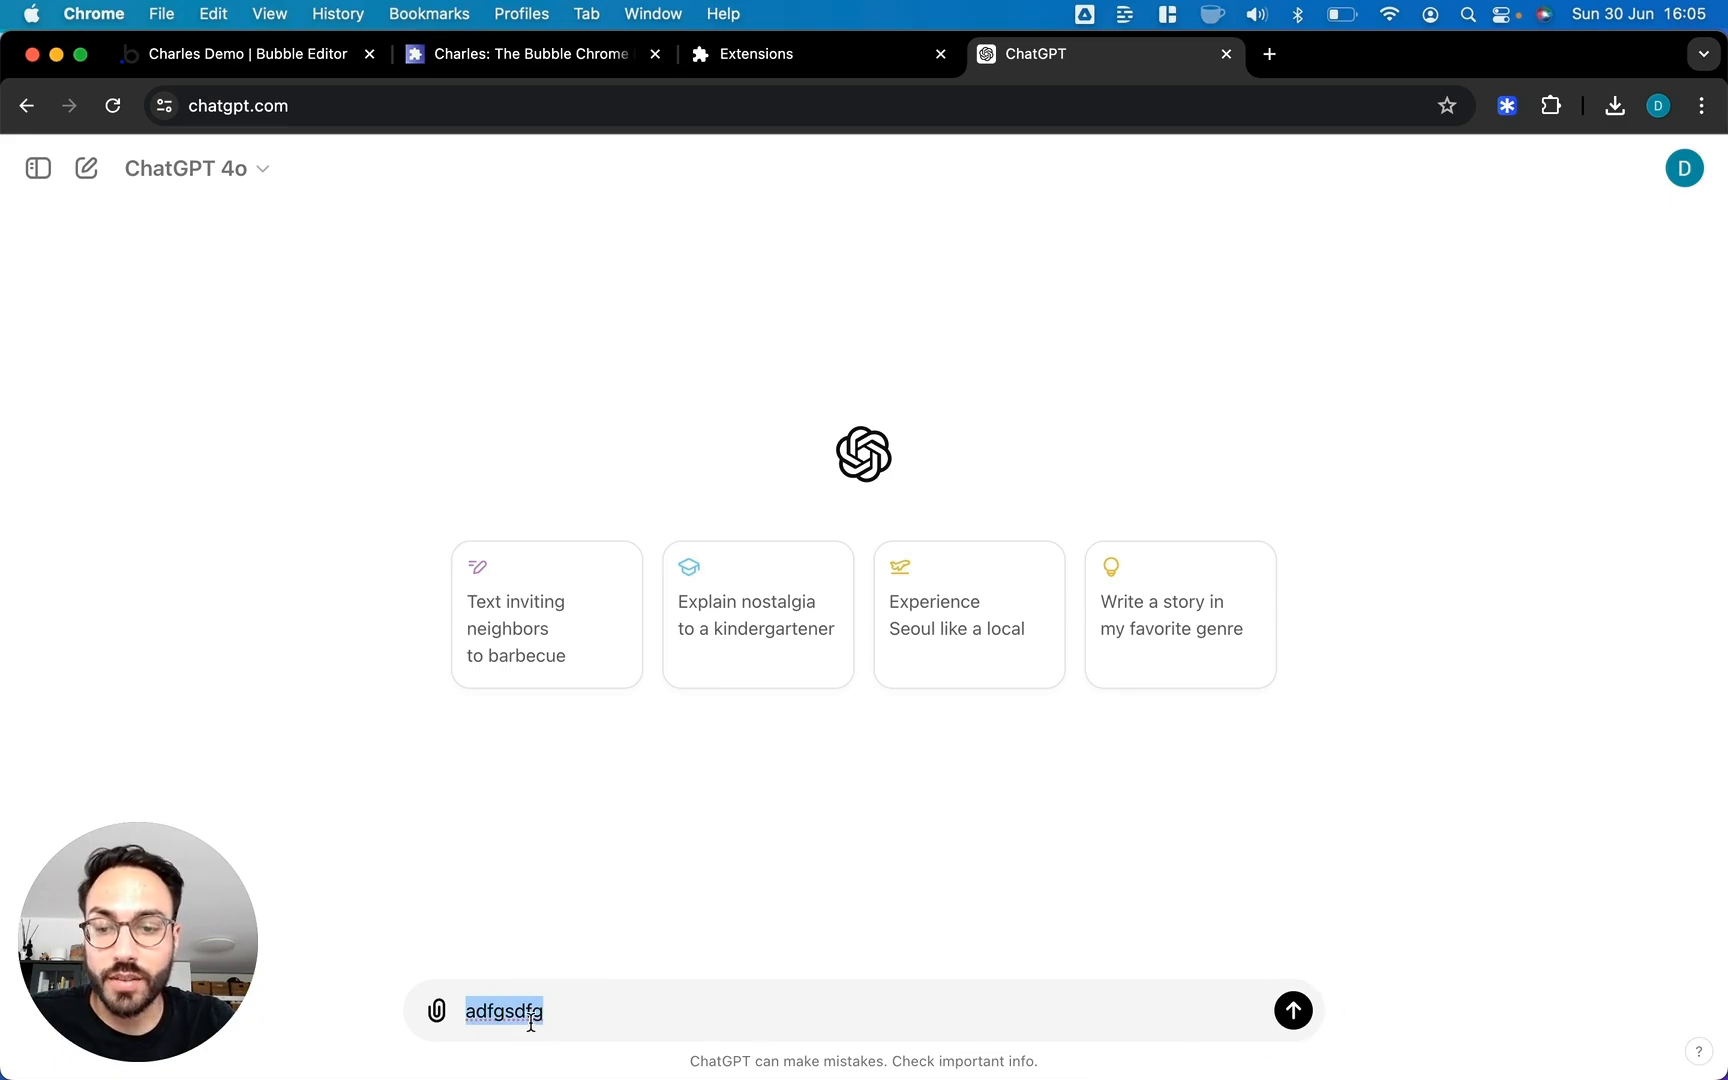
key(BackSpace)
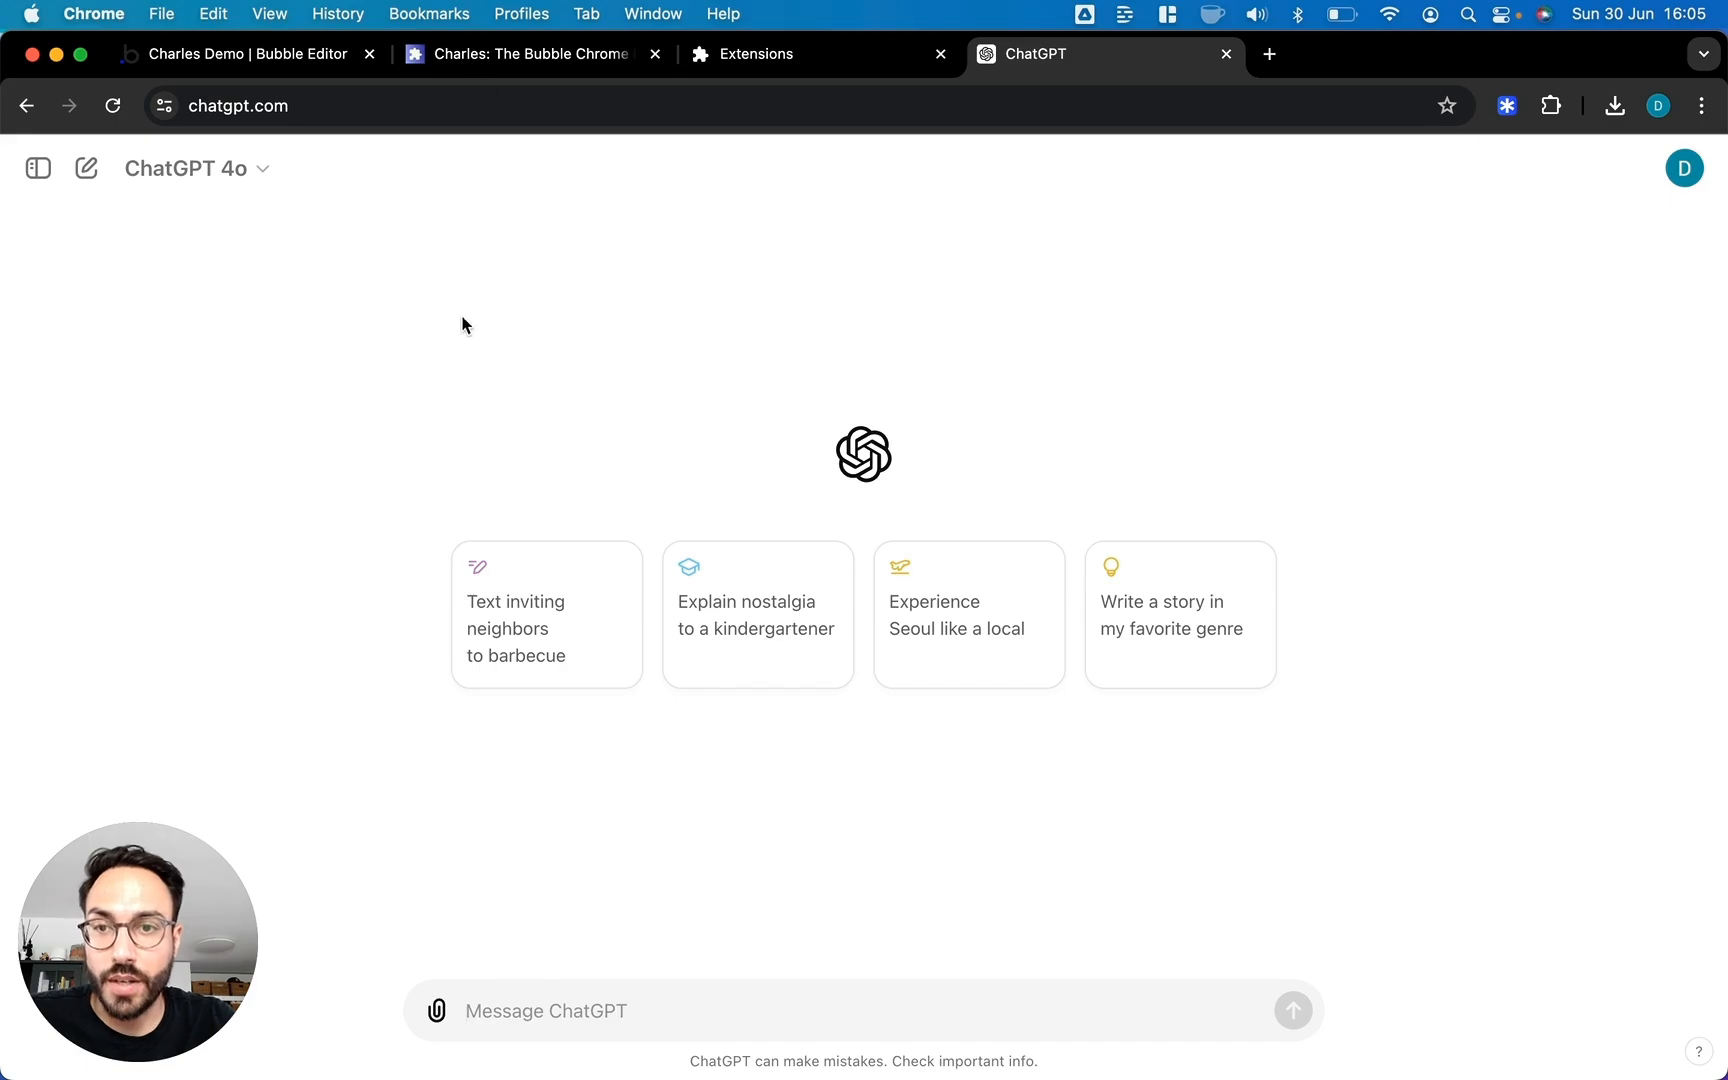
click(460, 320)
Go to the Bubble editor and show the property editor of the gpt-extension page
click(273, 55)
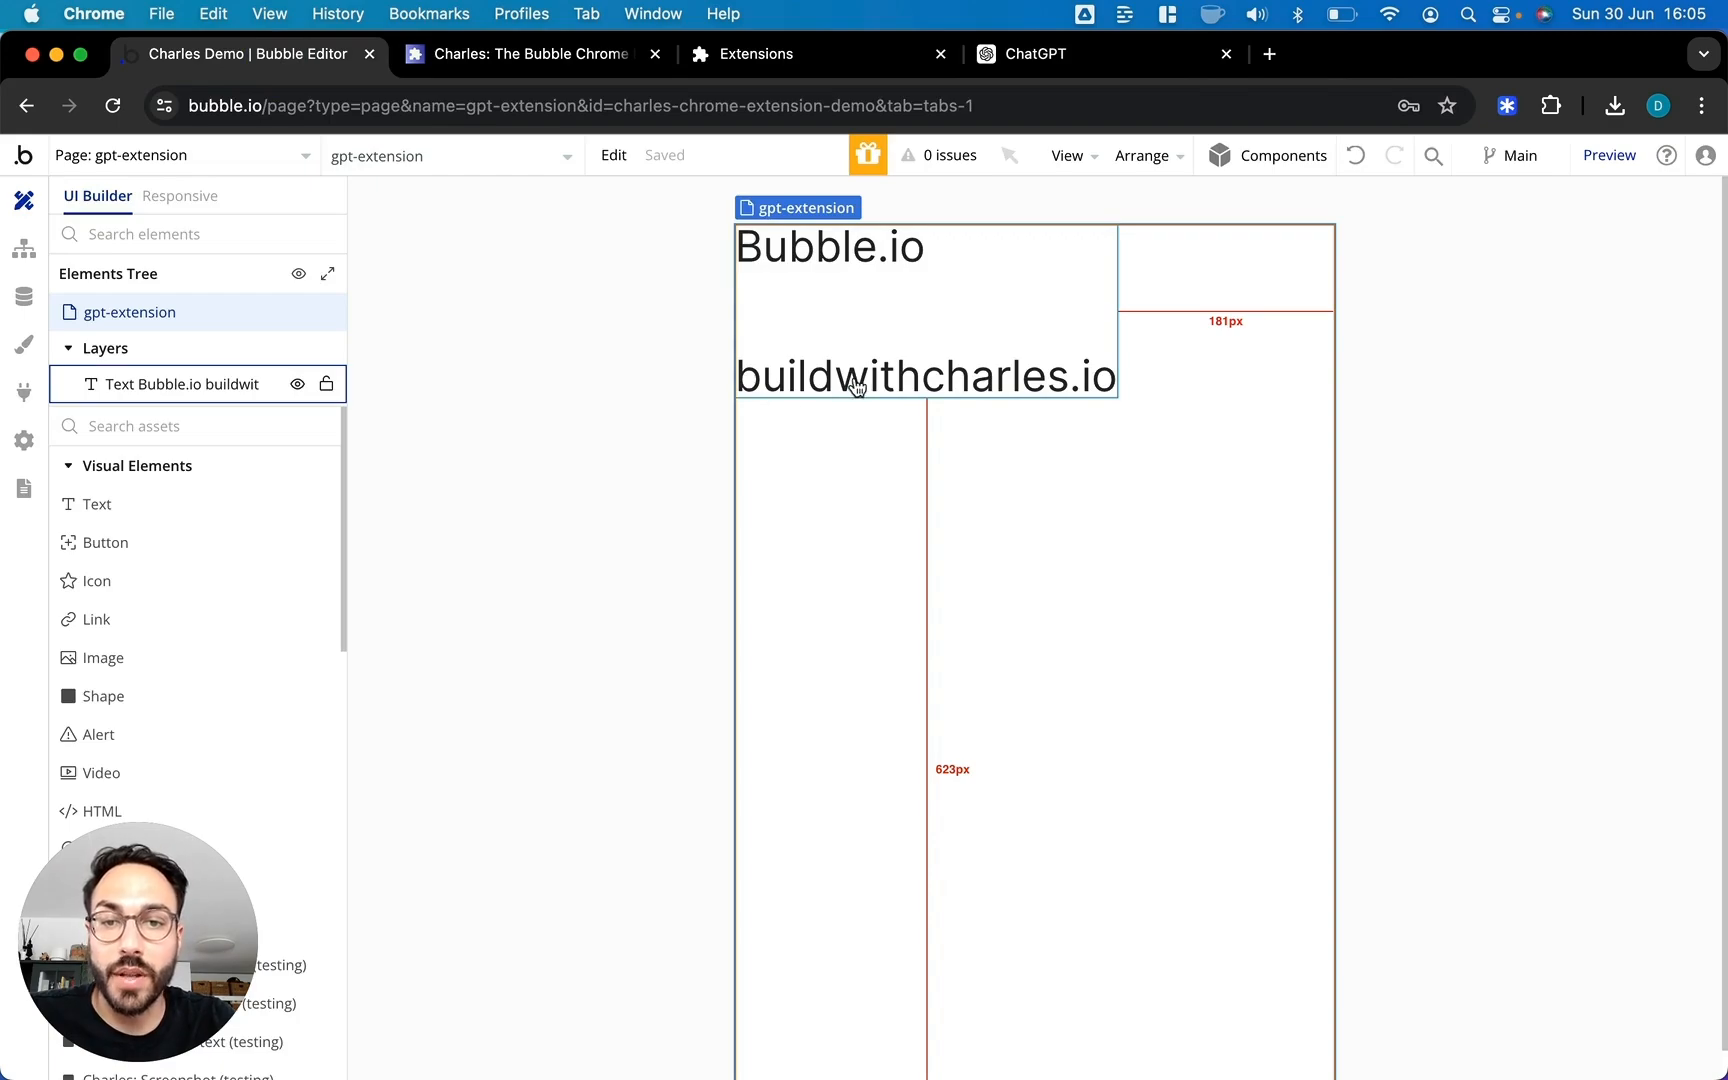
click(1150, 396)
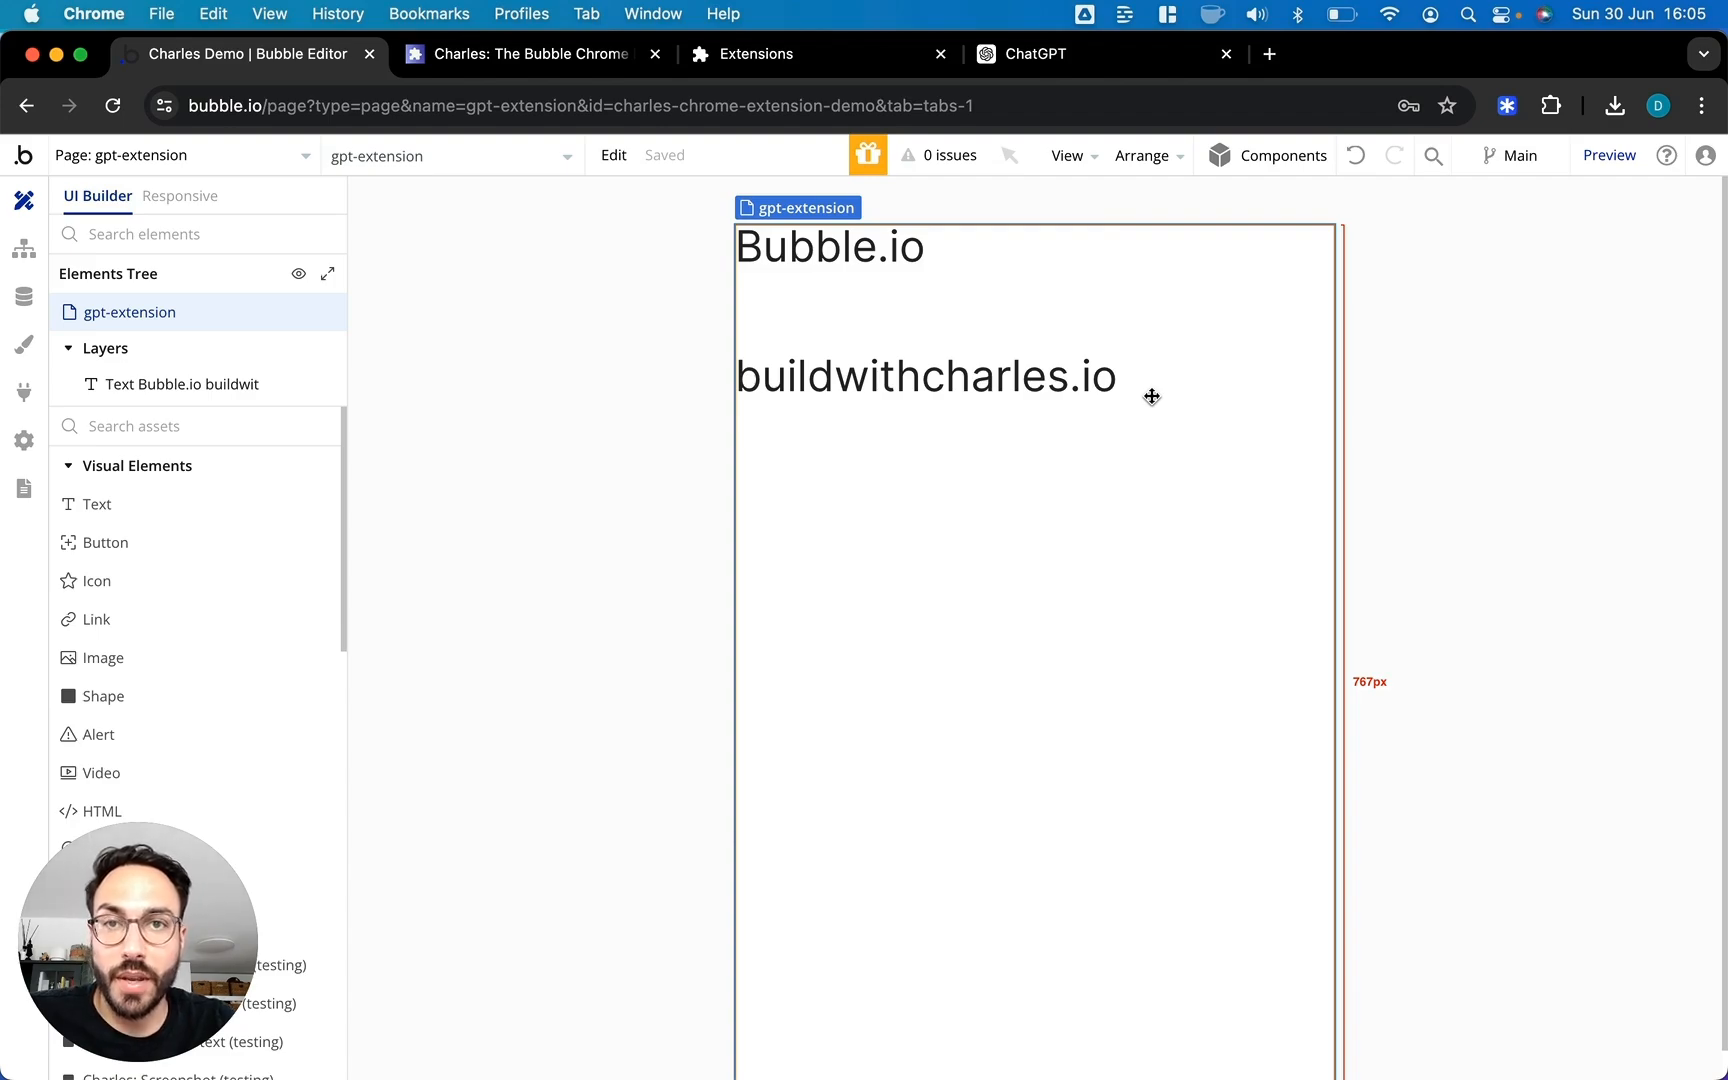
double_click(475, 391)
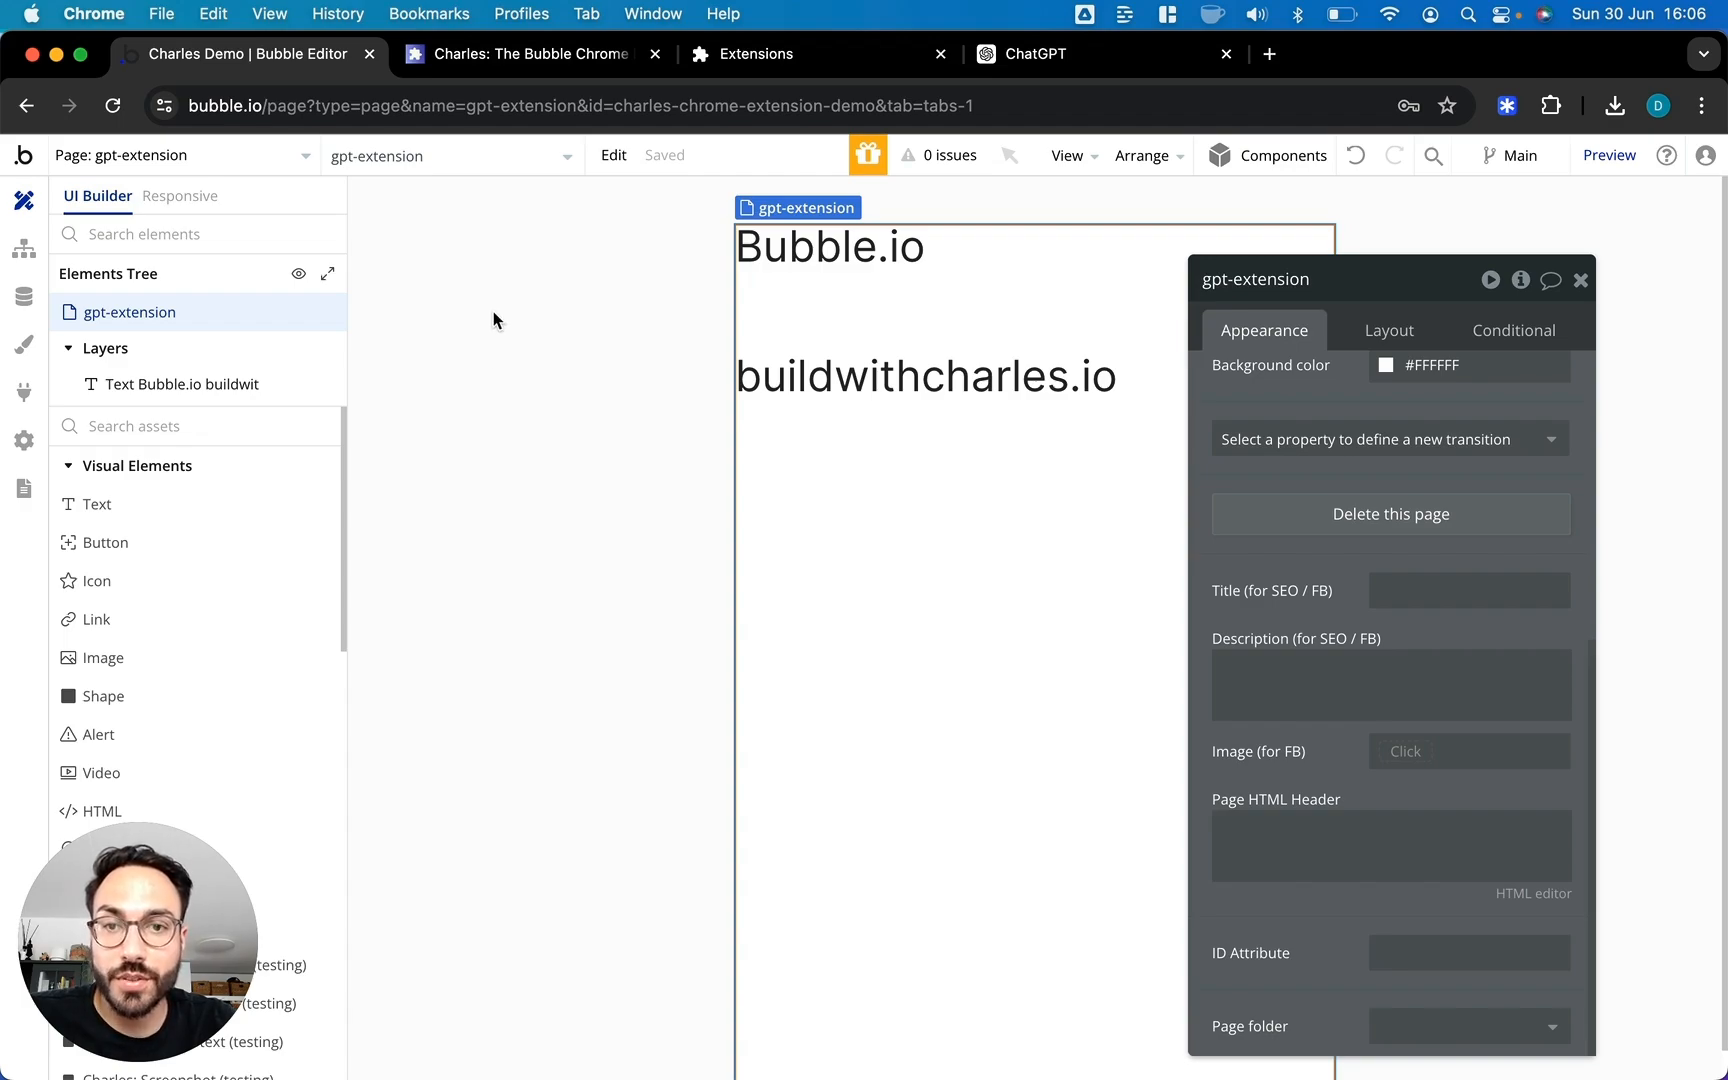
Download Charles Extension Source Code v2.7.0.zip from the Charles hub page and unpack it in the Downloads folder
click(485, 50)
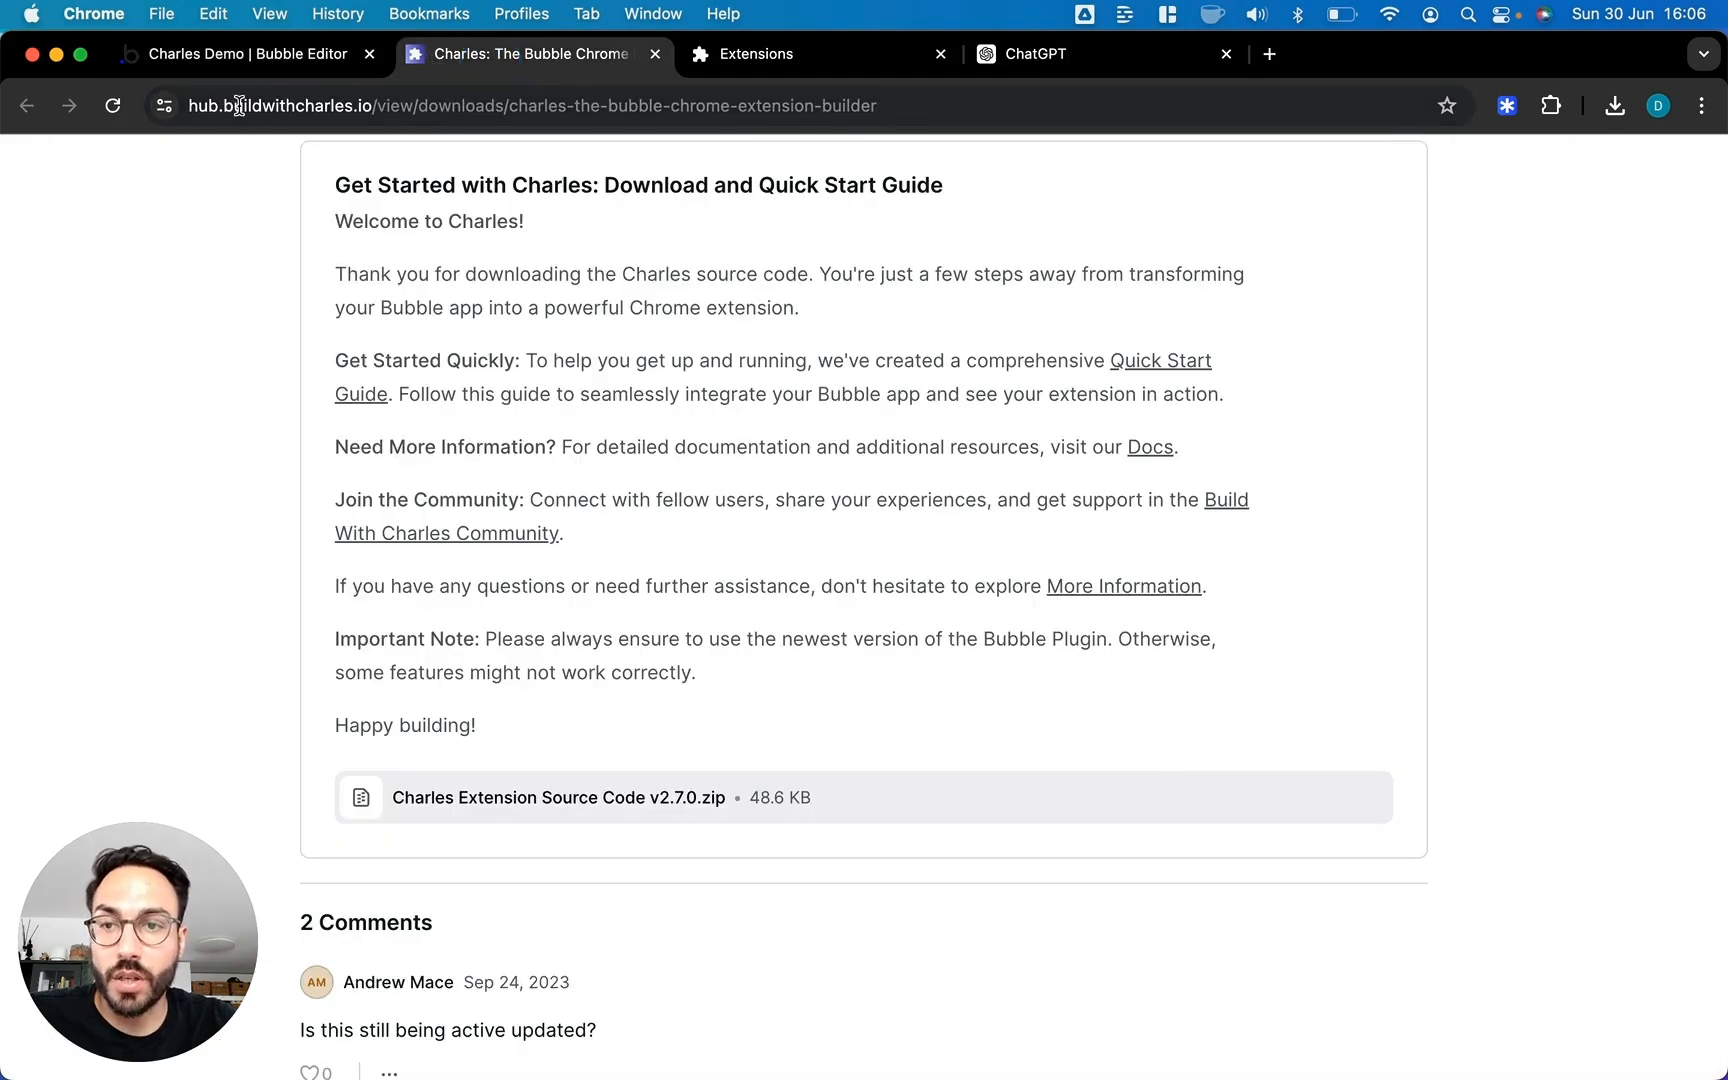
click(515, 808)
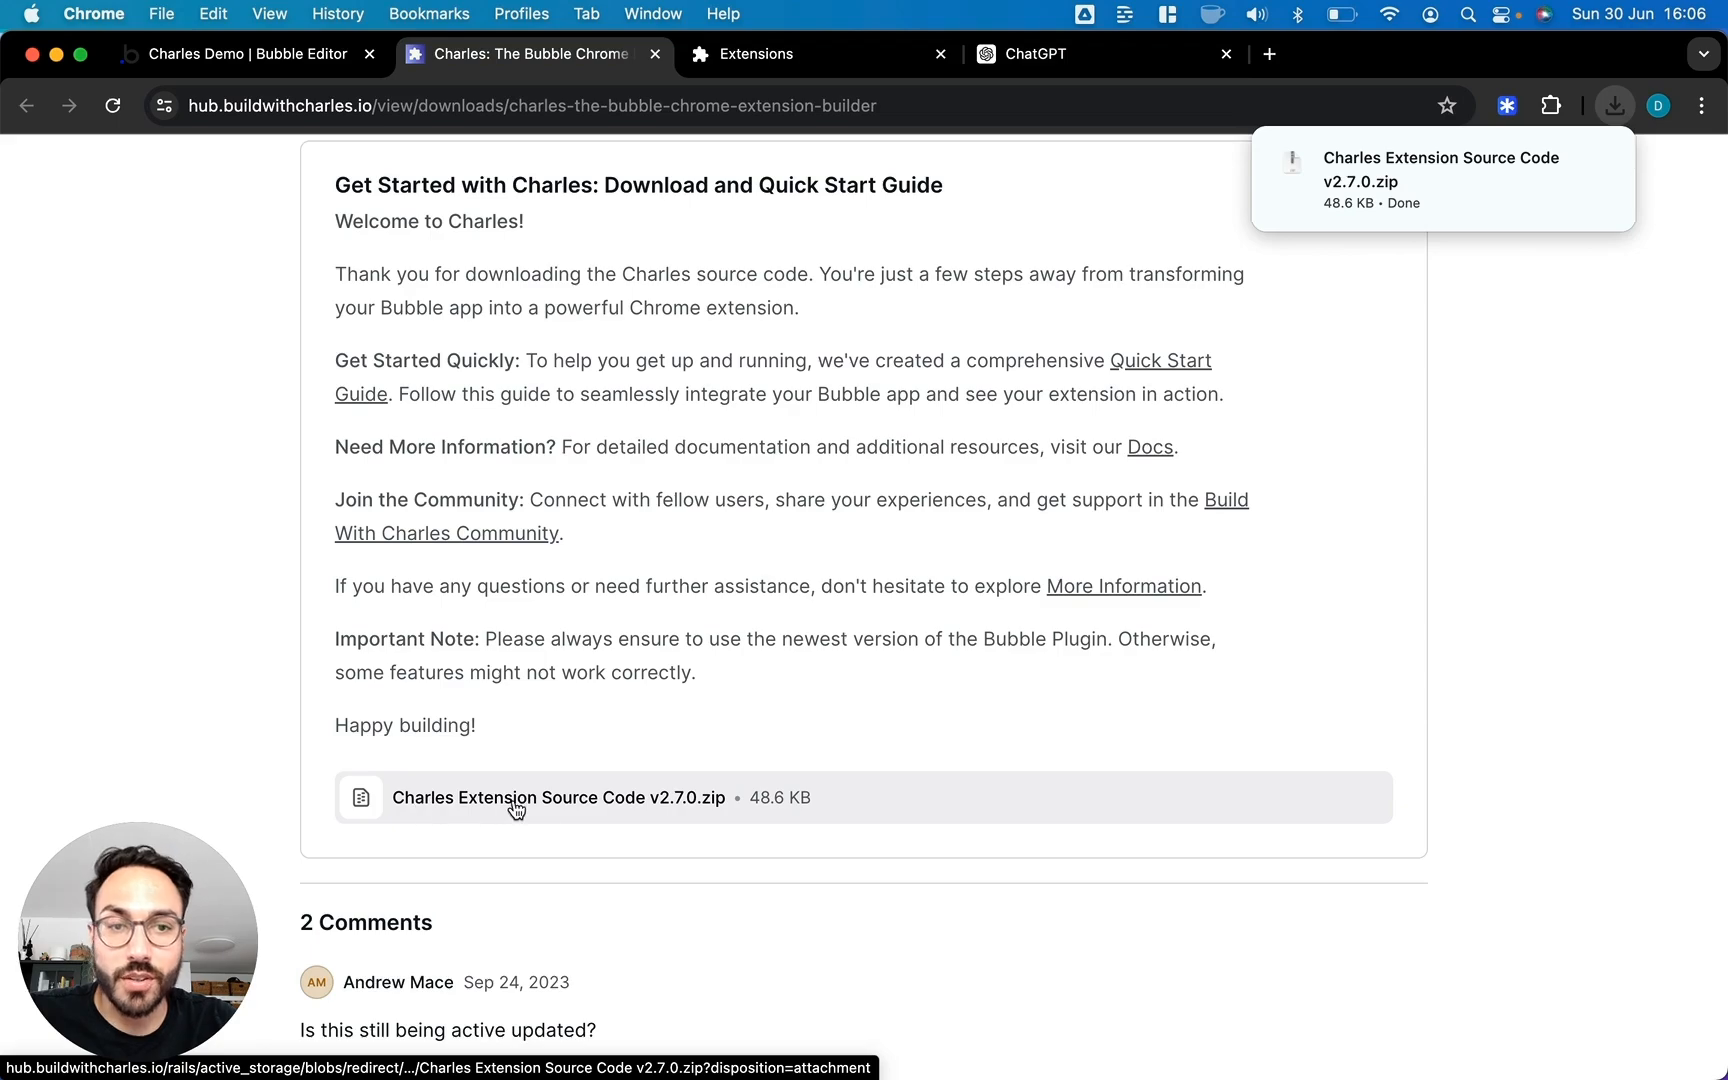
click(1407, 164)
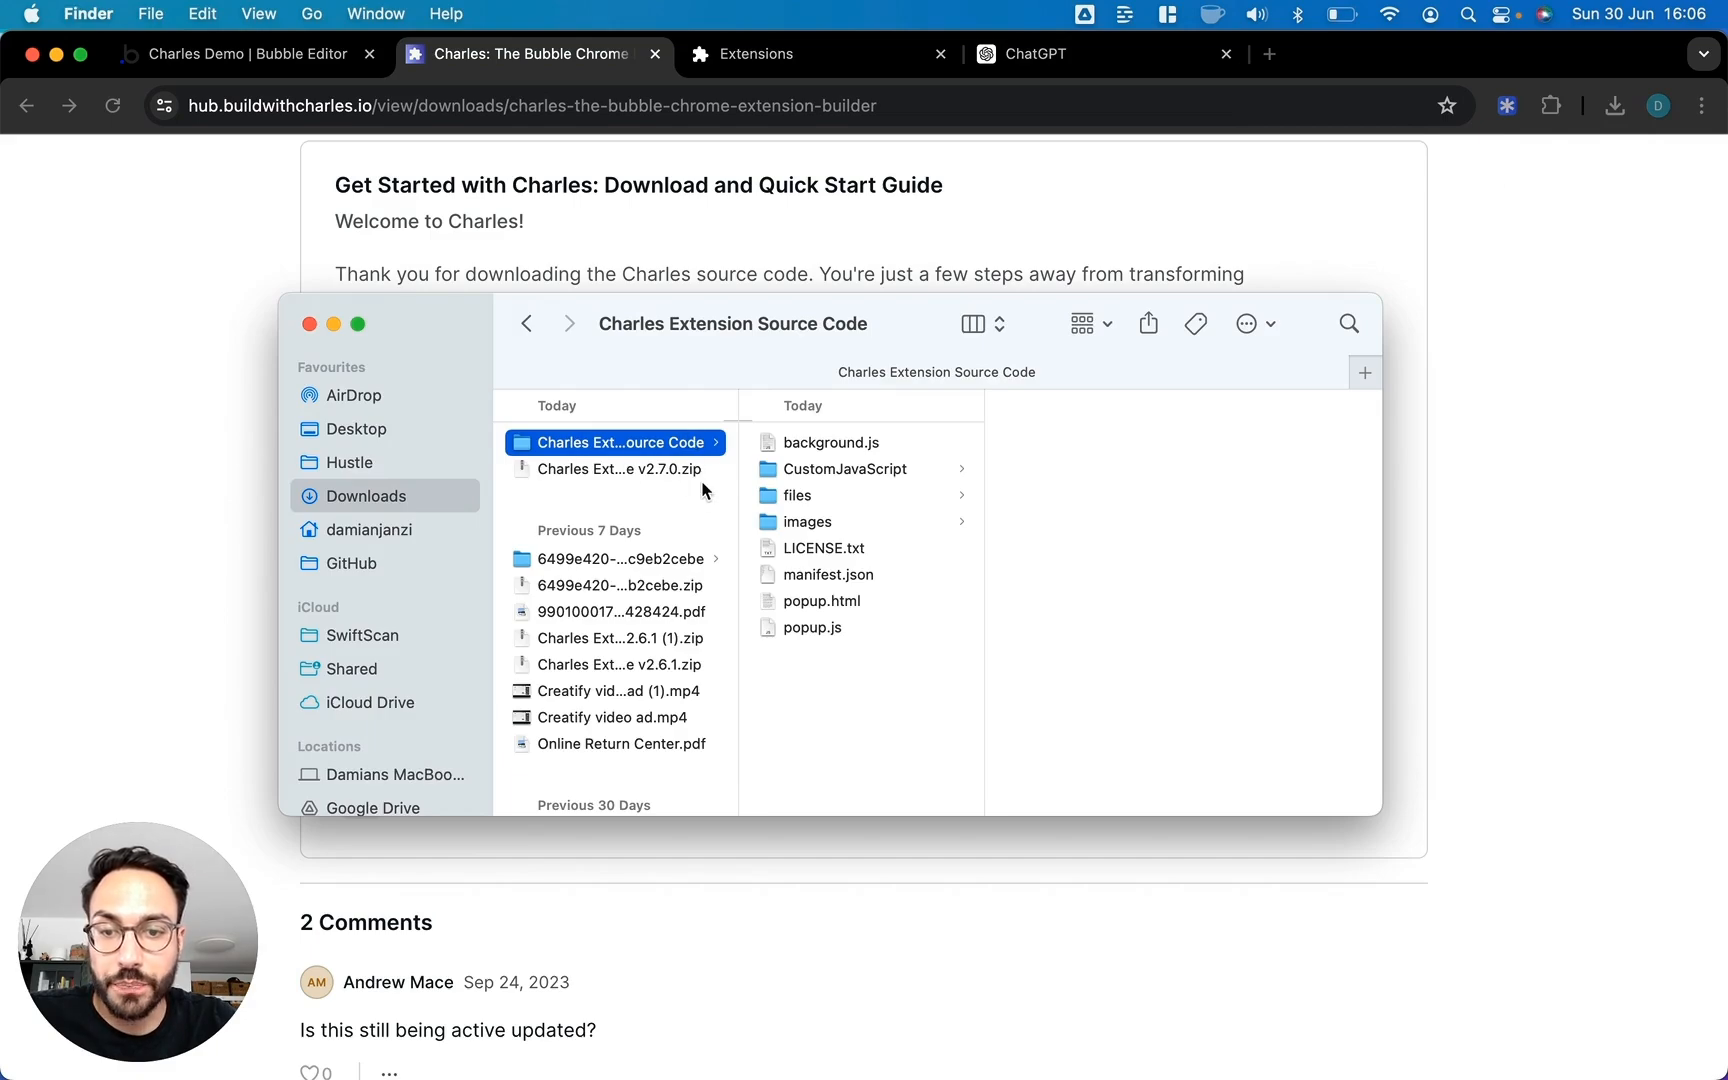
Open popup.js from the Charles Extension Source Code folder in Visual Studio Code and select the placeholder app URL
click(810, 628)
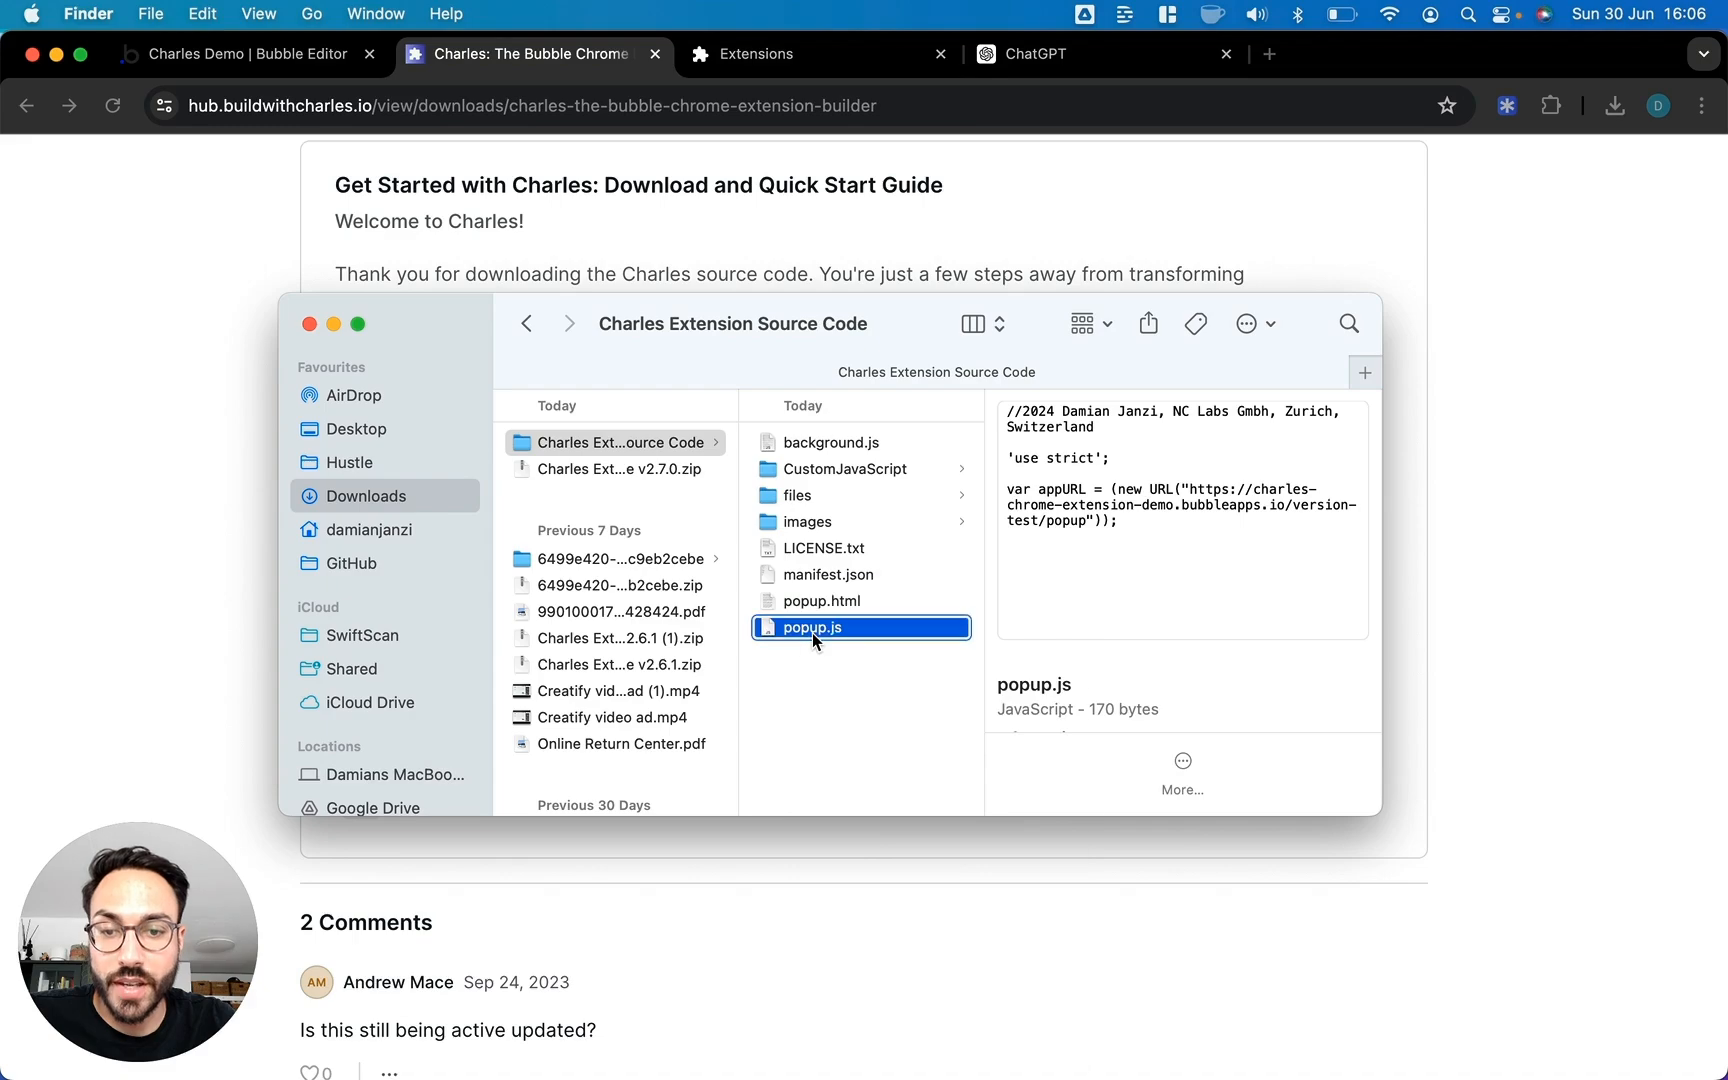
right_click(811, 632)
mouse_move(950, 626)
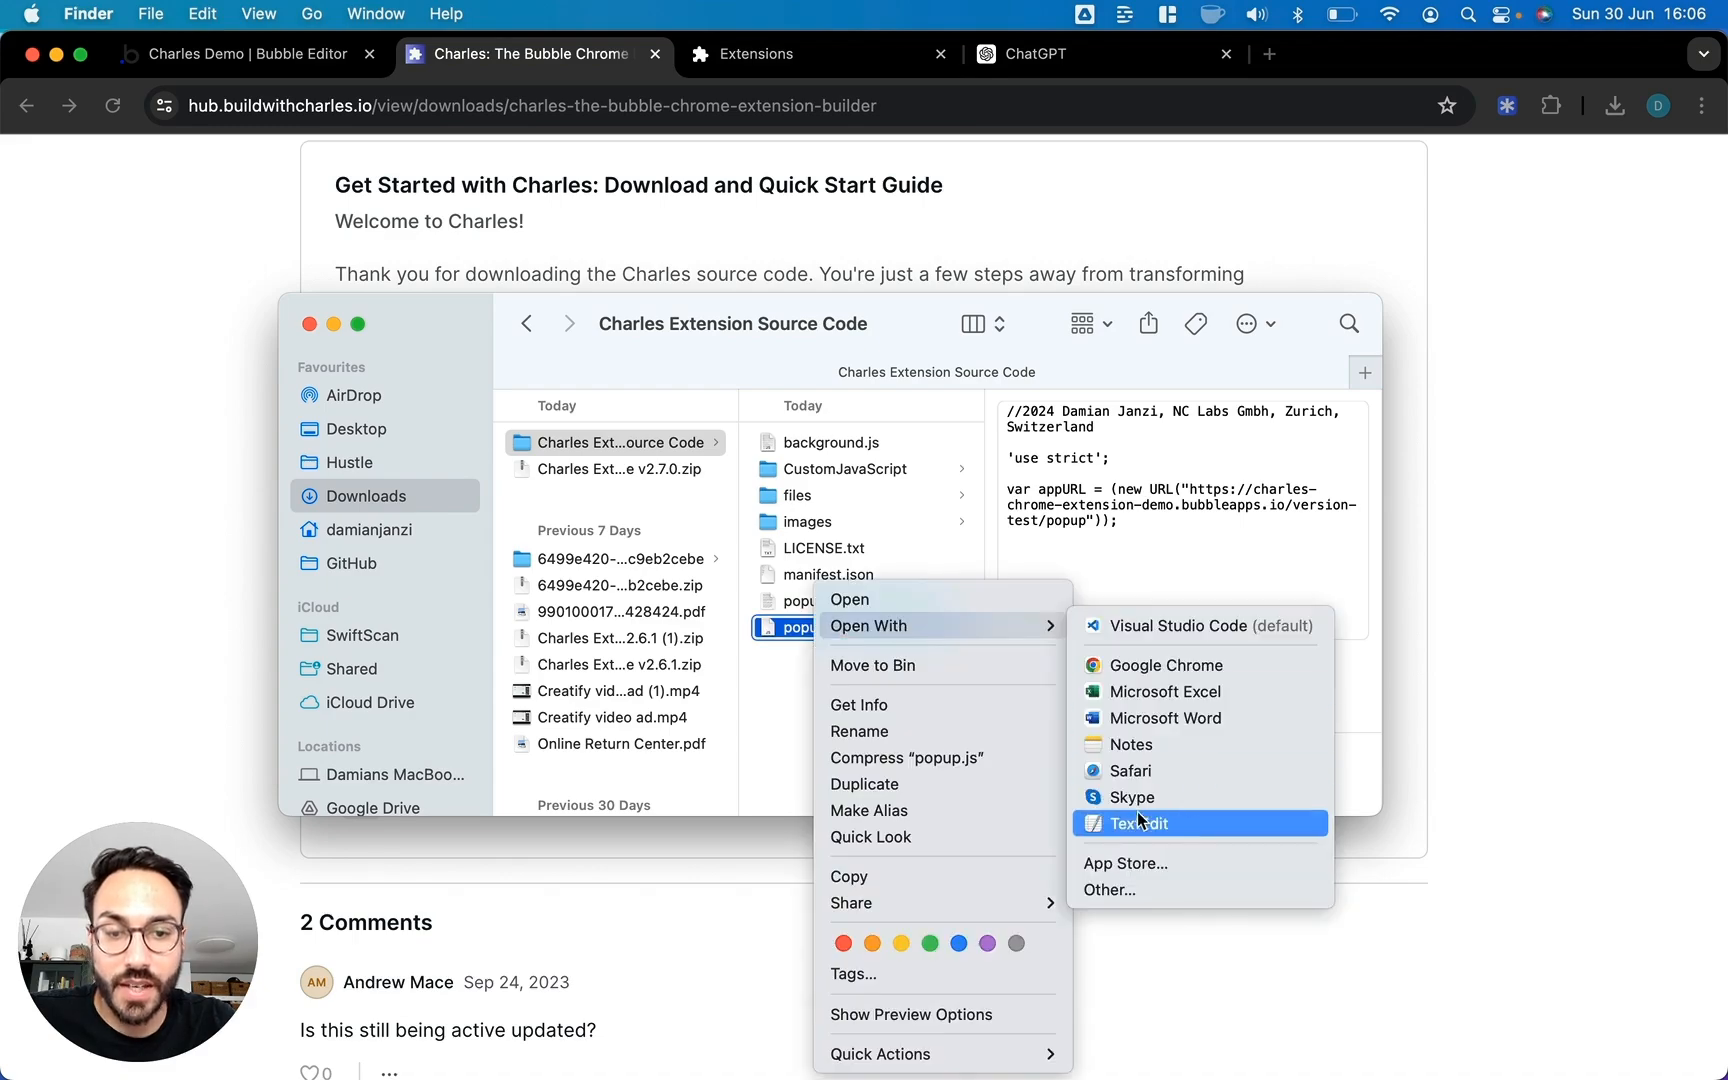
click(1150, 626)
click(536, 374)
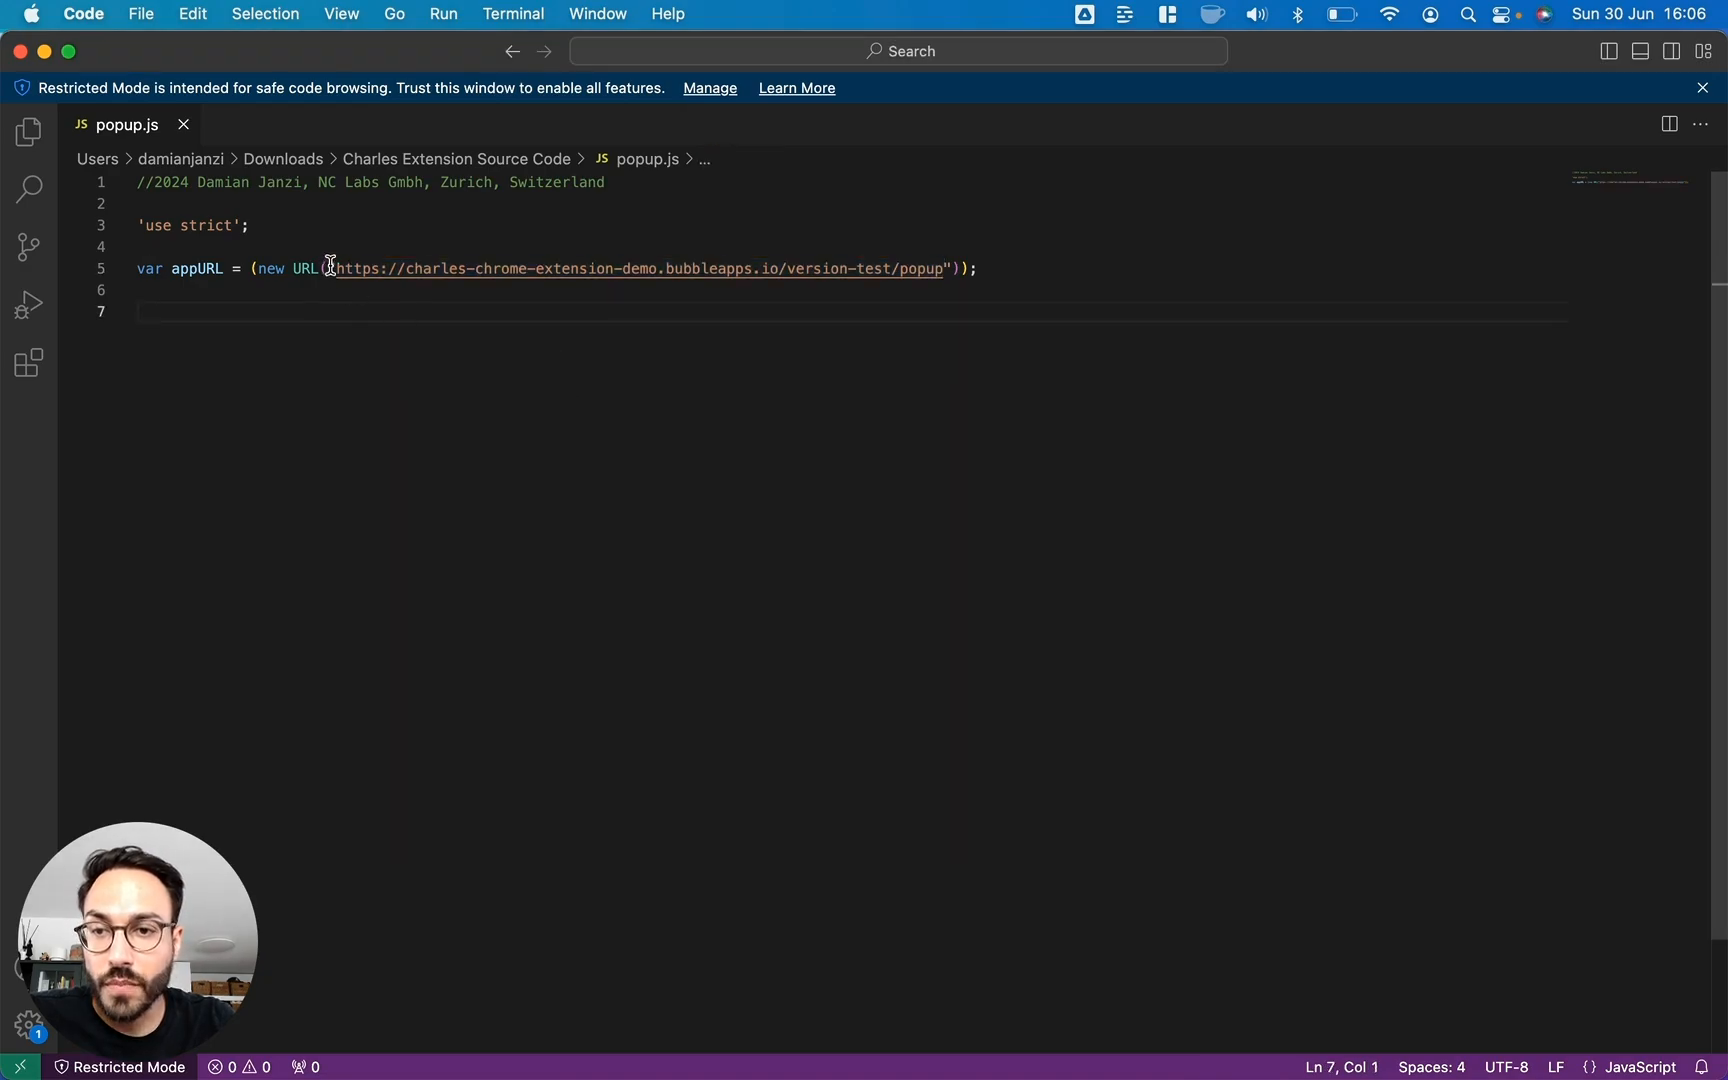
click(1703, 88)
drag(336, 237, 944, 239)
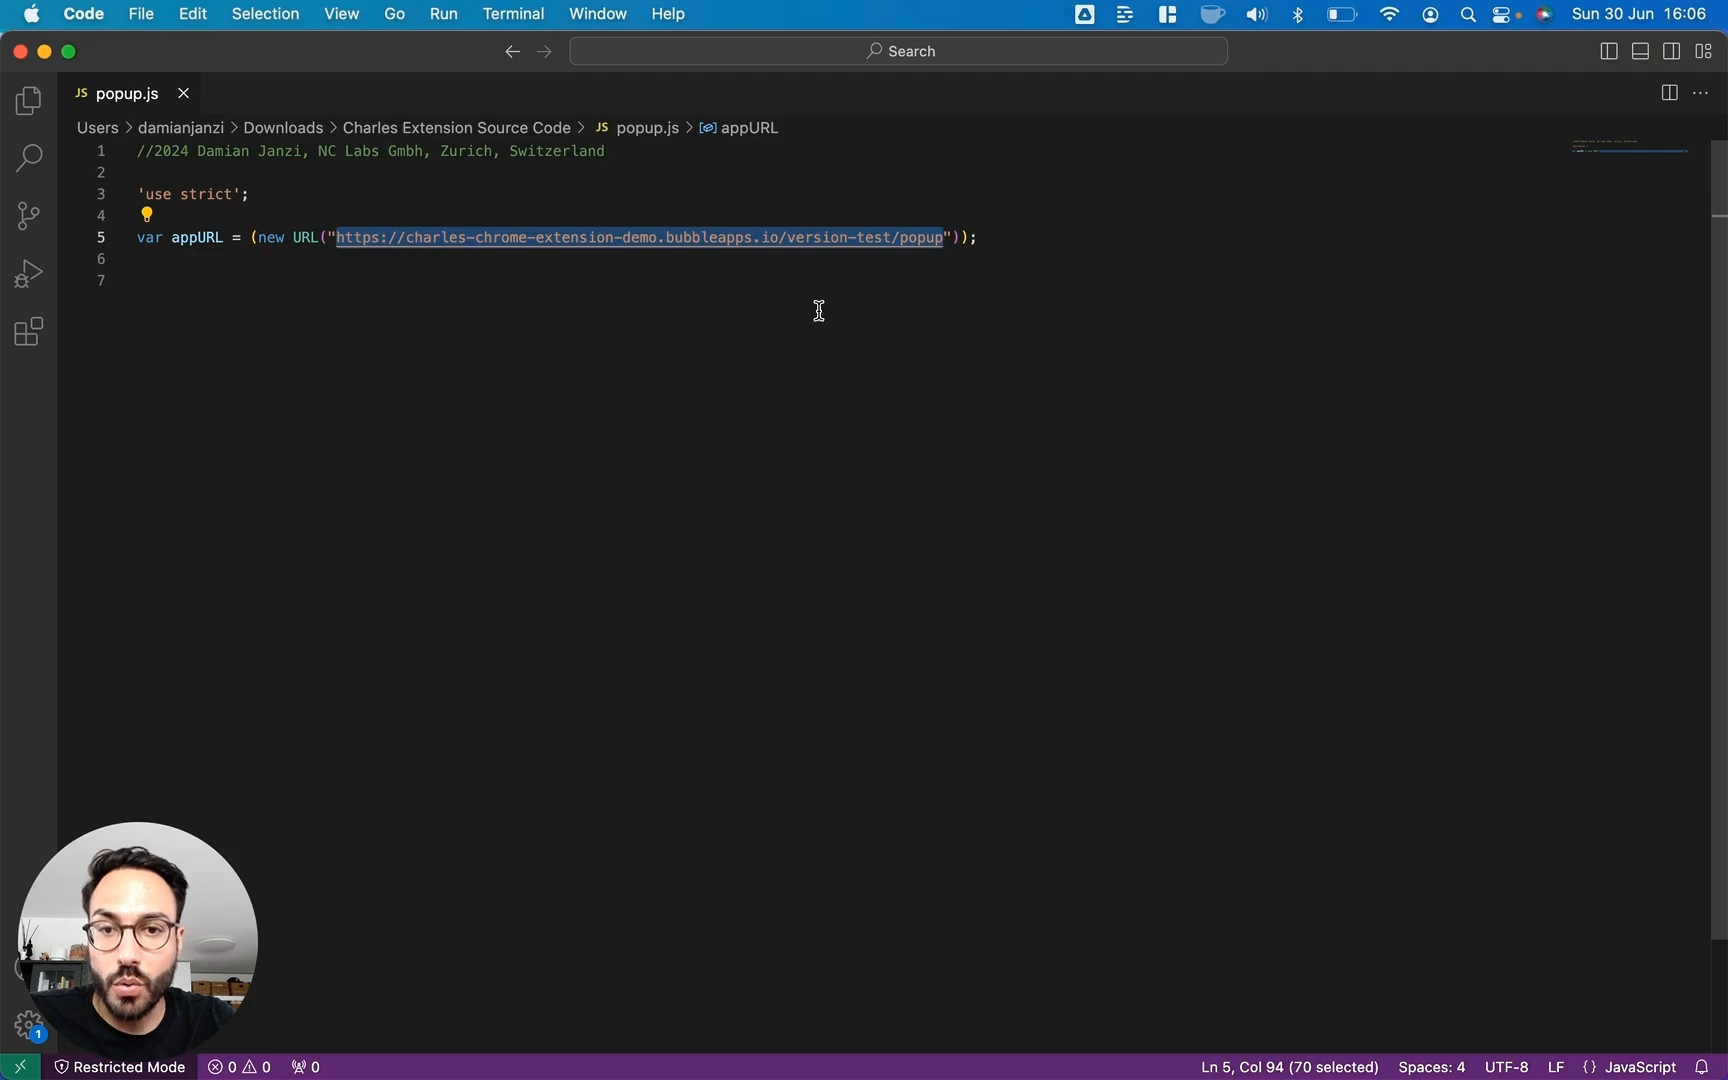
Switch back to Chrome and preview the gpt-extension page from the Bubble editor
key(super+Tab)
key(super+Tab)
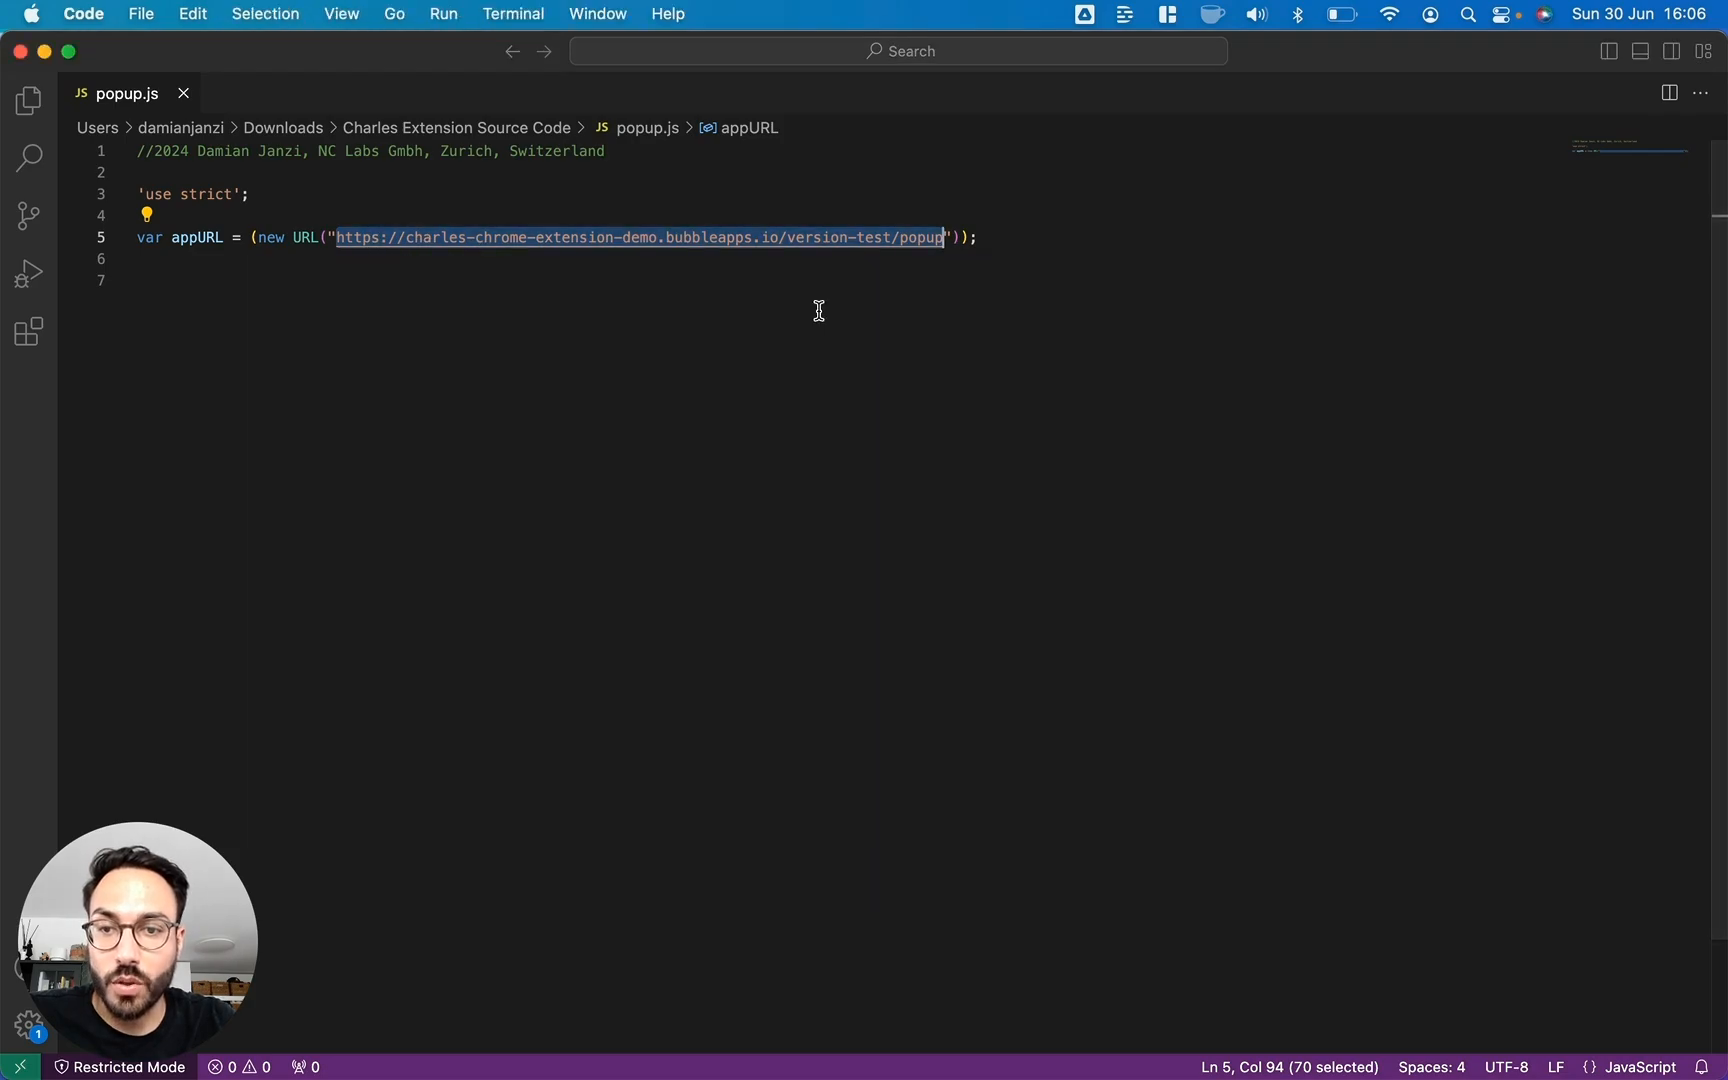
key(super+Tab)
key(super+Tab)
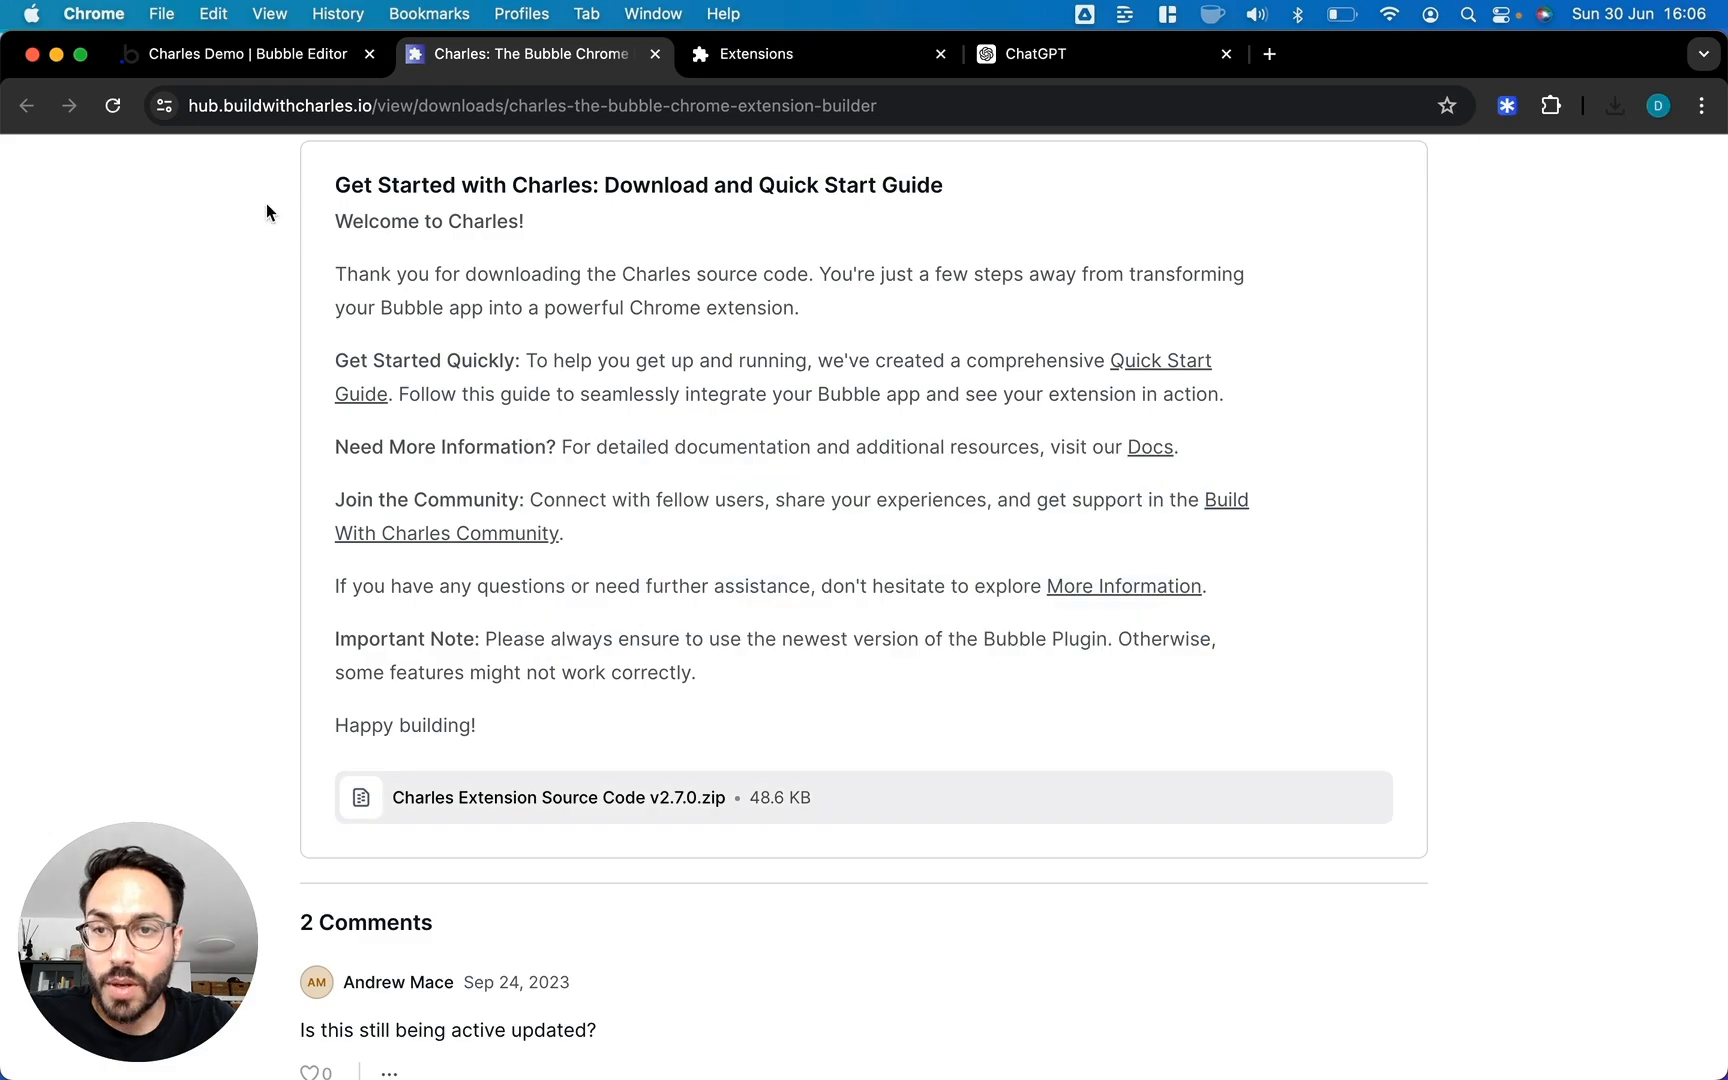
click(244, 58)
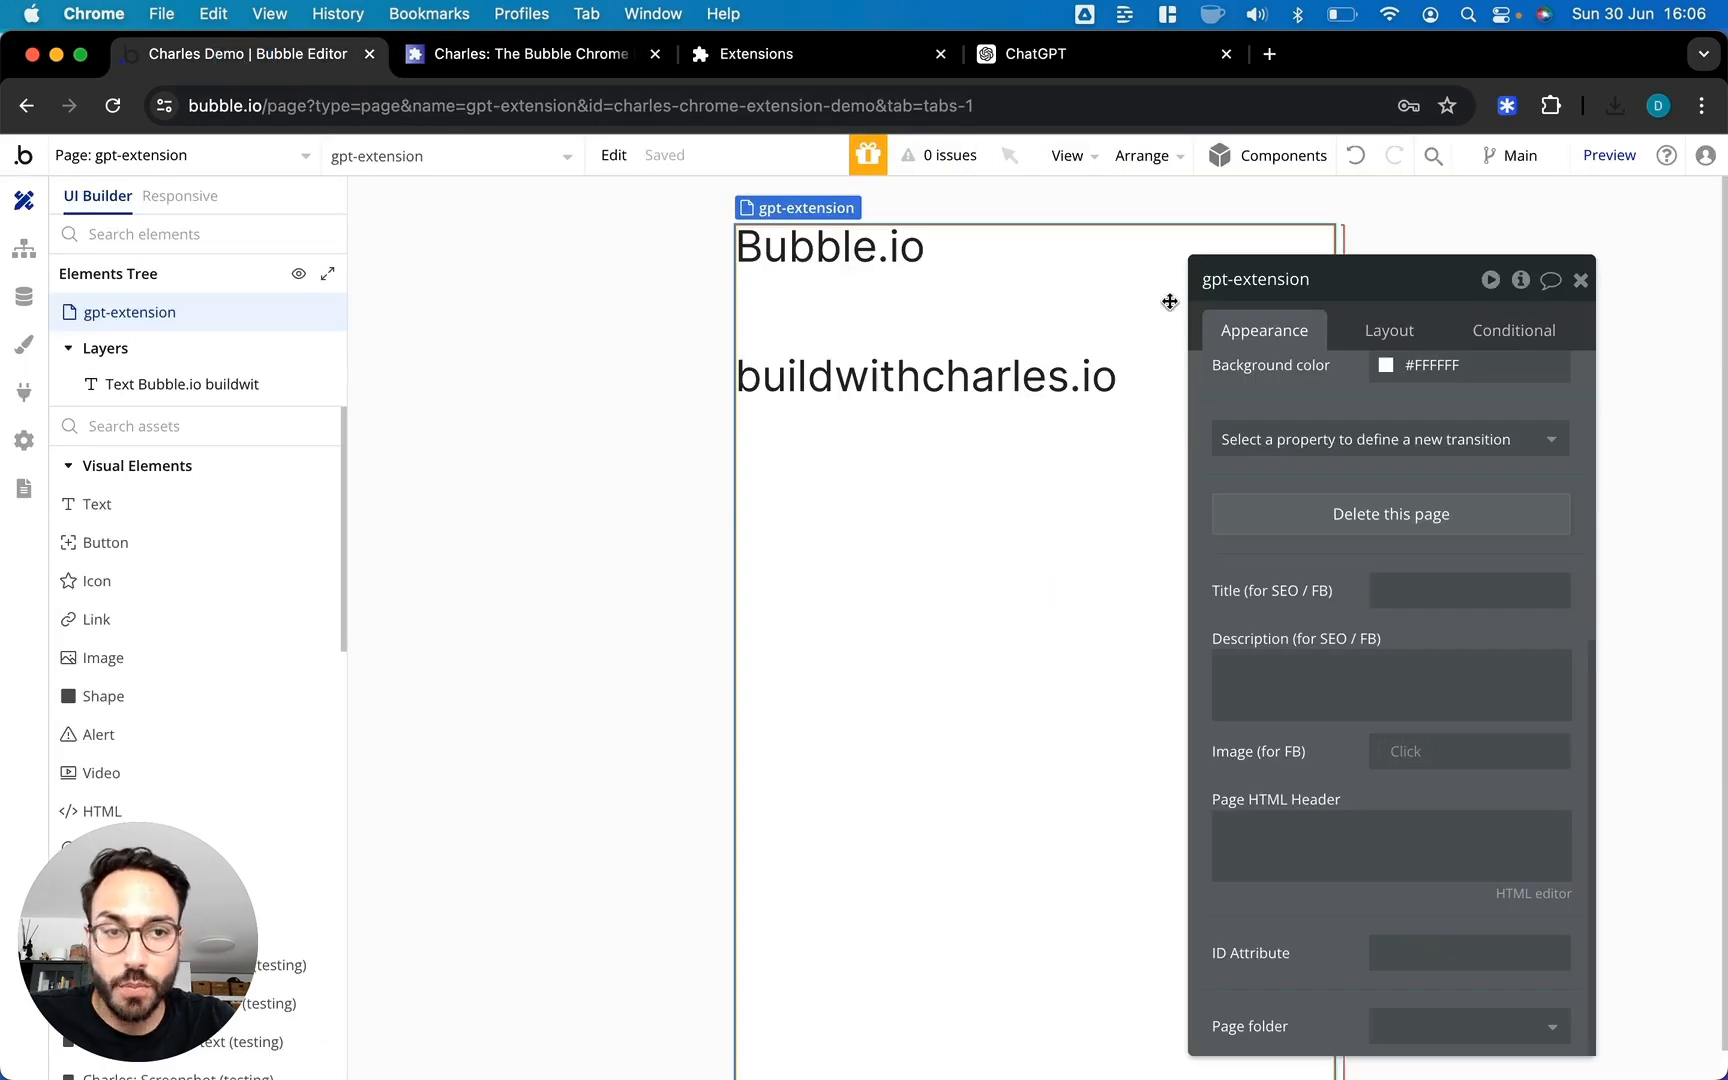
click(1600, 160)
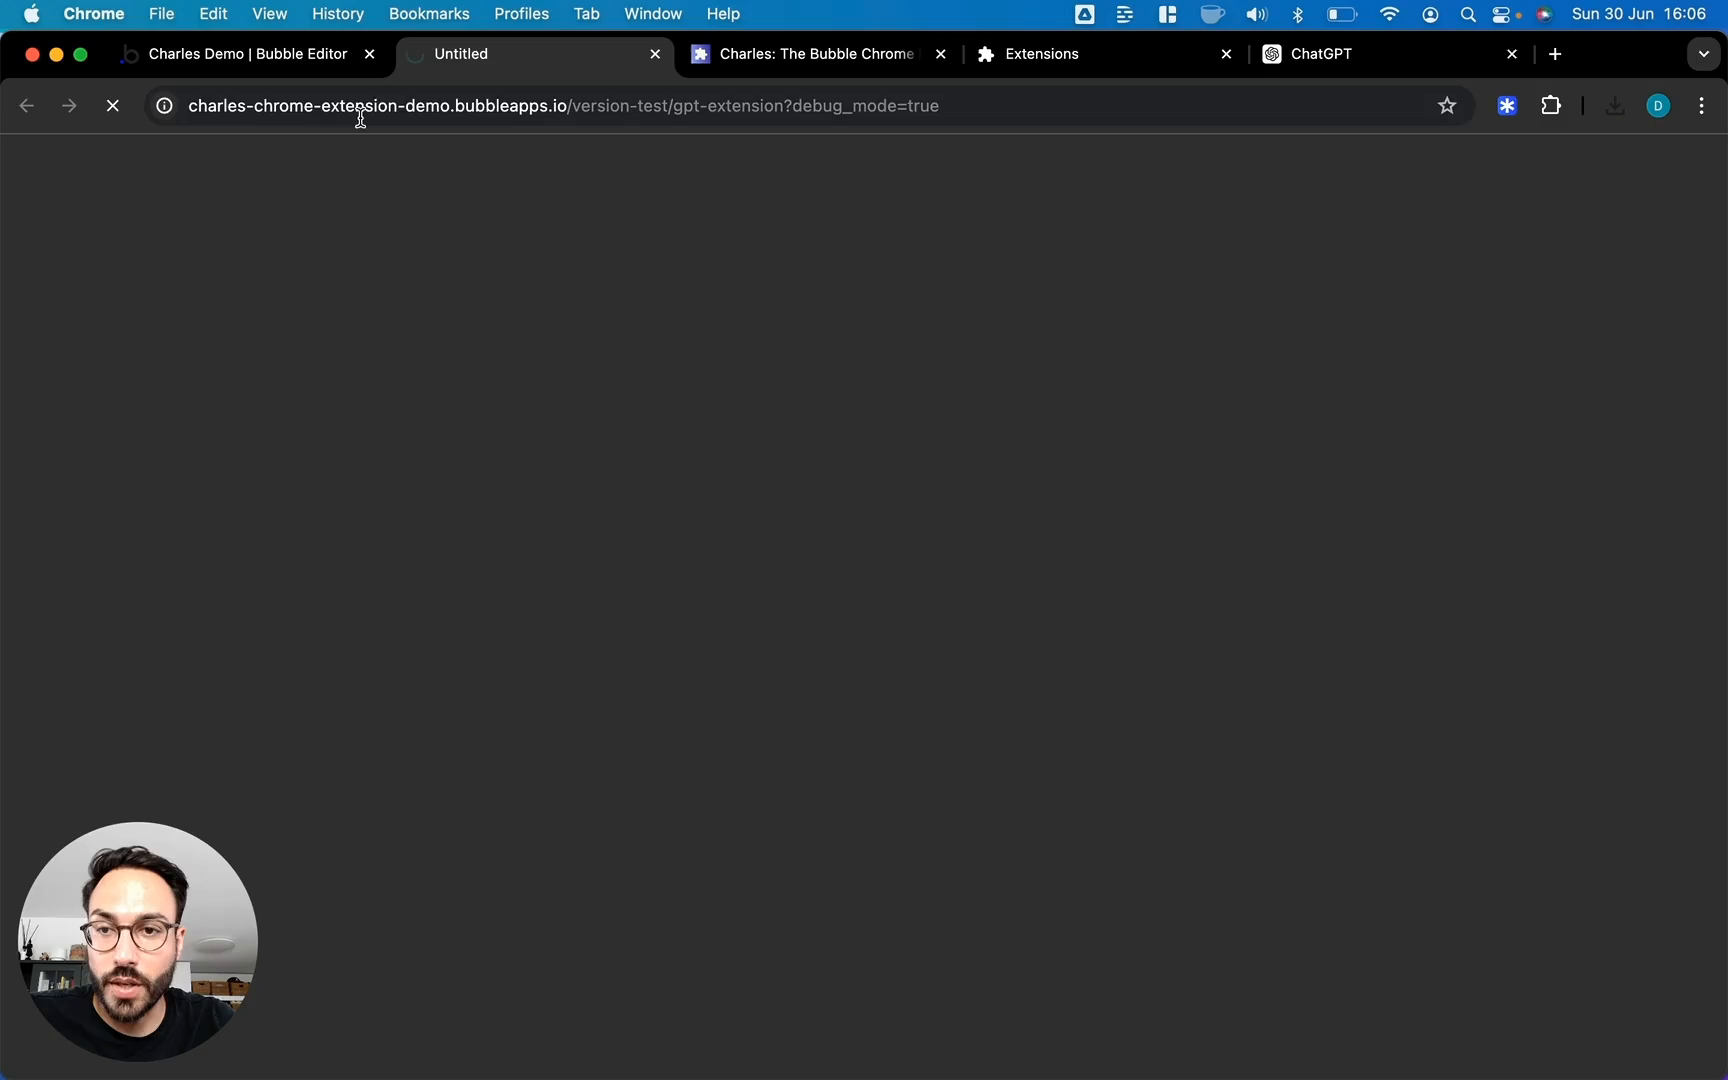
click(502, 104)
click(818, 102)
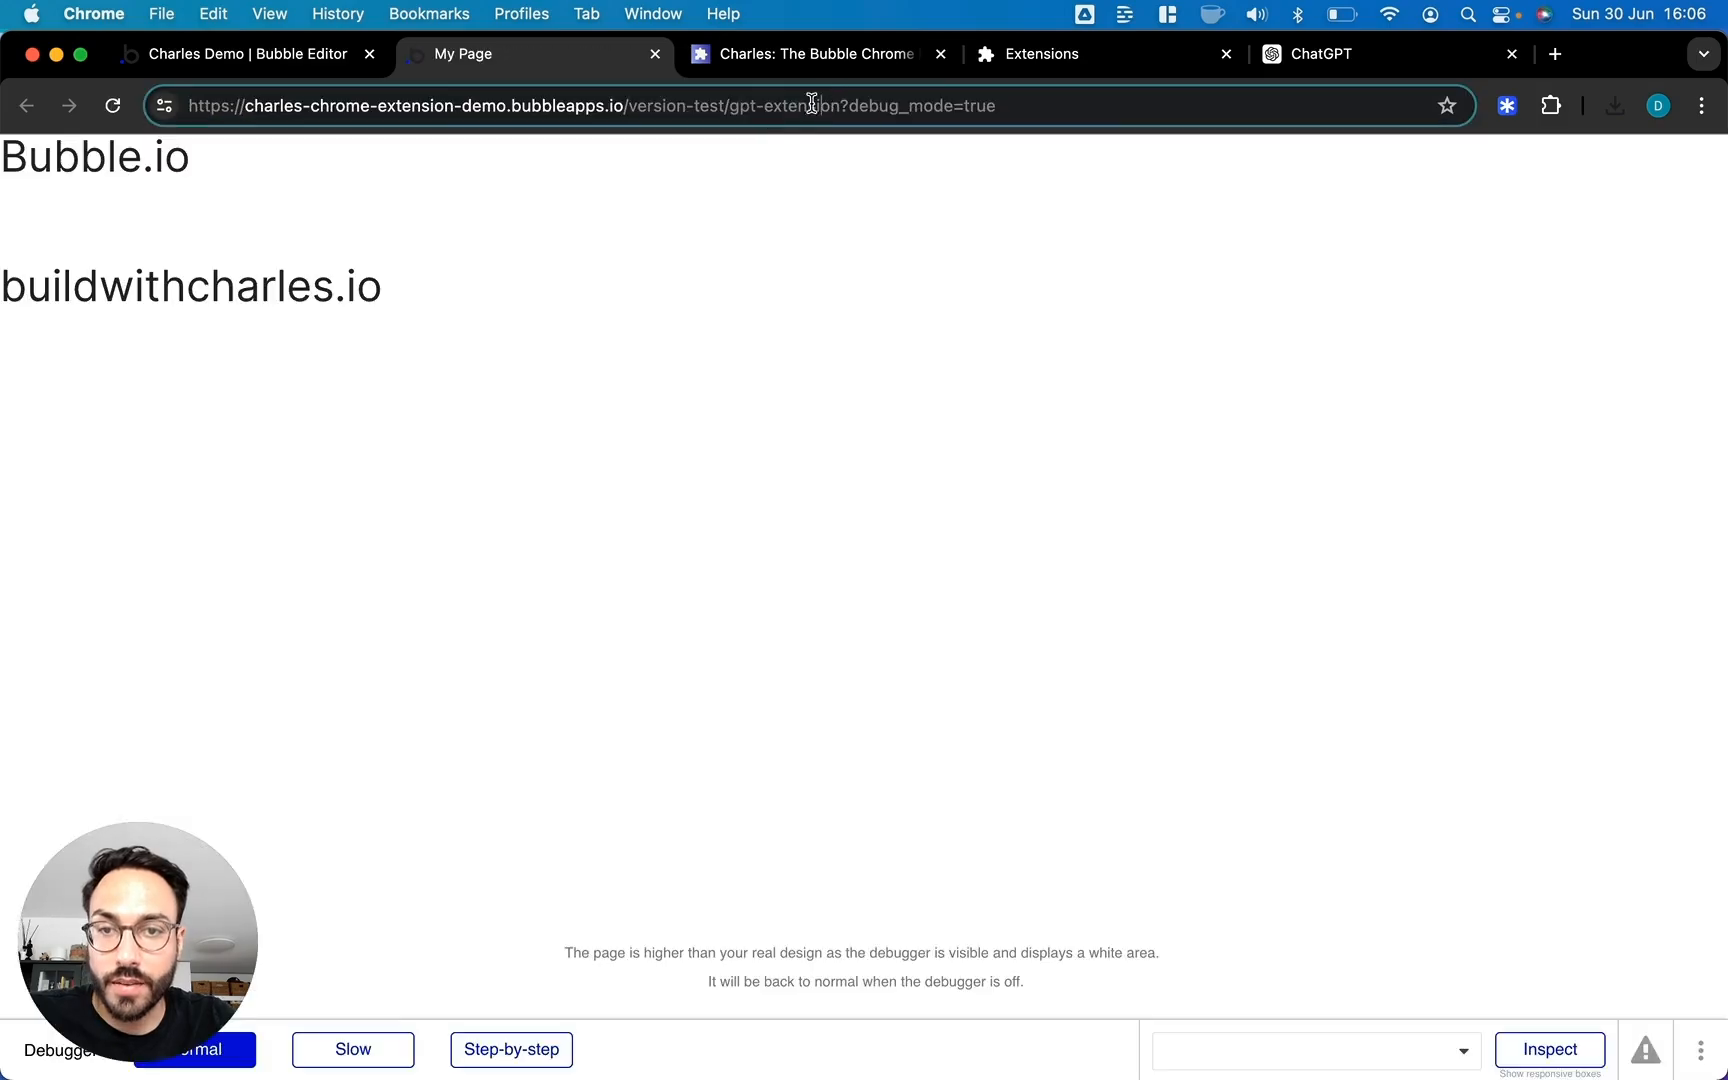
drag(842, 104, 188, 106)
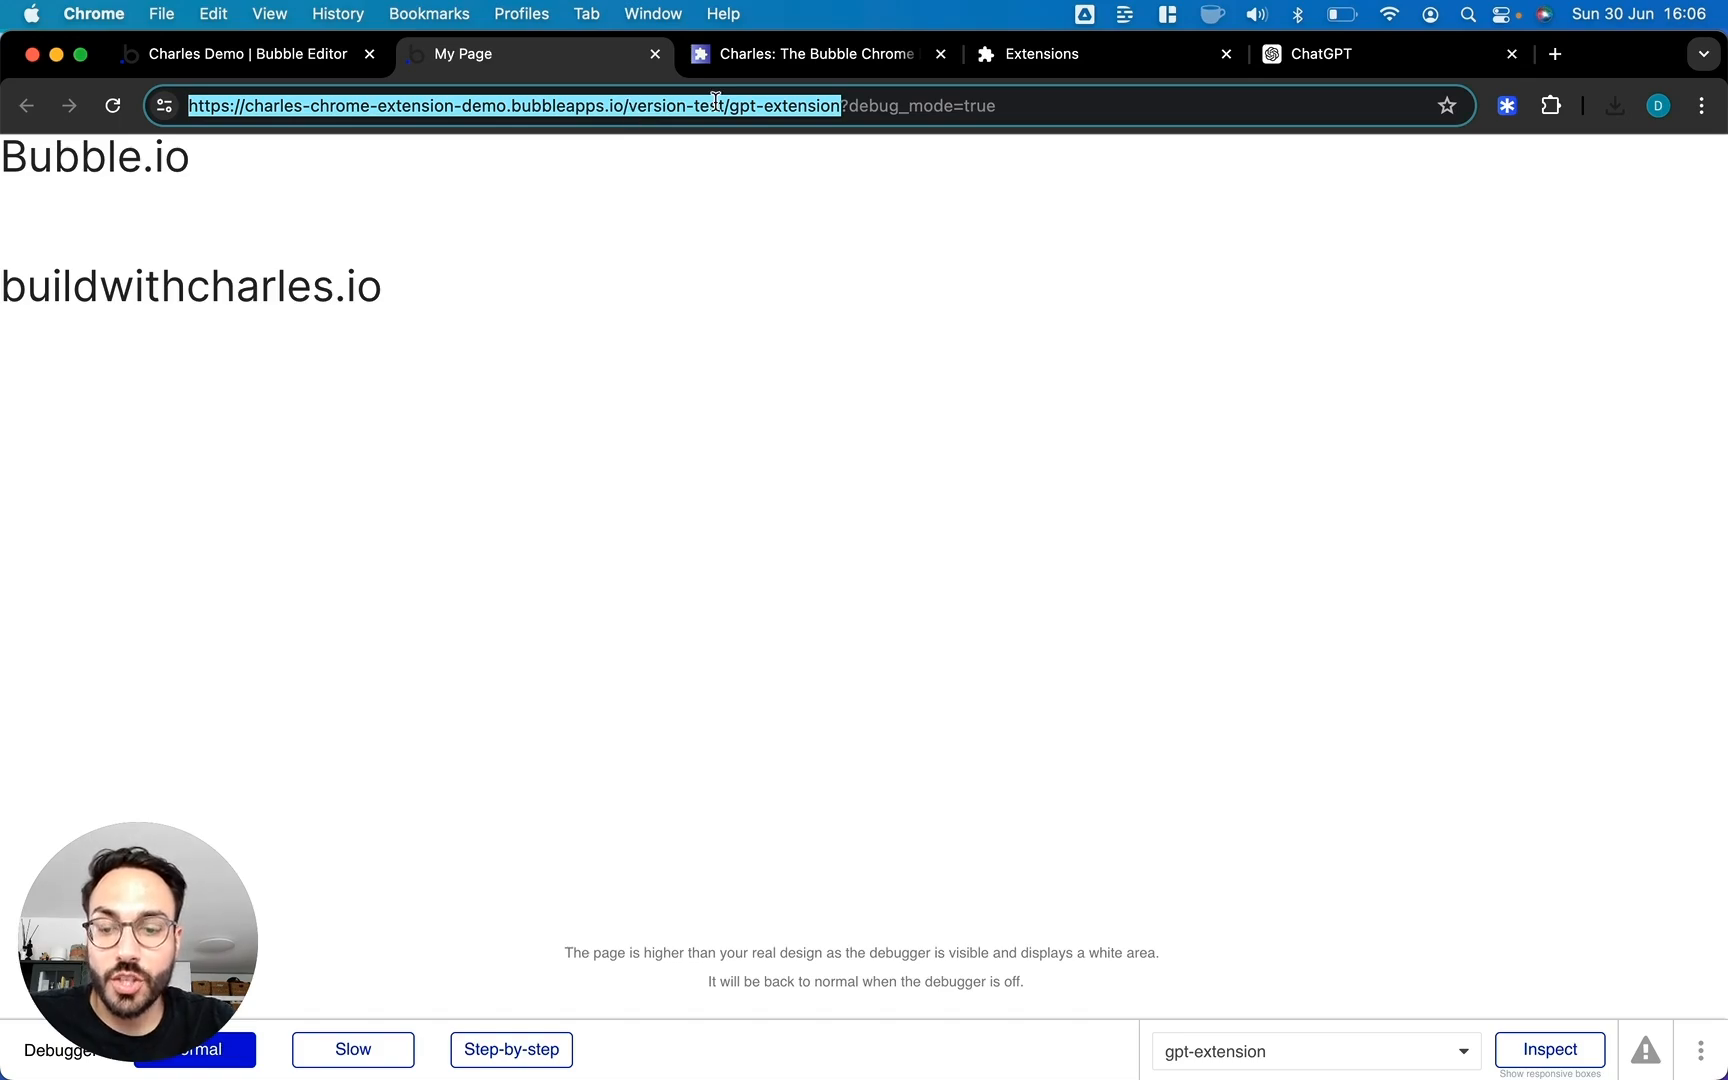
key(super+x)
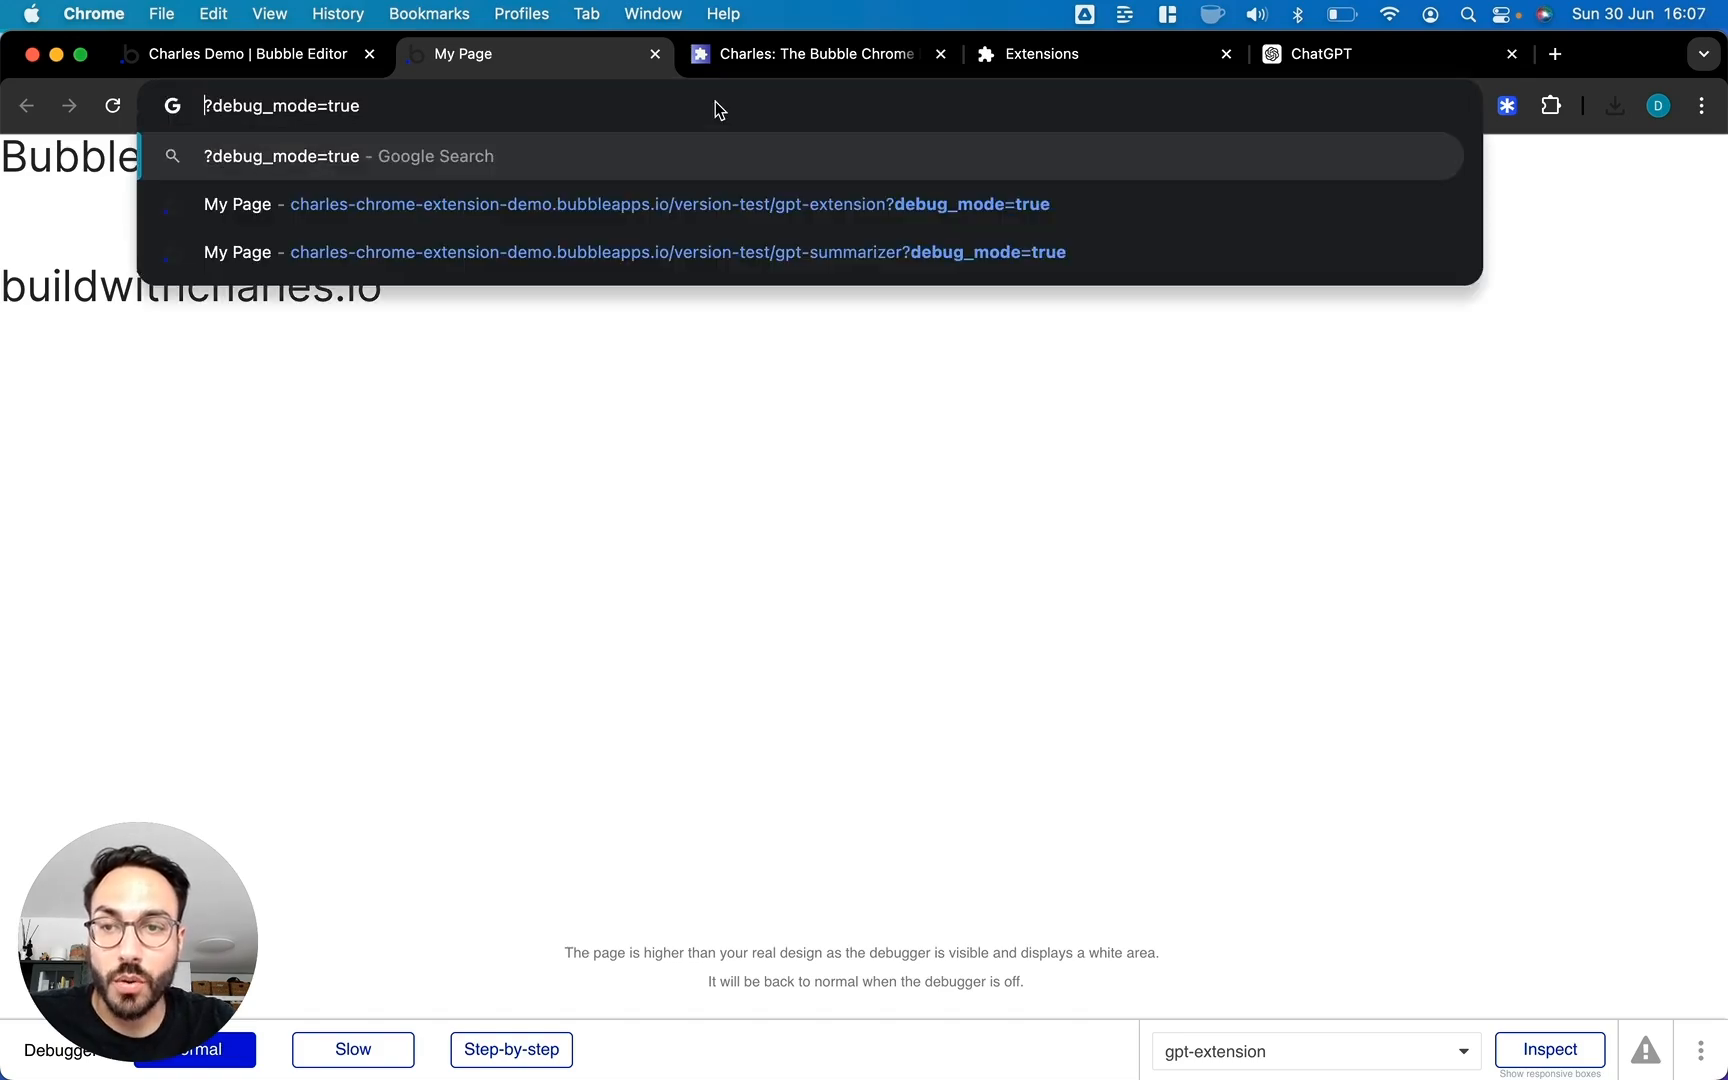
key(super+Tab)
key(super+v)
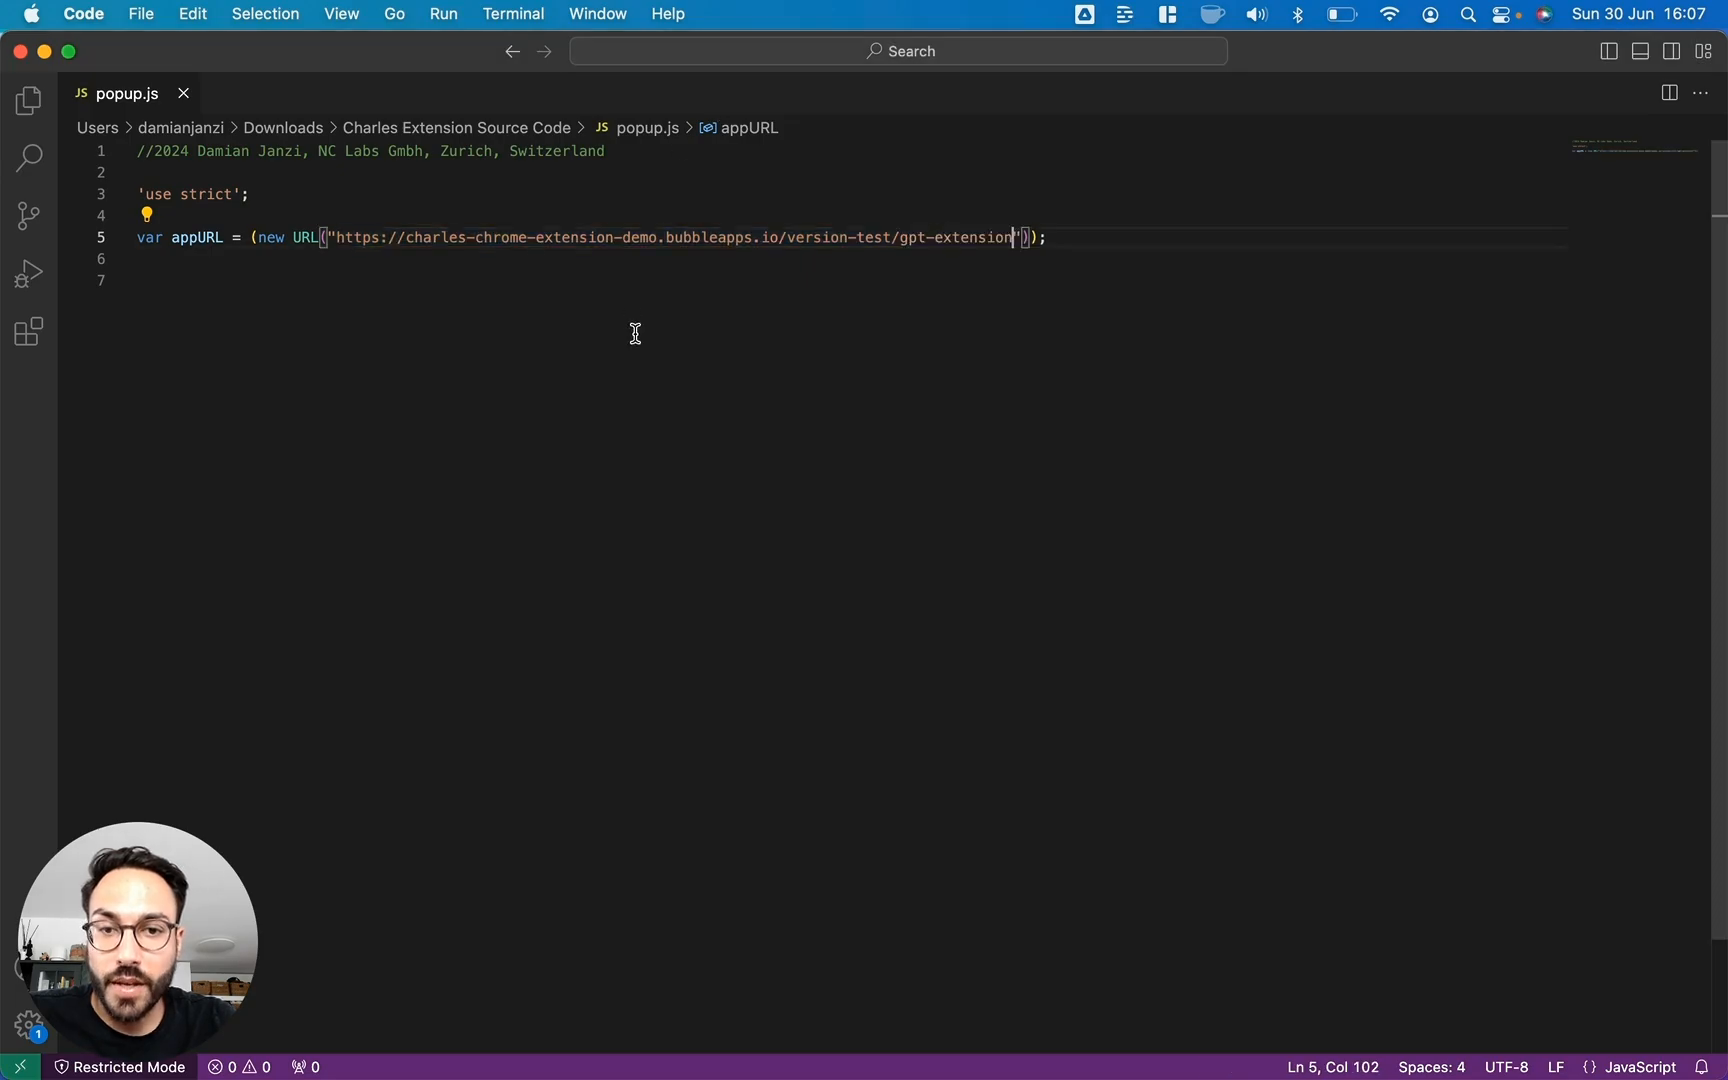
Switch to Chrome and open its extension management page with developer mode enabled
key(super+Tab)
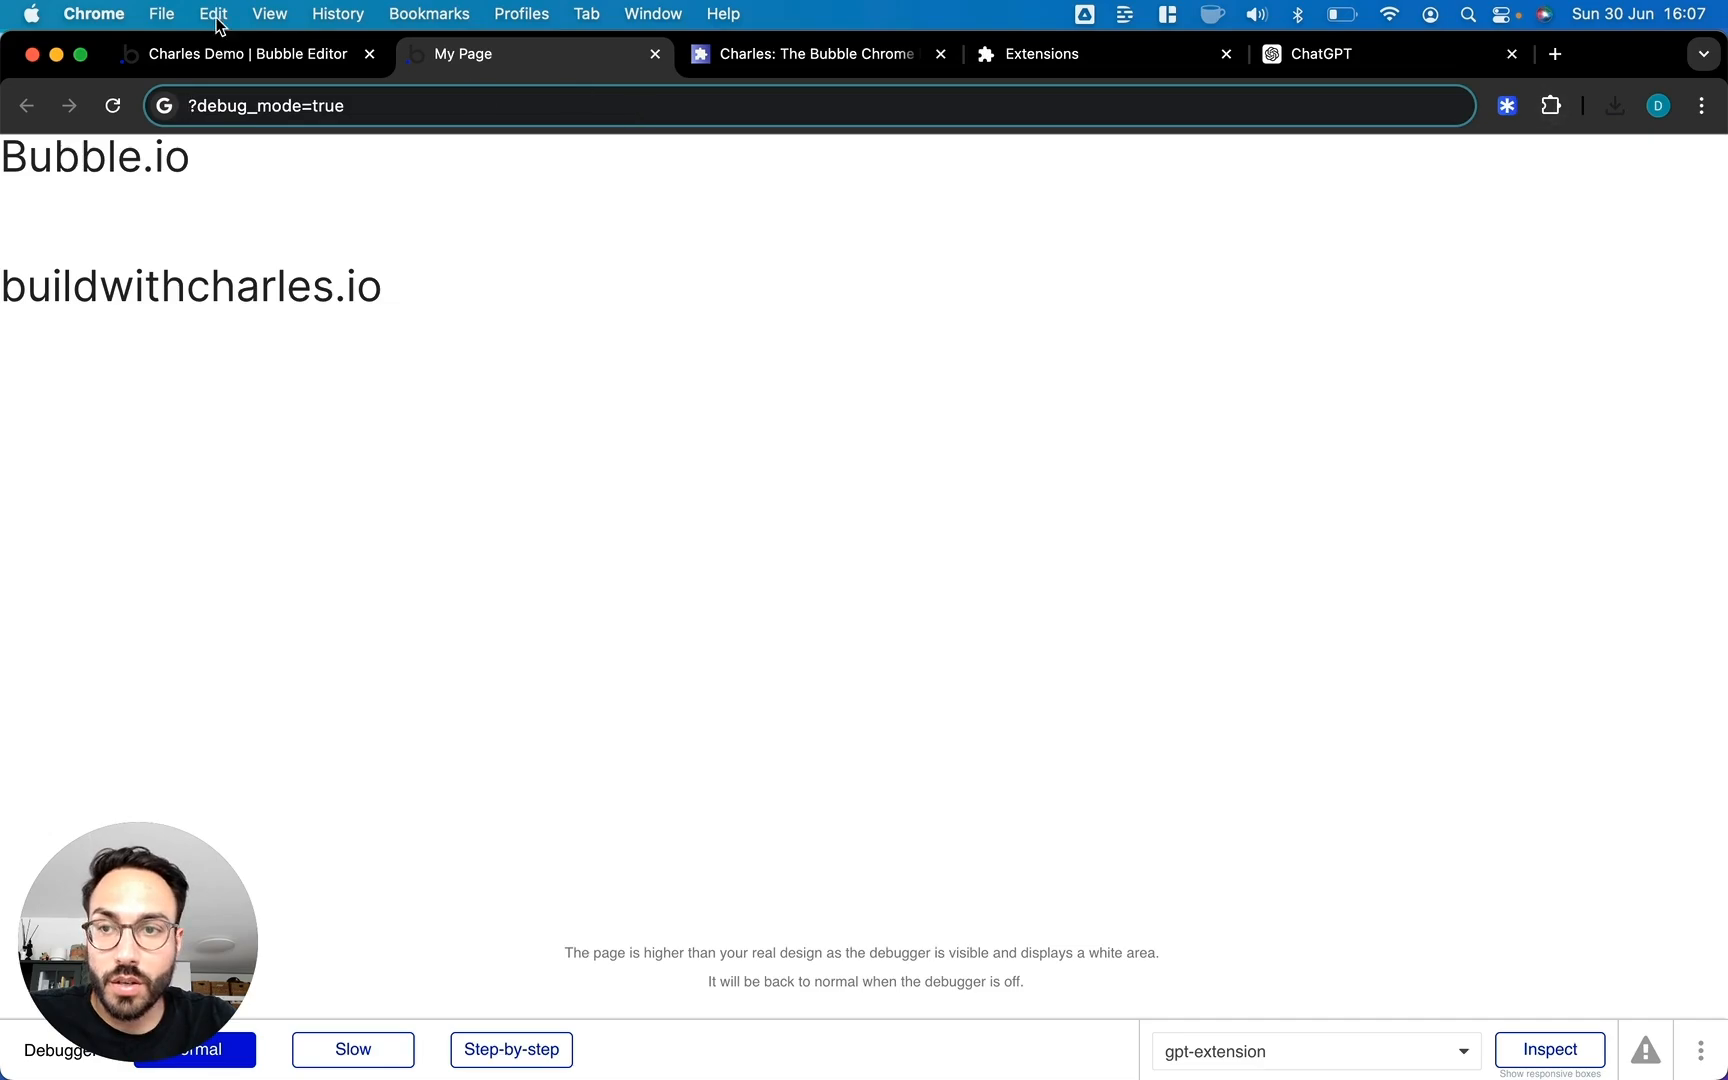
click(210, 62)
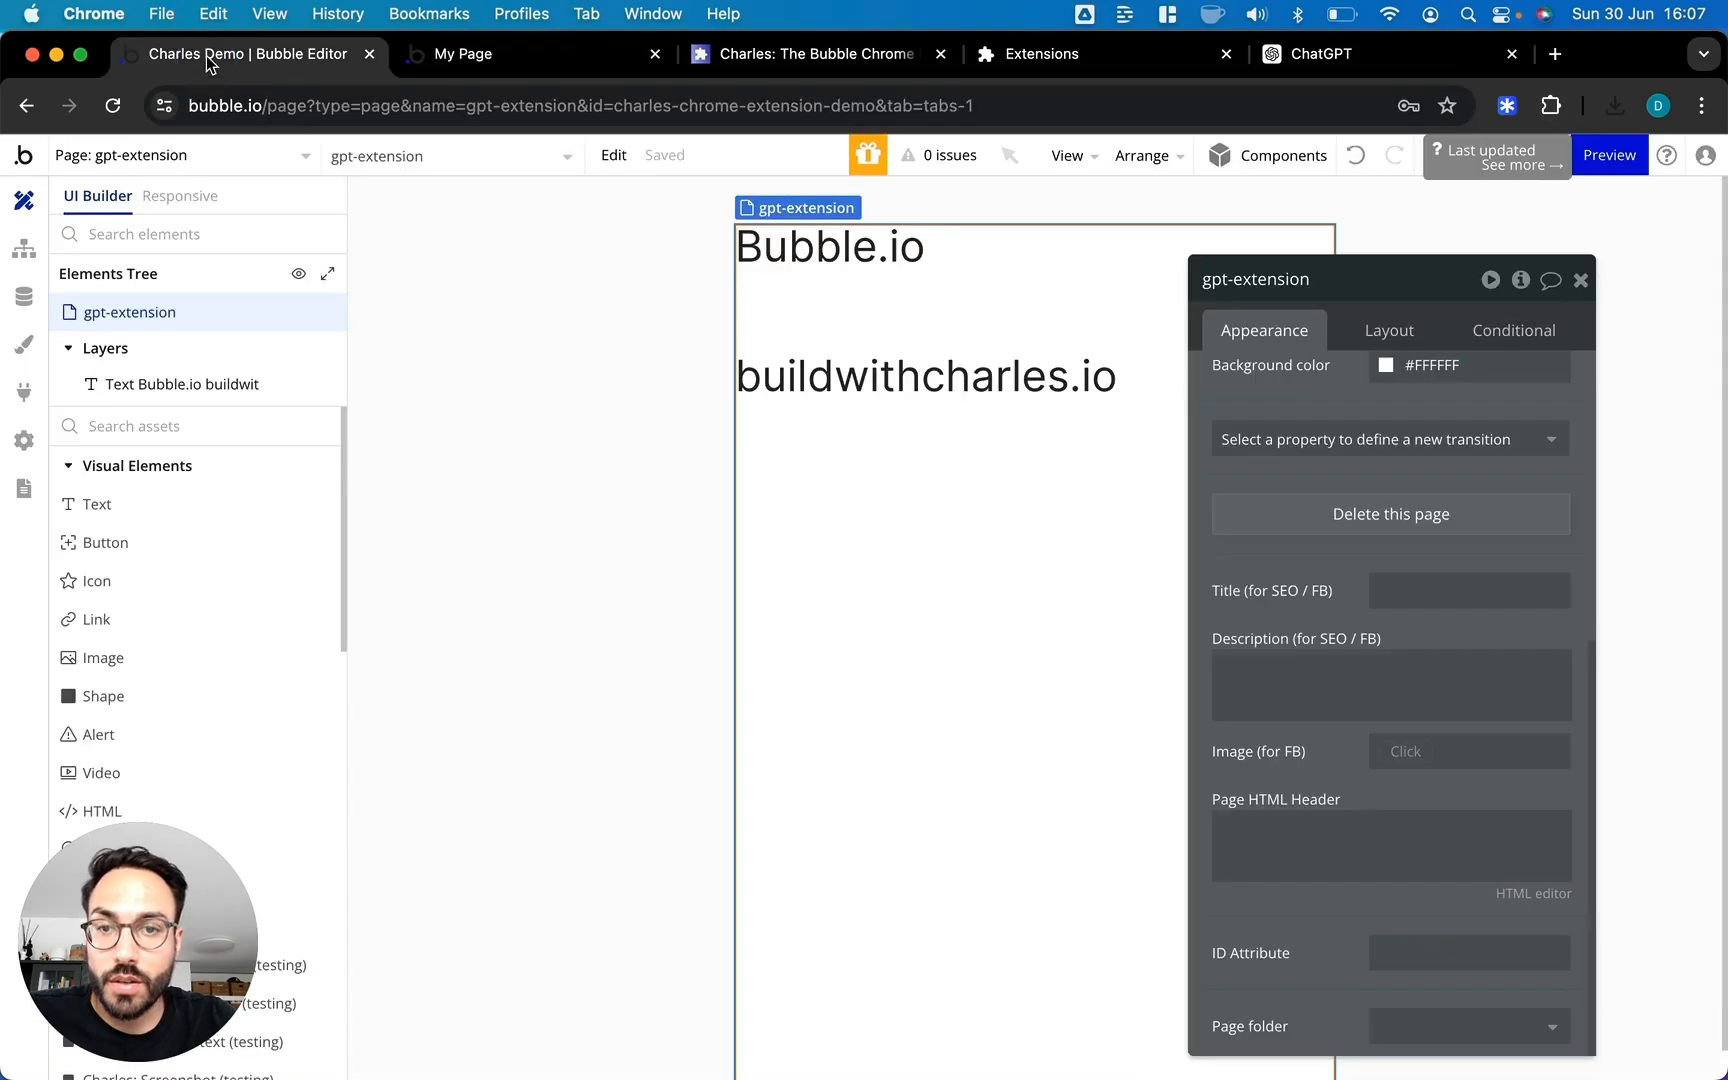
click(1551, 105)
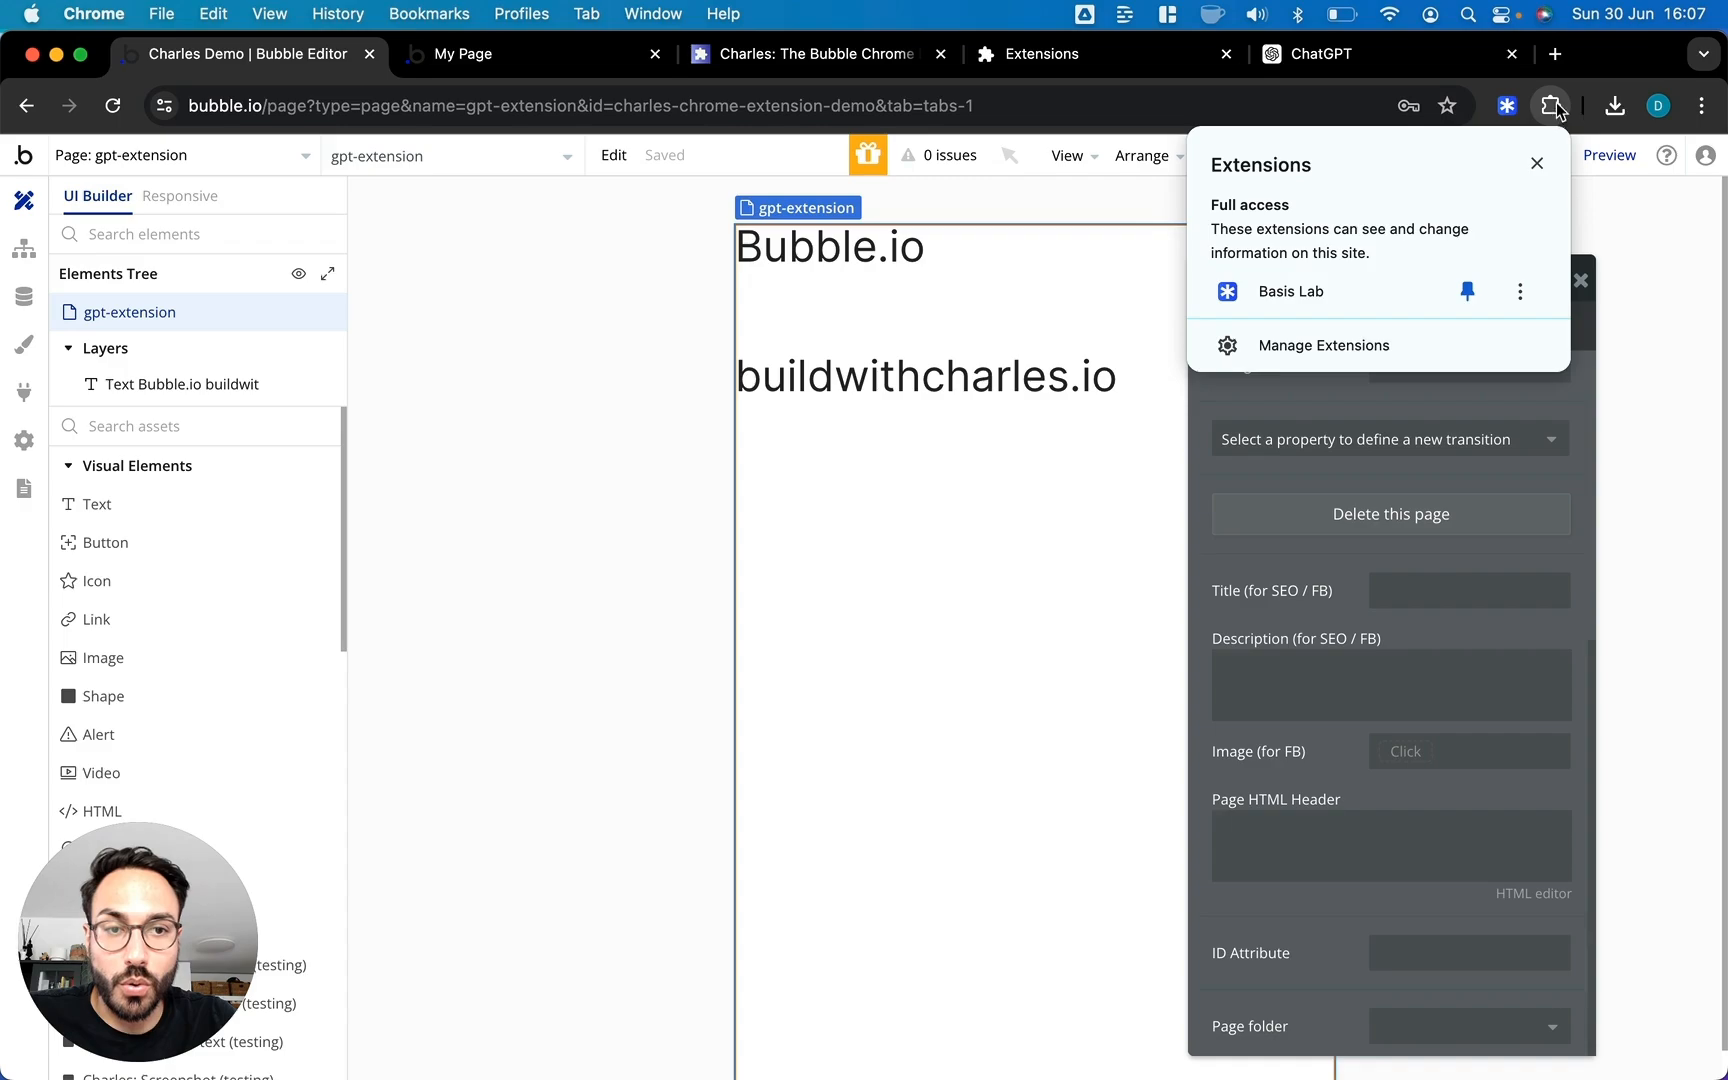
click(1701, 106)
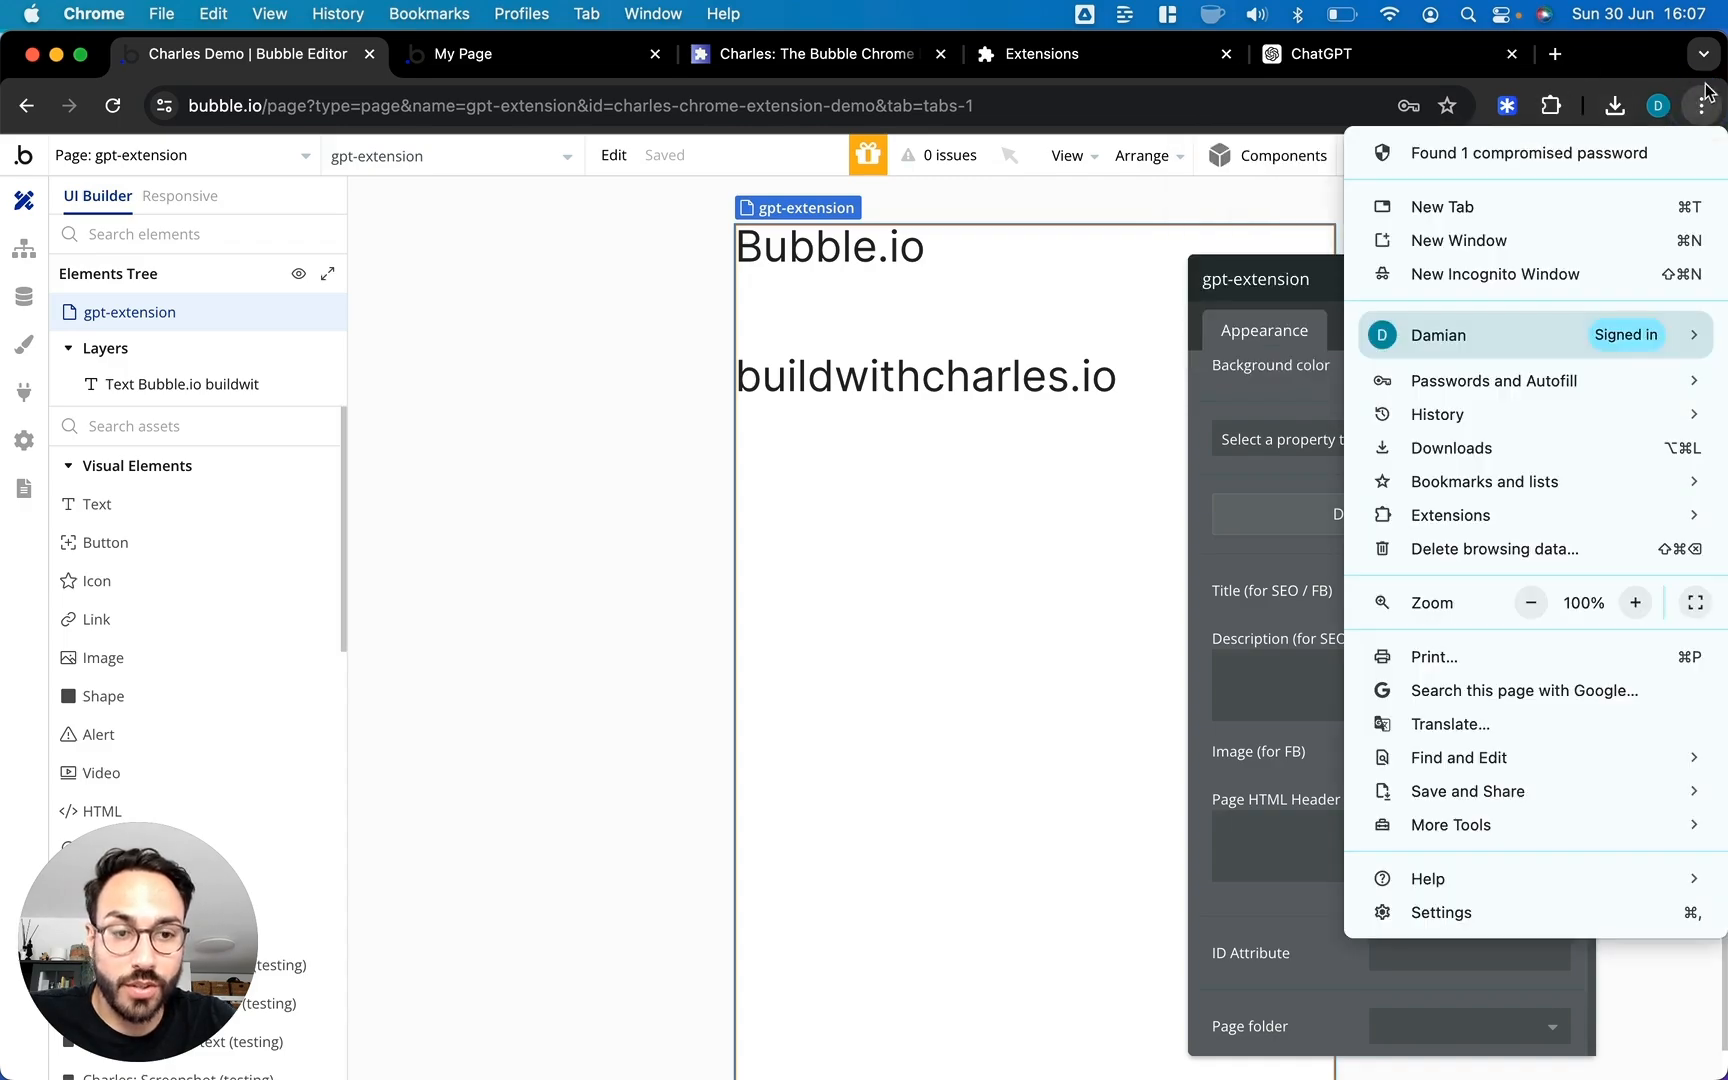
mouse_move(1455, 525)
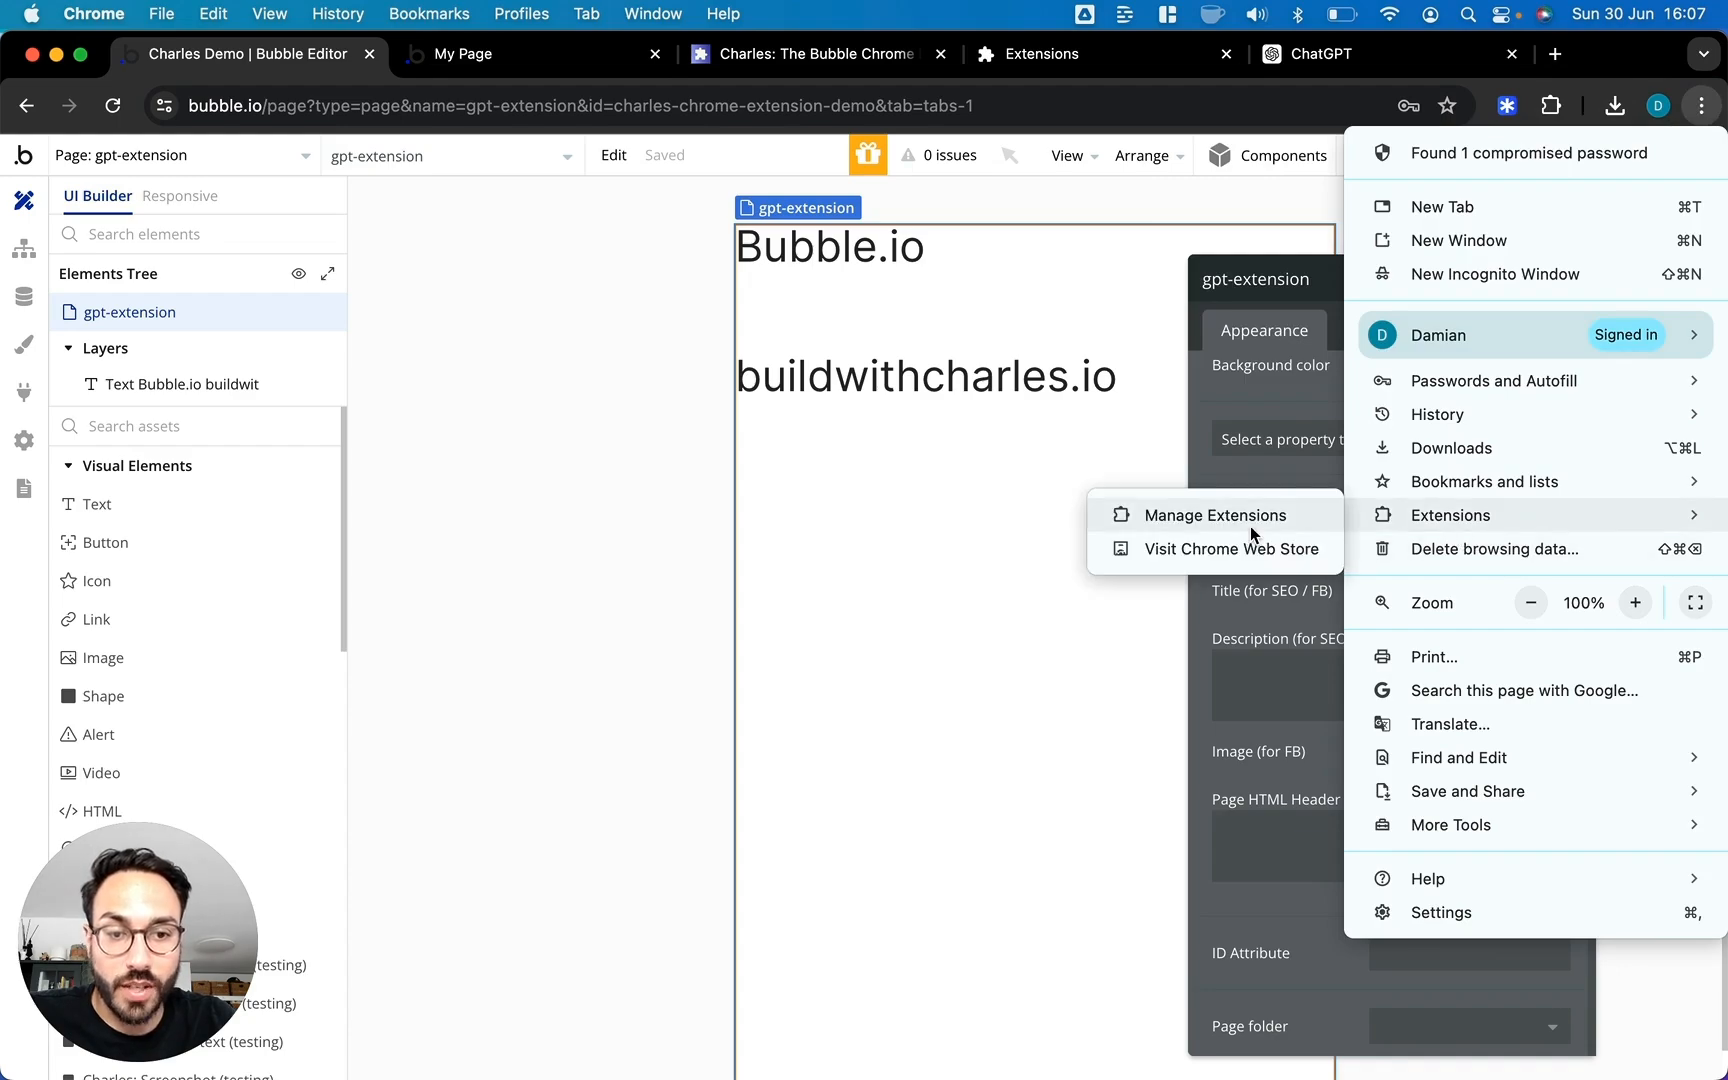
click(1251, 520)
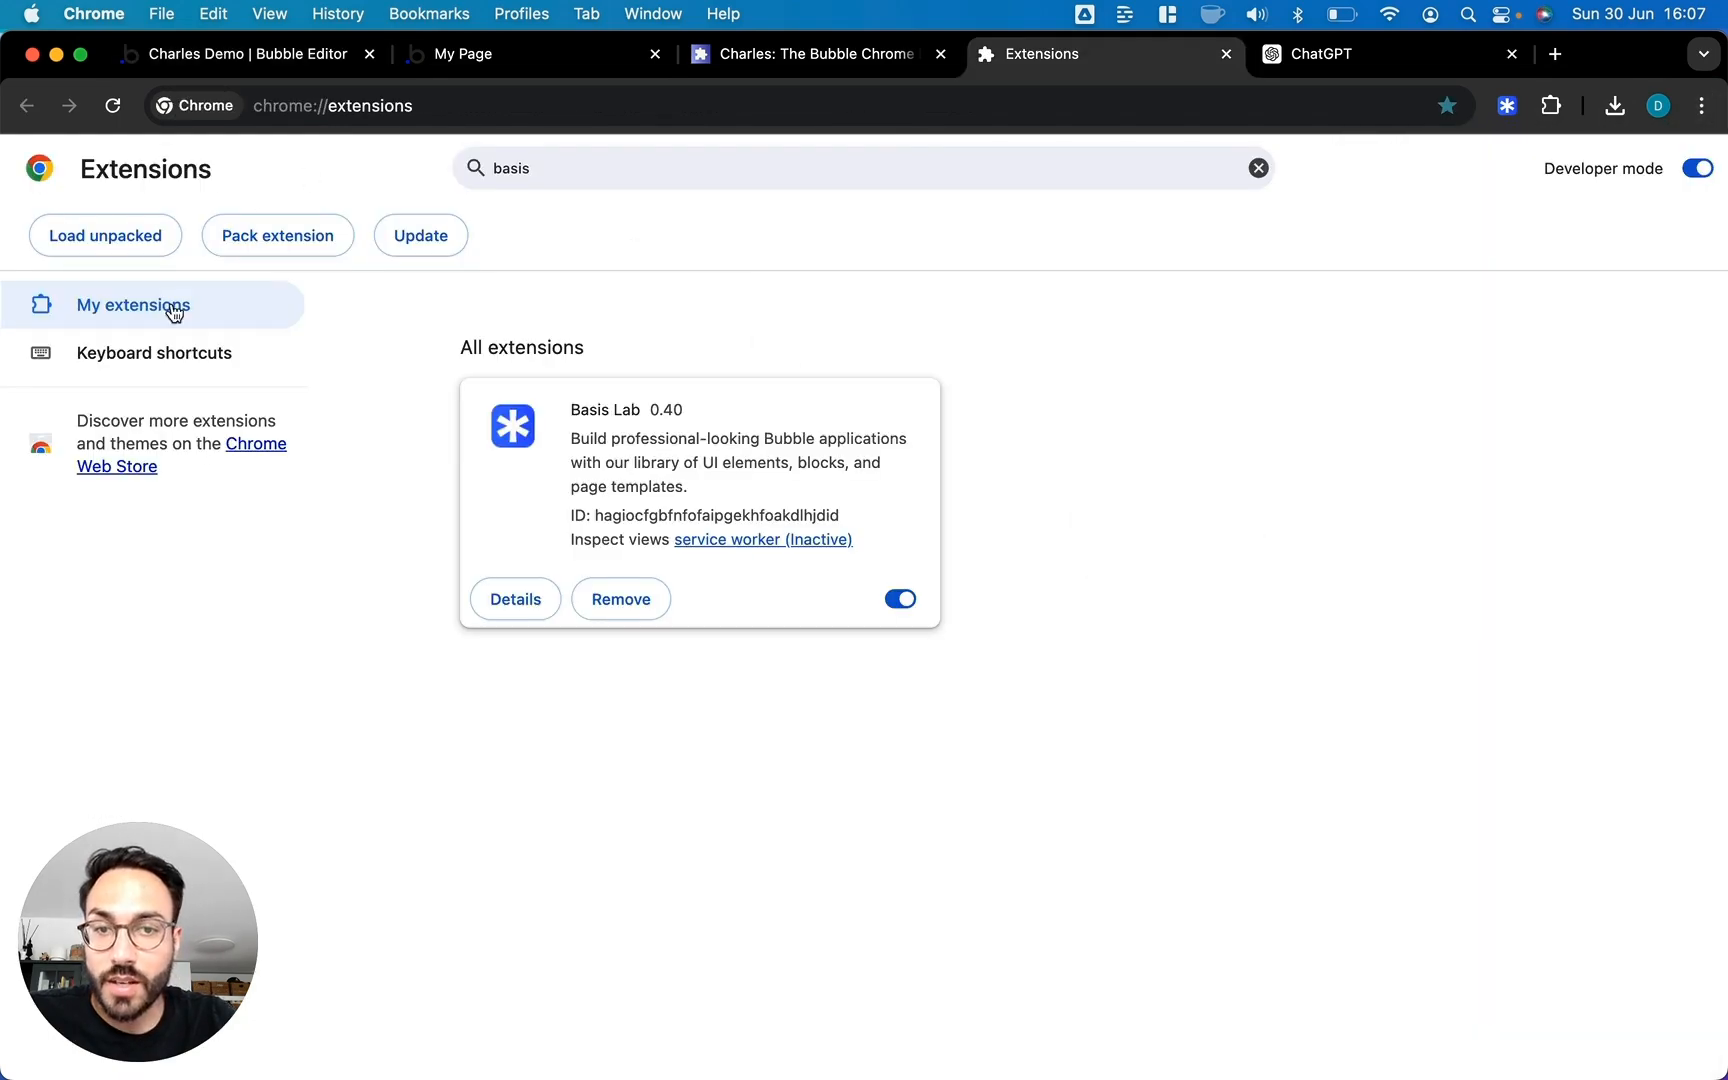
click(1697, 170)
click(1697, 170)
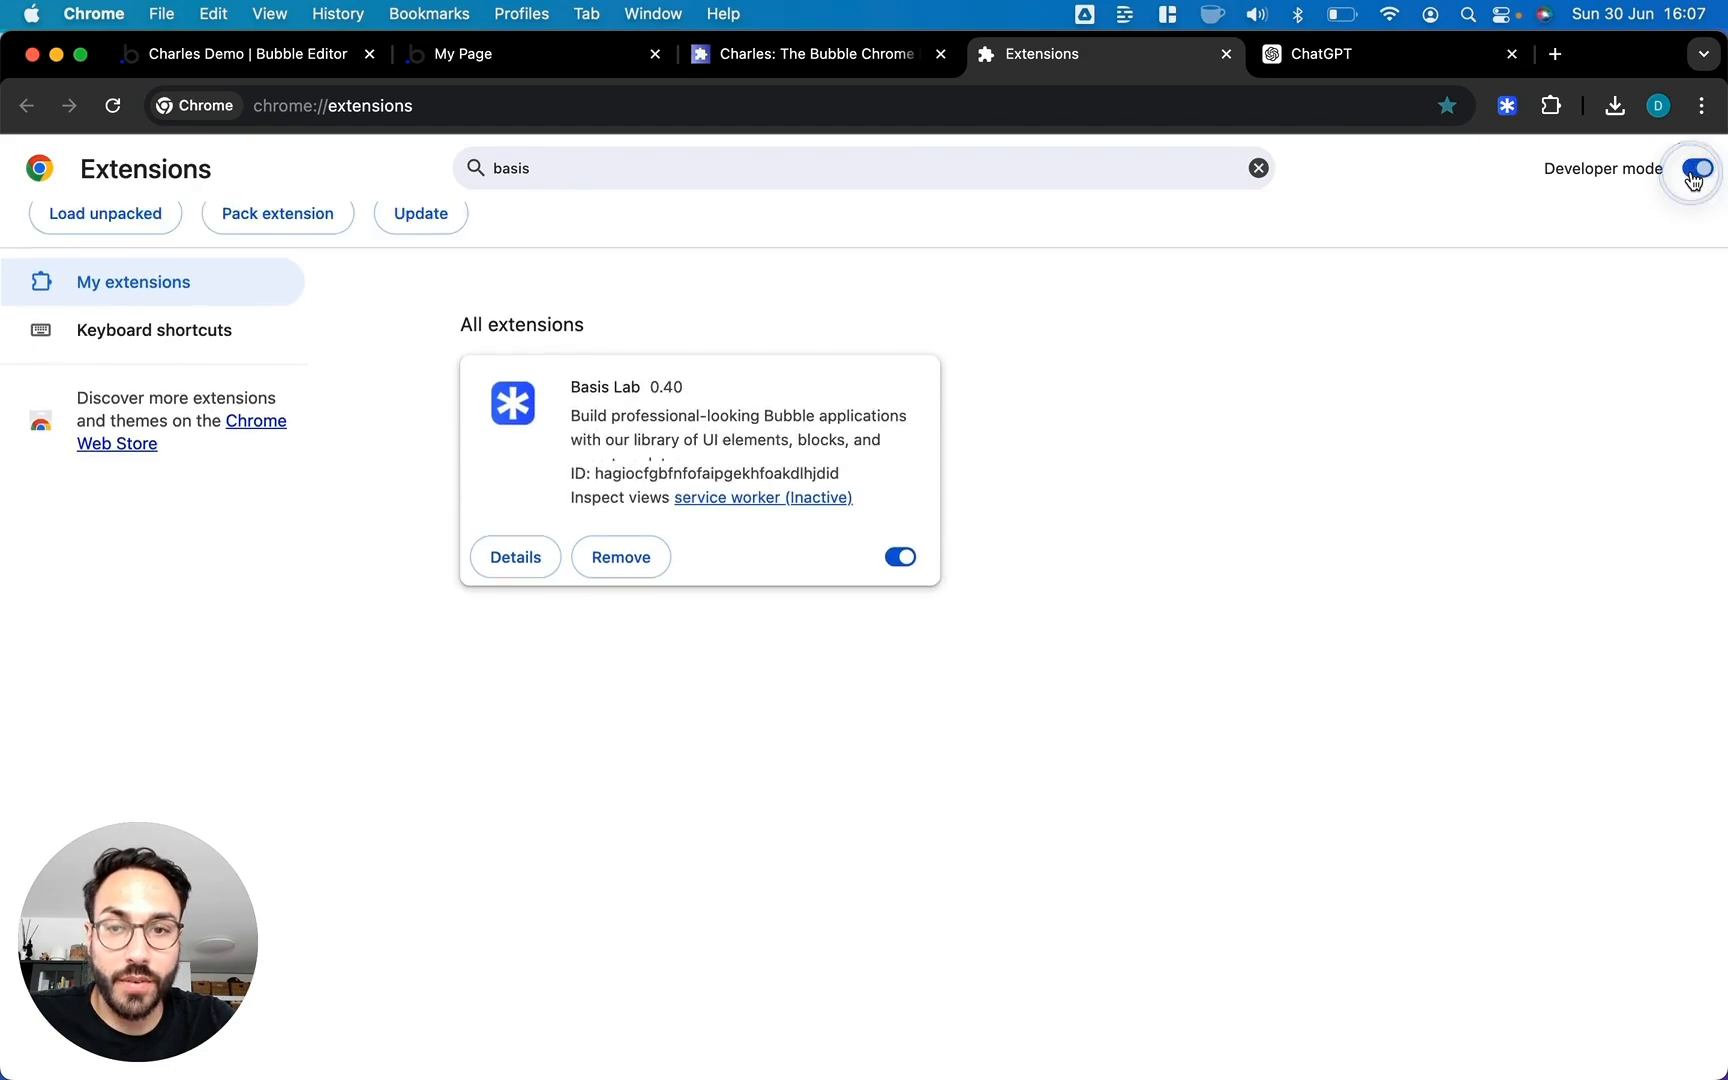
Load the Charles Extension Source Code folder from Downloads as an unpacked extension
click(92, 238)
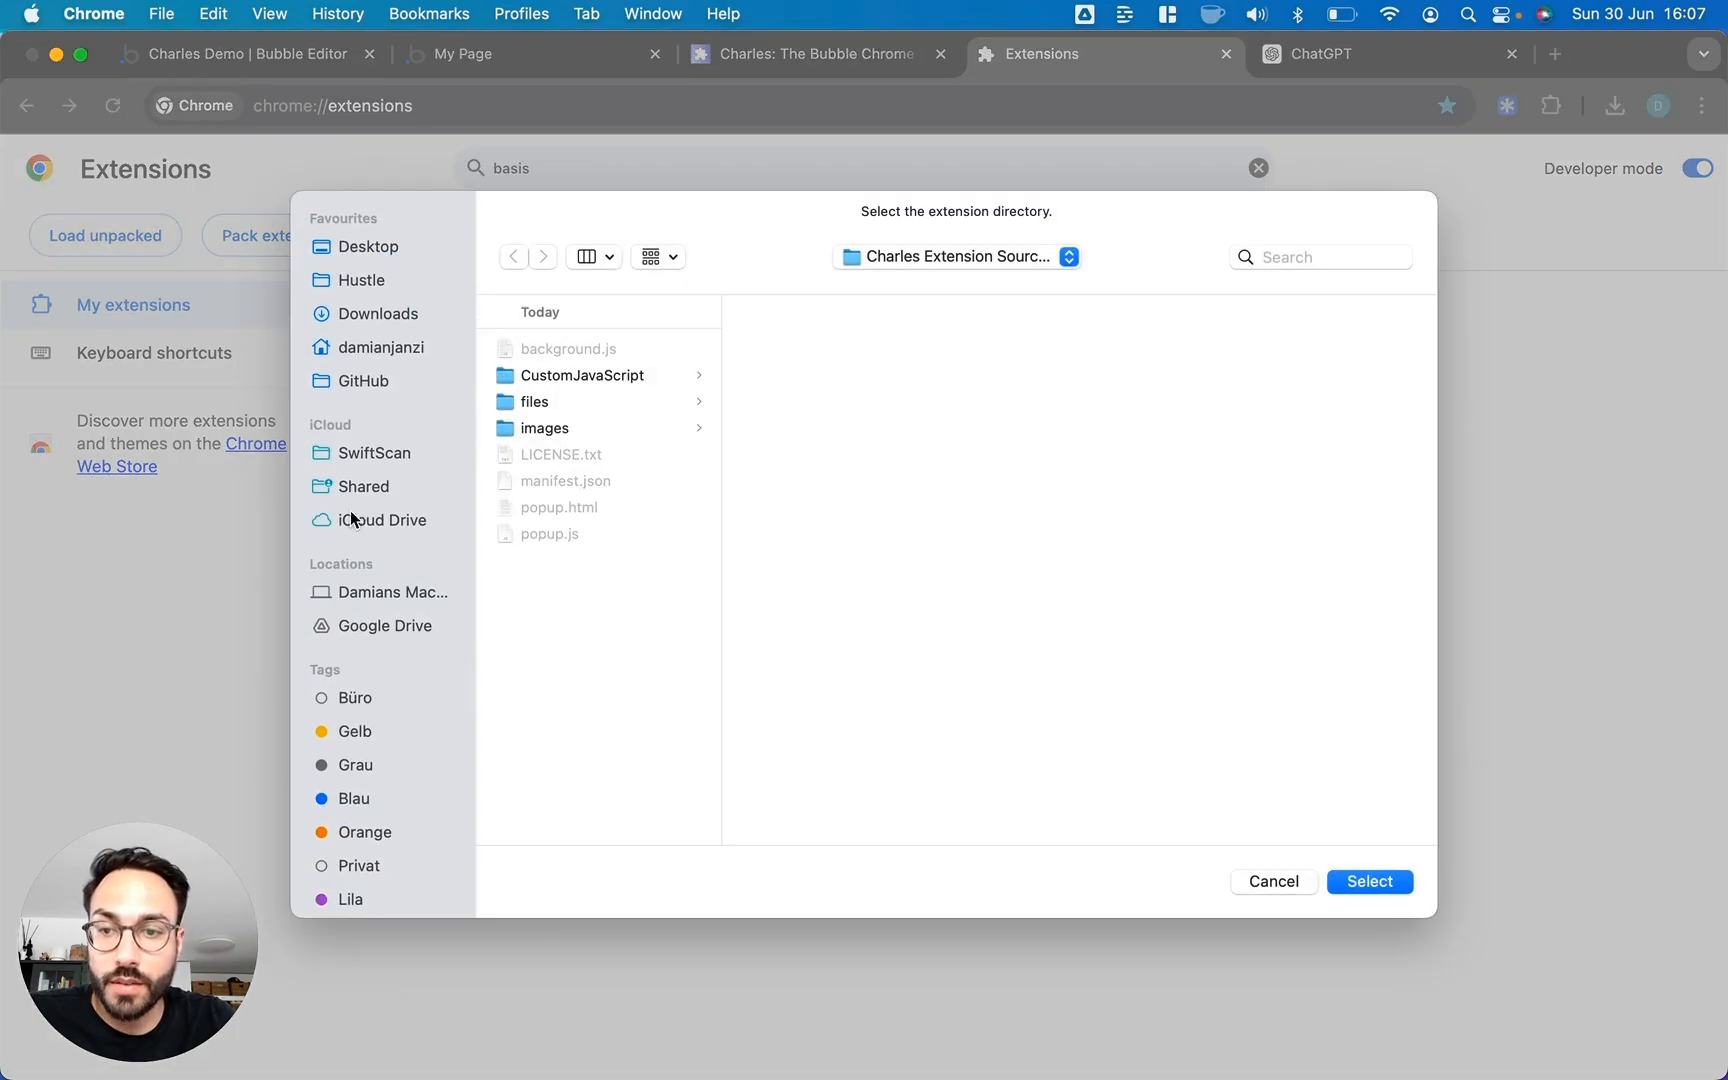
click(388, 348)
click(386, 318)
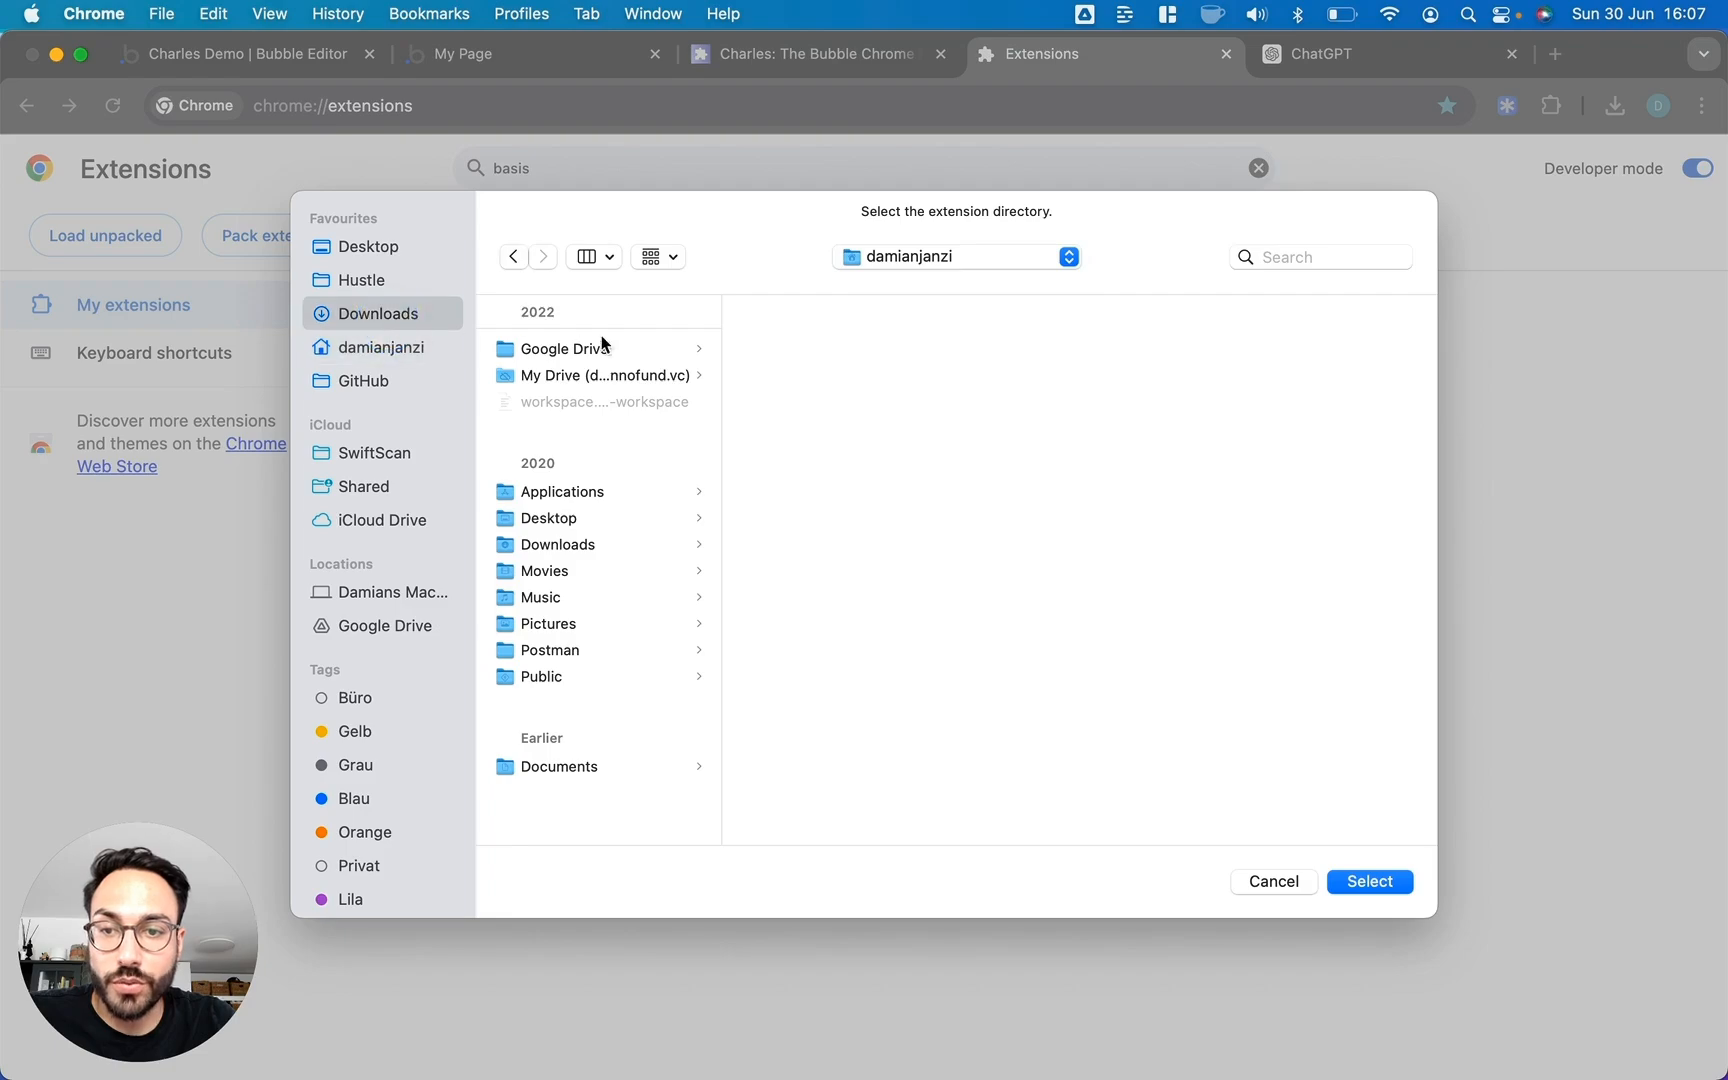
click(558, 349)
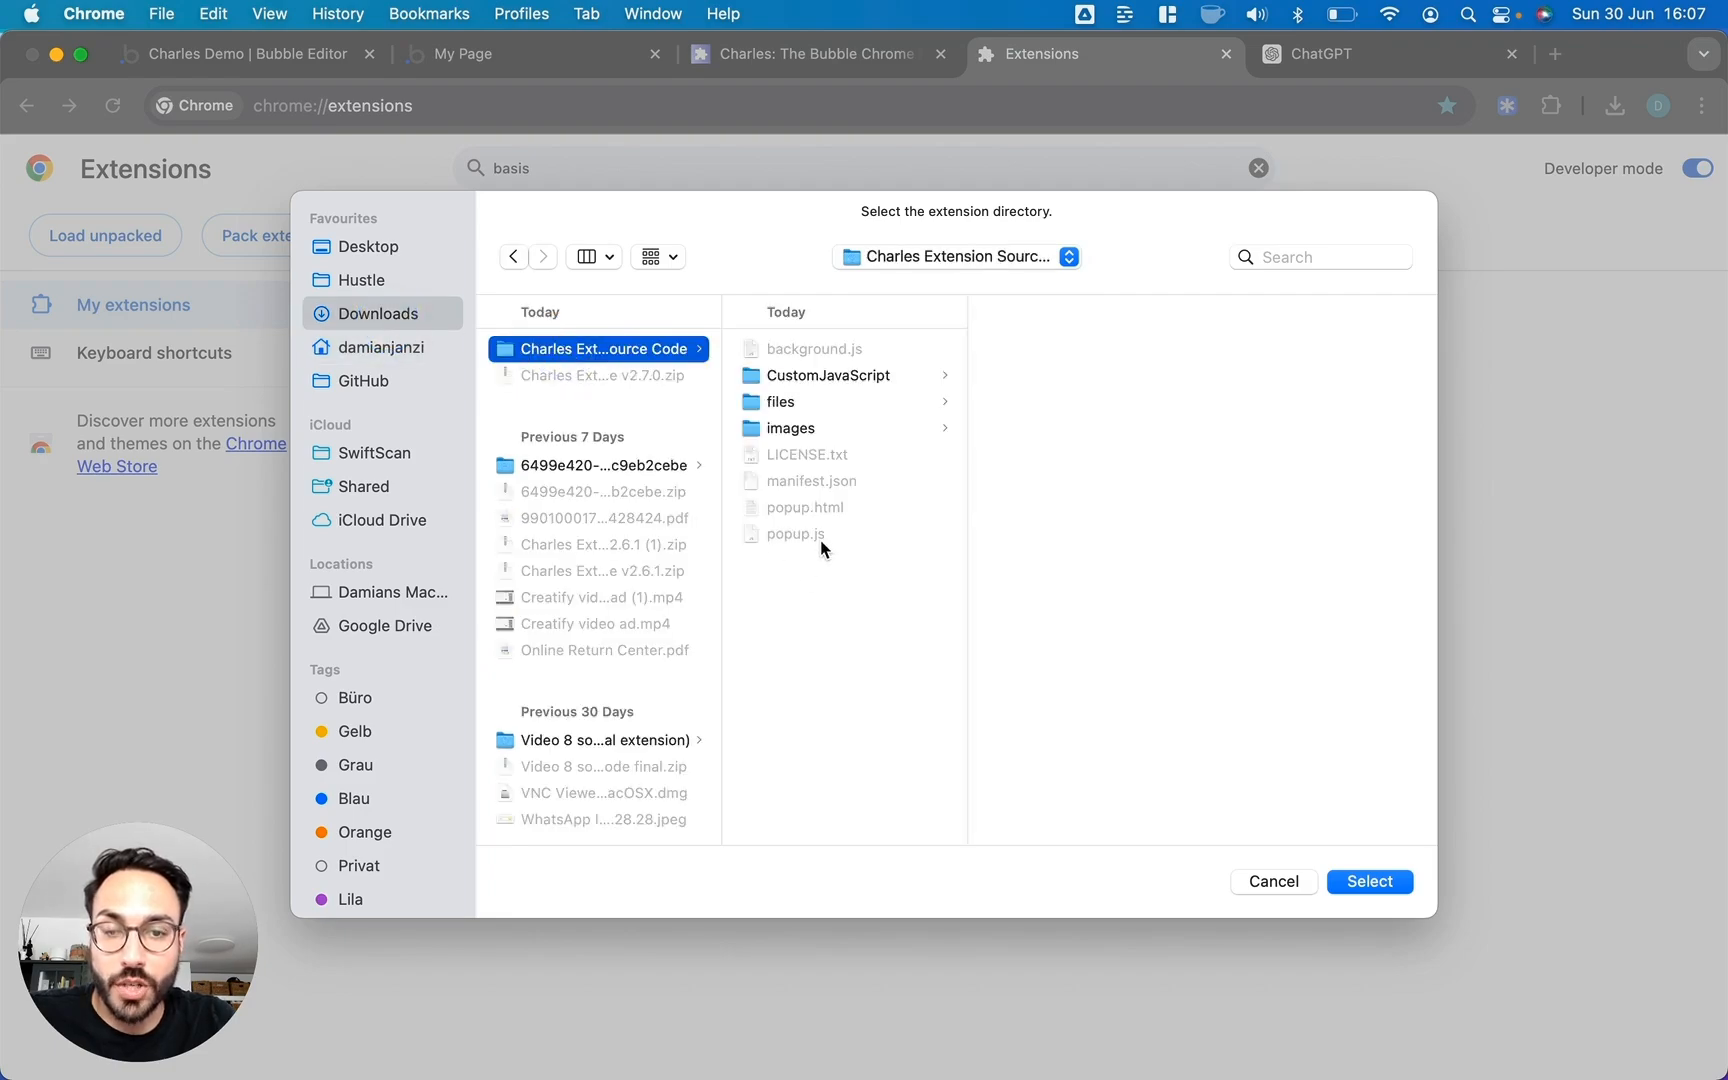
click(1376, 882)
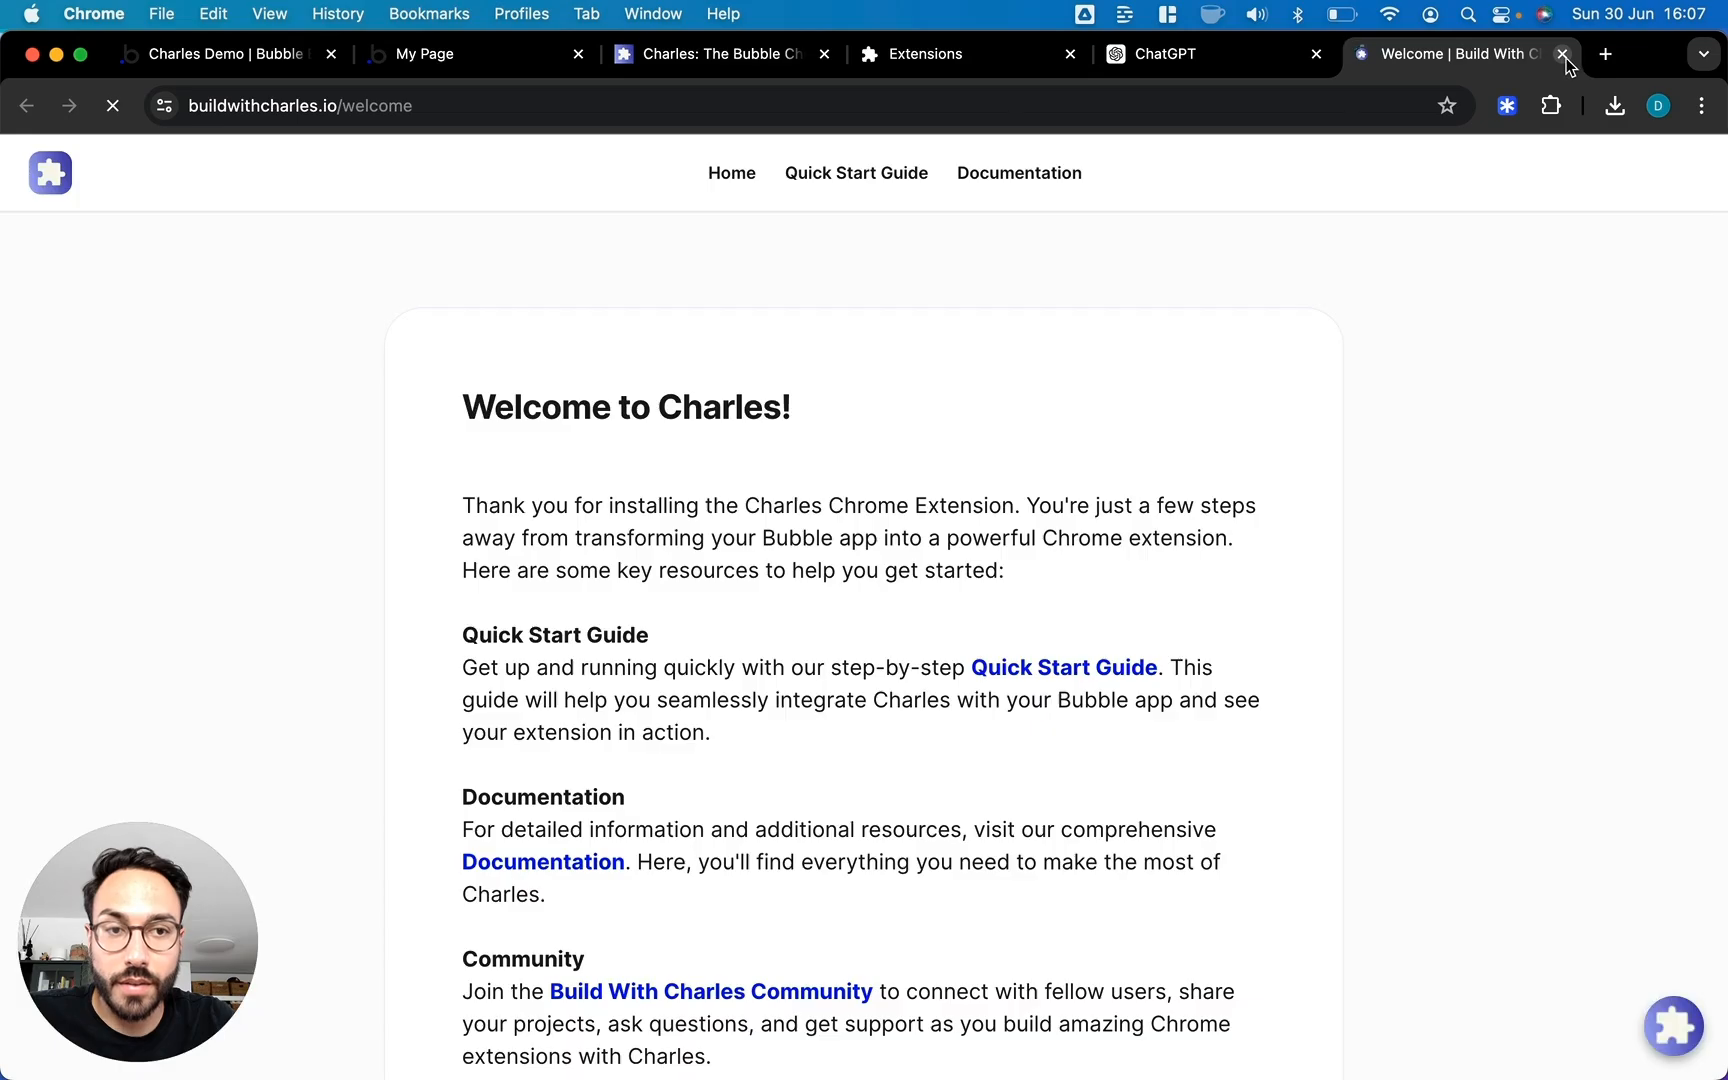
Close the Charles welcome page and refresh the list of installed extensions
click(1563, 58)
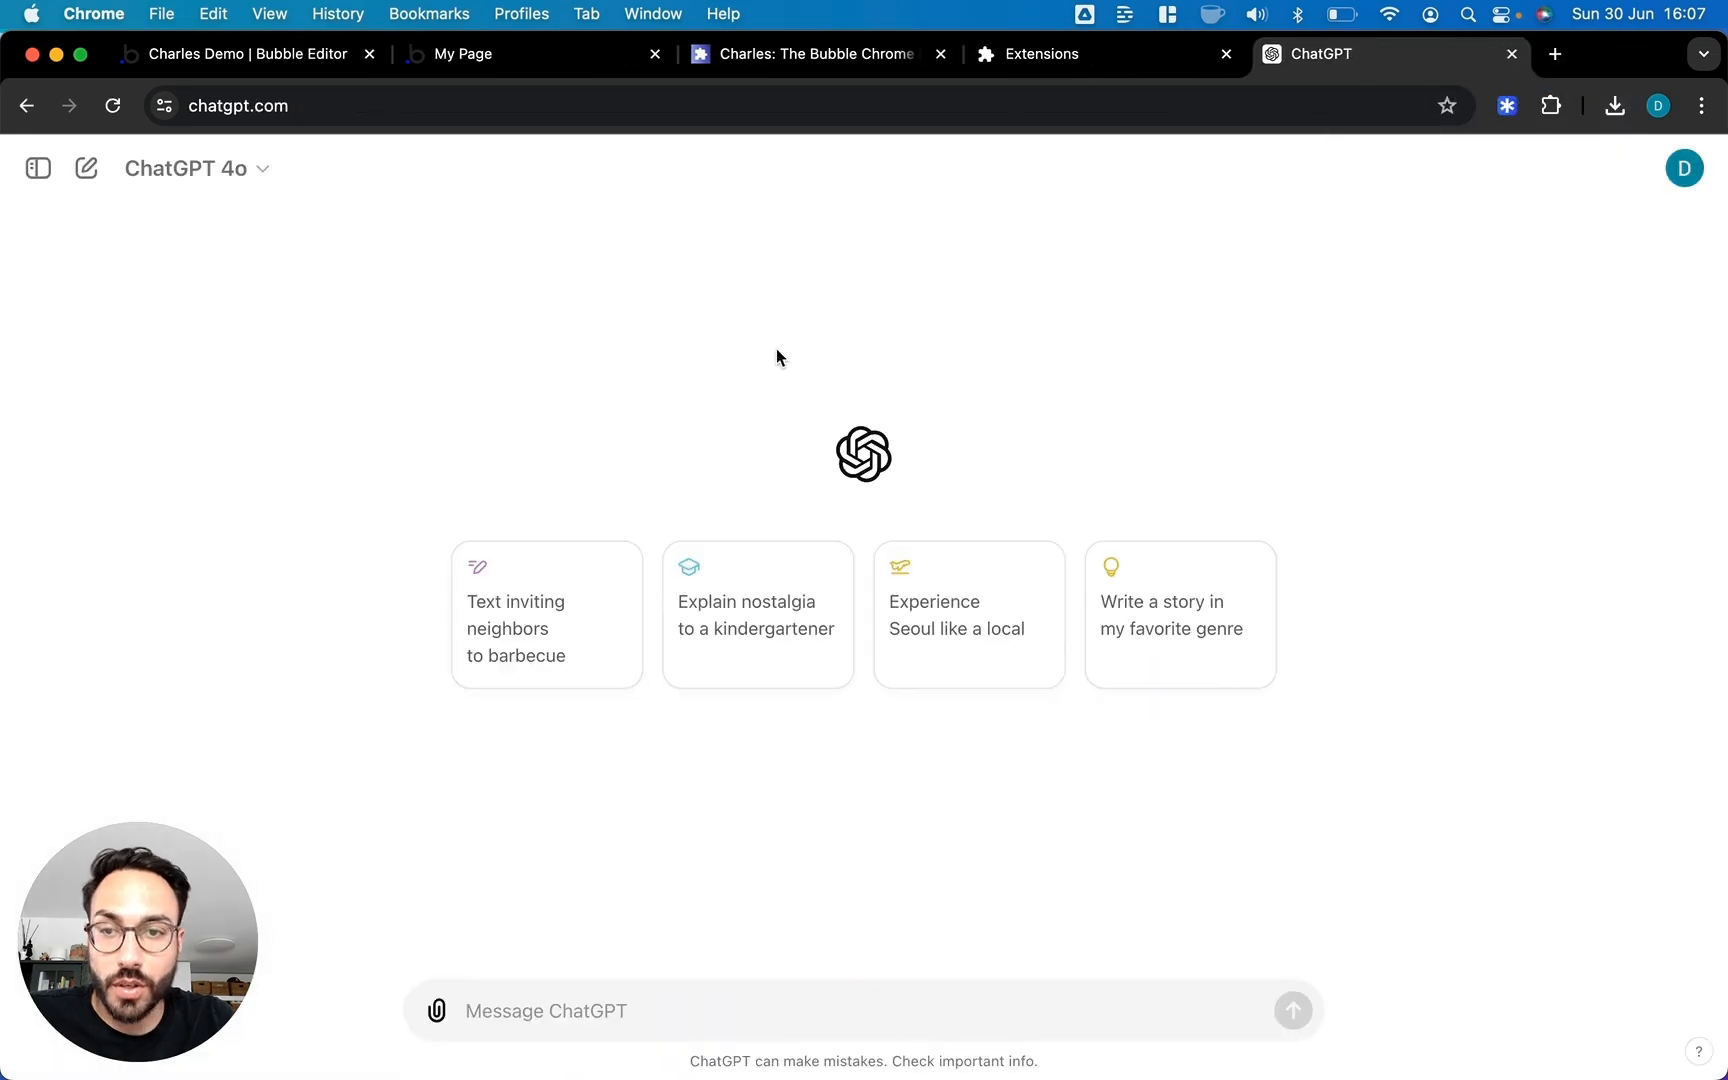
click(1063, 62)
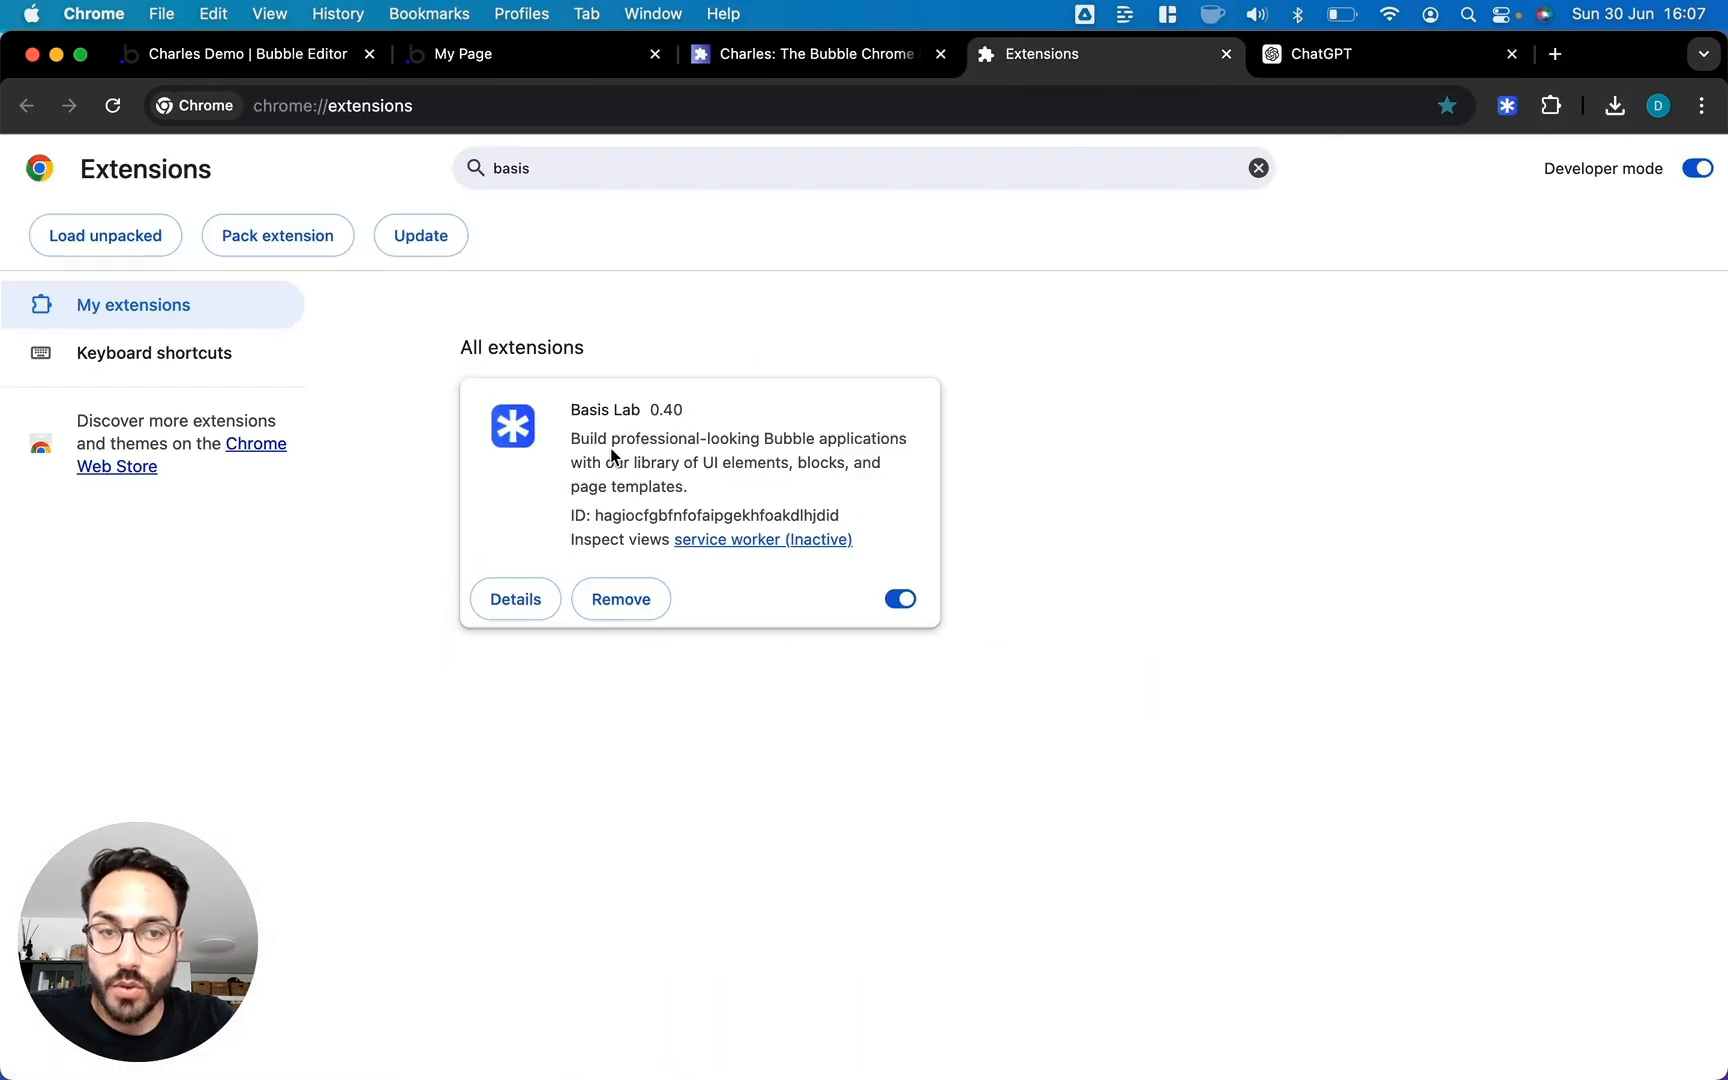
click(112, 105)
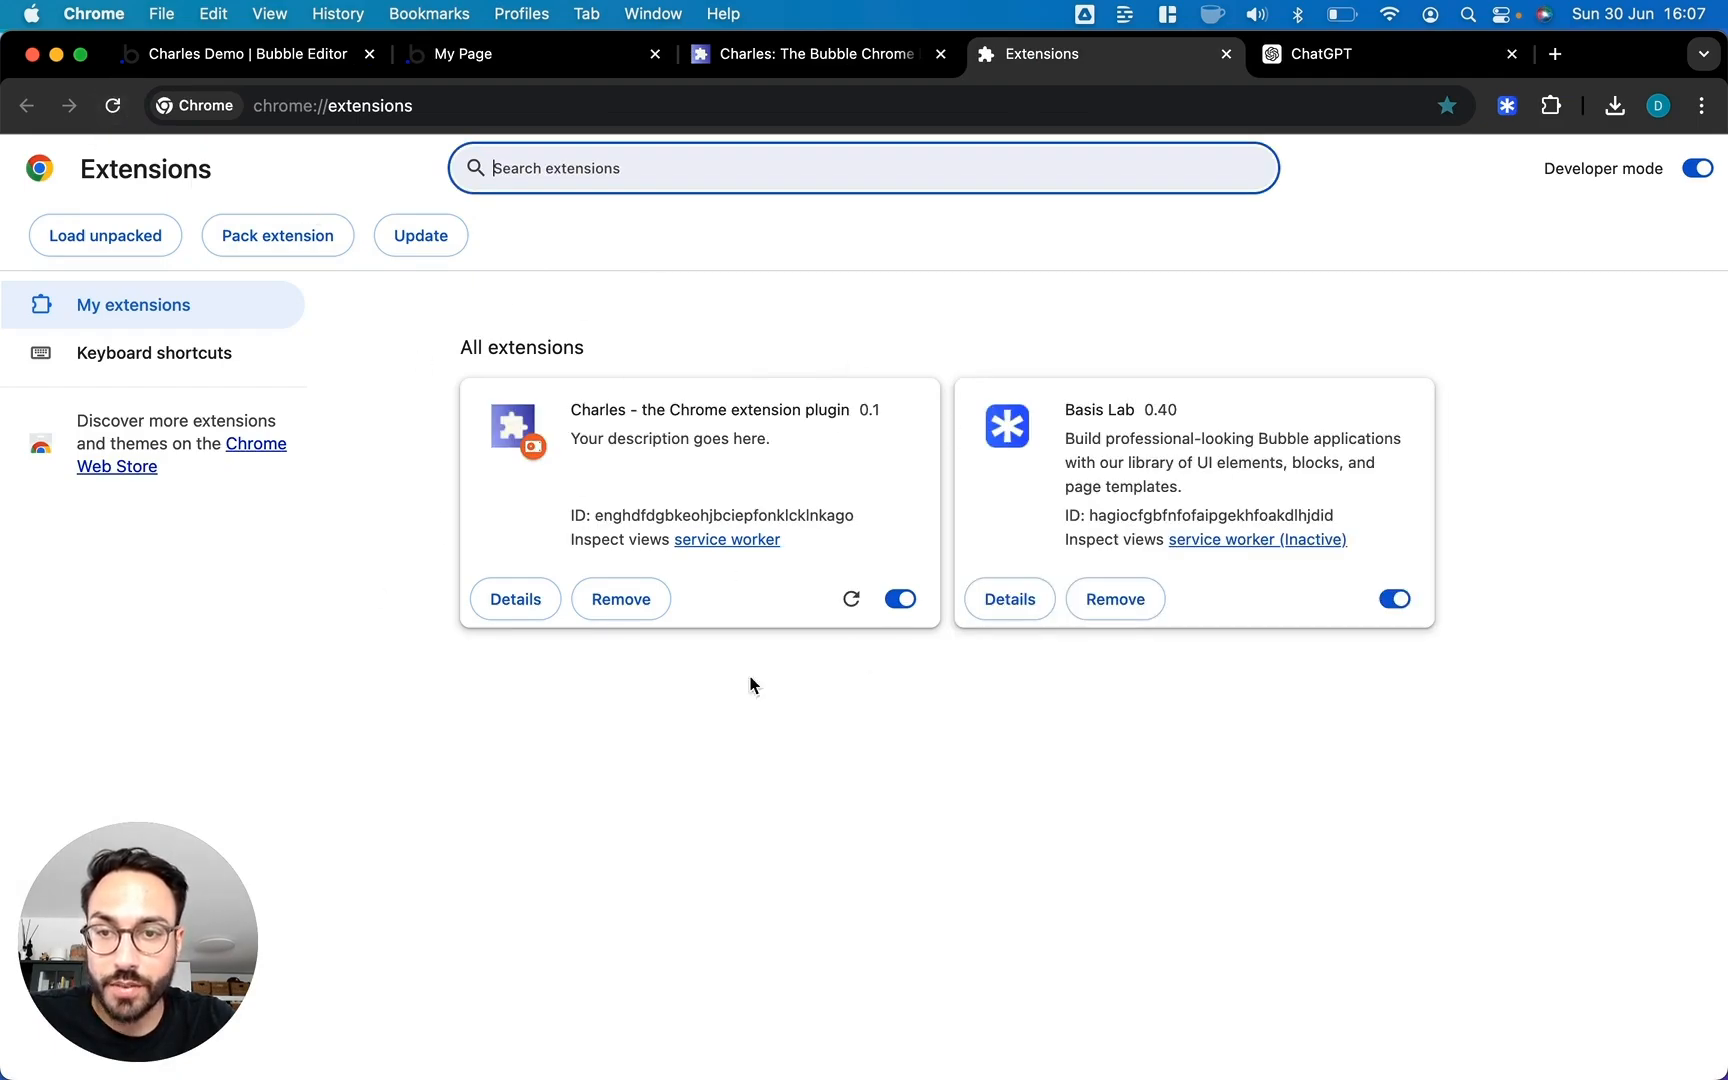
Pin the Charles extension to the browser toolbar and open its popup over the Bubble editor page
click(267, 57)
click(1551, 105)
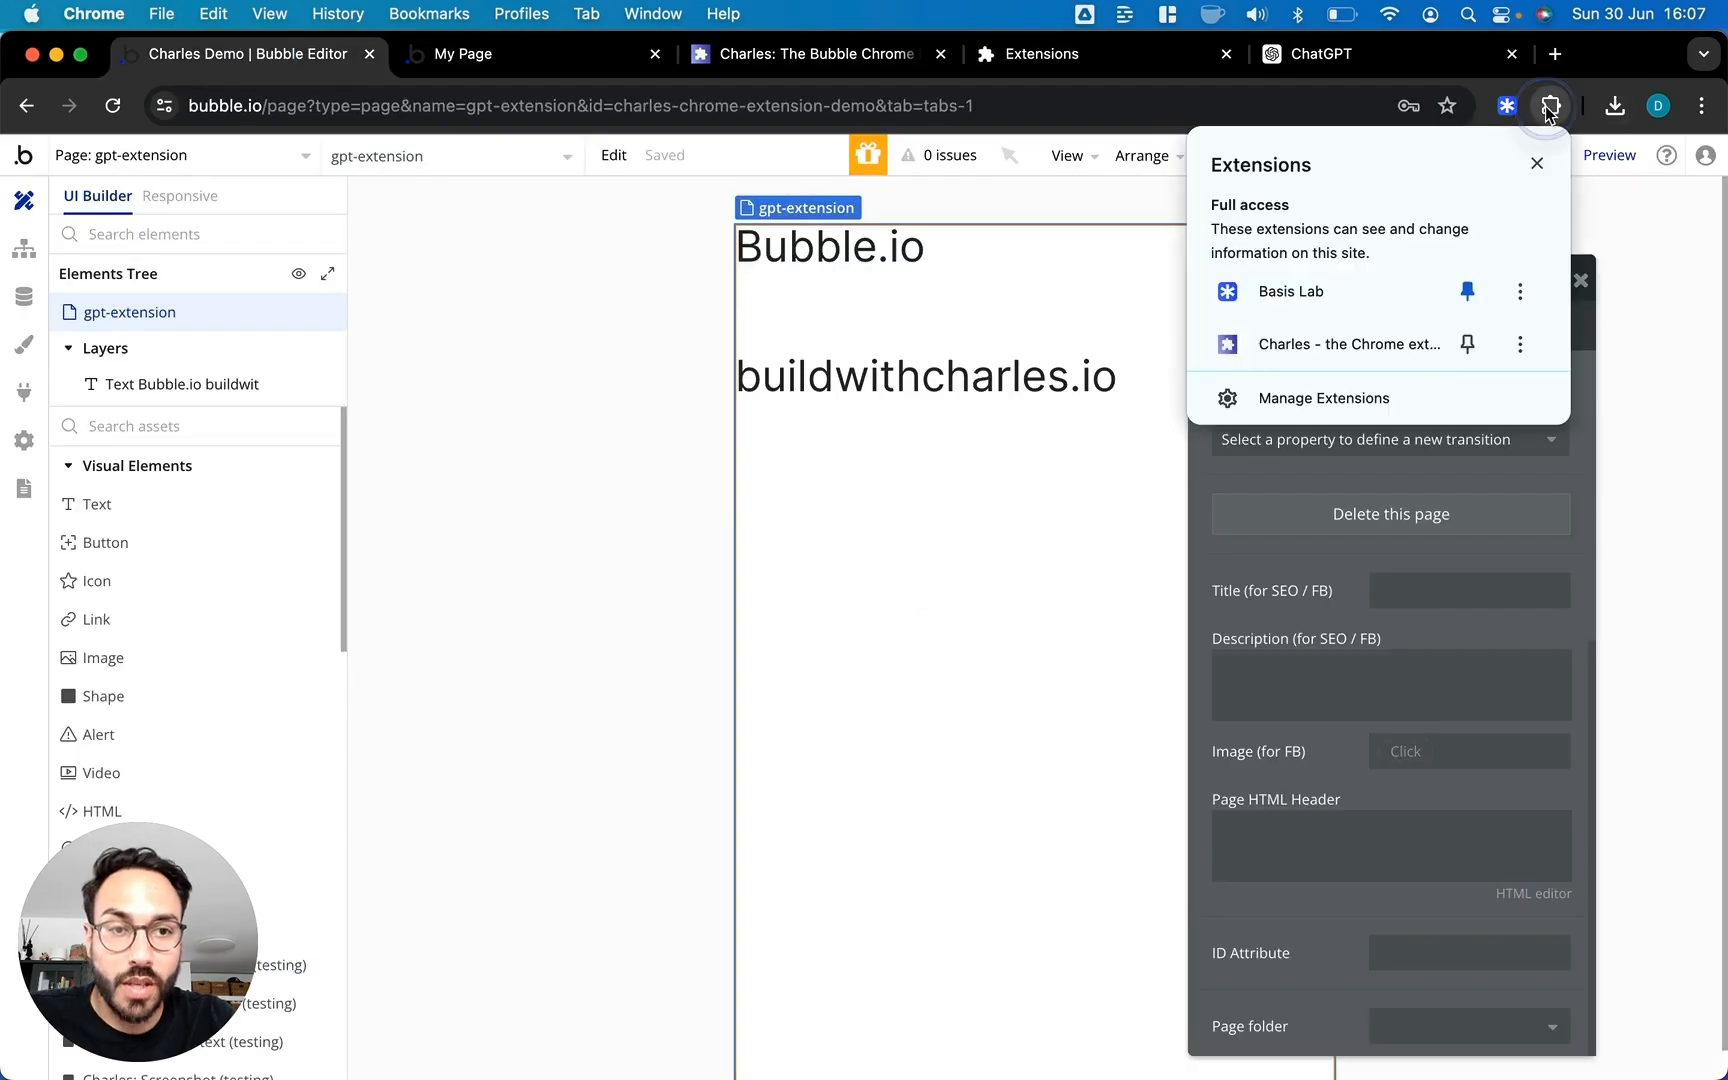
click(1467, 344)
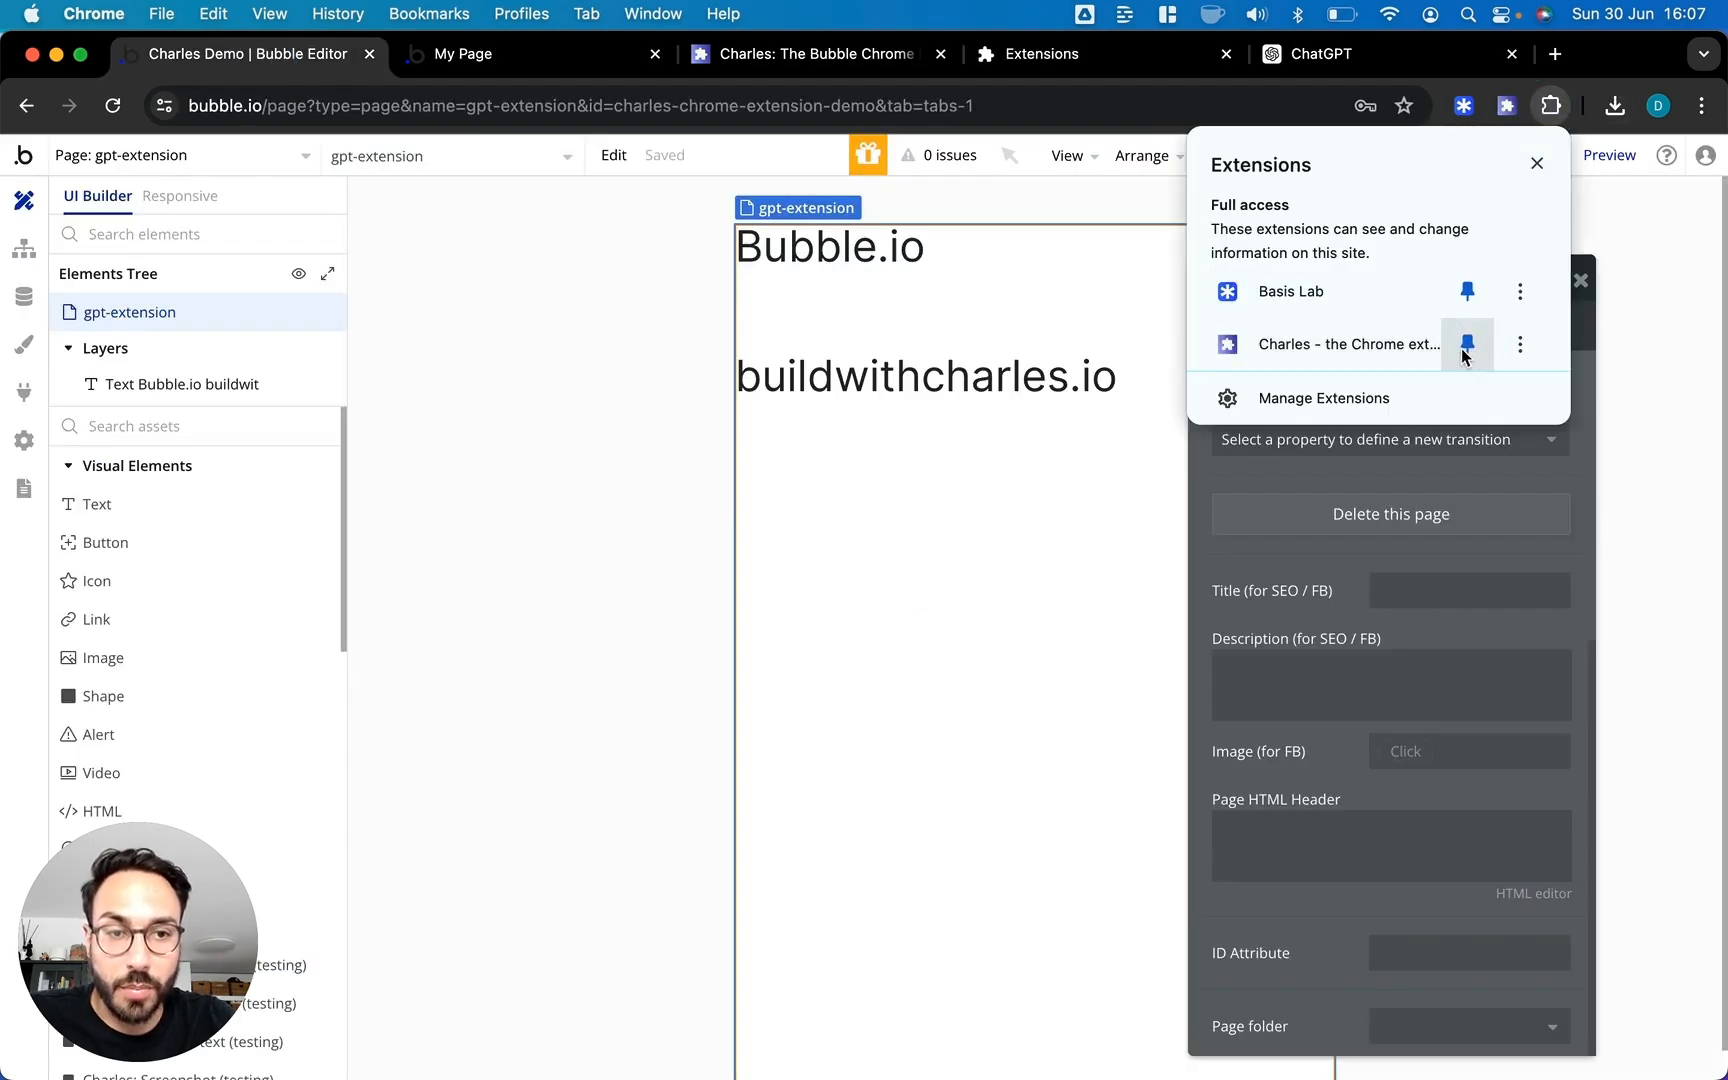
click(1507, 105)
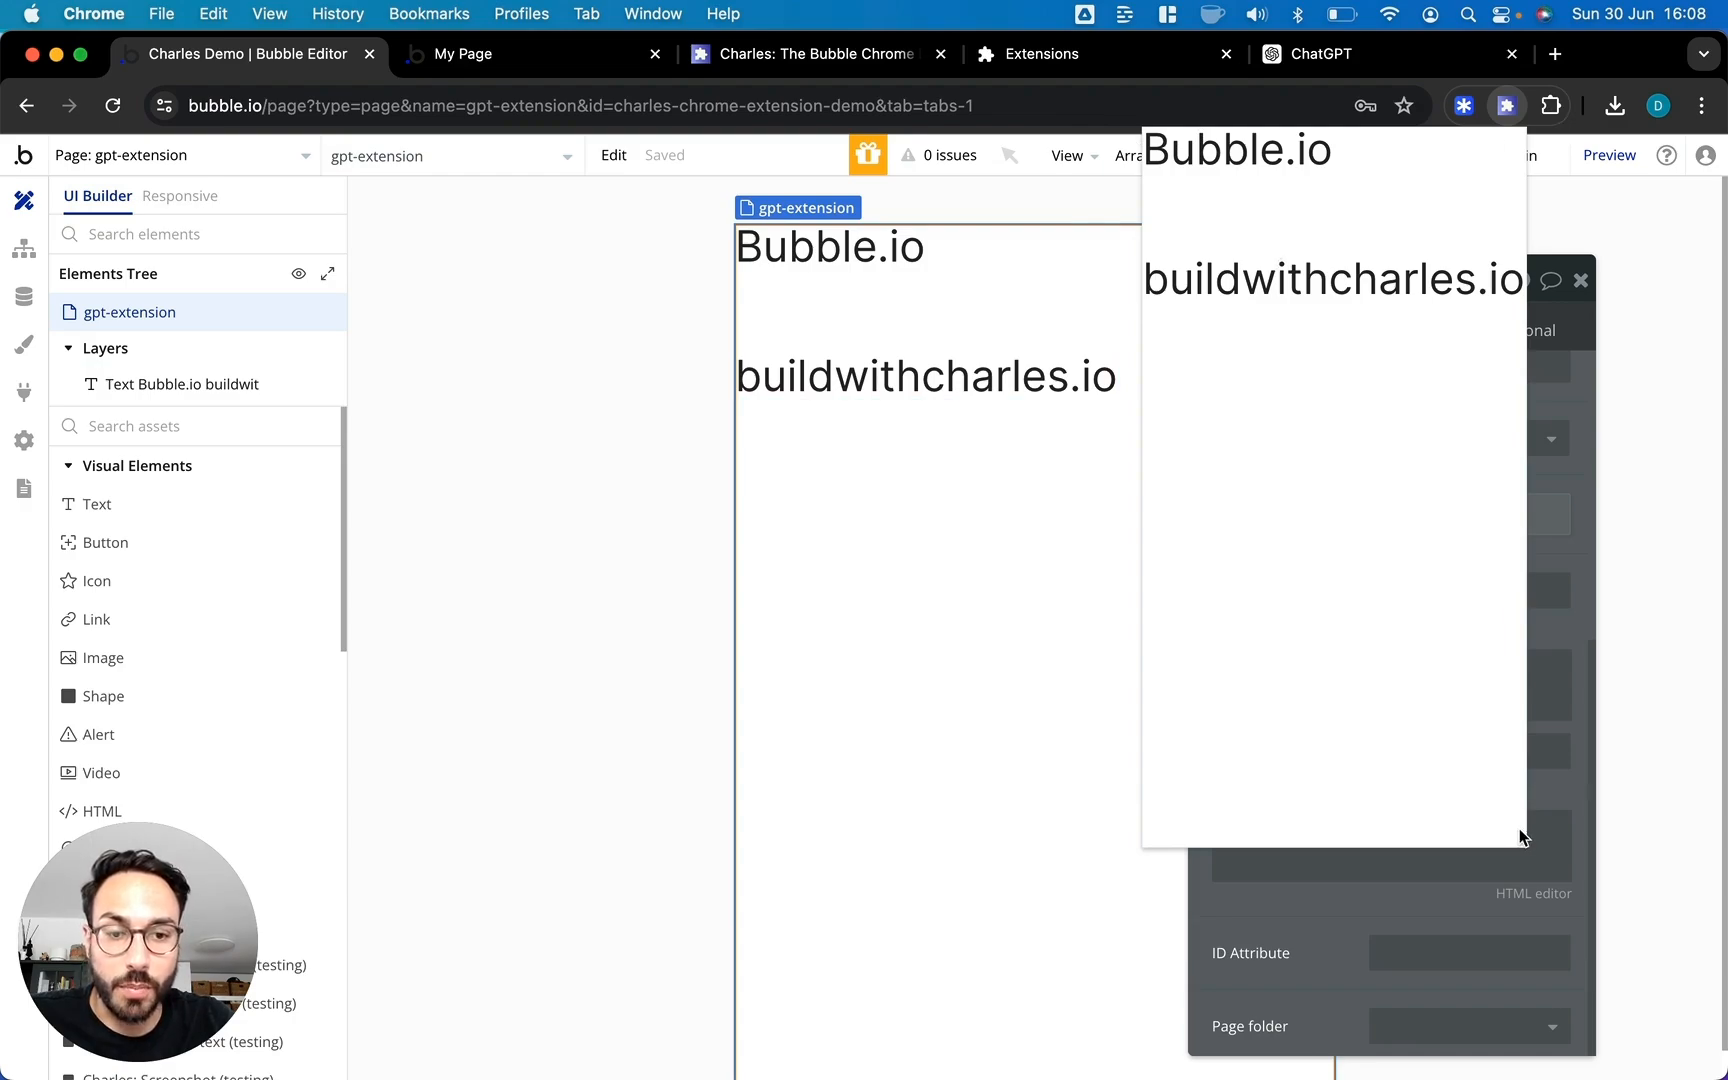
Delete the Bubble.io / buildwithcharles.io text element from the gpt-extension page
click(965, 326)
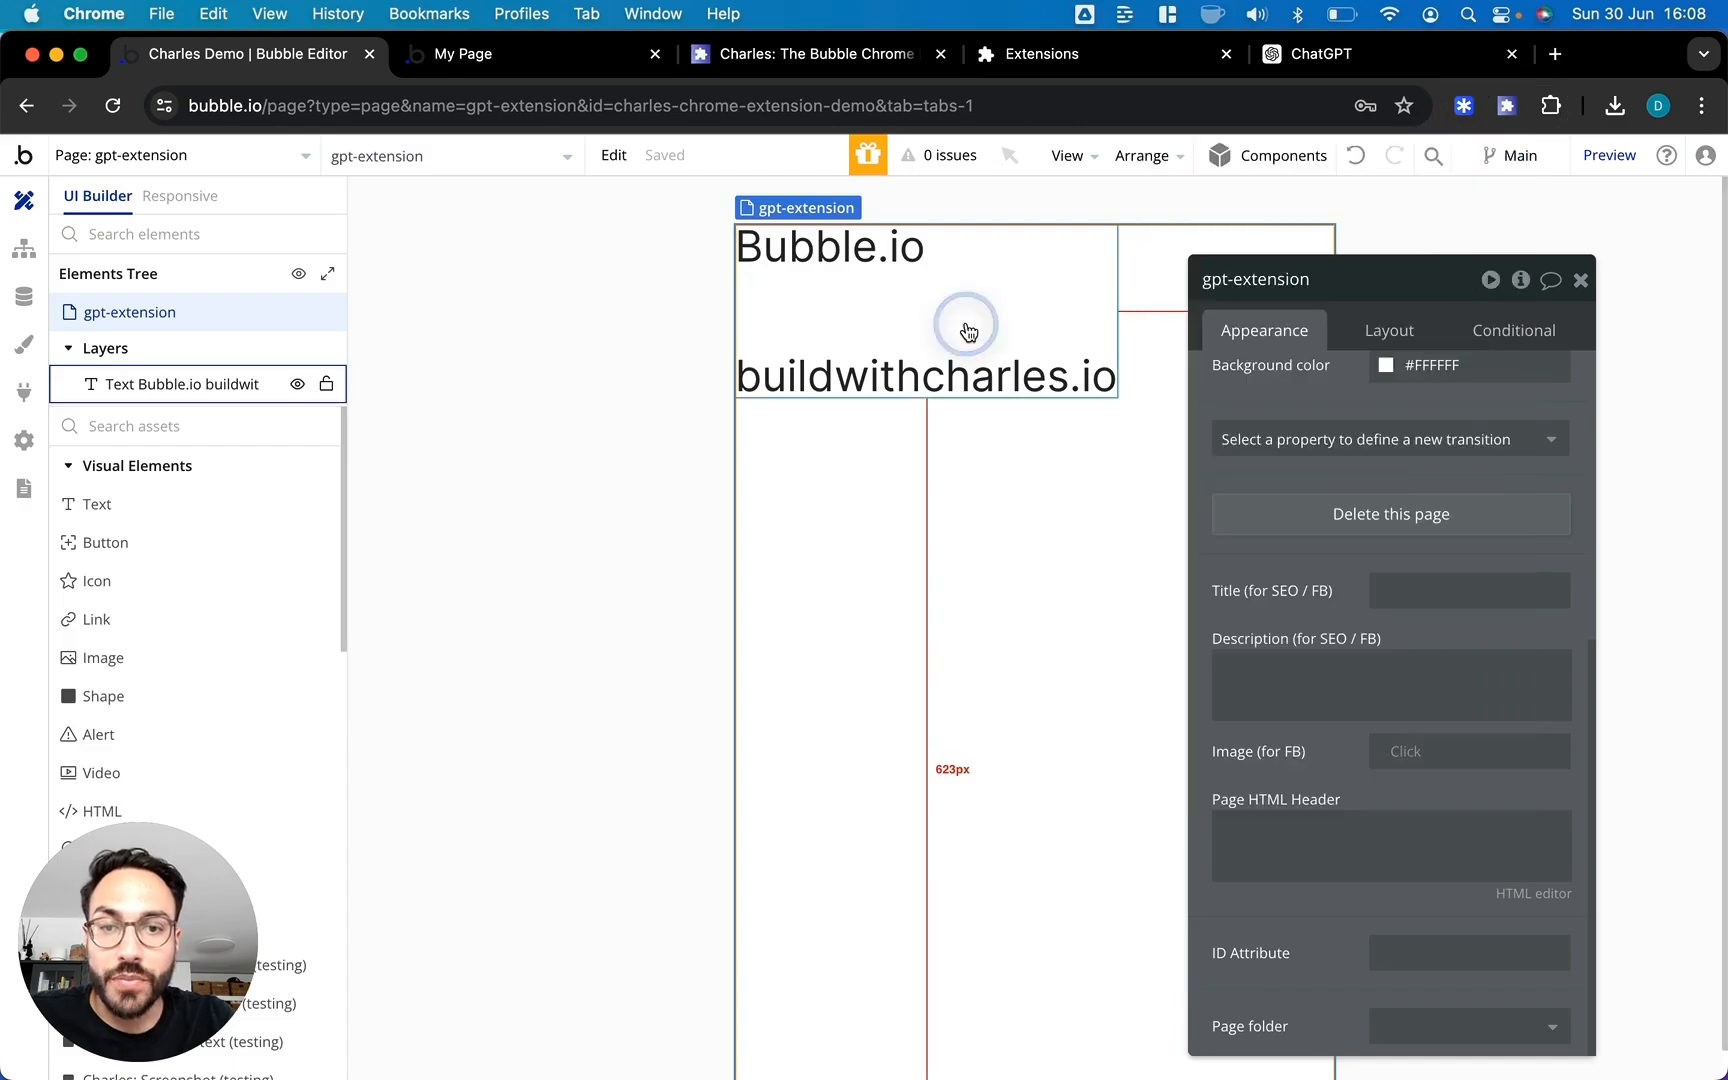
click(968, 331)
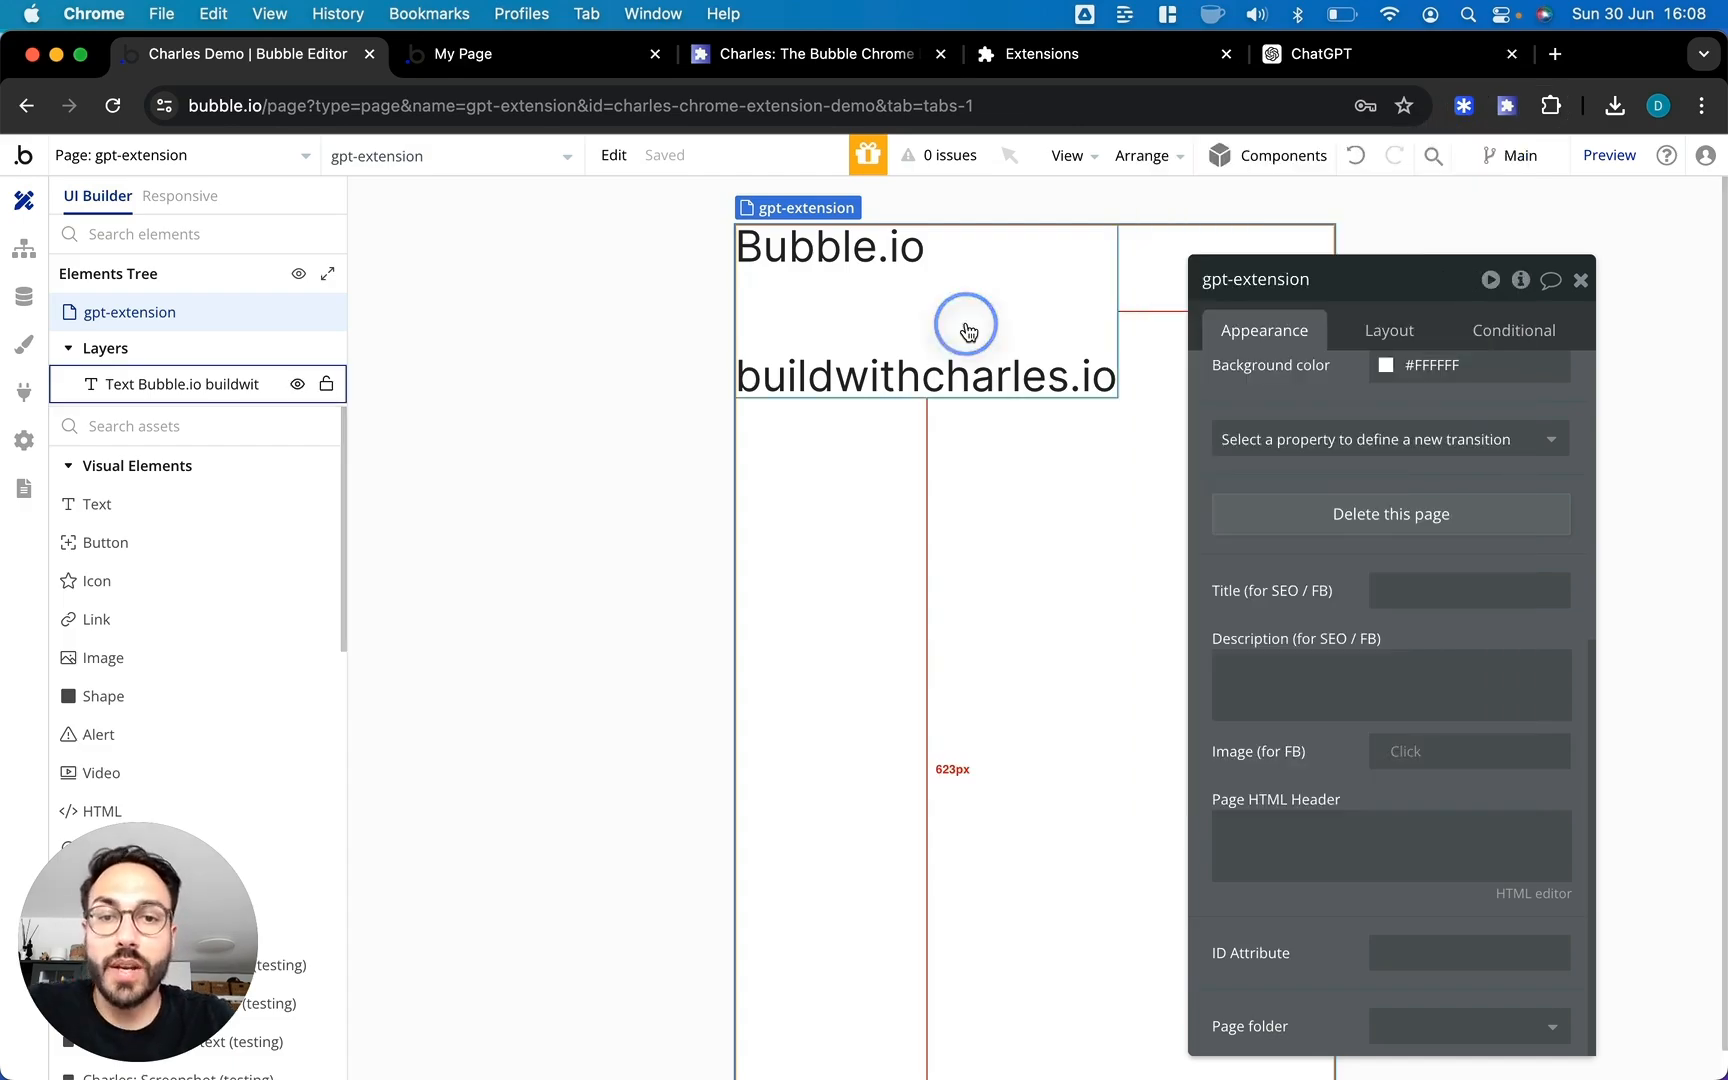
key(Delete)
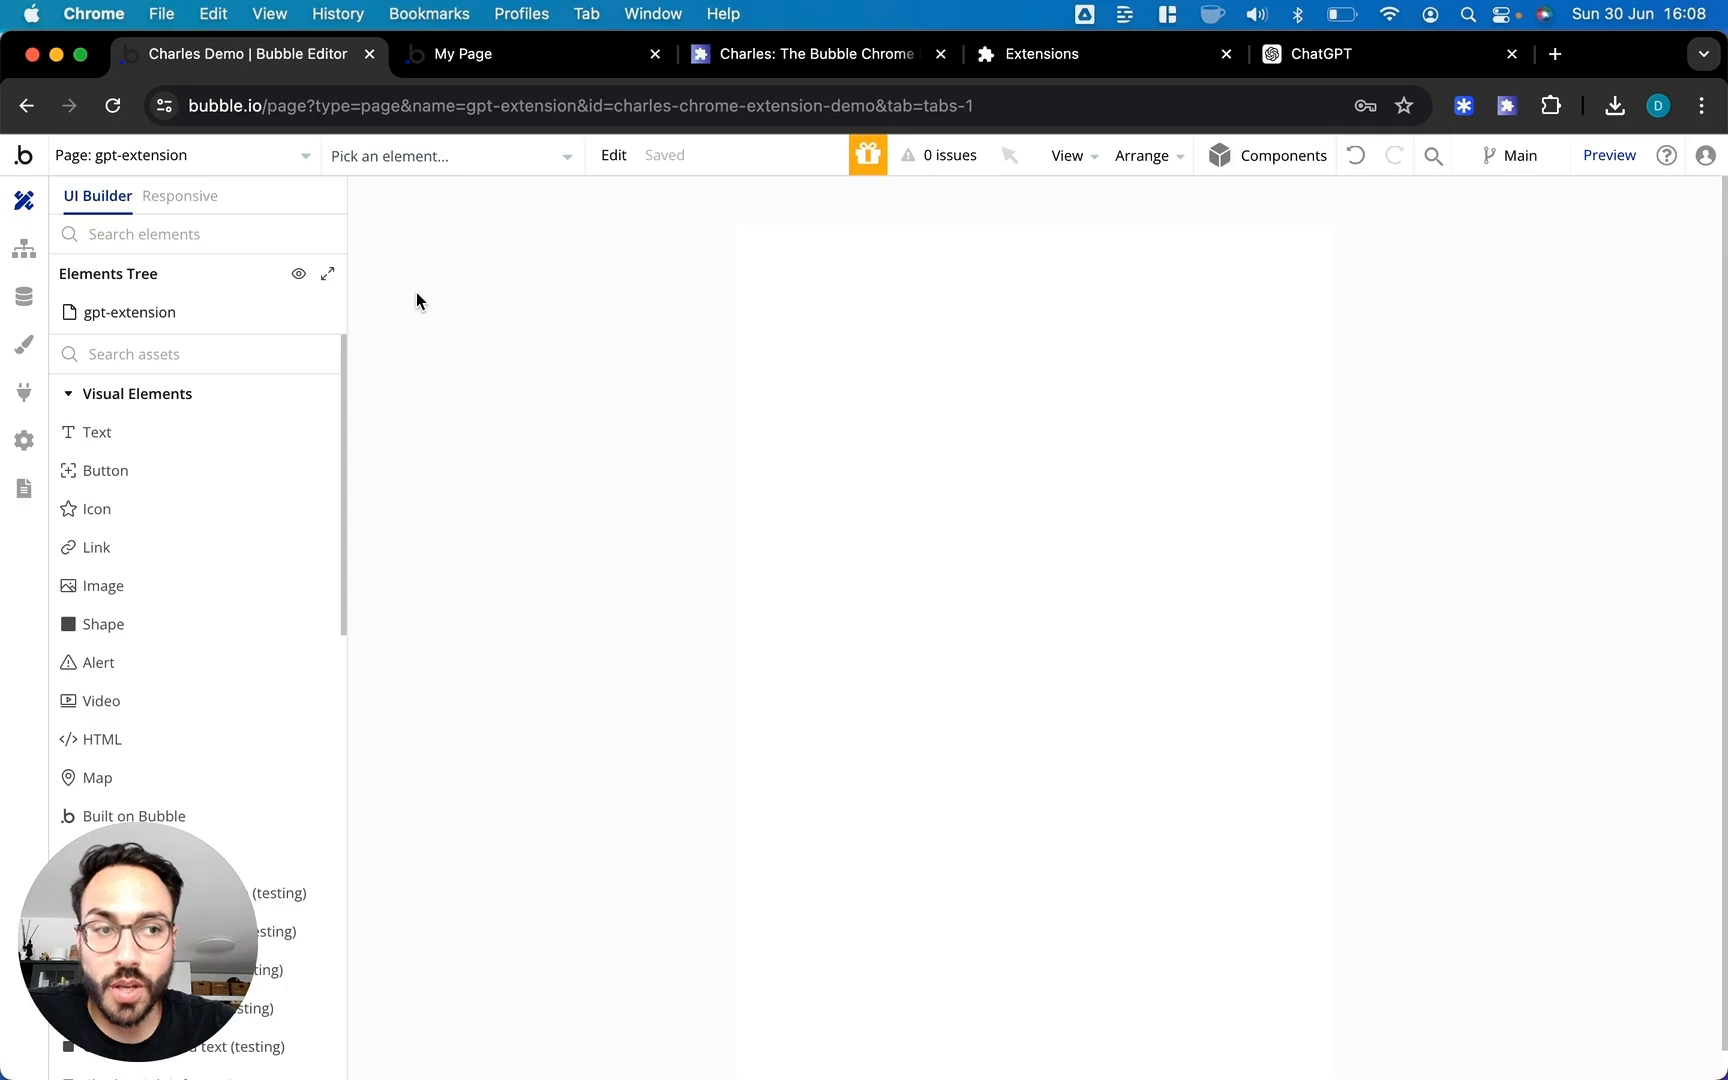
Check the ChatGPT page, then create a new data type named promp in the Bubble app's database
click(1341, 62)
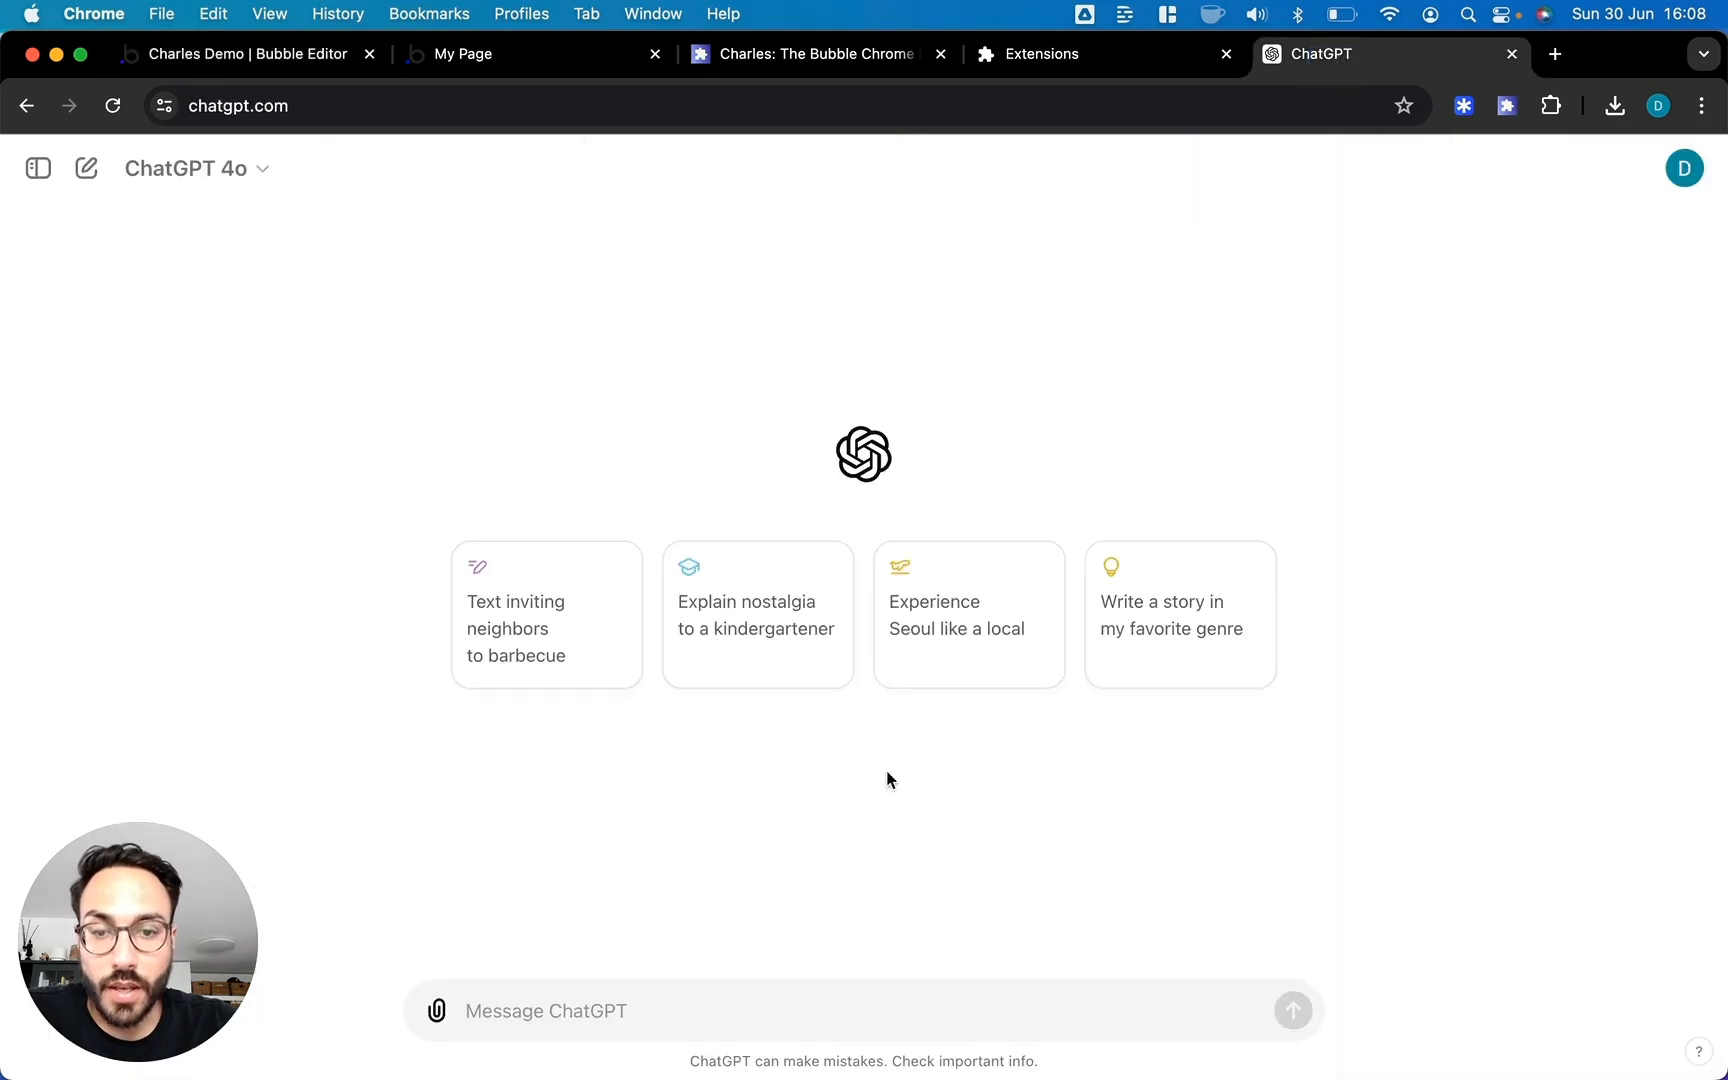
click(245, 62)
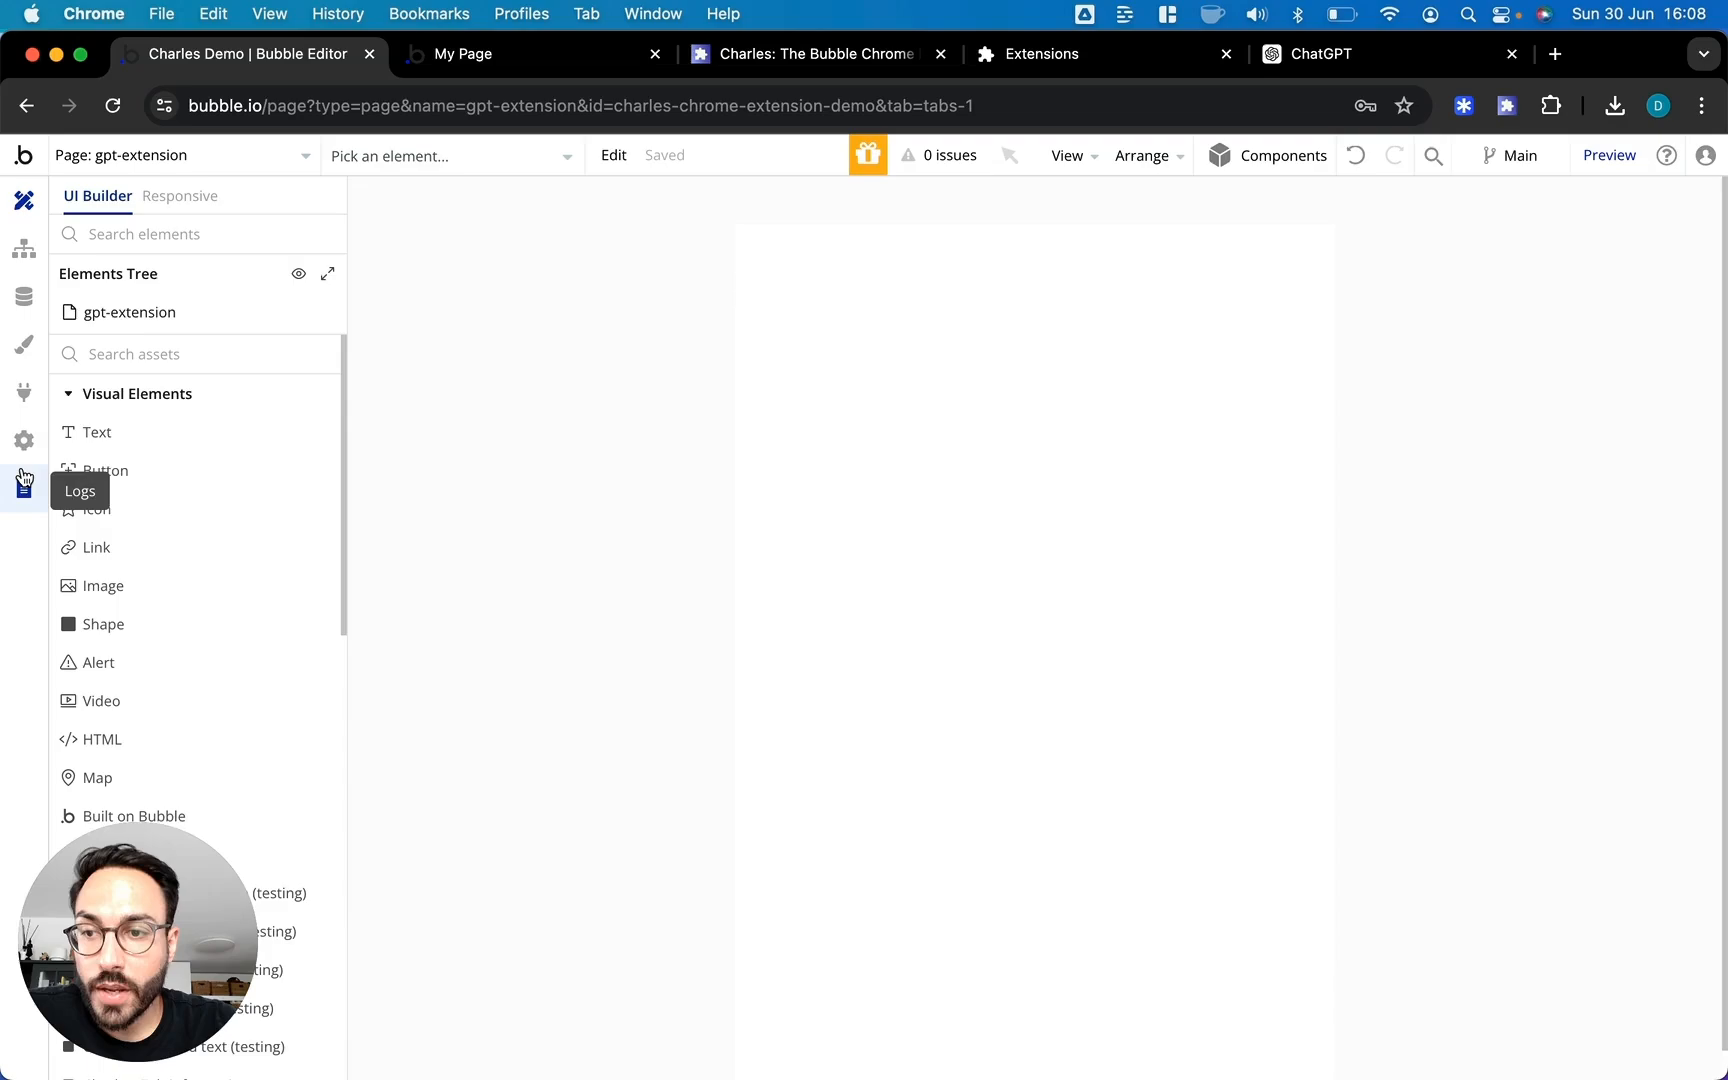
click(25, 305)
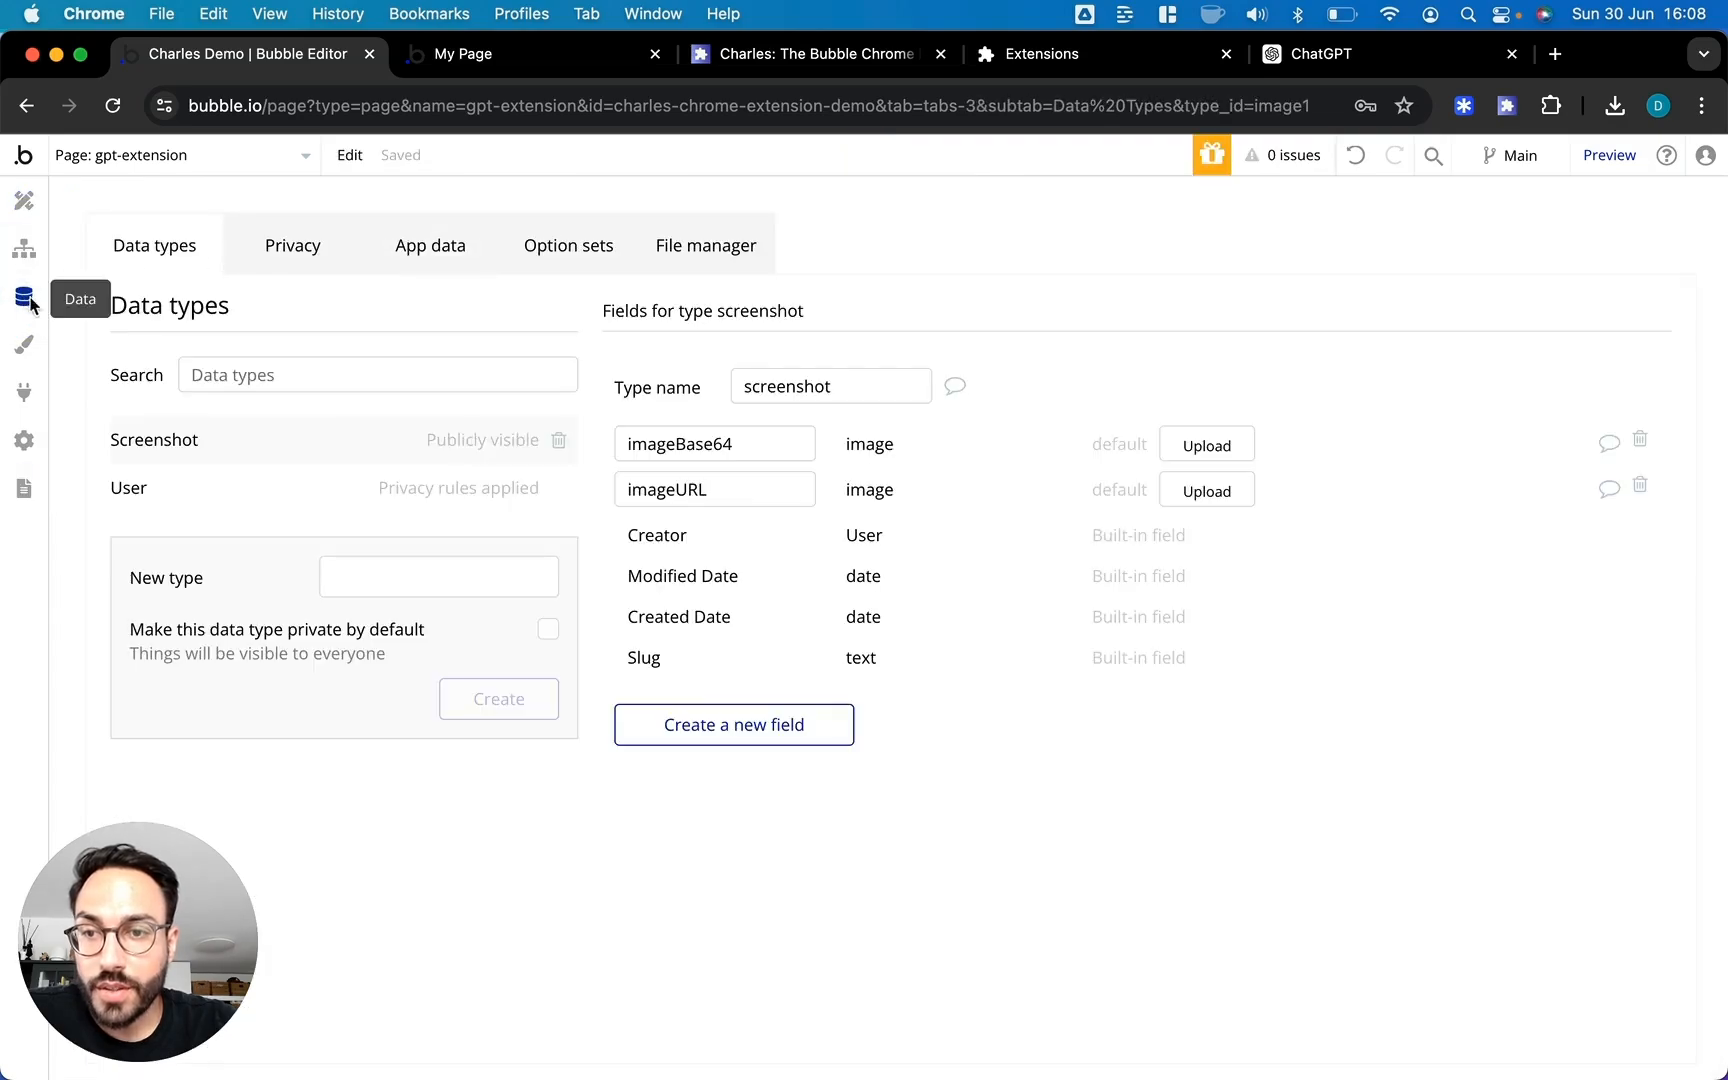
click(377, 580)
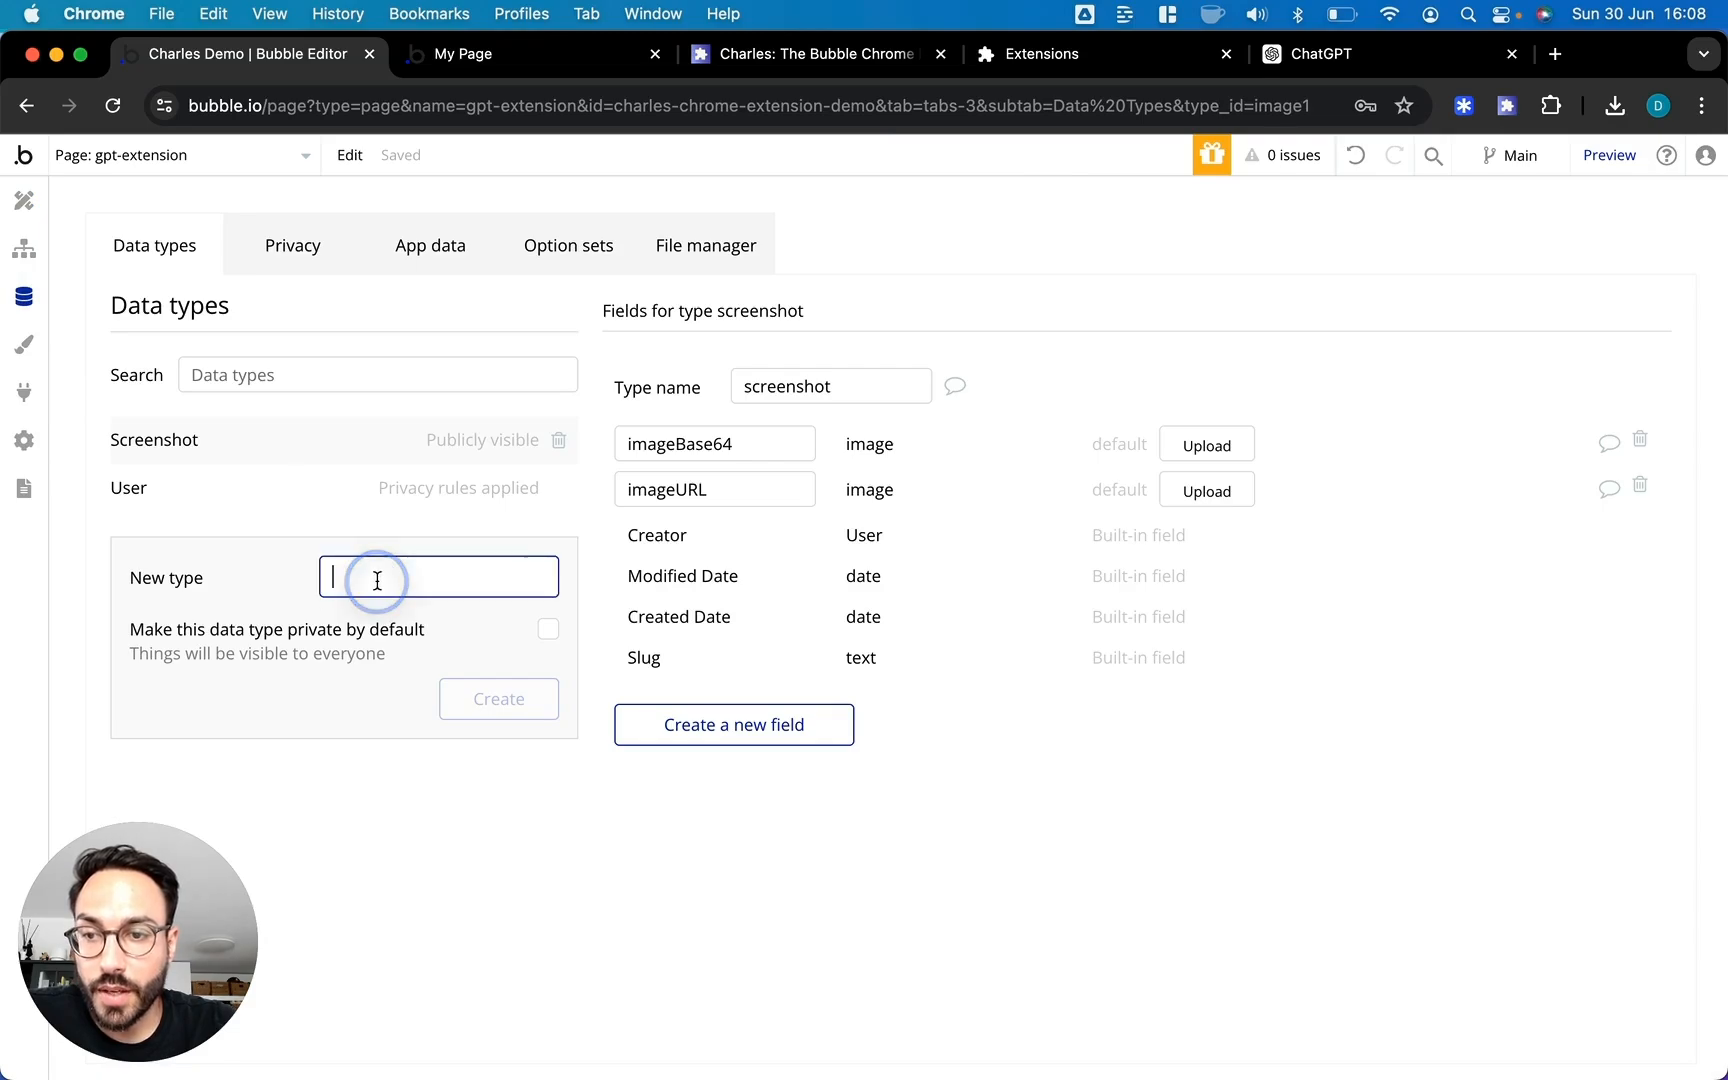
text(promp)
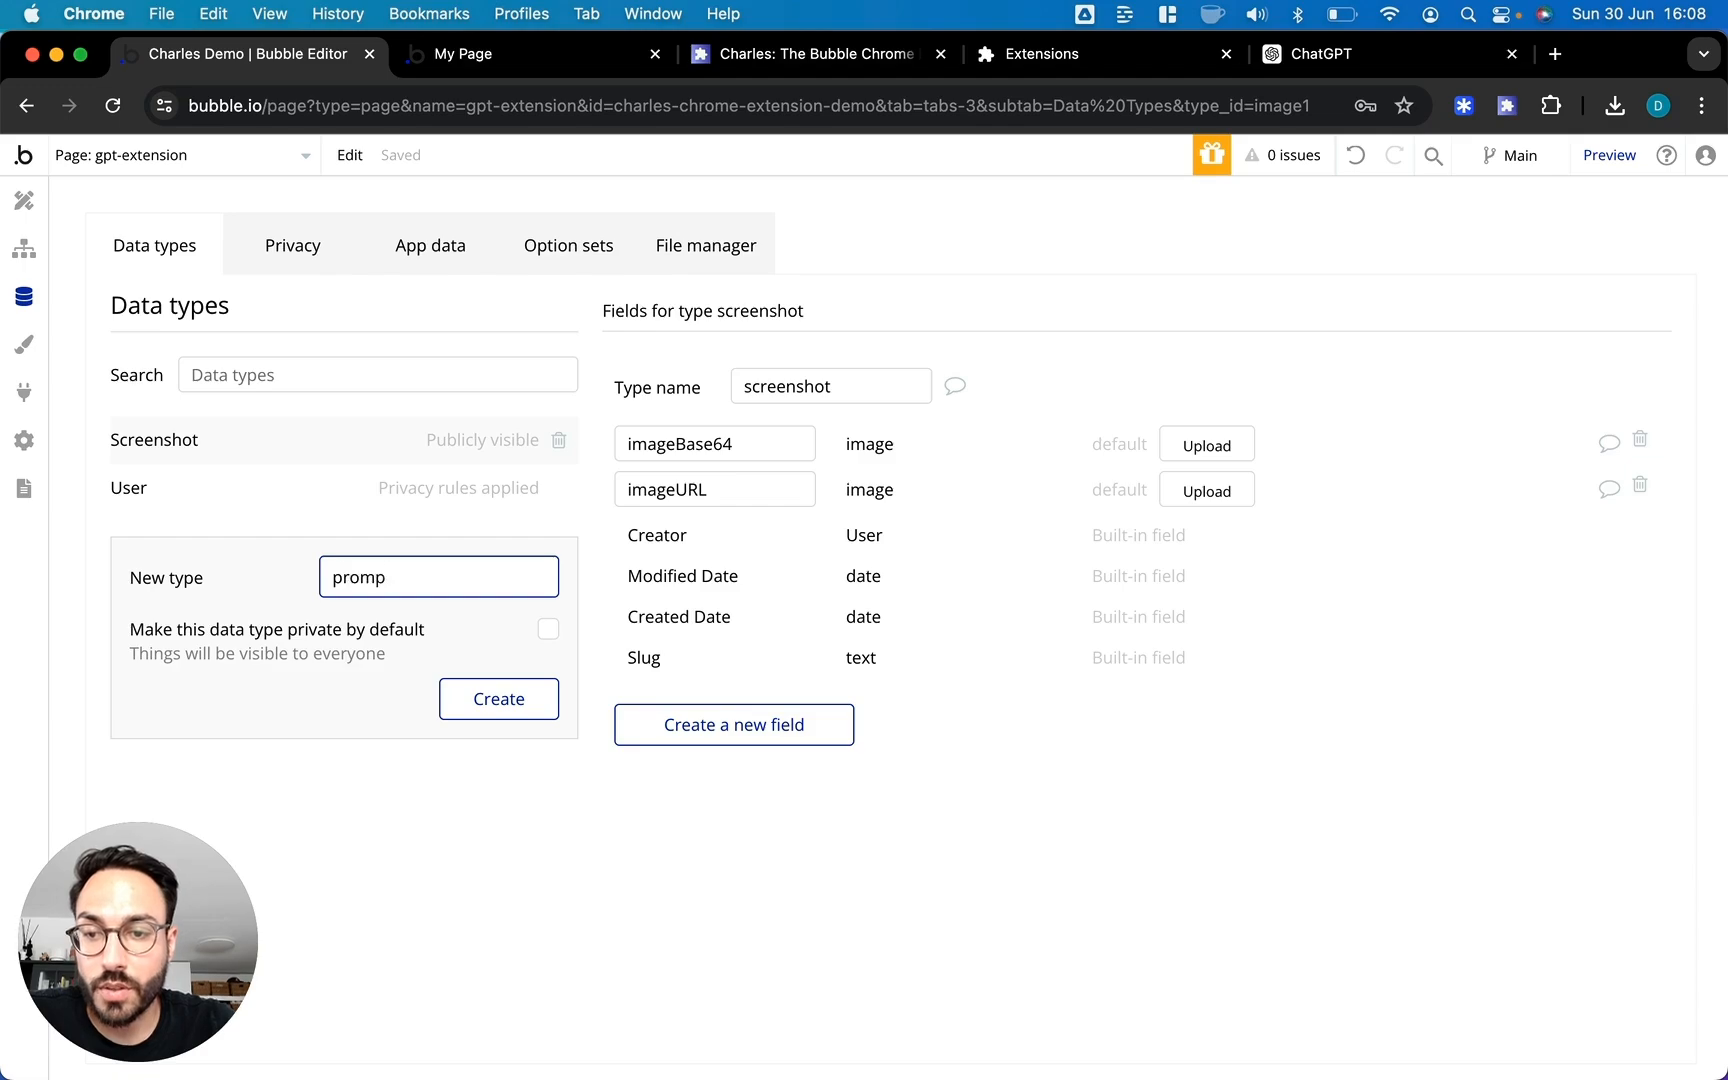
click(497, 698)
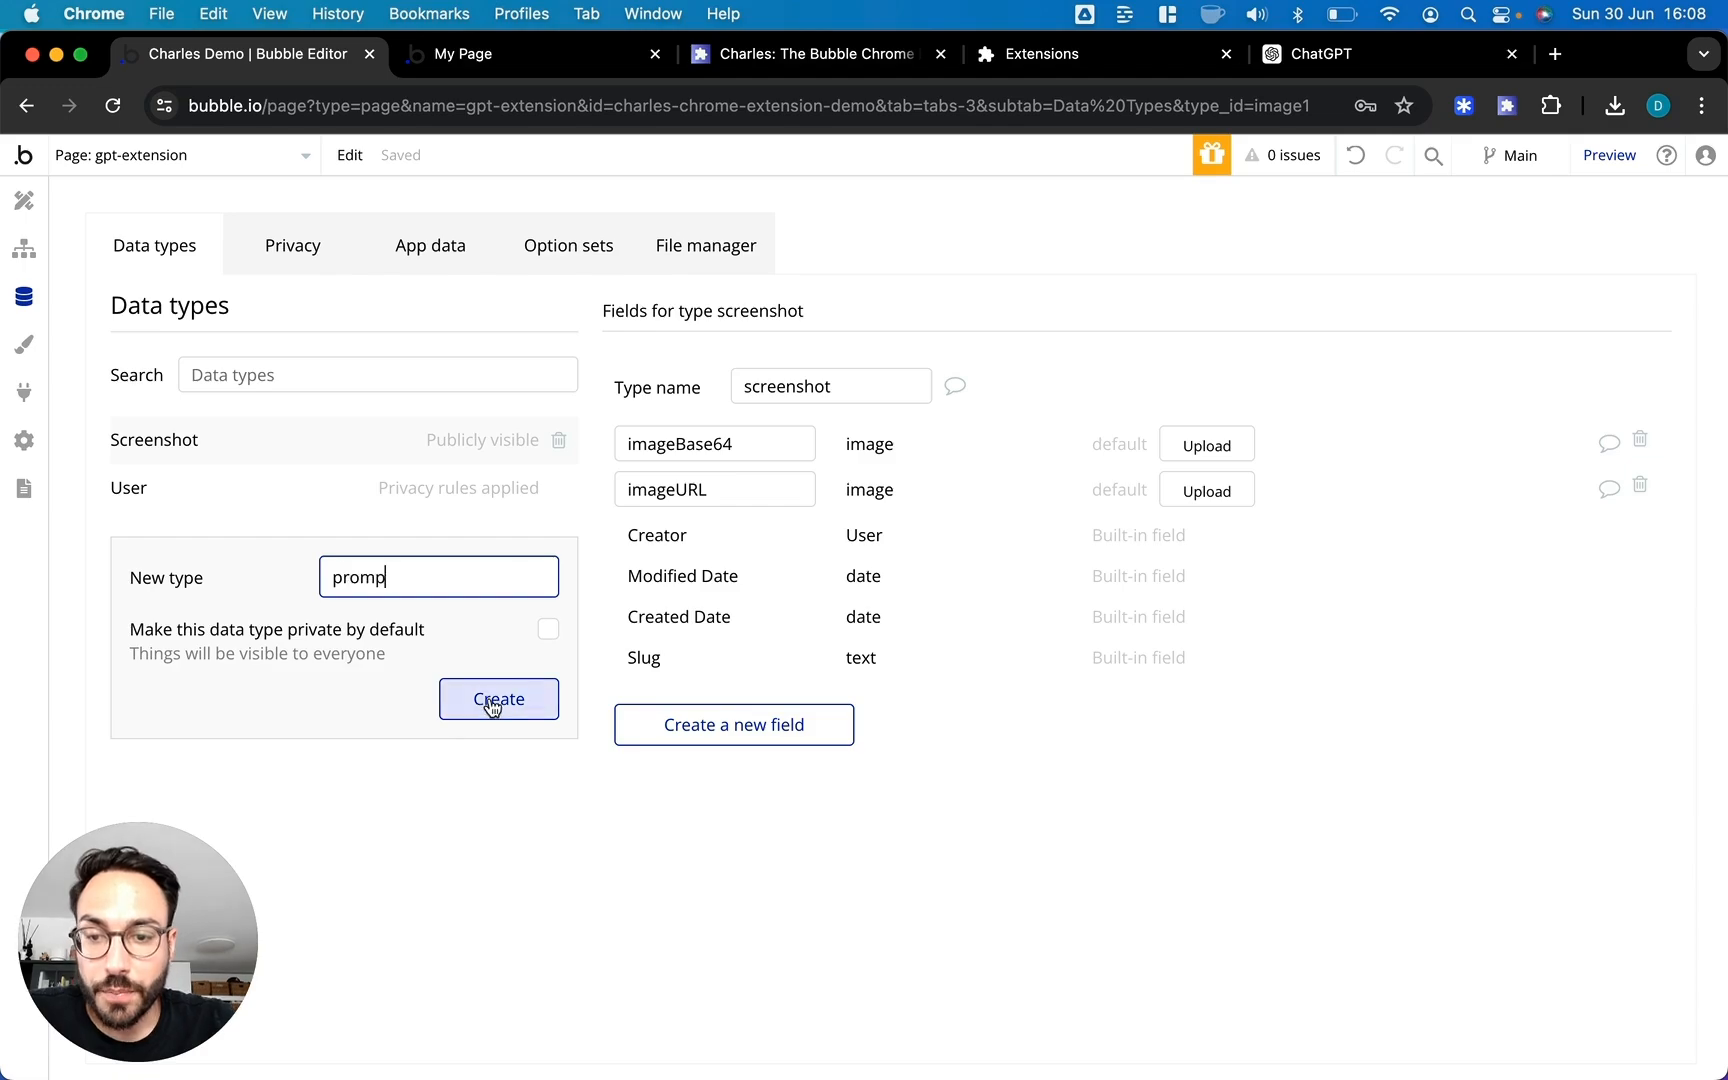
Add a field named promt-text of type text to the promp data type
click(734, 638)
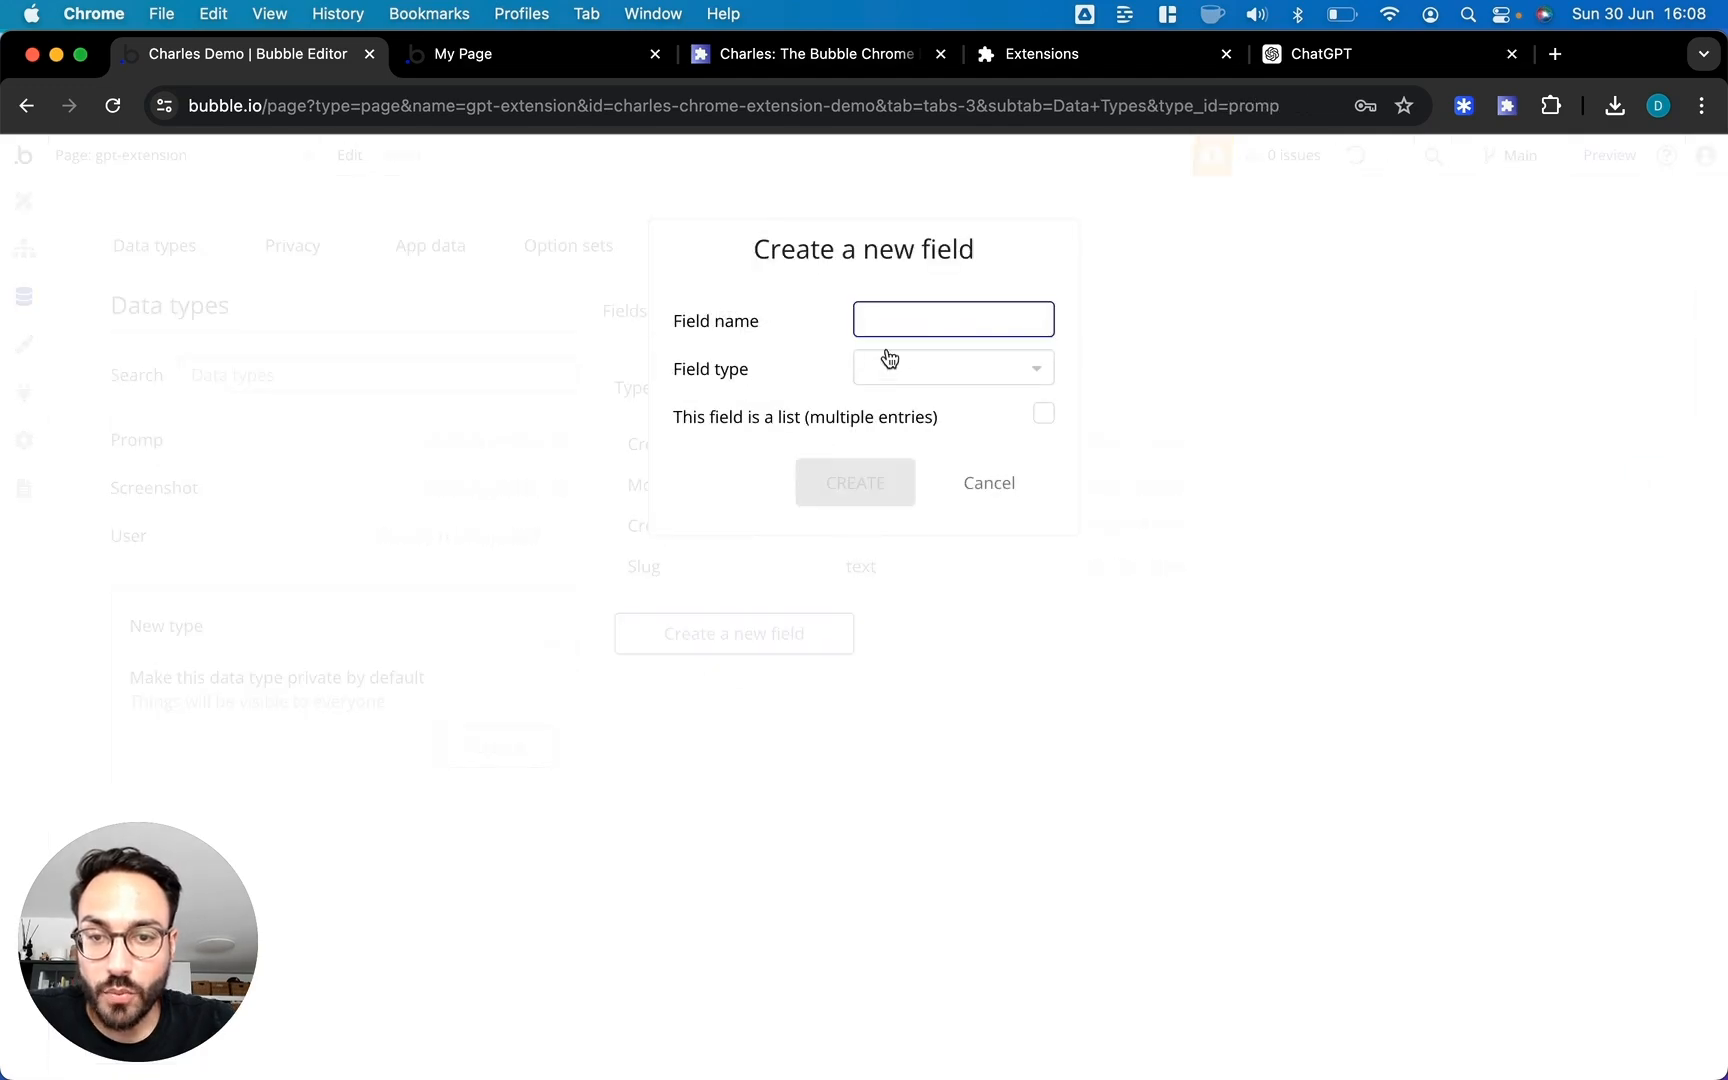
text(promt-text)
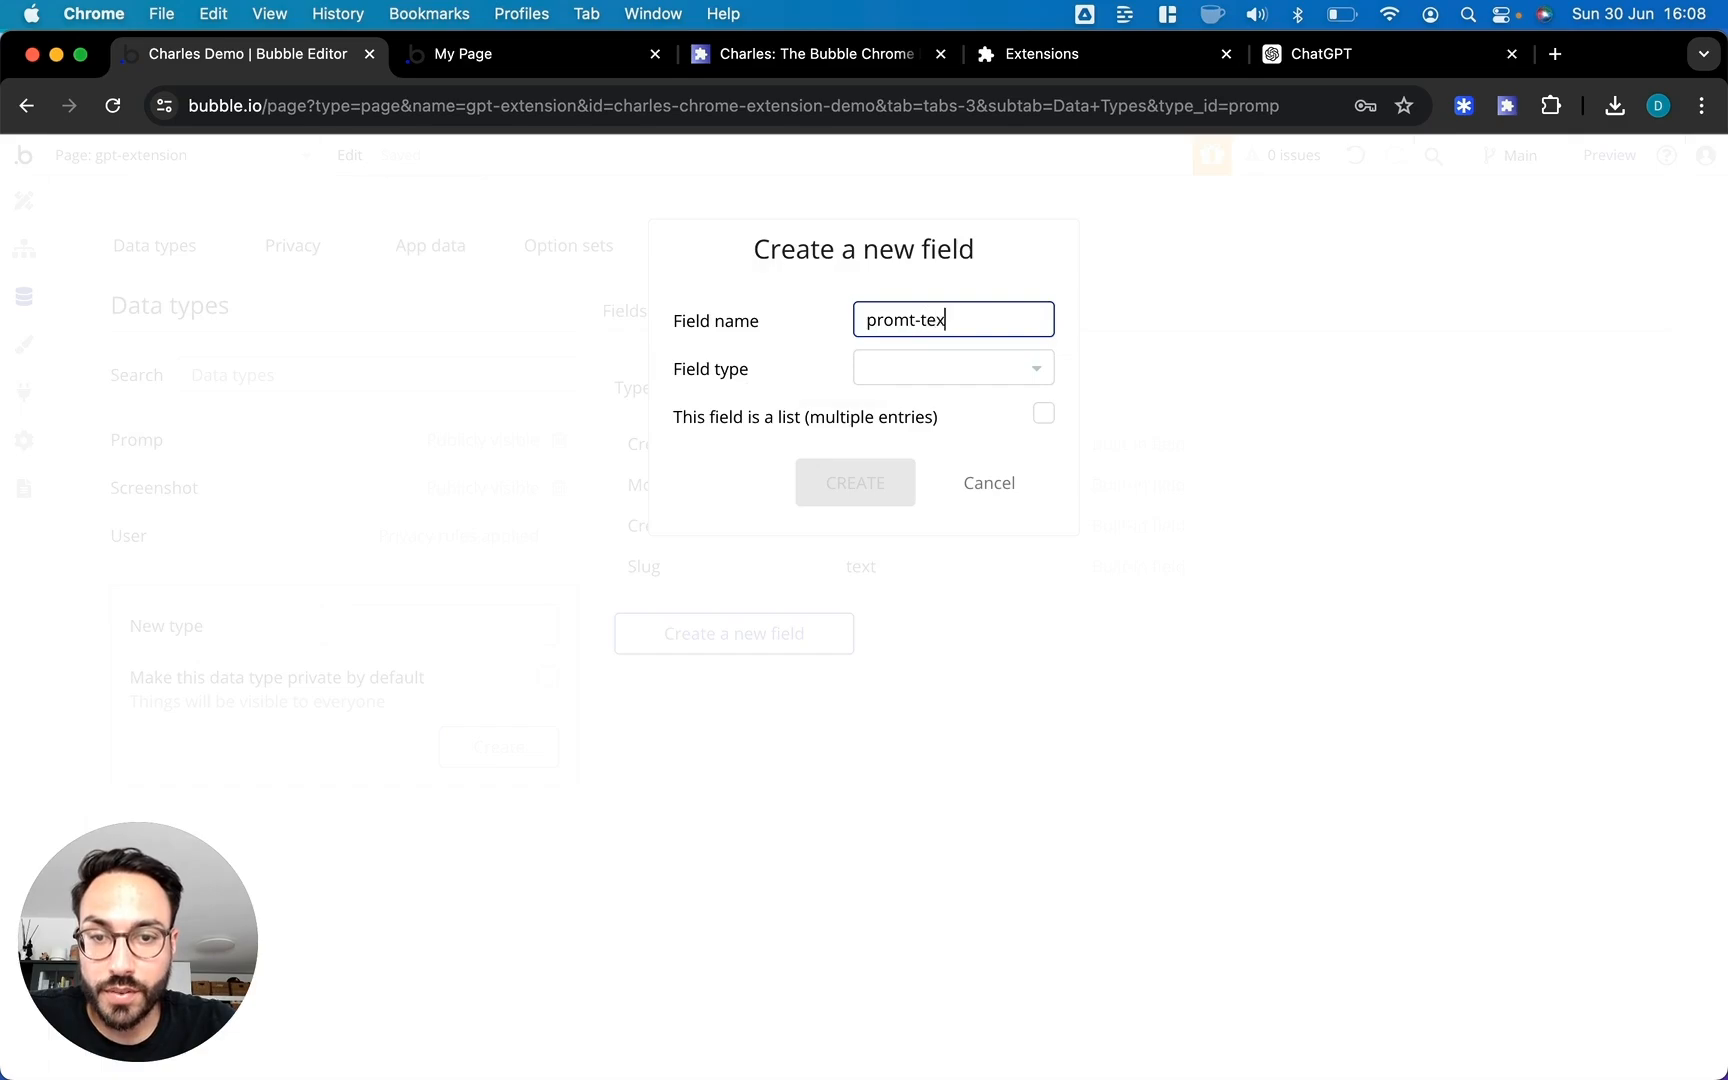
click(893, 368)
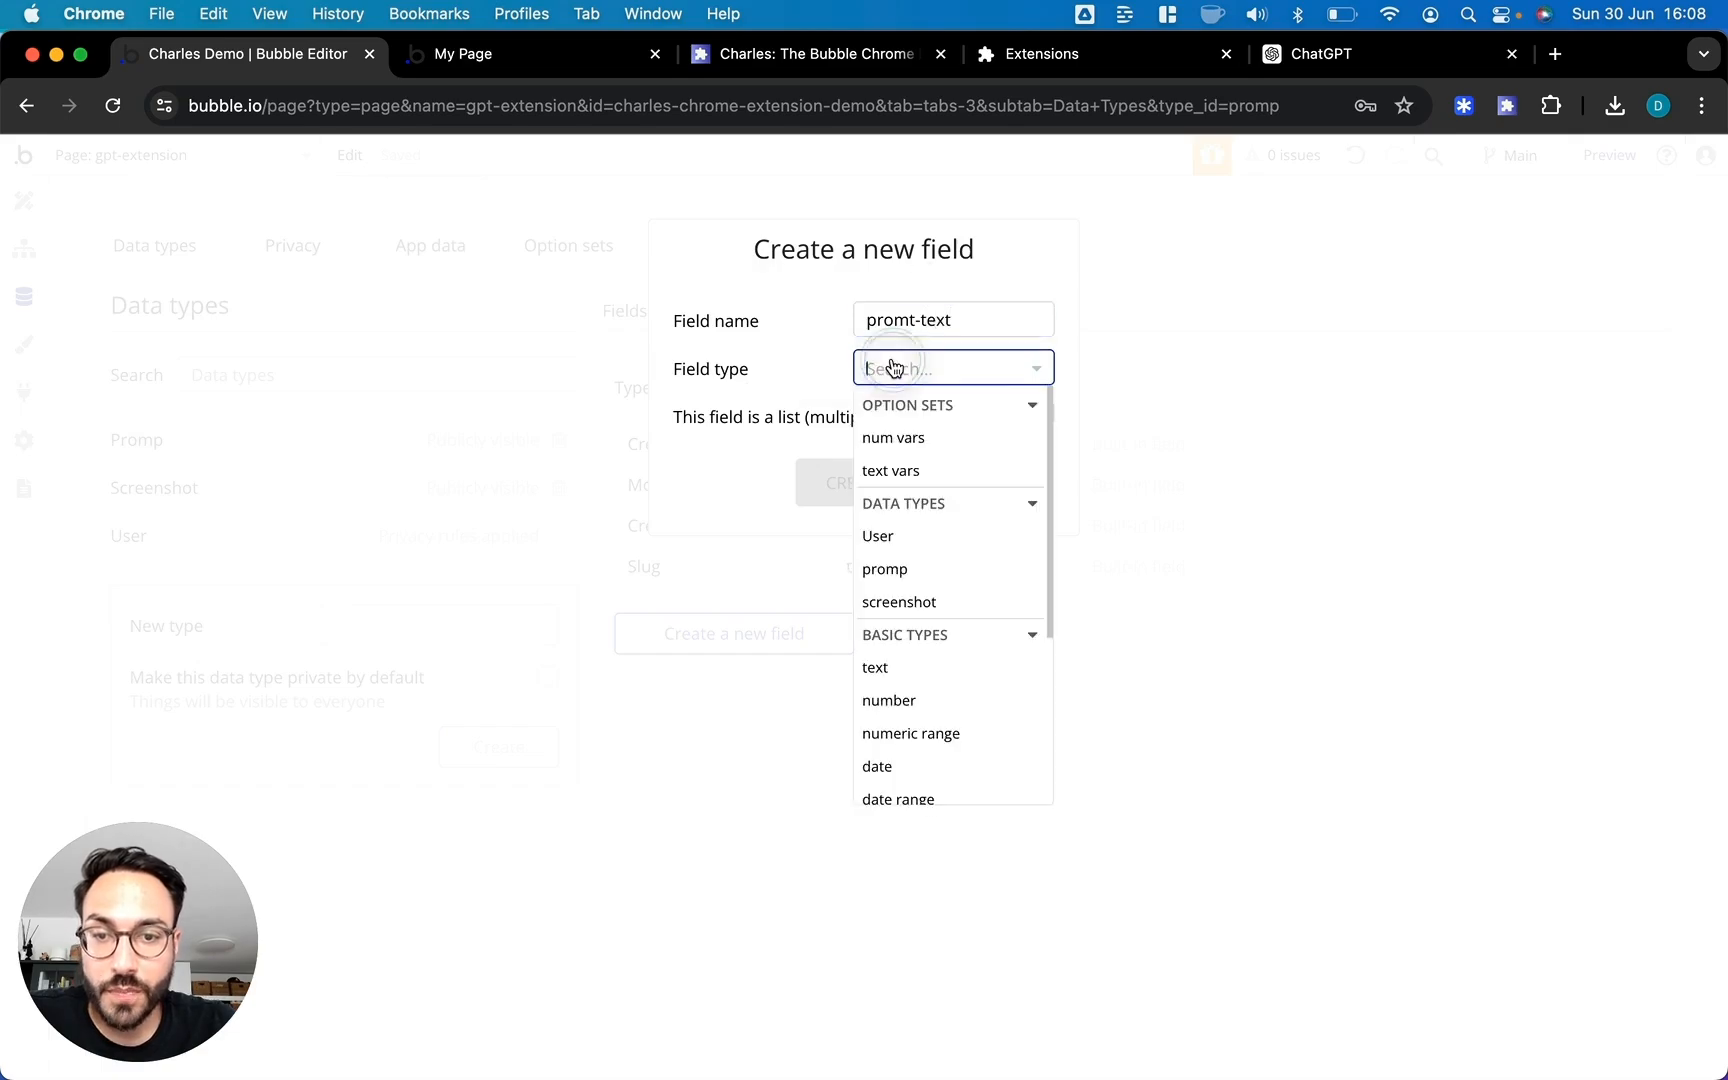
click(921, 668)
click(885, 490)
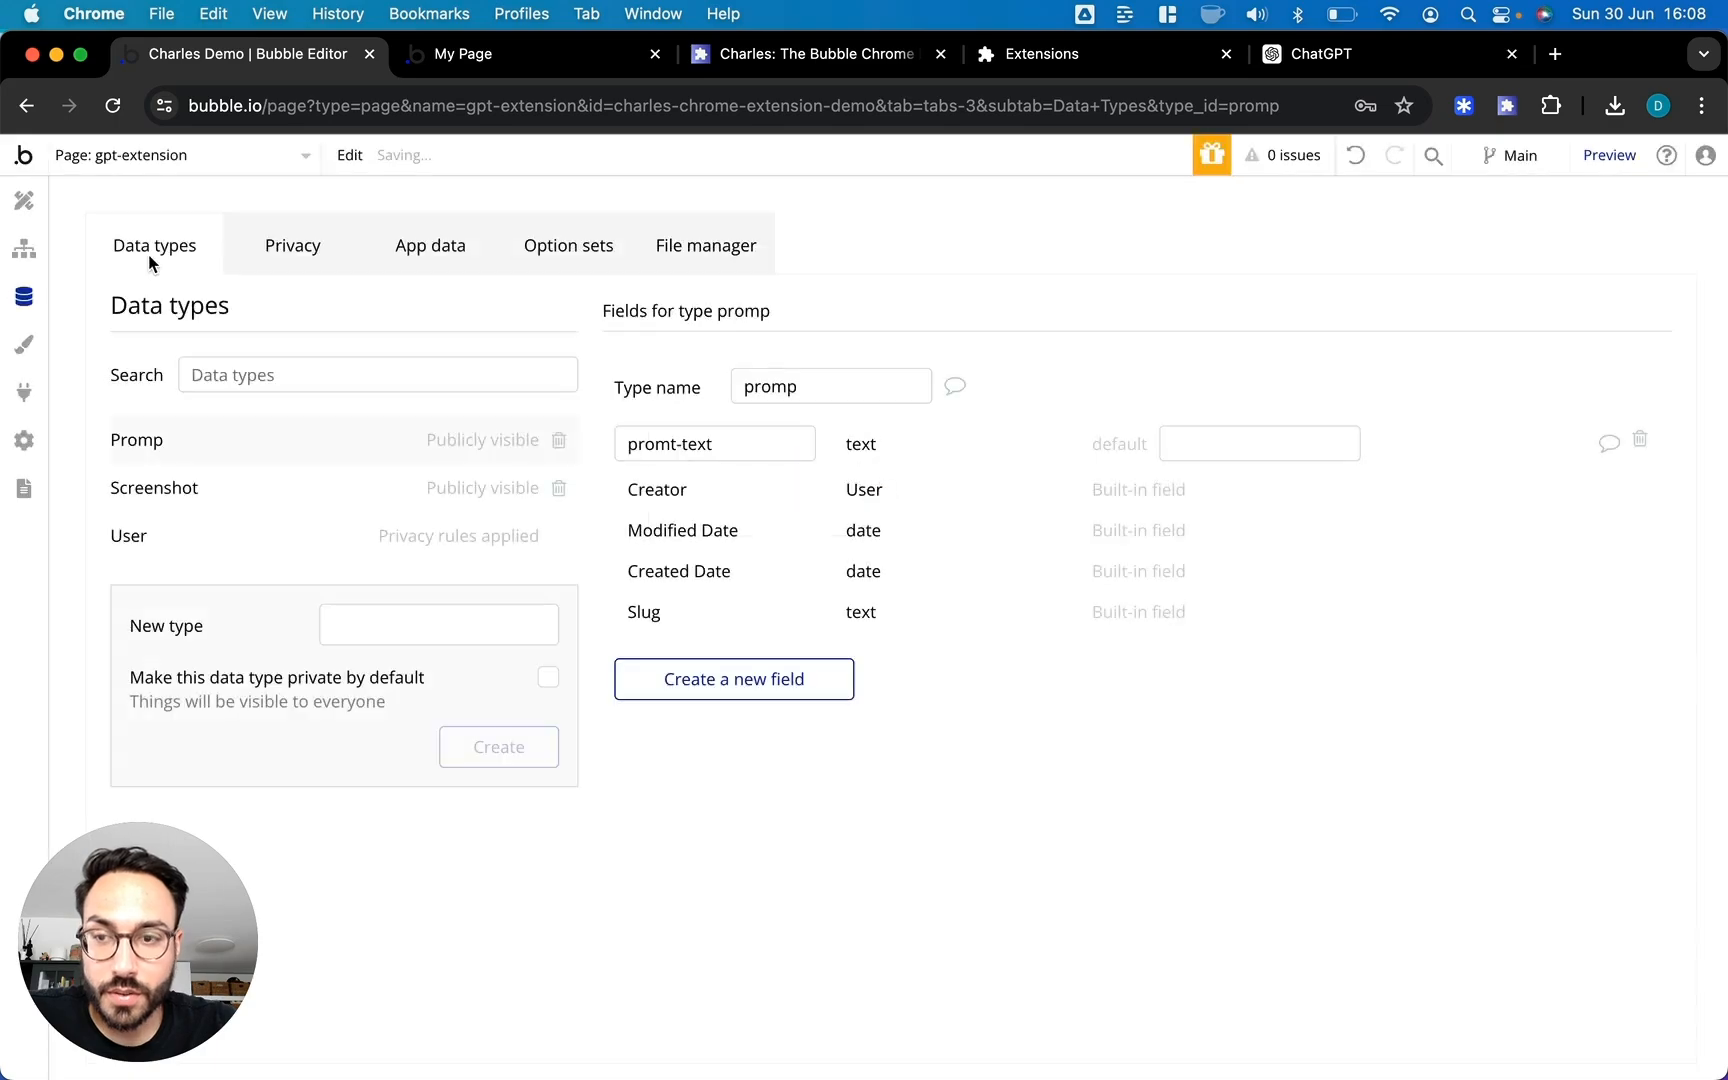
Find the repeating group element in the design view and place one at the top of the gpt-extension page
click(26, 203)
click(220, 341)
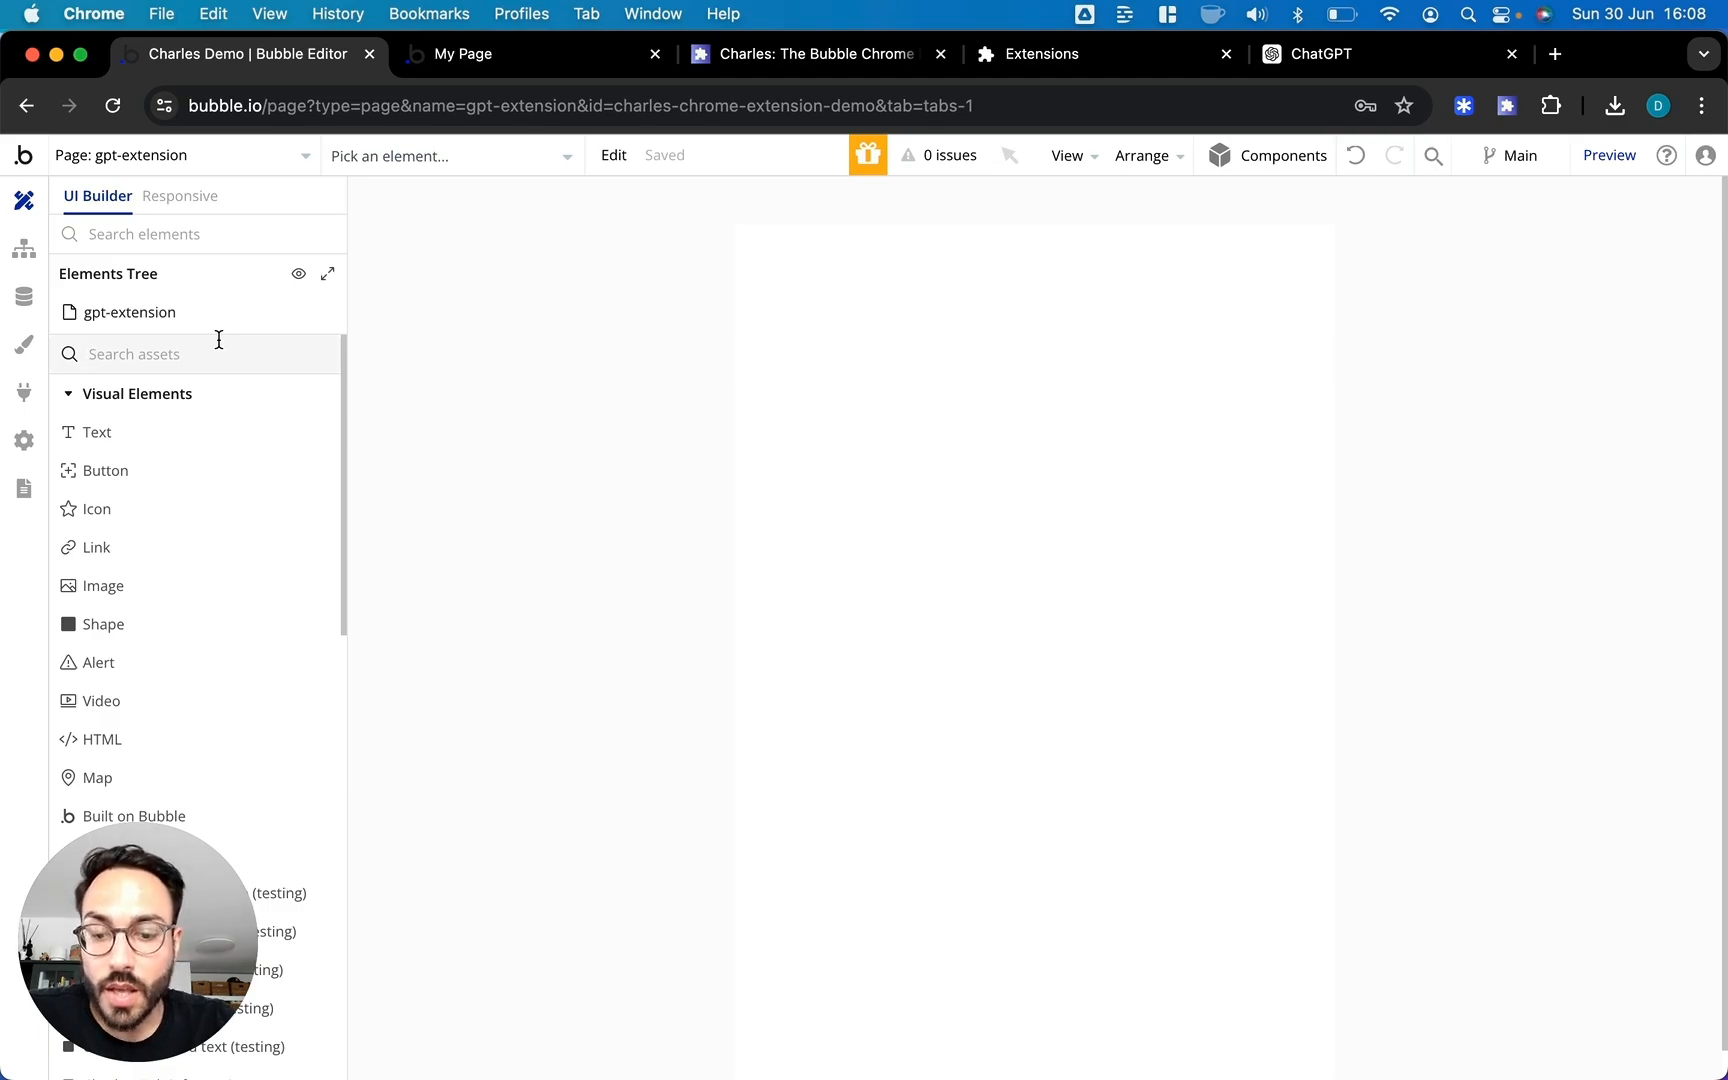
text(rep)
click(231, 430)
click(863, 373)
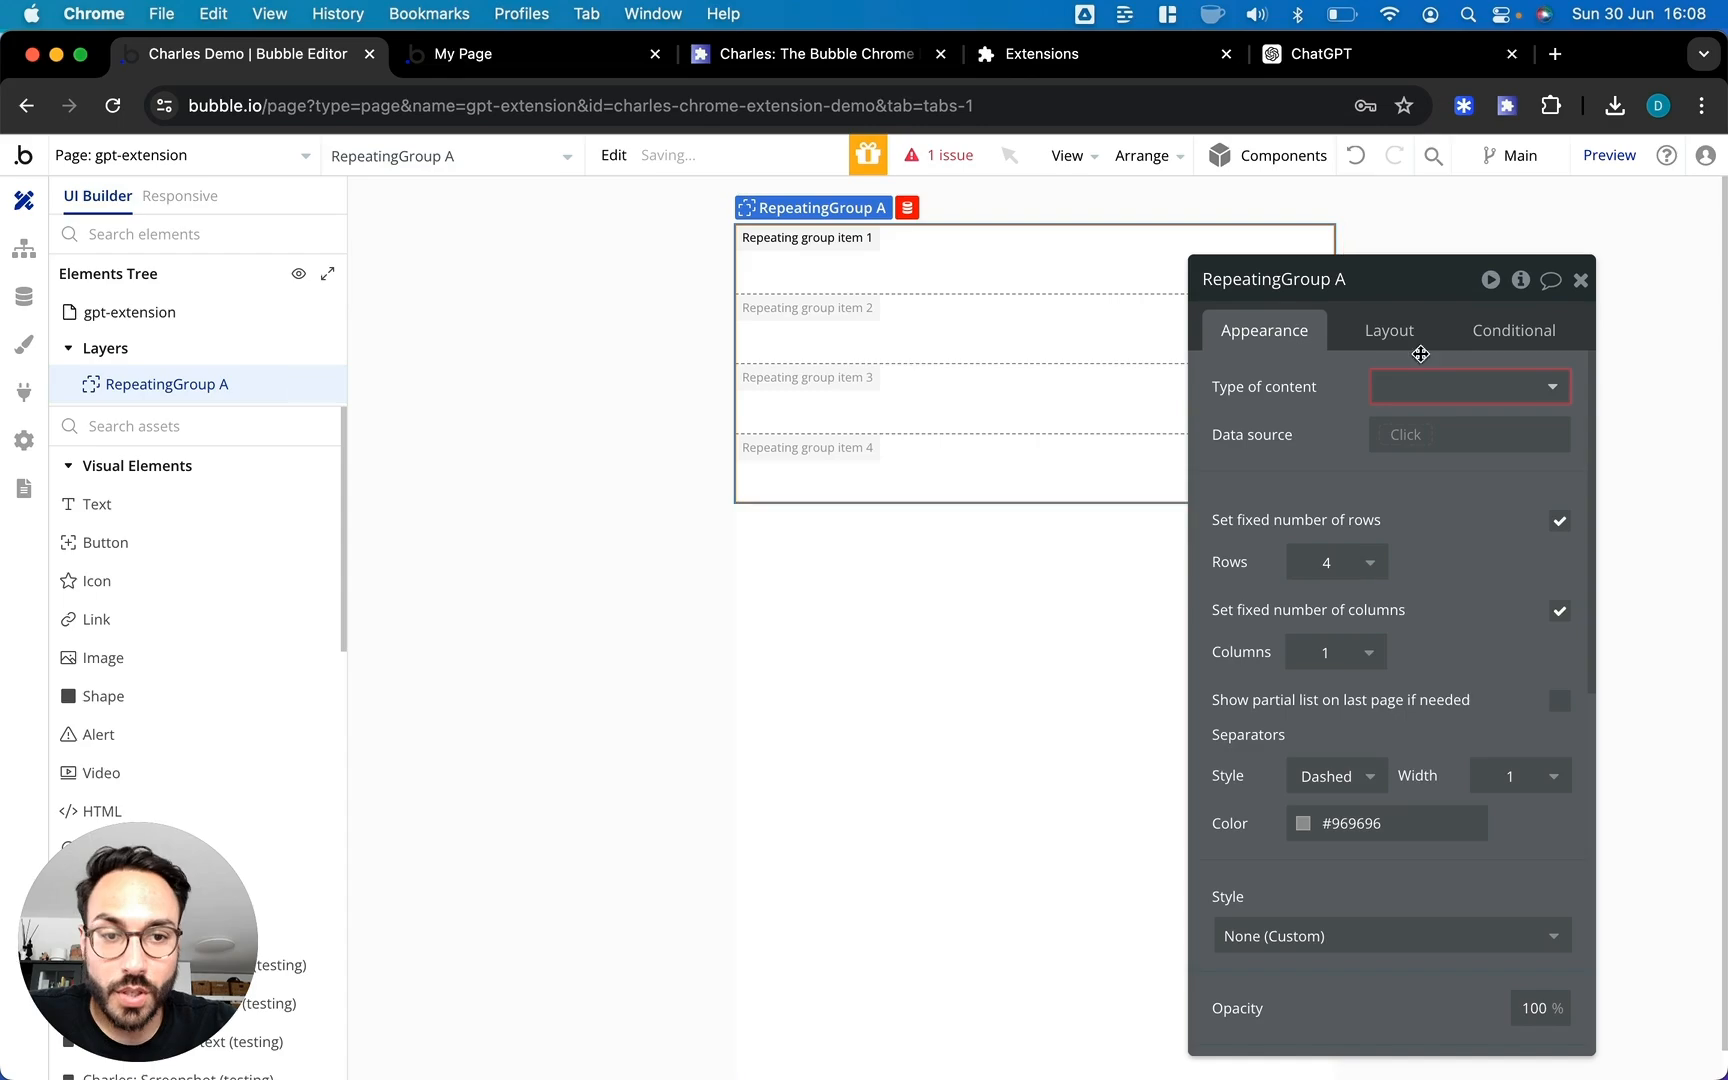
Set the repeating group's type of content to promp and its data source to a search for promps without constraints
click(1413, 395)
click(1442, 585)
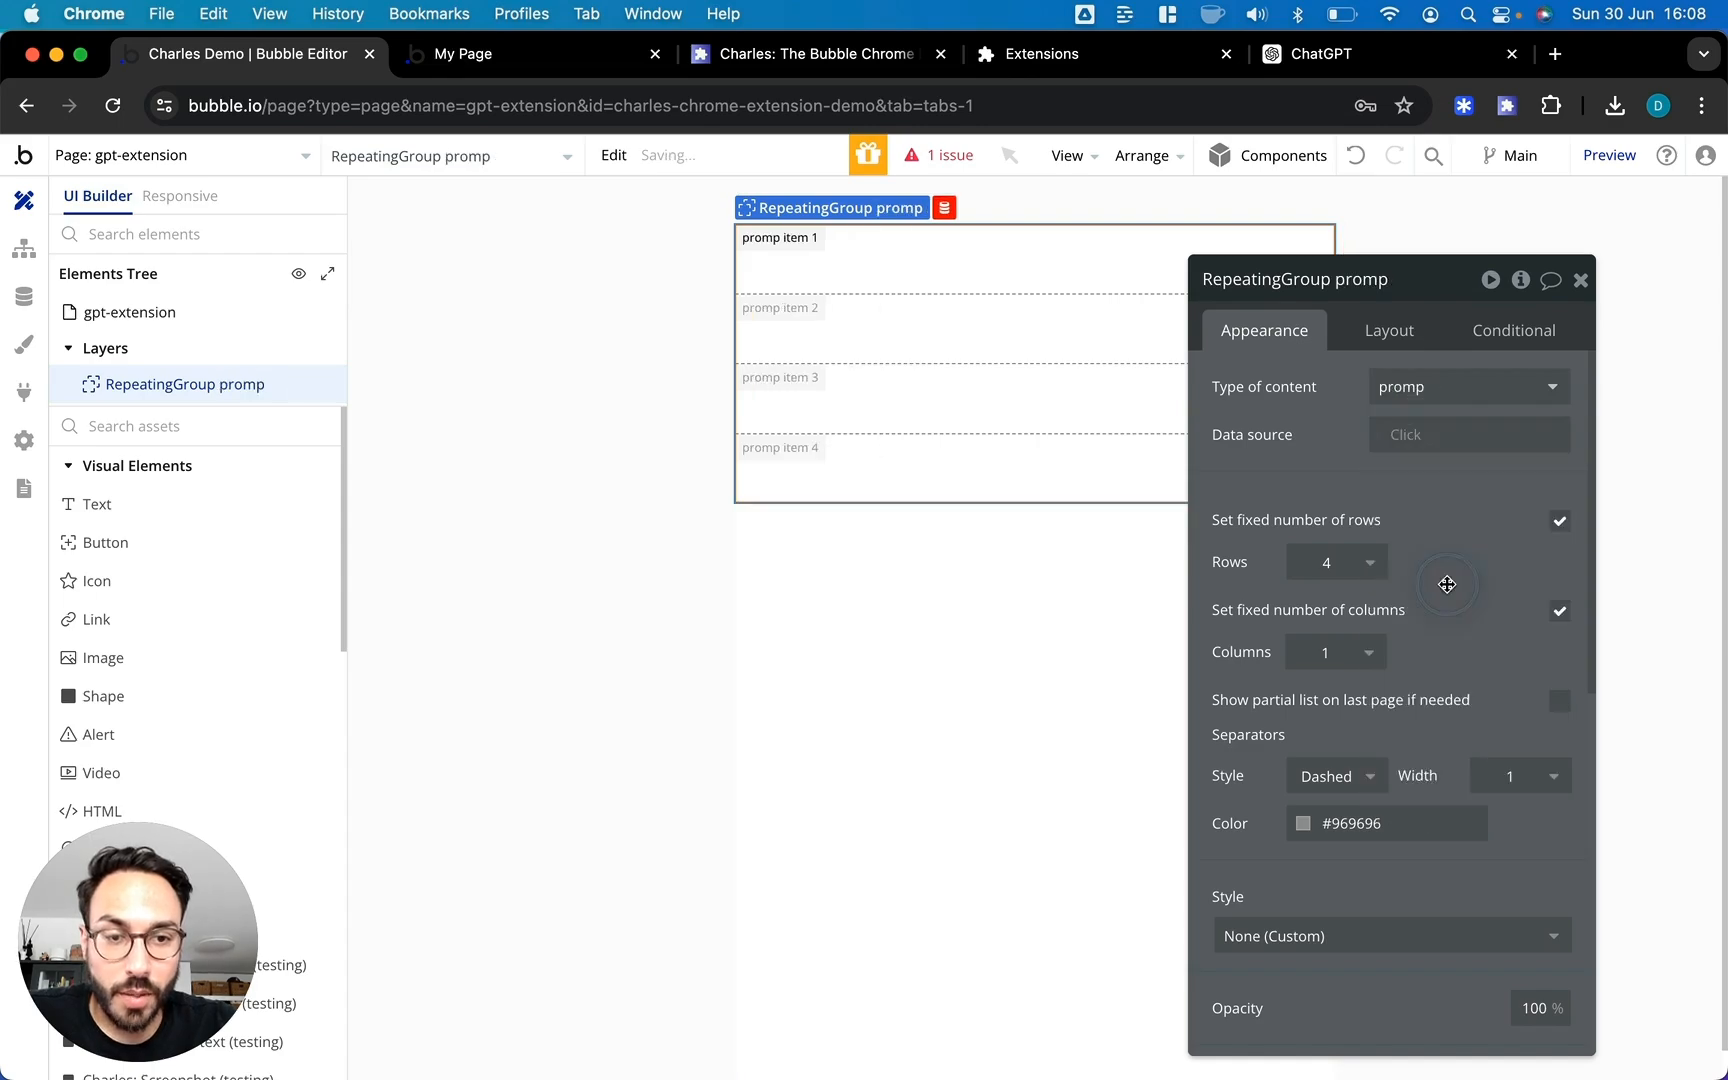
click(1406, 446)
text(sear)
click(1431, 494)
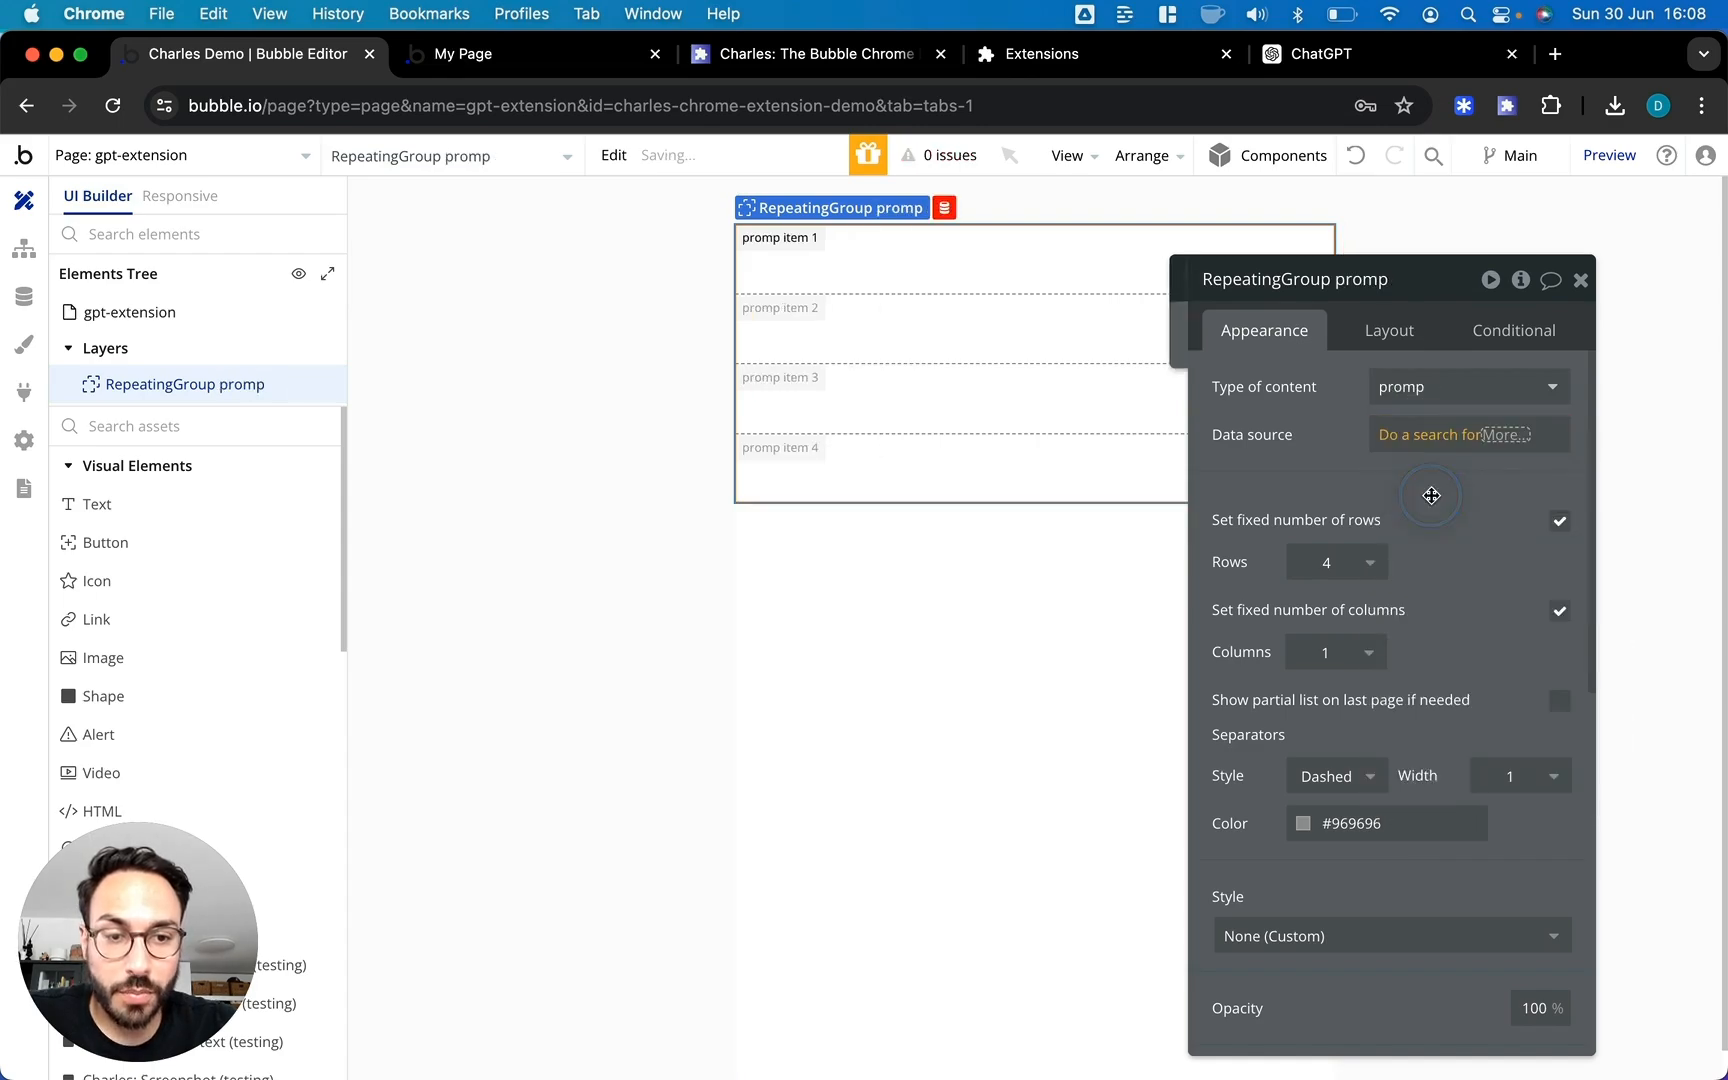
click(1028, 335)
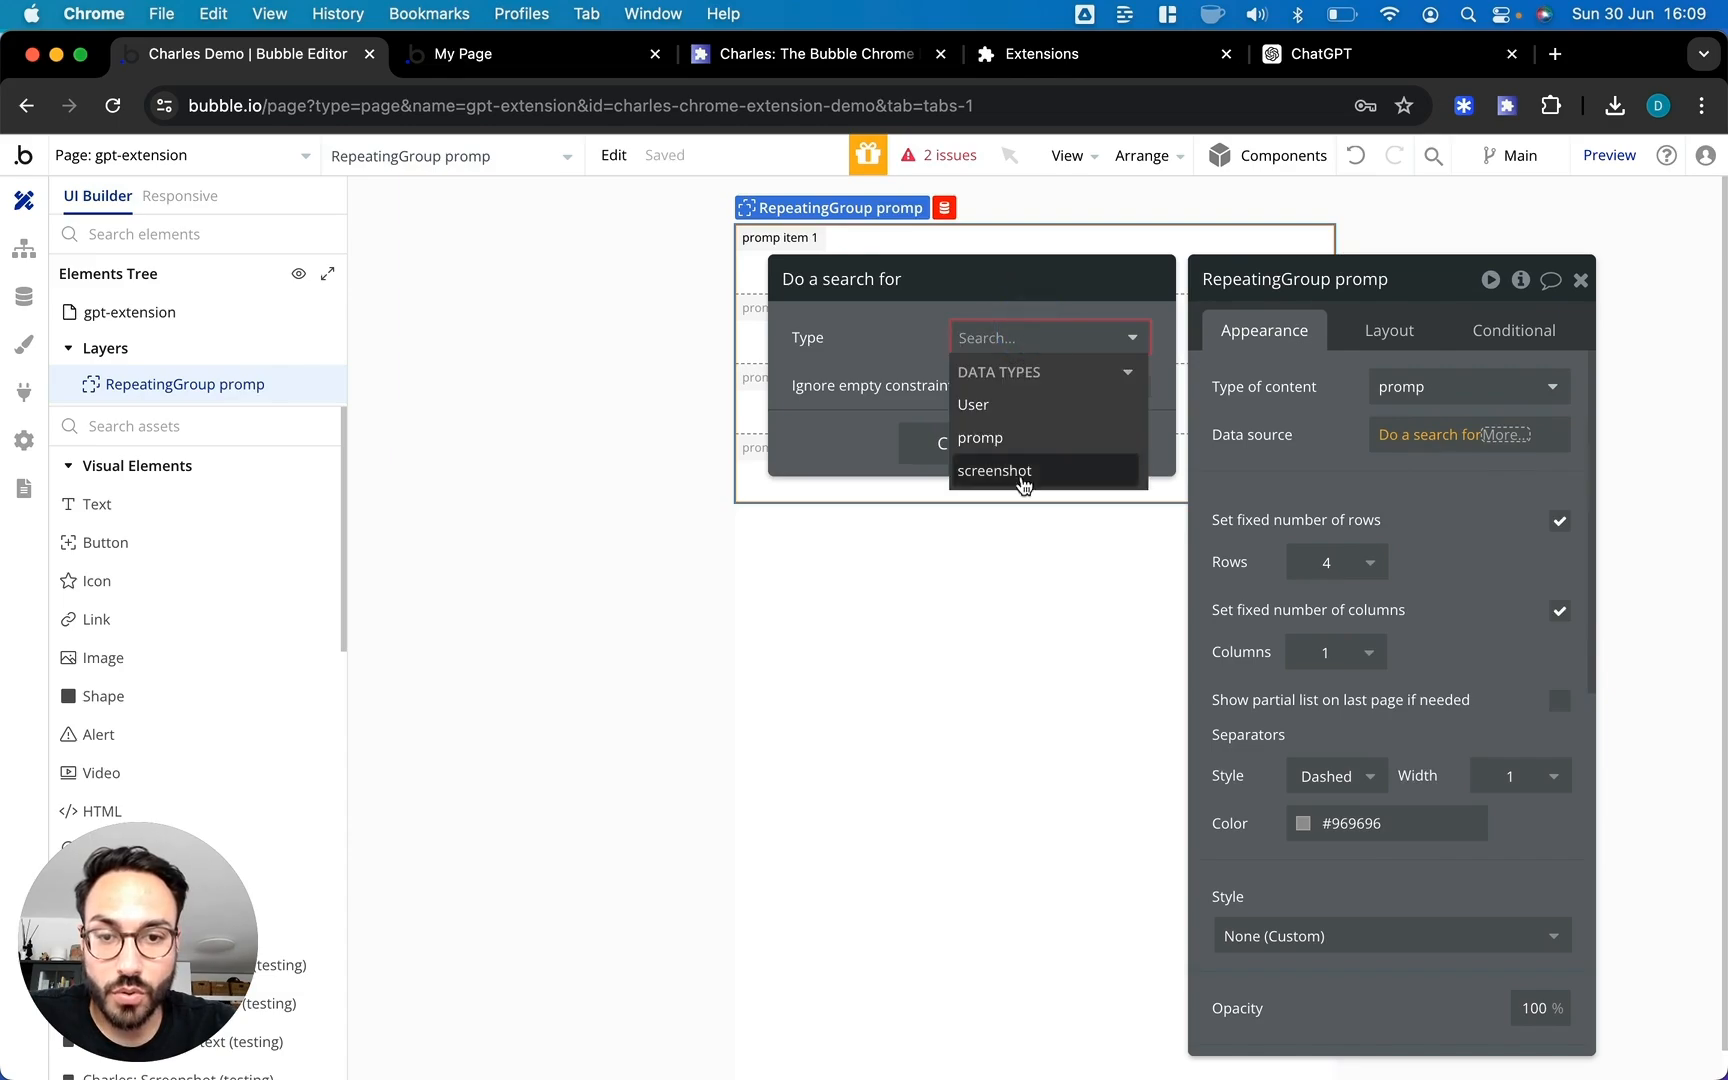
click(1062, 440)
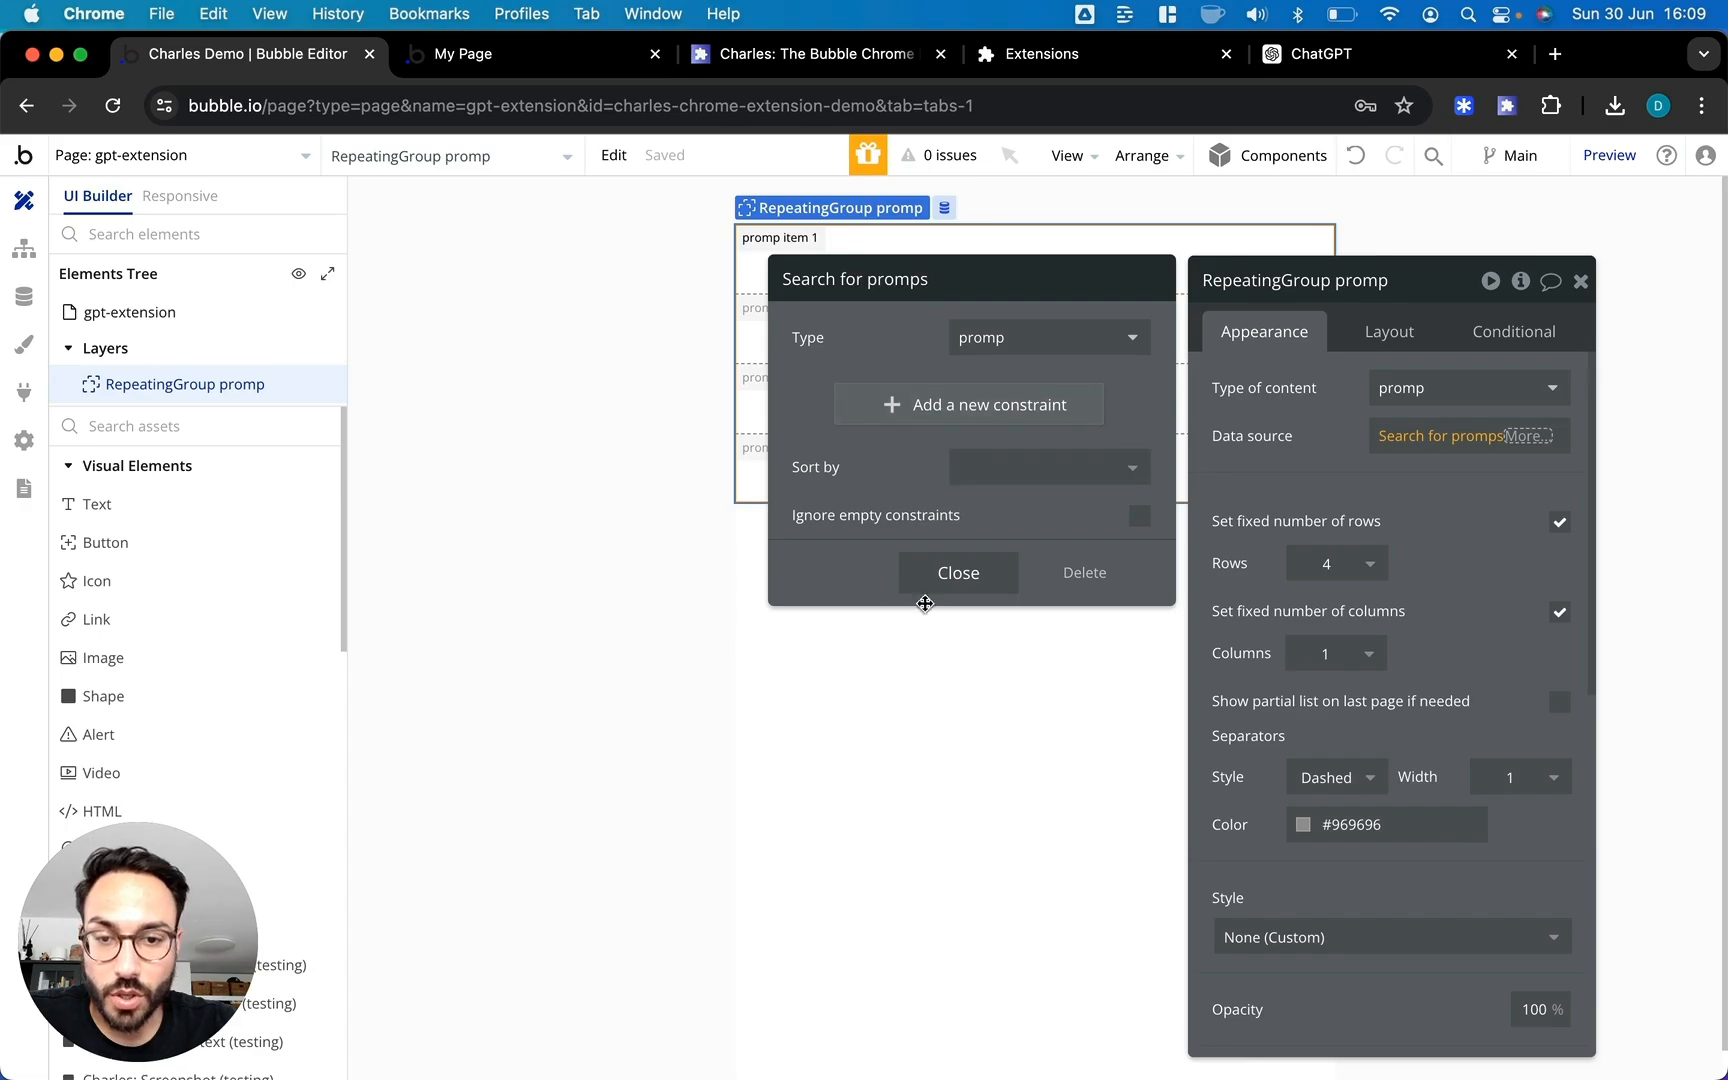
click(970, 577)
click(1230, 480)
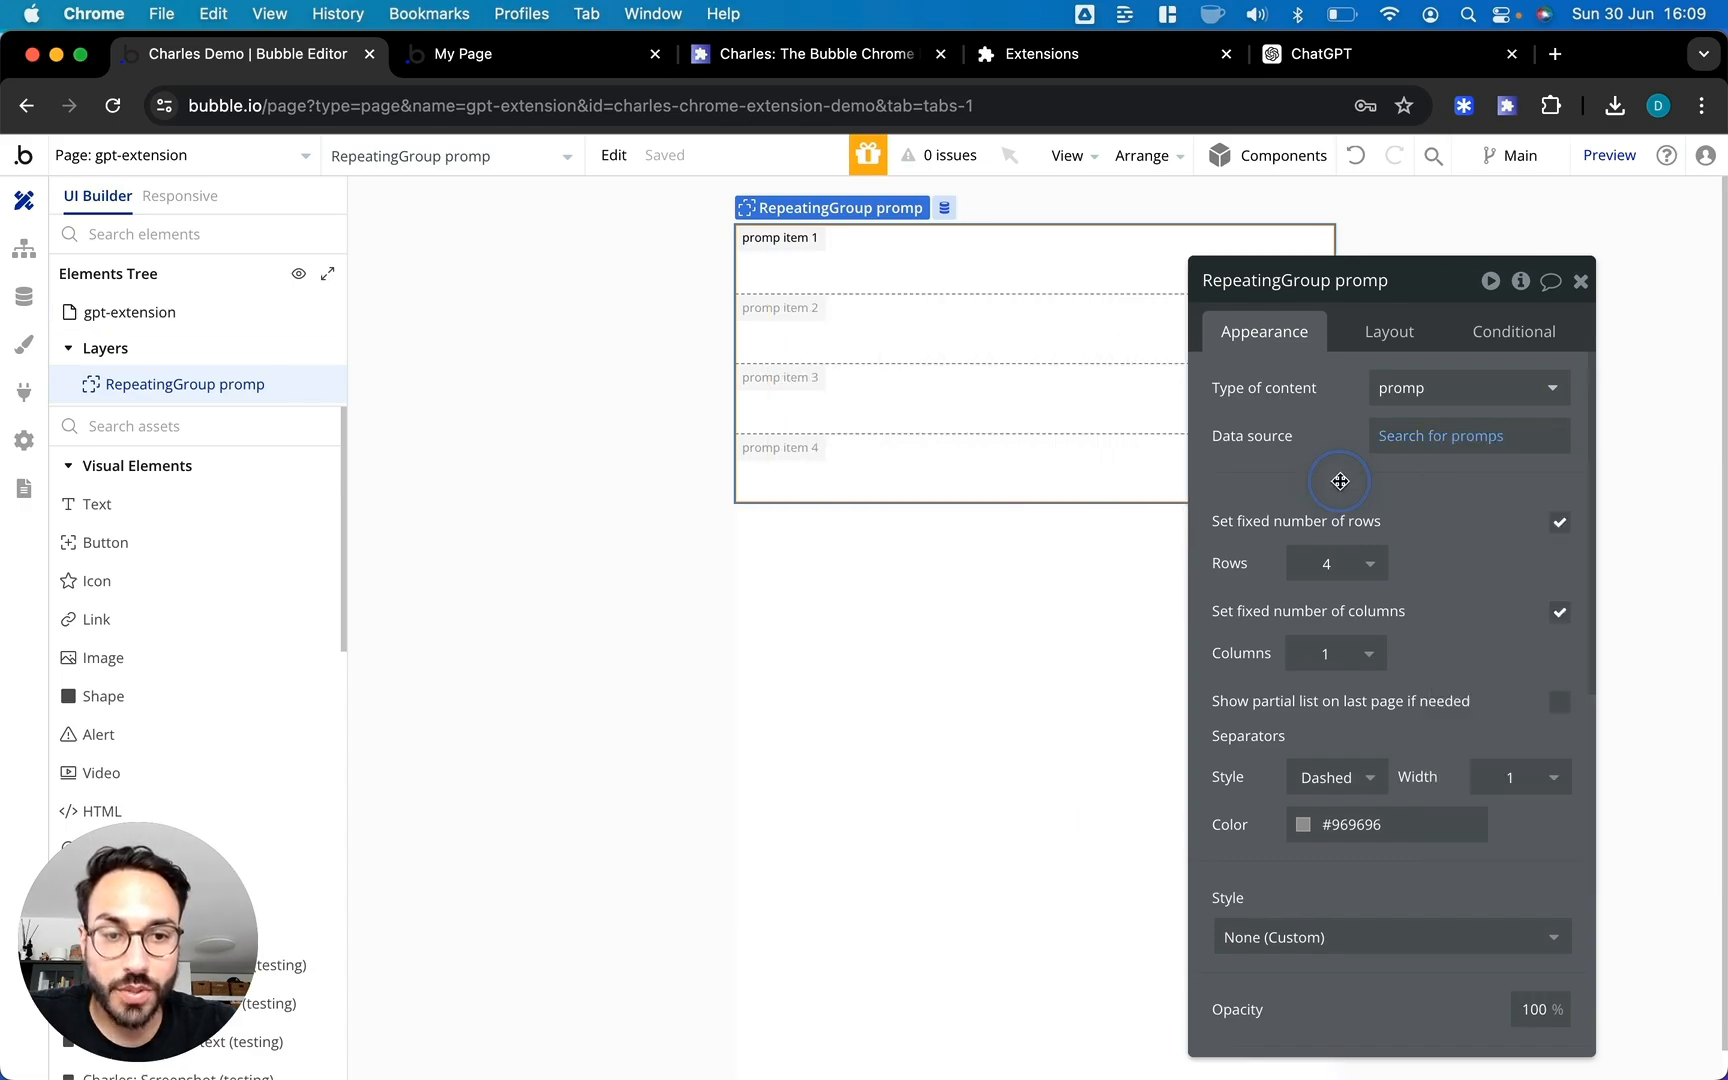
Place a text element in the repeating group's first cell and make it show Current cell's promp's promt-text
click(157, 508)
click(771, 270)
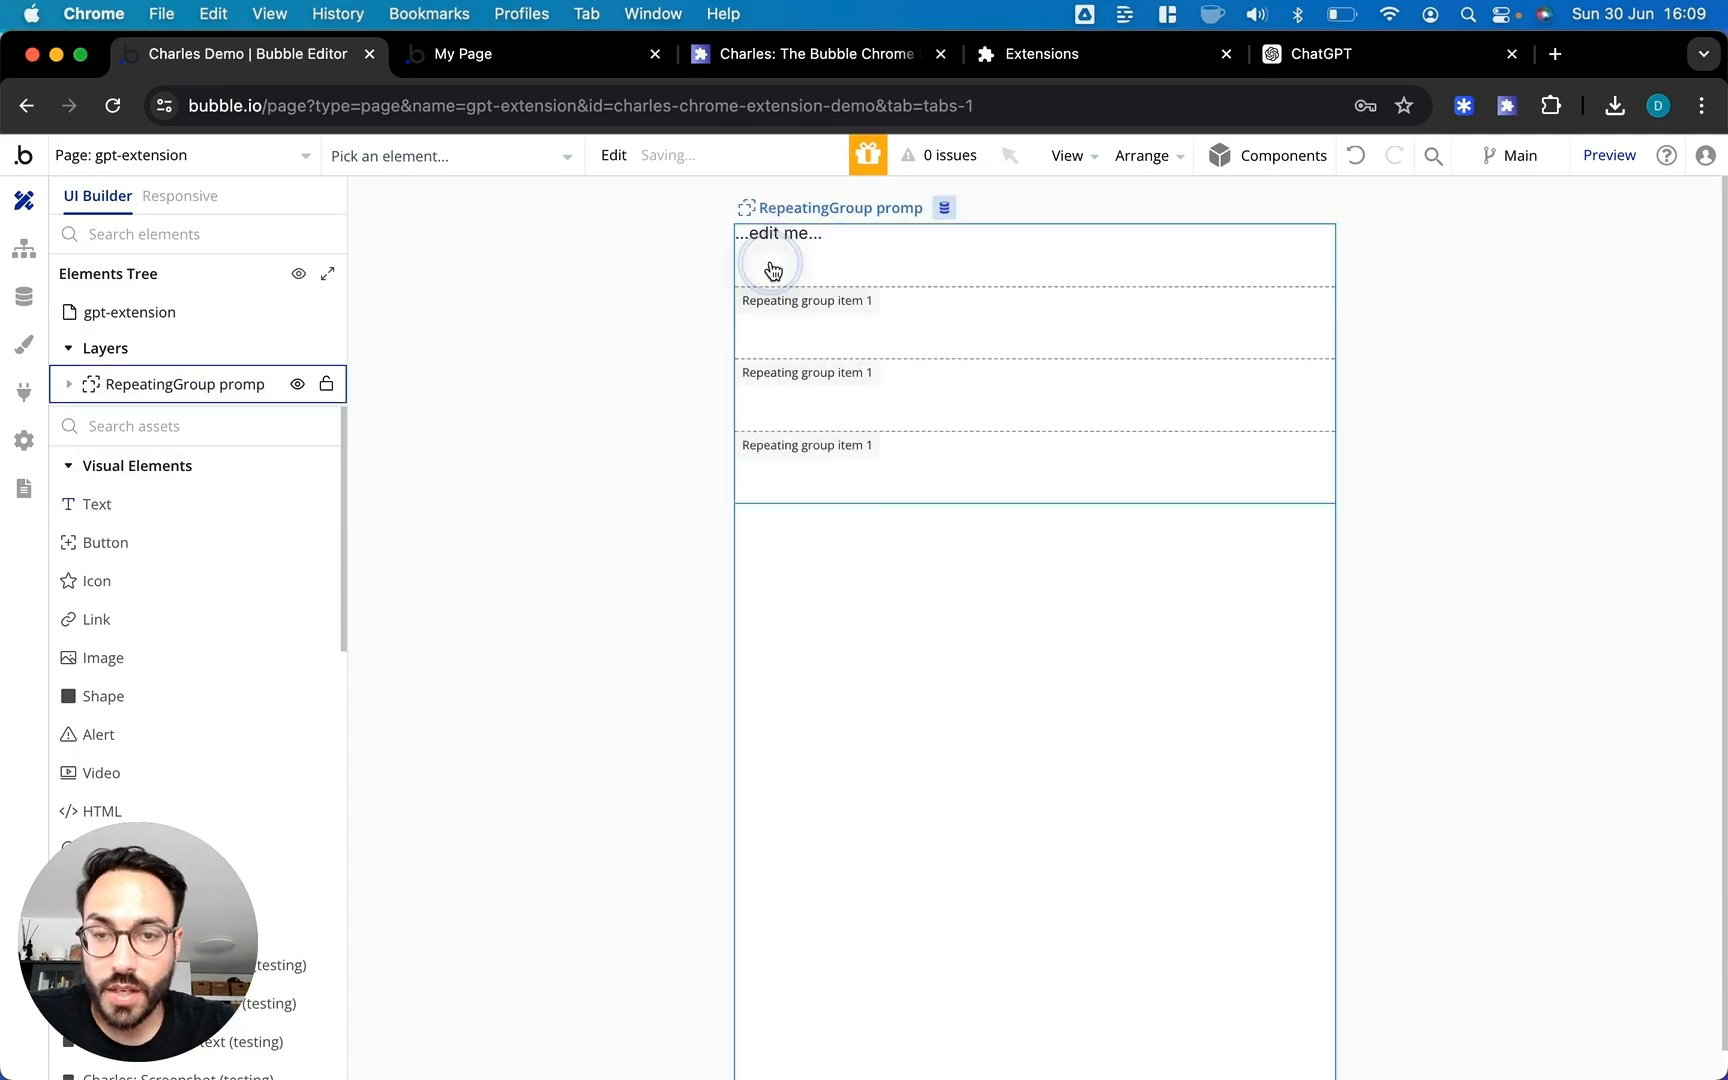
click(1600, 388)
click(1280, 484)
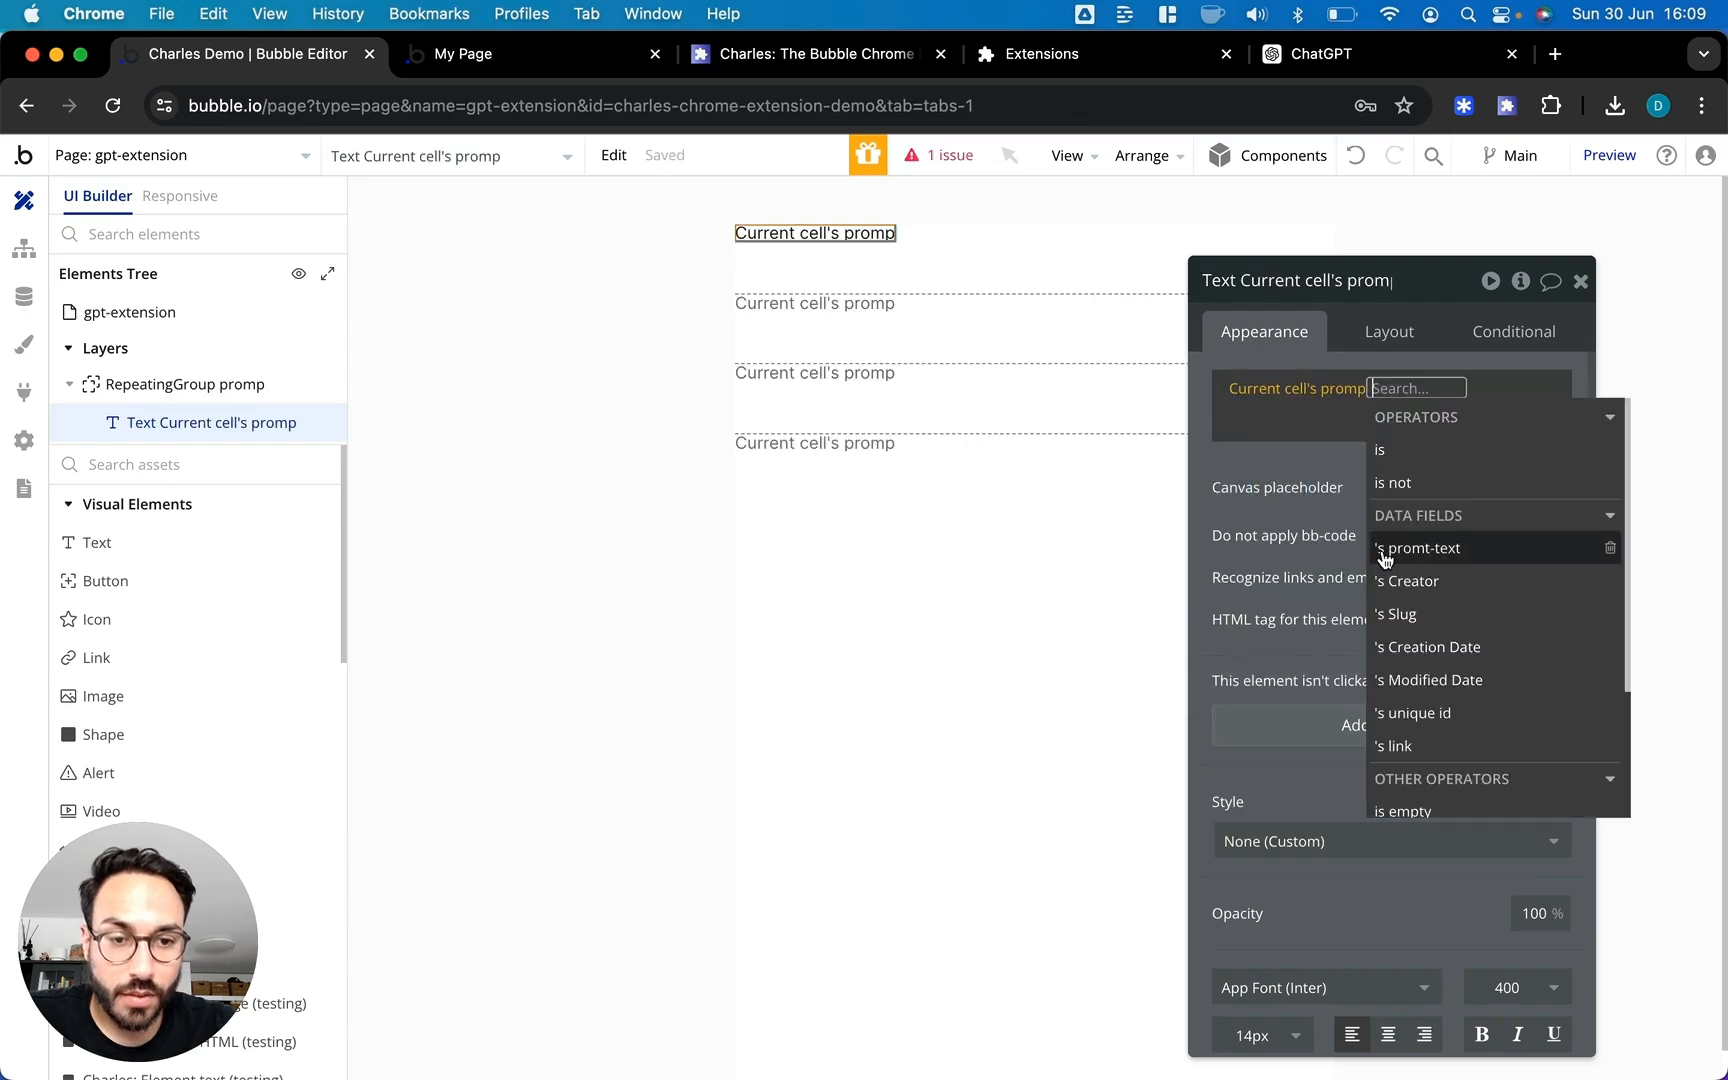
click(1397, 550)
click(1360, 512)
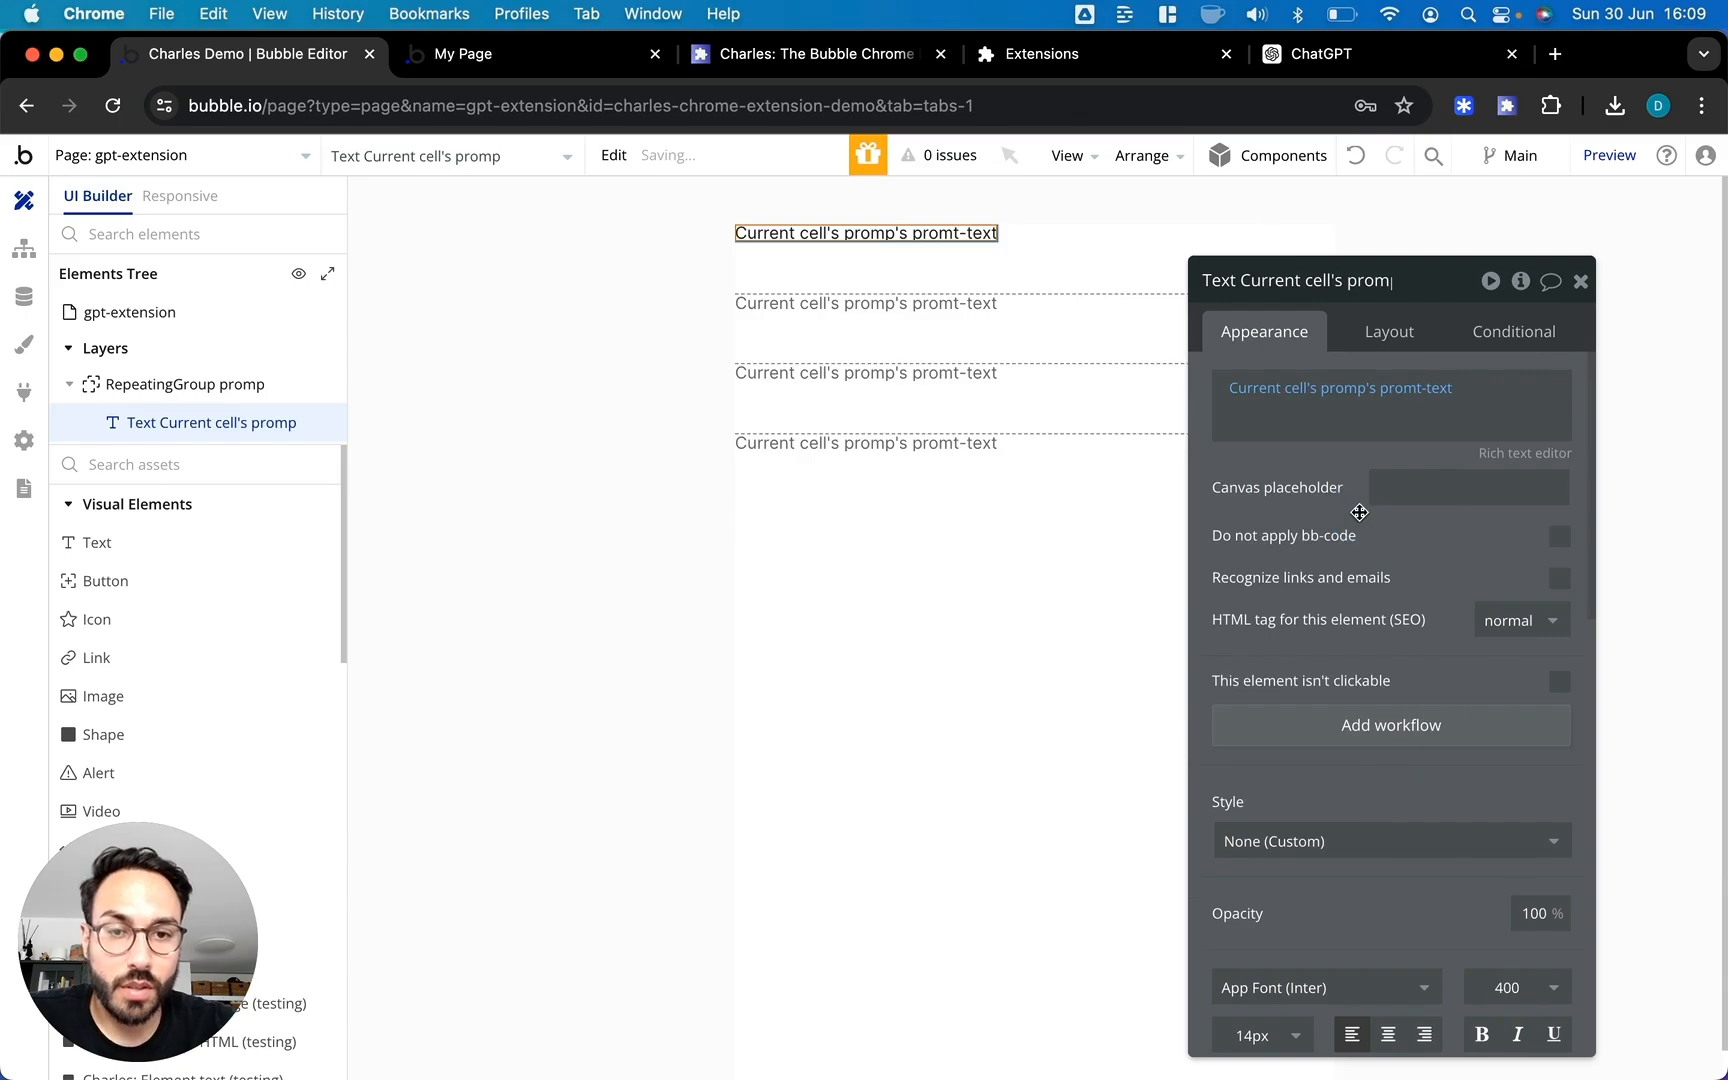
Turn off Fit width to content for the text element in the repeating group, then deselect it
click(1389, 331)
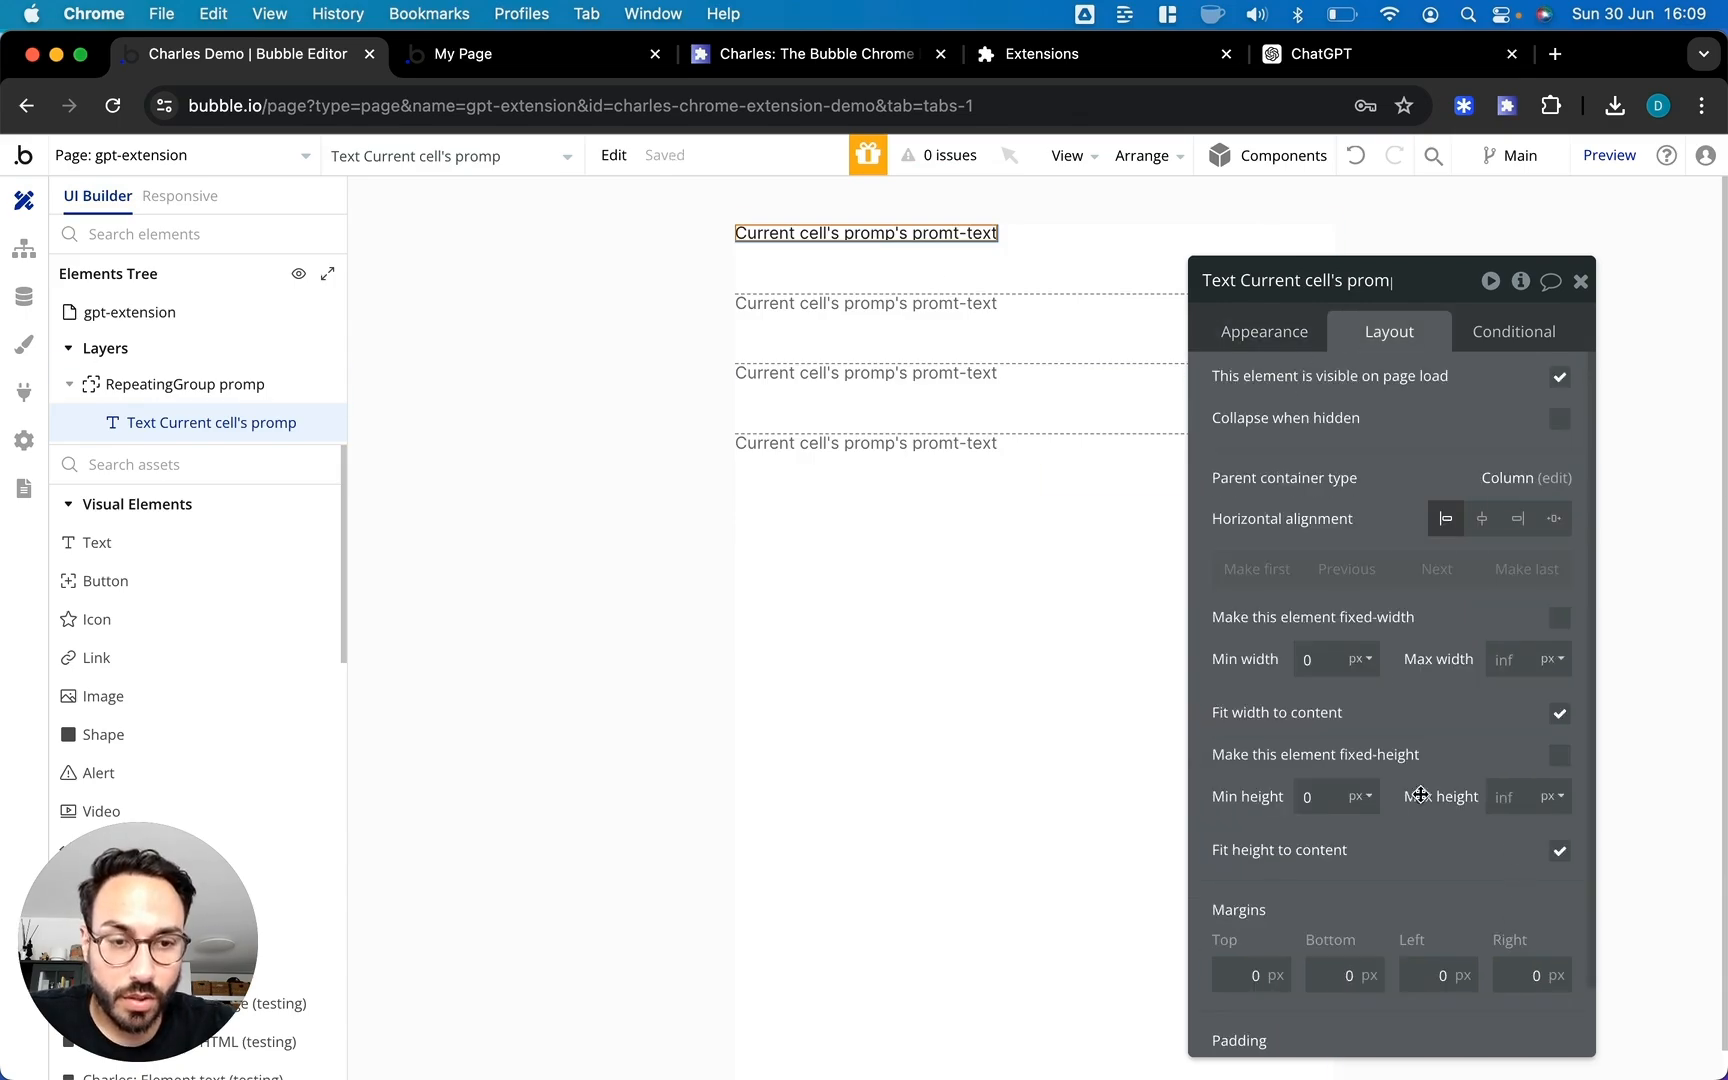
scroll(1421, 782, down, 1)
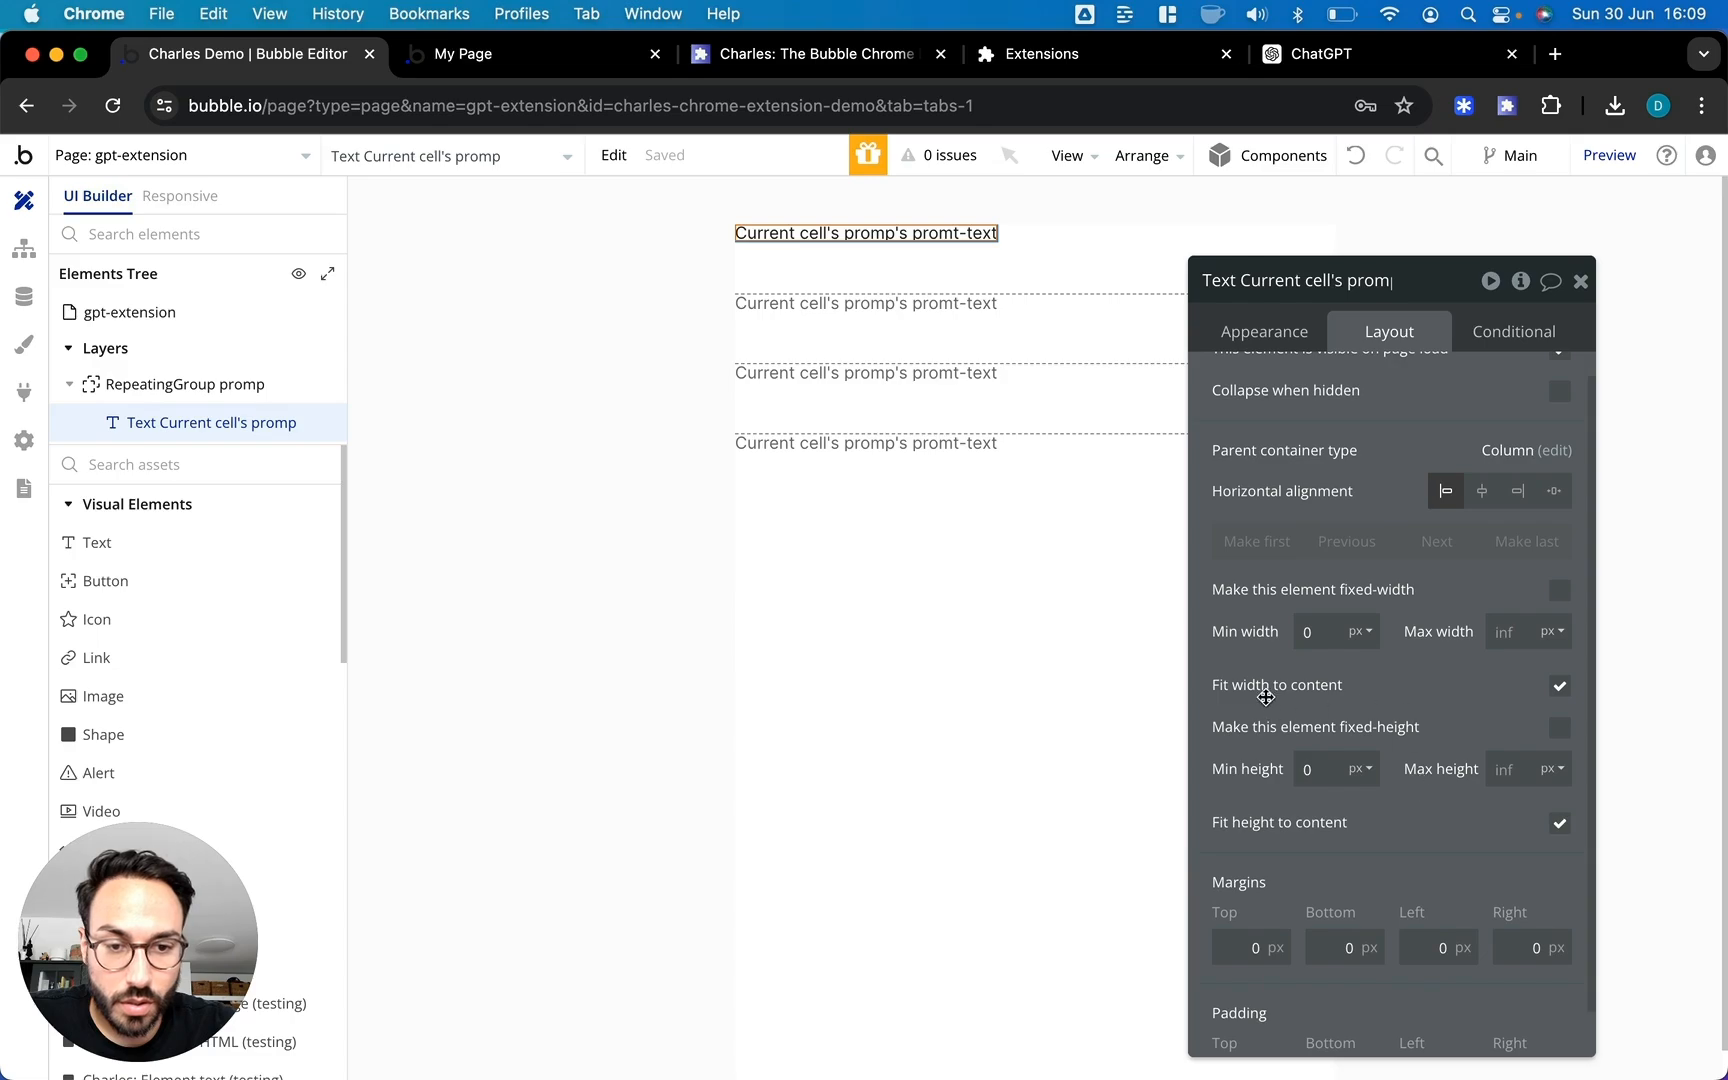
click(1559, 686)
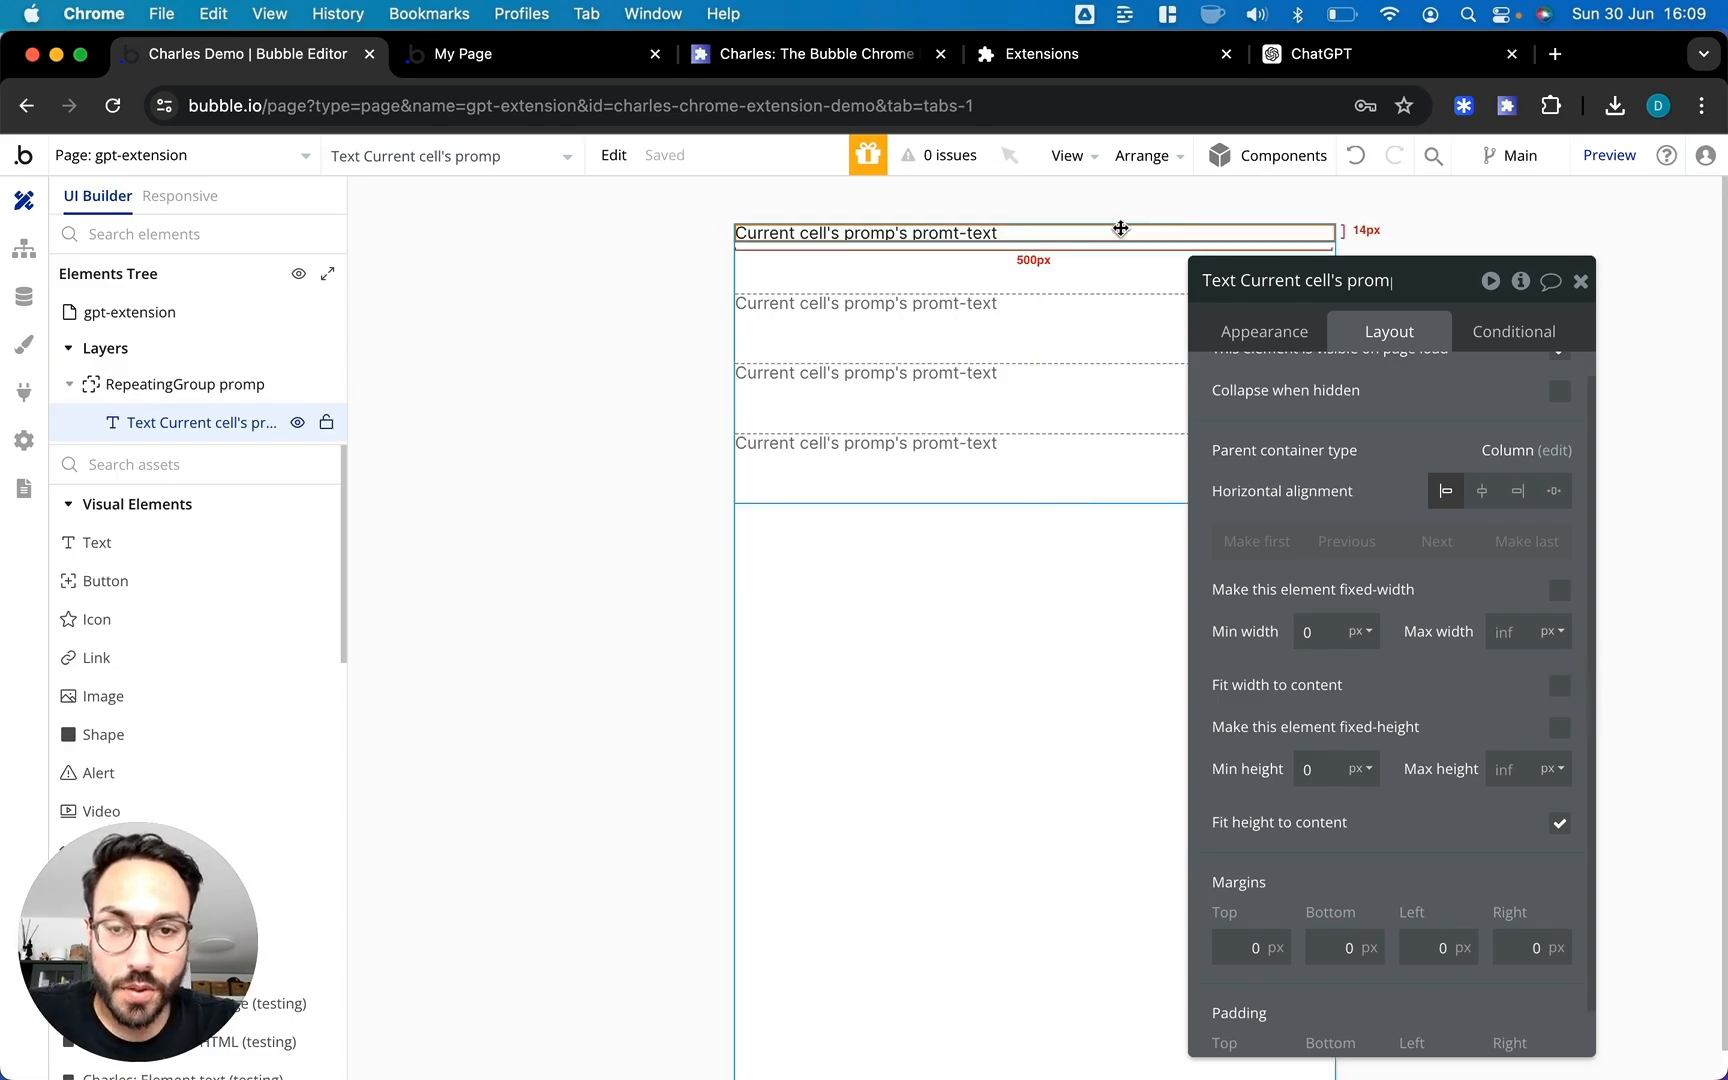
click(654, 569)
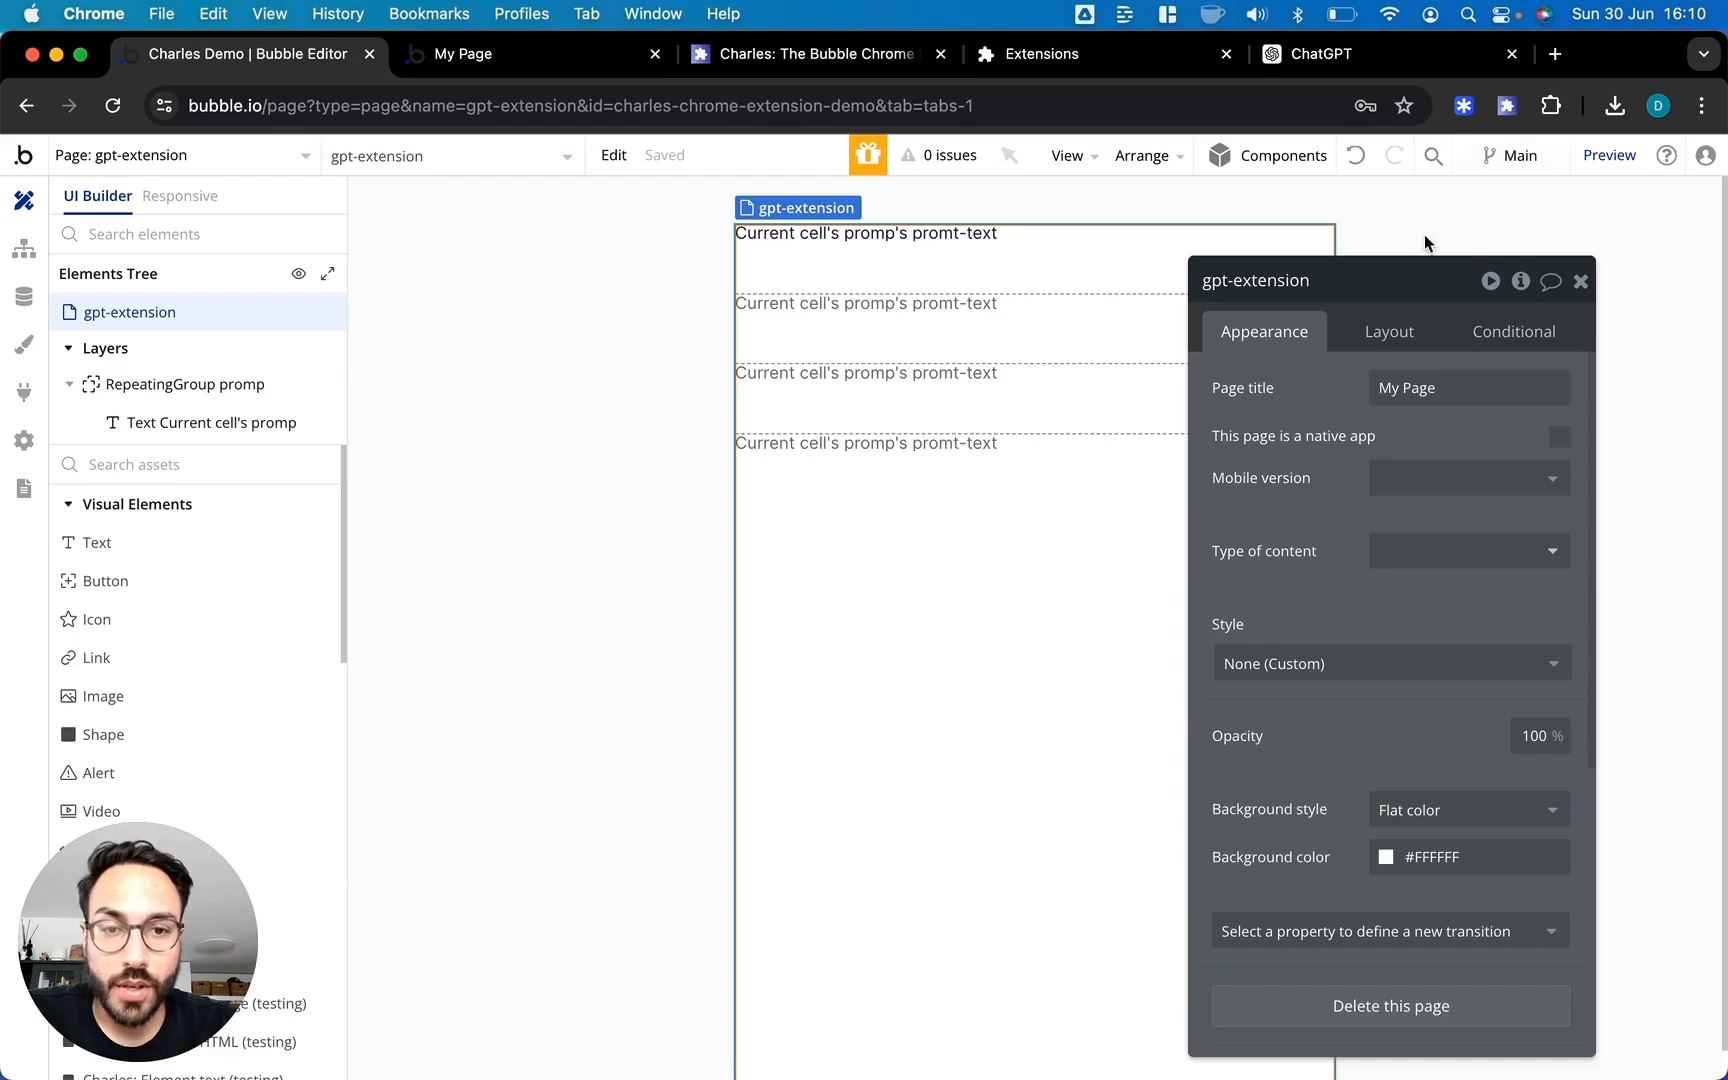
Open the Basis Lab library, look through its components for "popup", and switch the library option to Default
click(1466, 108)
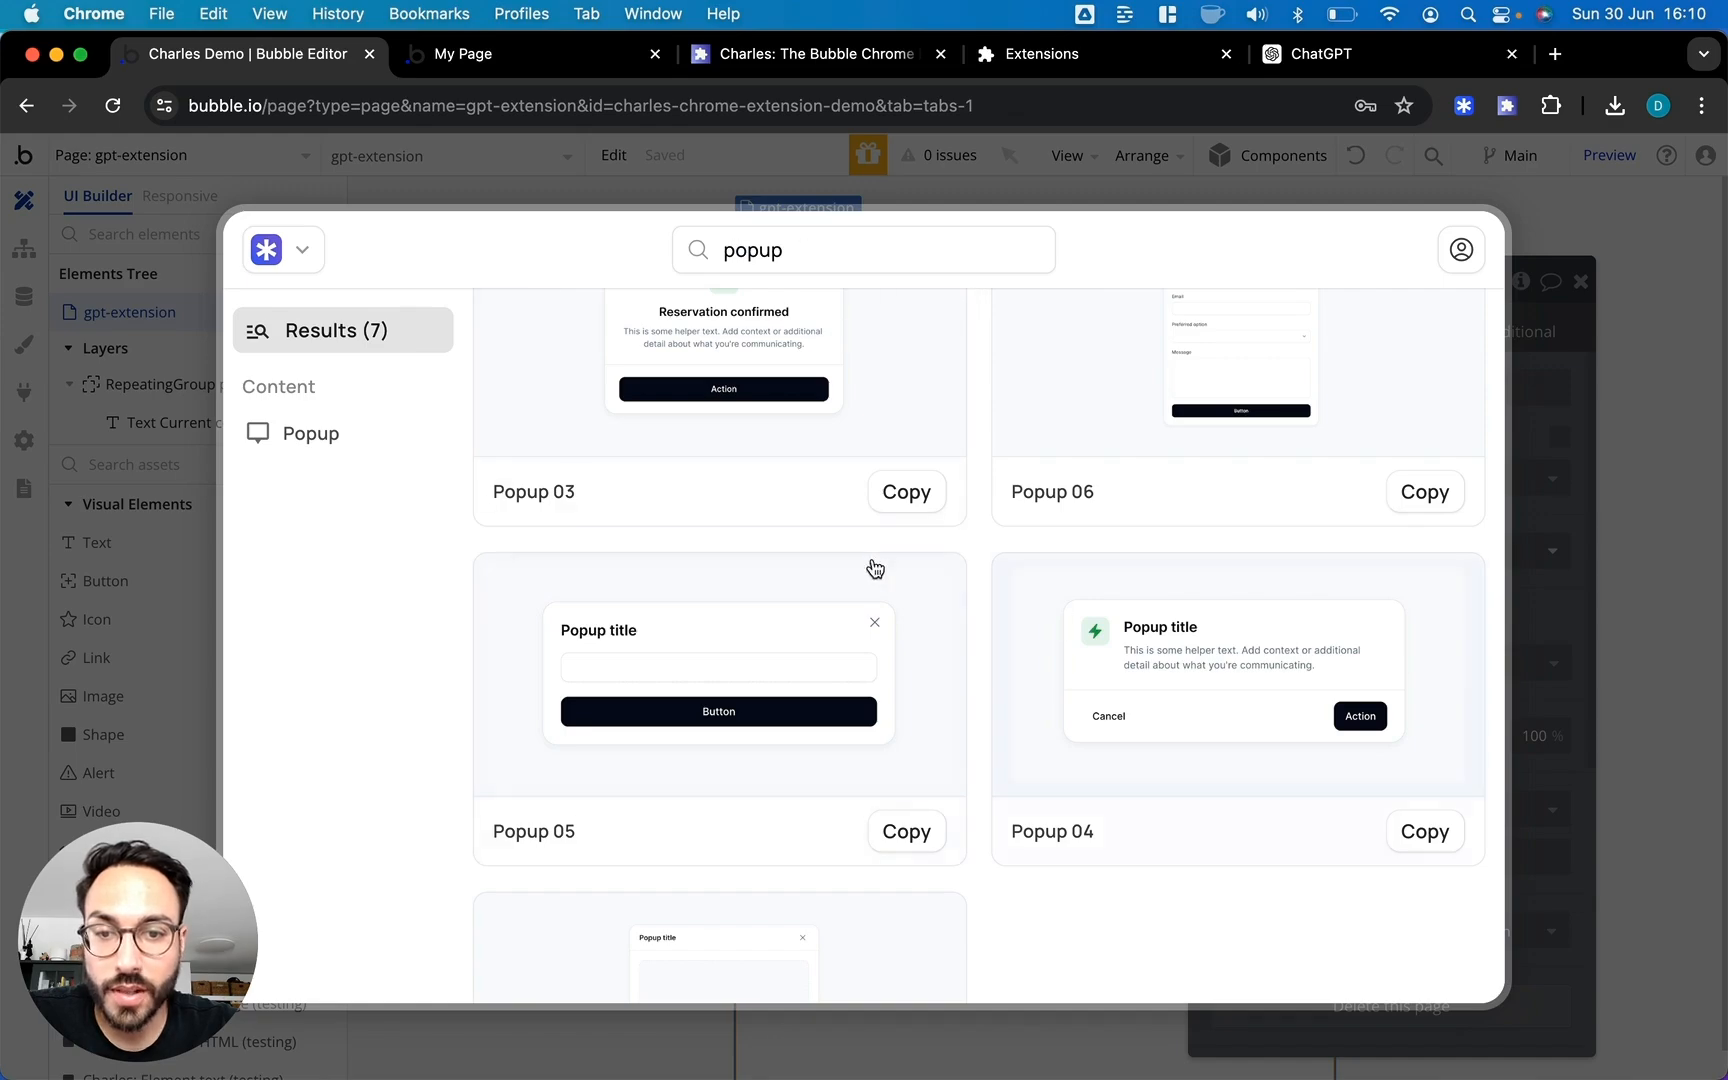
scroll(907, 815, up, 5)
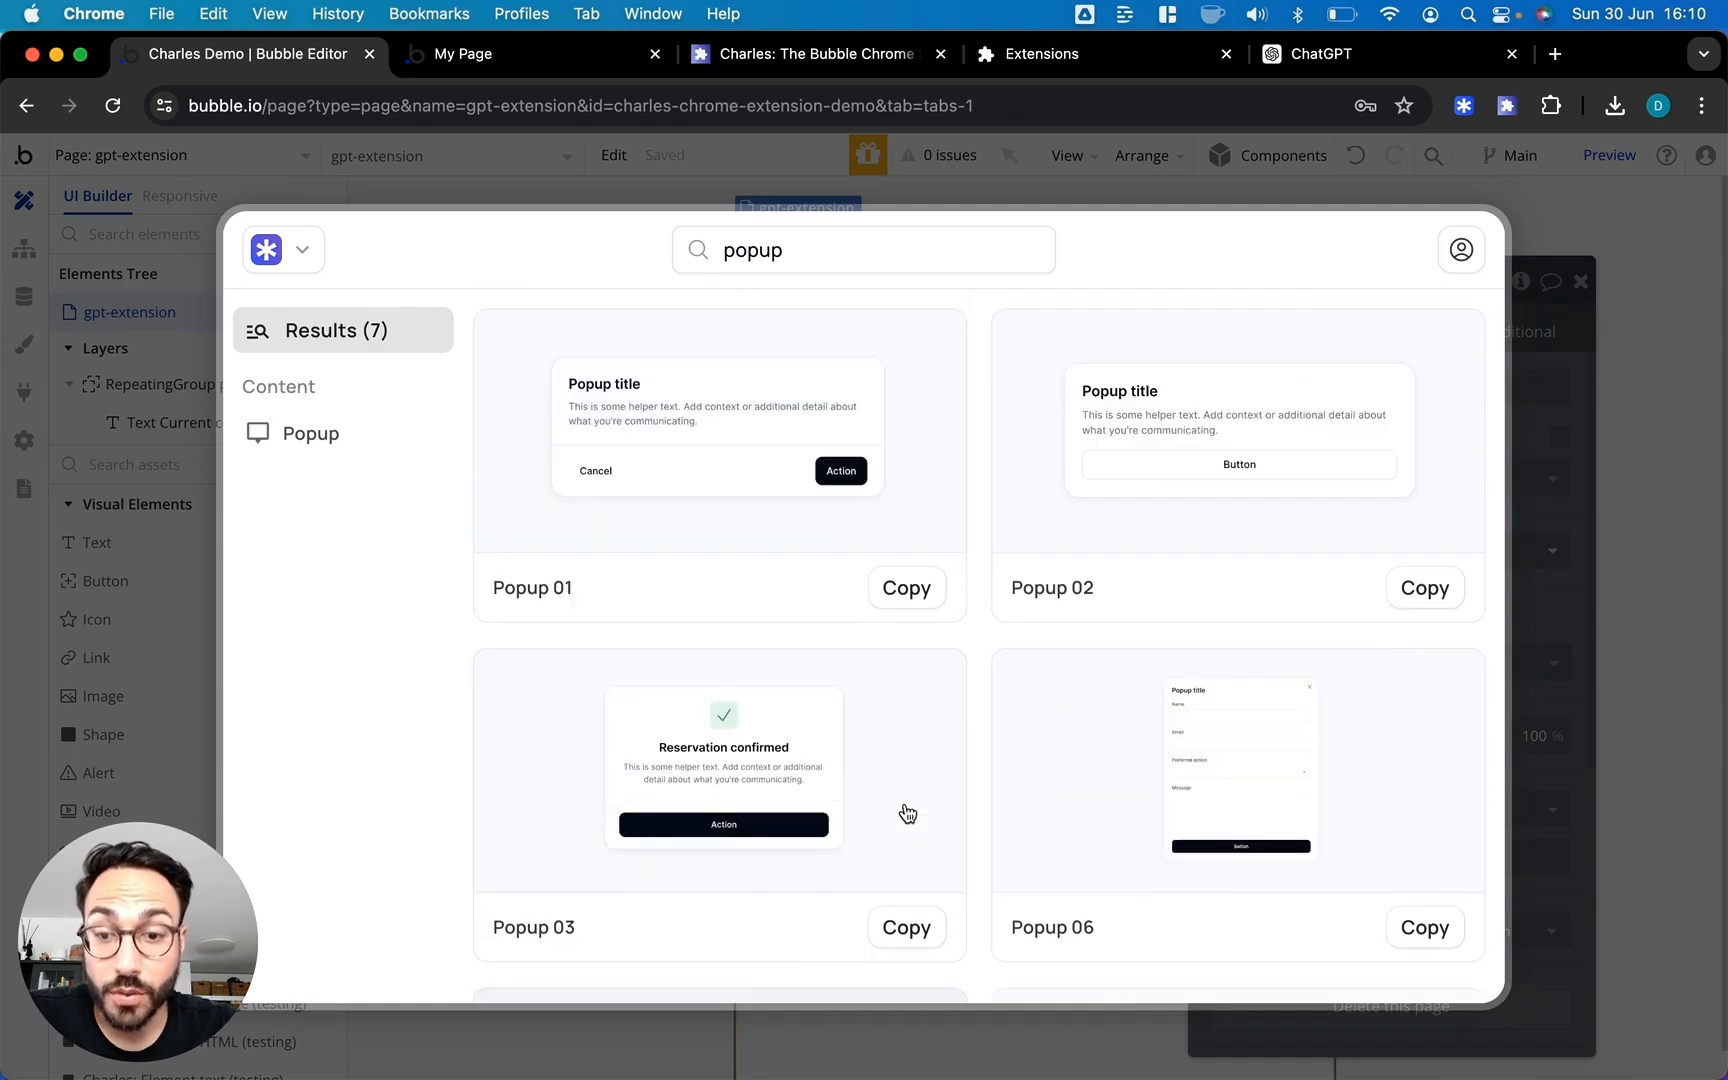
scroll(907, 813, down, 5)
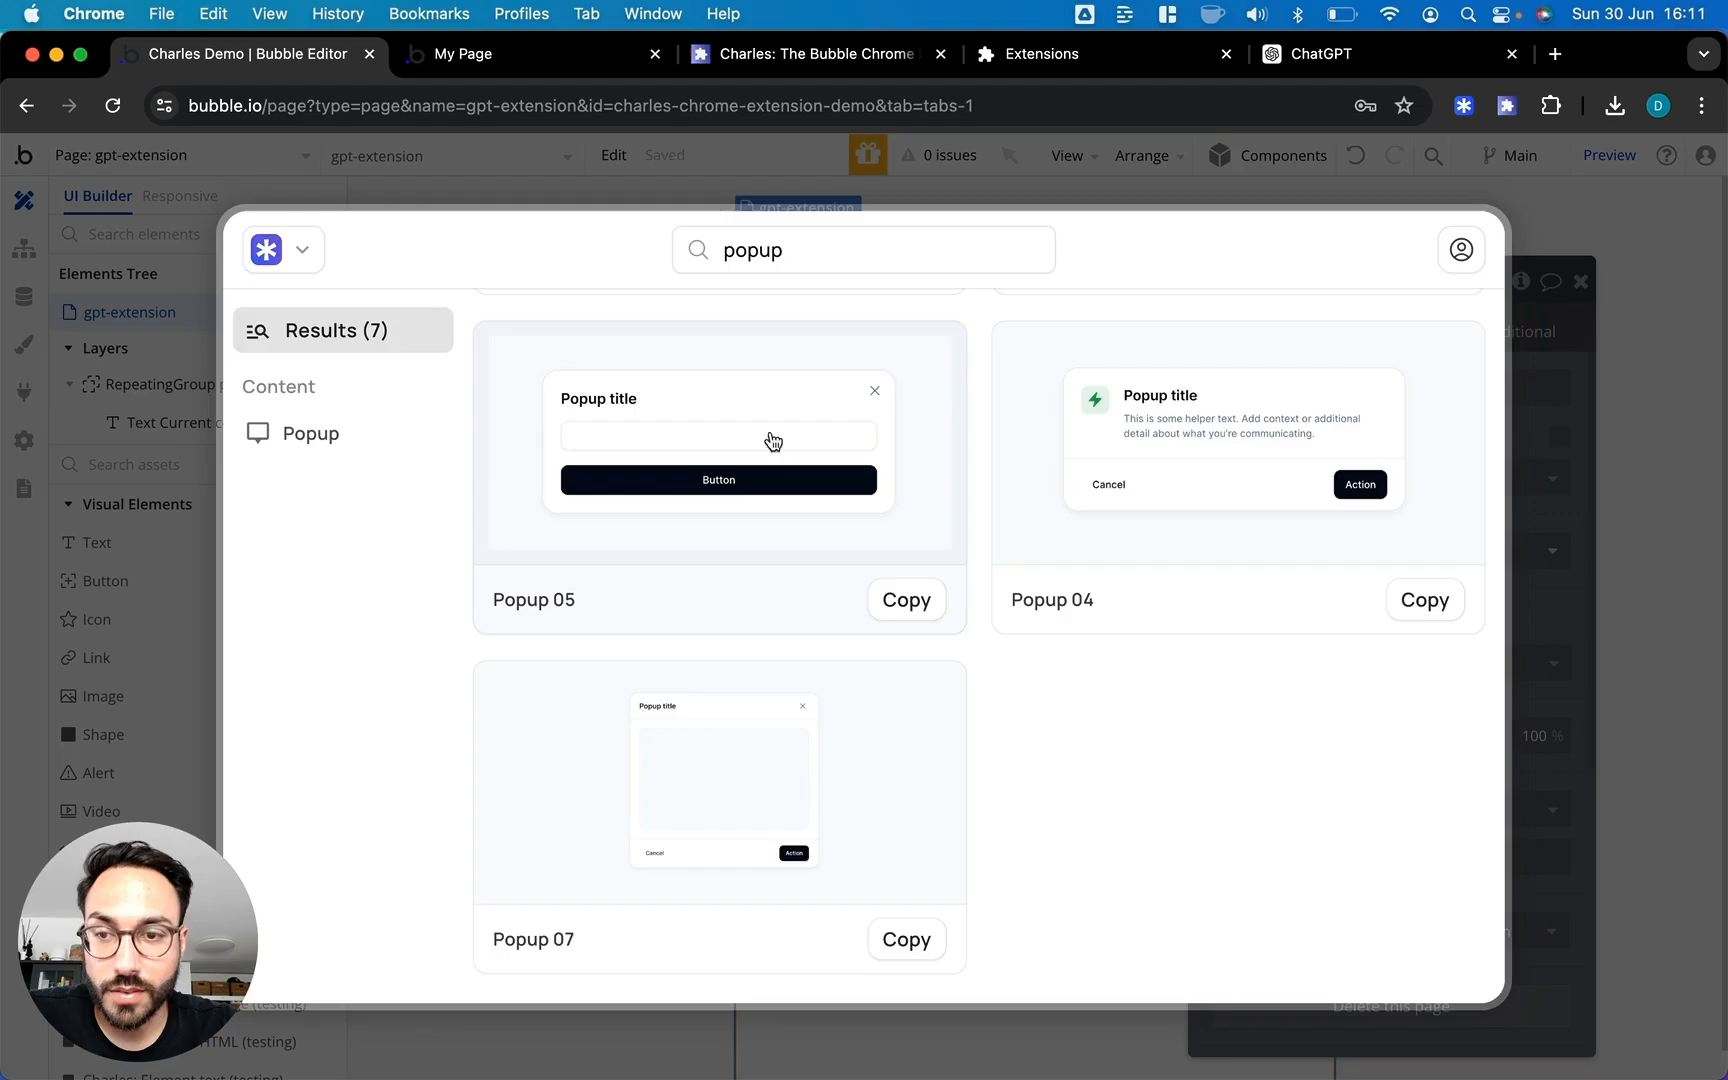
click(285, 248)
click(549, 525)
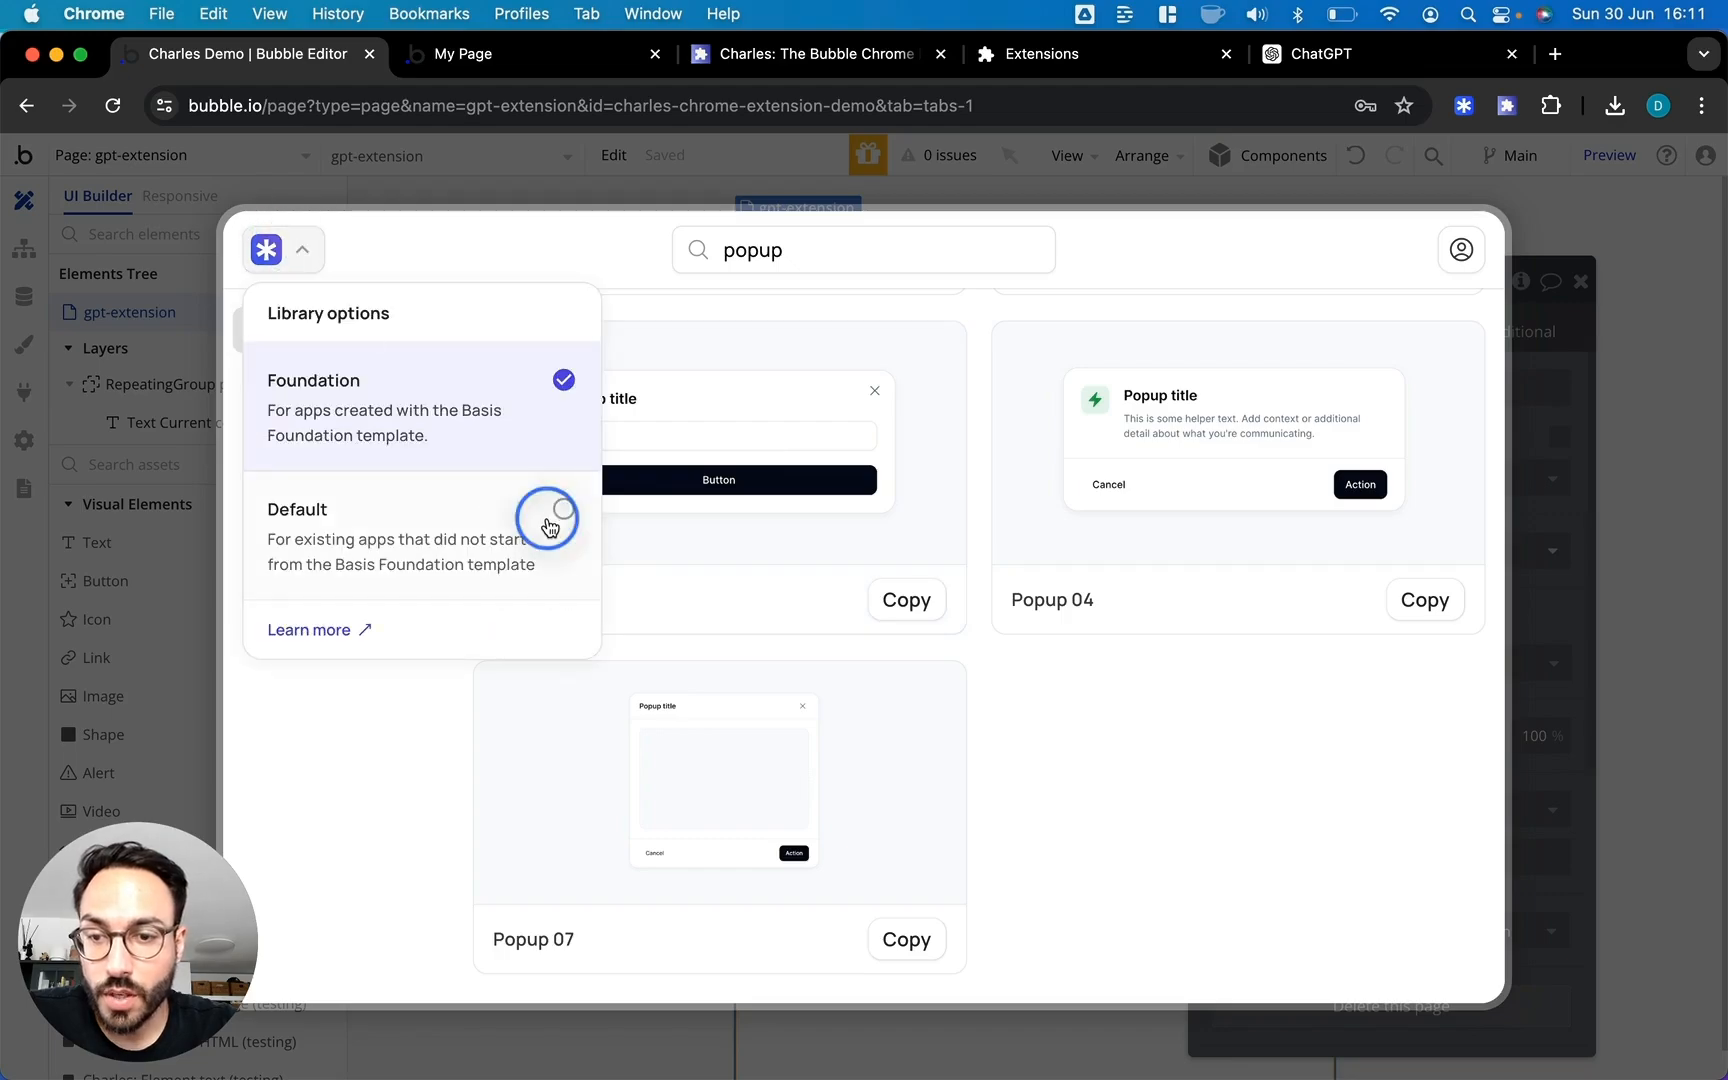
click(298, 257)
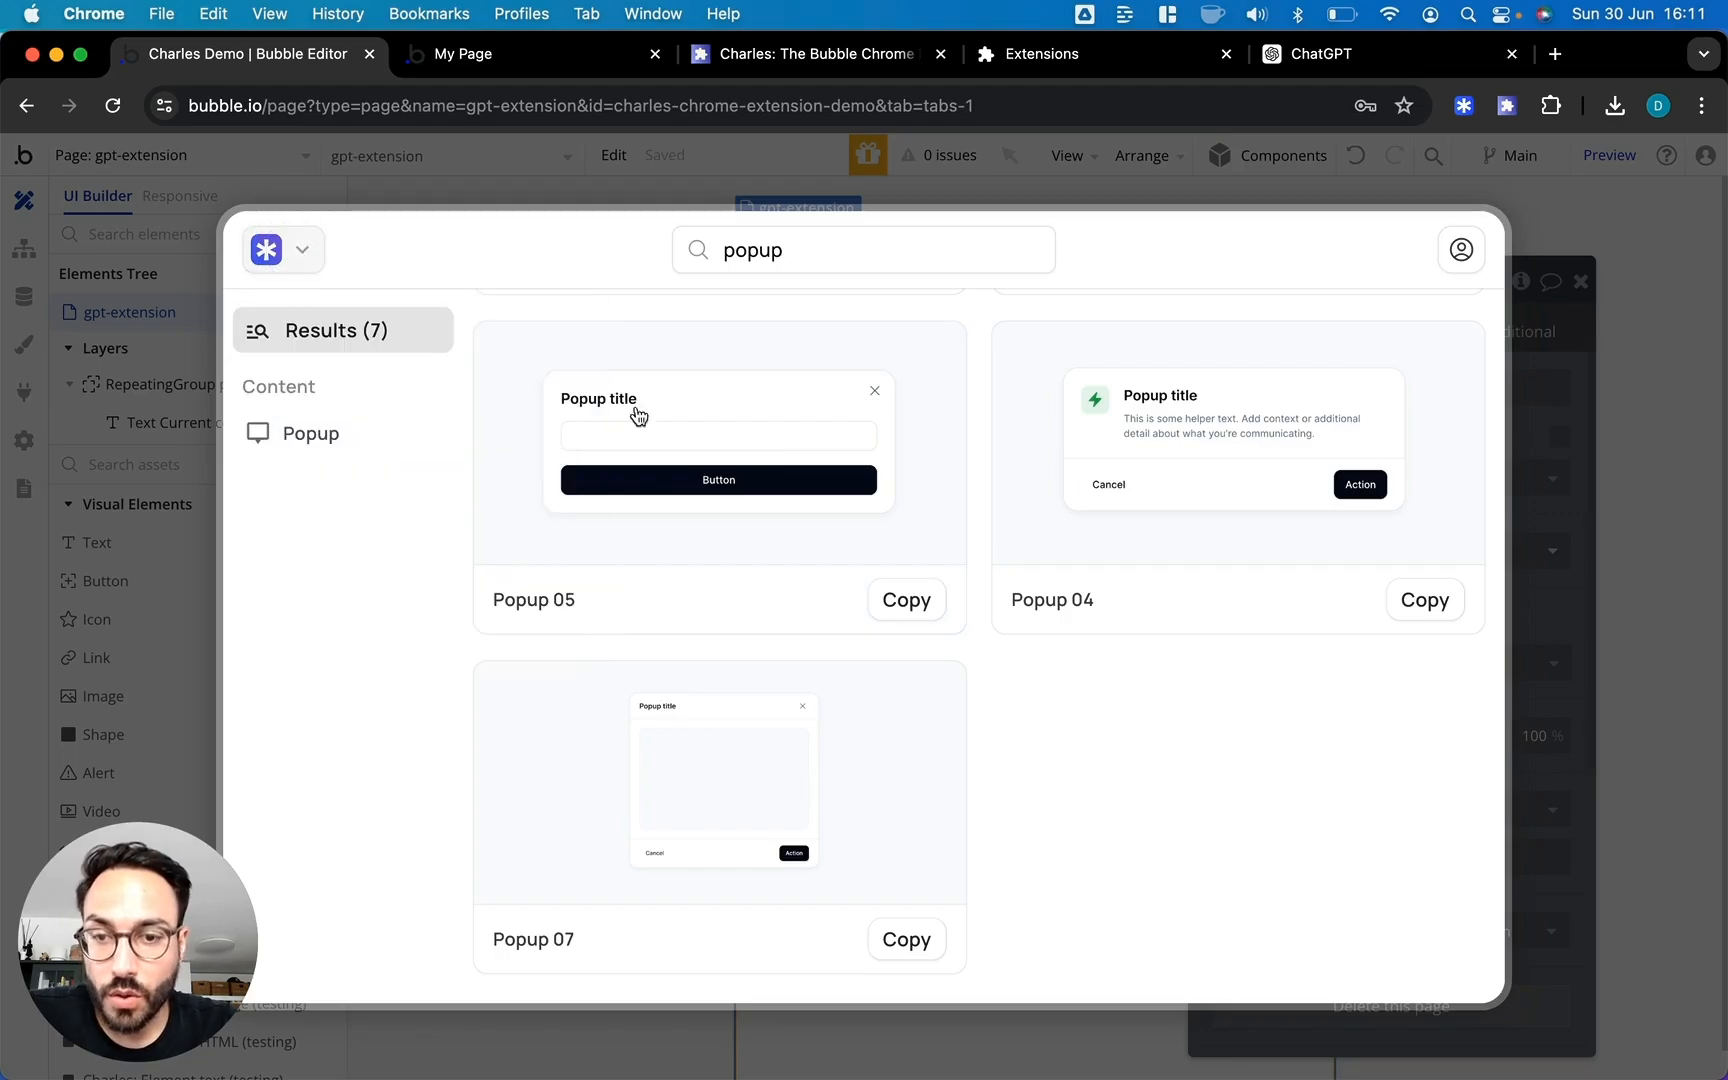
Copy the Popup 05 component from the library and paste it into the gpt-extension page
click(906, 599)
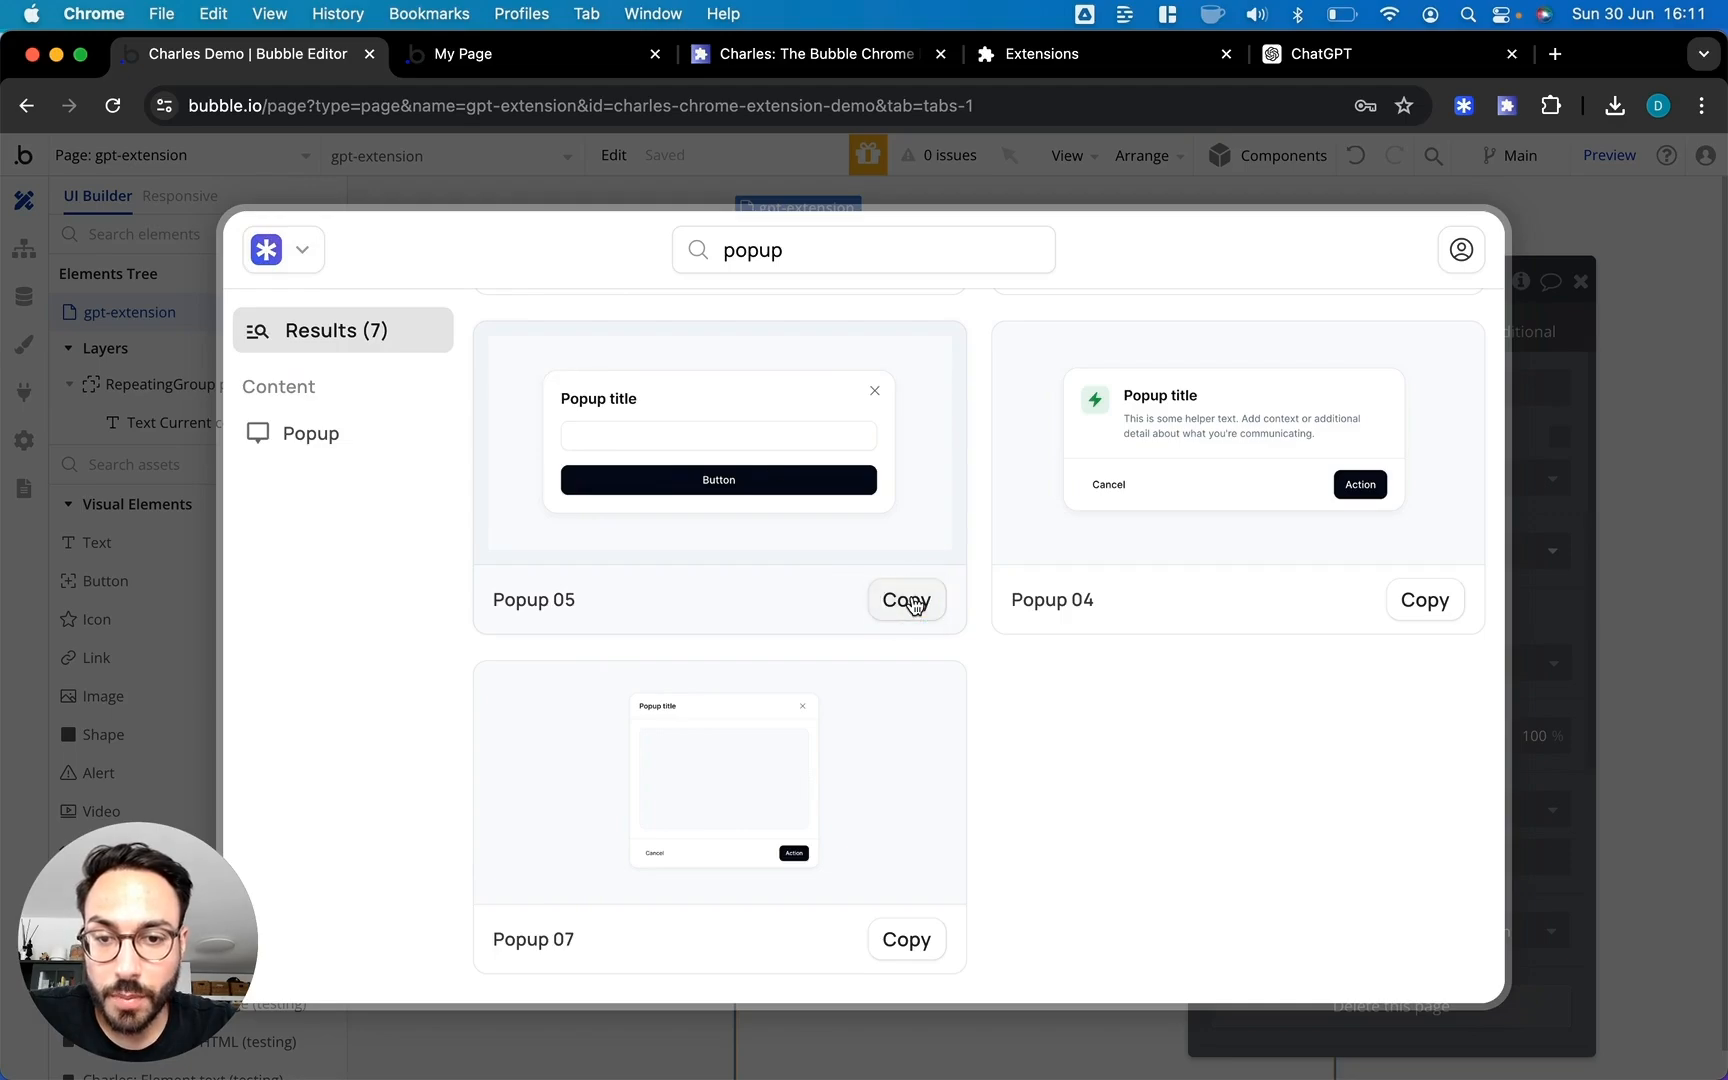
click(1690, 389)
right_click(860, 645)
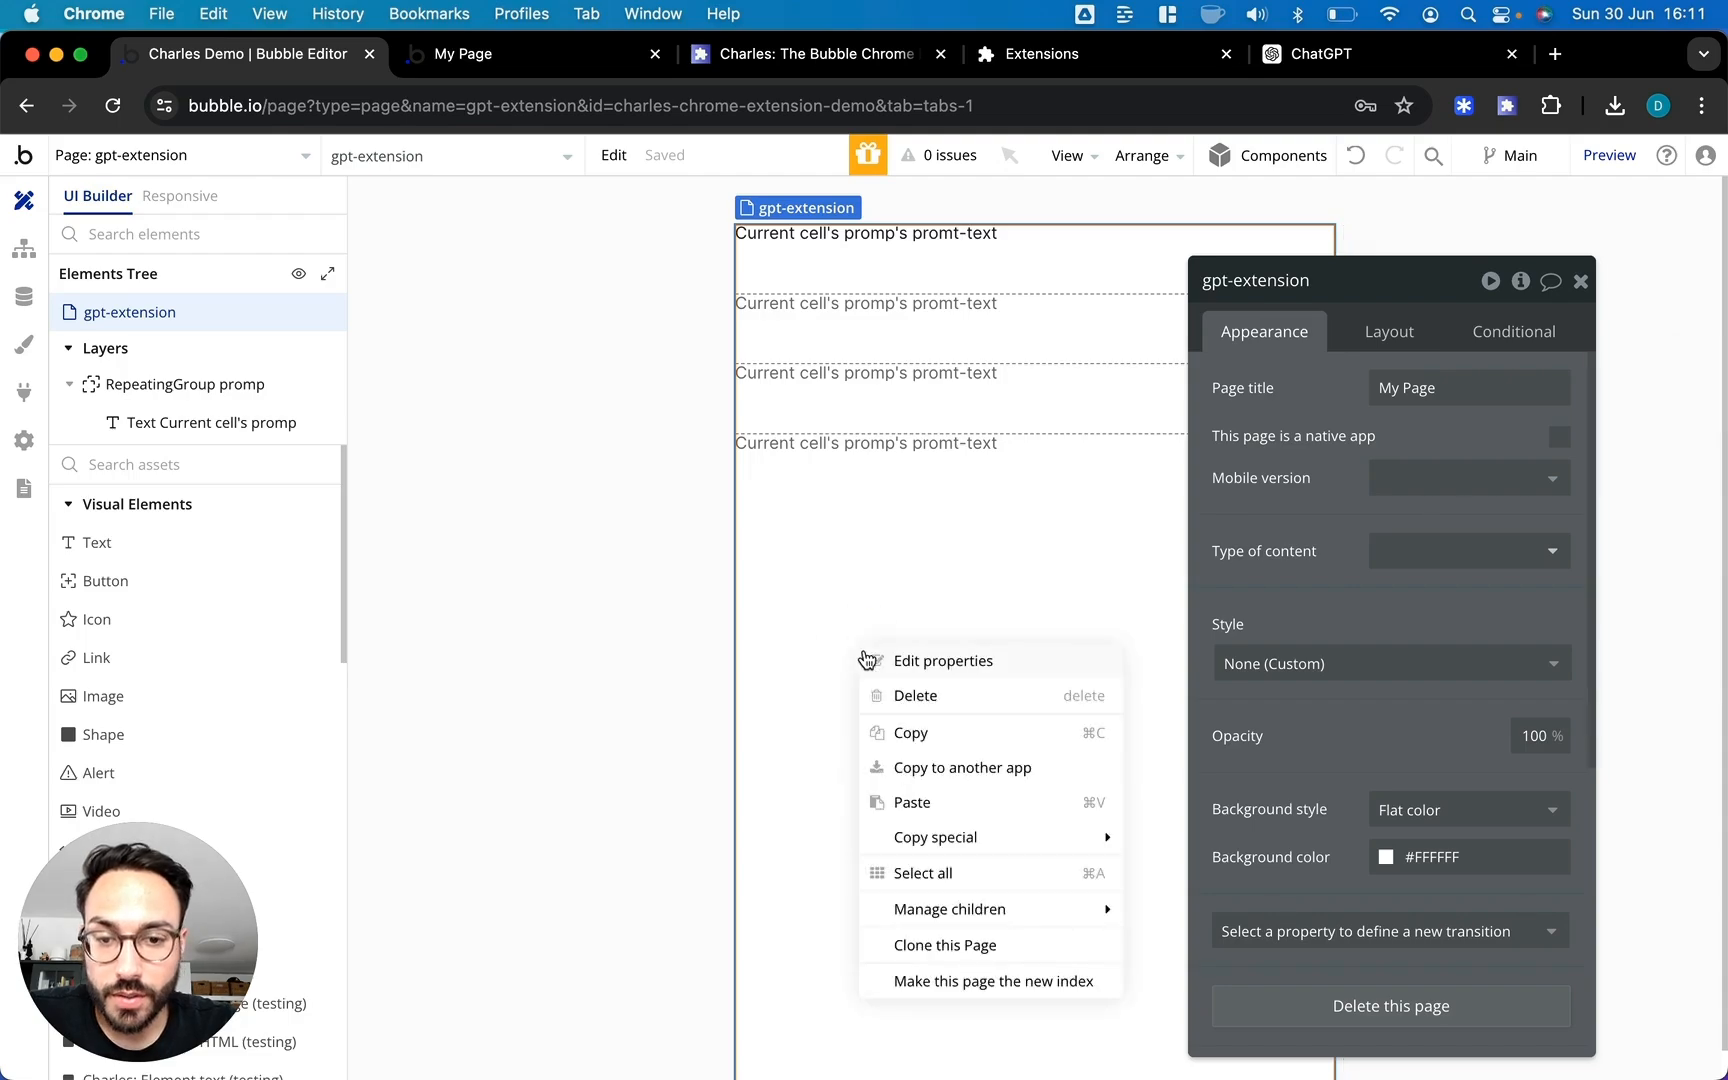
click(985, 800)
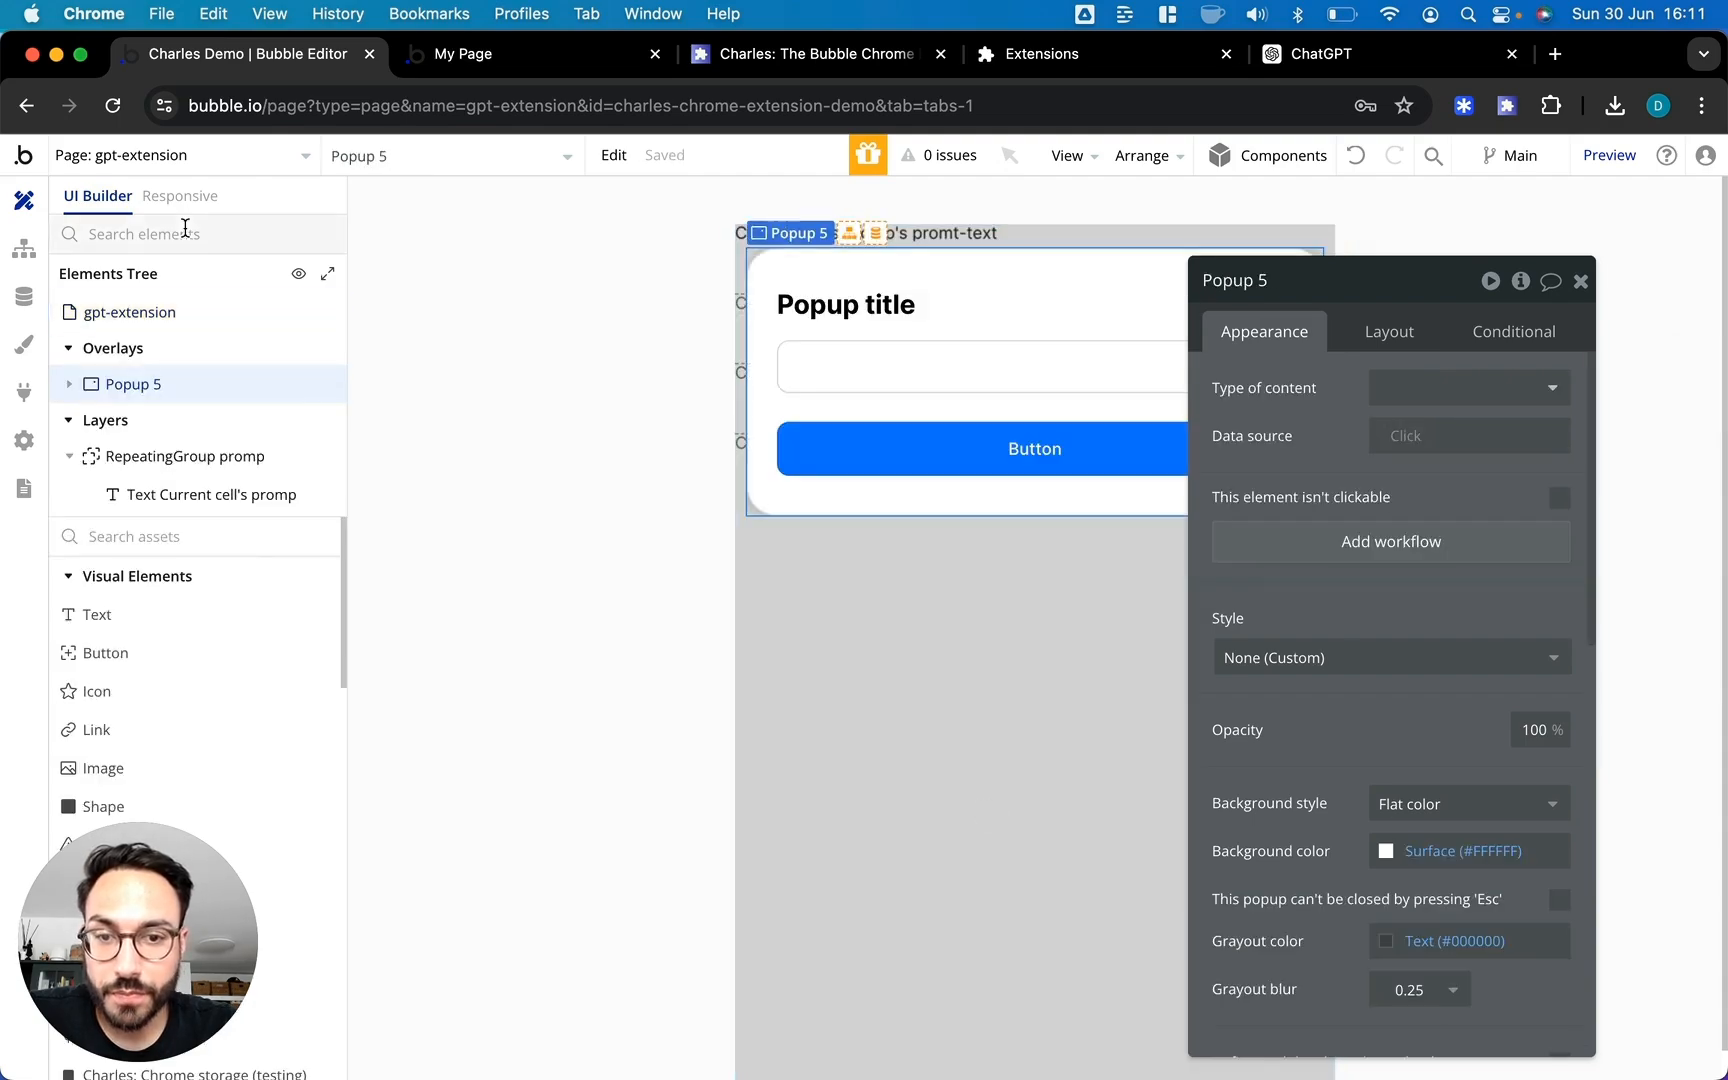
Change the popup's title text to "Save your prompt"
click(809, 297)
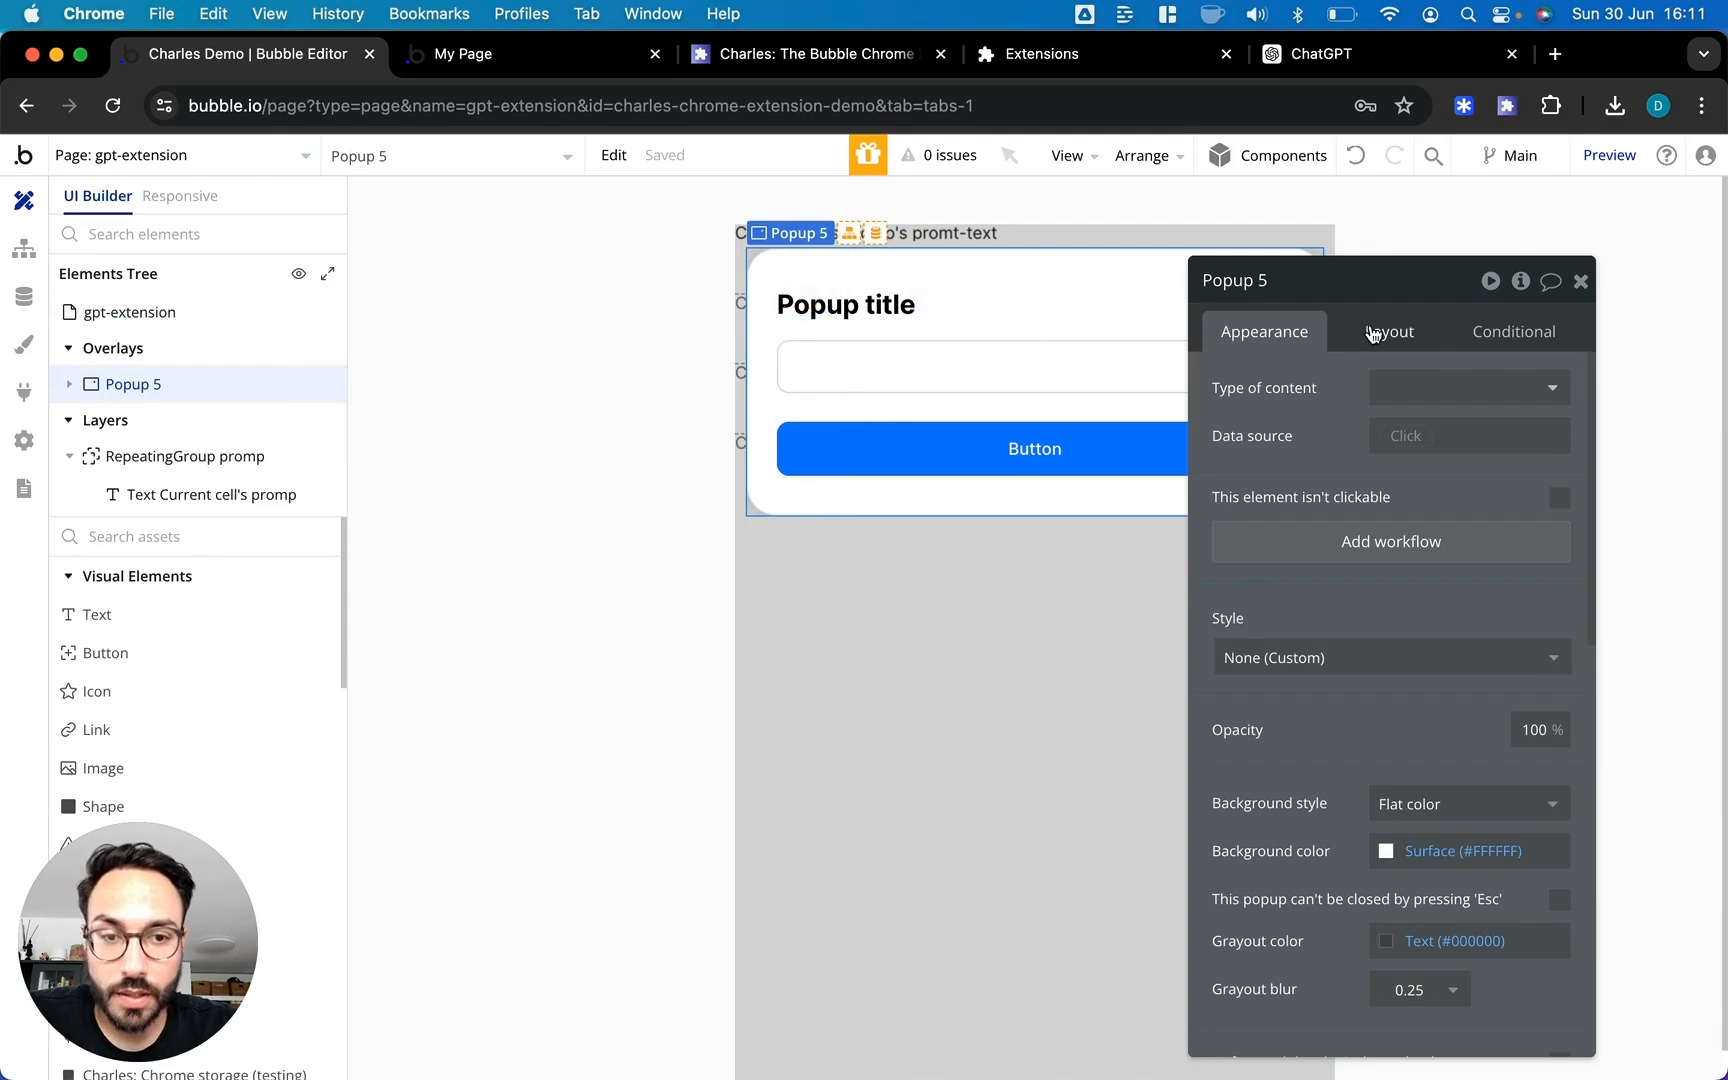
click(1296, 388)
key(super+a)
text(Save)
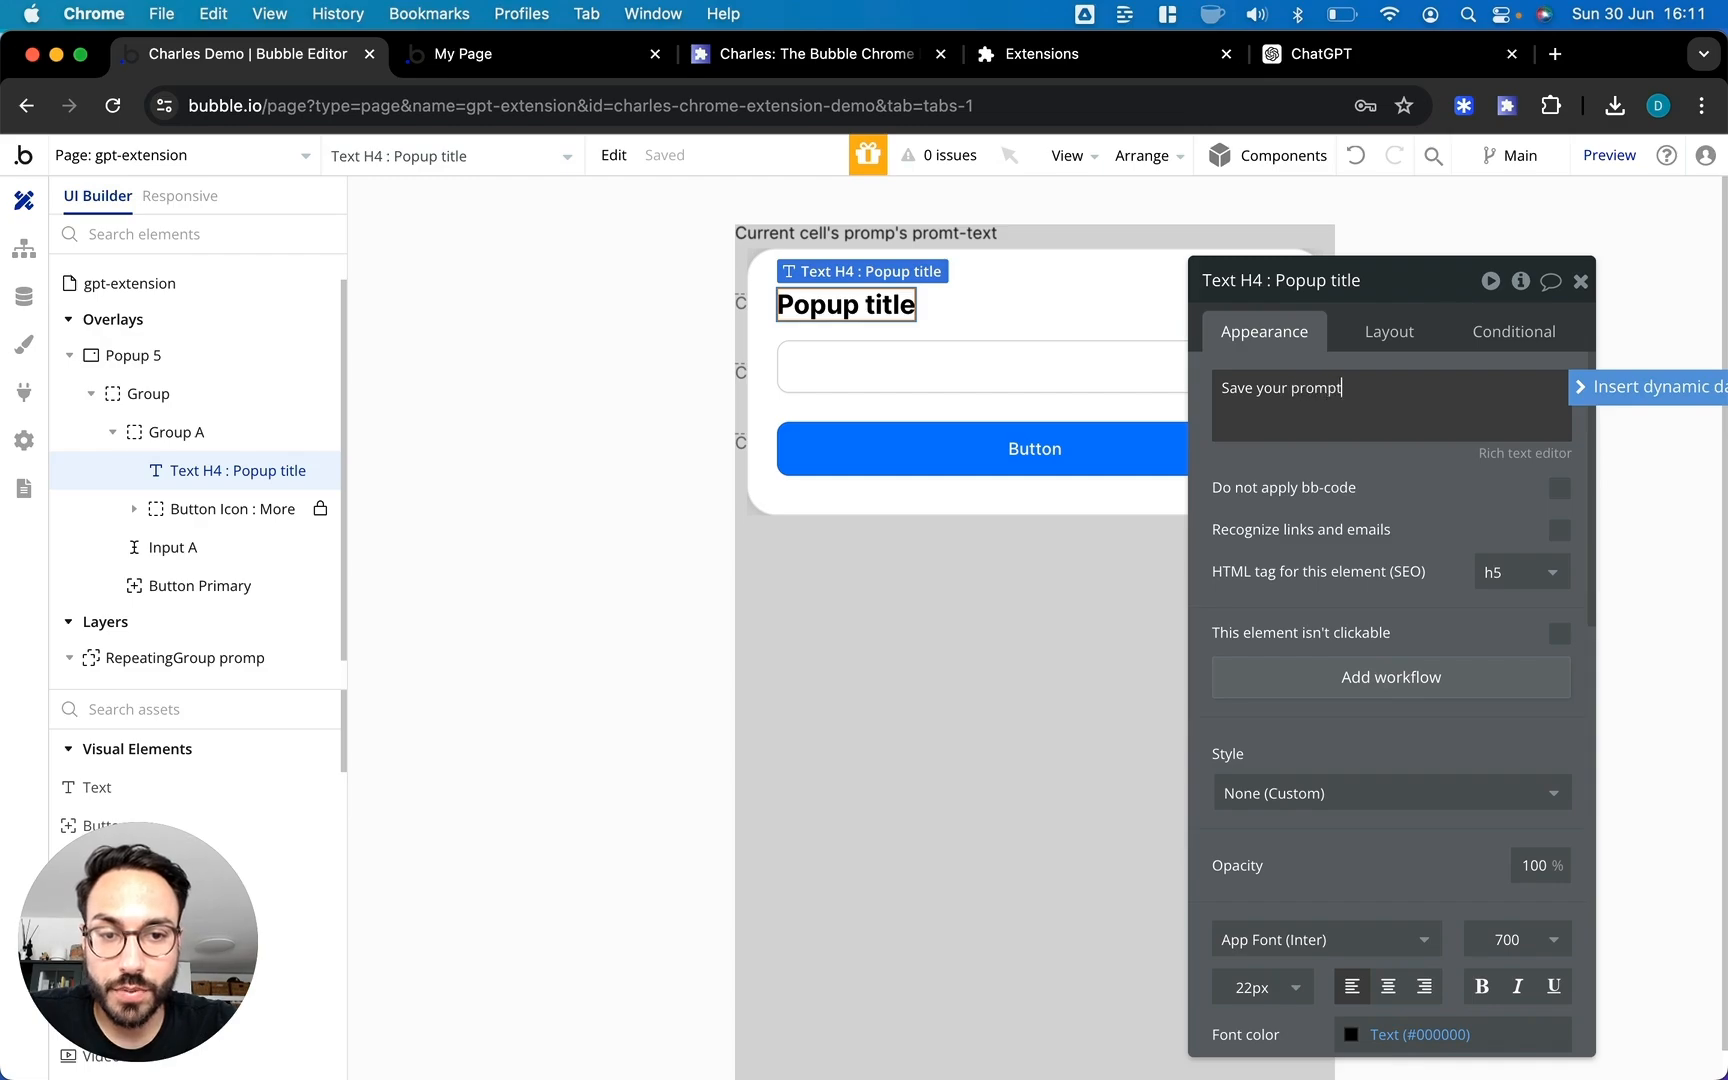
text( your prompt)
Rename the popup's input element as "Input prompt"
click(995, 372)
click(1309, 272)
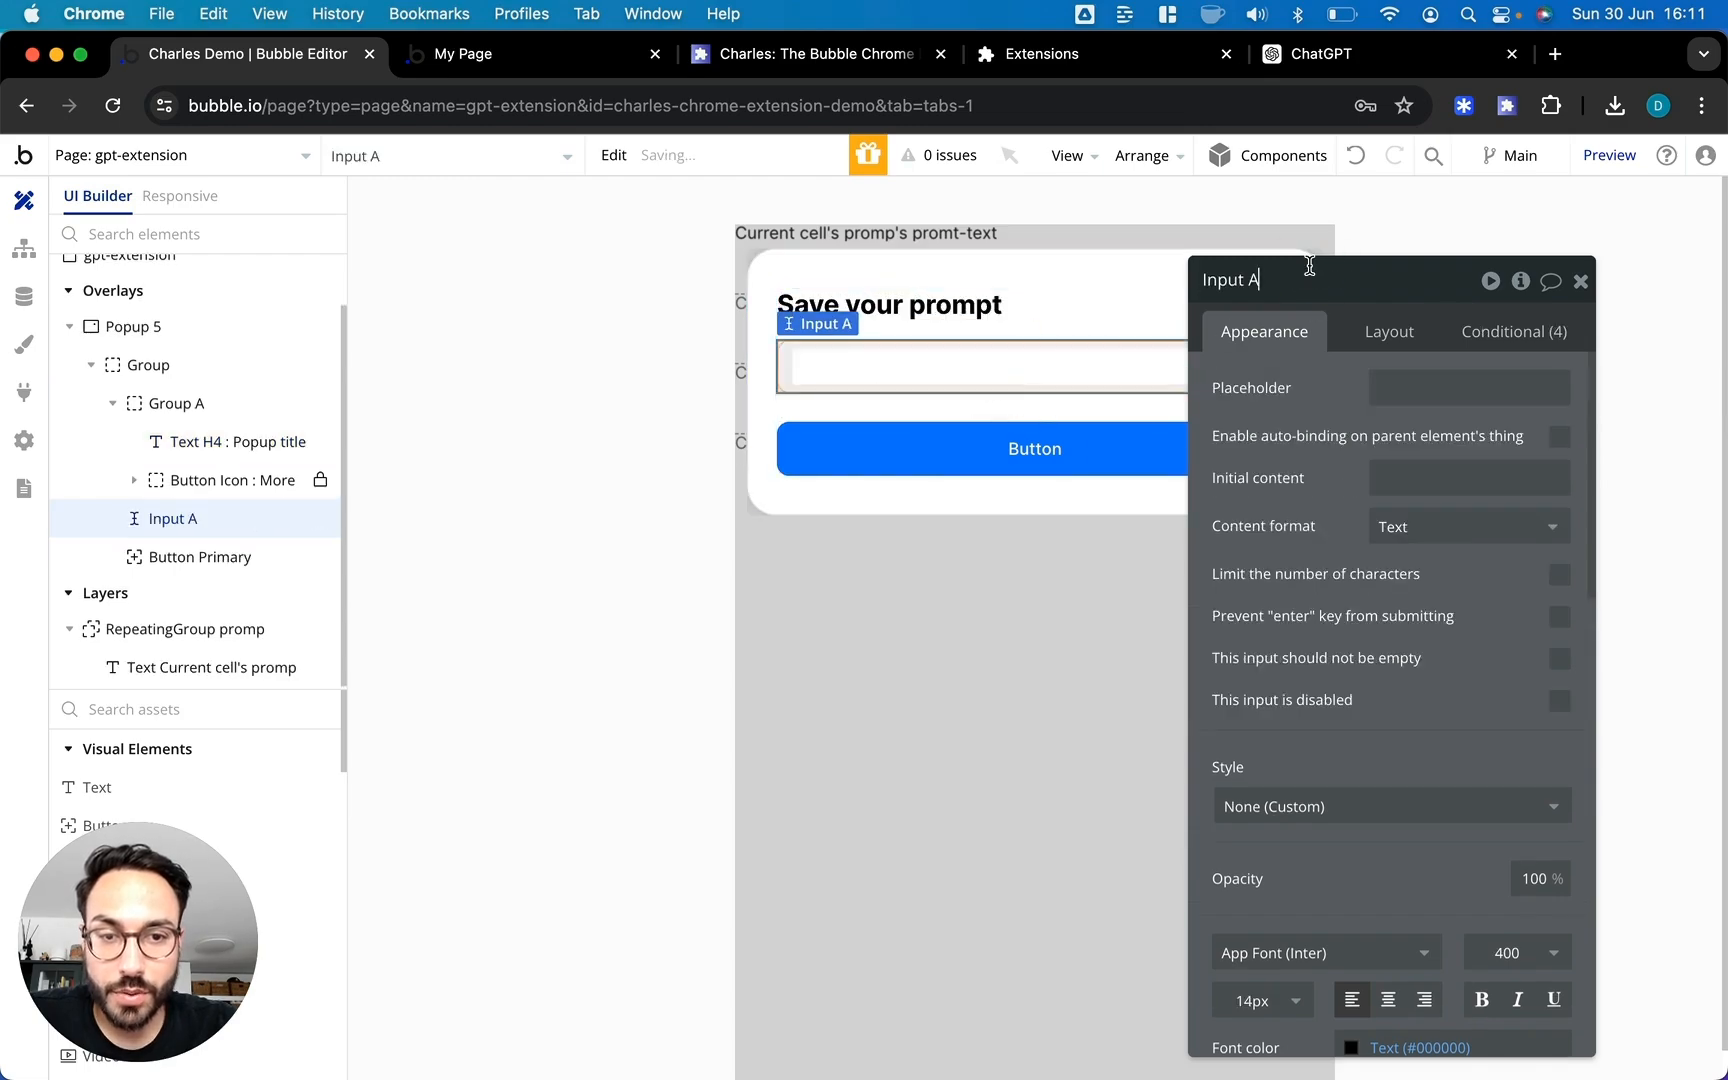
text(prompt)
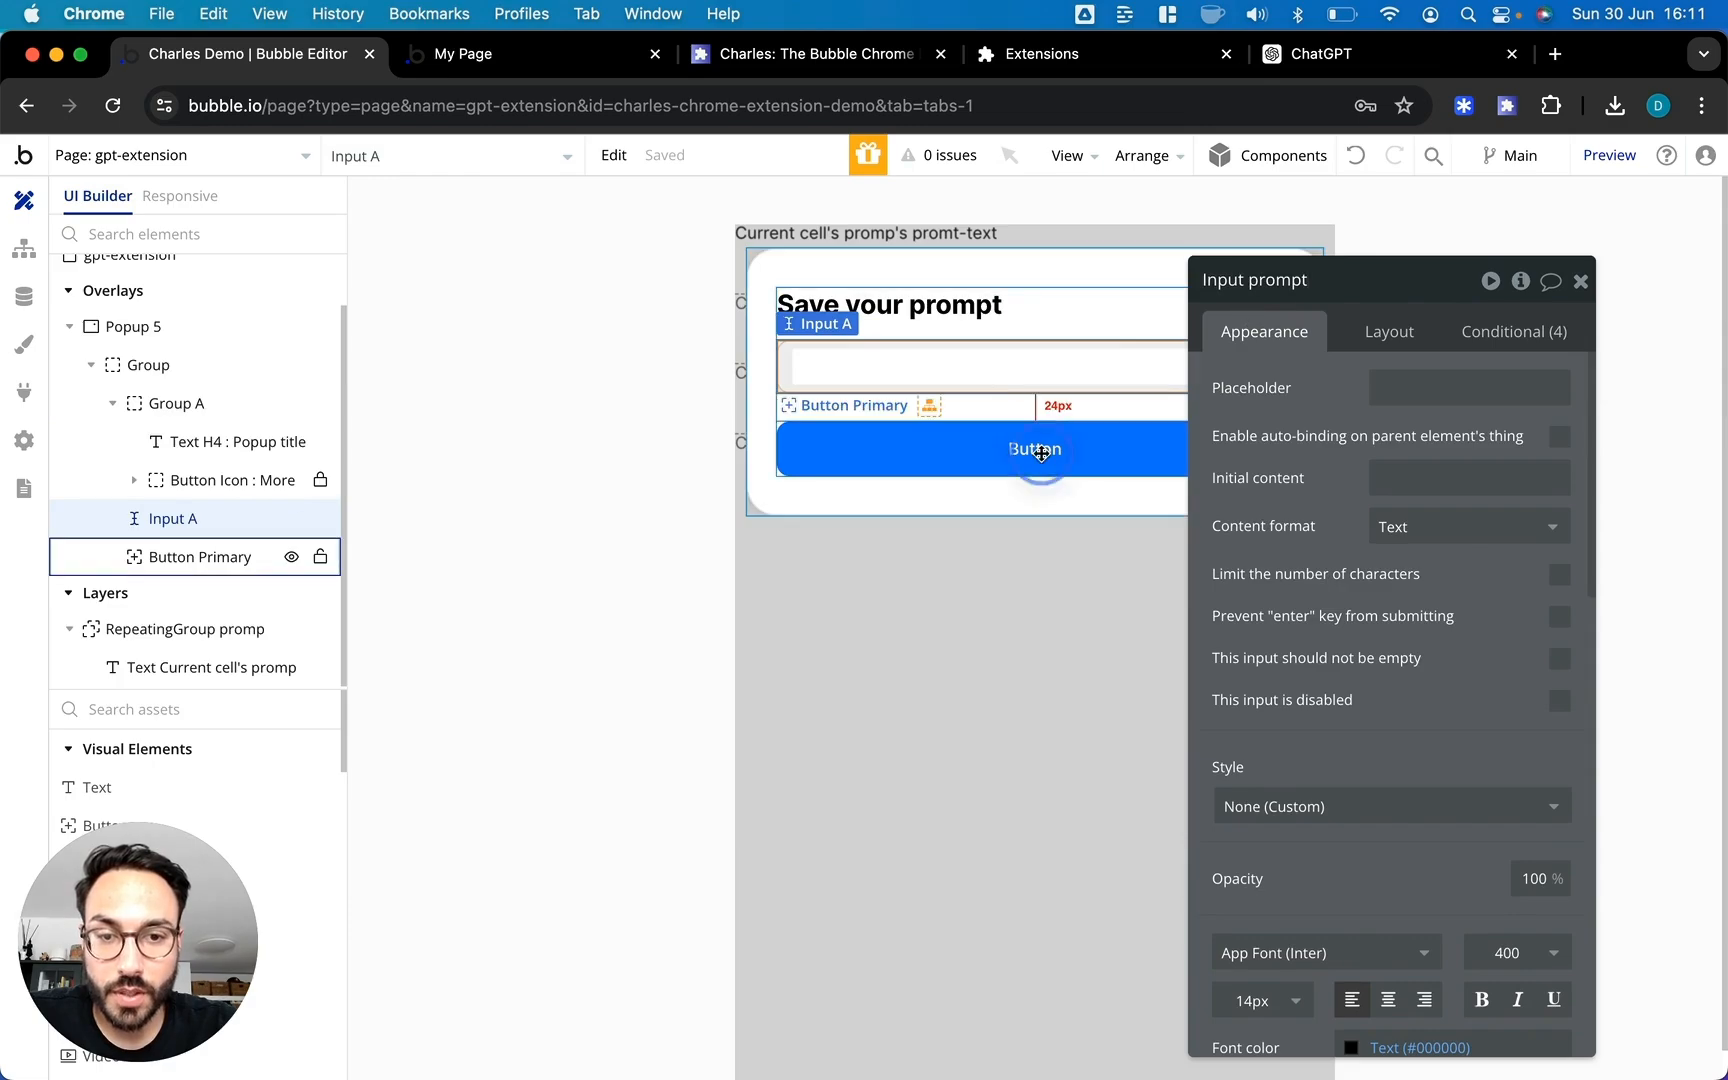
Set the label of the popup's primary button to "Save prompt"
click(1034, 447)
double_click(1401, 460)
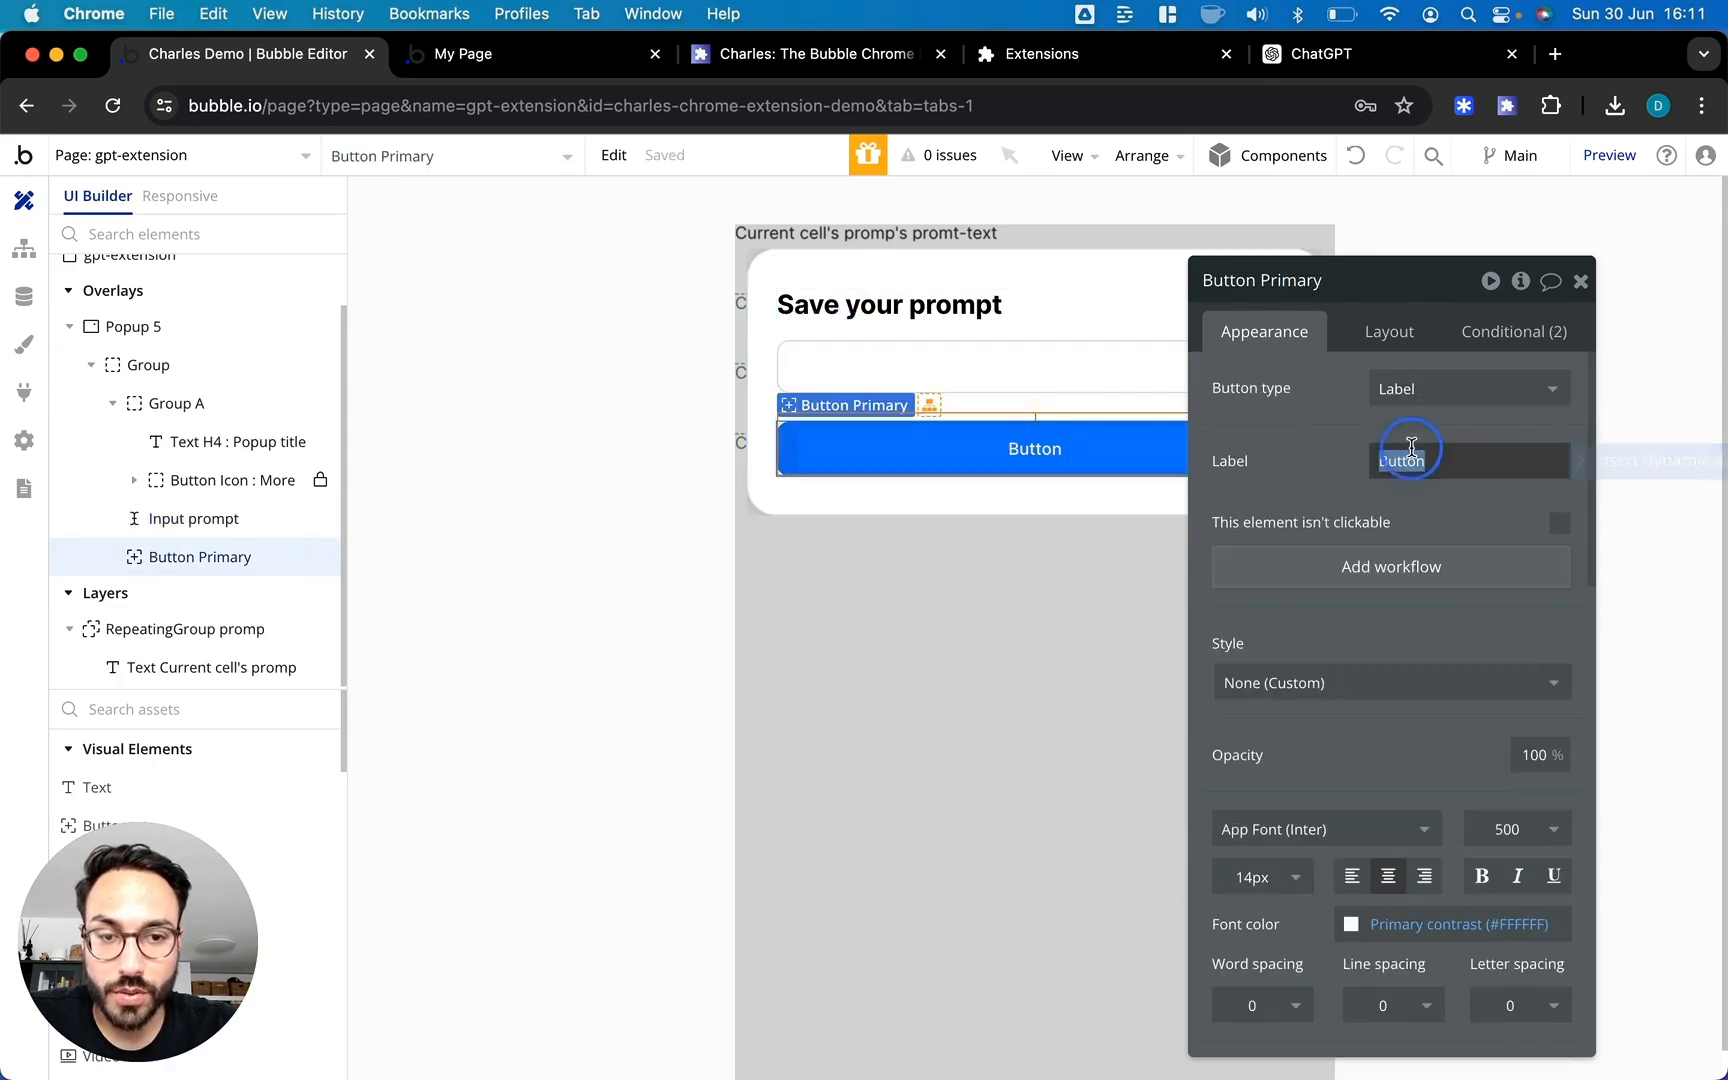
text(Save prompt)
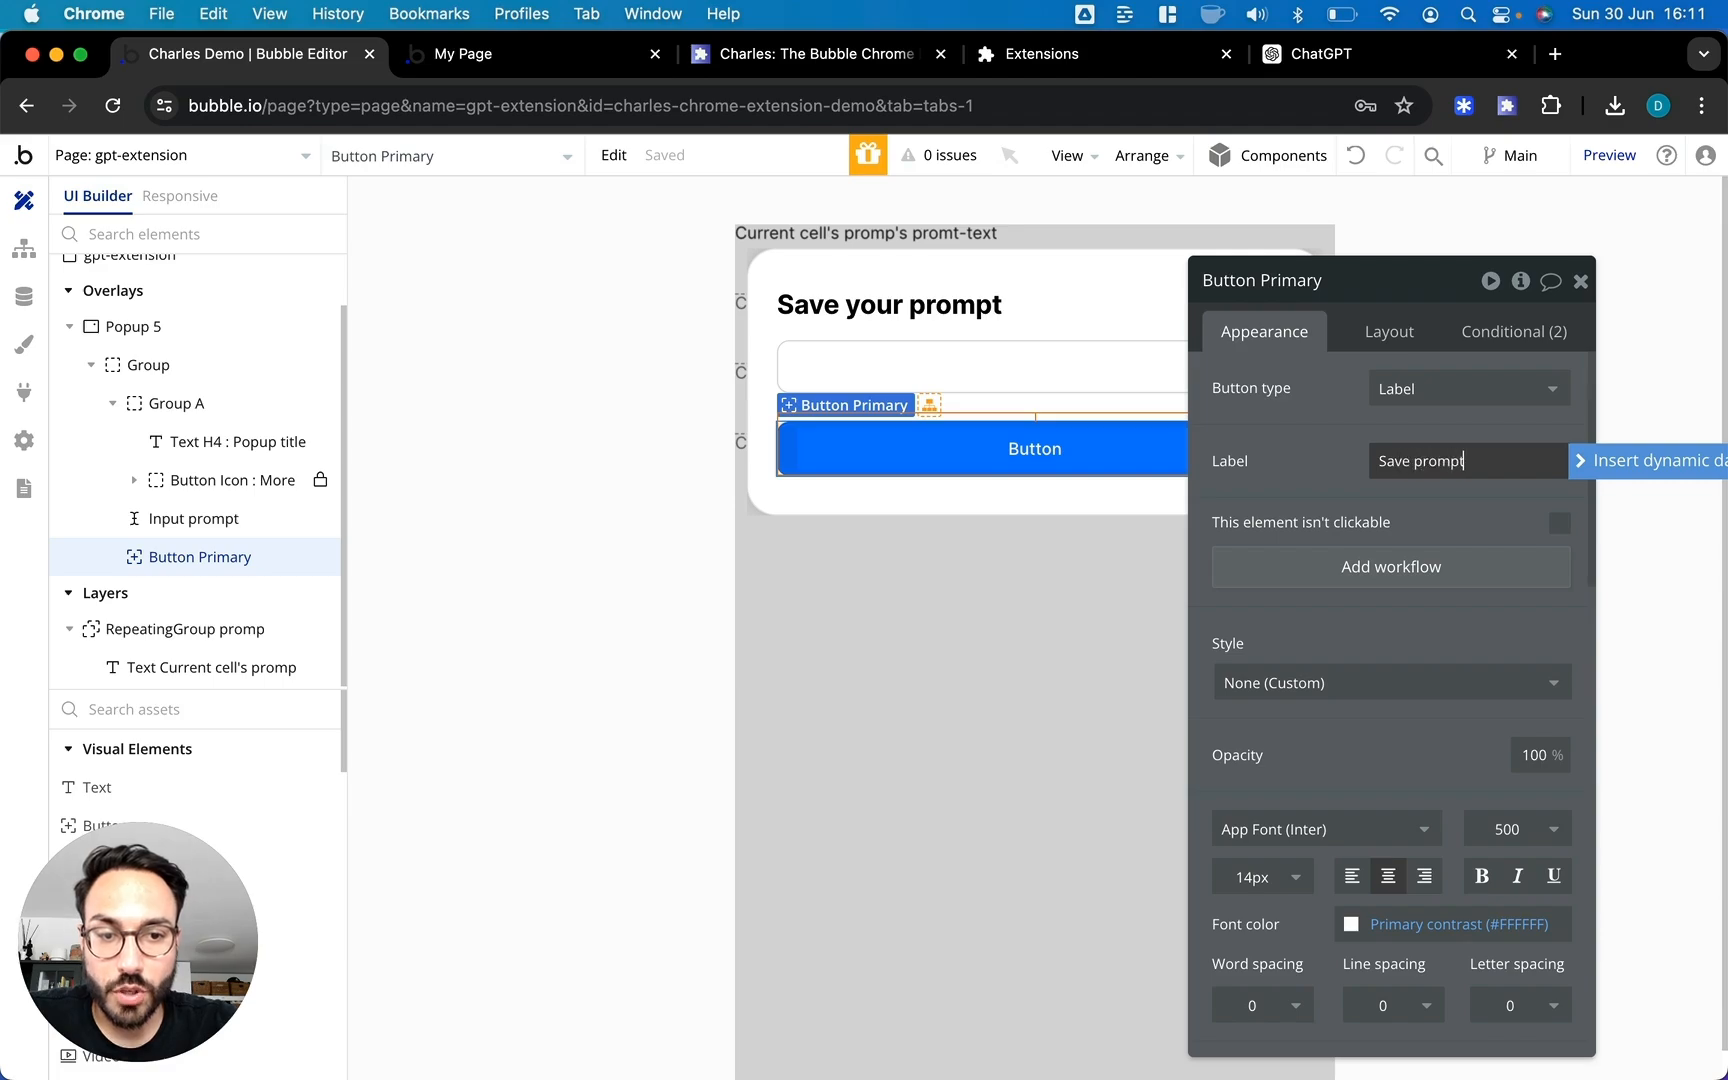
click(1366, 490)
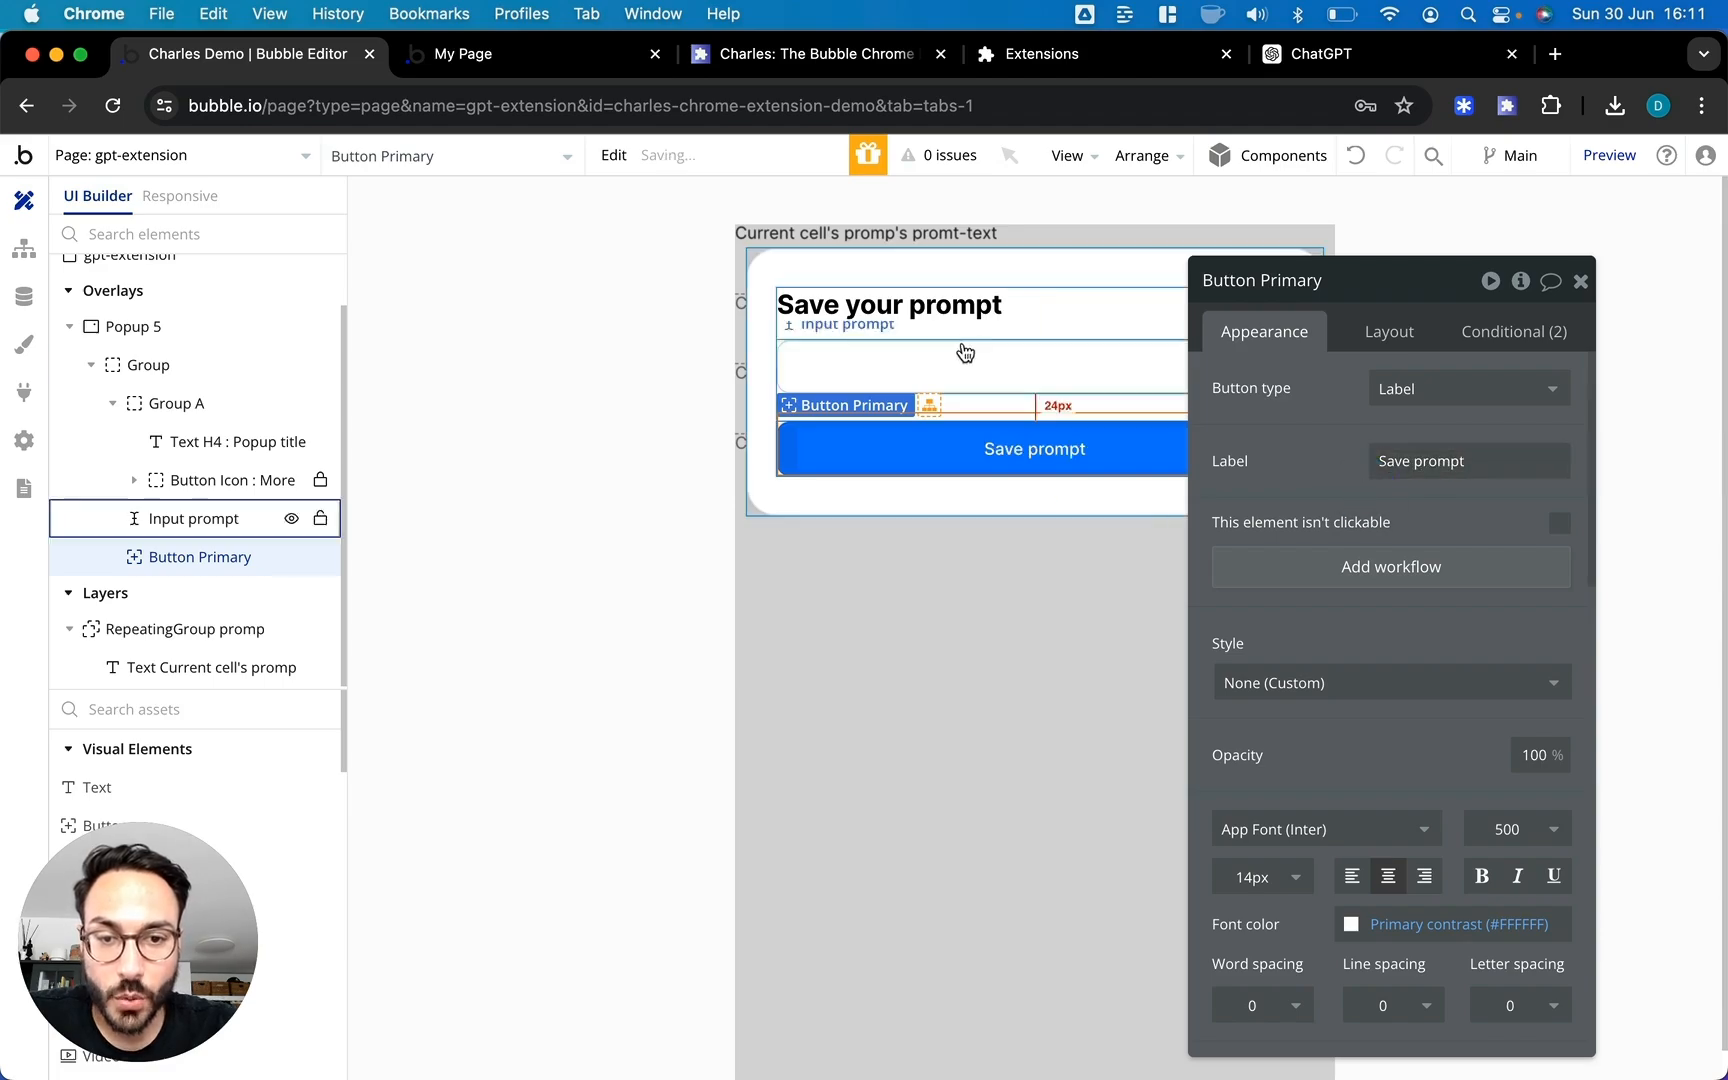
Add a workflow to the Save prompt button with a Create a new thing action of type promp
click(1367, 589)
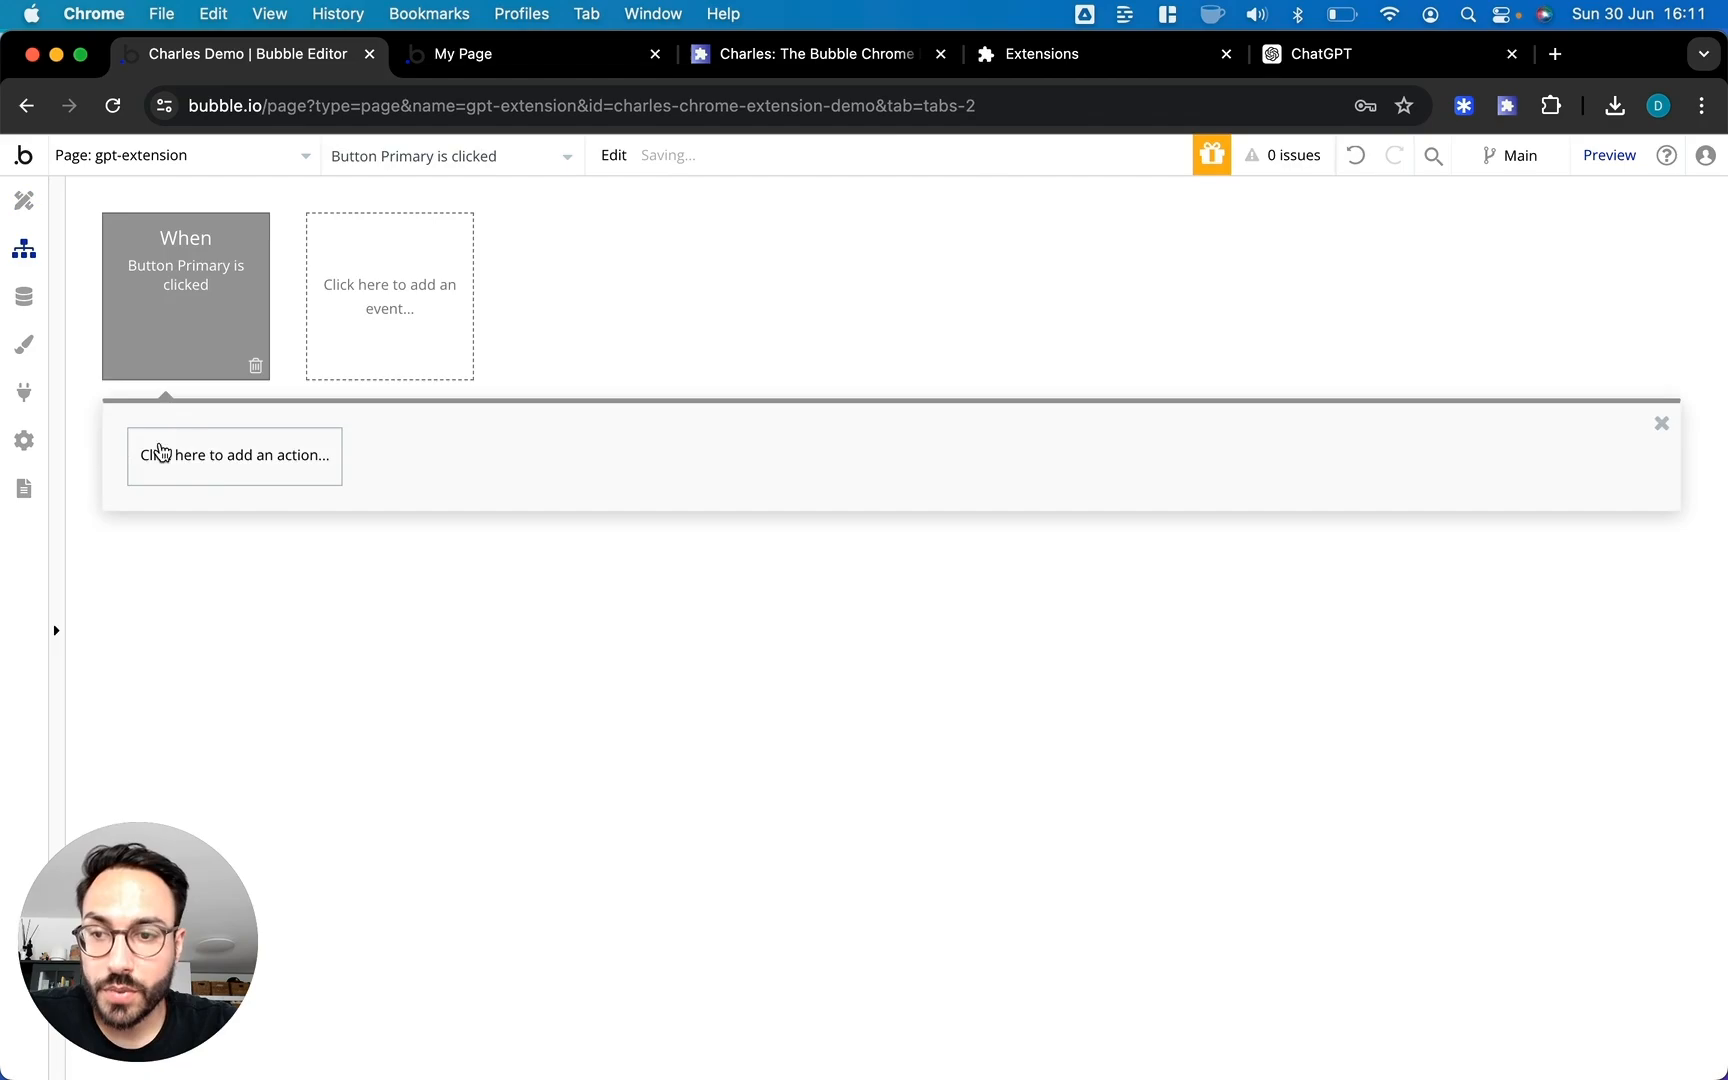
click(175, 462)
text(crat)
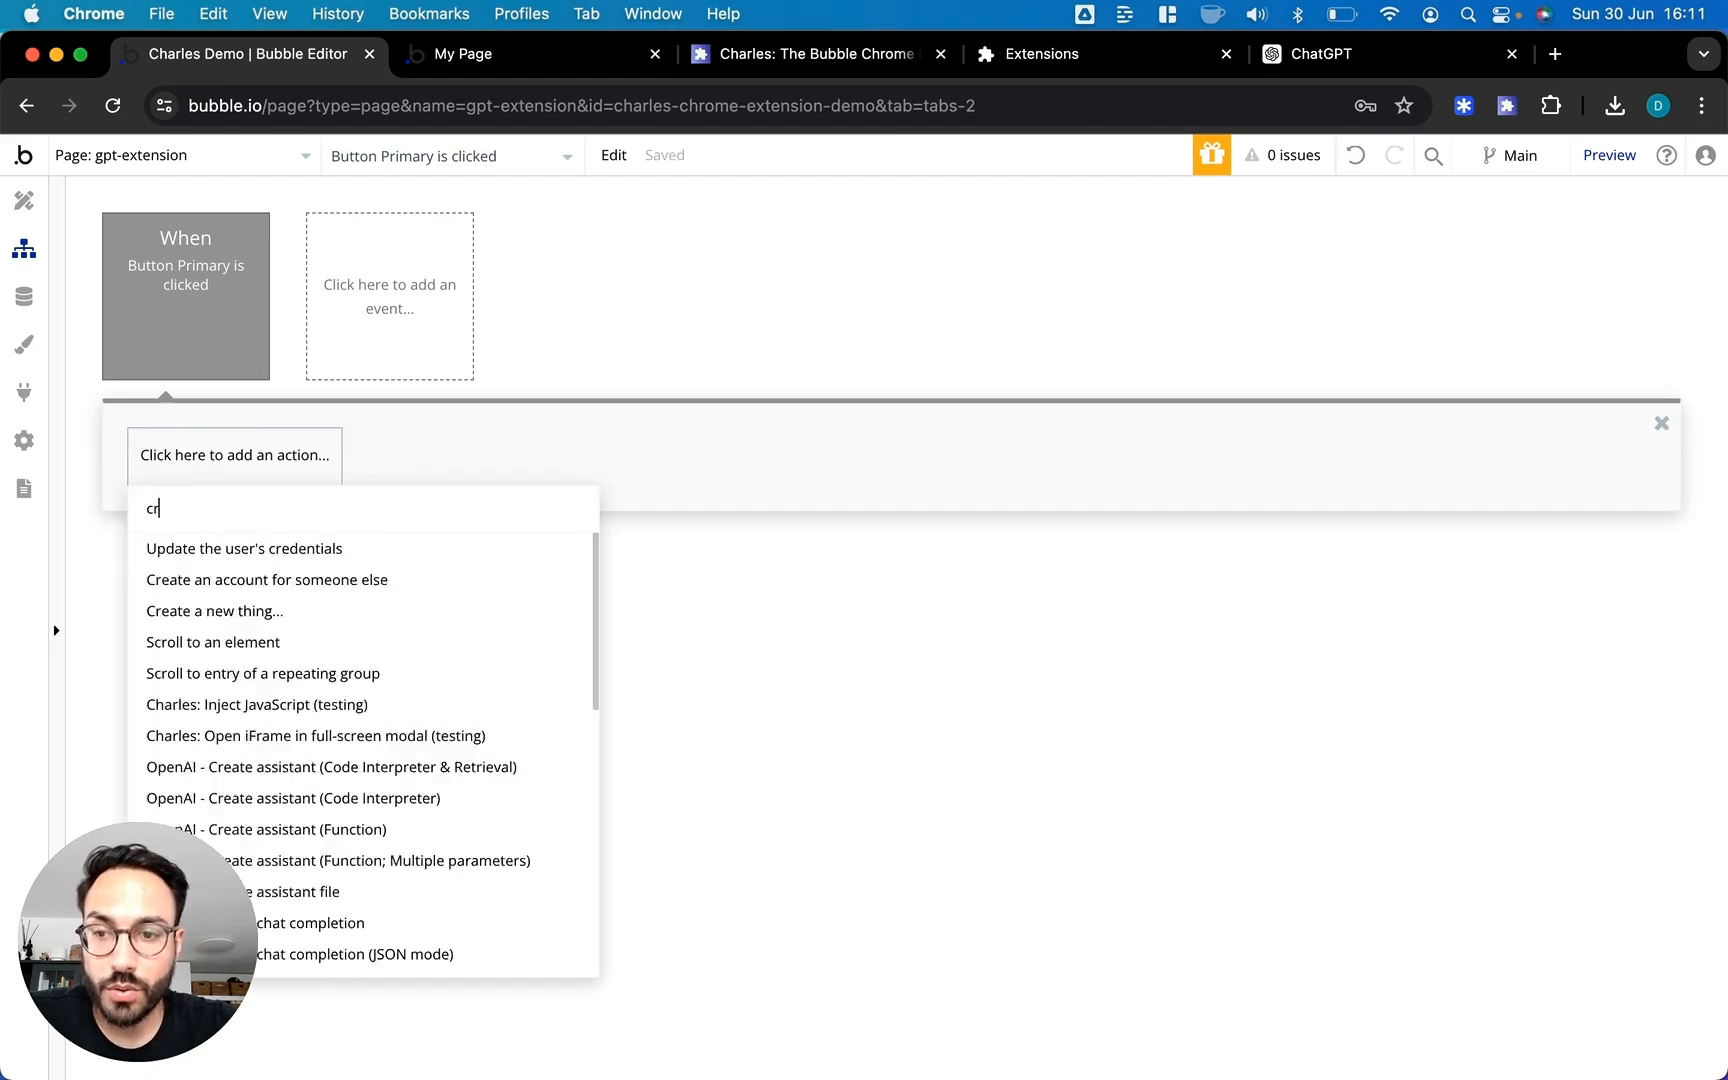
key(BackSpace)
key(BackSpace)
text(eat)
click(256, 577)
click(1465, 338)
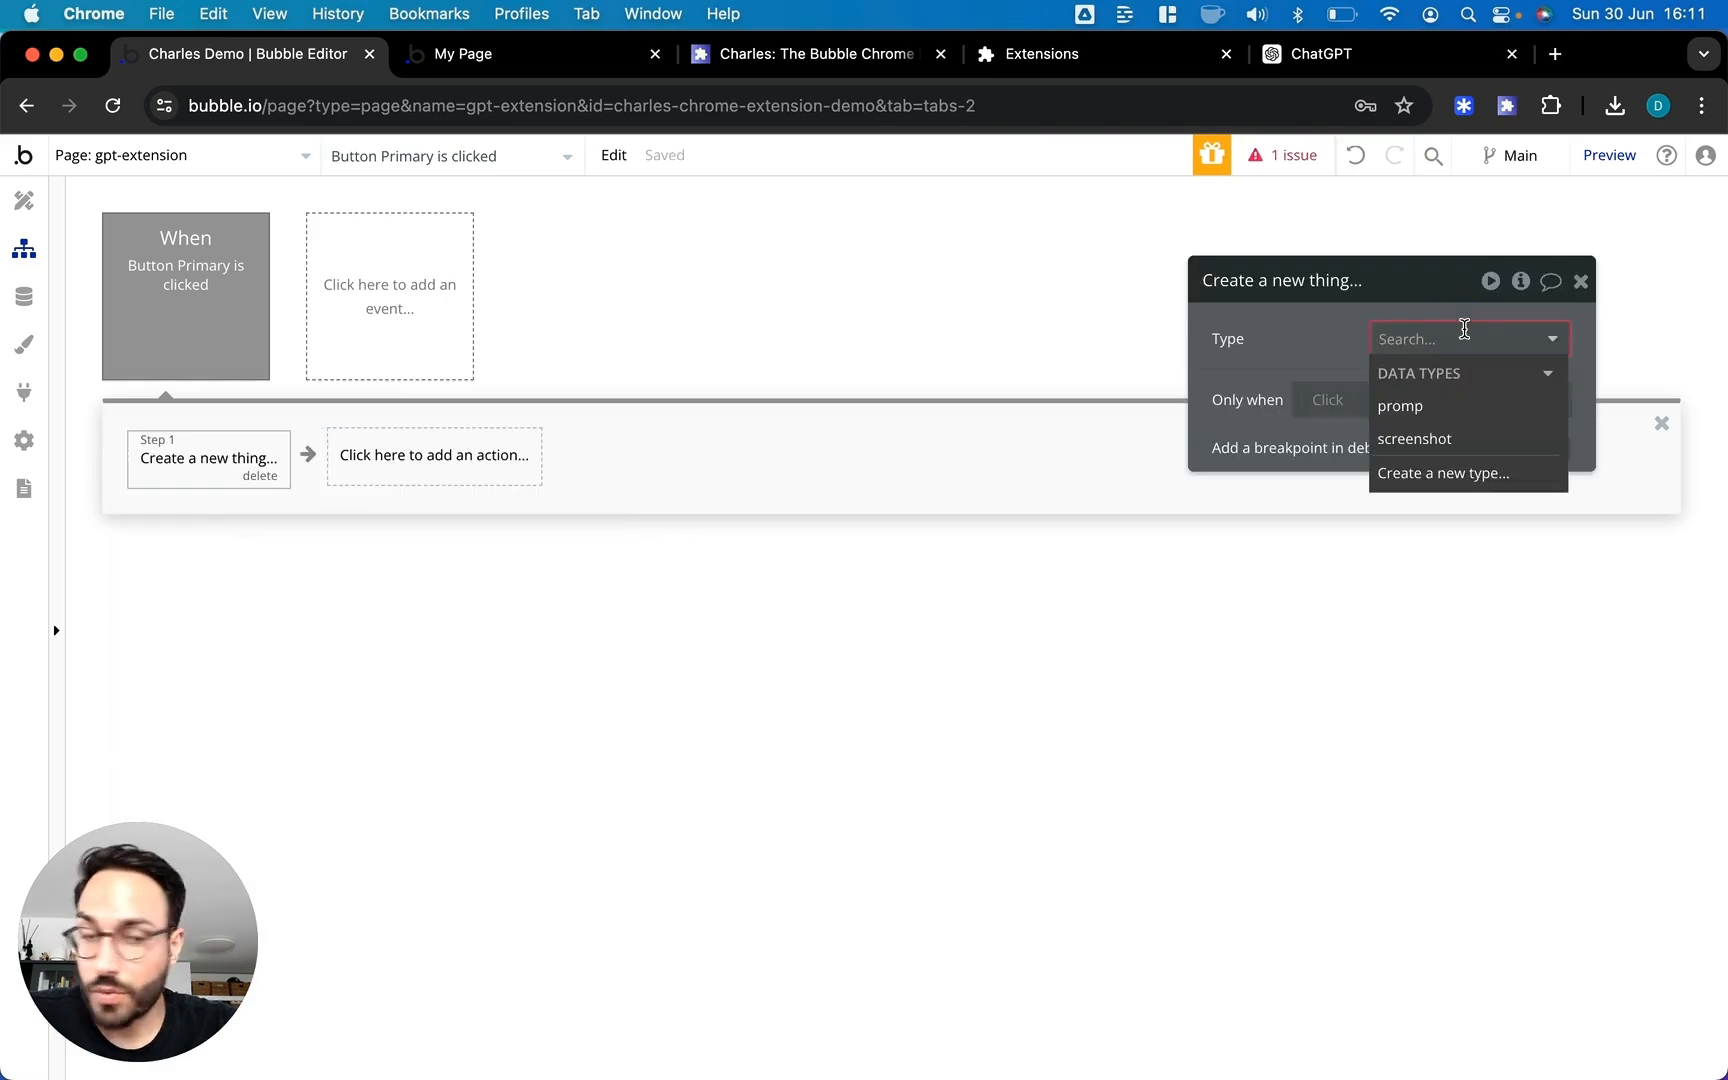
click(1448, 405)
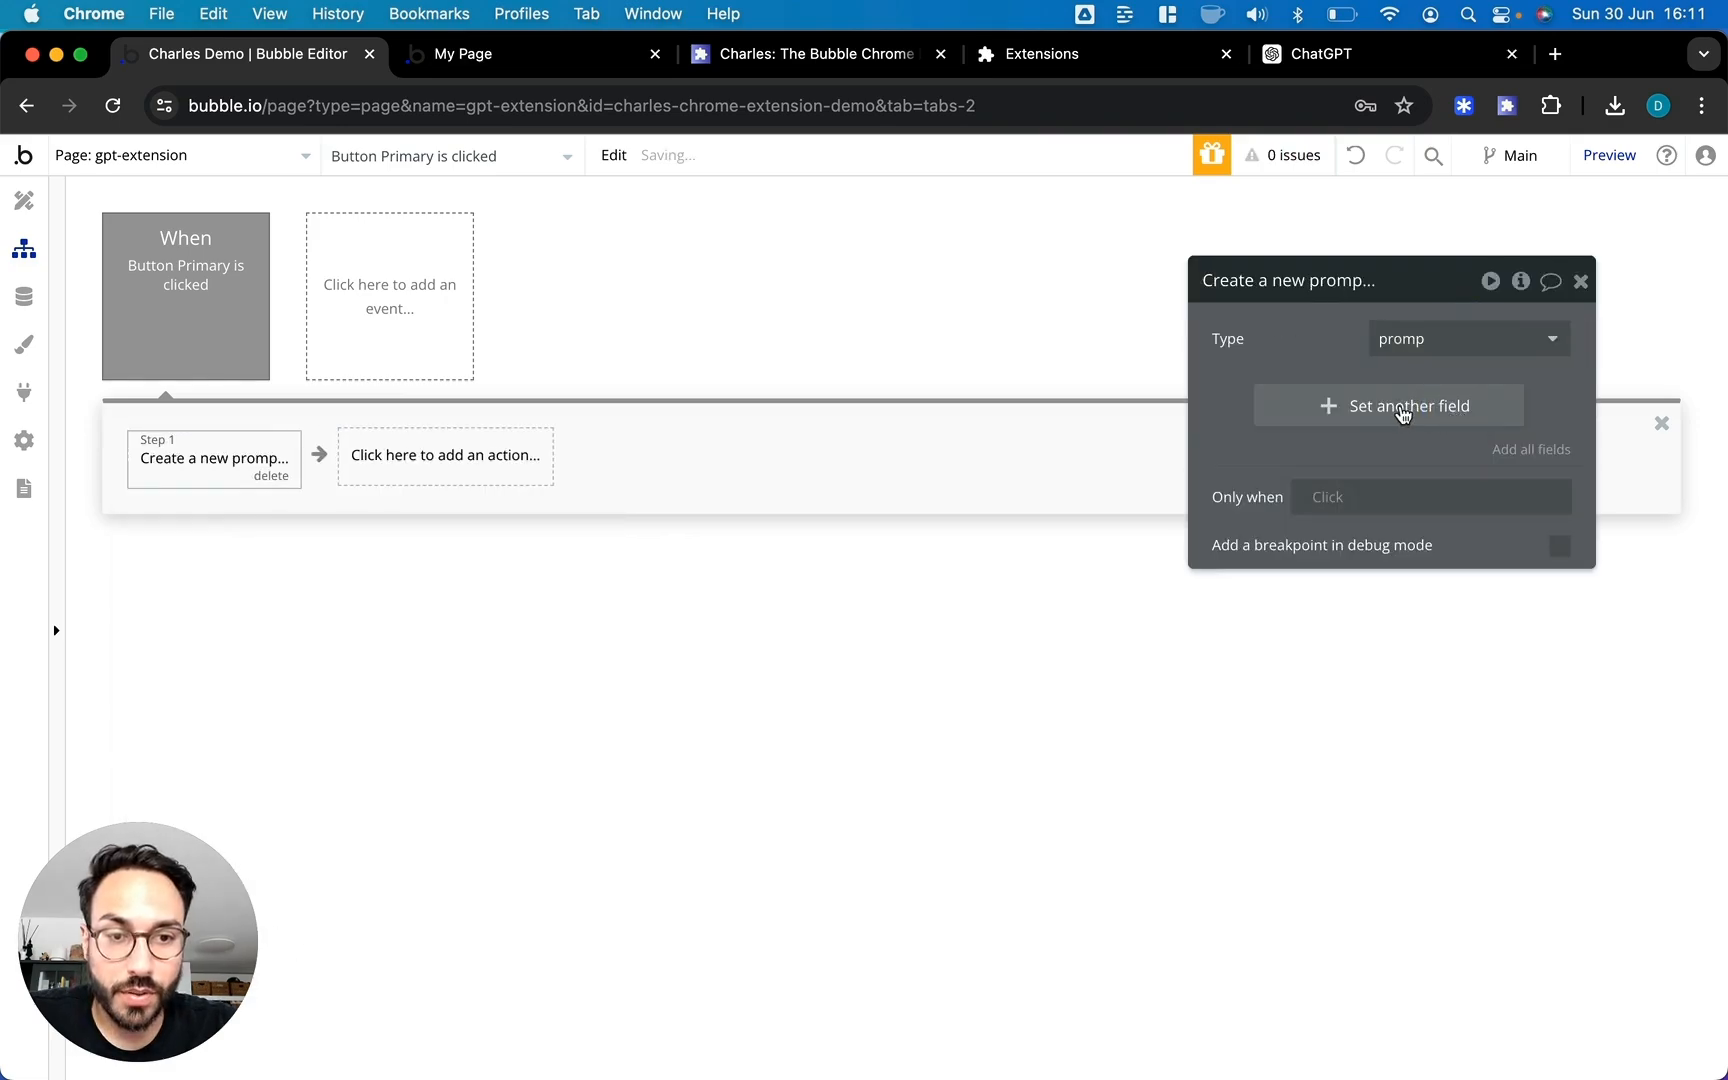
Set the new promp's promt-text field to Input prompt's value
click(1393, 410)
click(1270, 424)
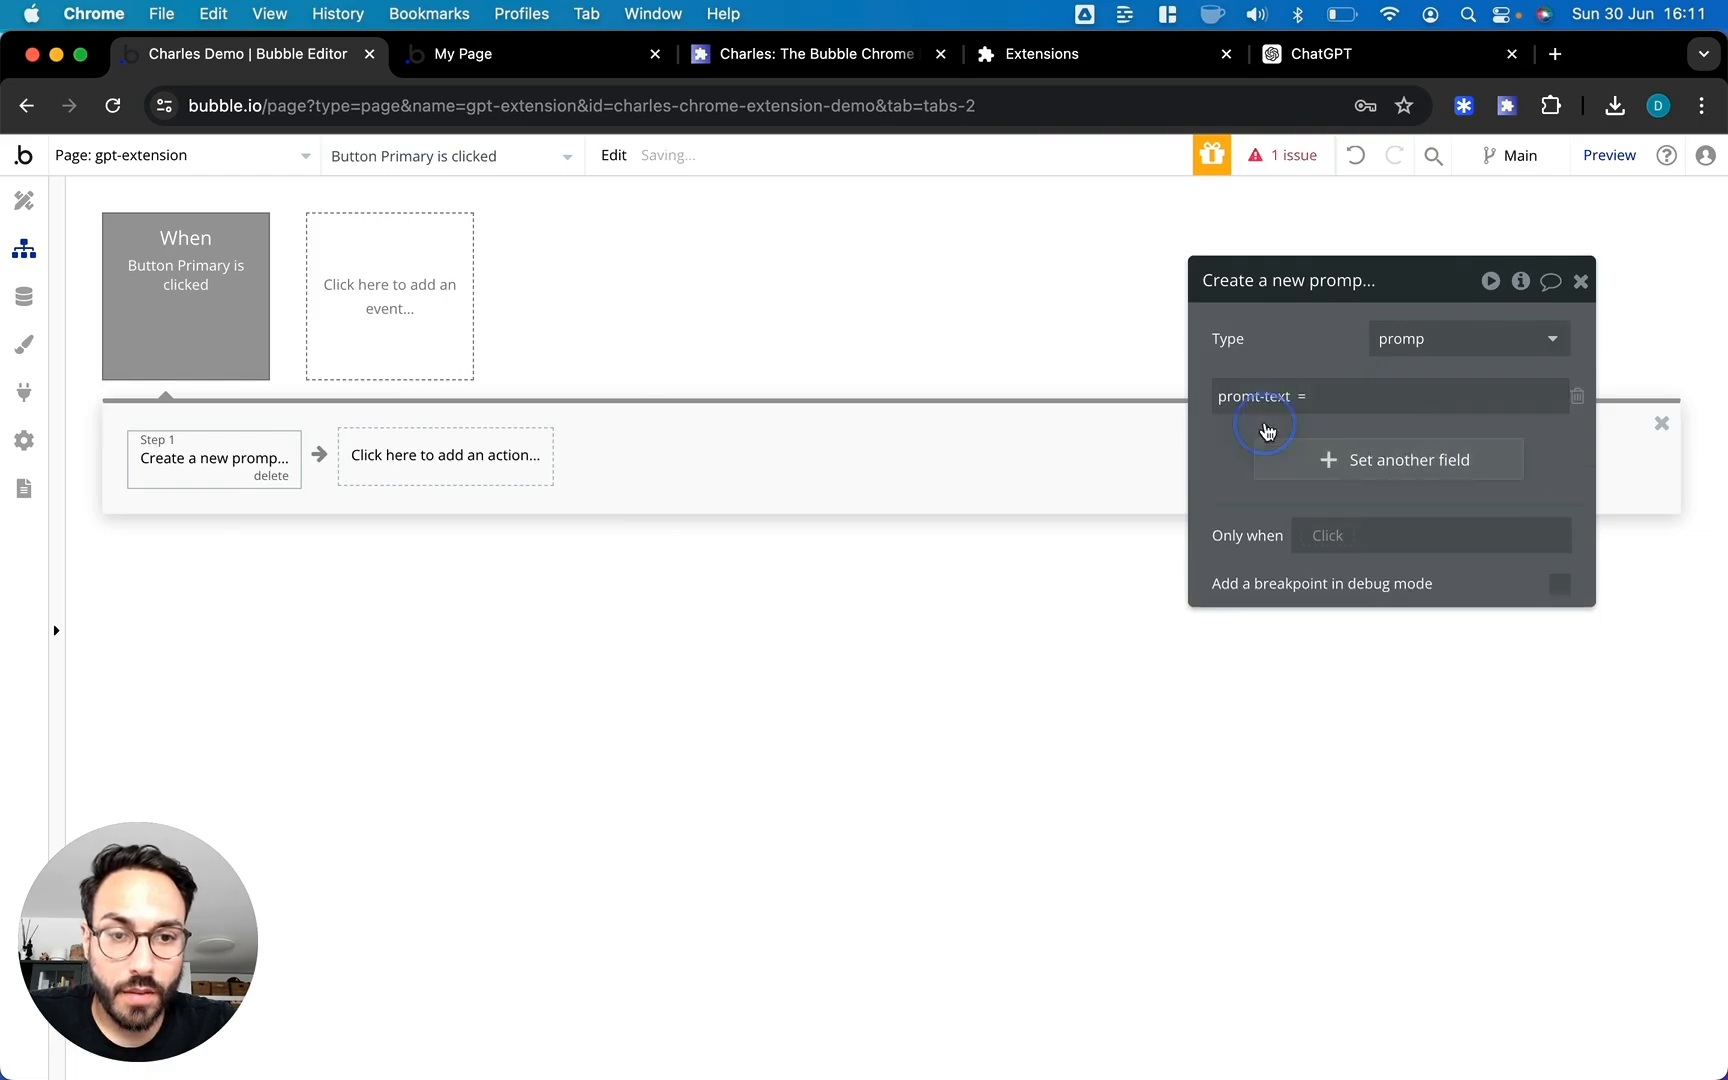
click(1337, 398)
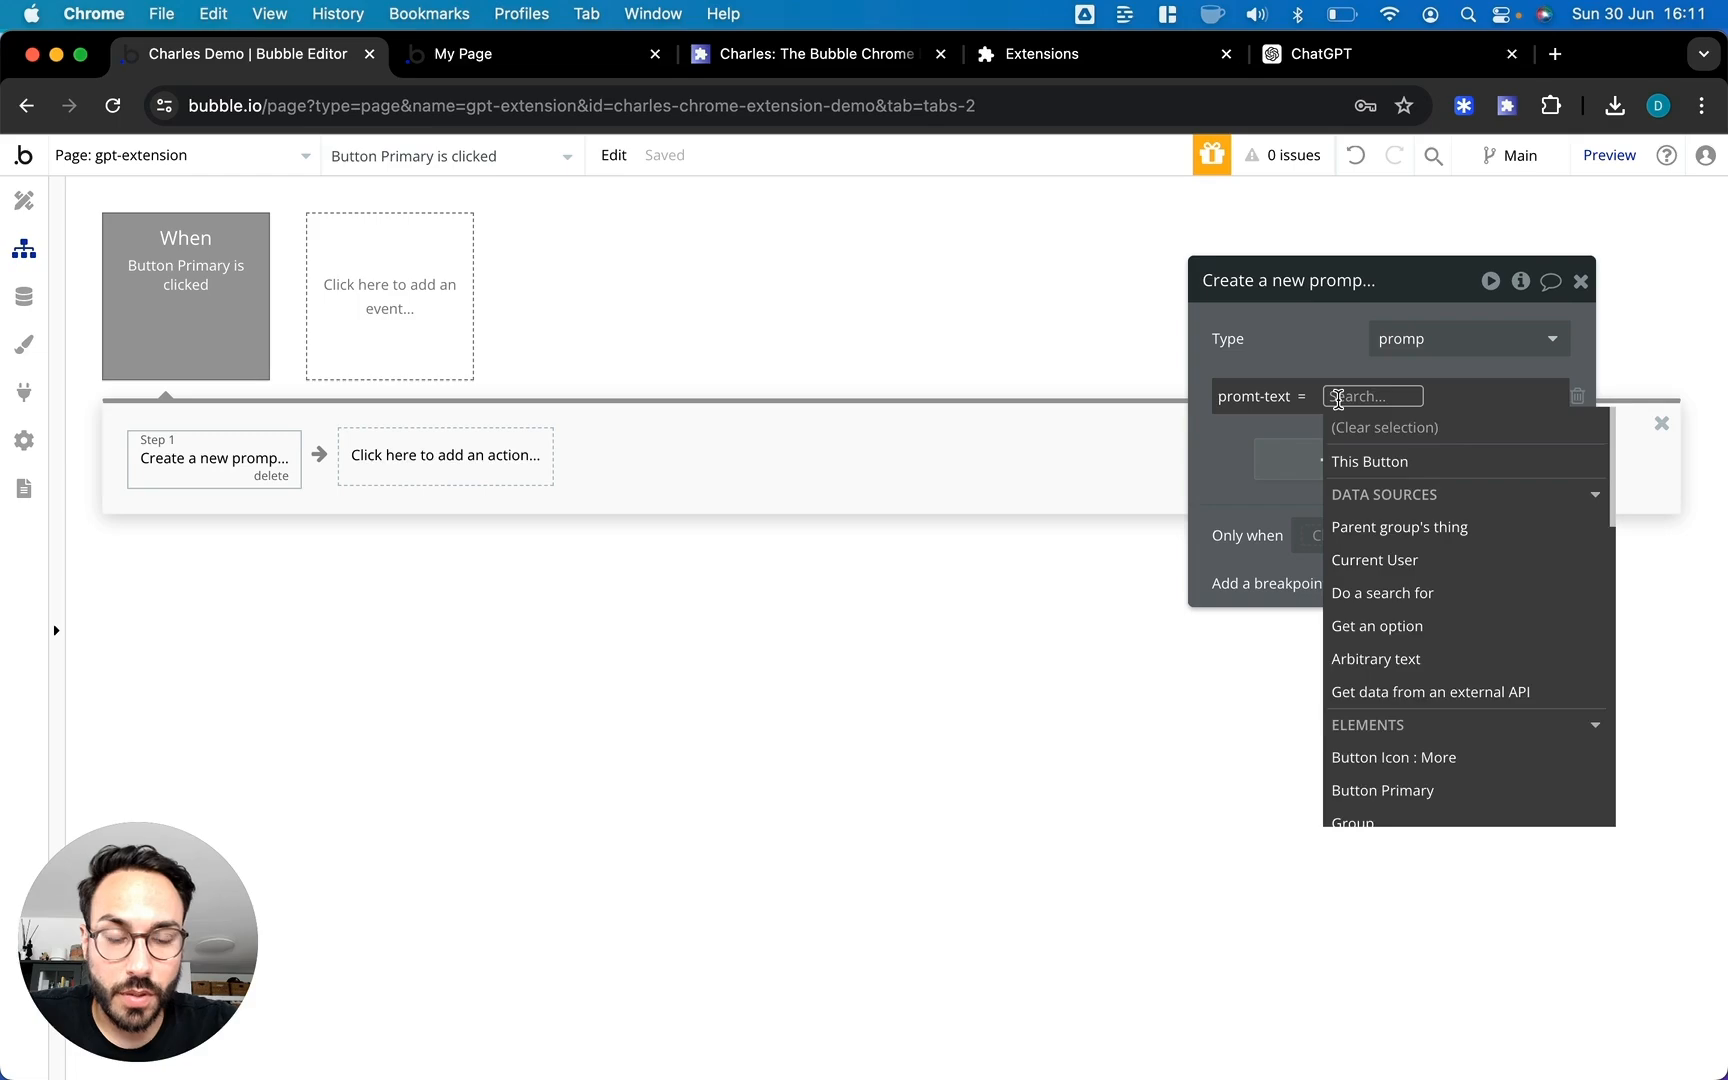
text(in)
click(1380, 524)
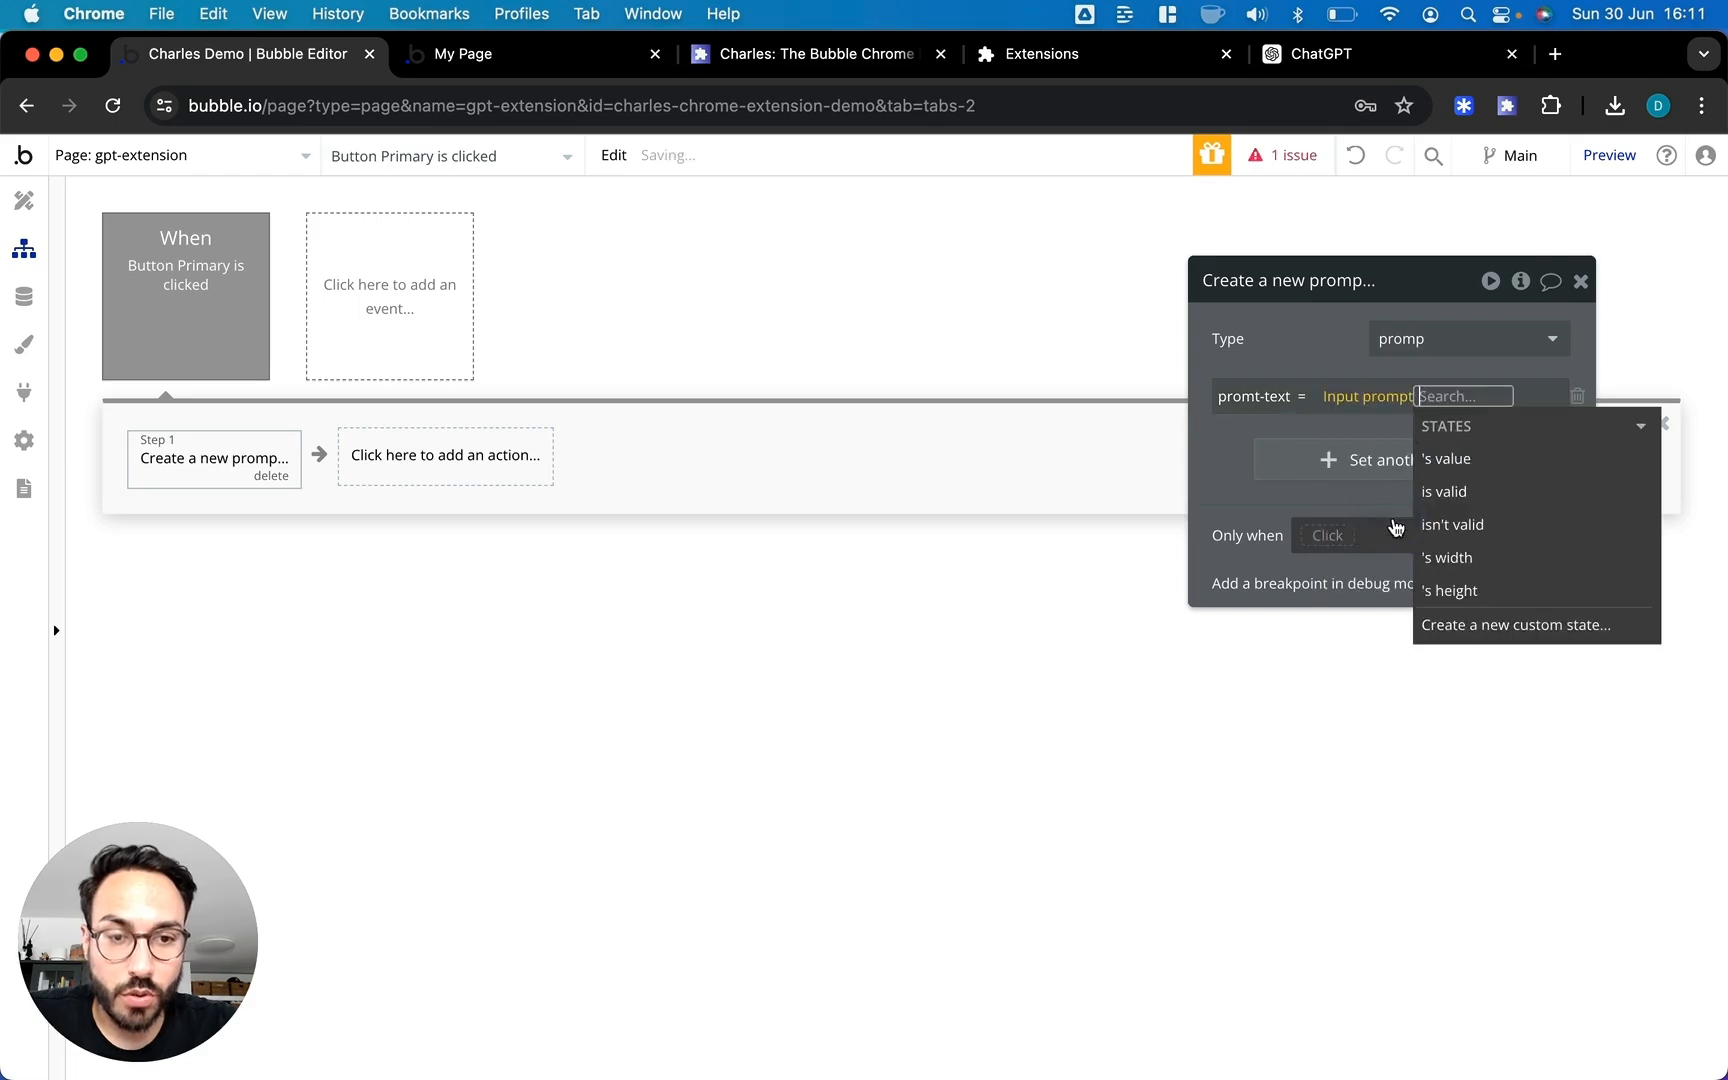
click(1477, 458)
click(1234, 425)
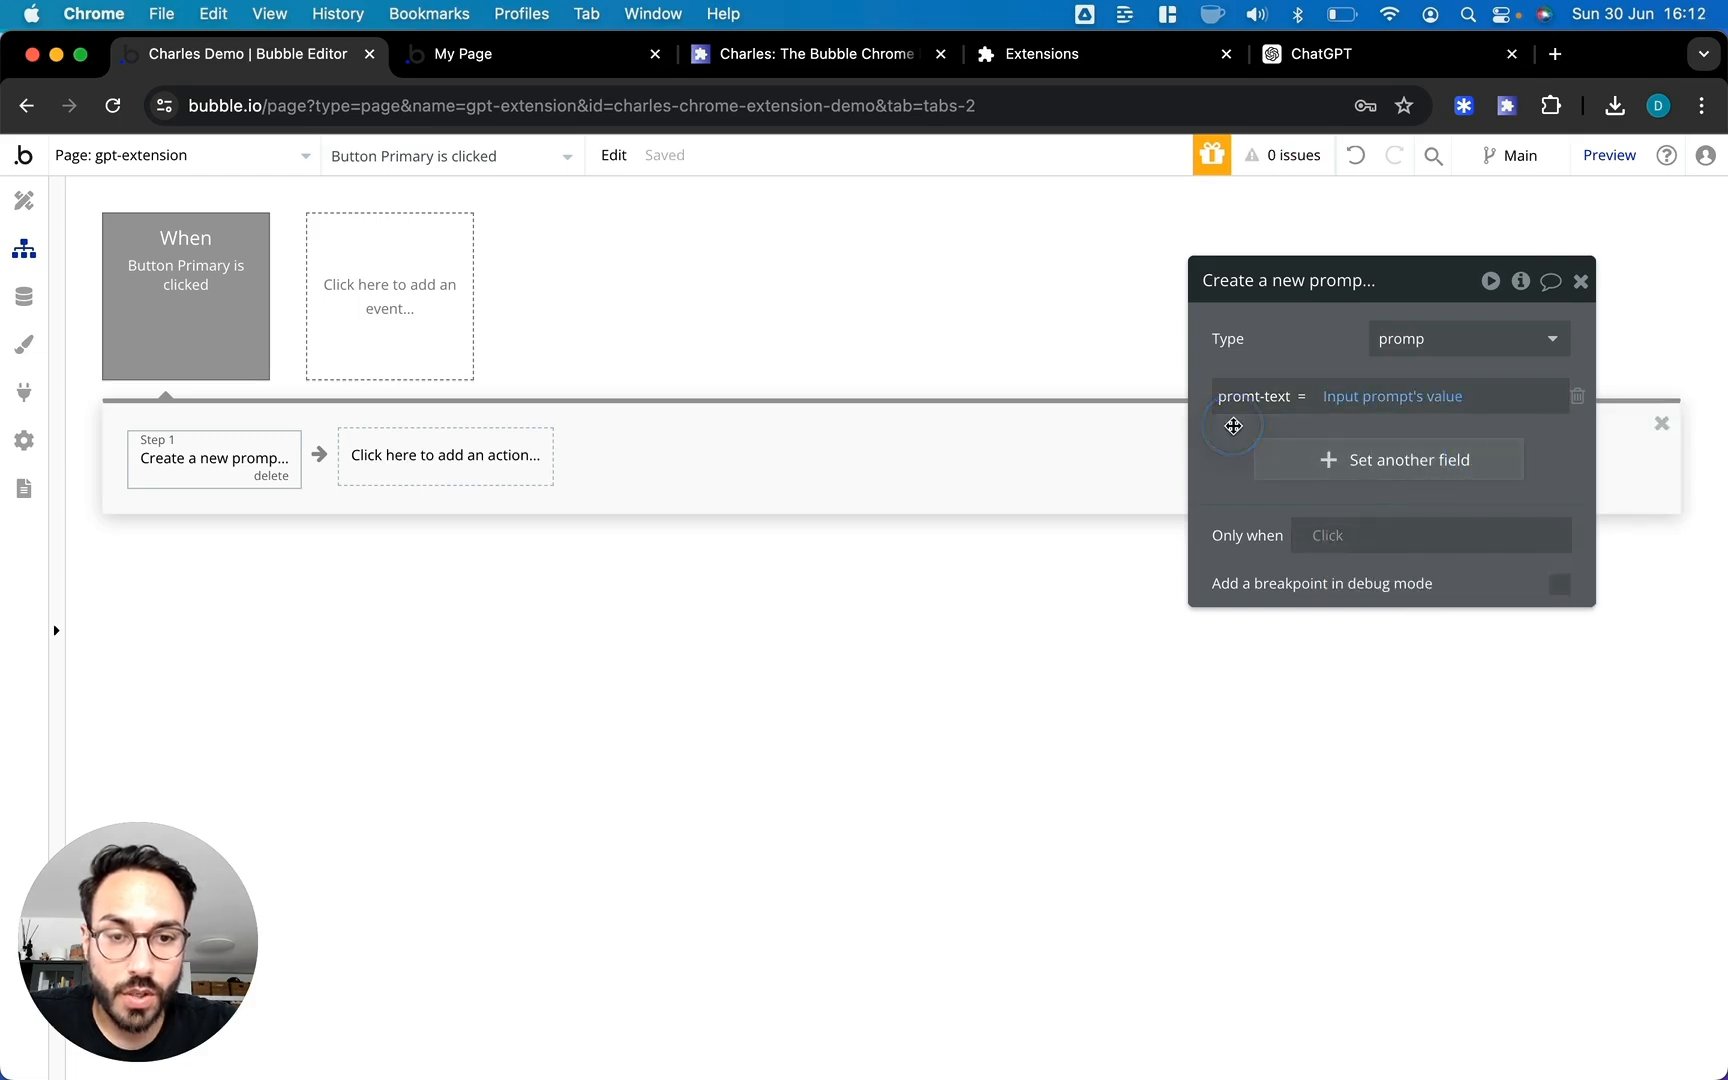
Add a Reset relevant inputs action after the promp creation step
click(426, 467)
text(c)
click(444, 528)
Add a Hide an element action as the workflow's third step, targeting Popup 5
click(598, 463)
text(hid)
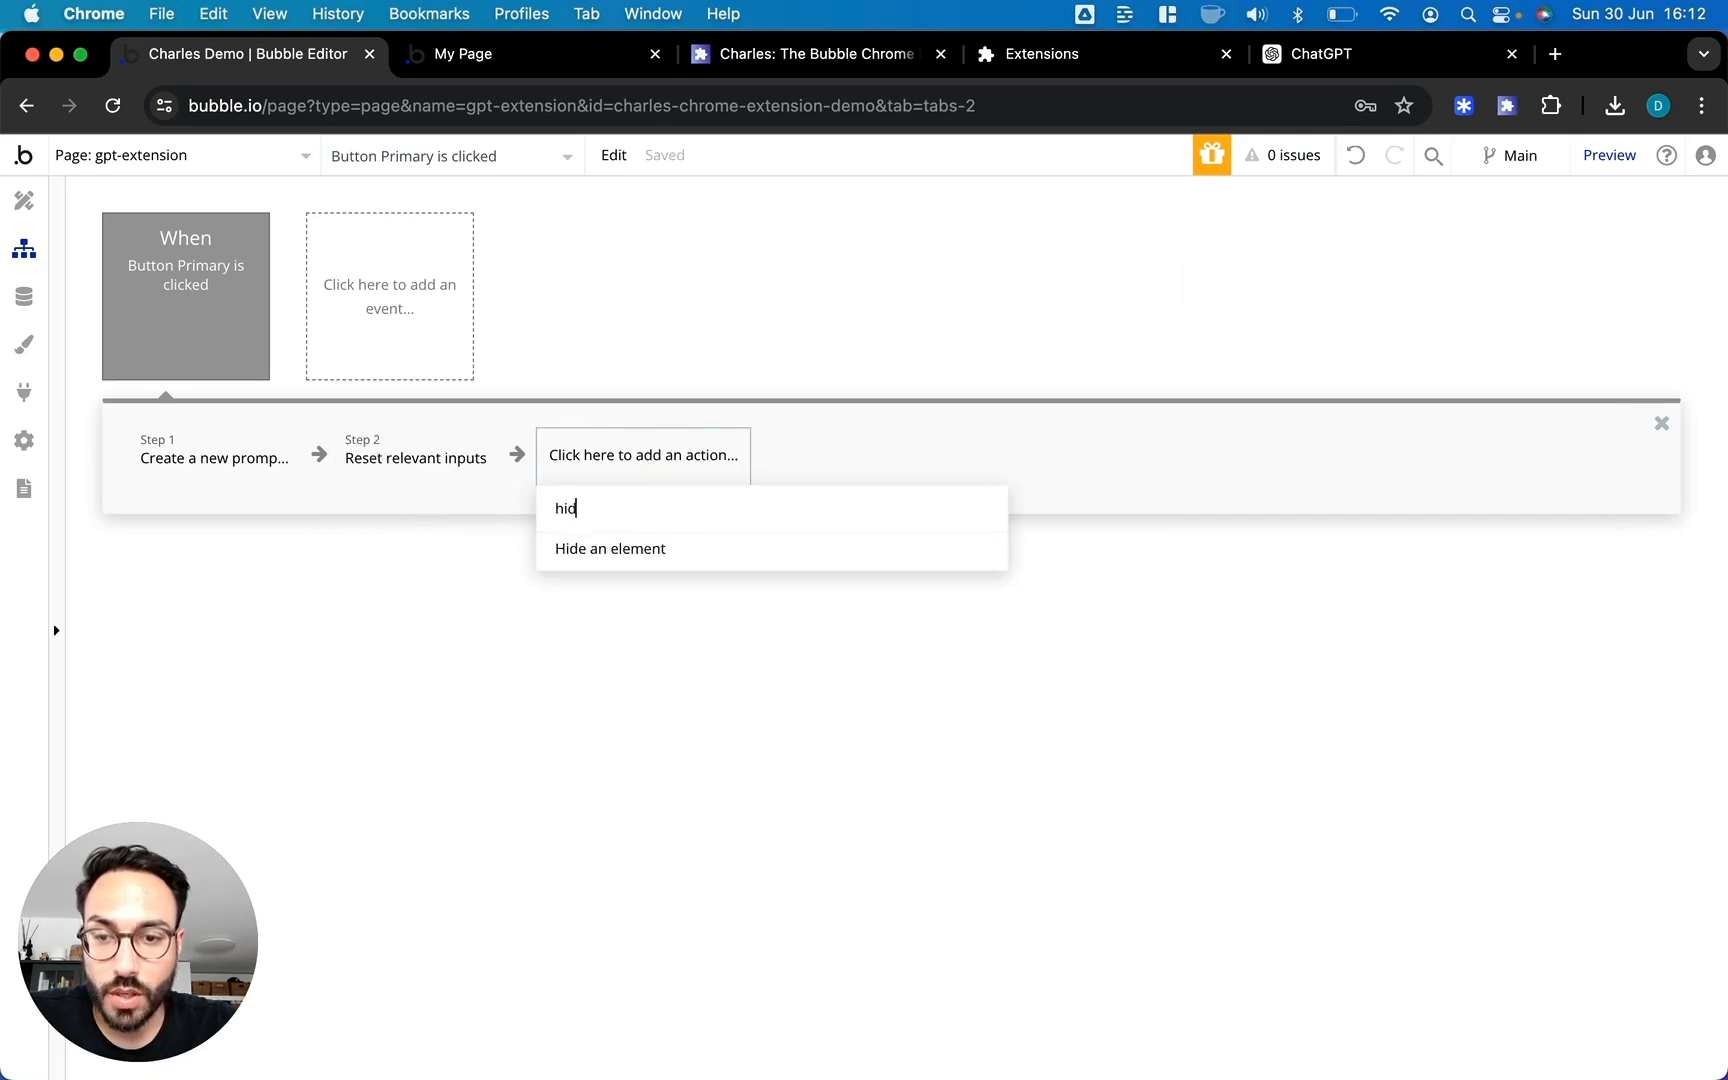
click(634, 543)
click(1366, 337)
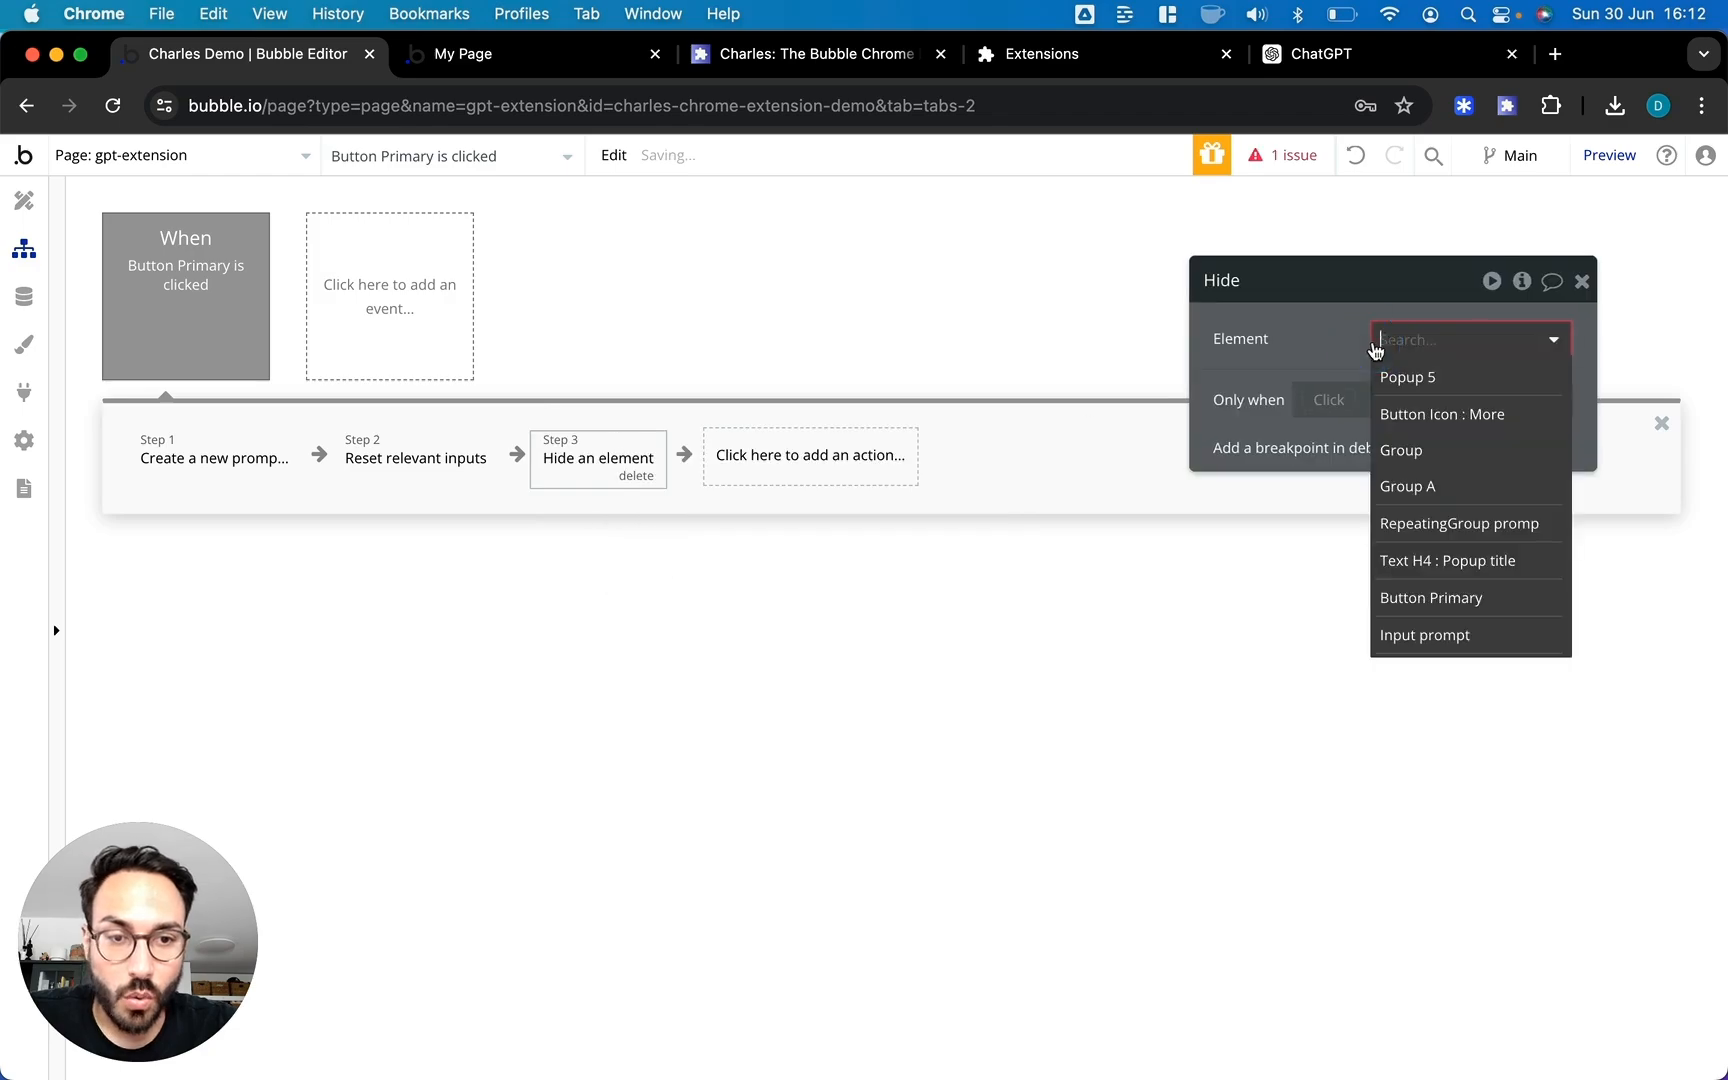
click(1437, 374)
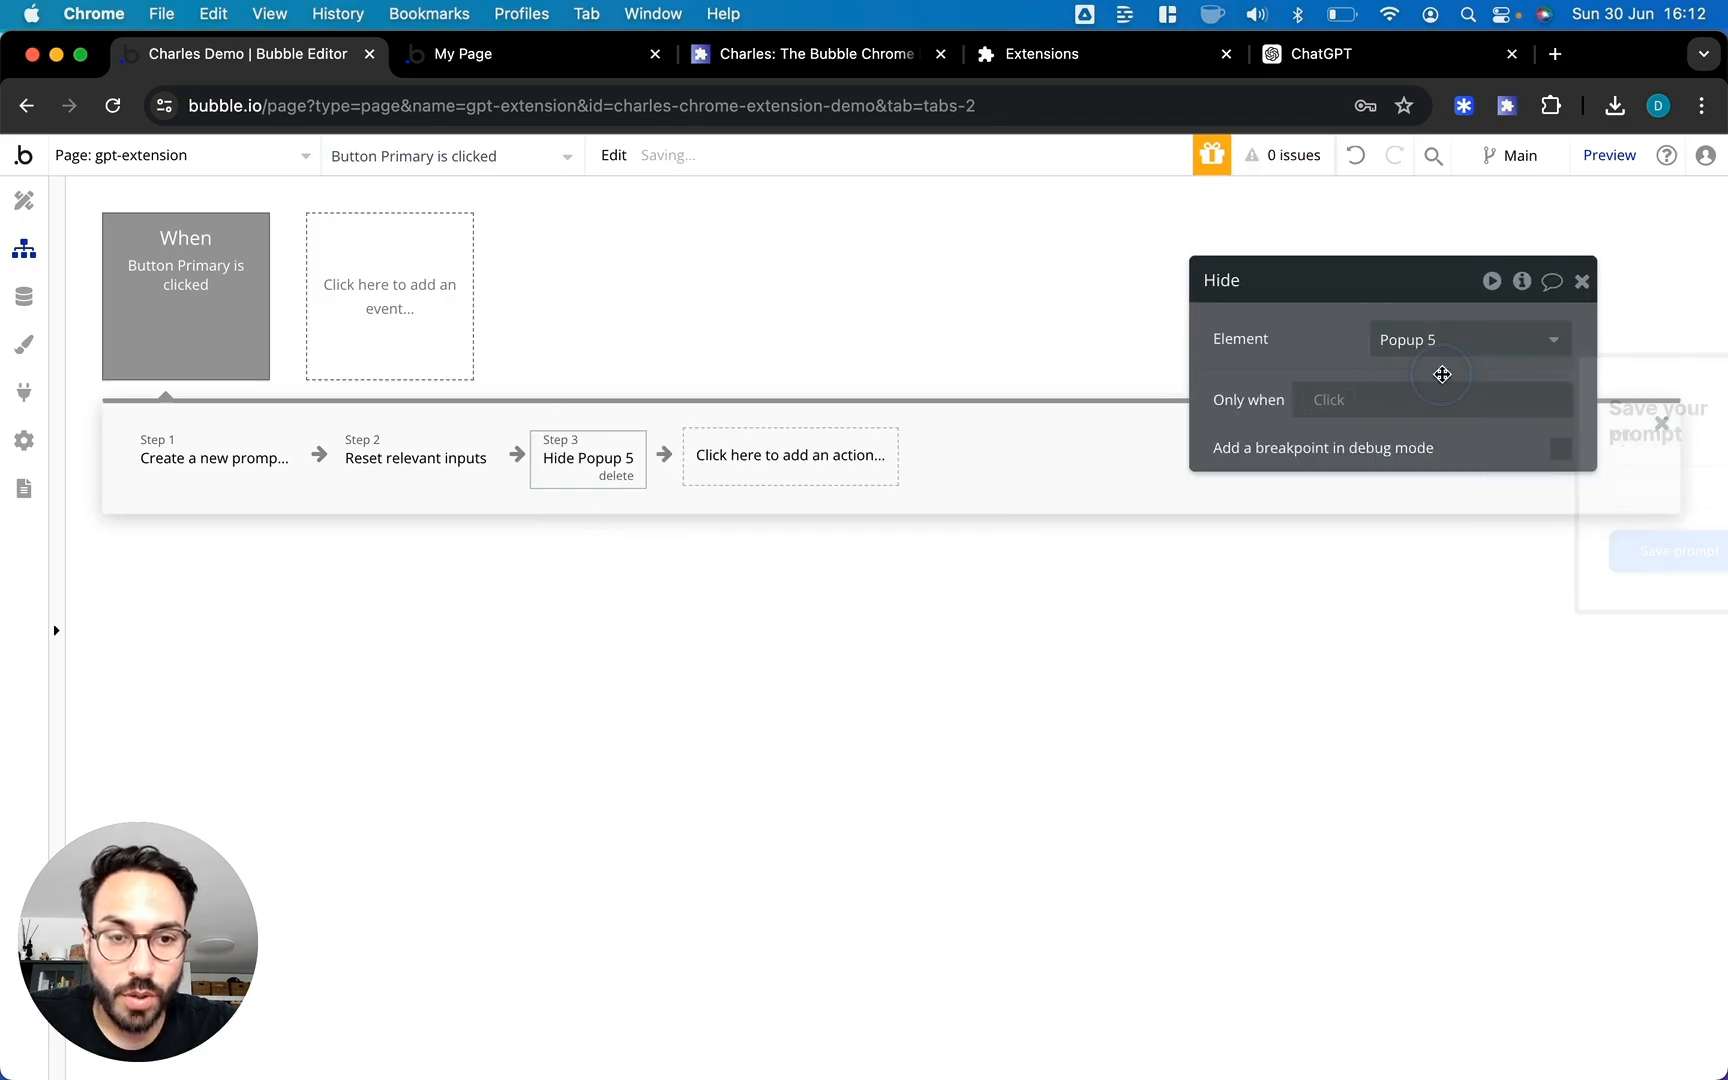
Return to the page design, check the extension popup, and place a button labelled "Save new prompt" below the repeating group
click(22, 203)
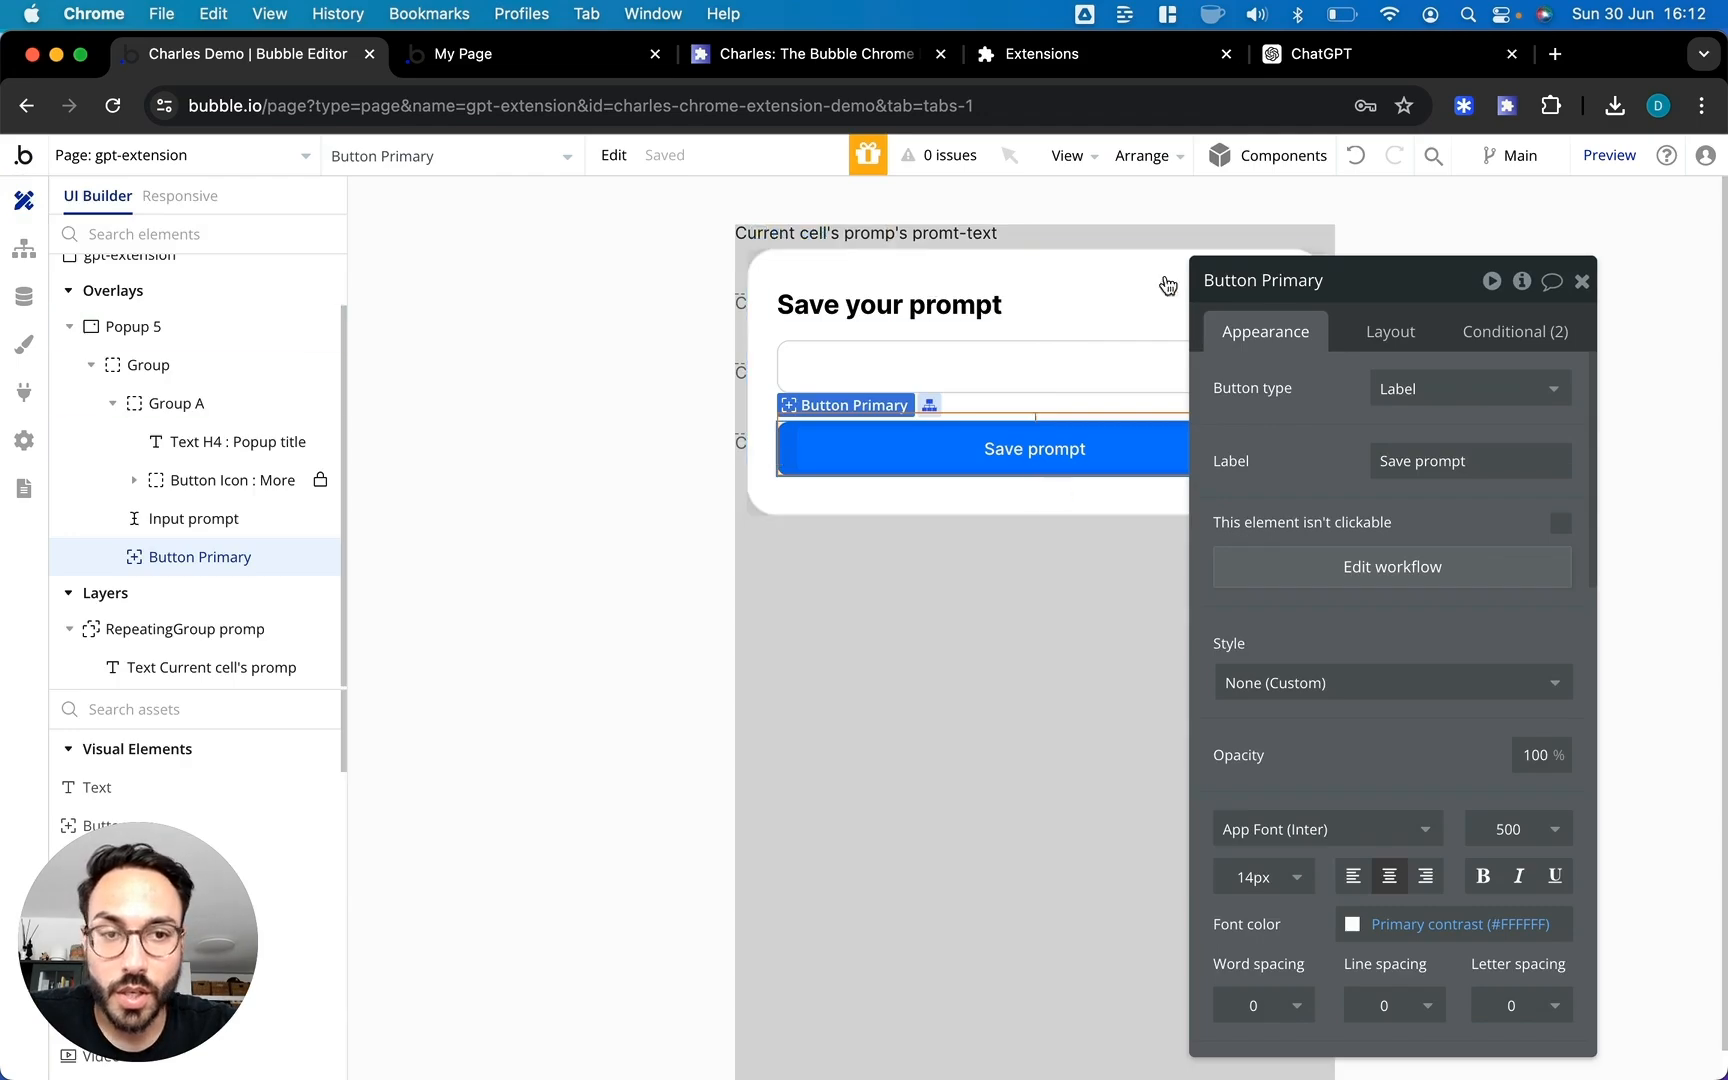
click(1505, 107)
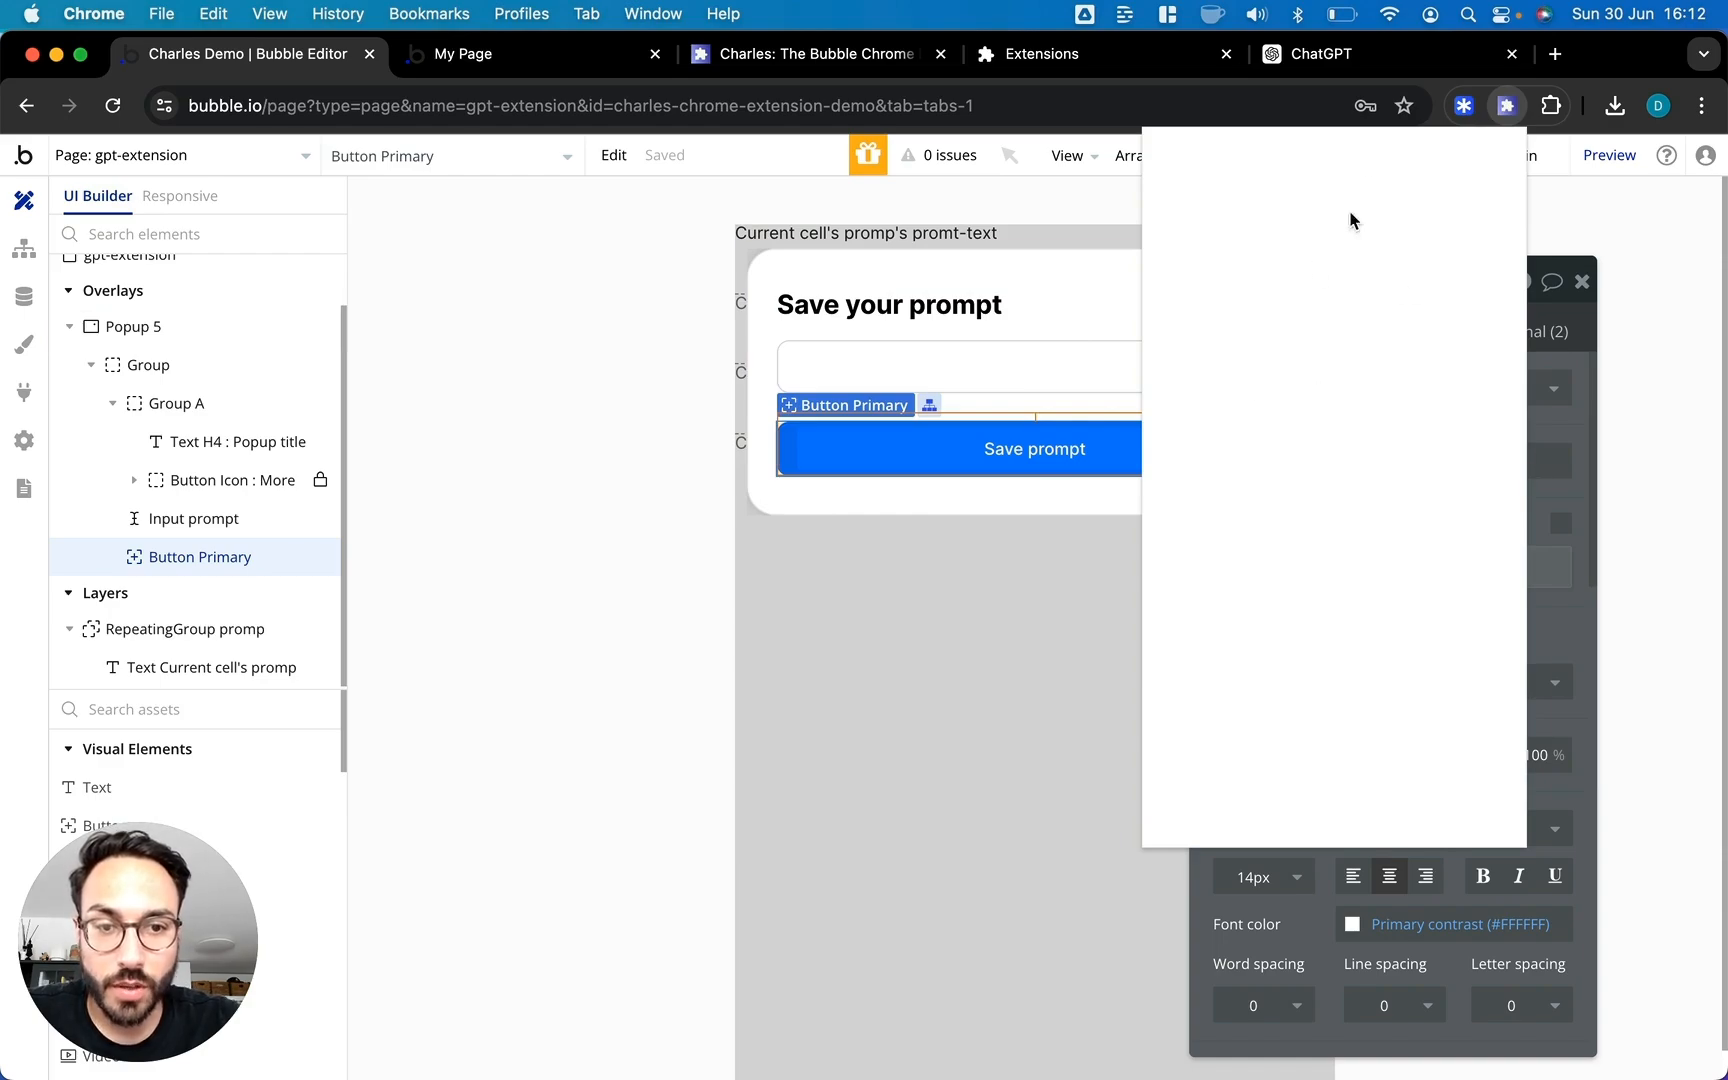
click(189, 711)
drag(92, 824, 838, 552)
text(Save new prompt)
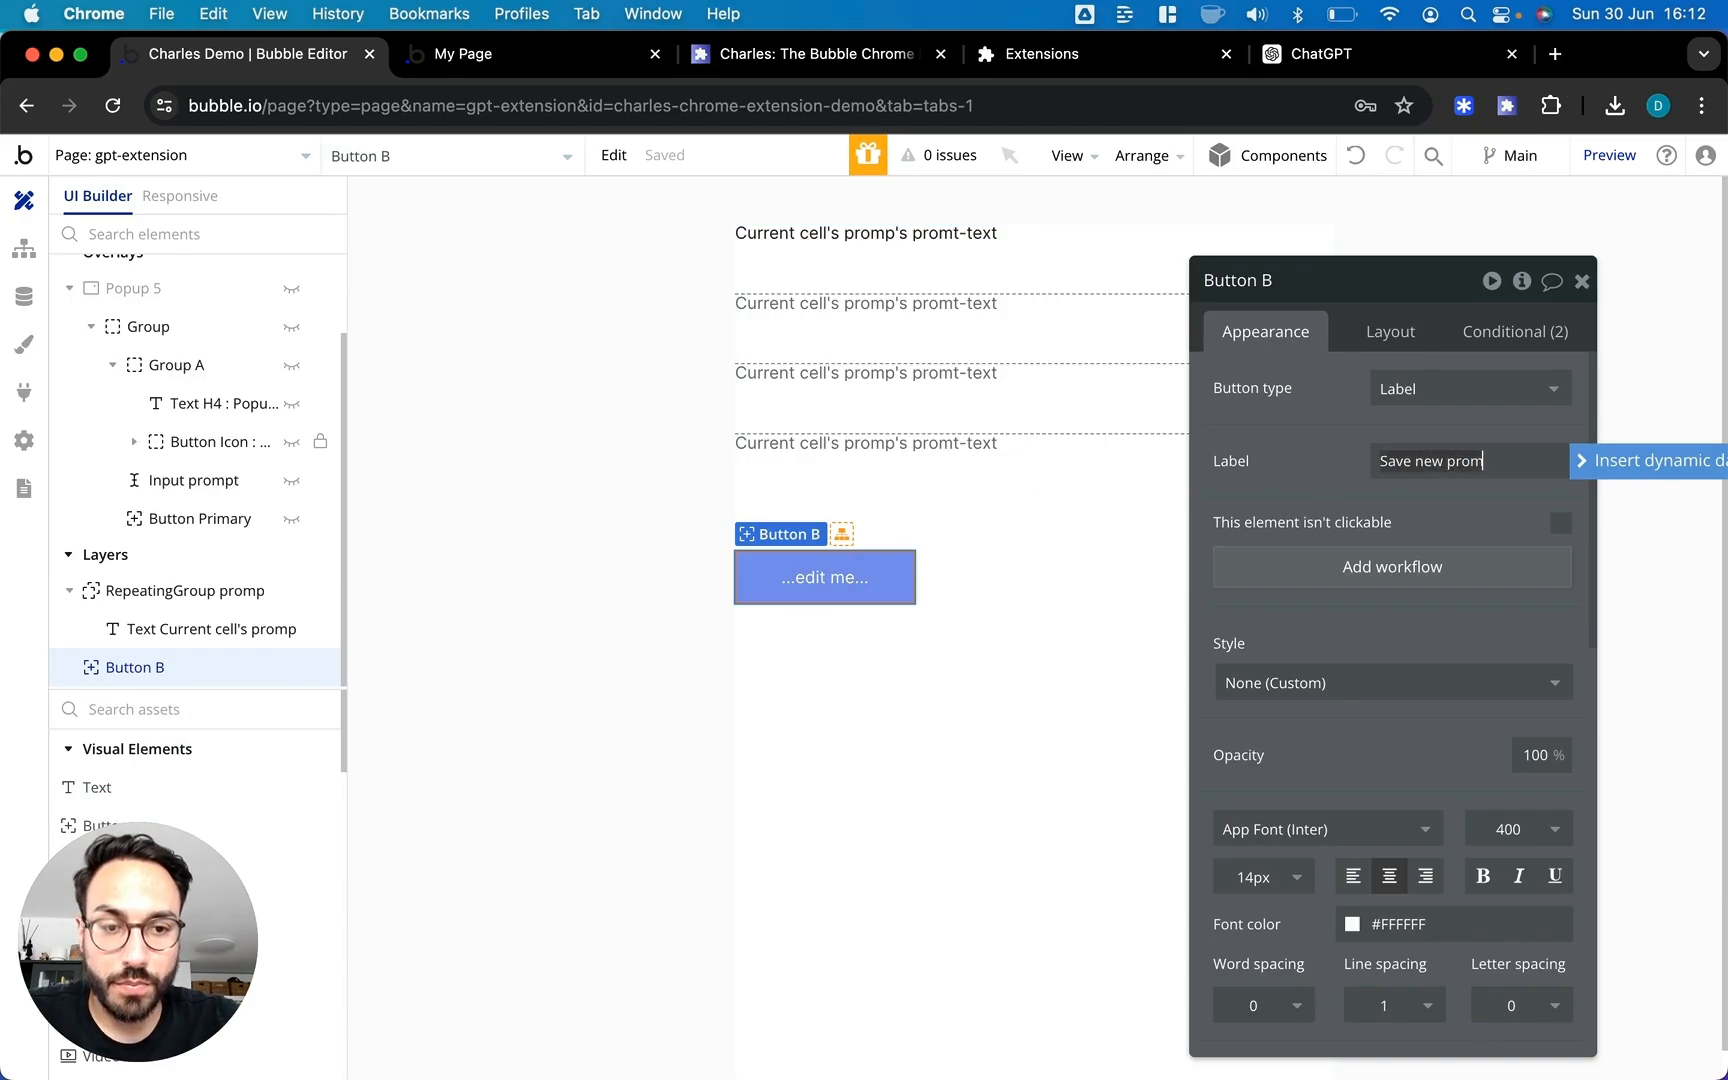
Create a workflow for the Save new prompt button that shows Popup 5
click(1336, 565)
click(200, 453)
text(show)
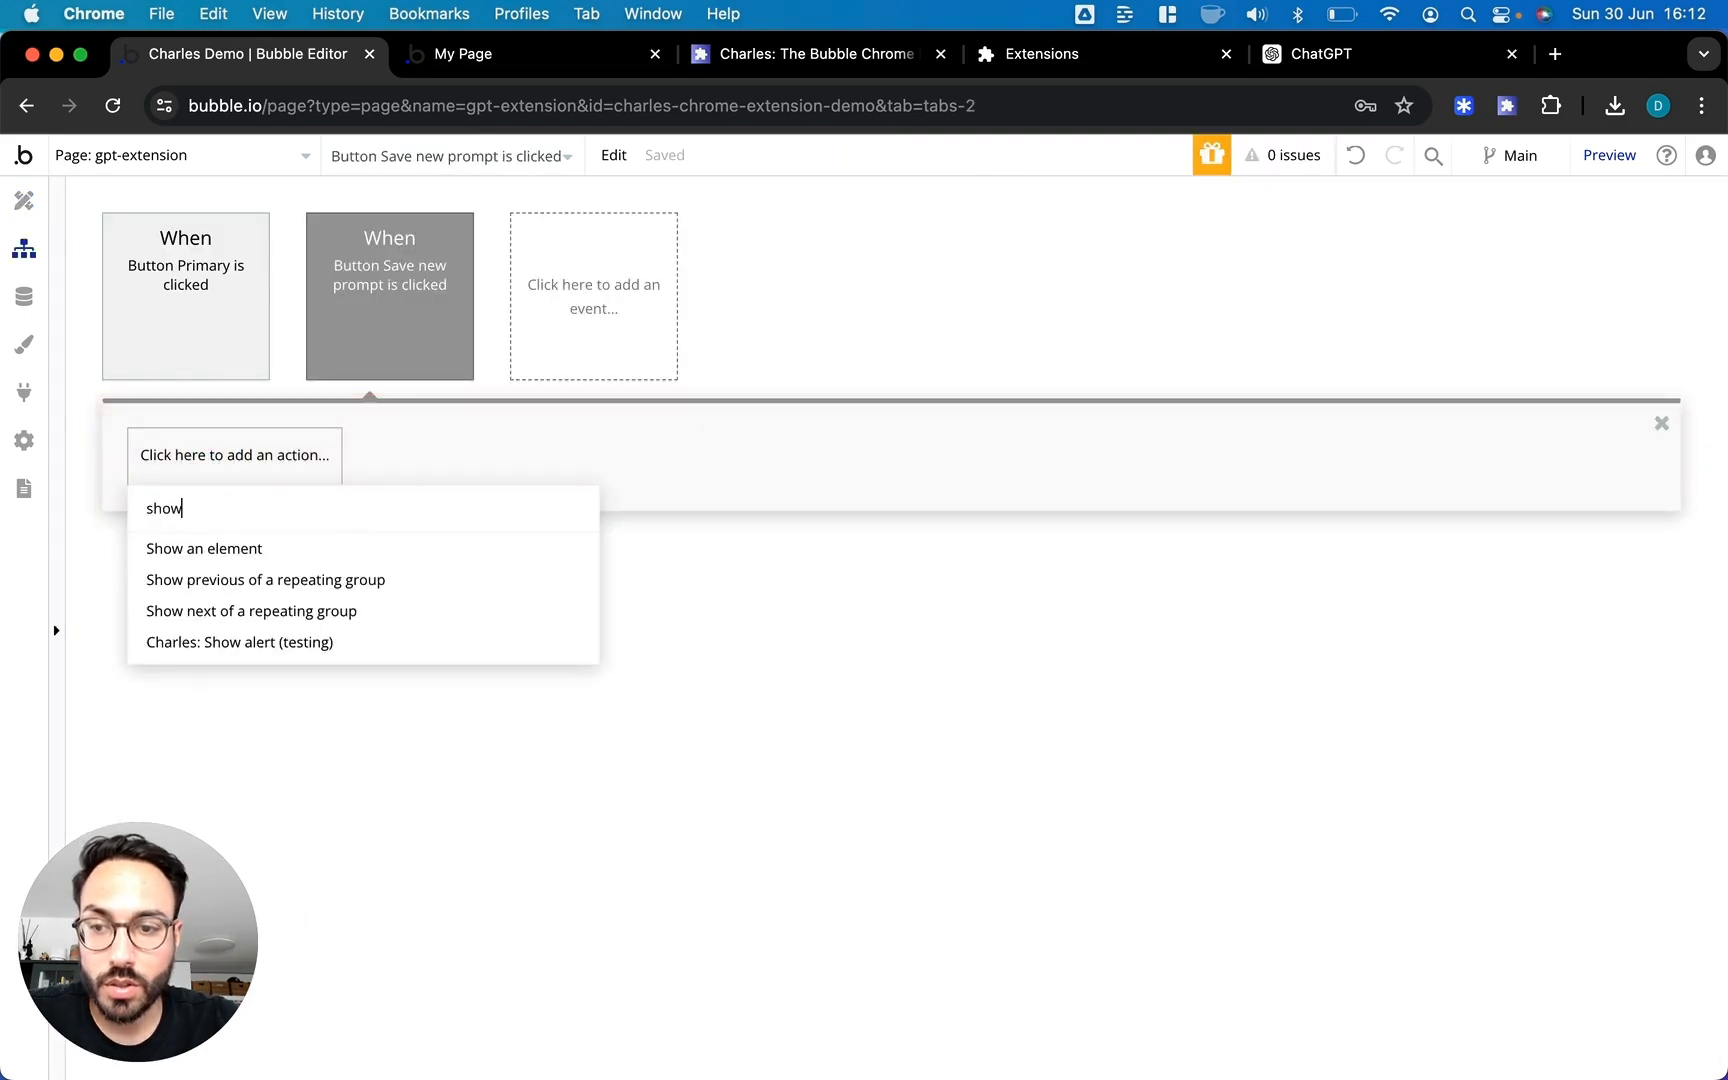
click(220, 548)
click(1540, 339)
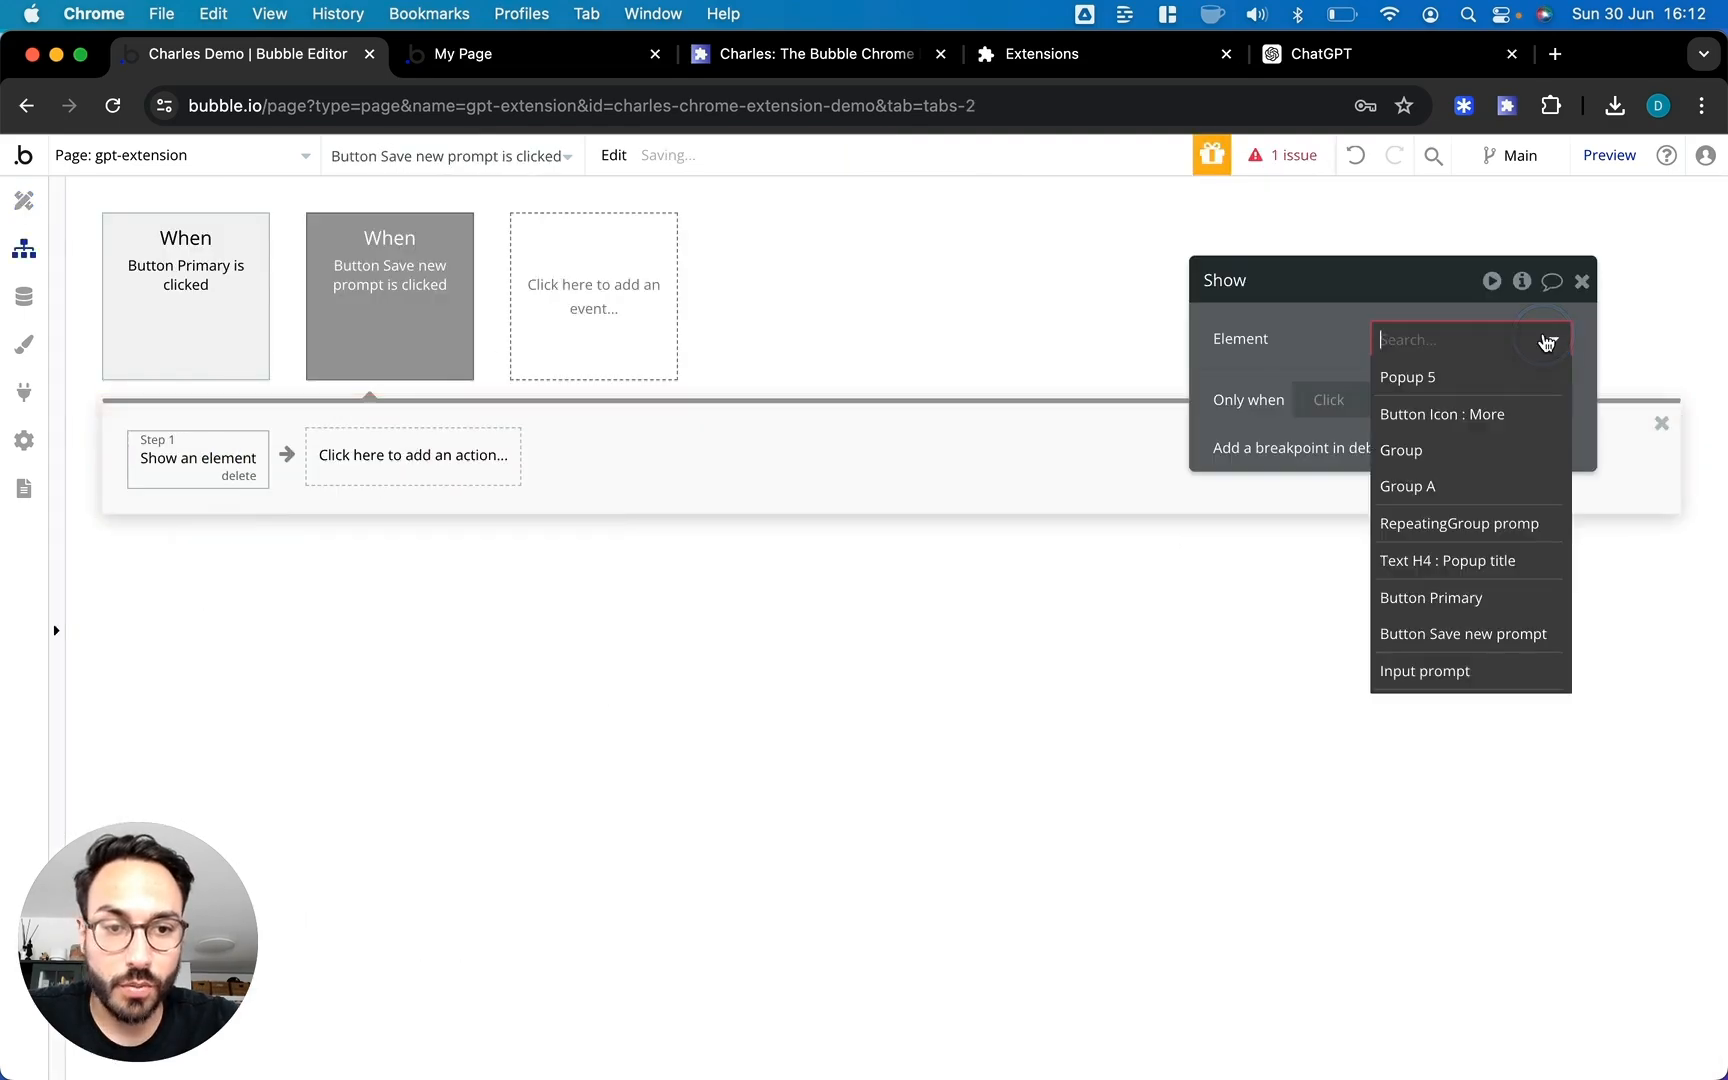
click(1492, 385)
Open the Chrome extension and save a new prompt reading "Please write a book on bubble.io"
click(1507, 106)
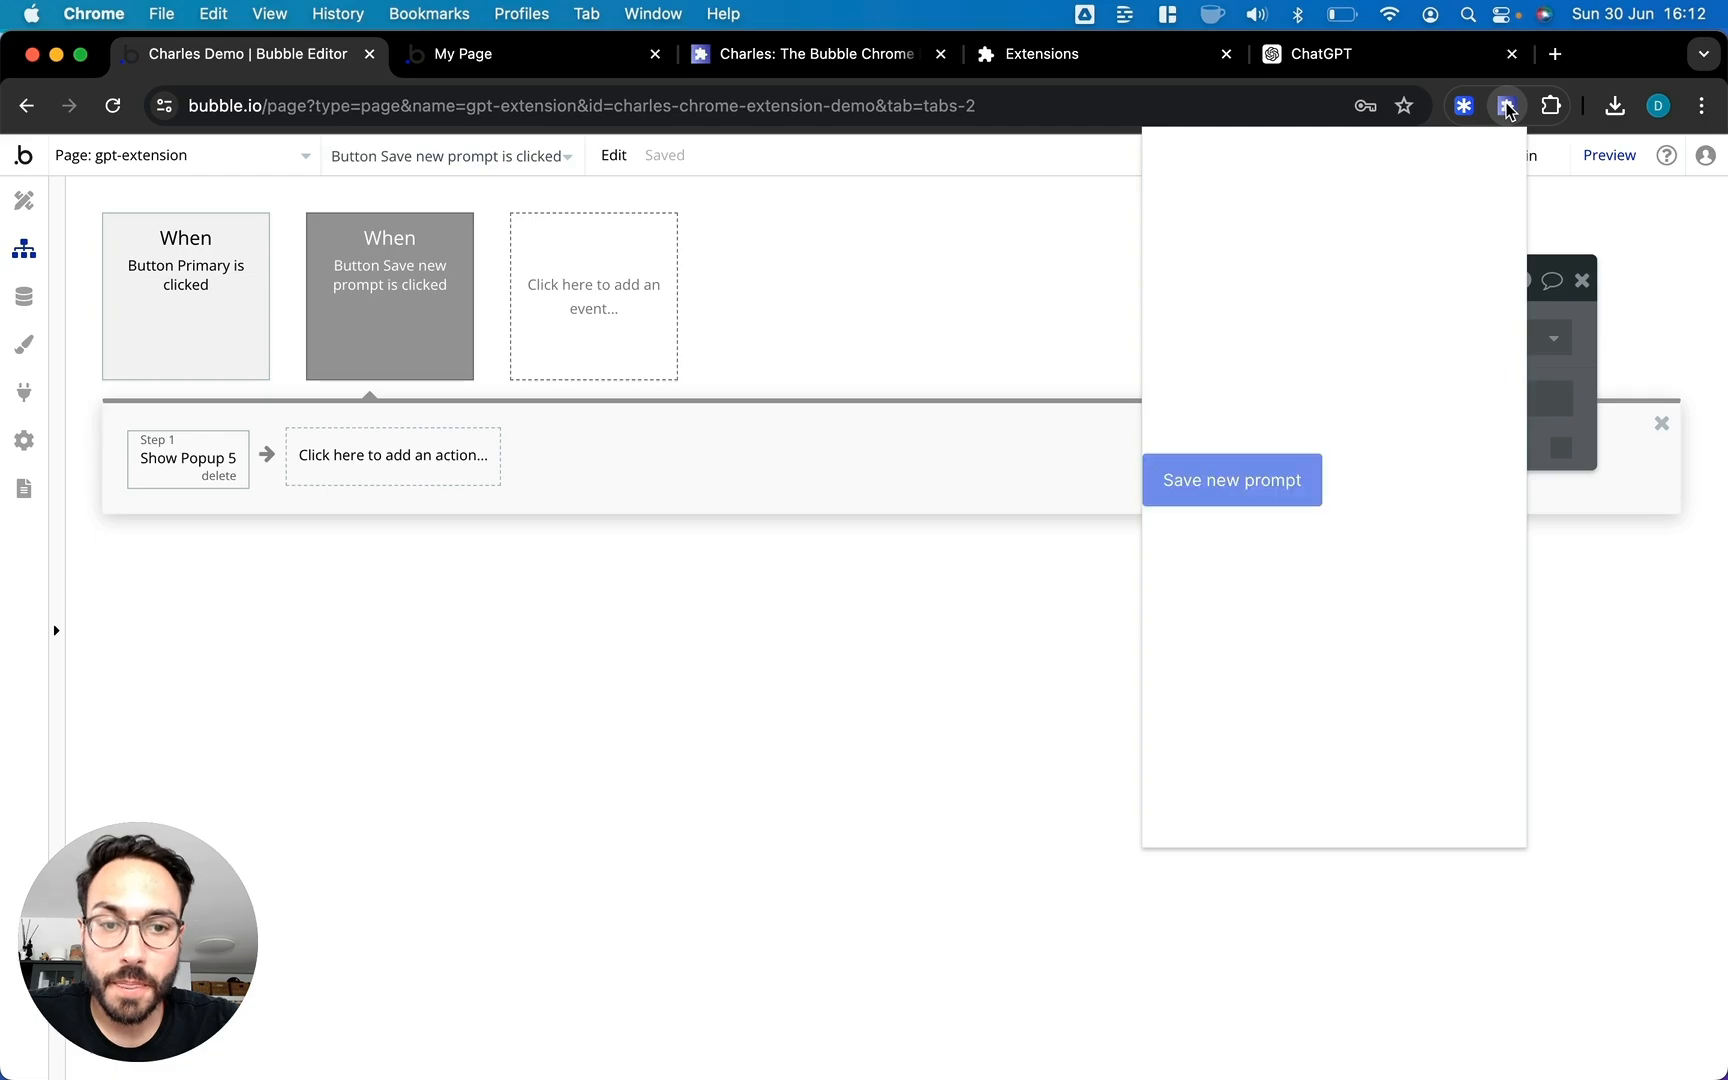
click(1180, 484)
click(1280, 370)
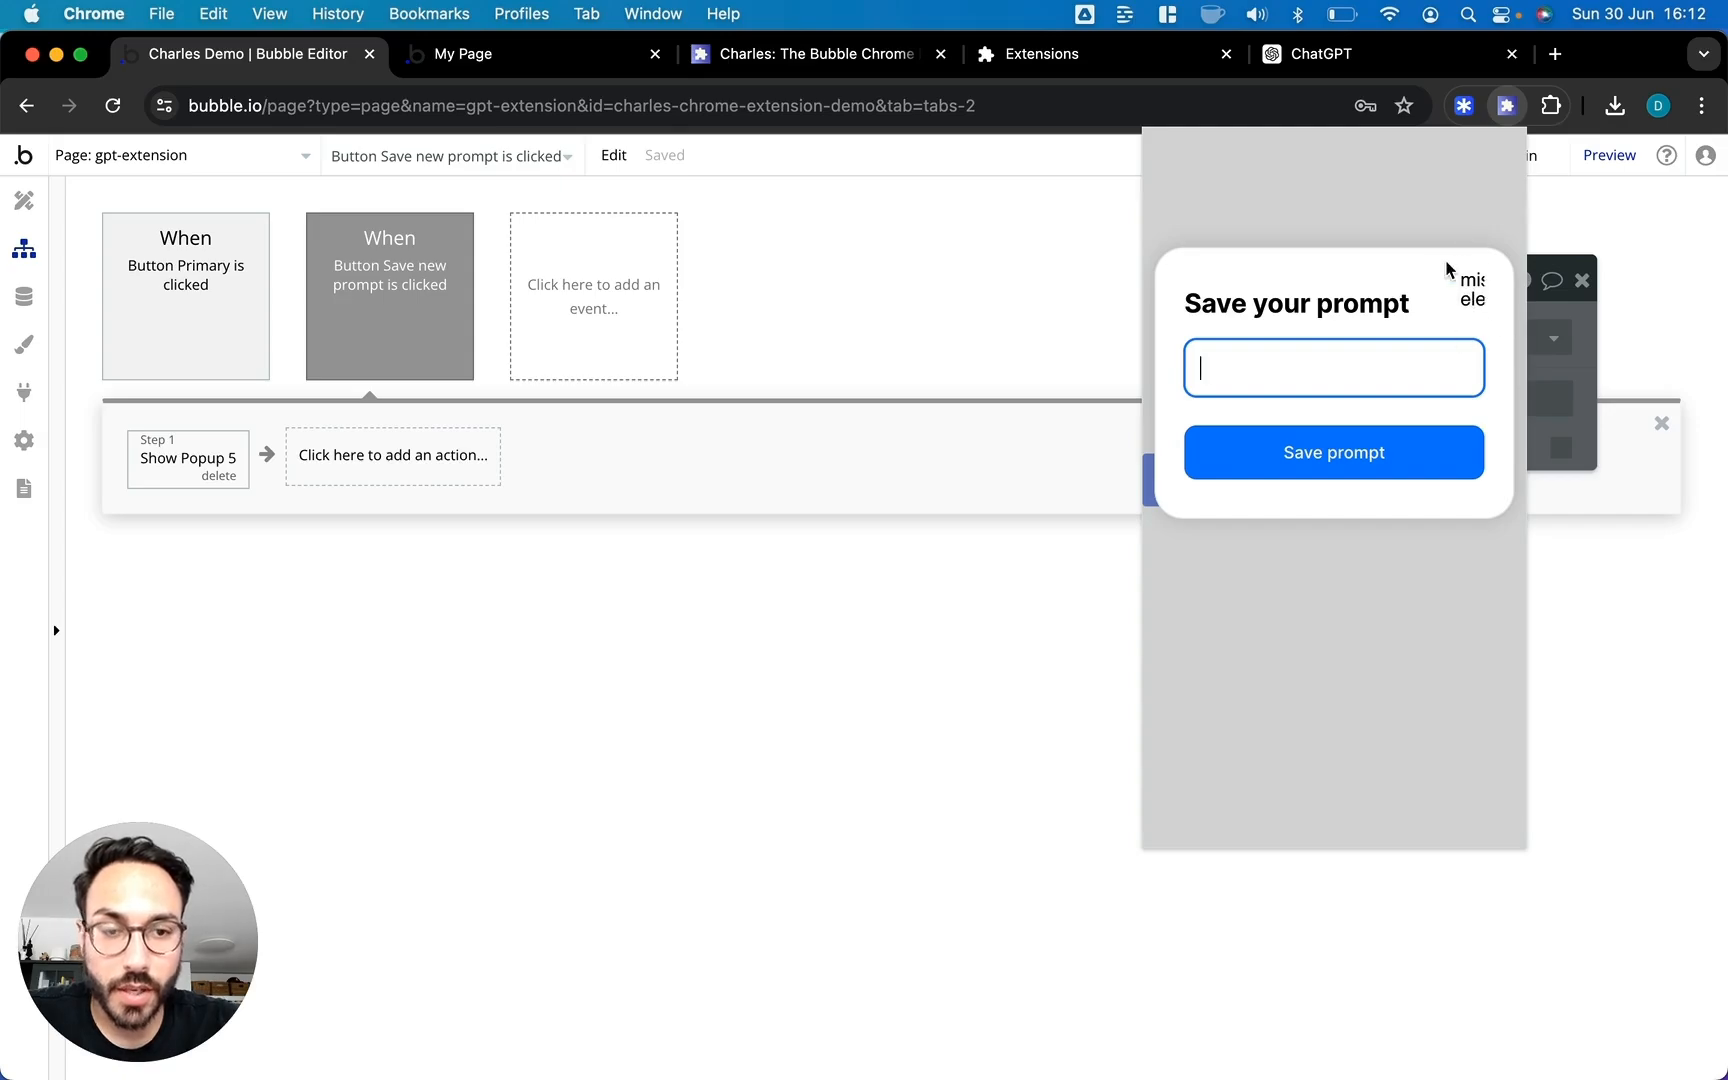
text(lease write a b)
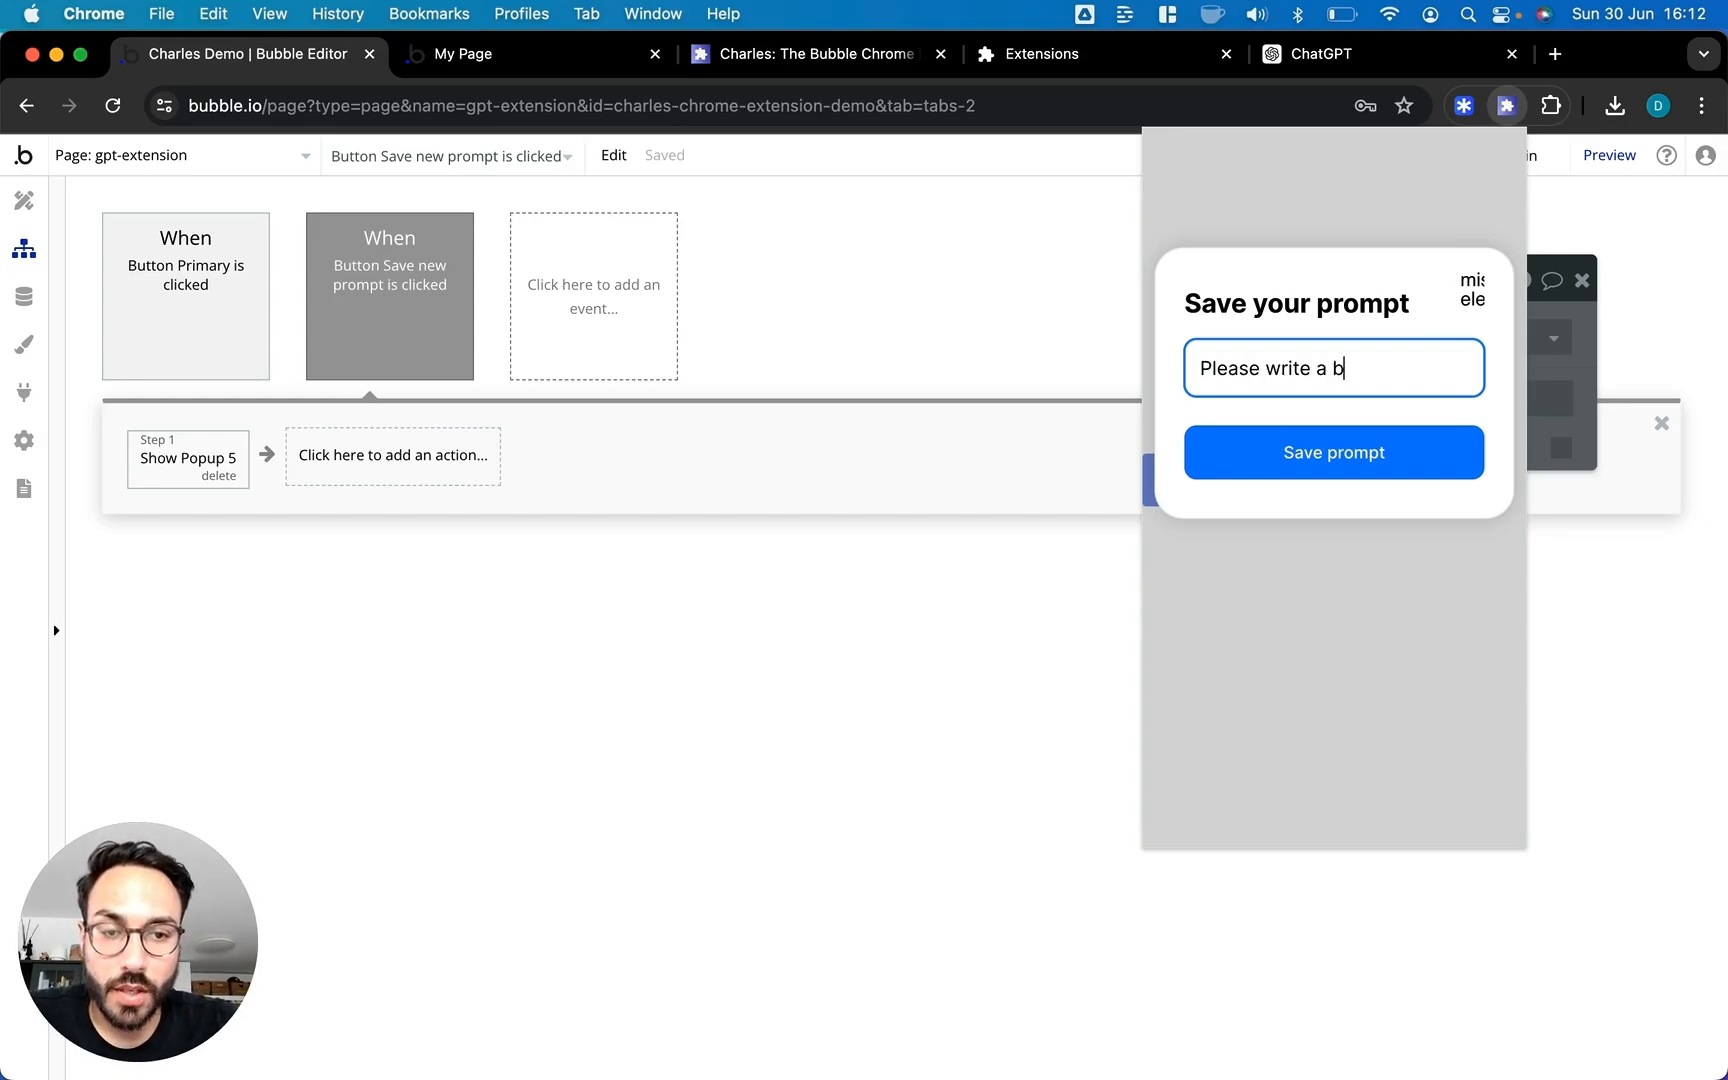
text(les)
key(BackSpace)
text(.io)
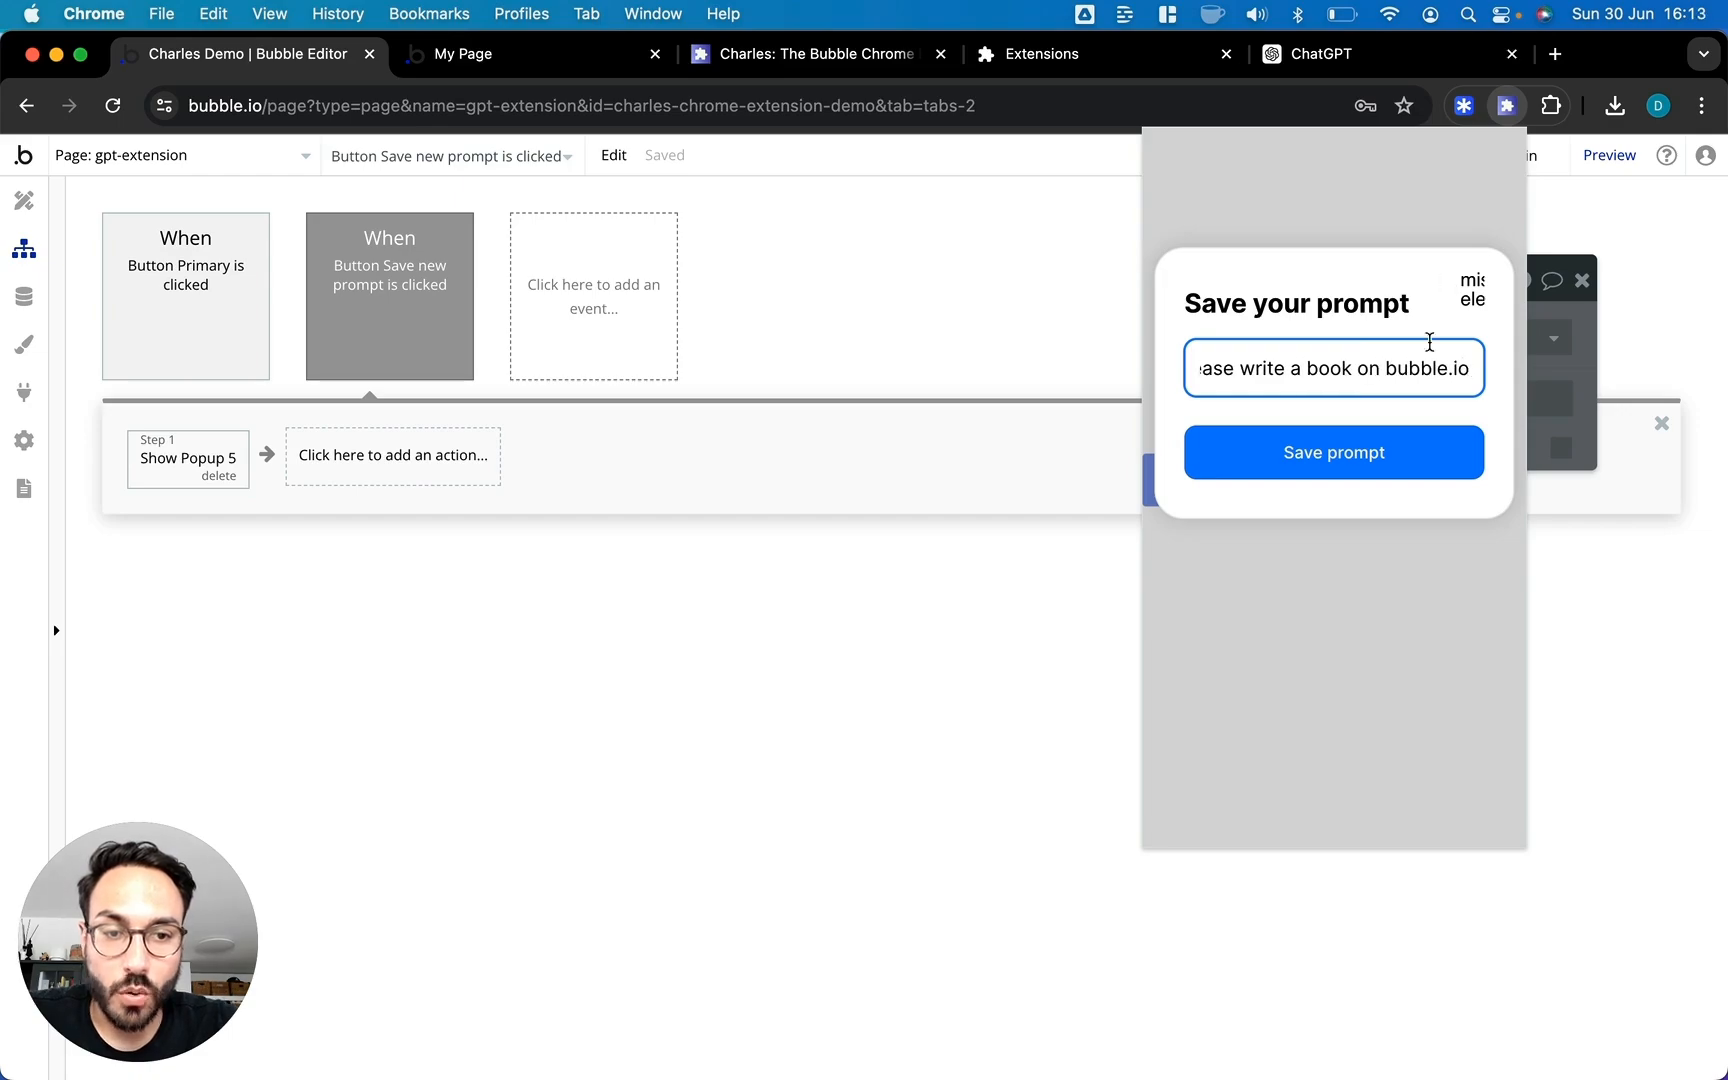
click(1350, 466)
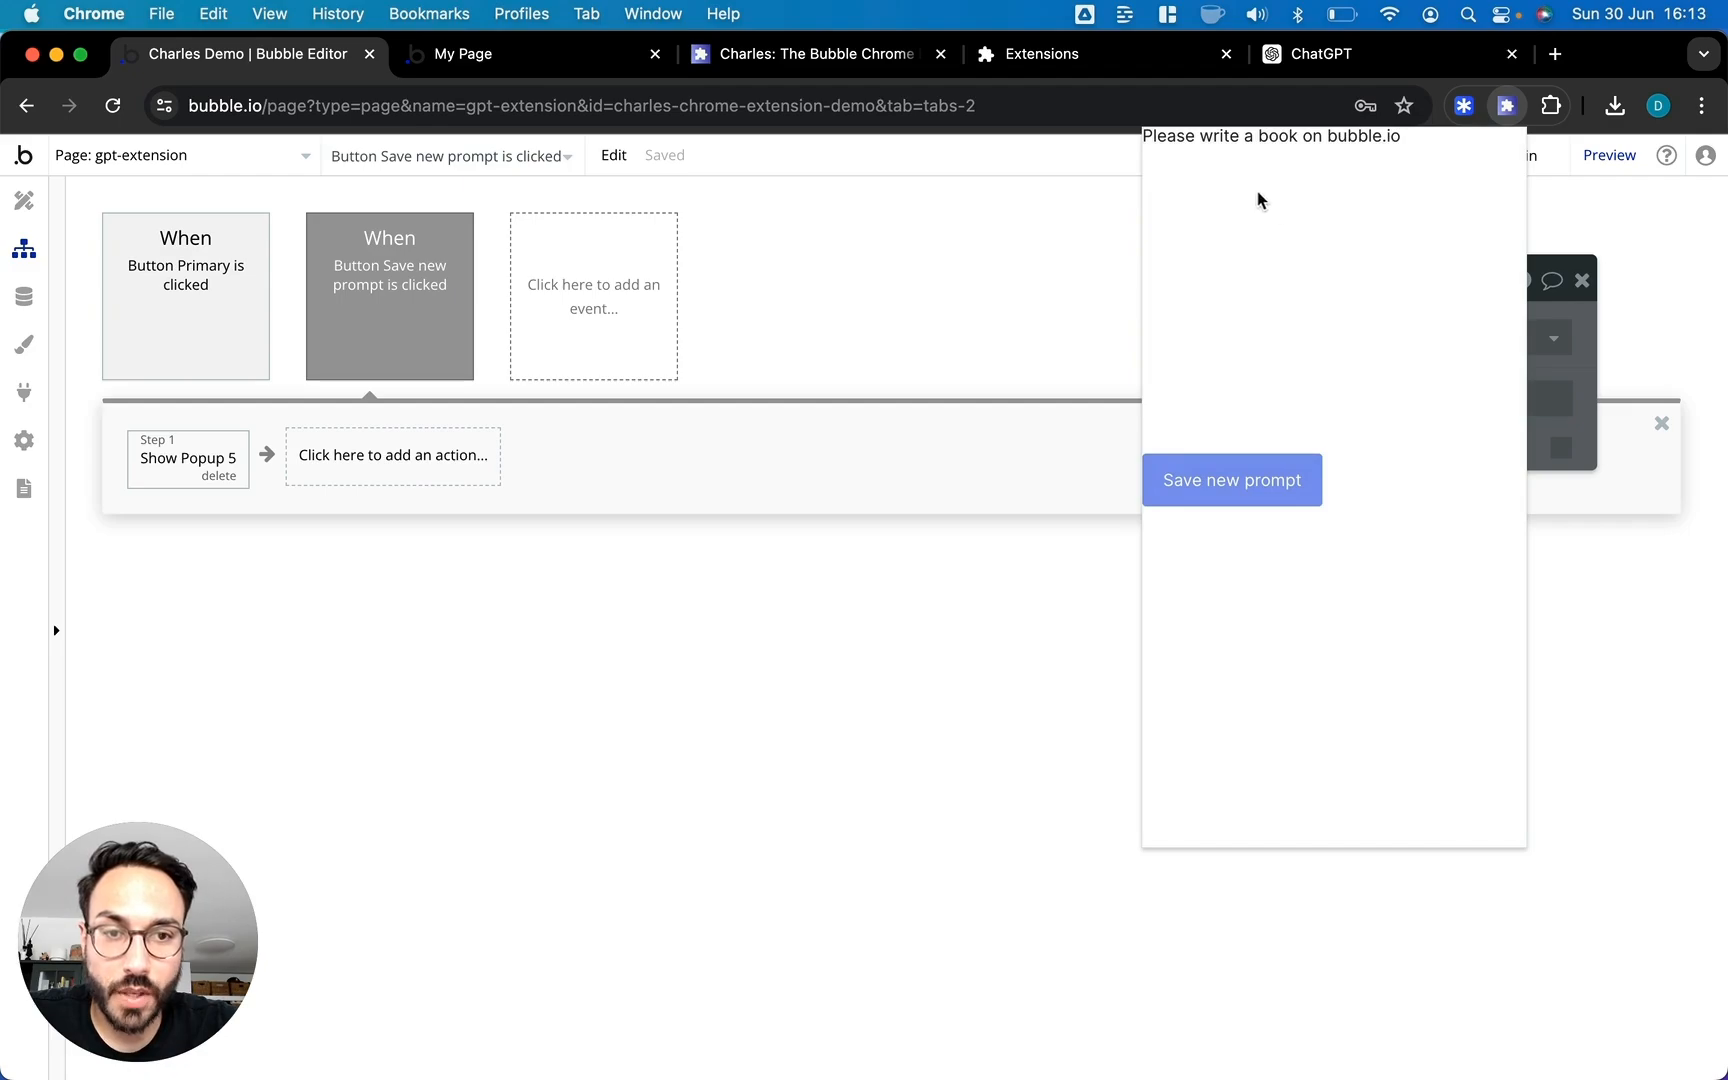
Save a second prompt in the extension reading "please write a video script on bubble.io"
triple_click(1202, 150)
triple_click(1210, 143)
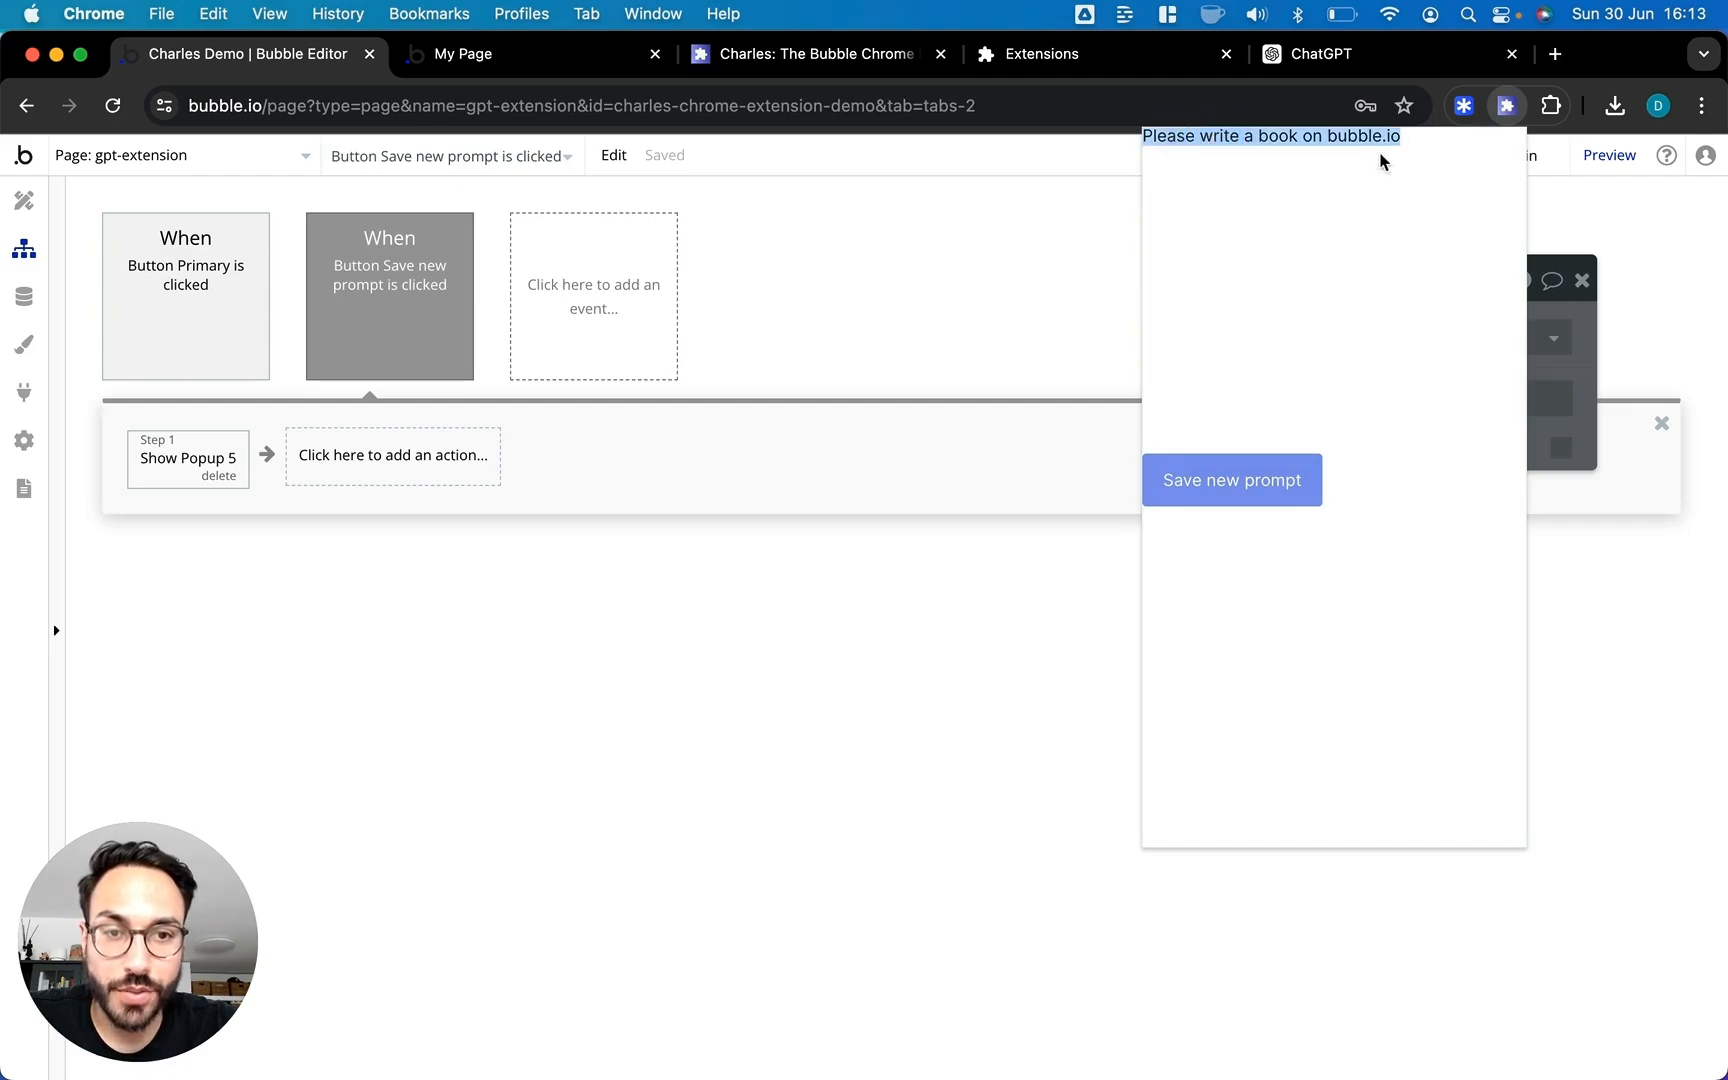
click(1210, 482)
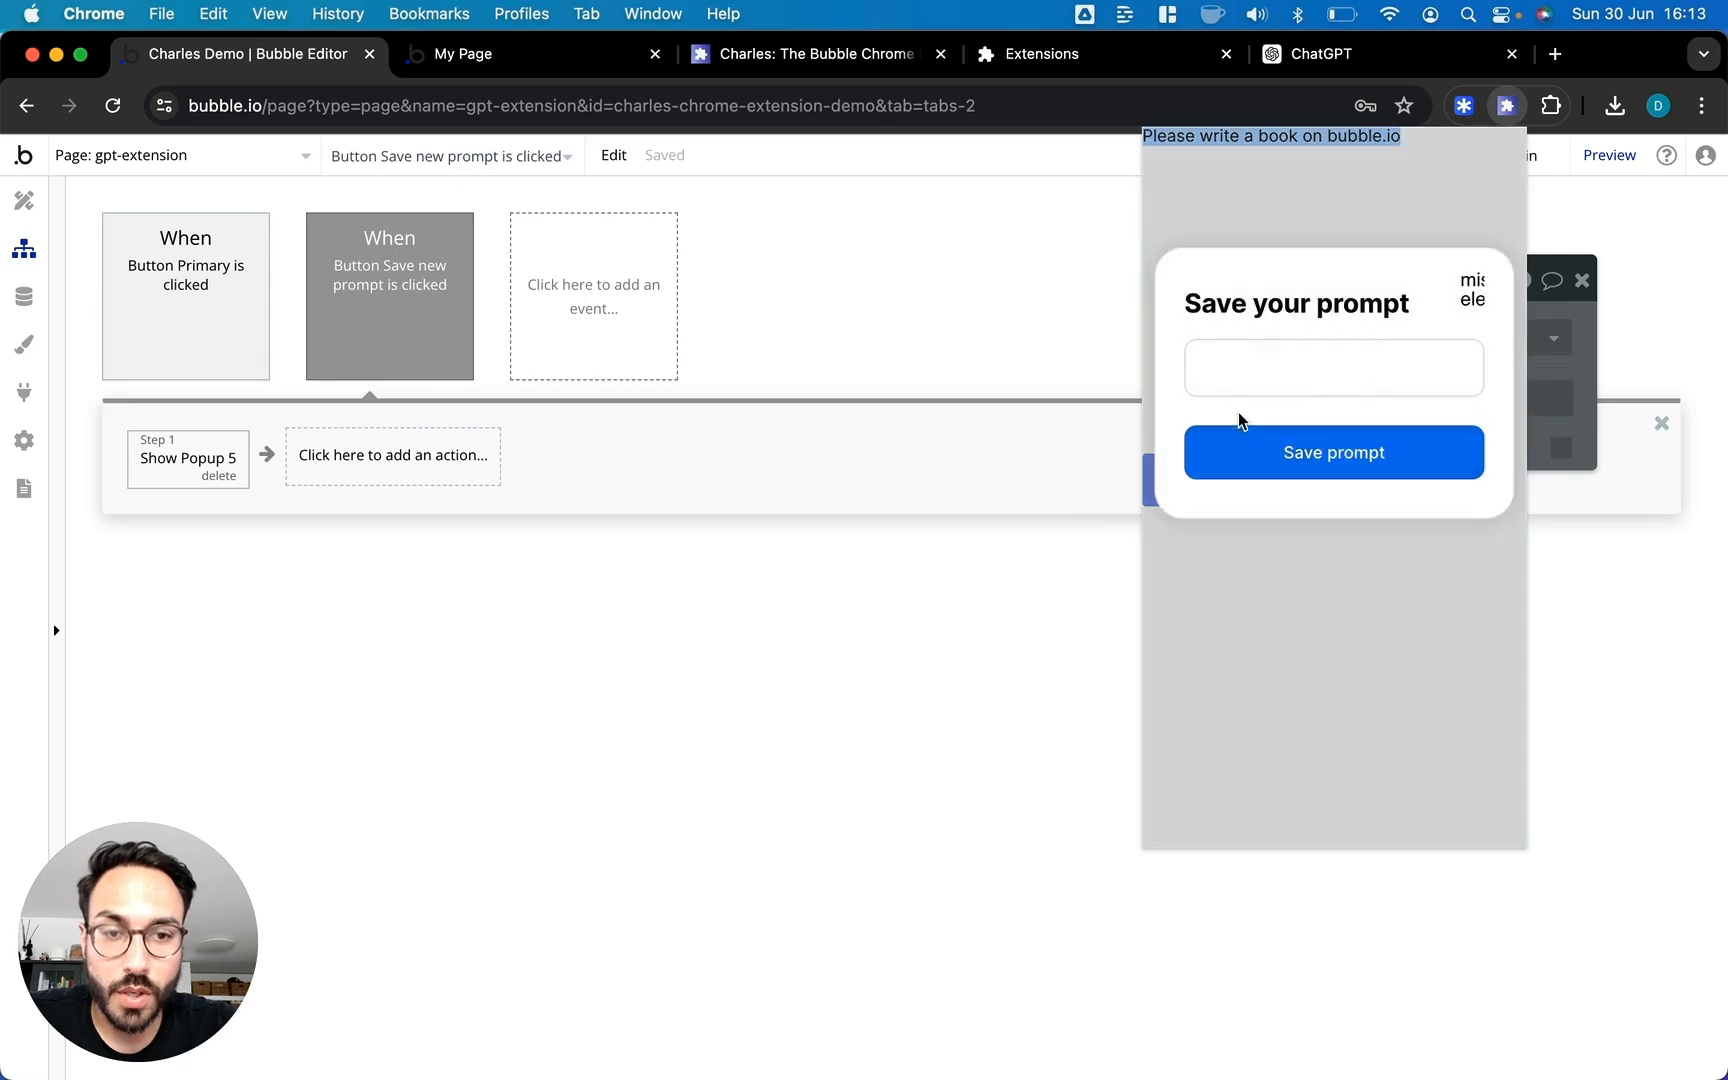
click(1242, 368)
text(please werite a video script on)
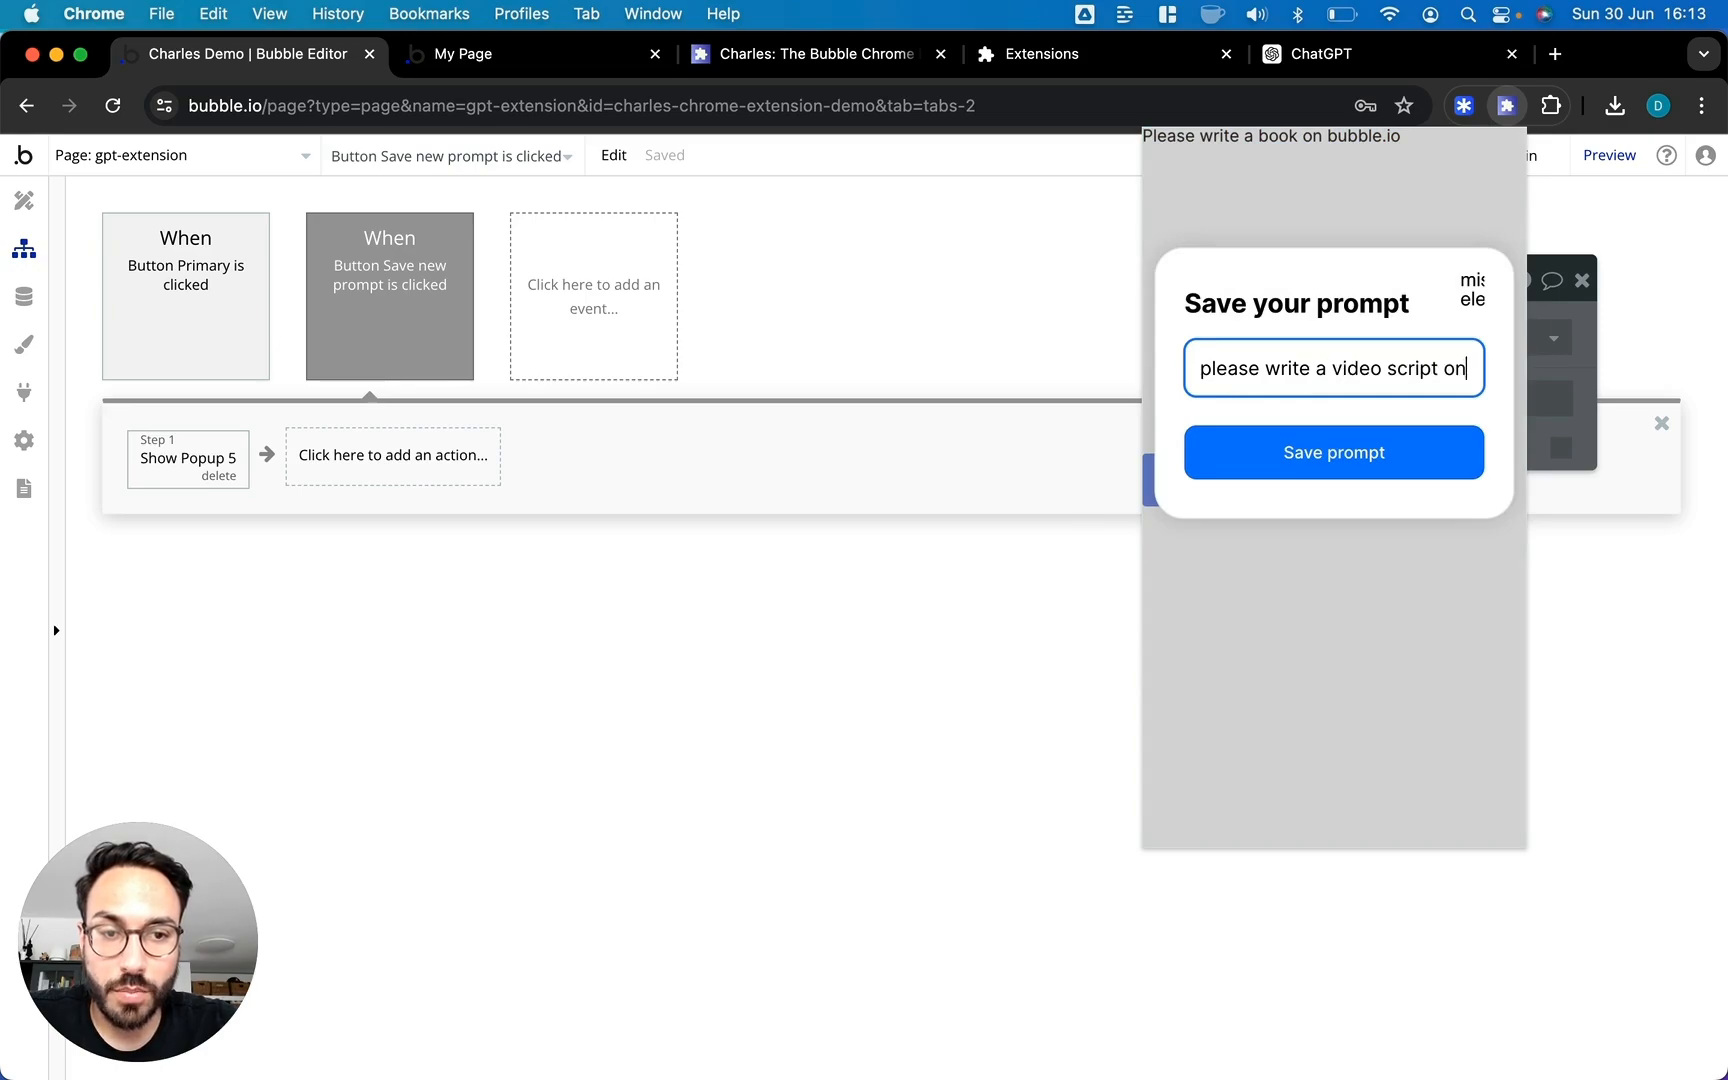
text( bubble.io.)
key(BackSpace)
click(1210, 470)
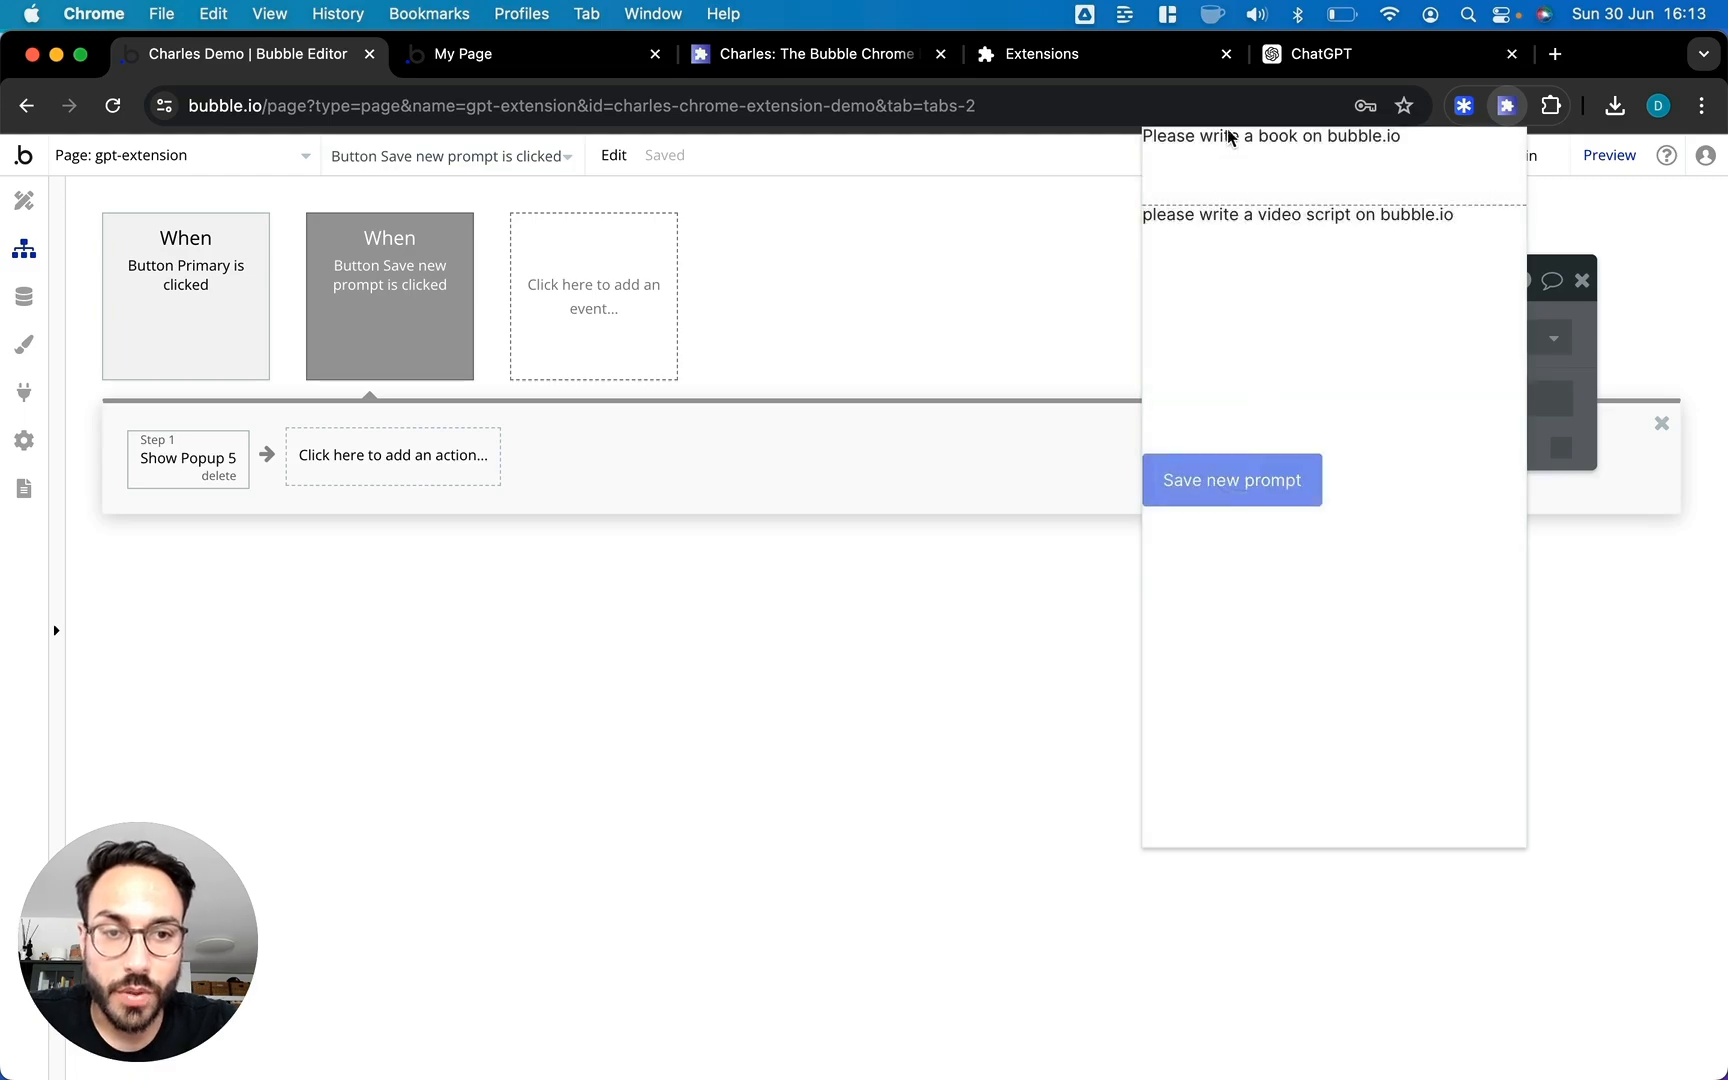
Switch to ChatGPT and check the saved prompts in the extension popup alongside the message box
click(1327, 61)
click(1508, 114)
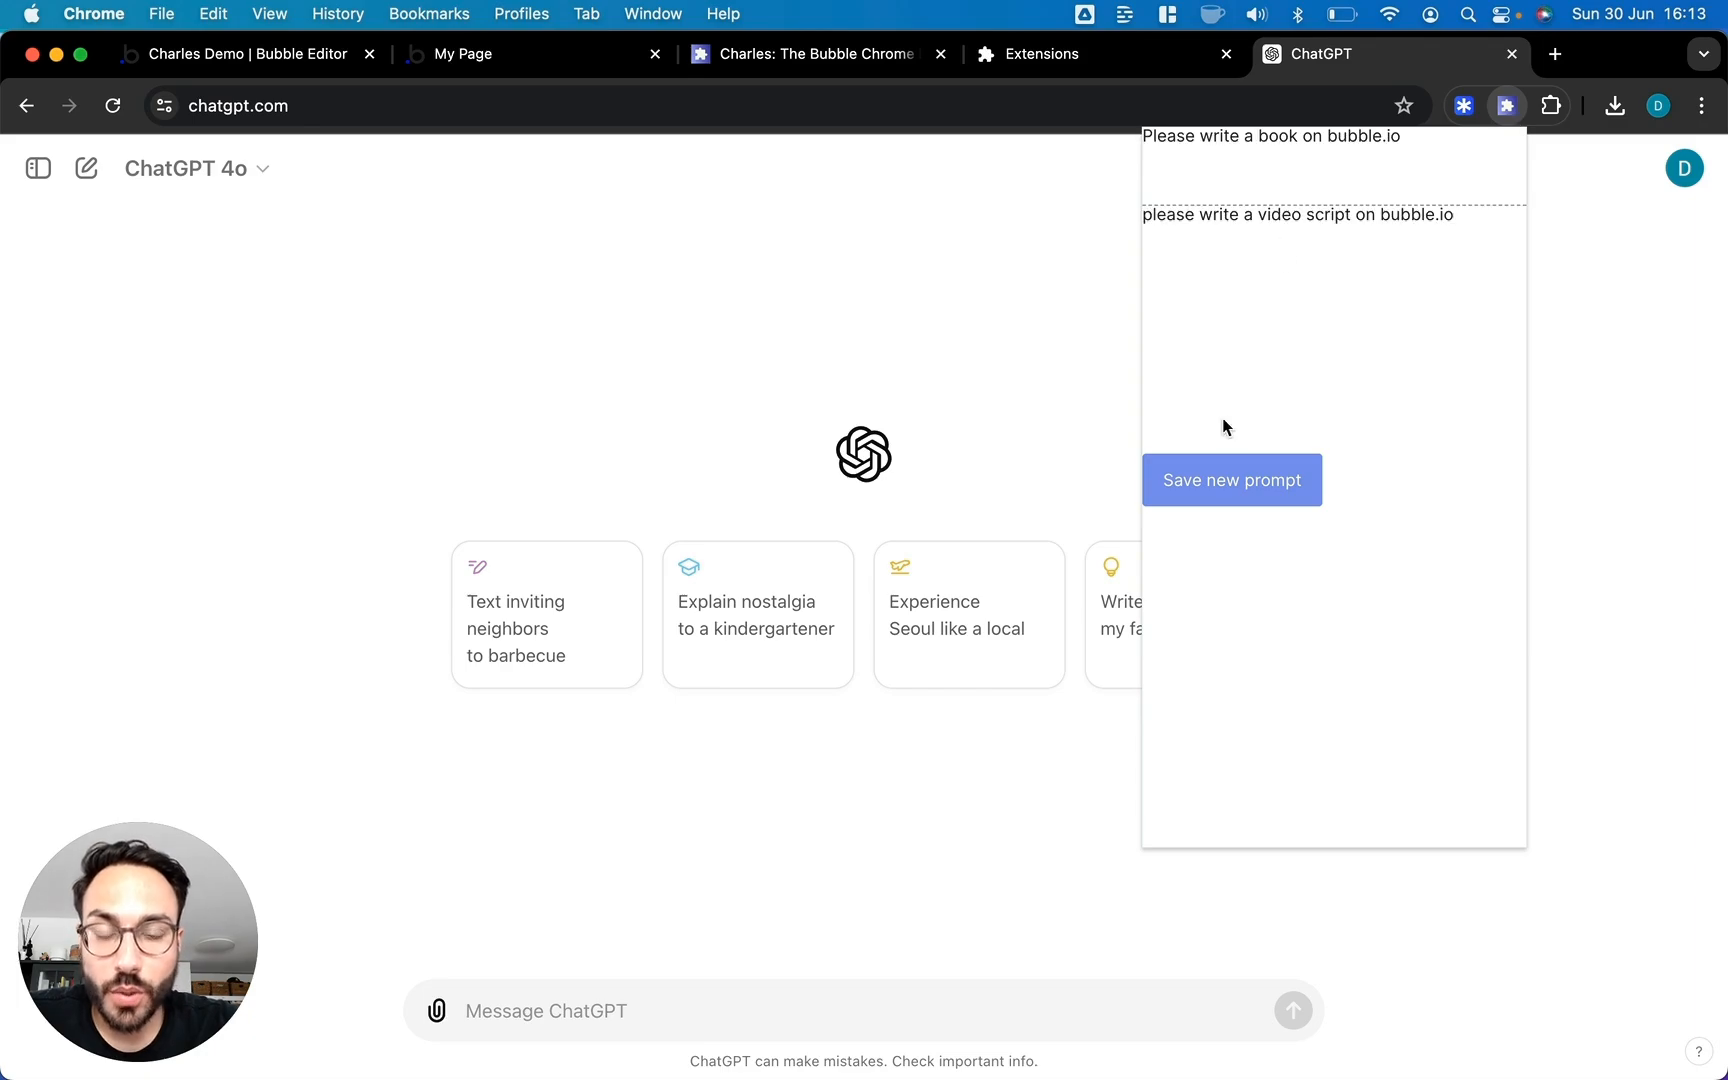
triple_click(1157, 137)
click(592, 1024)
click(513, 1006)
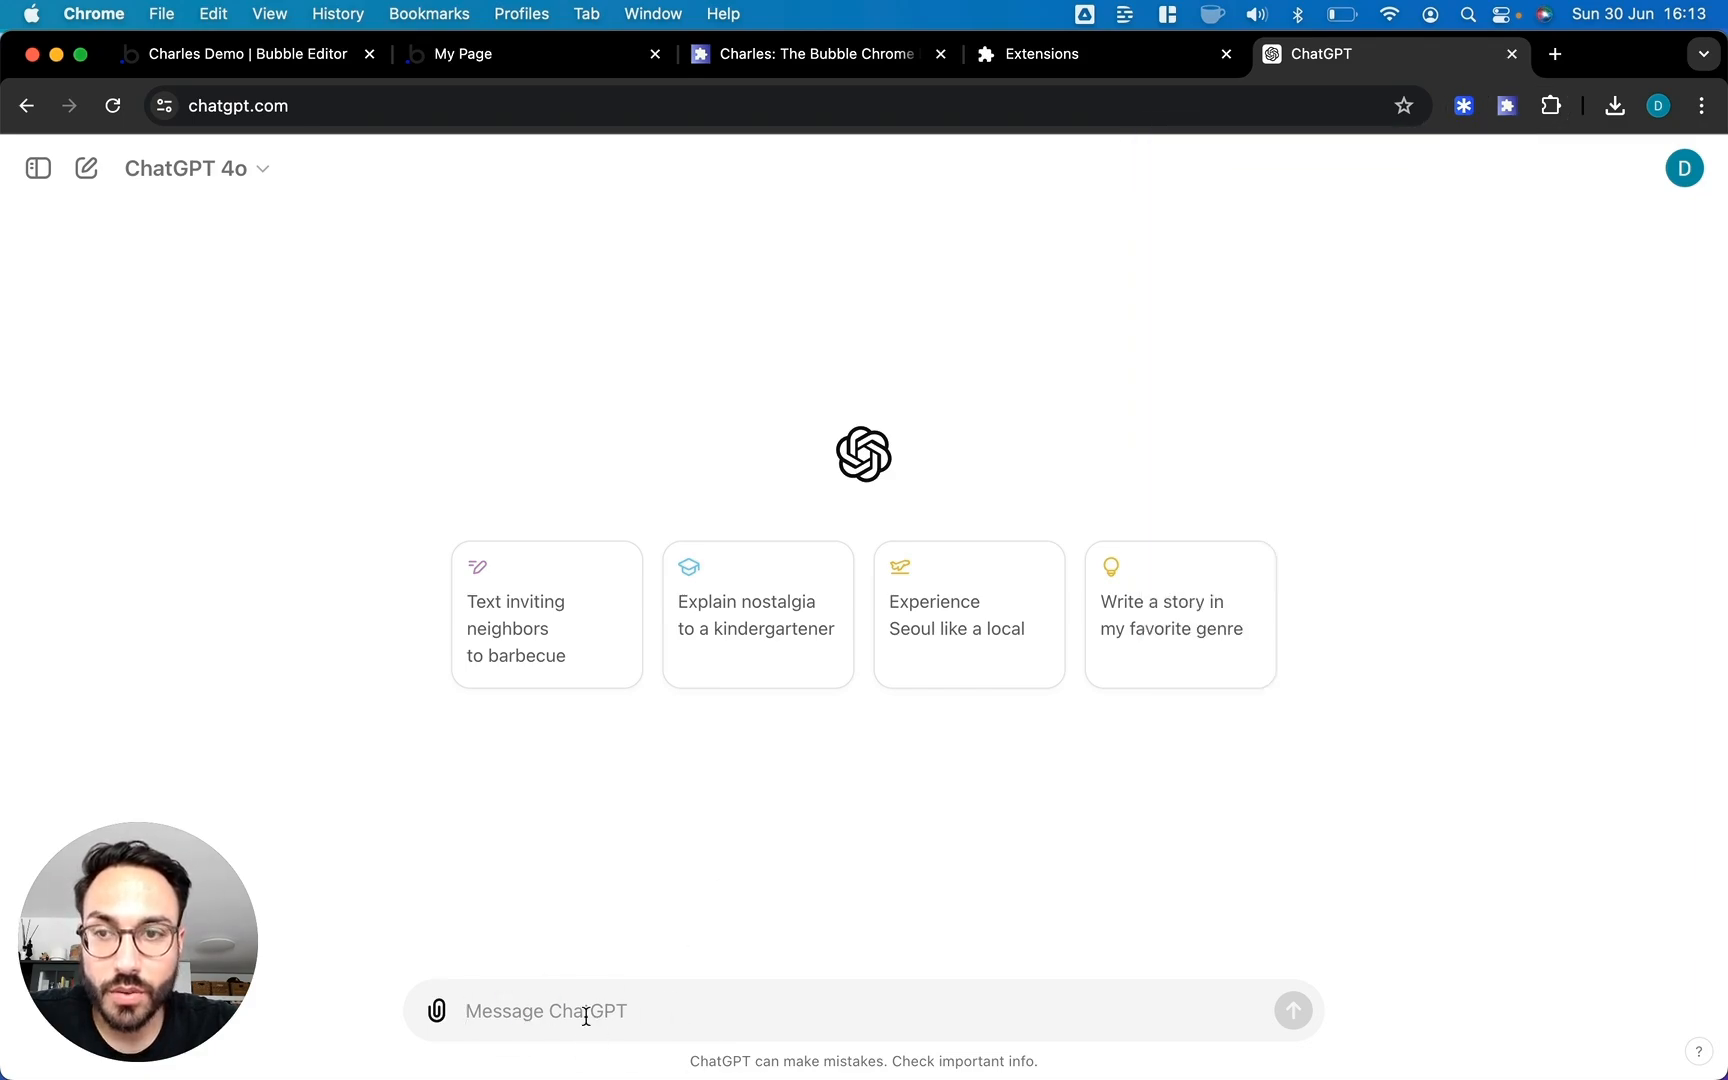
Return to the page design in the Bubble editor and add a button labelled "Run" under the prompt text in the repeating group
click(250, 62)
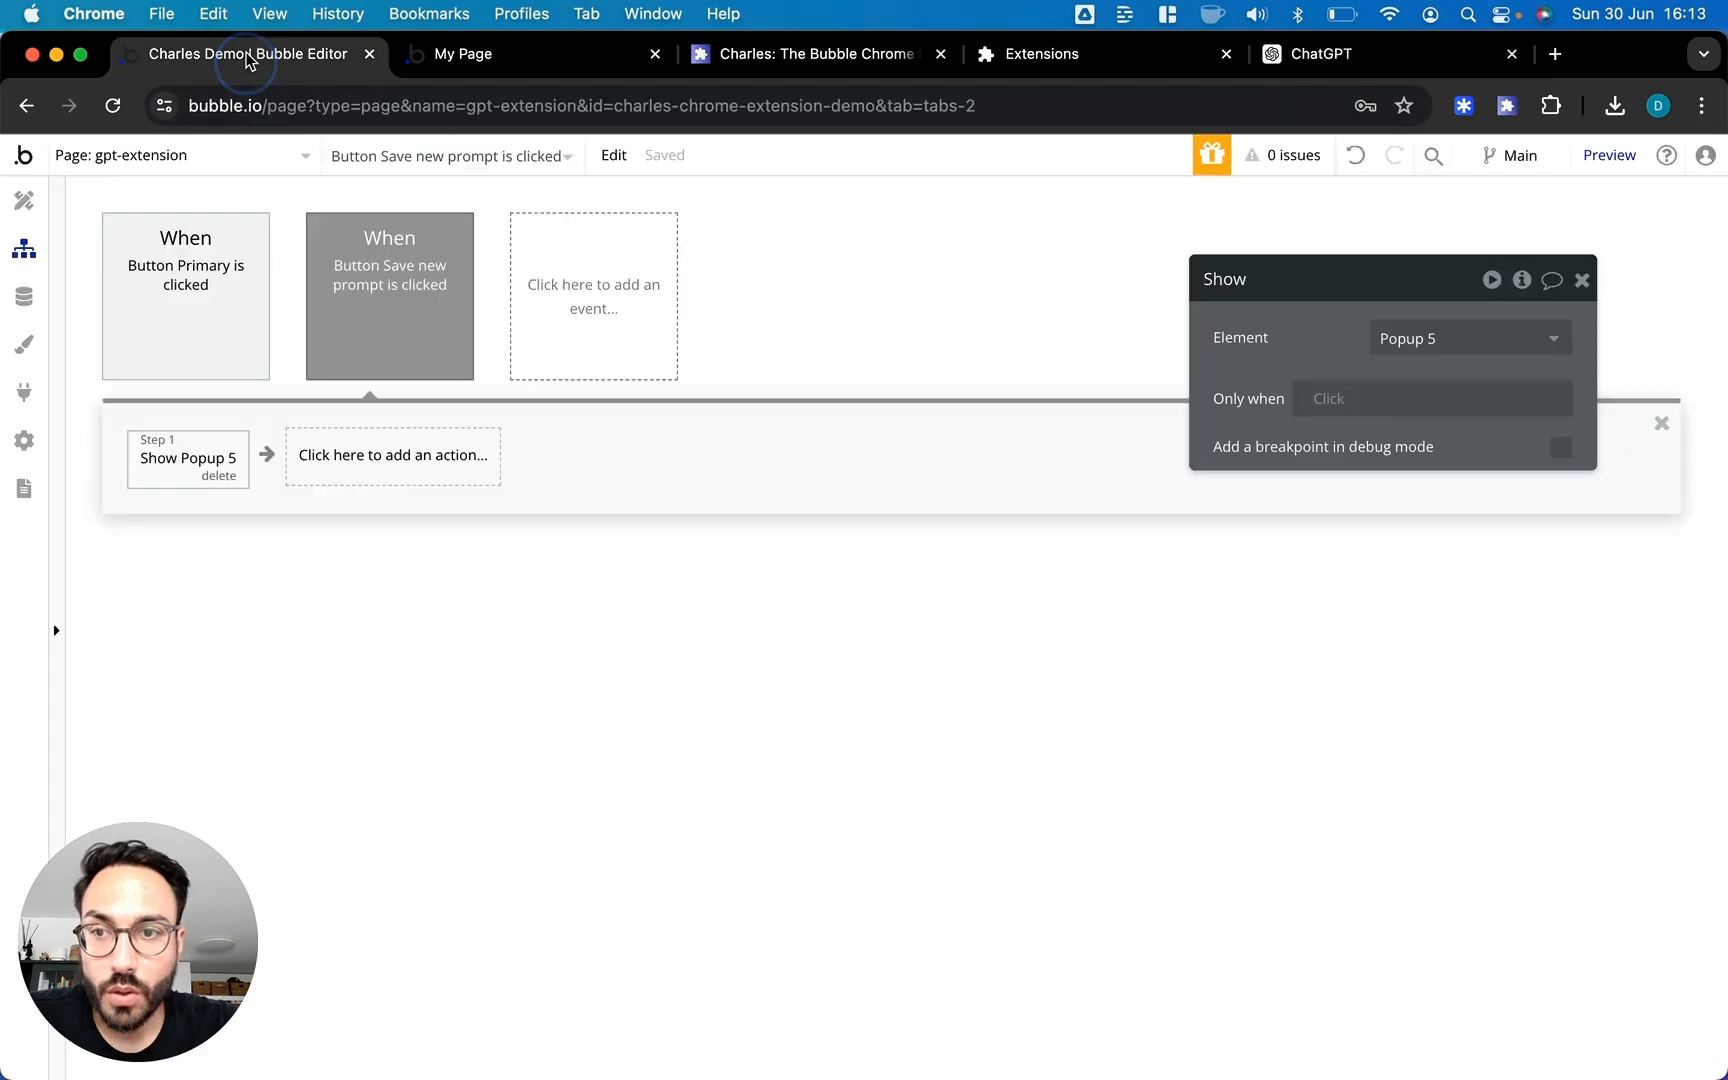
click(26, 204)
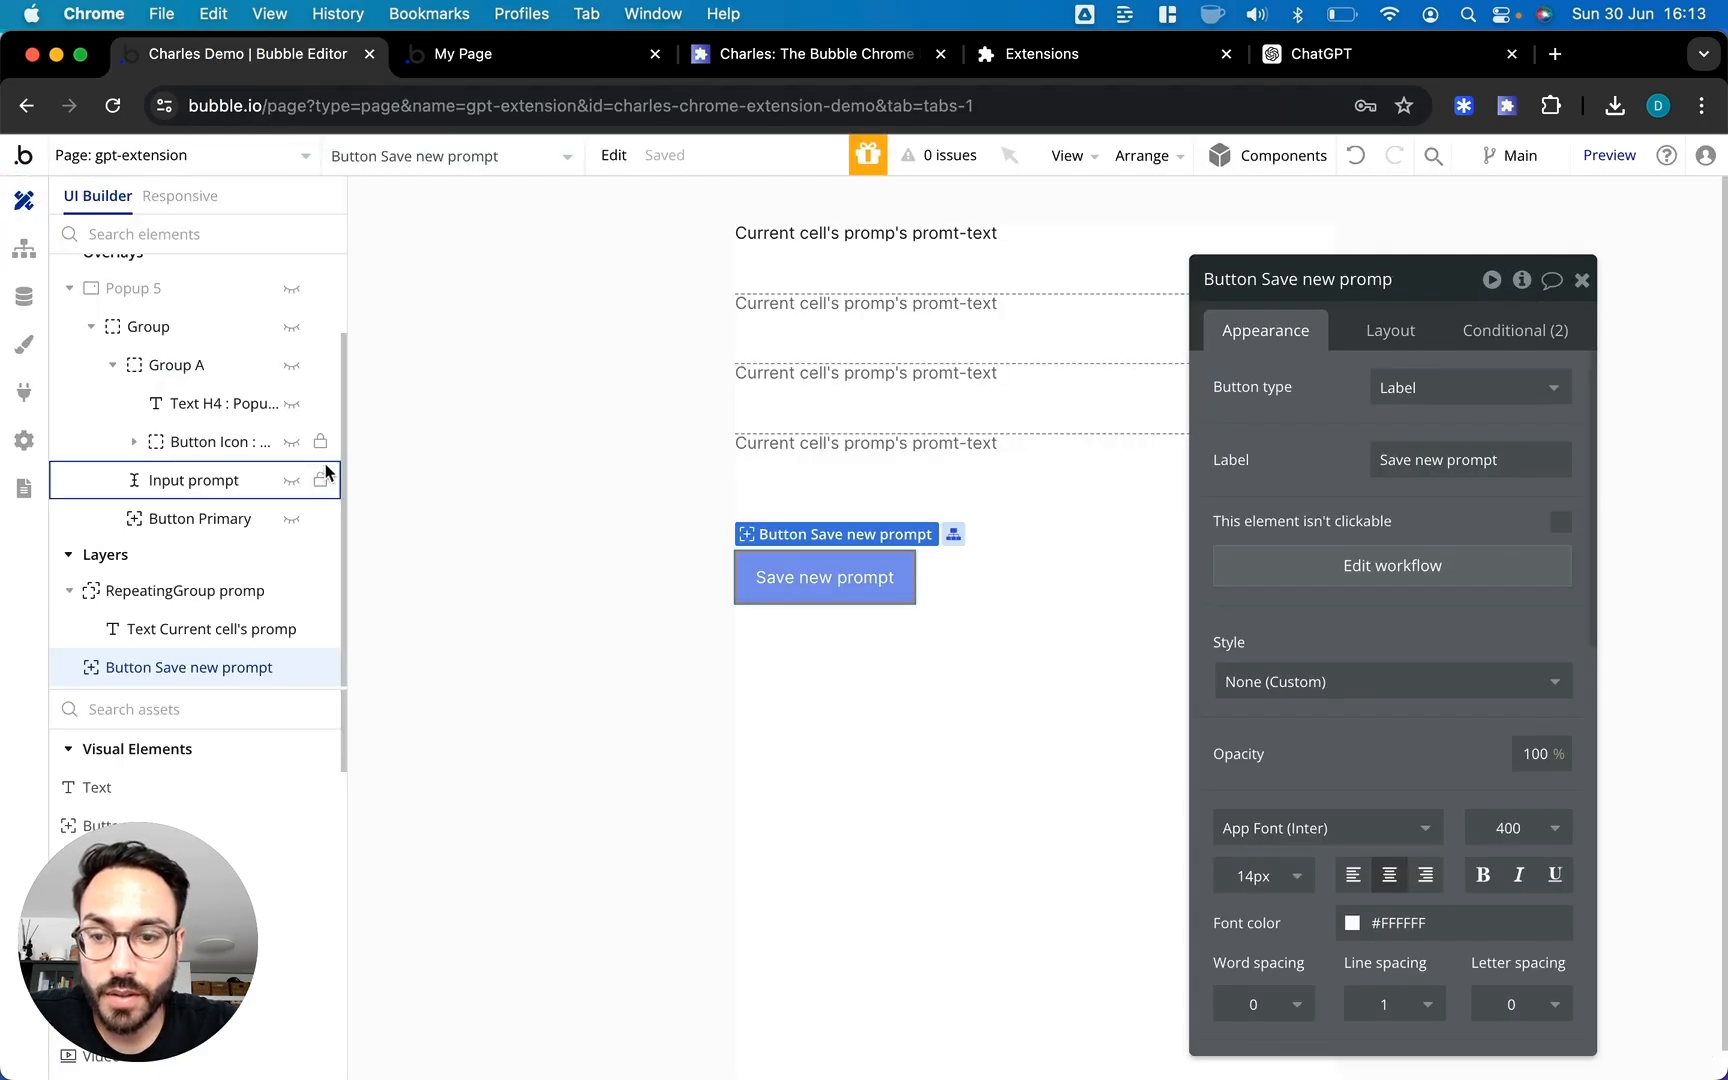
click(214, 712)
text(u)
key(BackSpace)
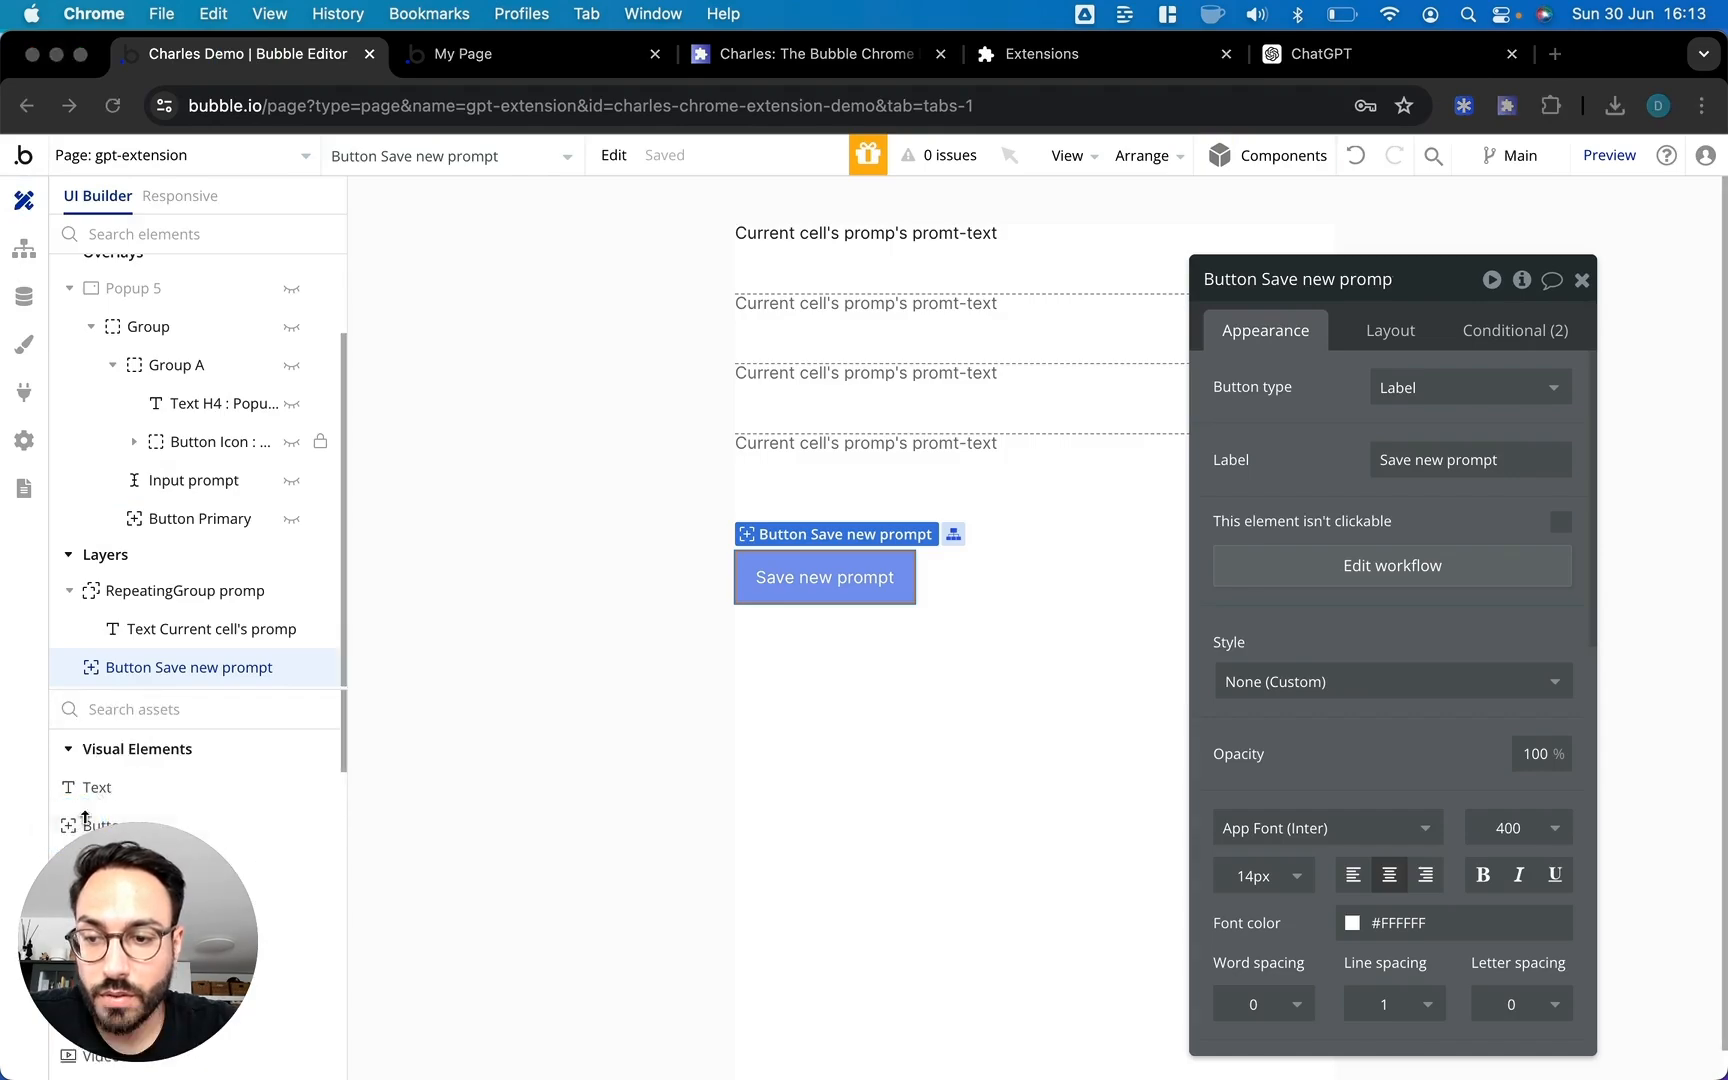
click(75, 828)
click(1201, 265)
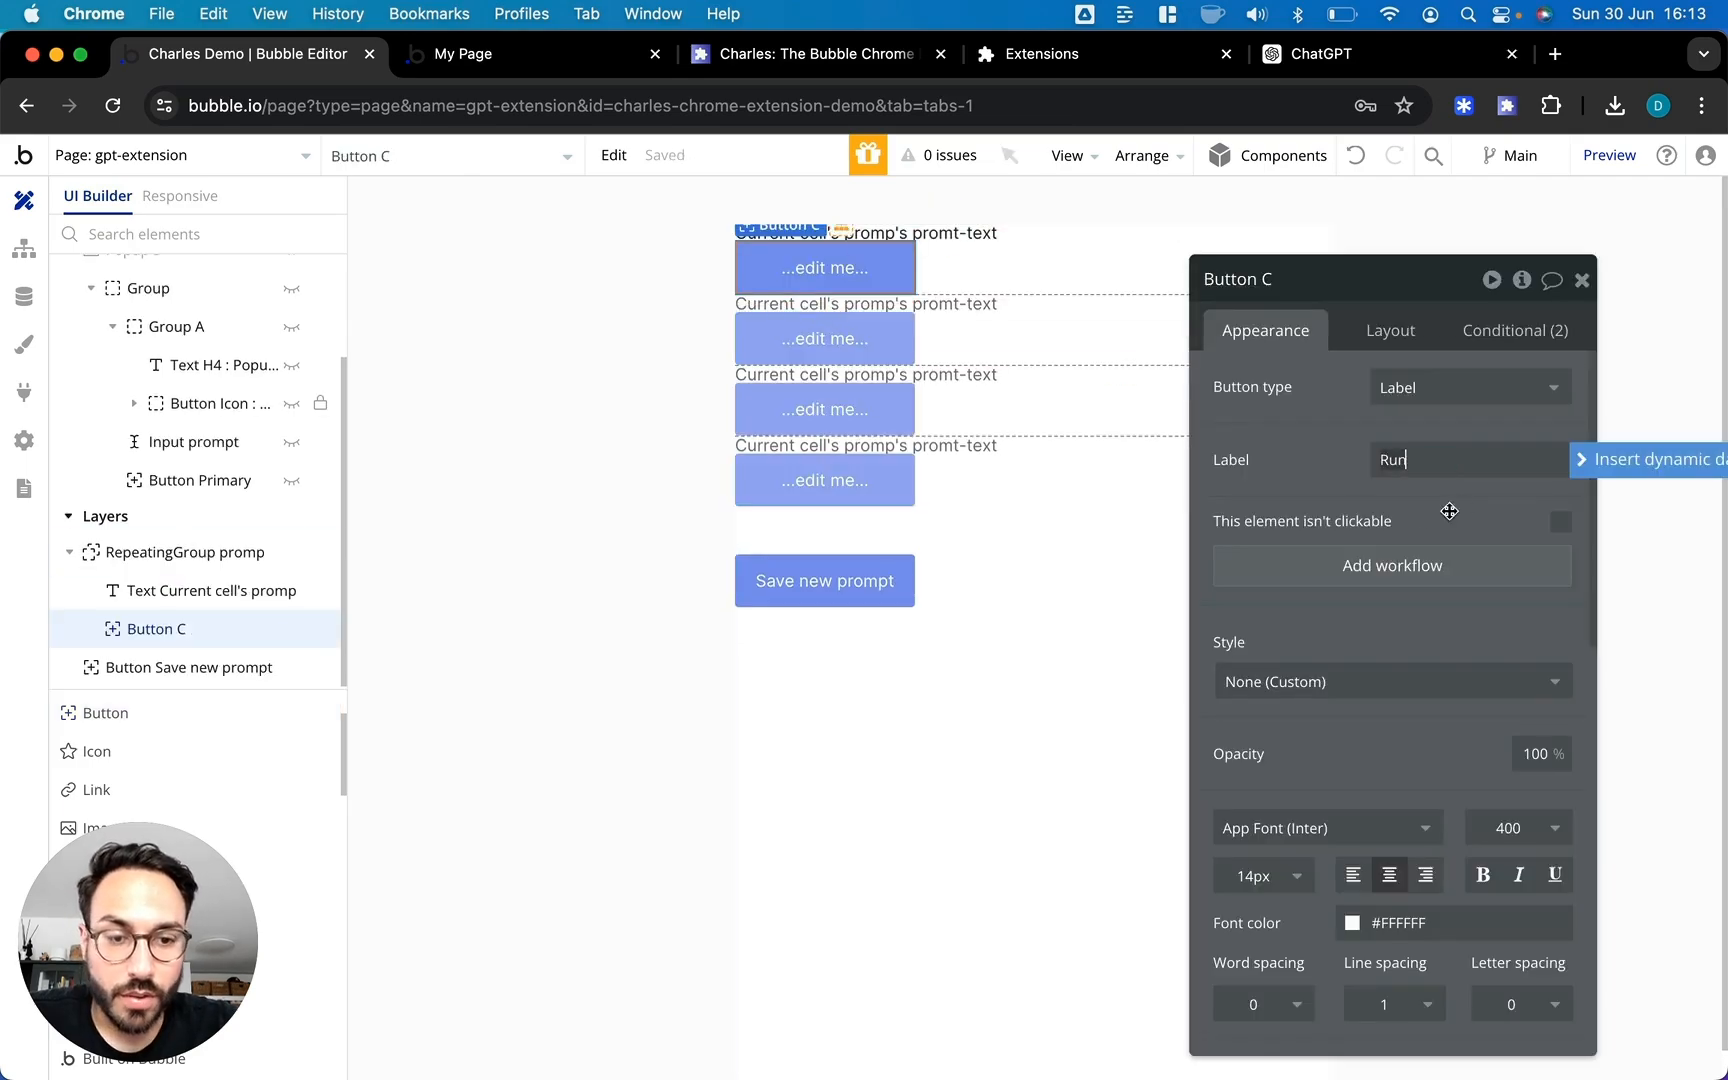
Remove the Run button's fixed width and set its minimum width and minimum height to 0 px
scroll(1400, 650, down, 5)
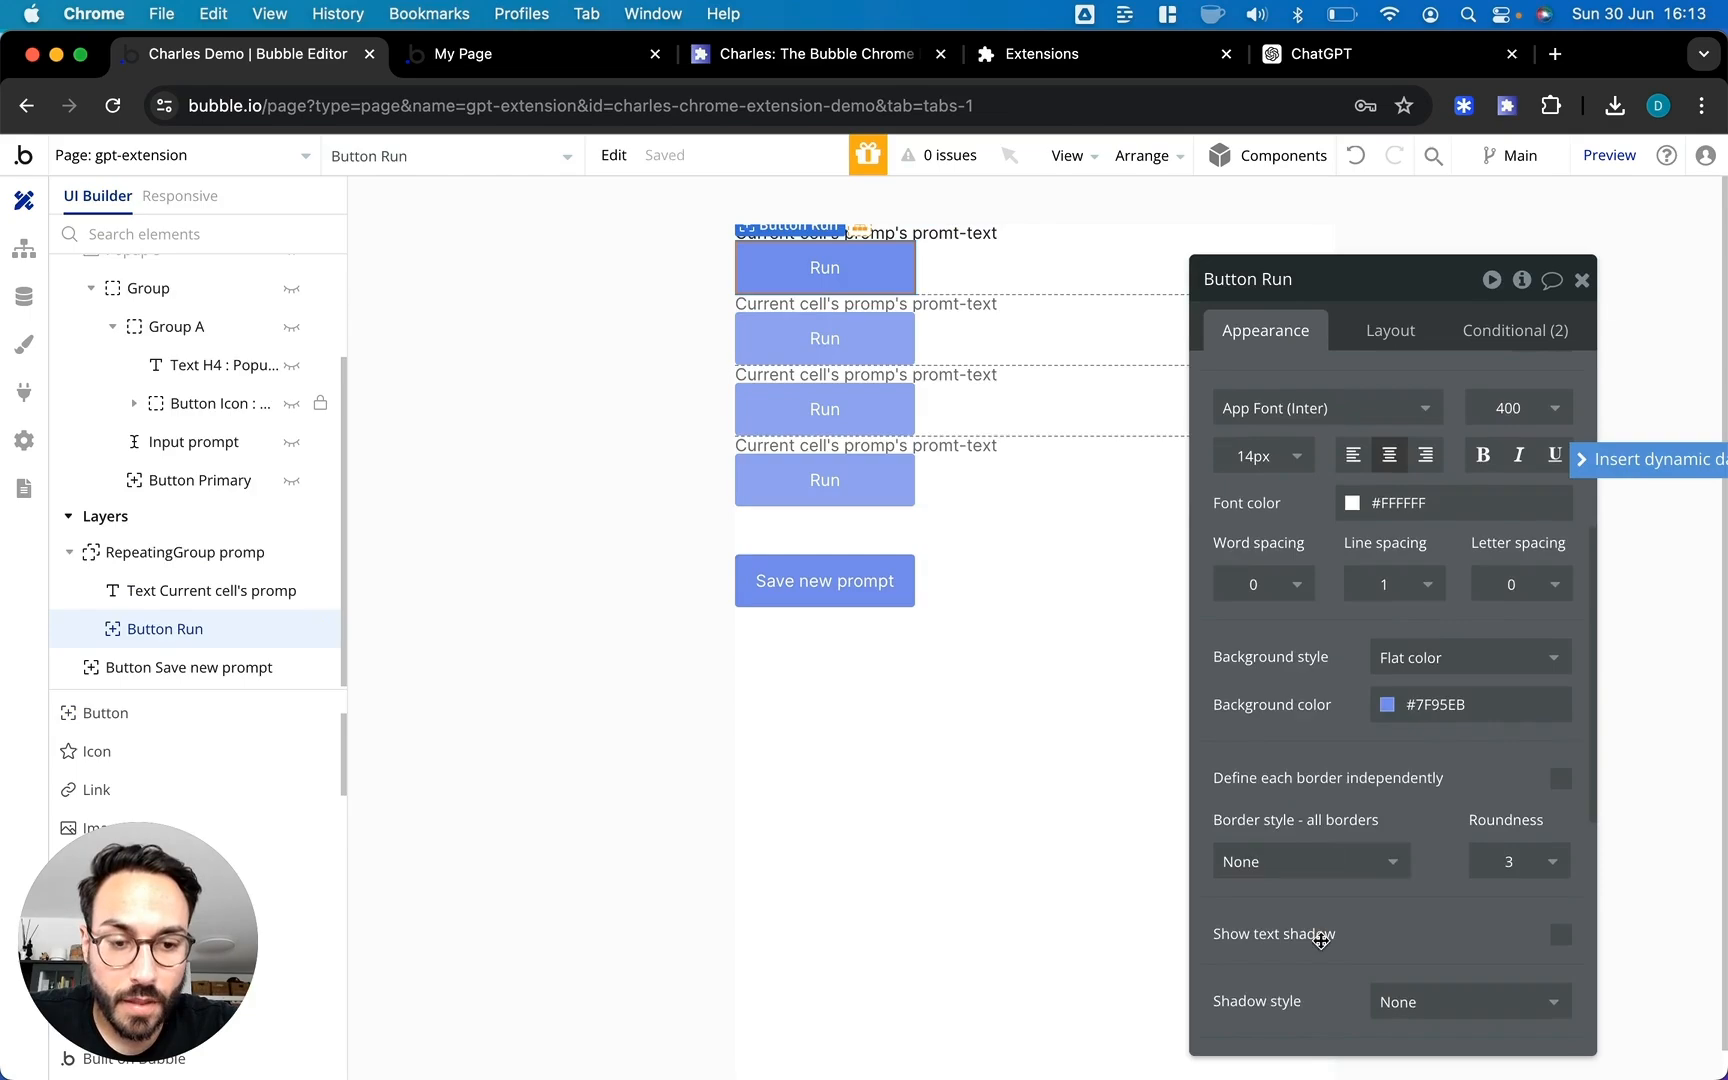
scroll(1325, 858, down, 5)
click(1390, 335)
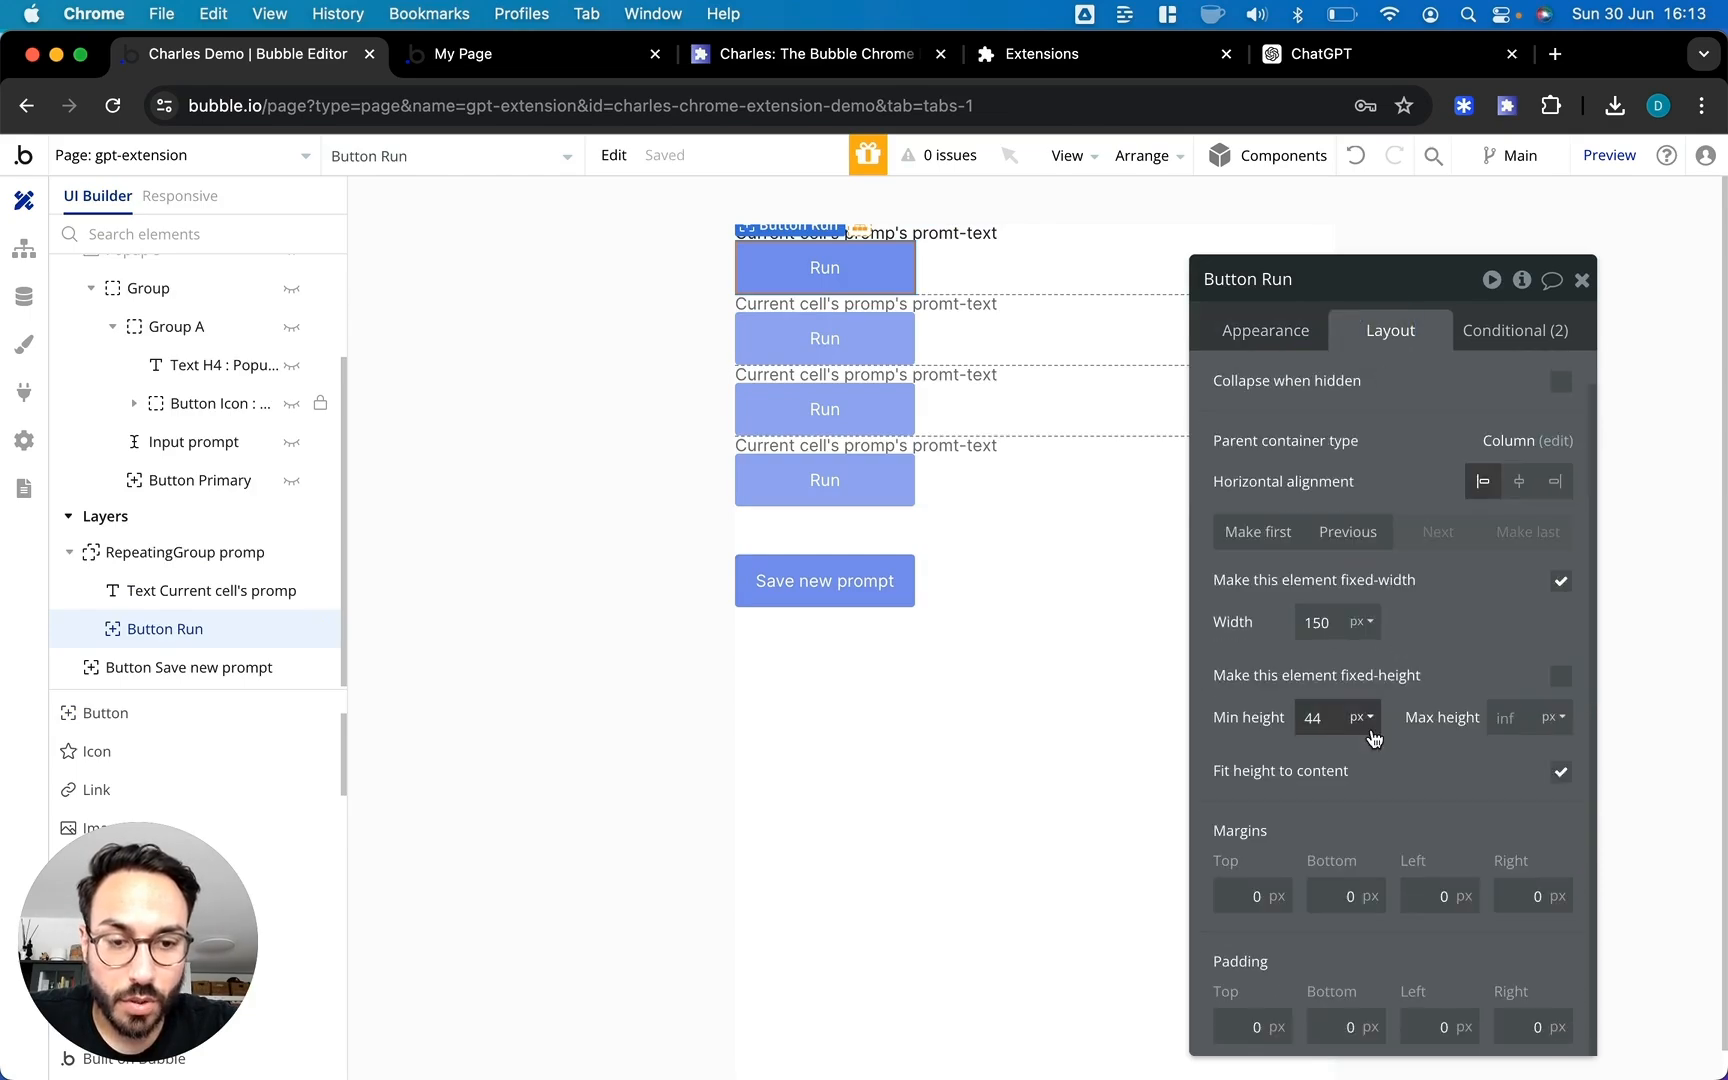
double_click(1320, 623)
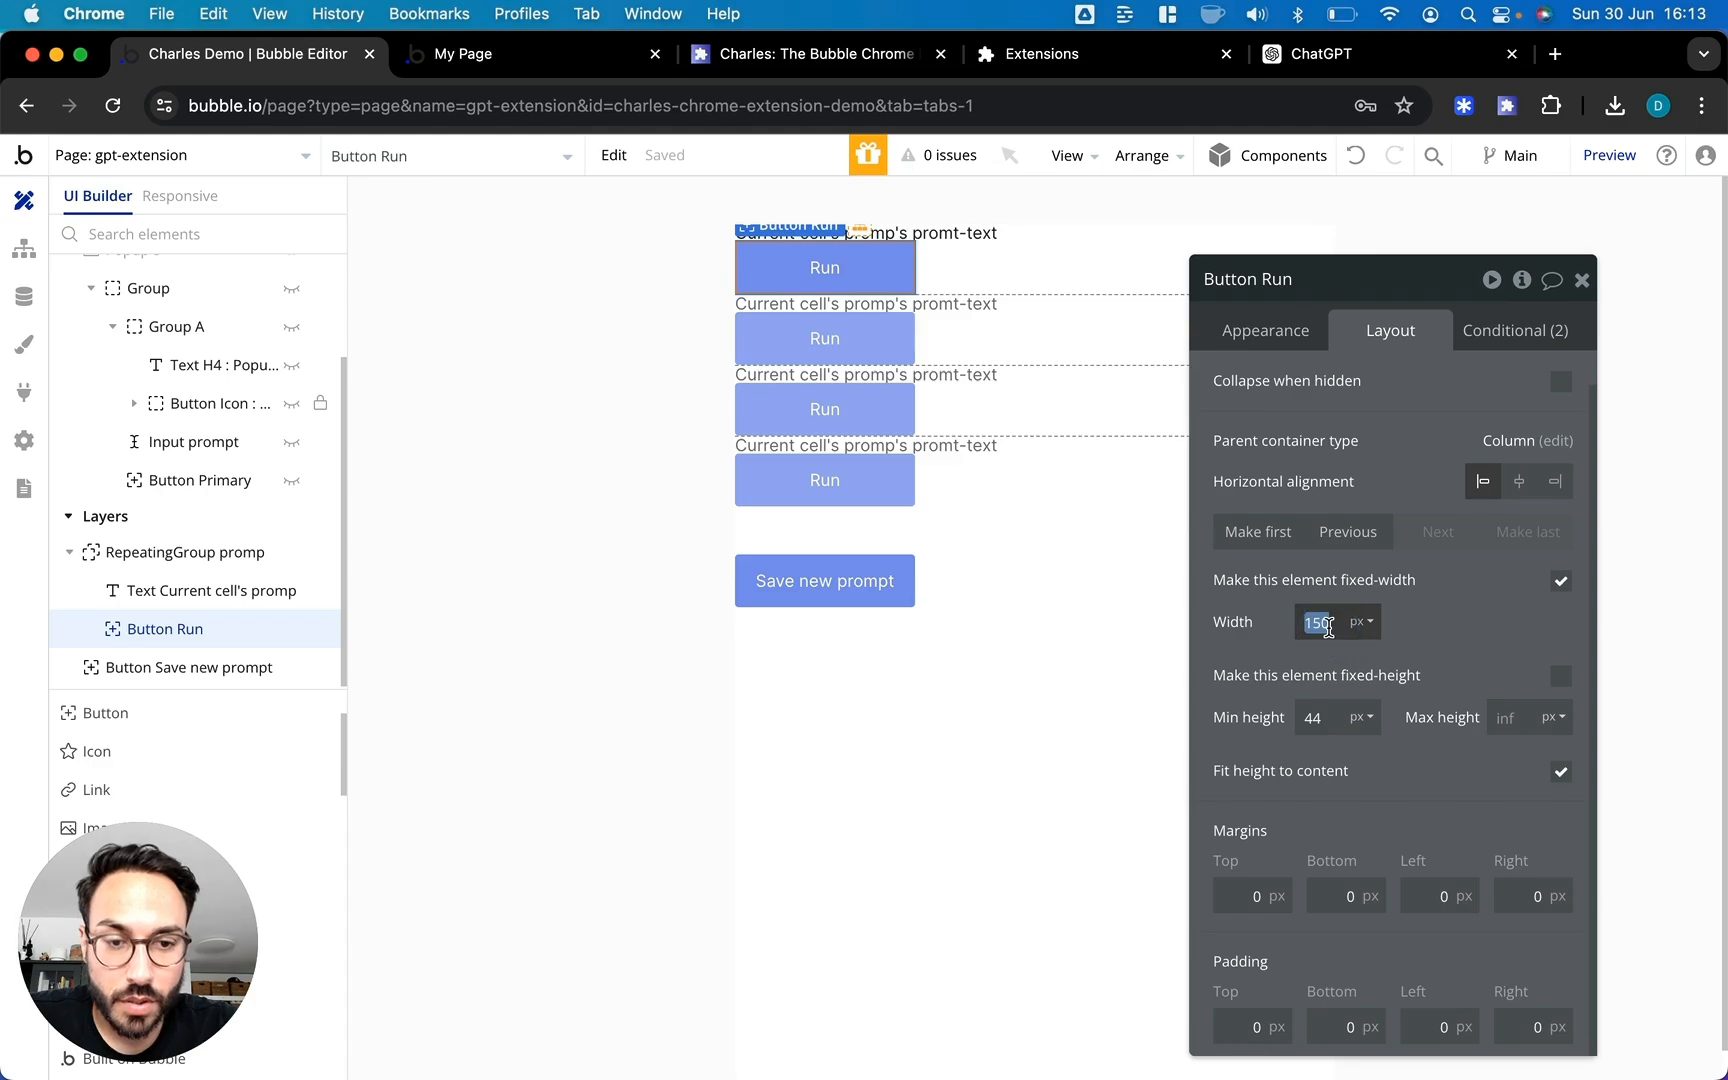
click(1561, 580)
scroll(1350, 900, down, 1)
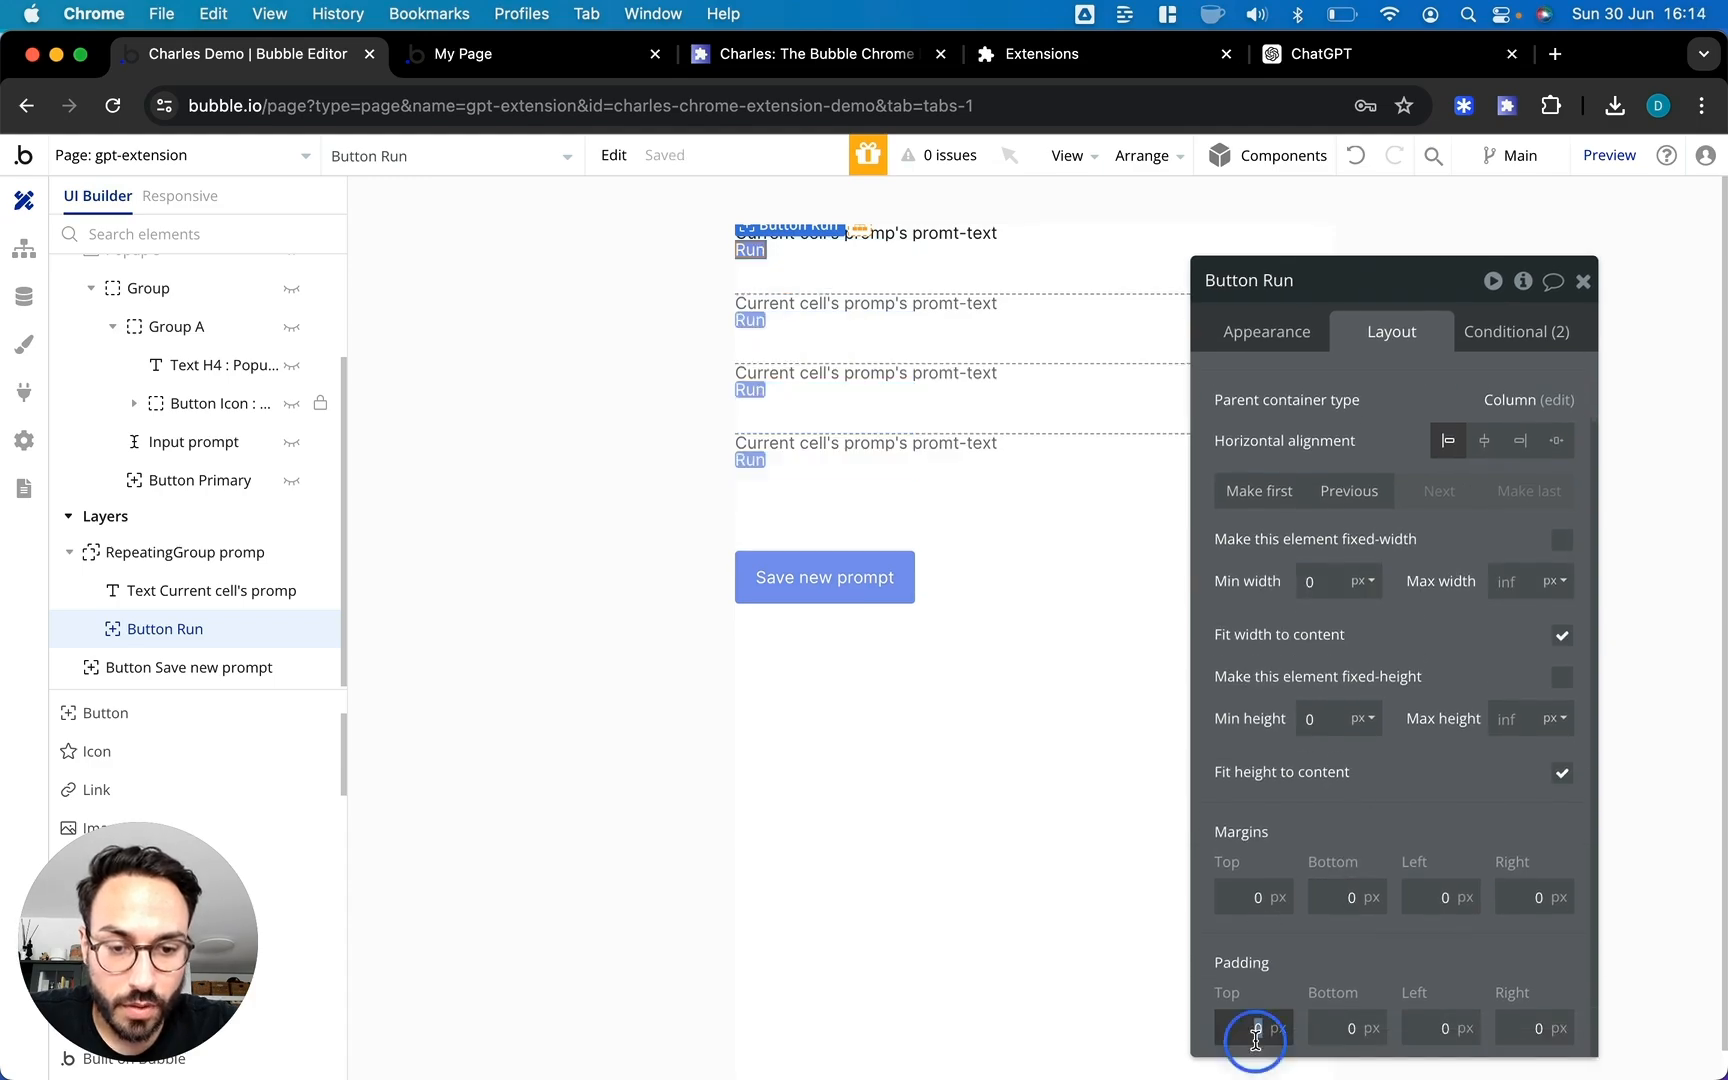
Set the Run button's padding to 5 px on all four sides and its top margin to 5 px
text(5)
key(Tab)
text(5)
key(Tab)
text(5)
key(Tab)
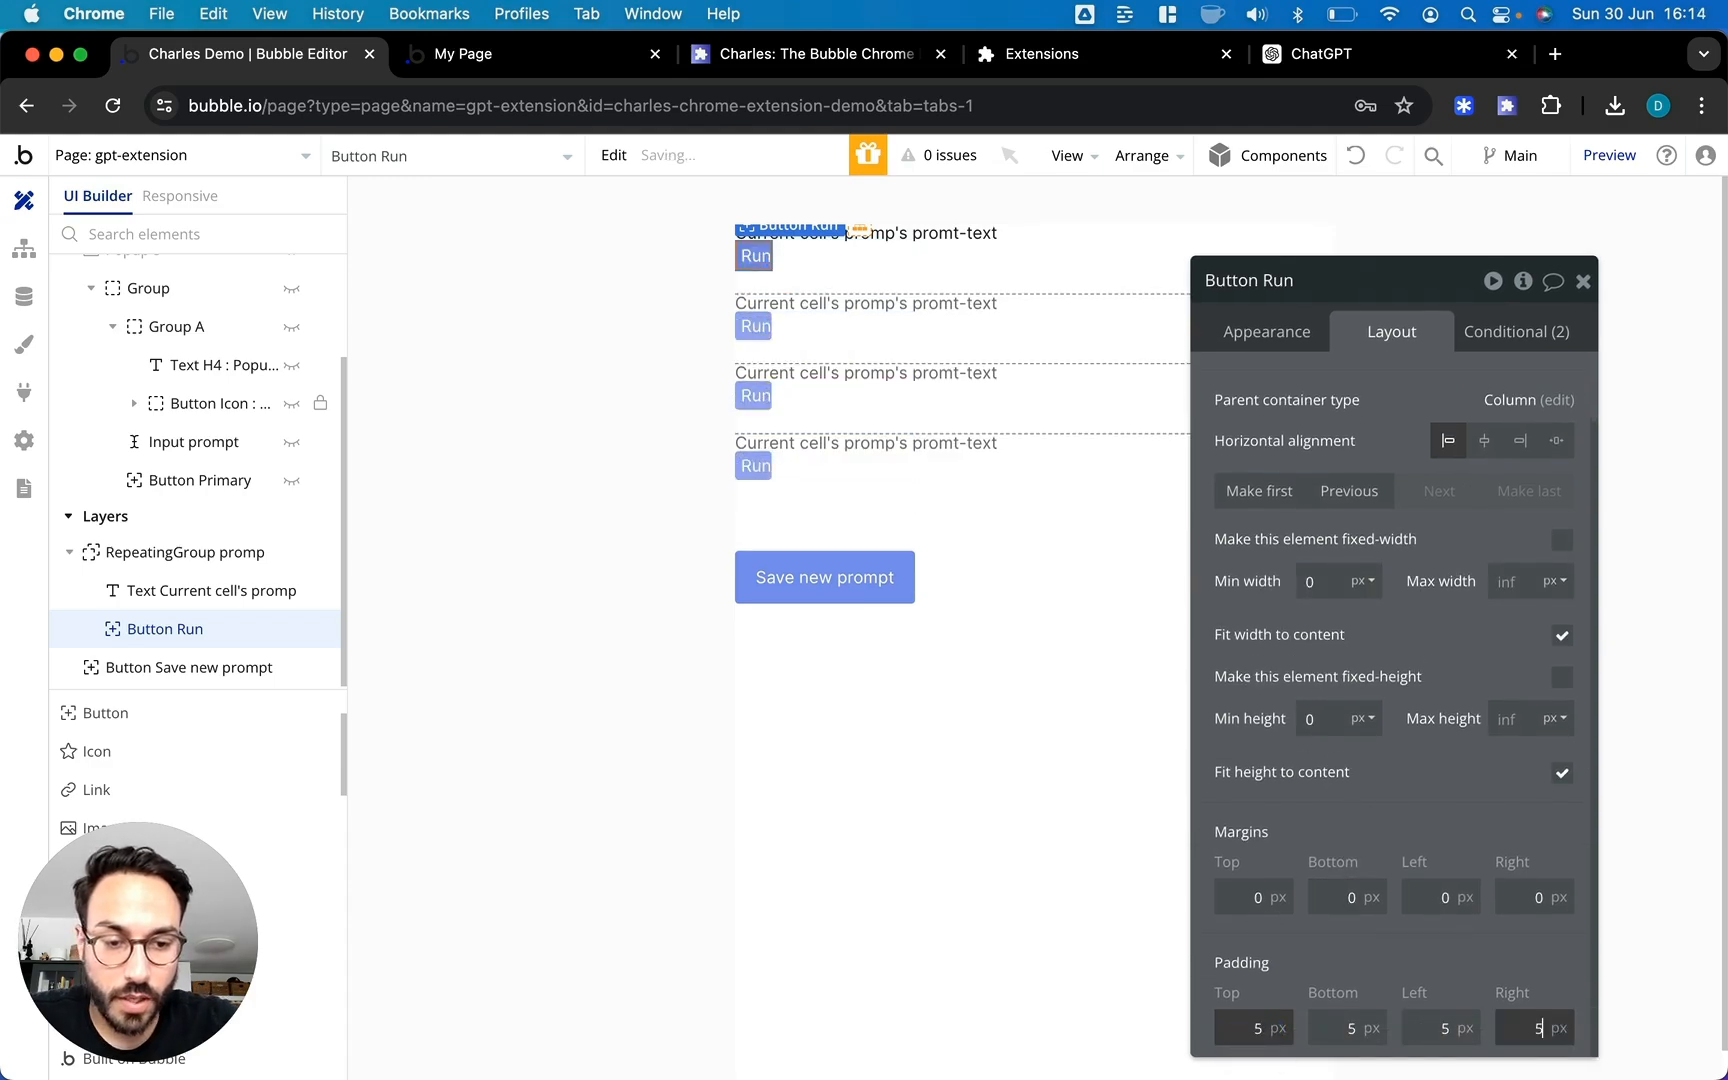
click(1311, 976)
click(764, 253)
click(764, 253)
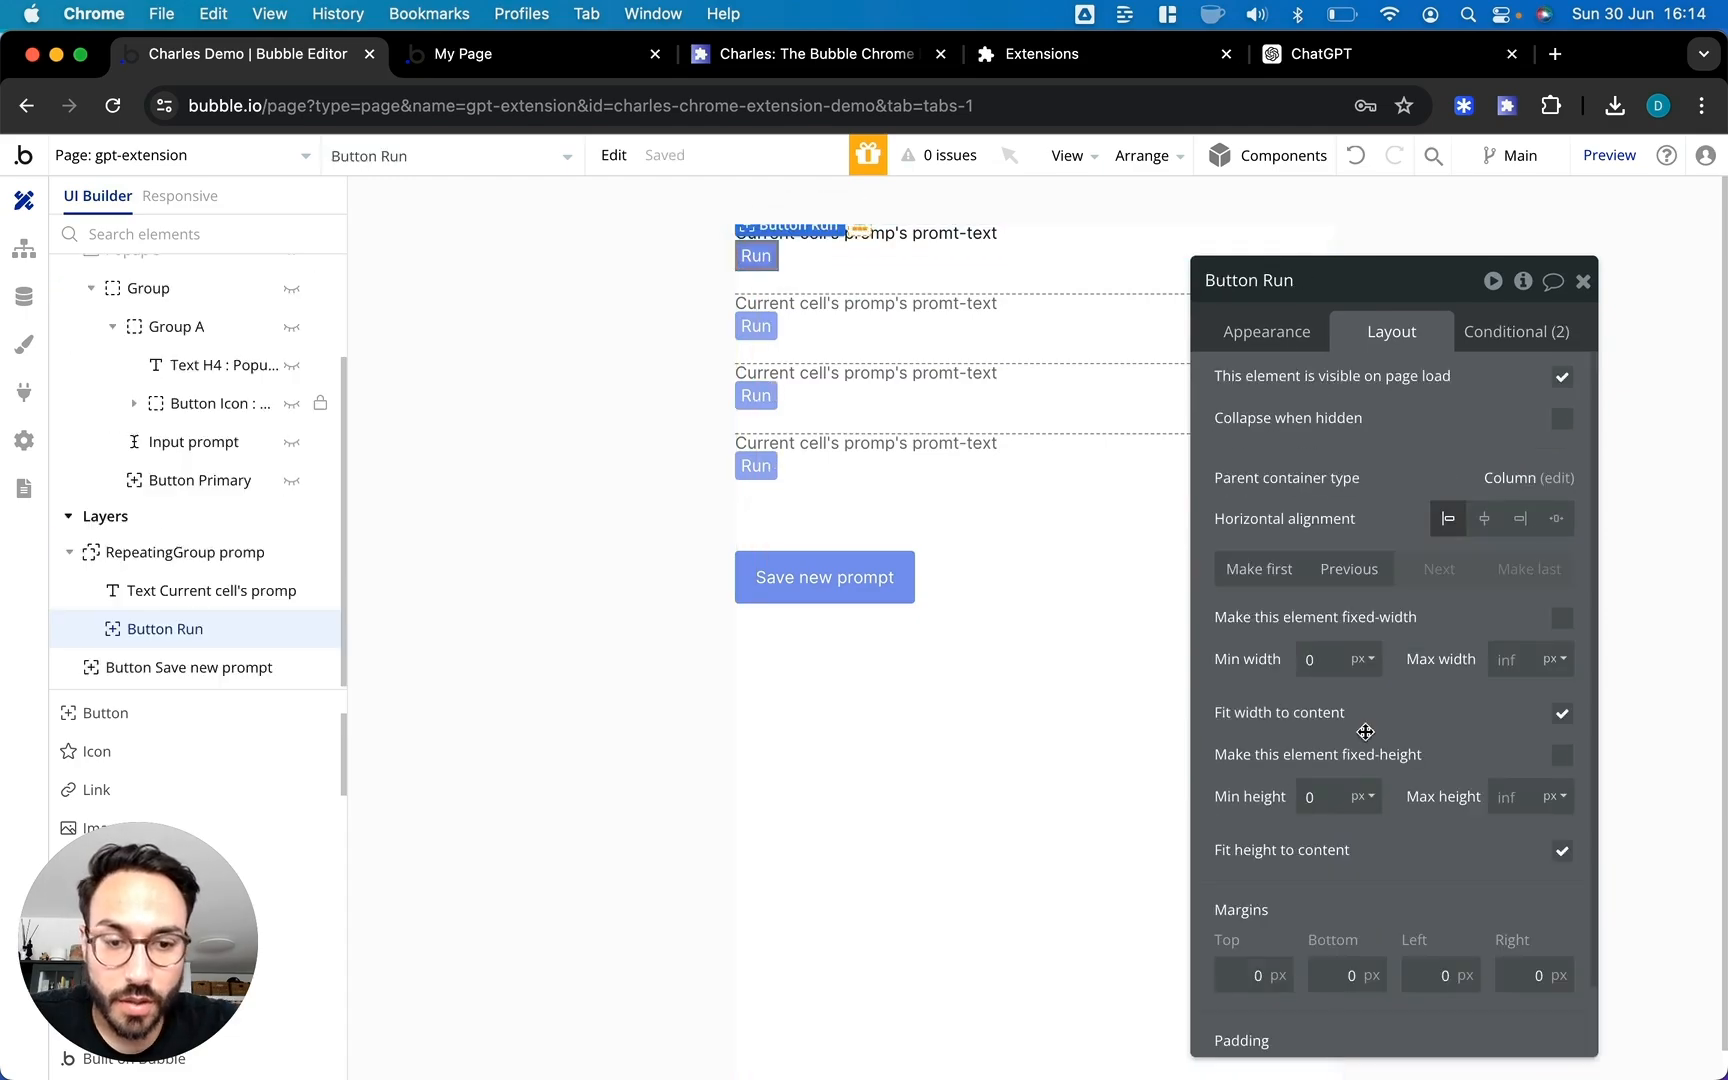
scroll(1325, 880, down, 2)
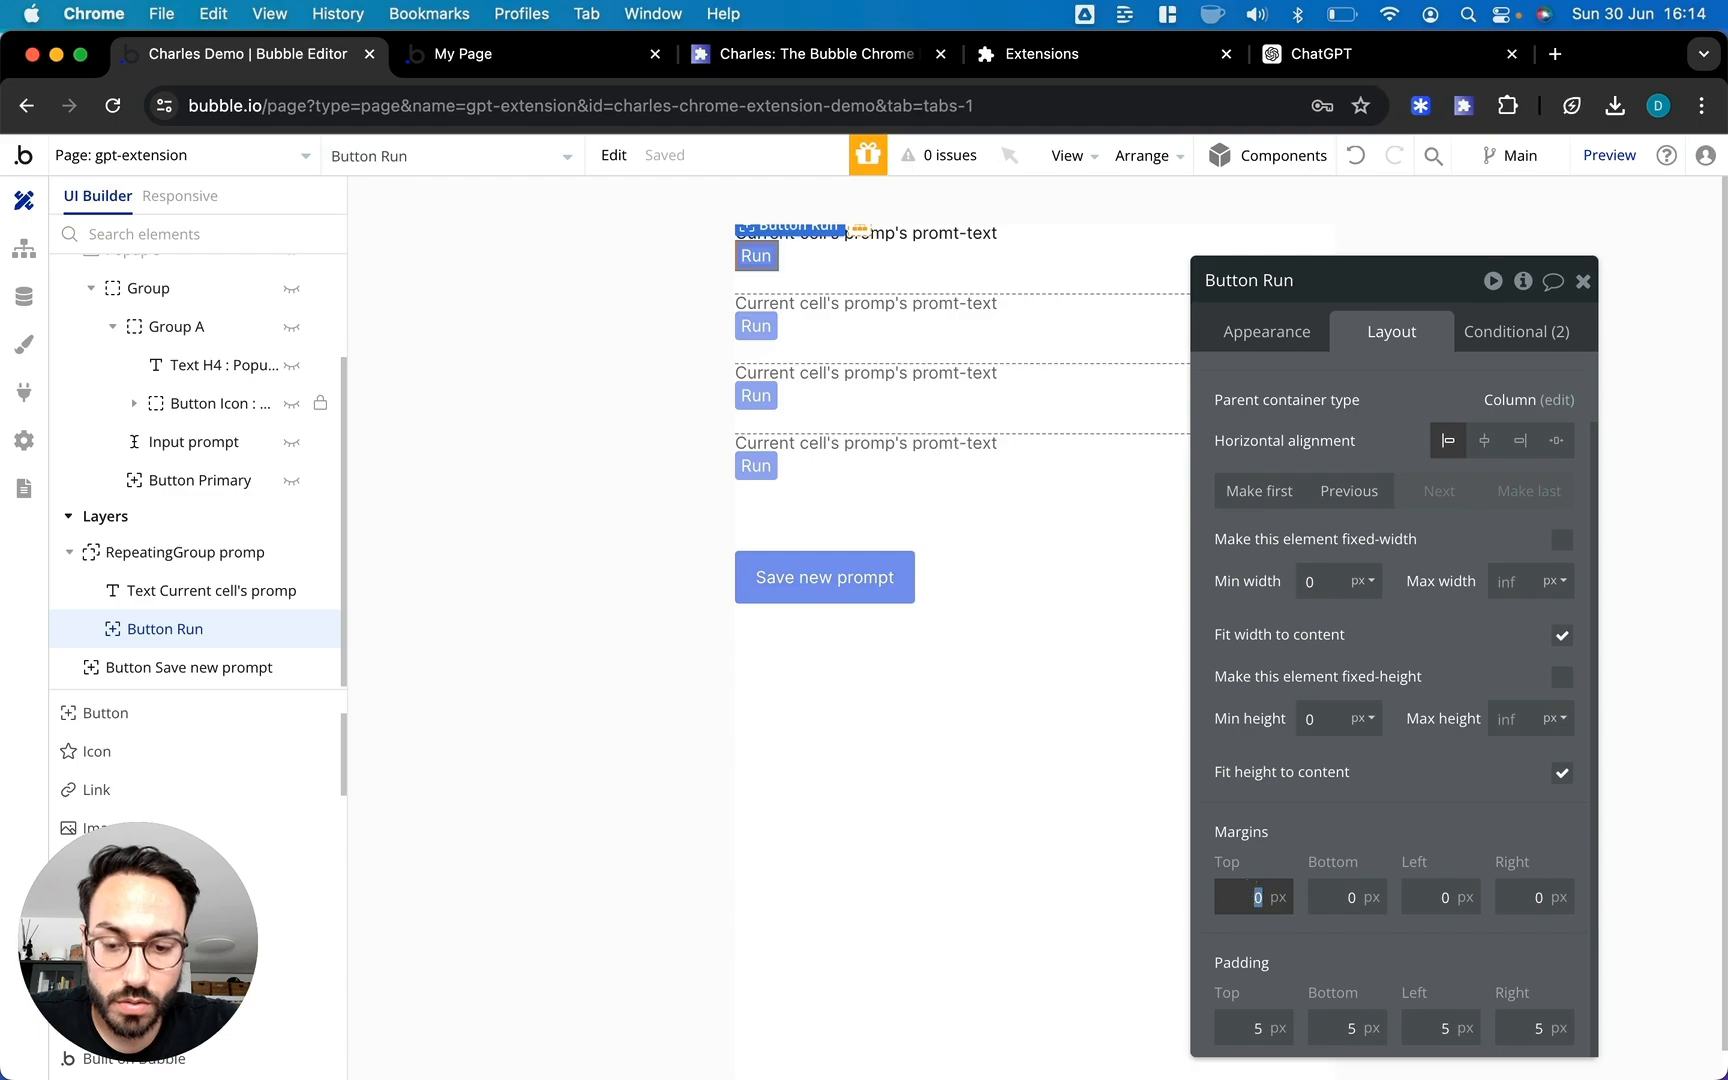
text(5)
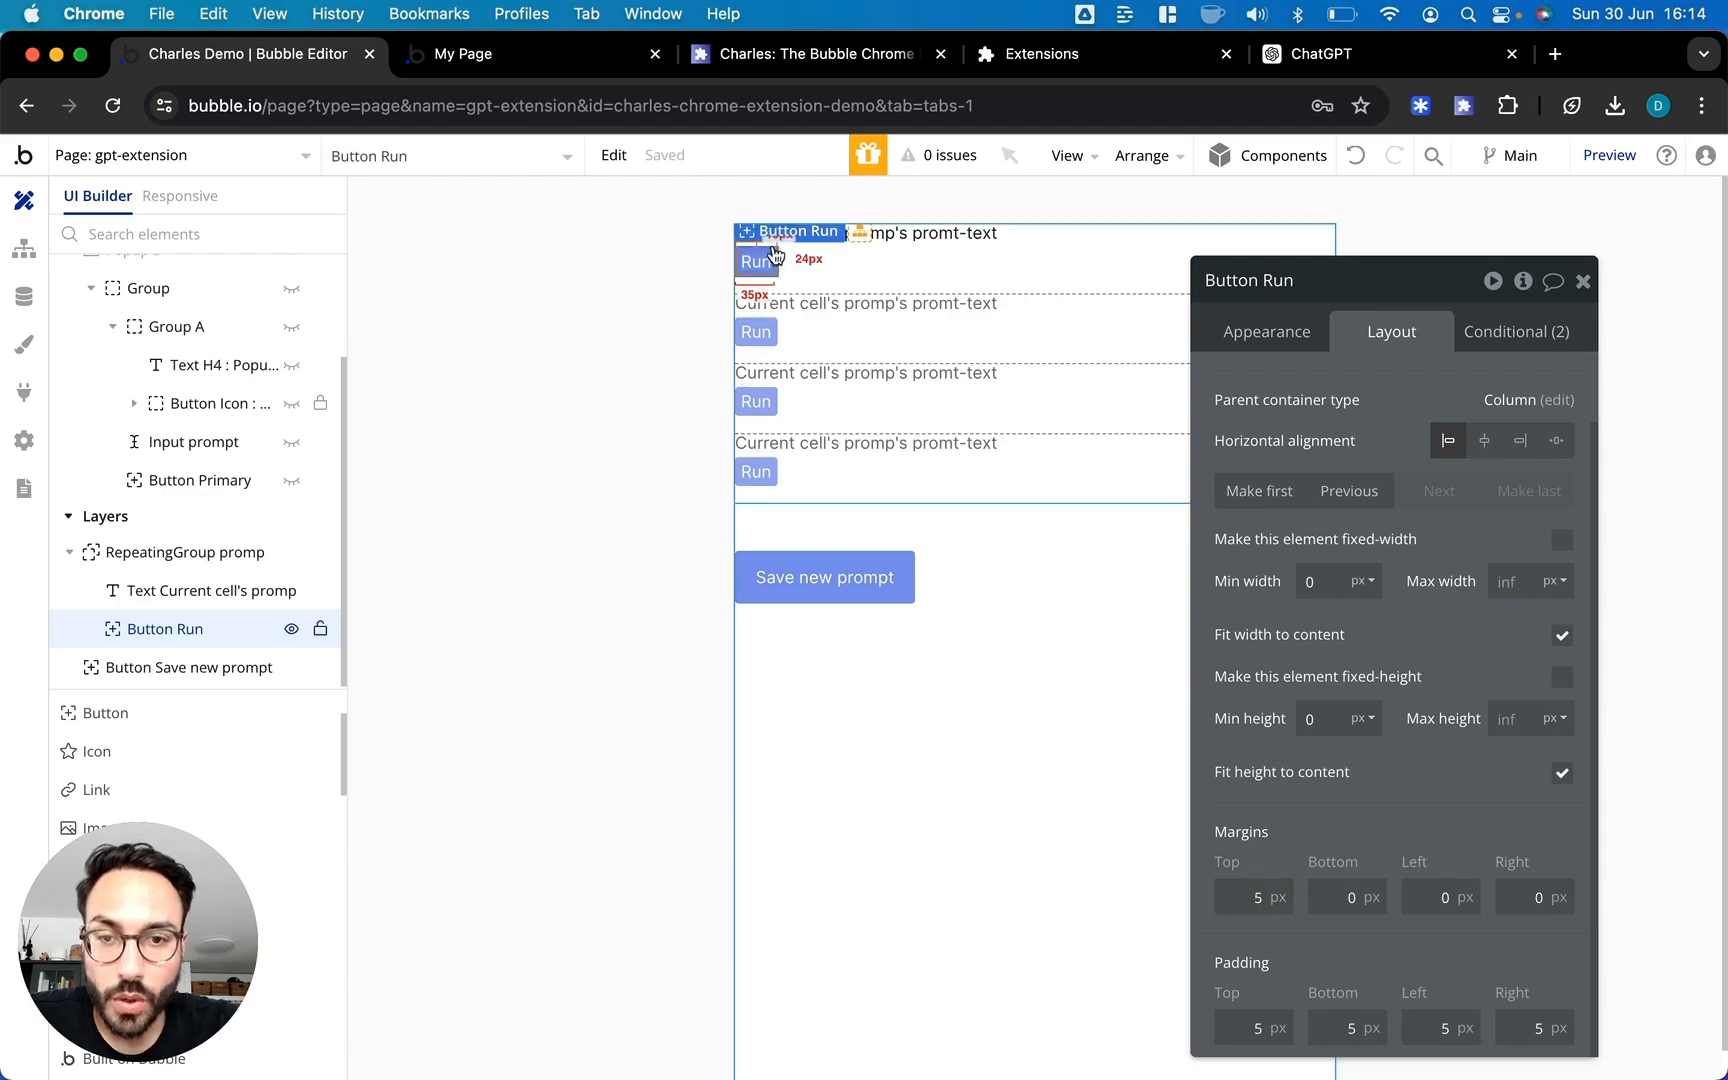
Create a workflow for the Run button with the action "Charles: Populate input field (testing)"
click(1302, 62)
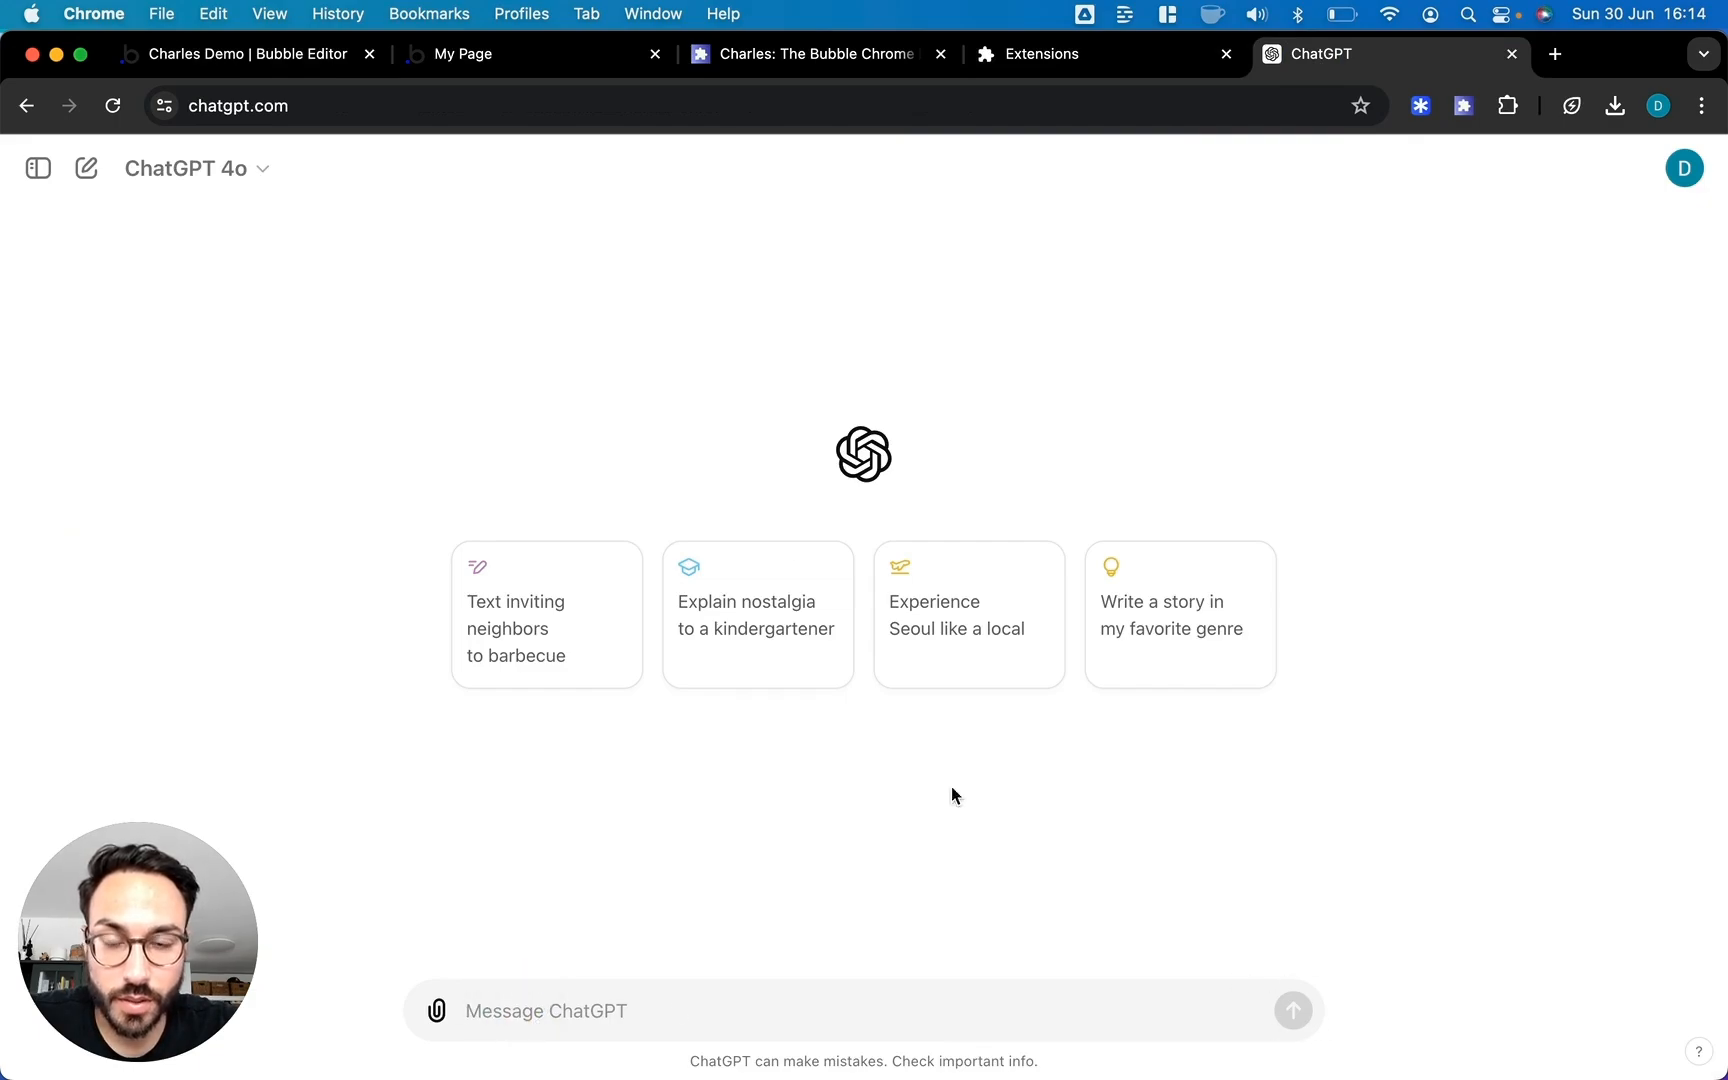
click(231, 54)
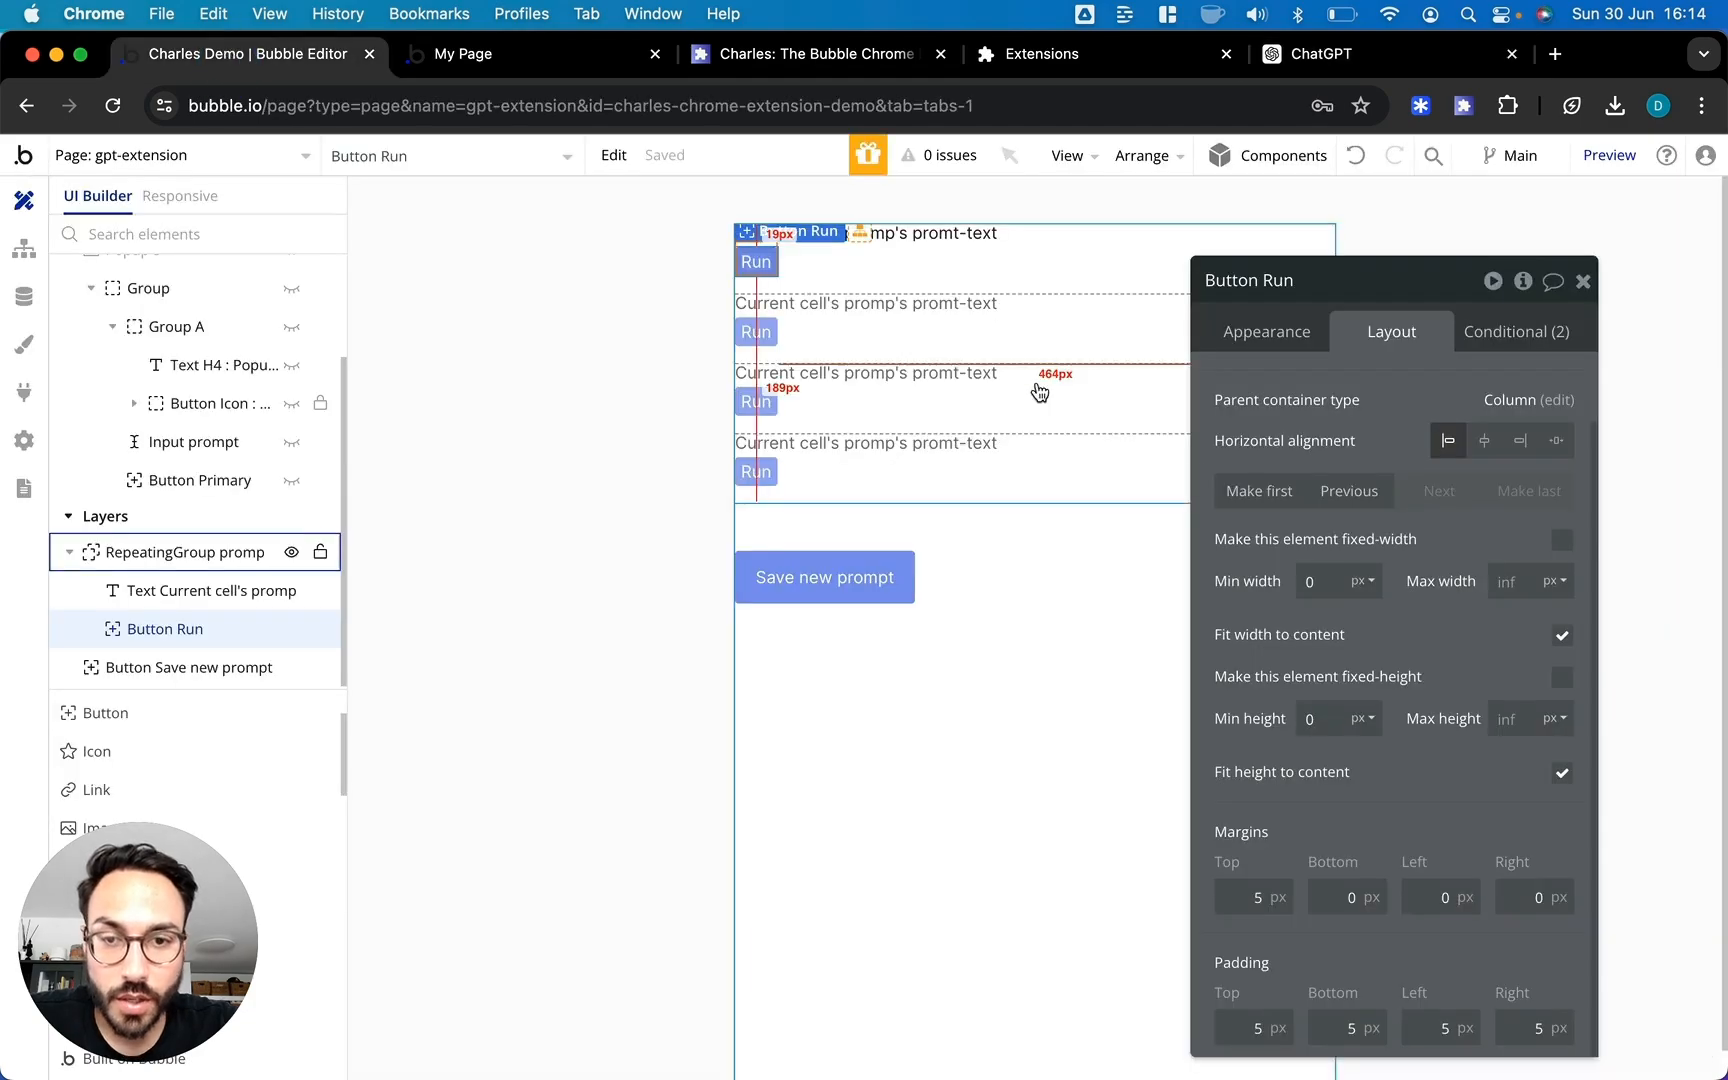
click(1277, 325)
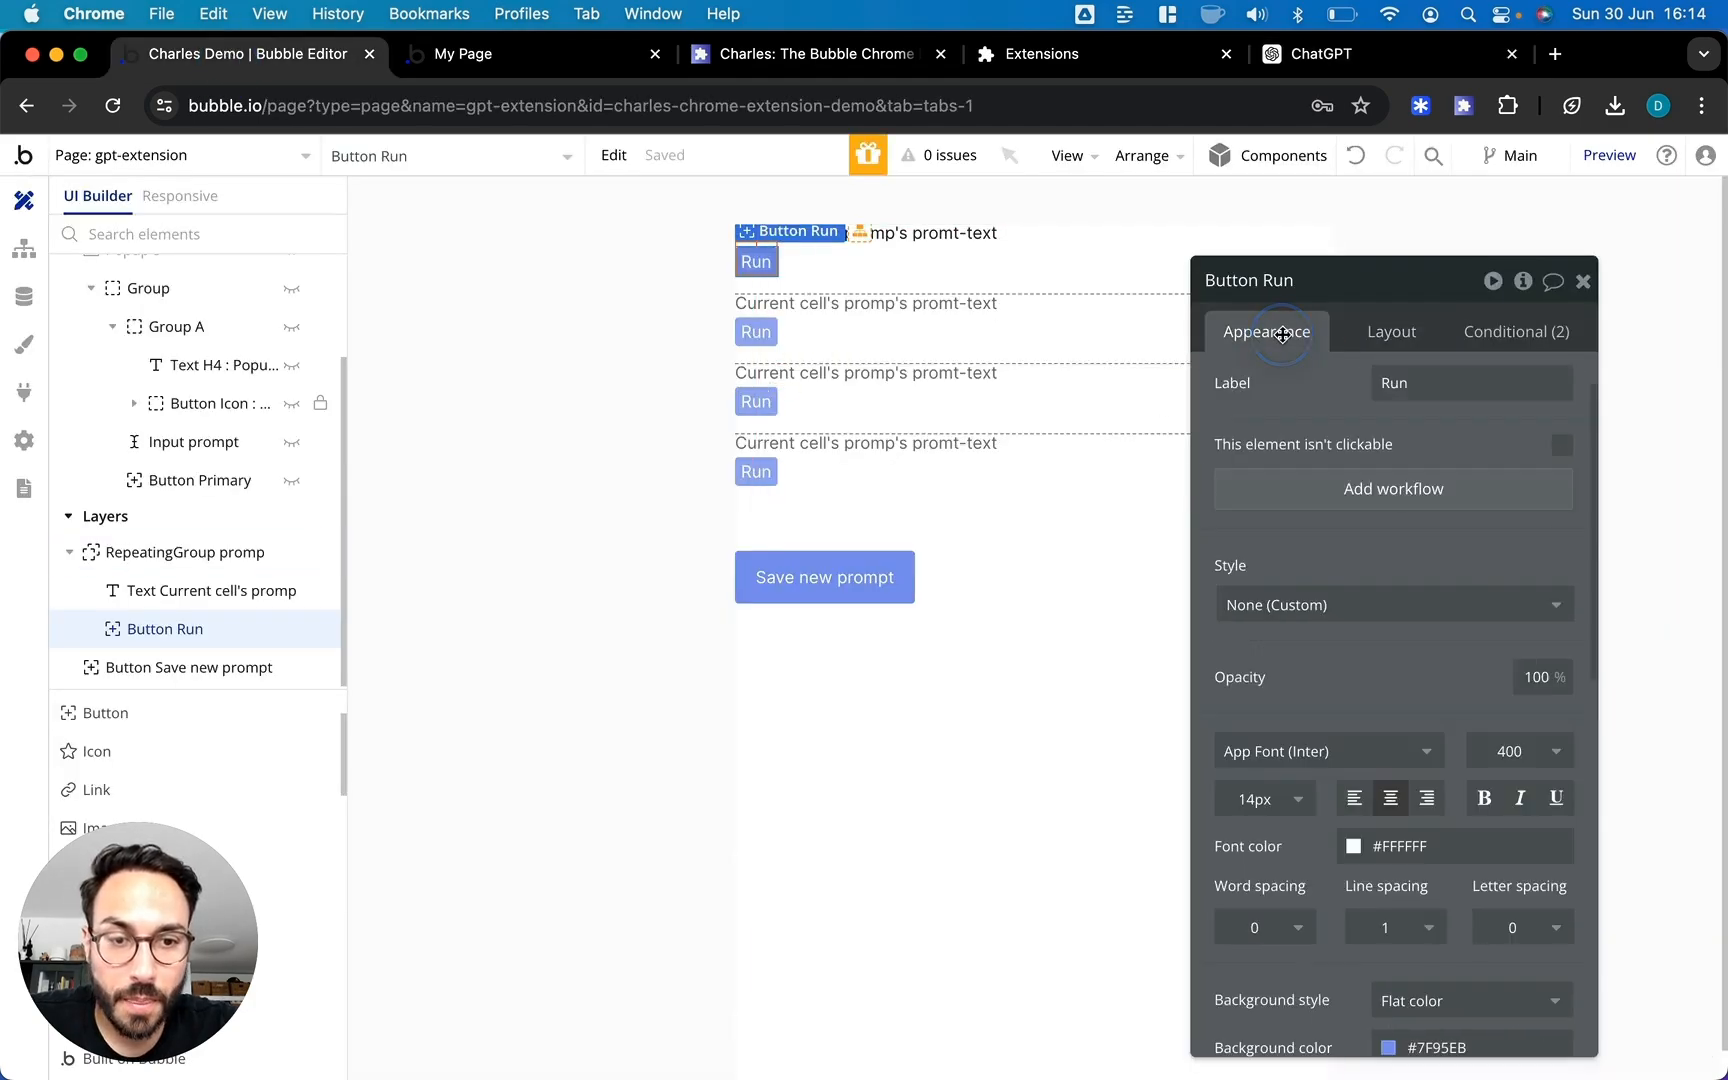
click(1352, 491)
click(255, 457)
text(chat)
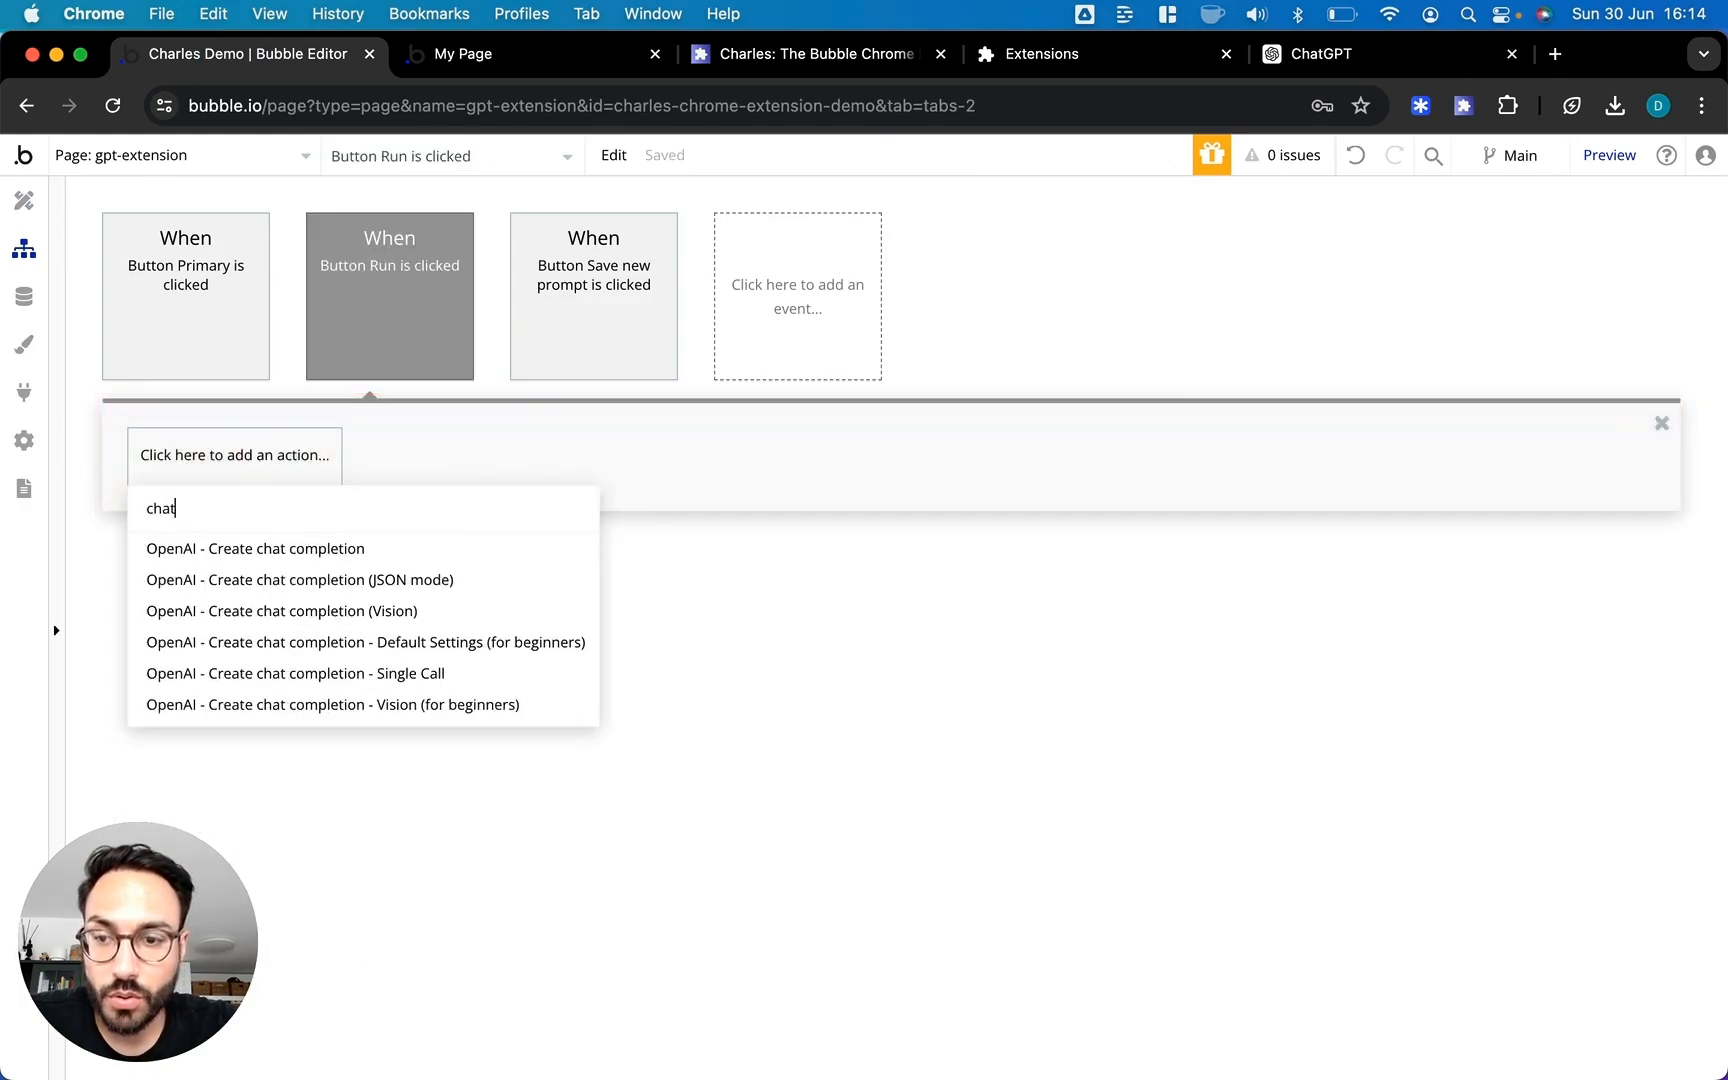
key(BackSpace)
text(rl)
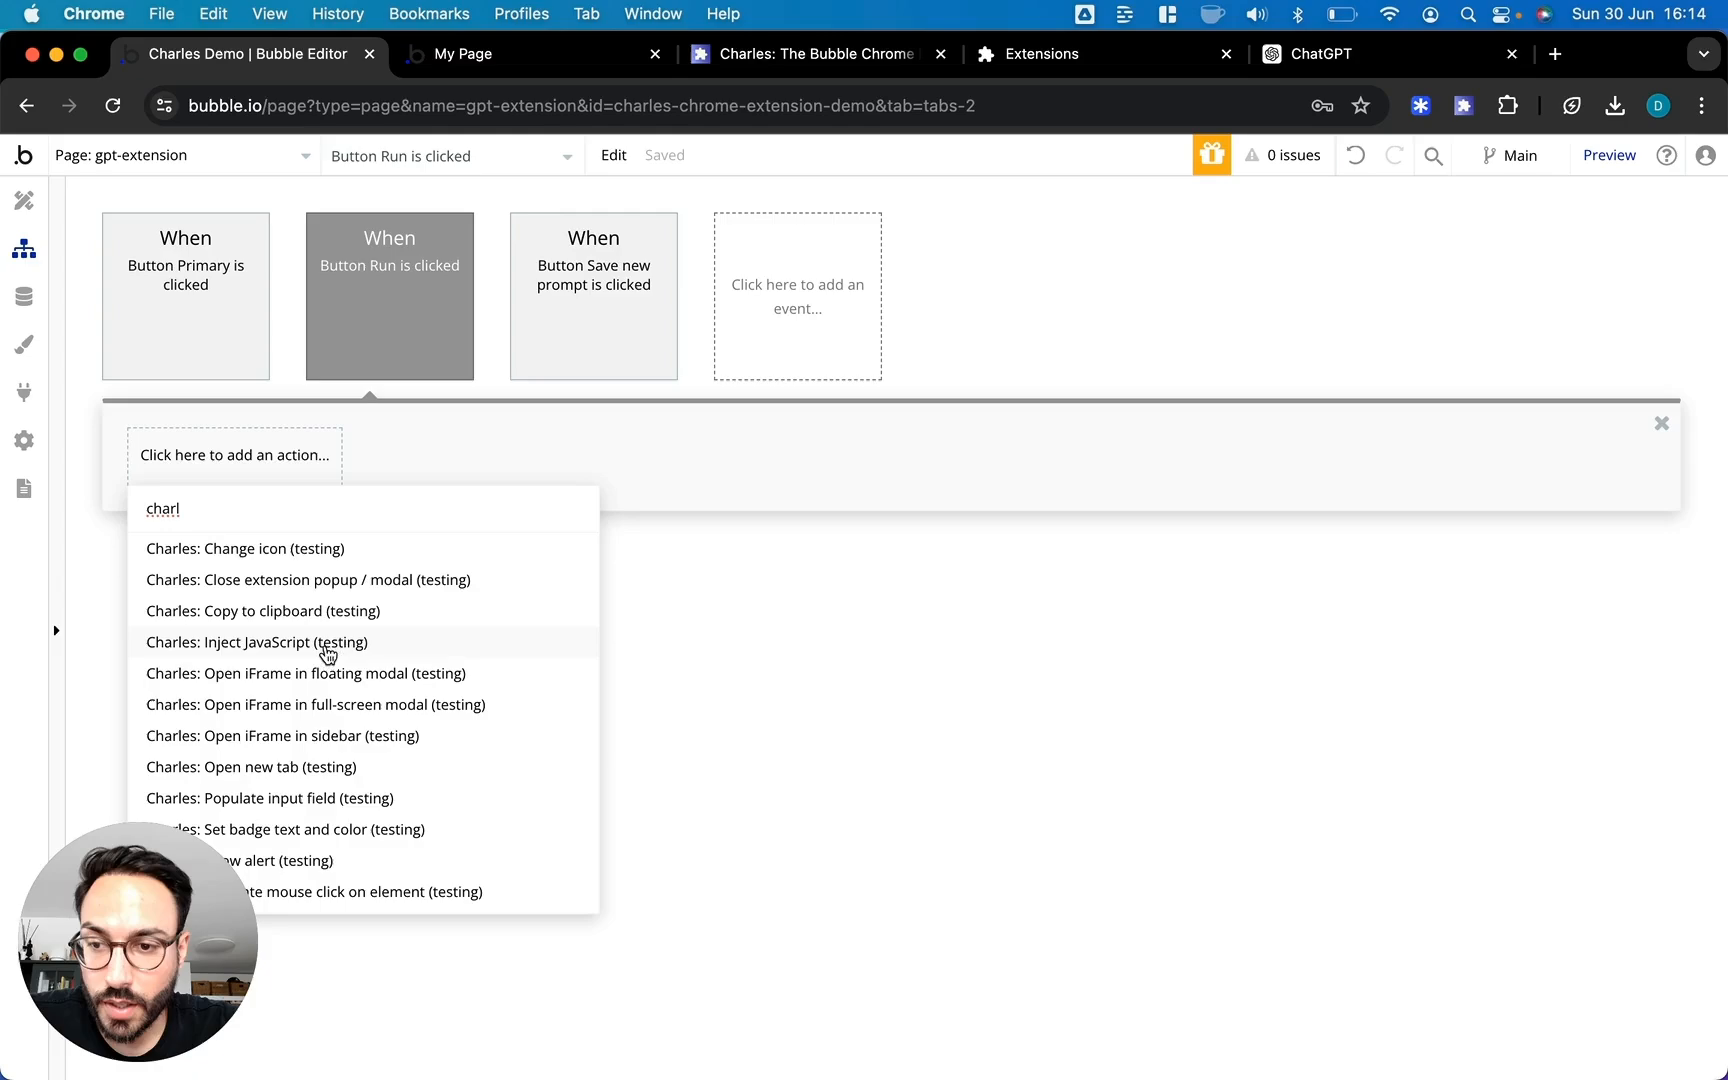
click(275, 800)
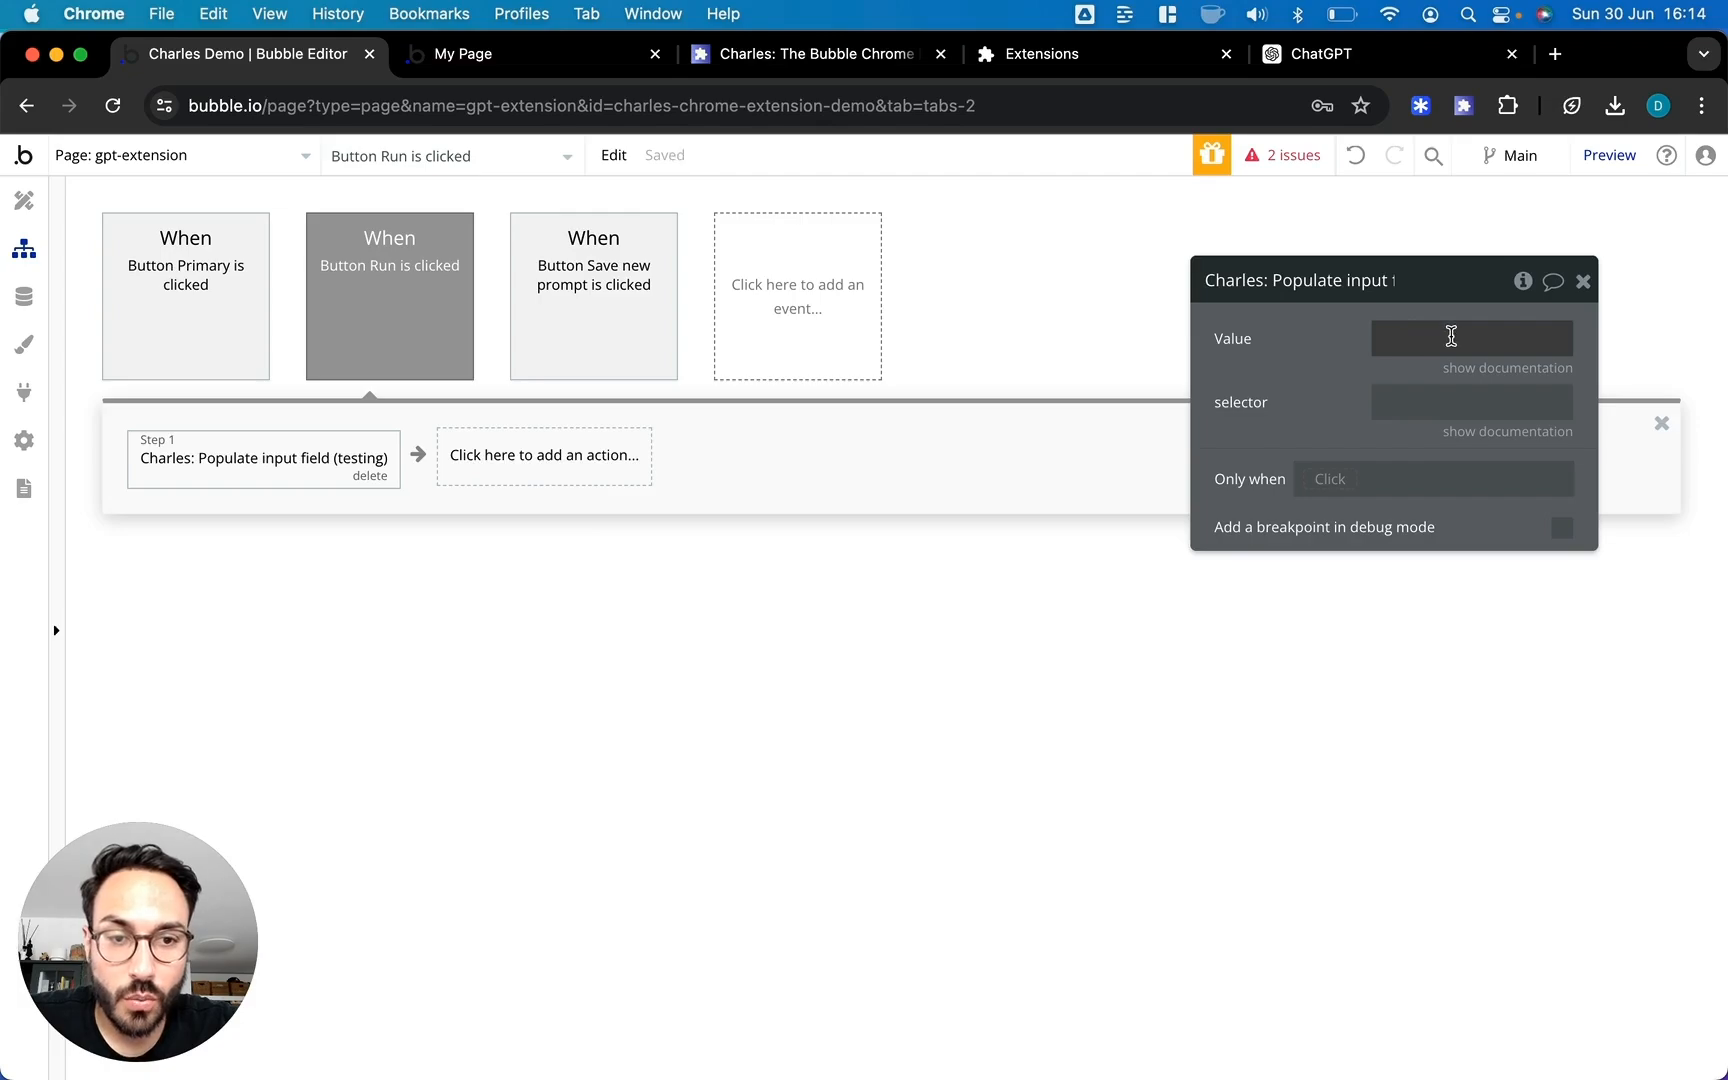
Set the populate action's value to the dynamic expression Current cell's promp's promt-text
click(1451, 336)
click(1610, 341)
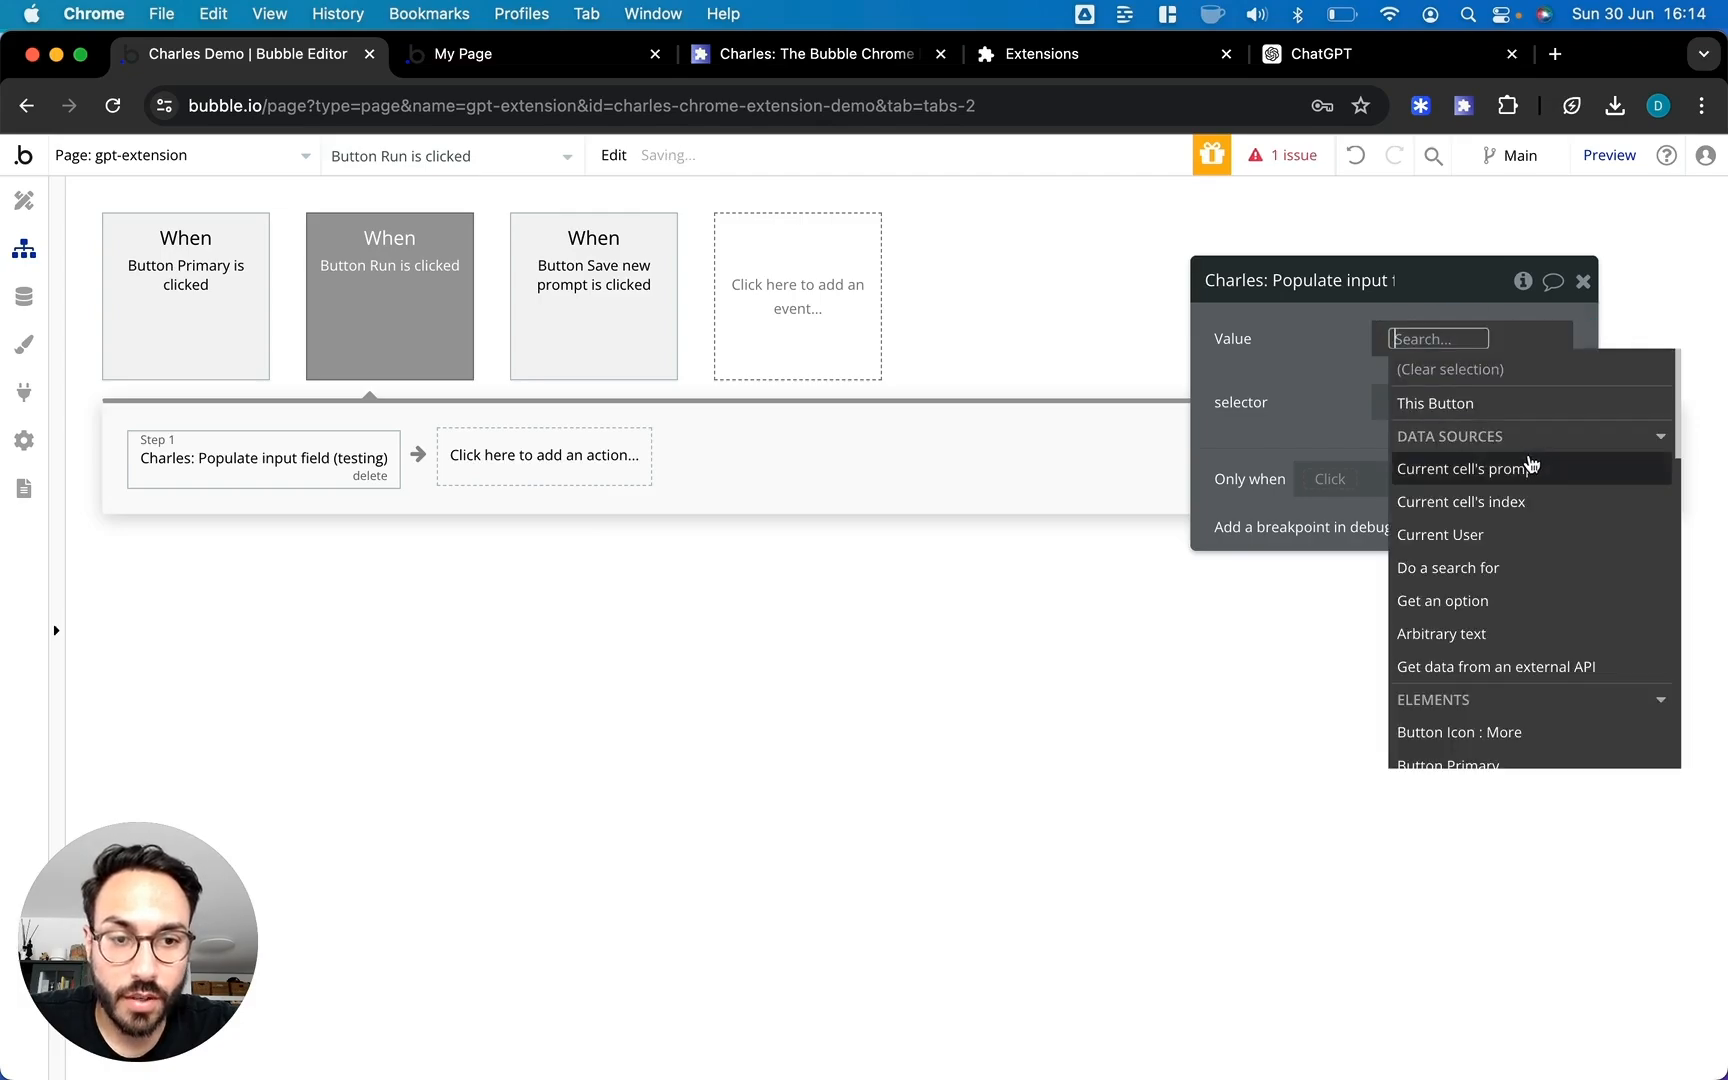
click(1529, 458)
click(1518, 530)
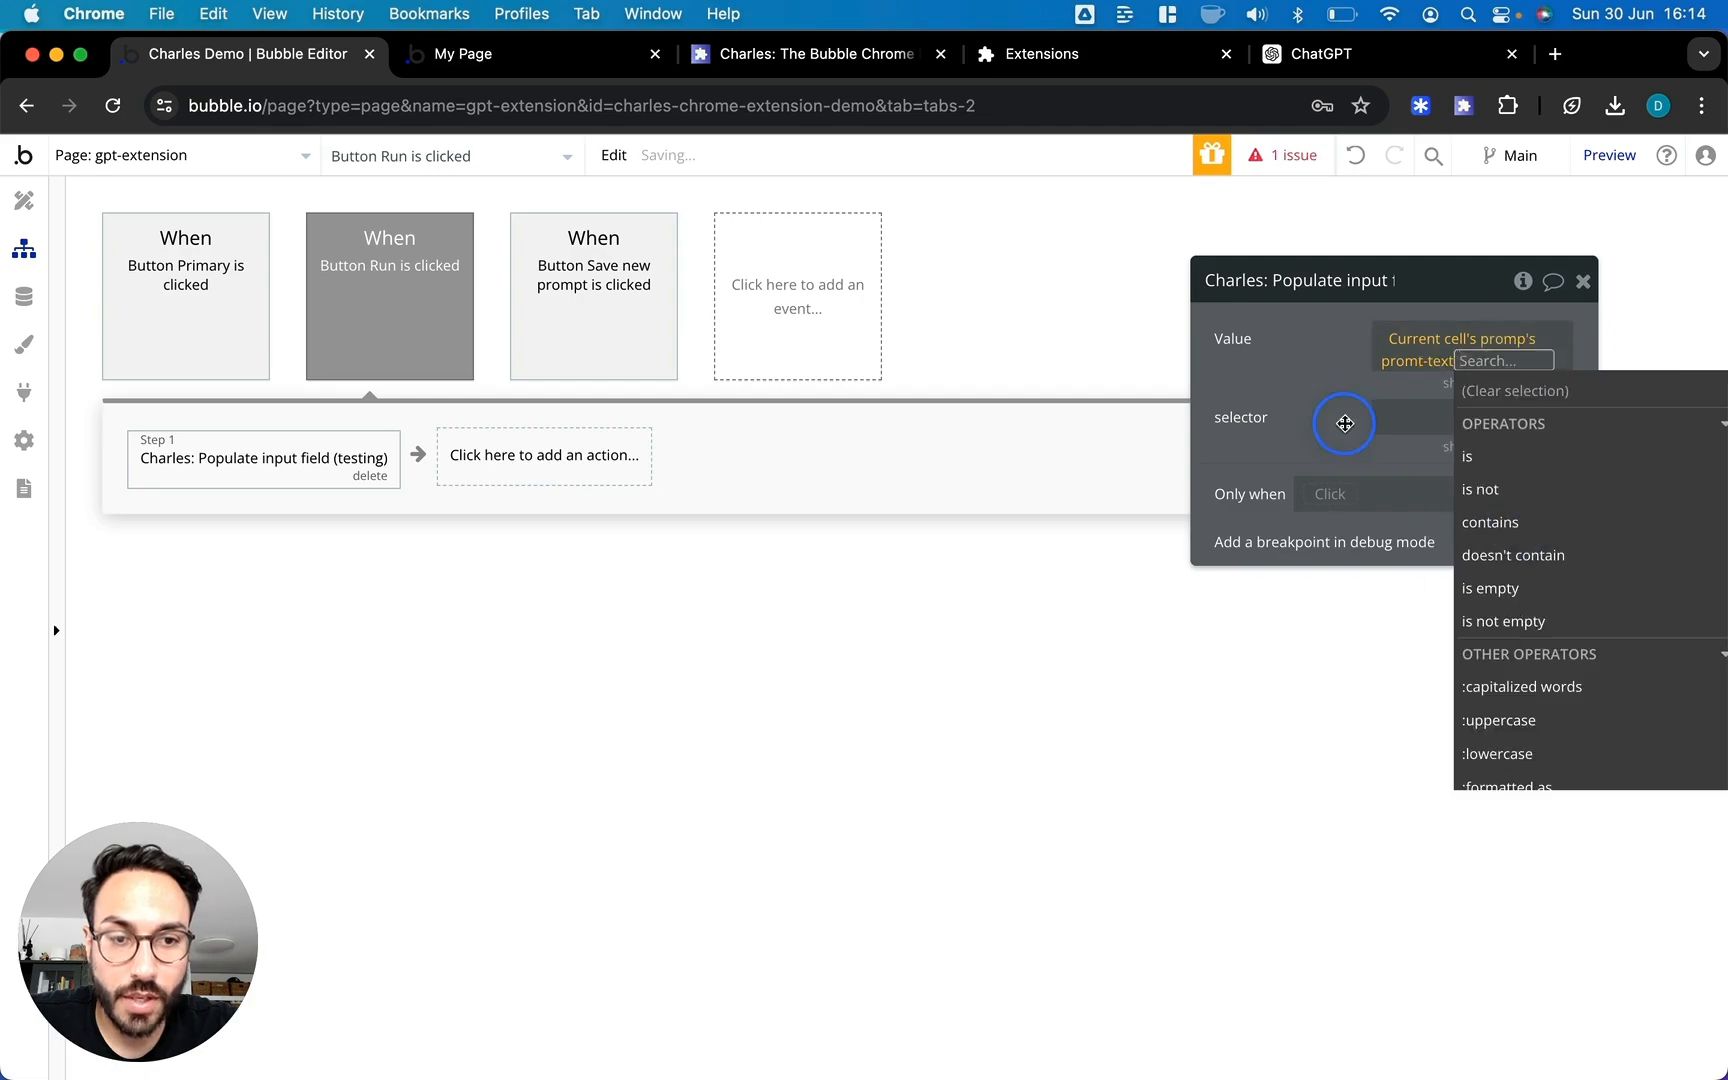
click(1378, 415)
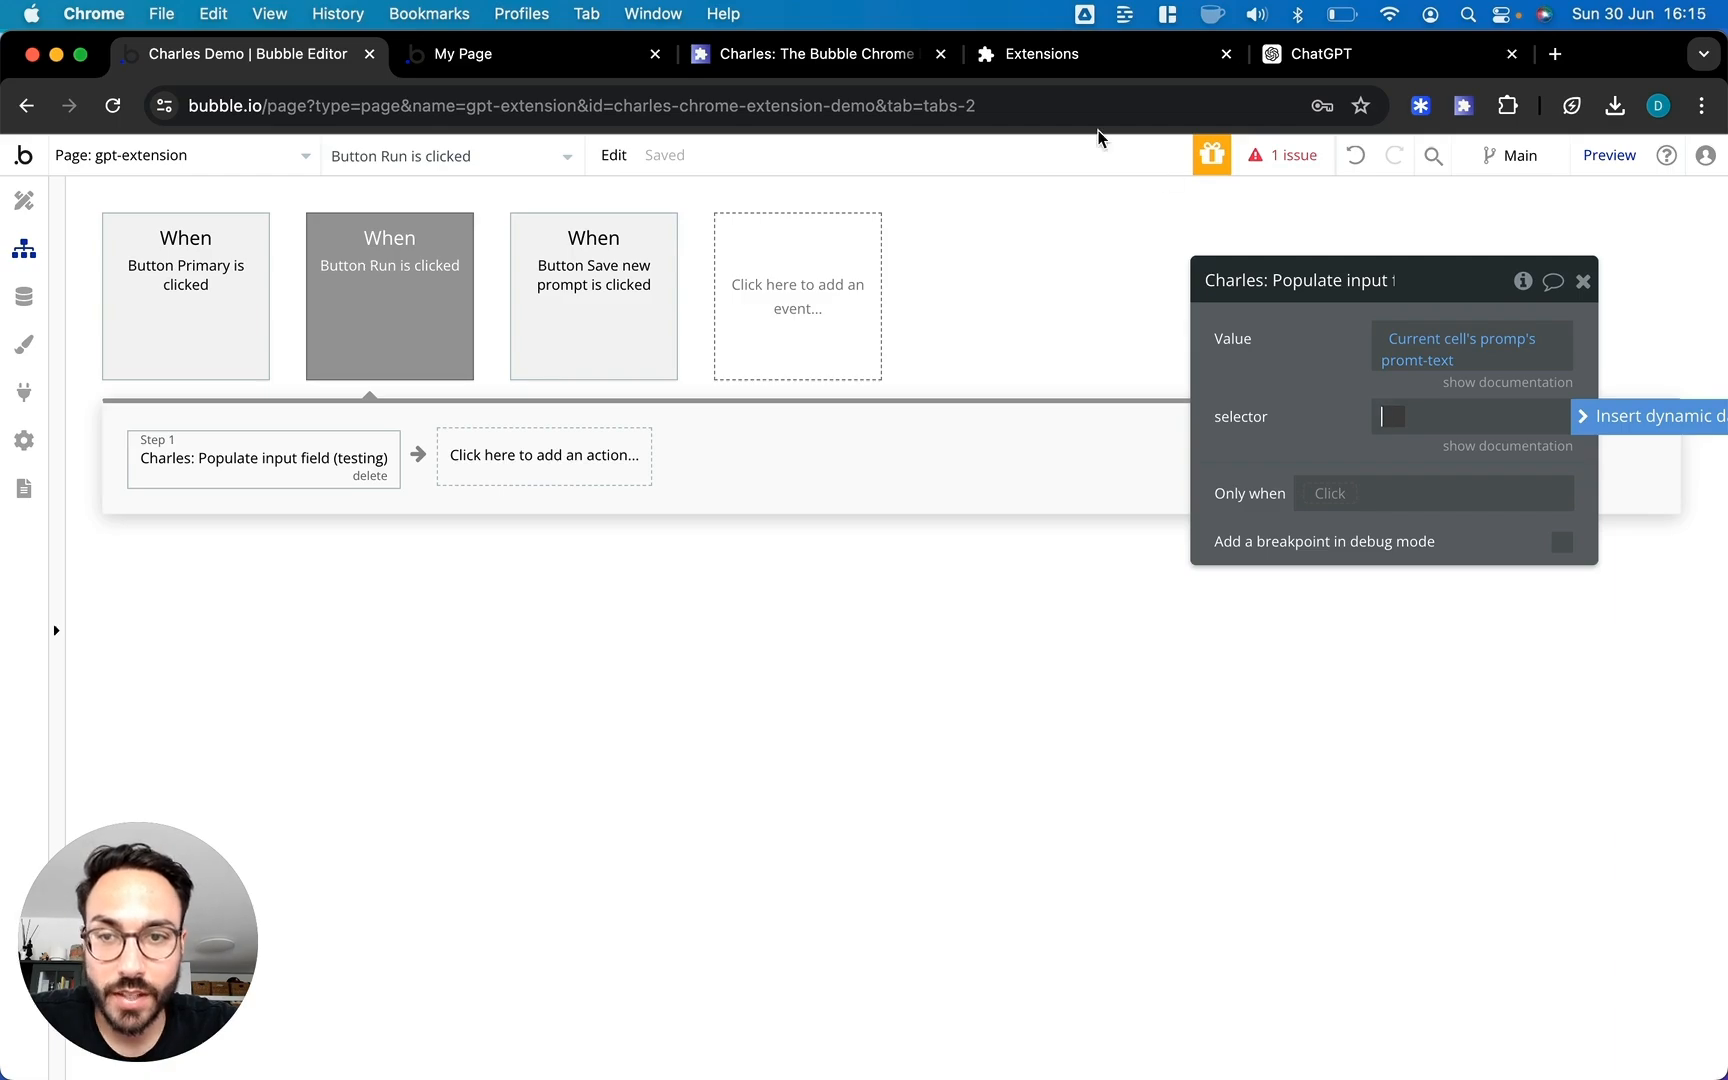
Switch to ChatGPT, inspect its message box and copy the textarea element from the developer tools
click(1328, 54)
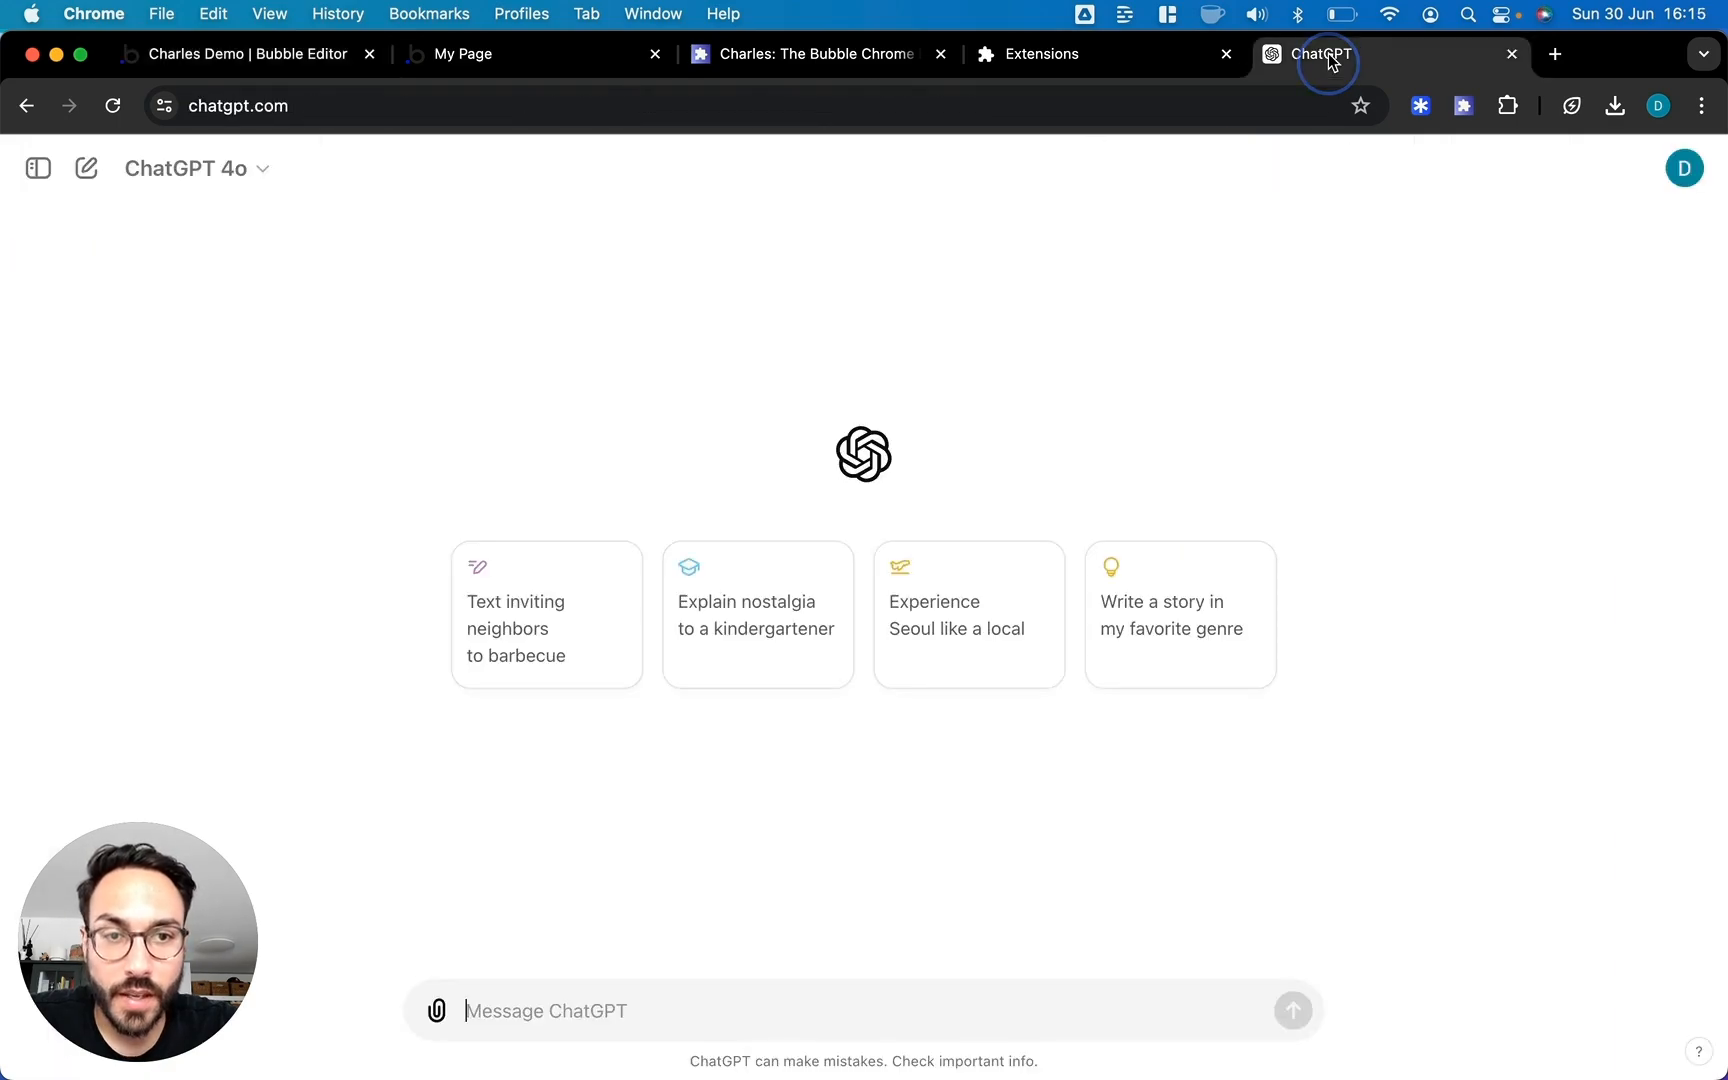
right_click(552, 1020)
click(601, 1053)
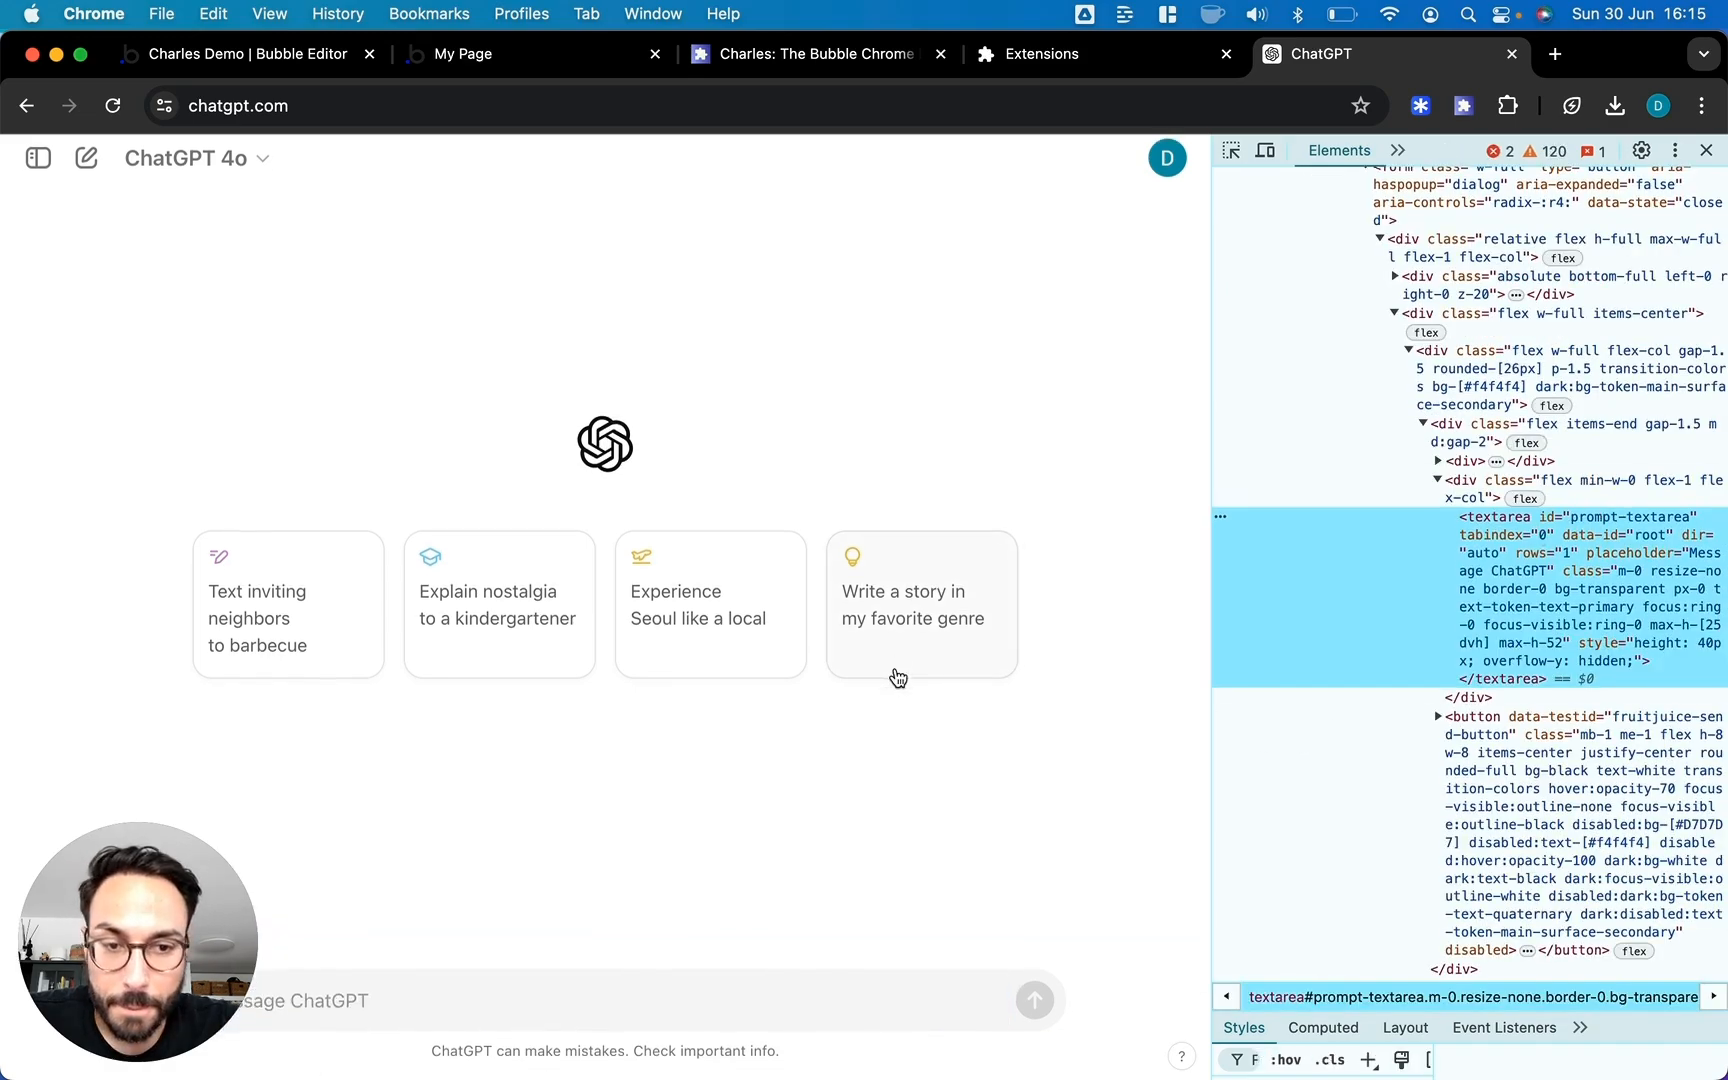
right_click(1578, 522)
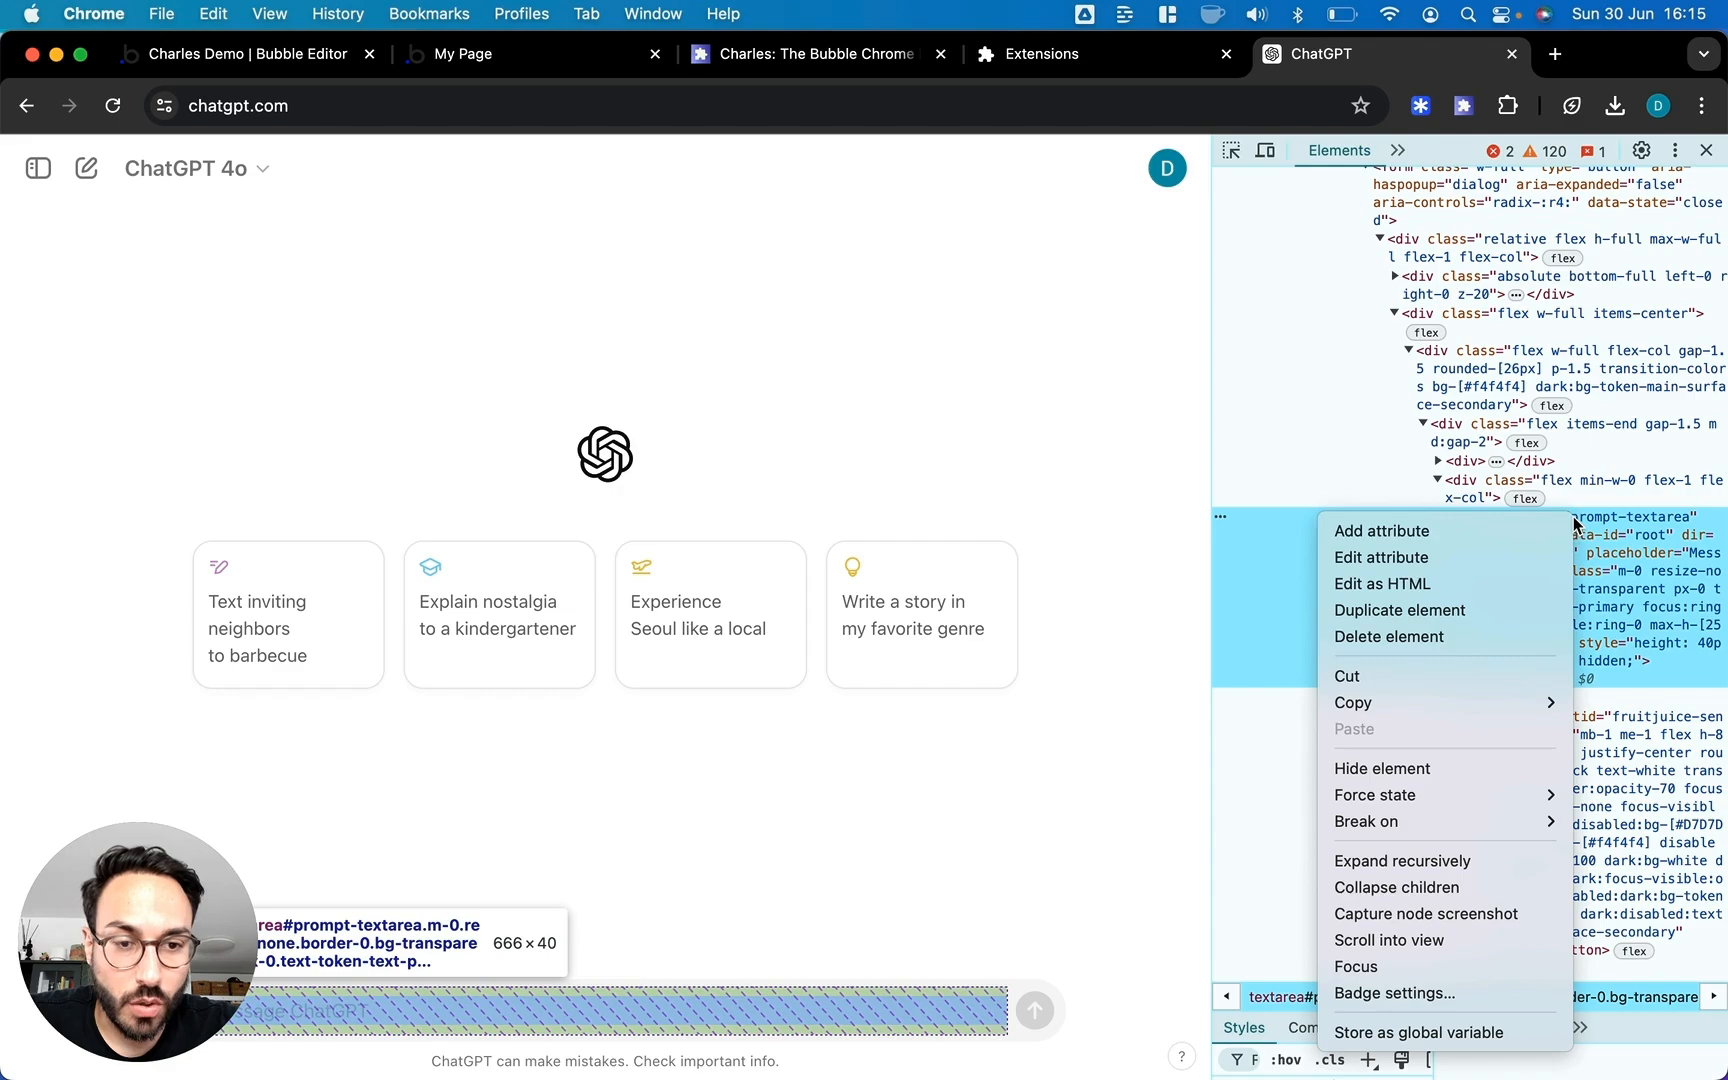
mouse_move(1461, 701)
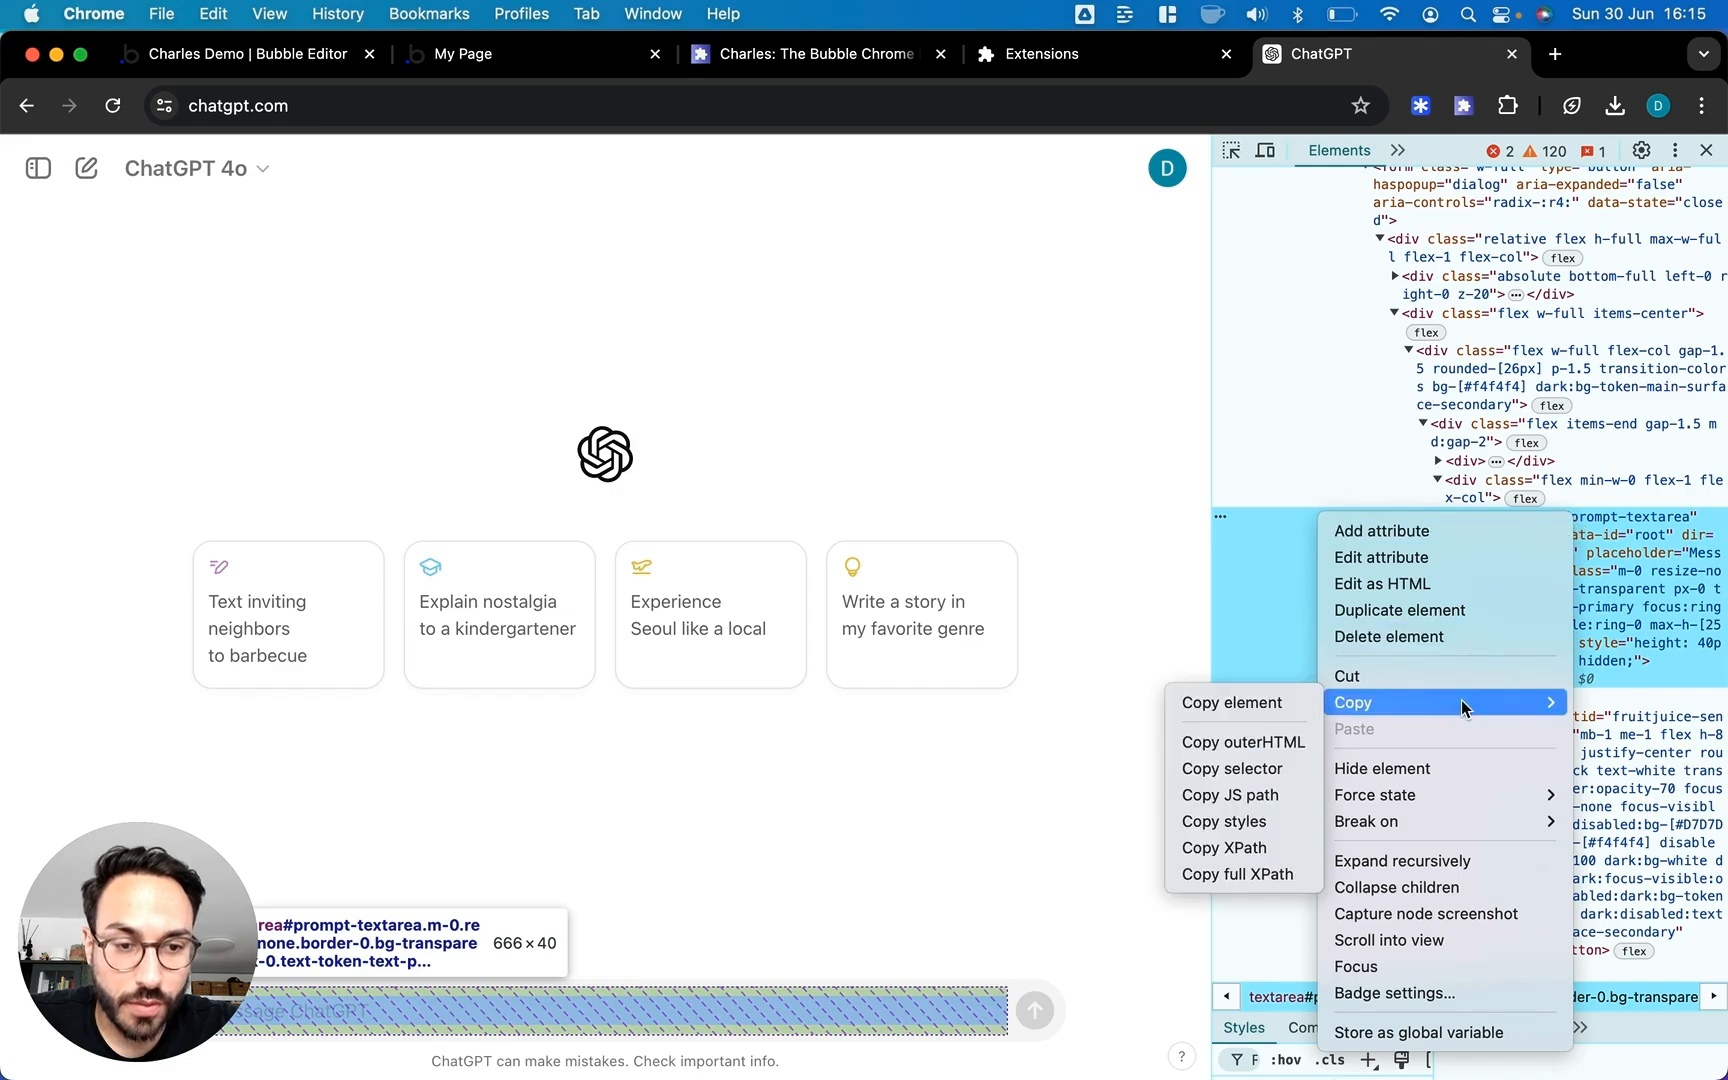
click(1232, 702)
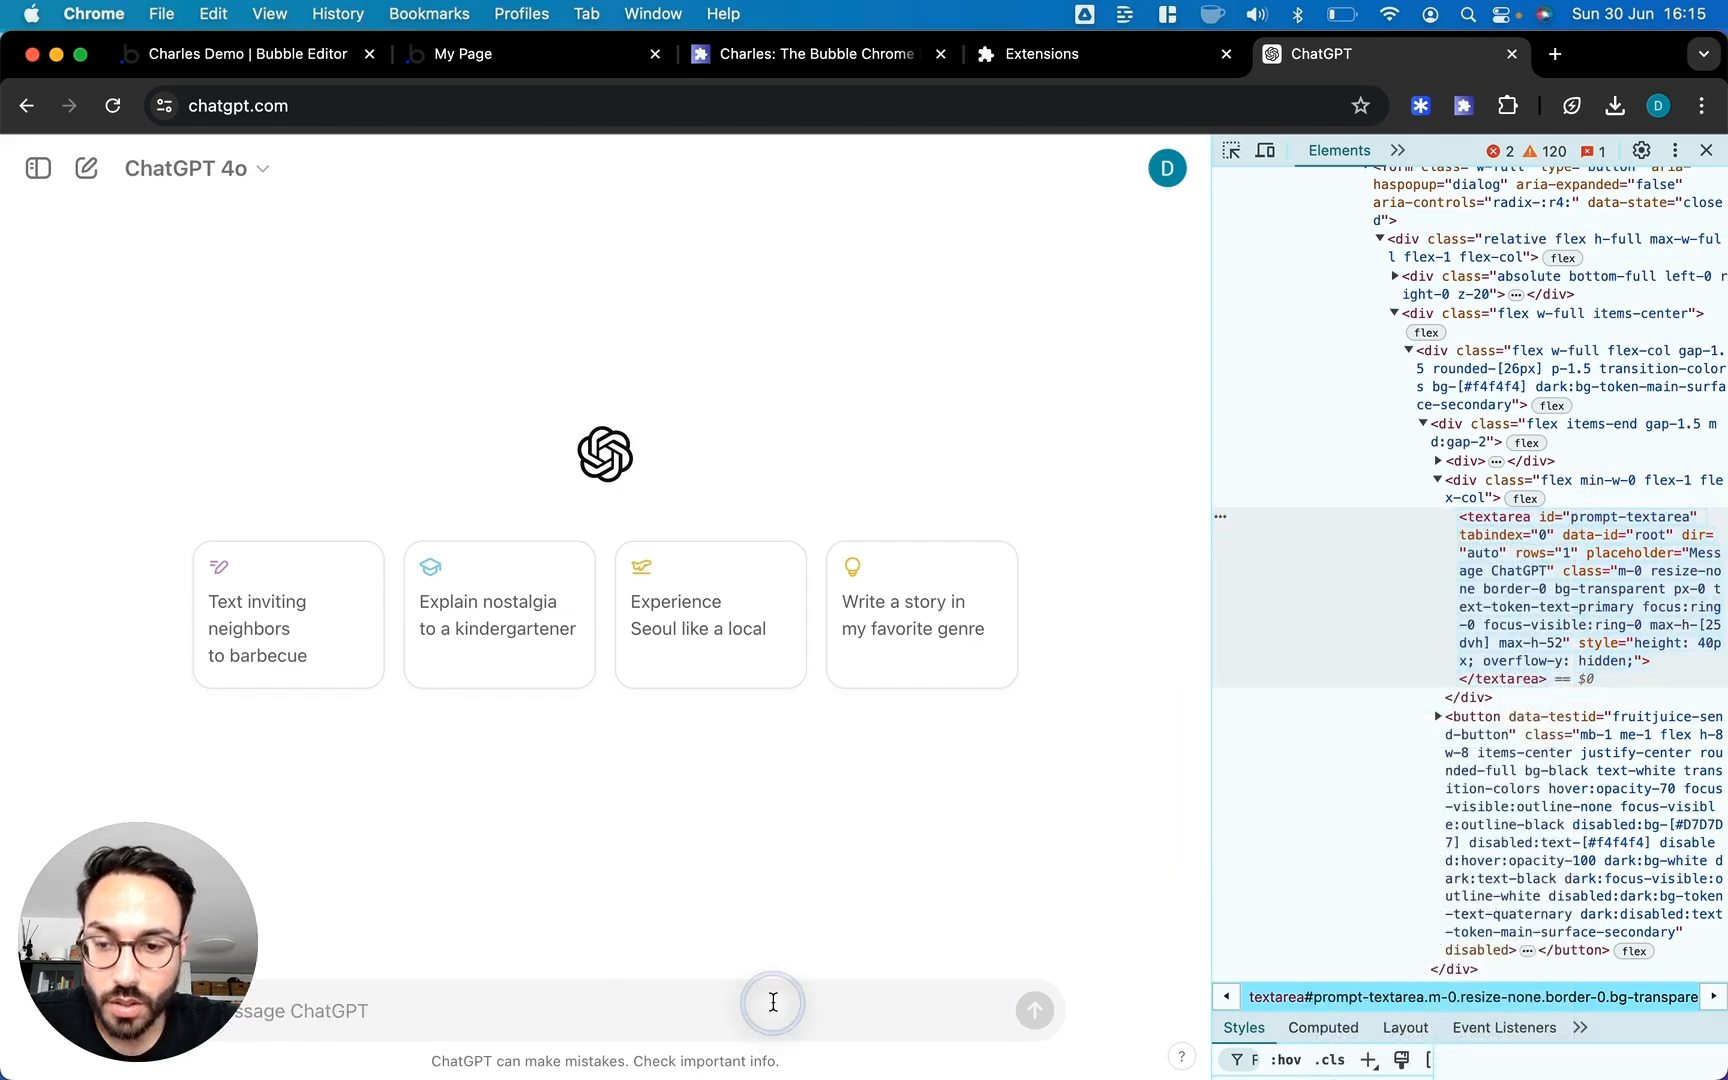
Send ChatGPT the message "write a css selector for this element" followed by the copied textarea markup
drag(206, 927, 204, 810)
click(304, 1008)
text(wr)
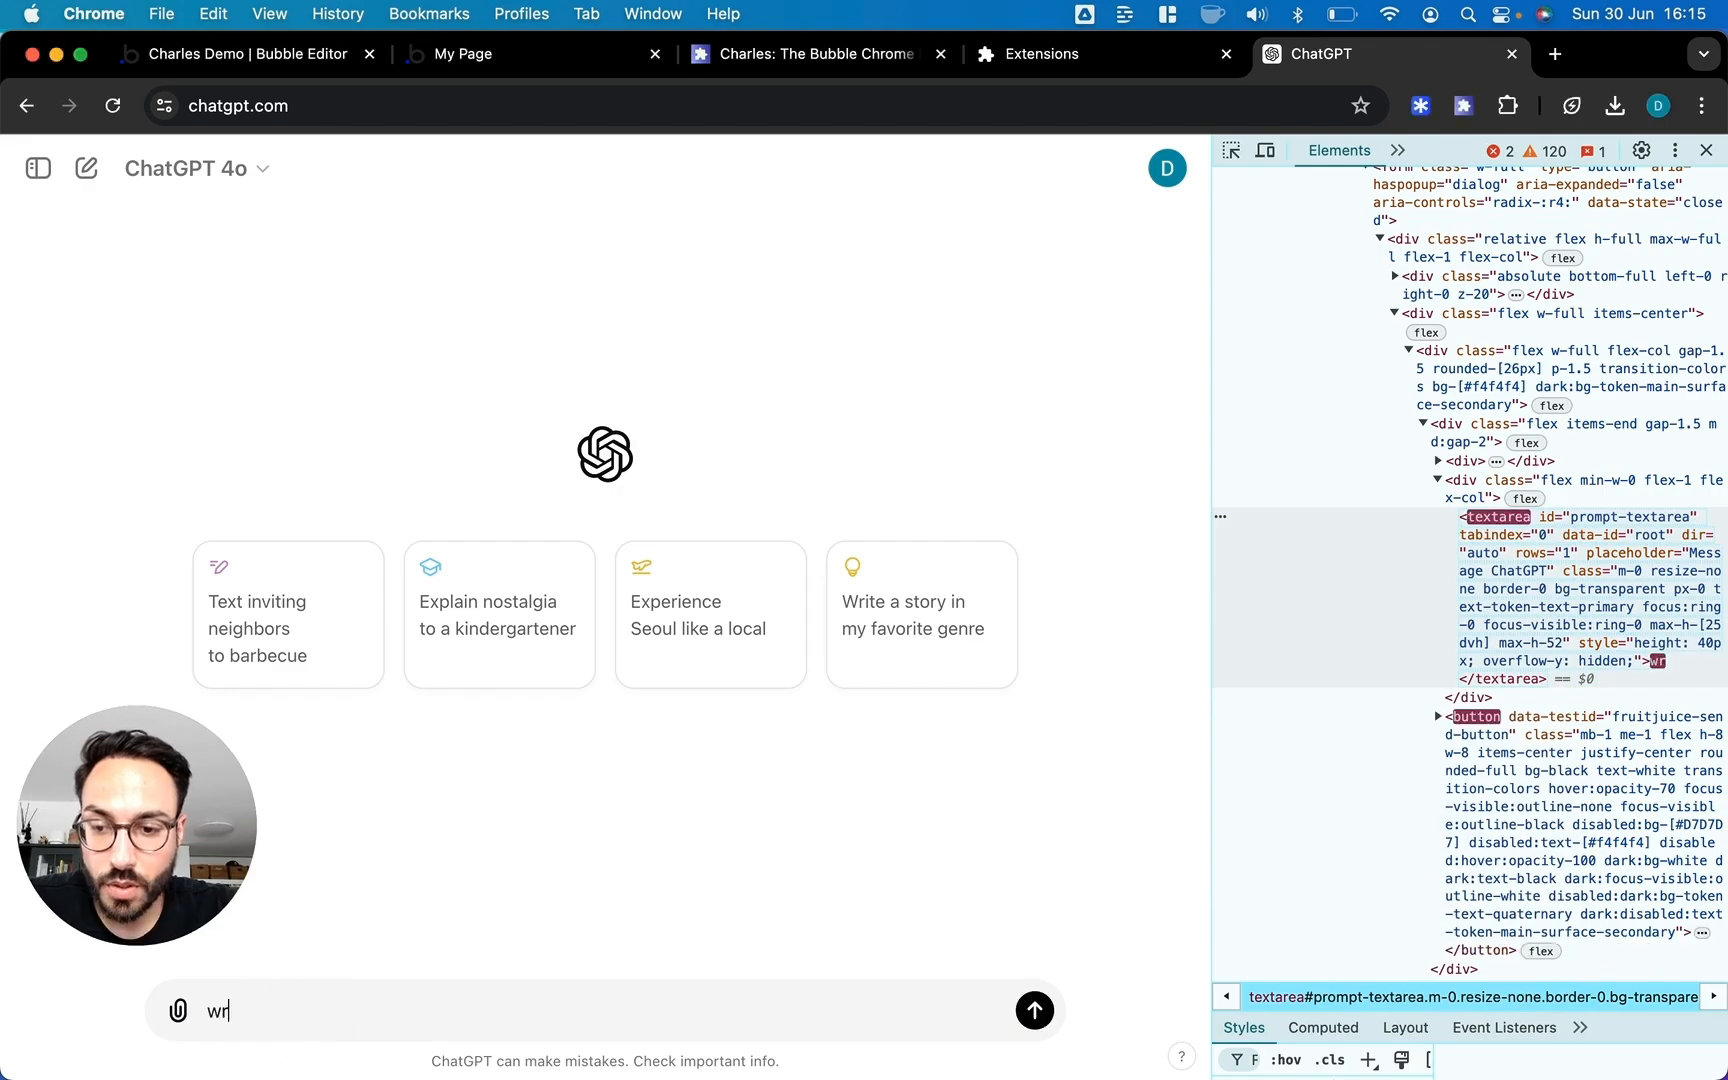
text(ite a cc)
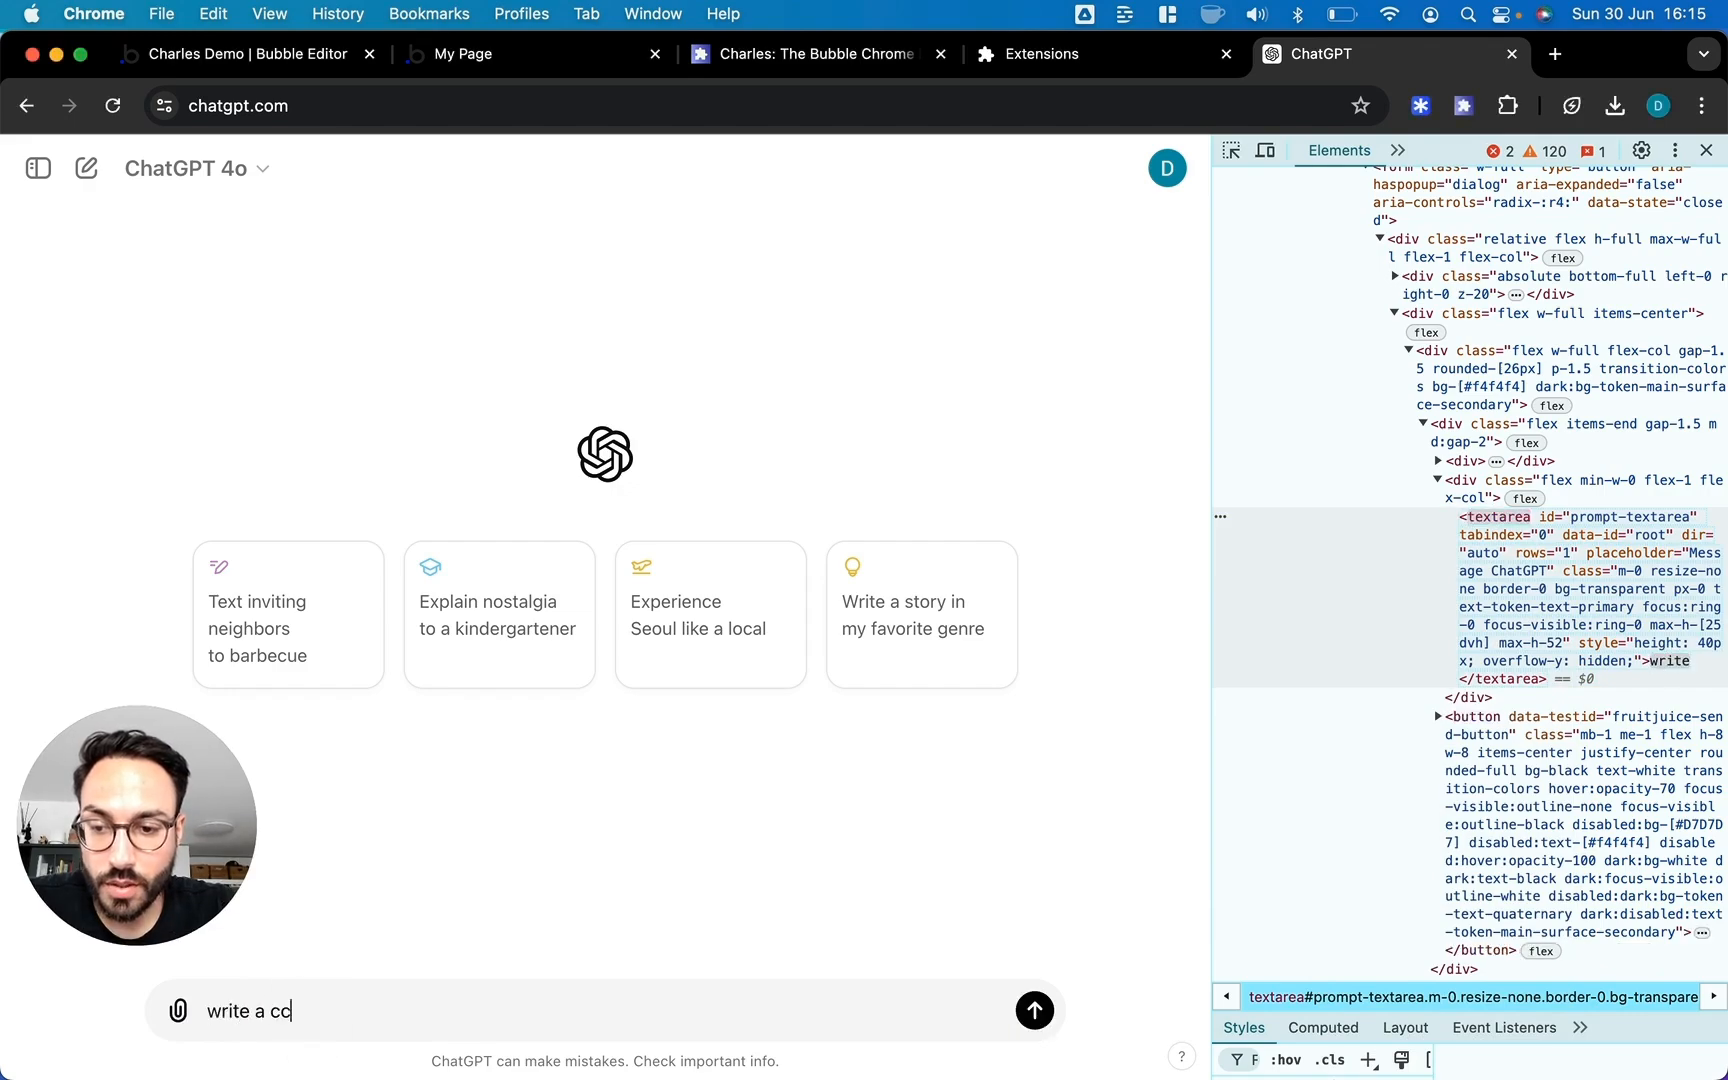
key(BackSpace)
text(ss selector for )
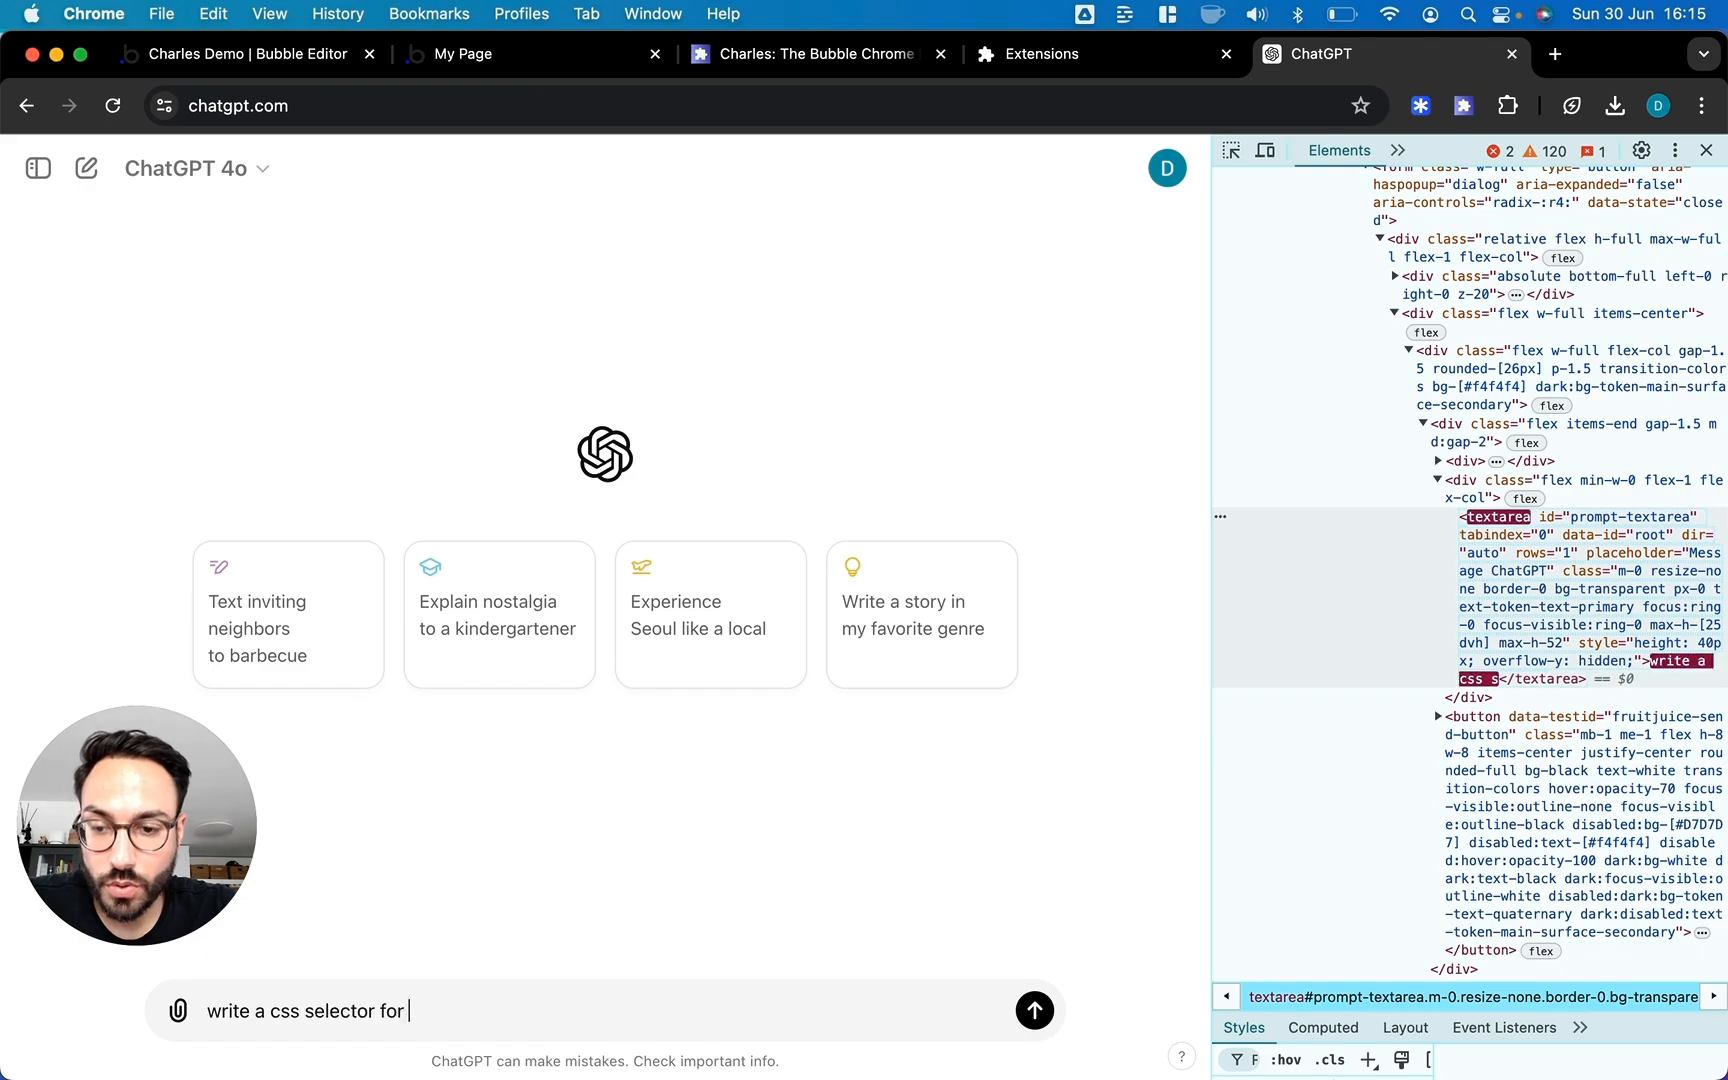
text(this element)
key(super+v)
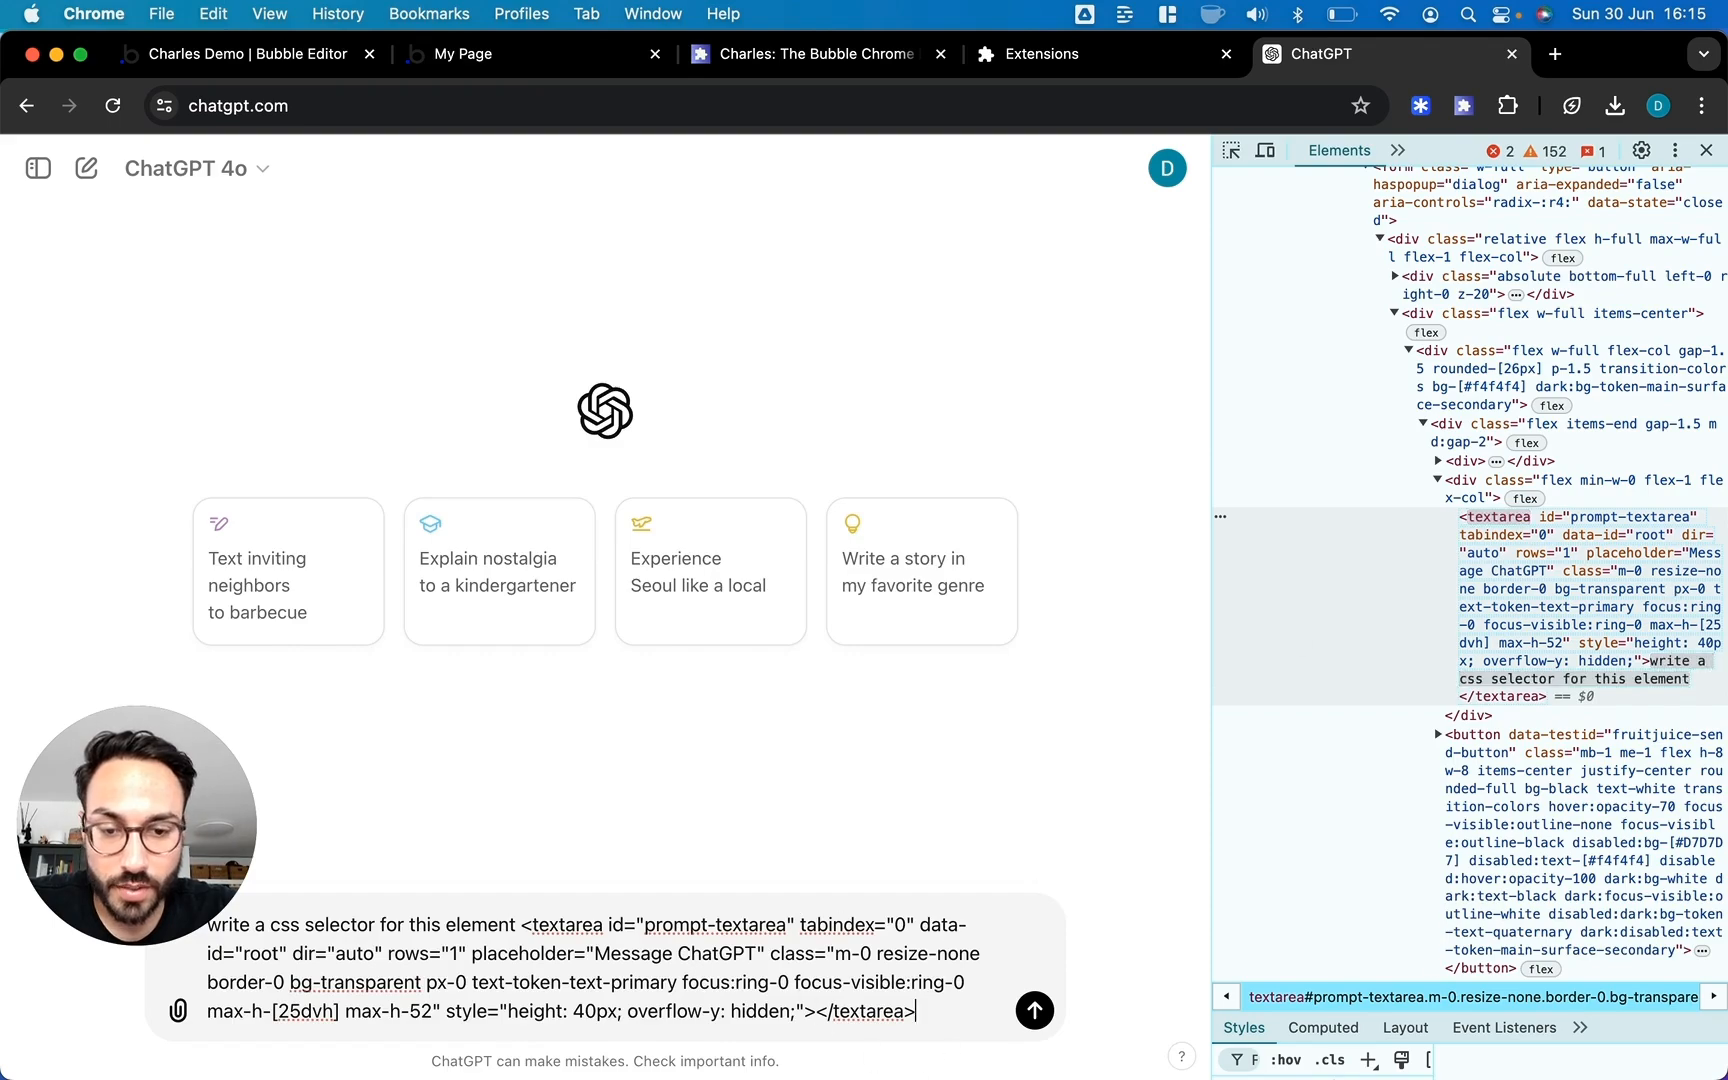
click(1038, 1012)
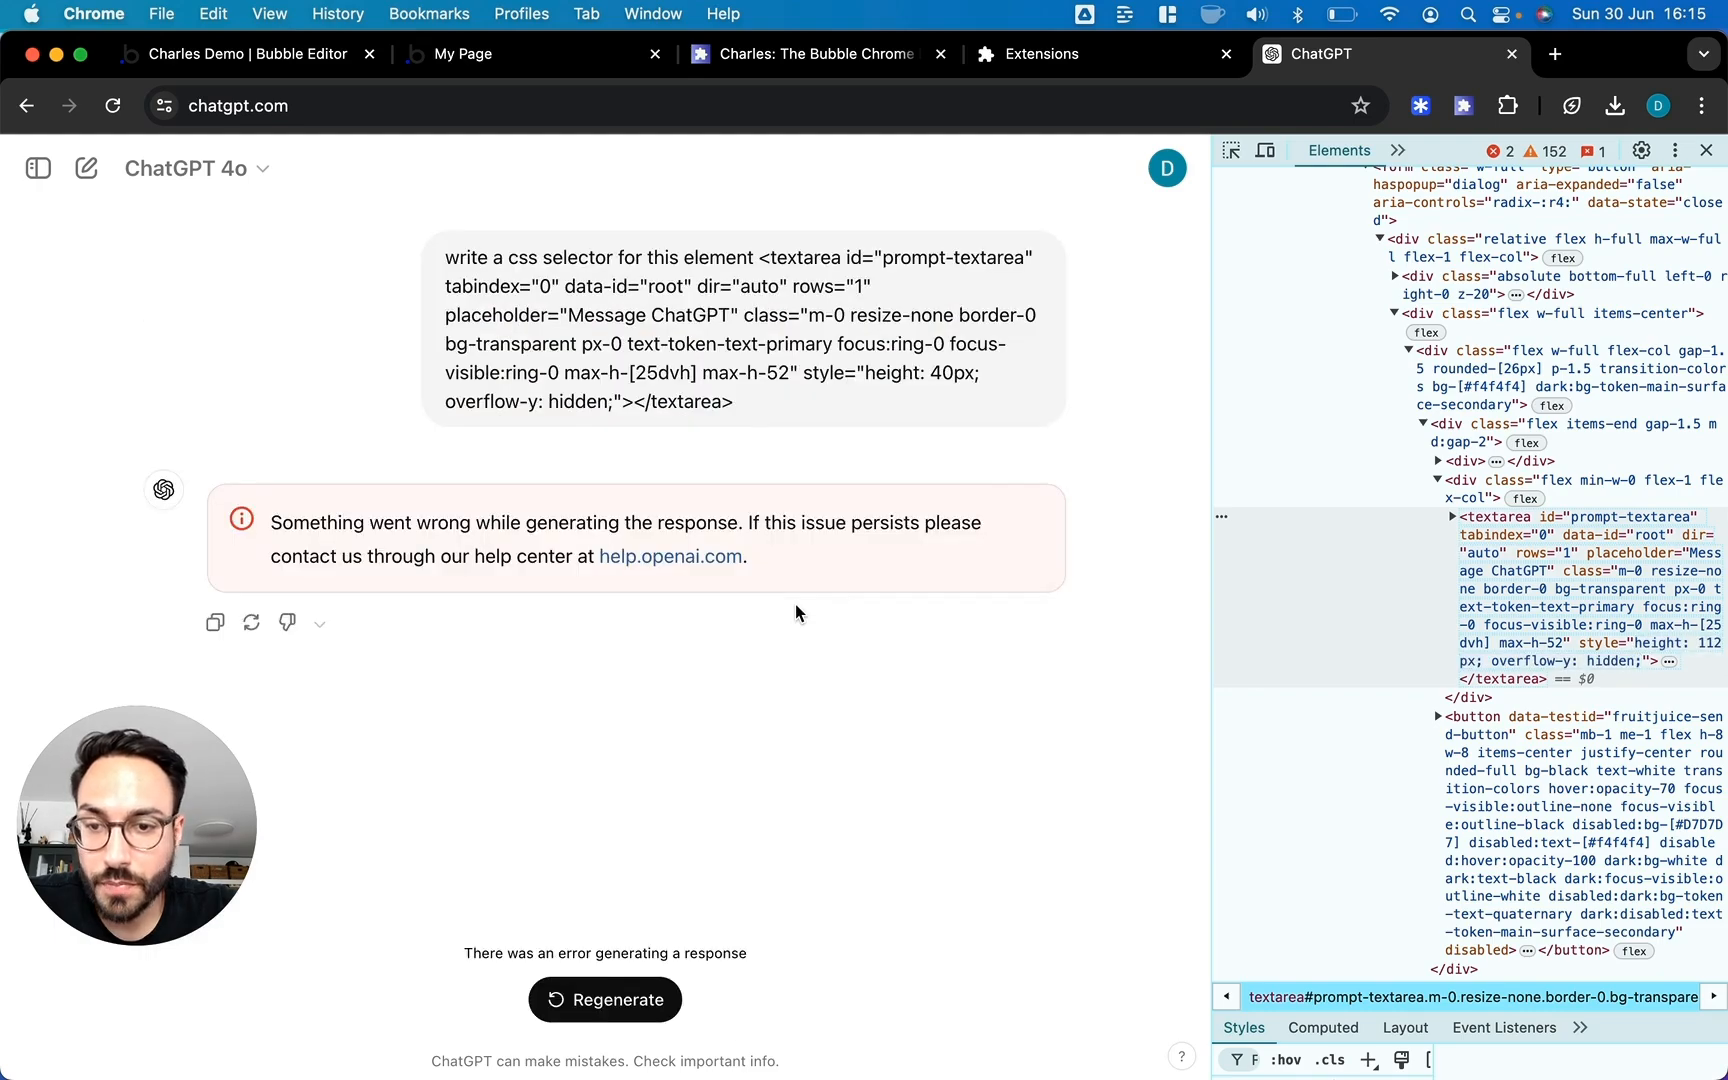
Regenerate ChatGPT's response and select the #prompt-textarea selector in its code block
click(583, 1002)
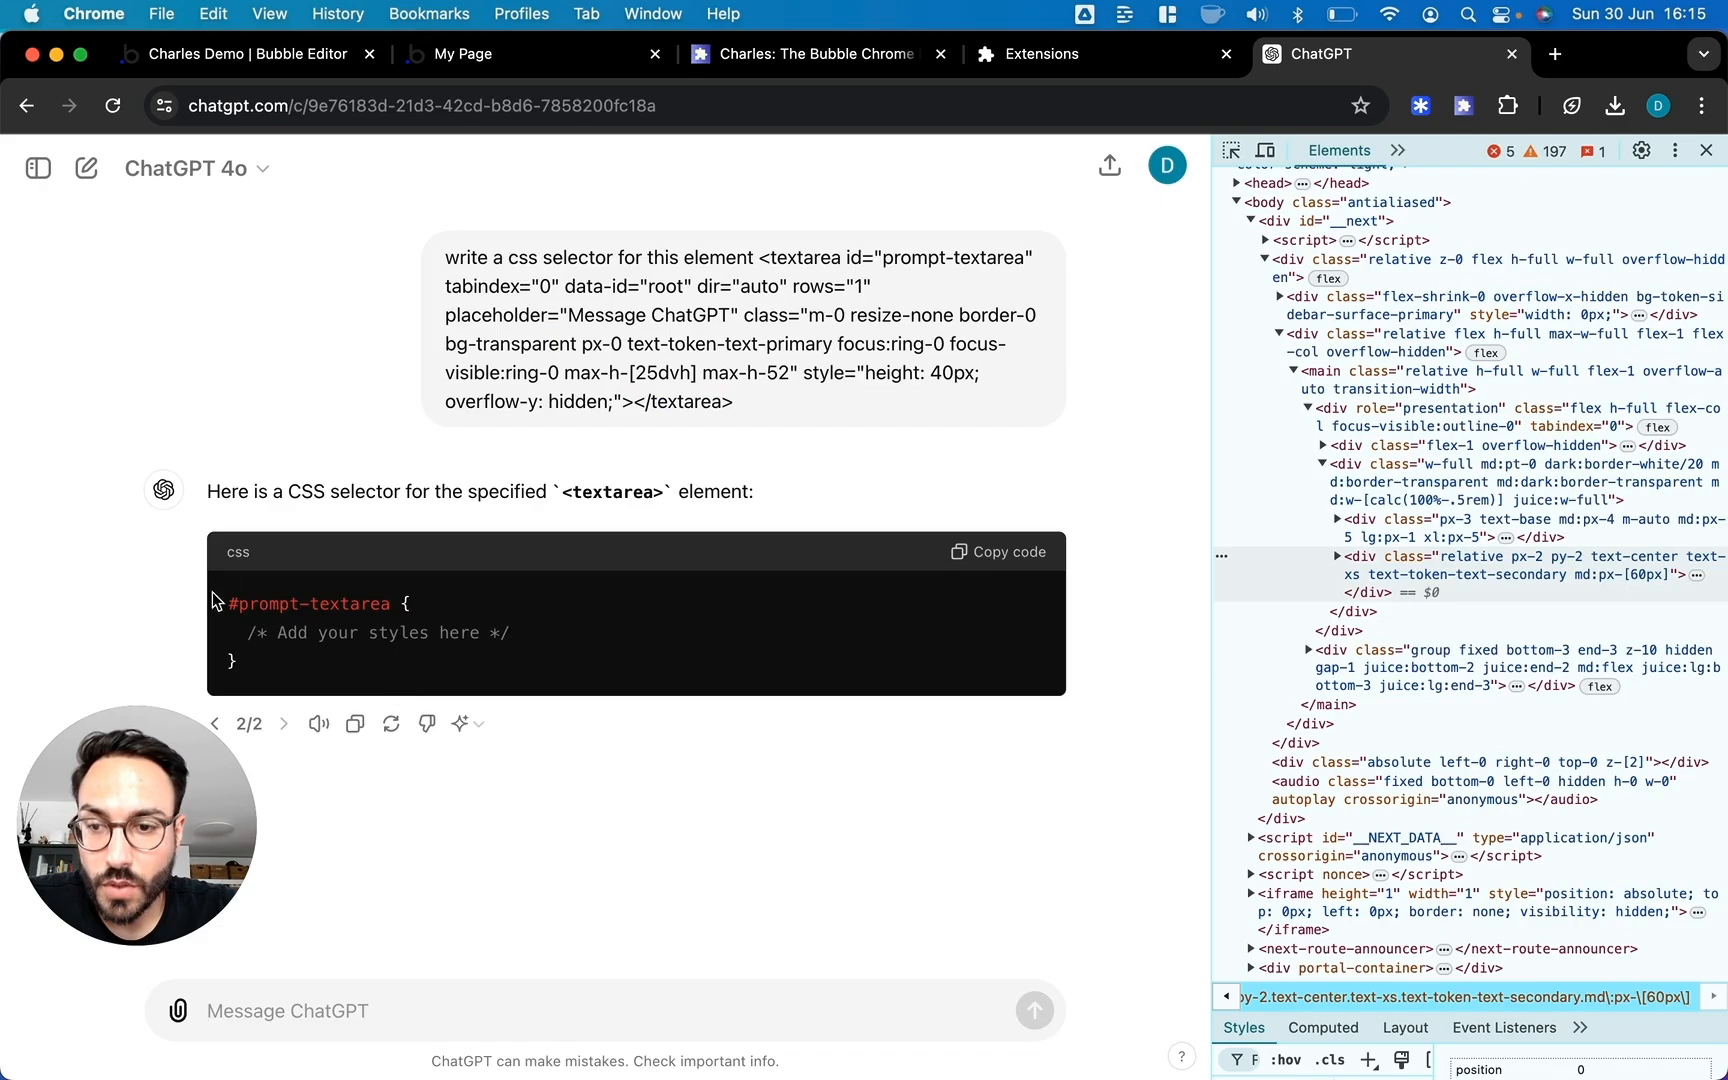
drag(229, 606, 392, 606)
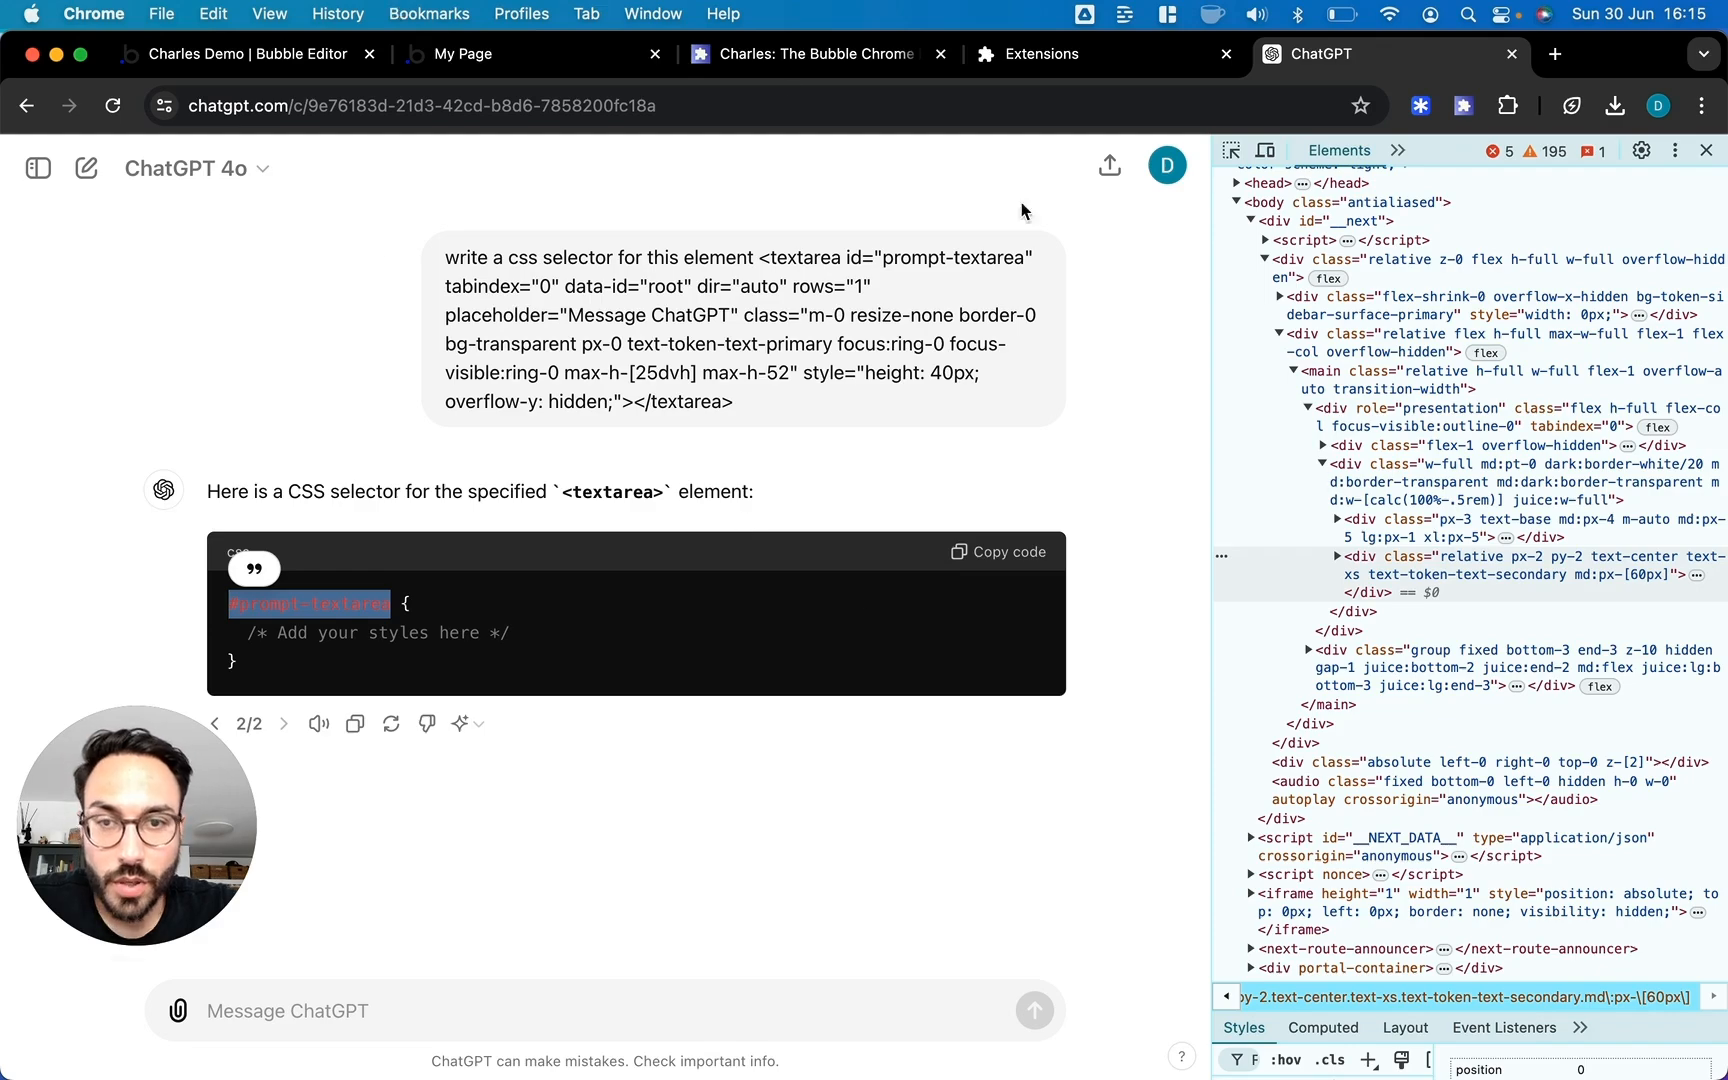
Switch to the Bubble editor and paste #prompt-textarea as the populate action's selector
click(248, 60)
click(1430, 418)
key(super+v)
click(1329, 426)
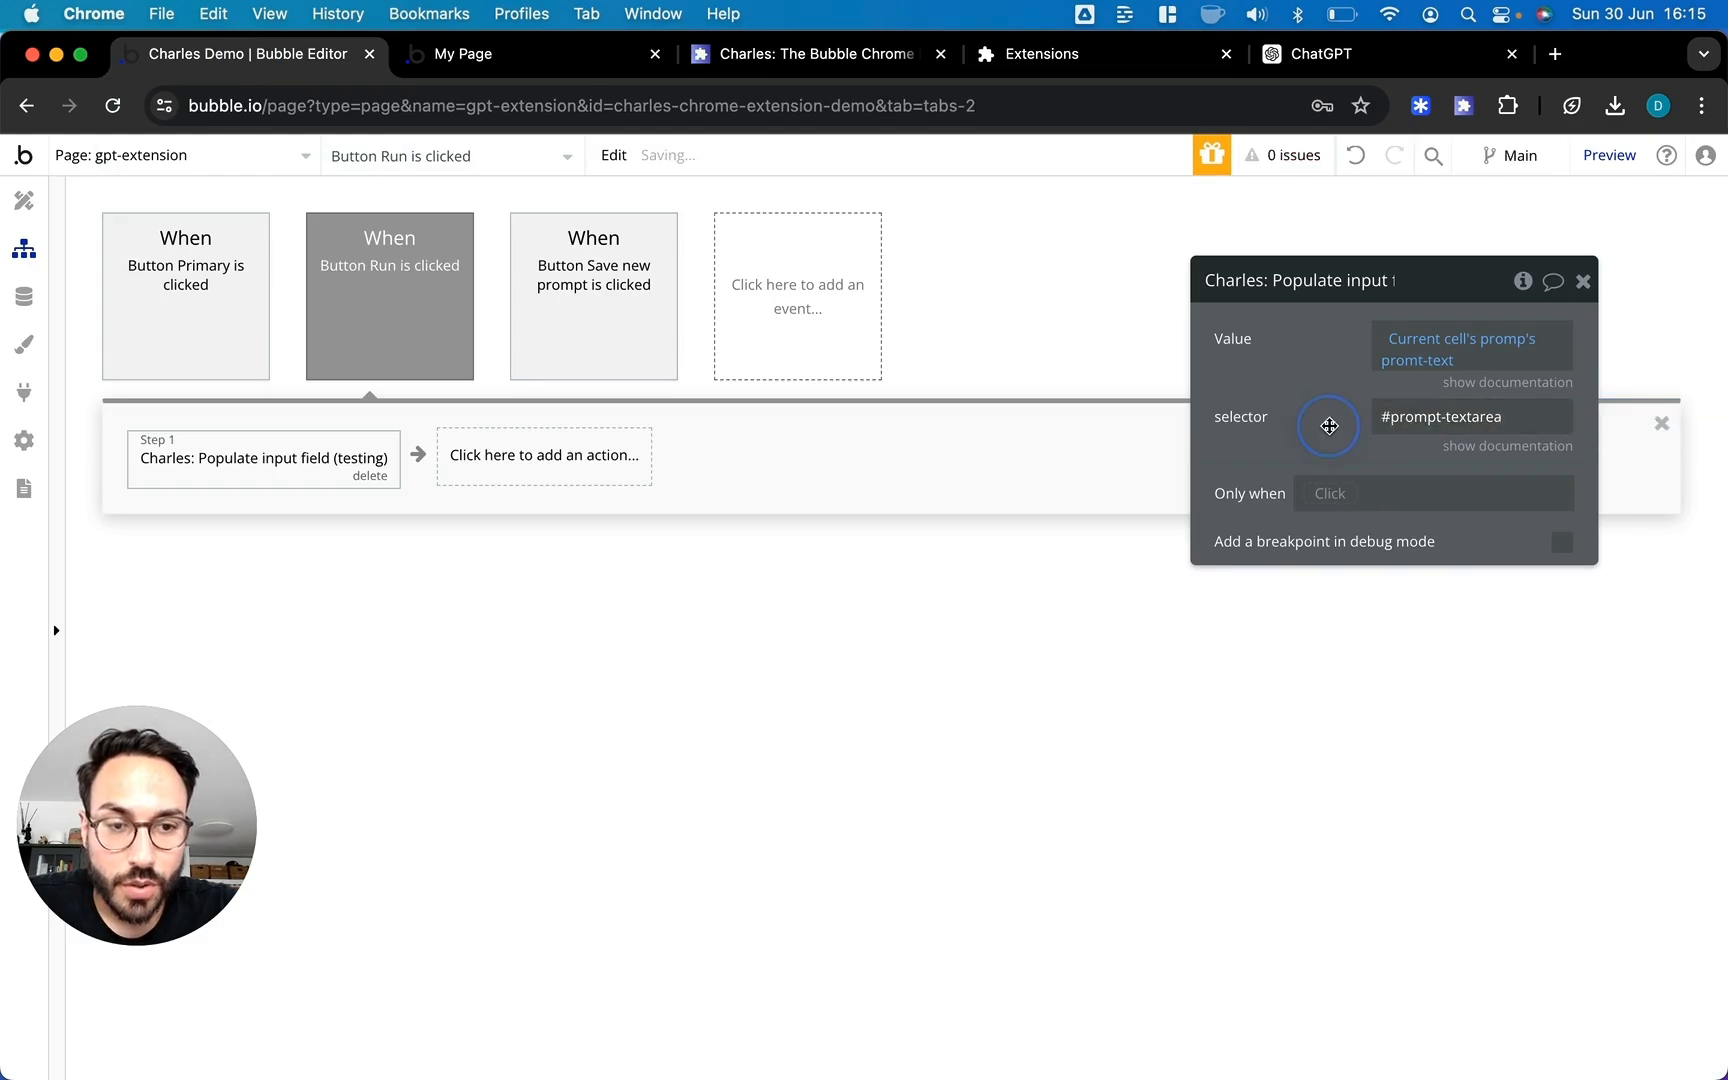
Switch to ChatGPT and test filling its message box by running the extension's saved book and video script prompts
click(1340, 60)
click(1462, 106)
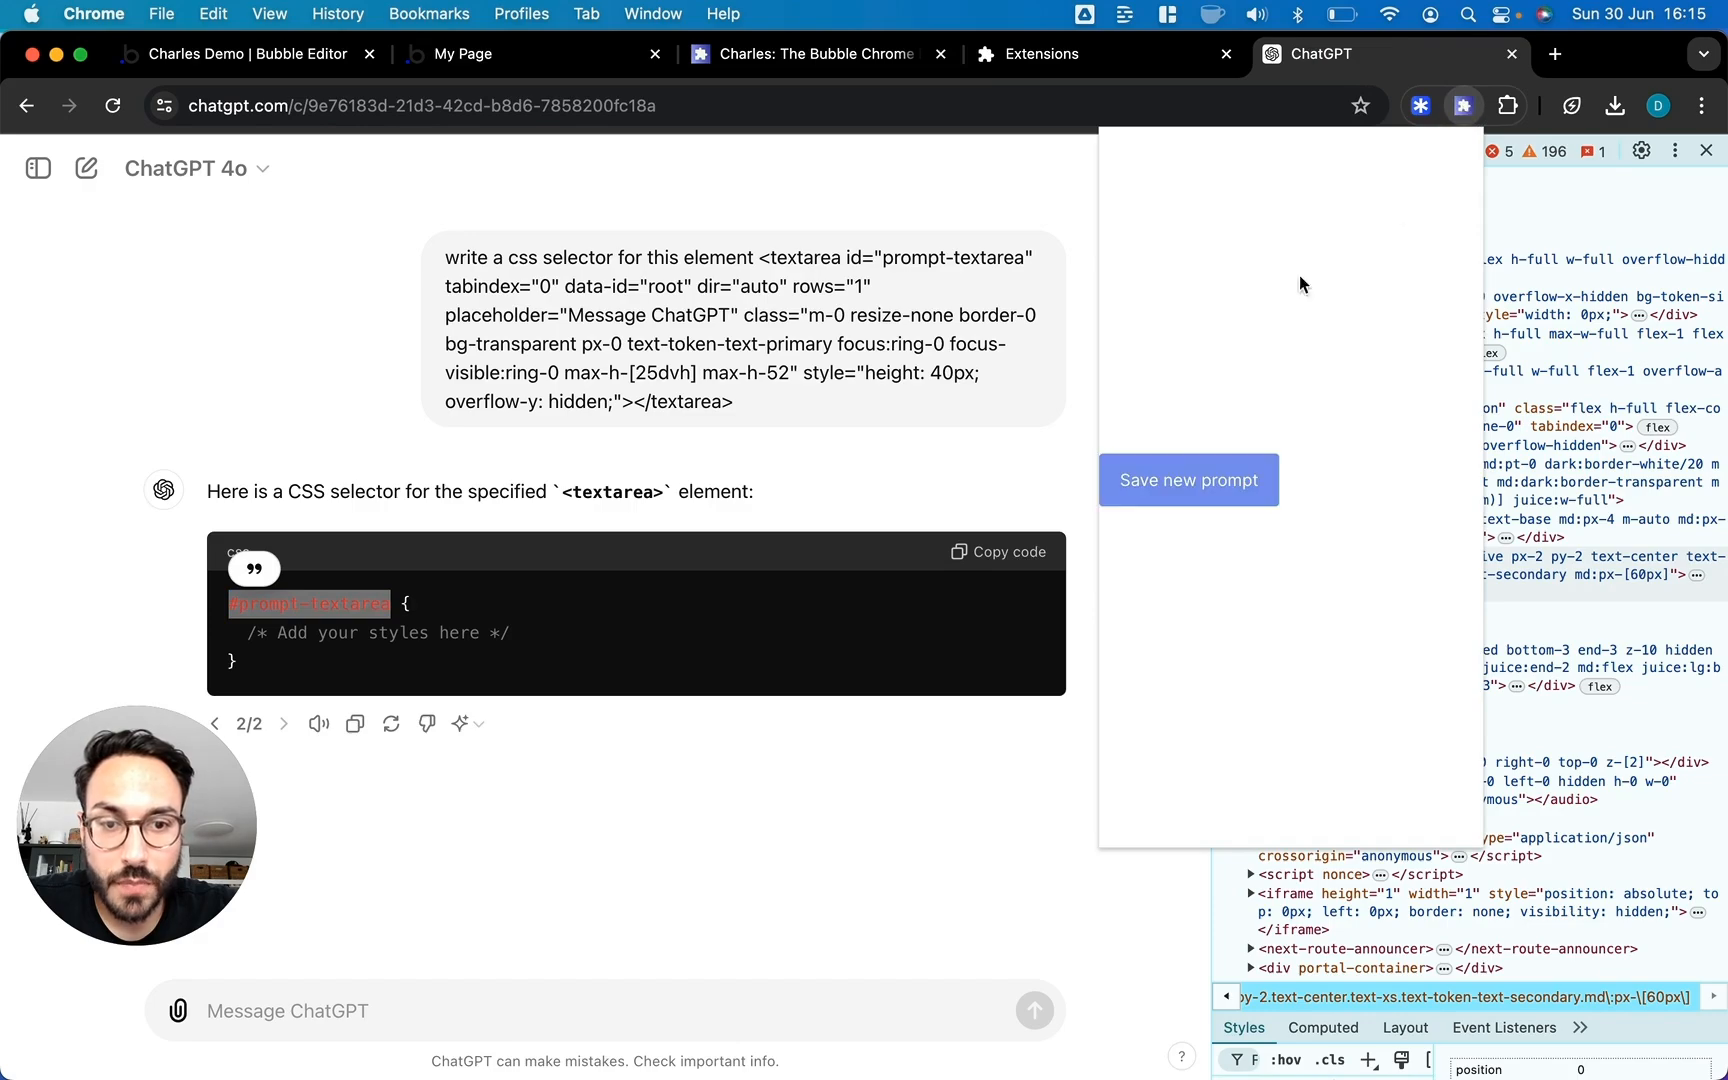
click(1117, 166)
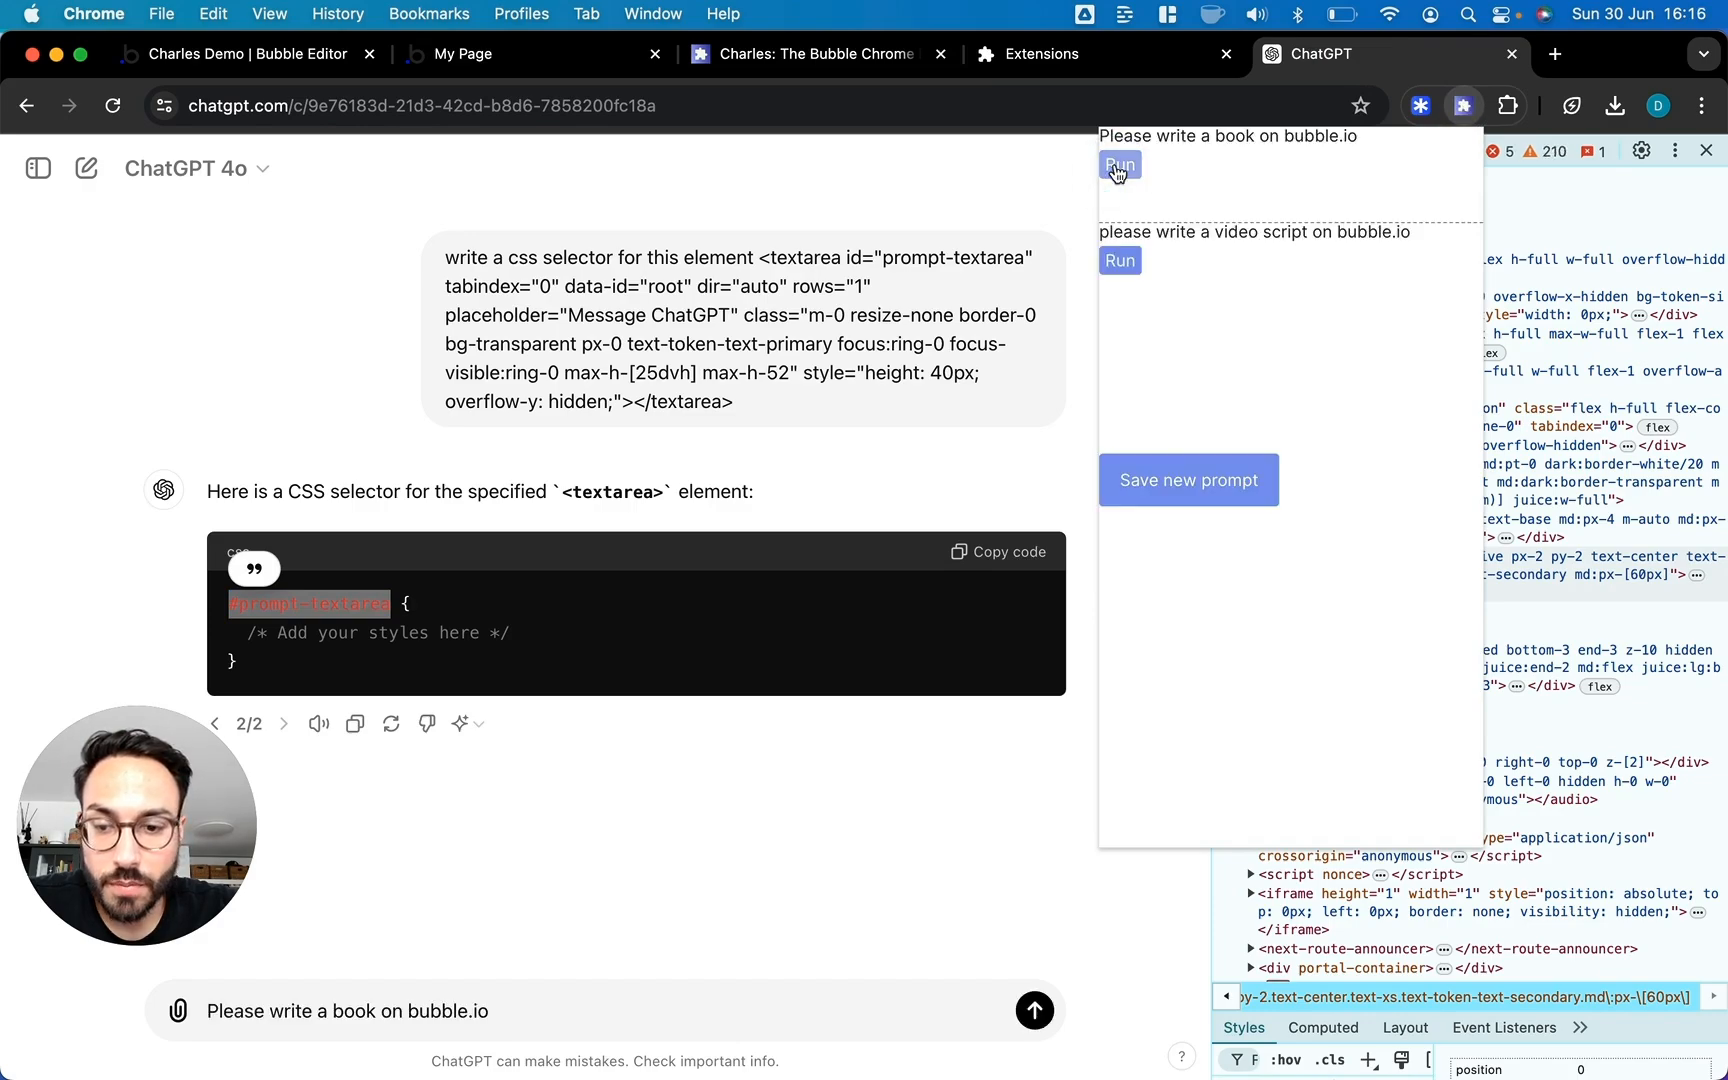
click(328, 1011)
drag(528, 1014, 243, 1018)
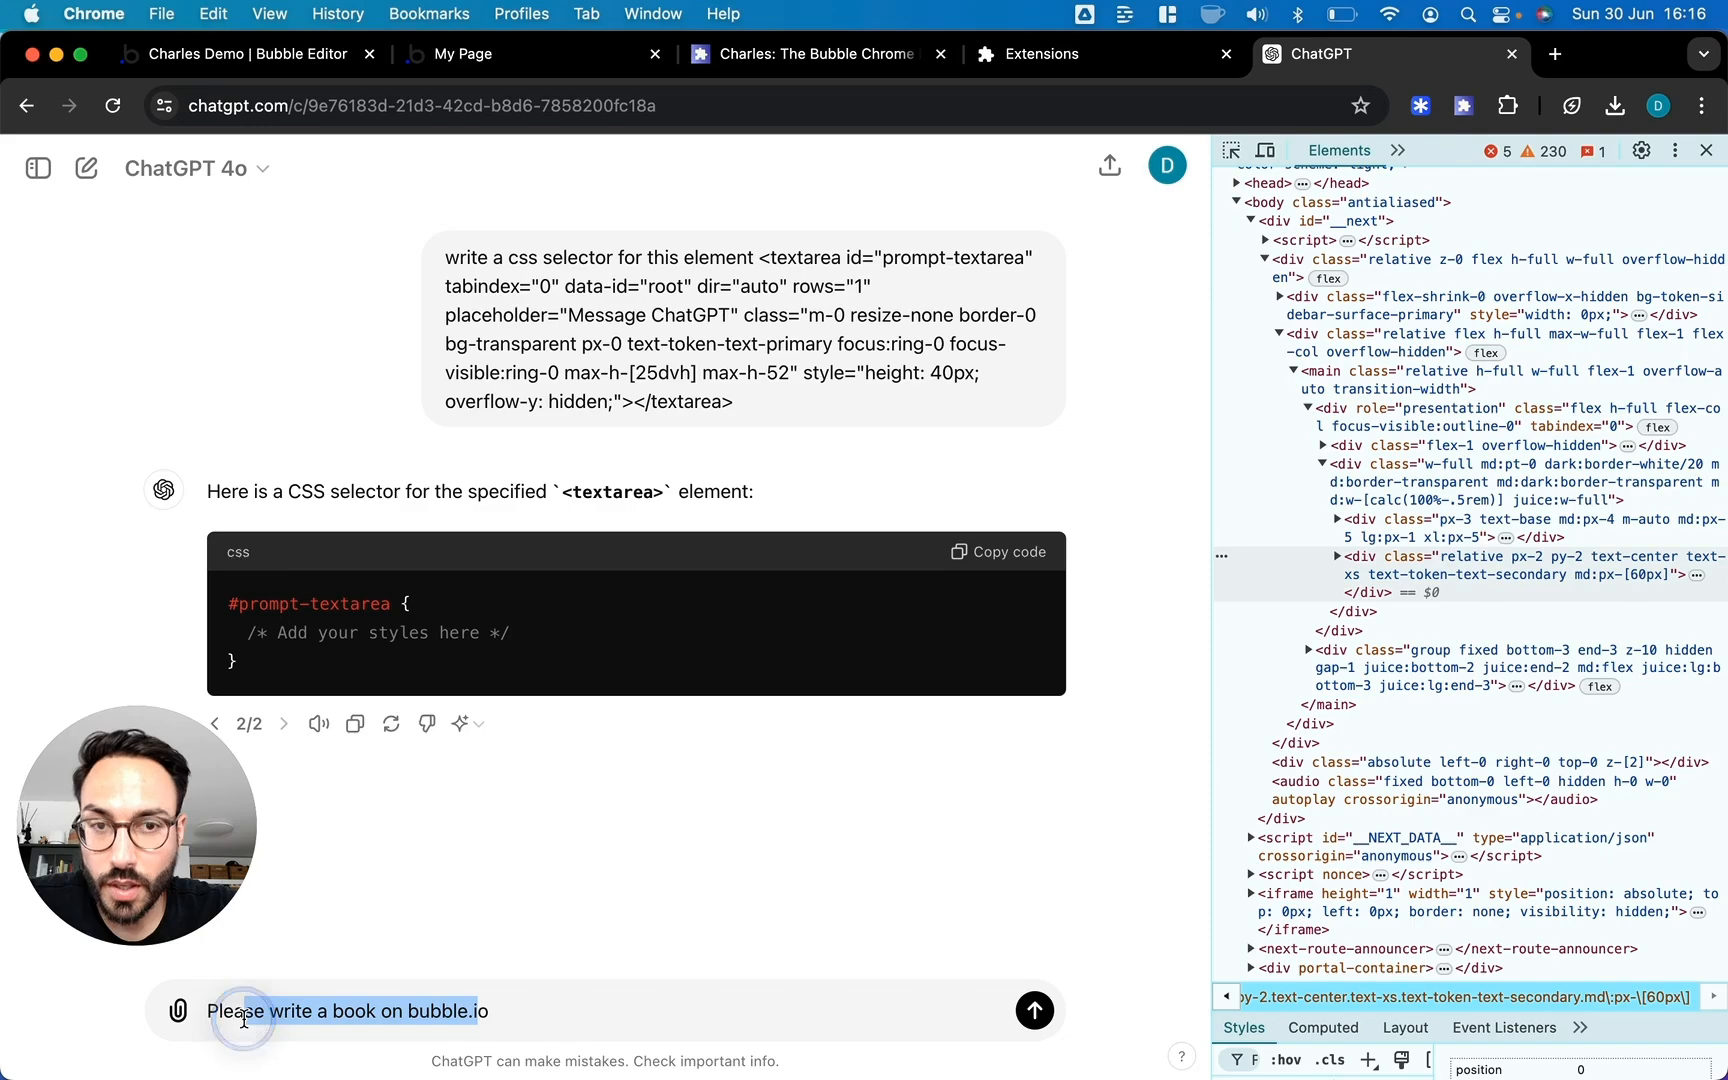
click(1462, 108)
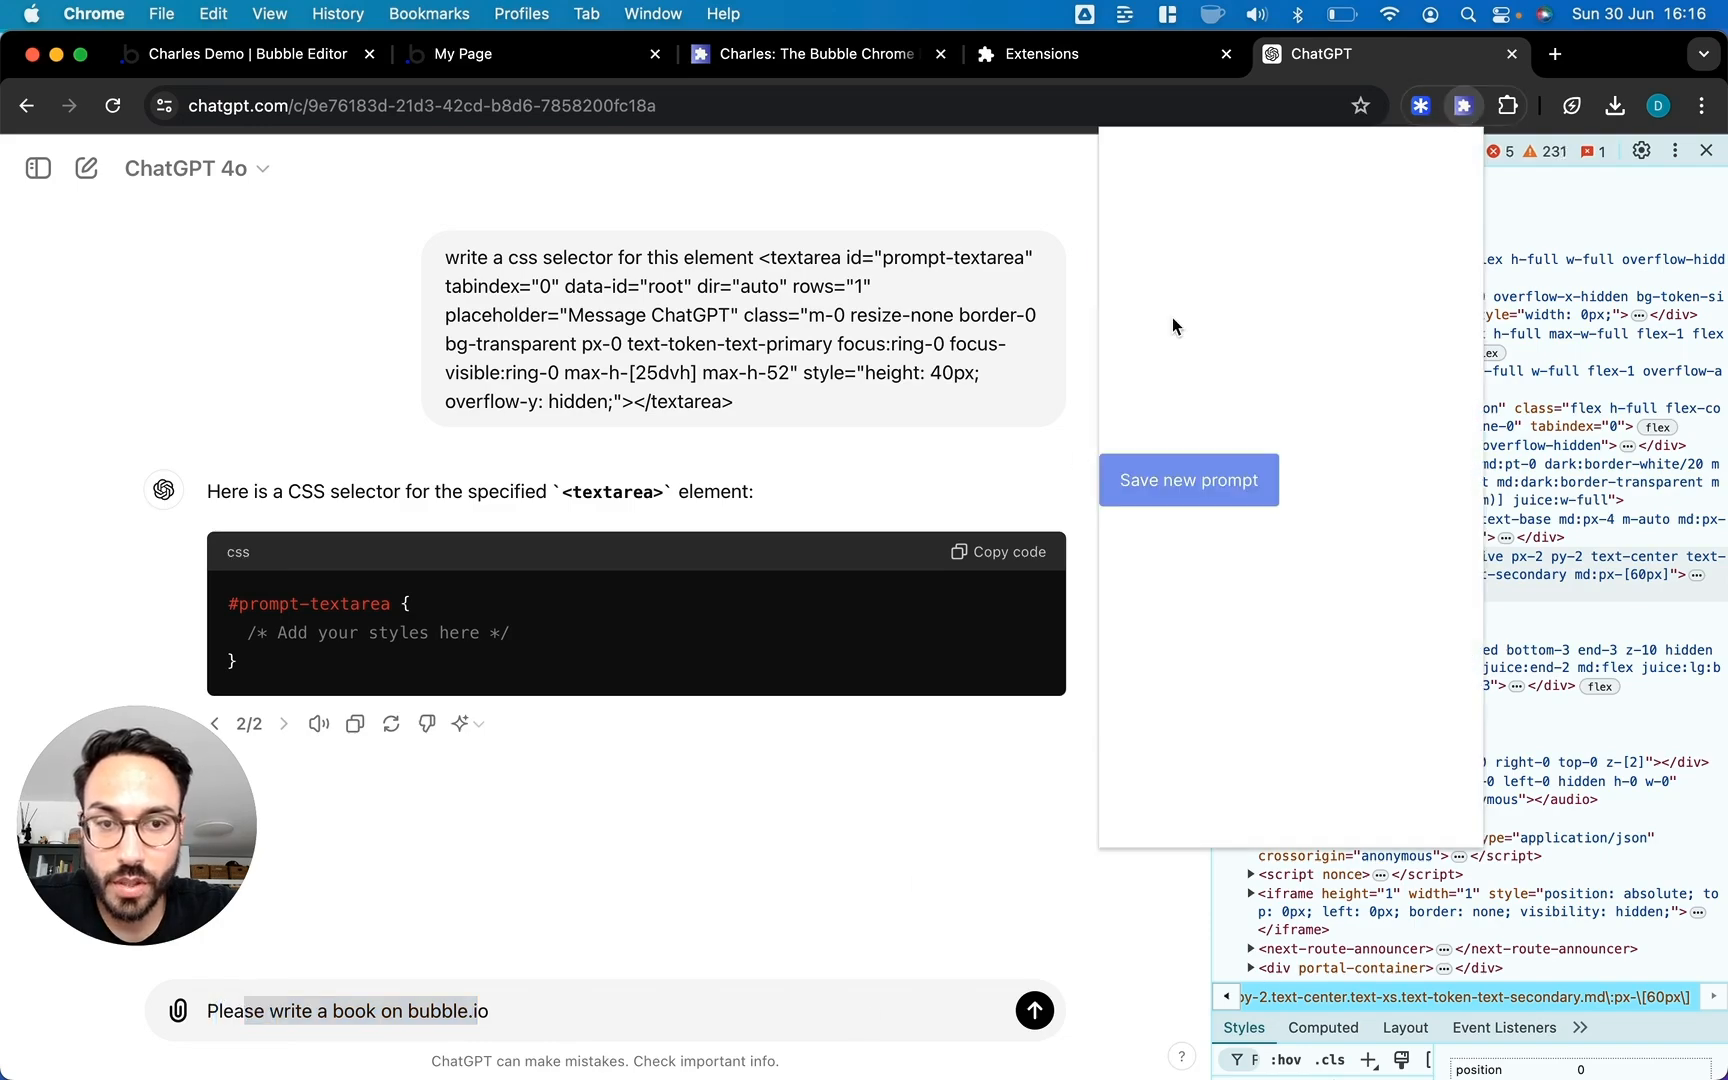
click(1119, 260)
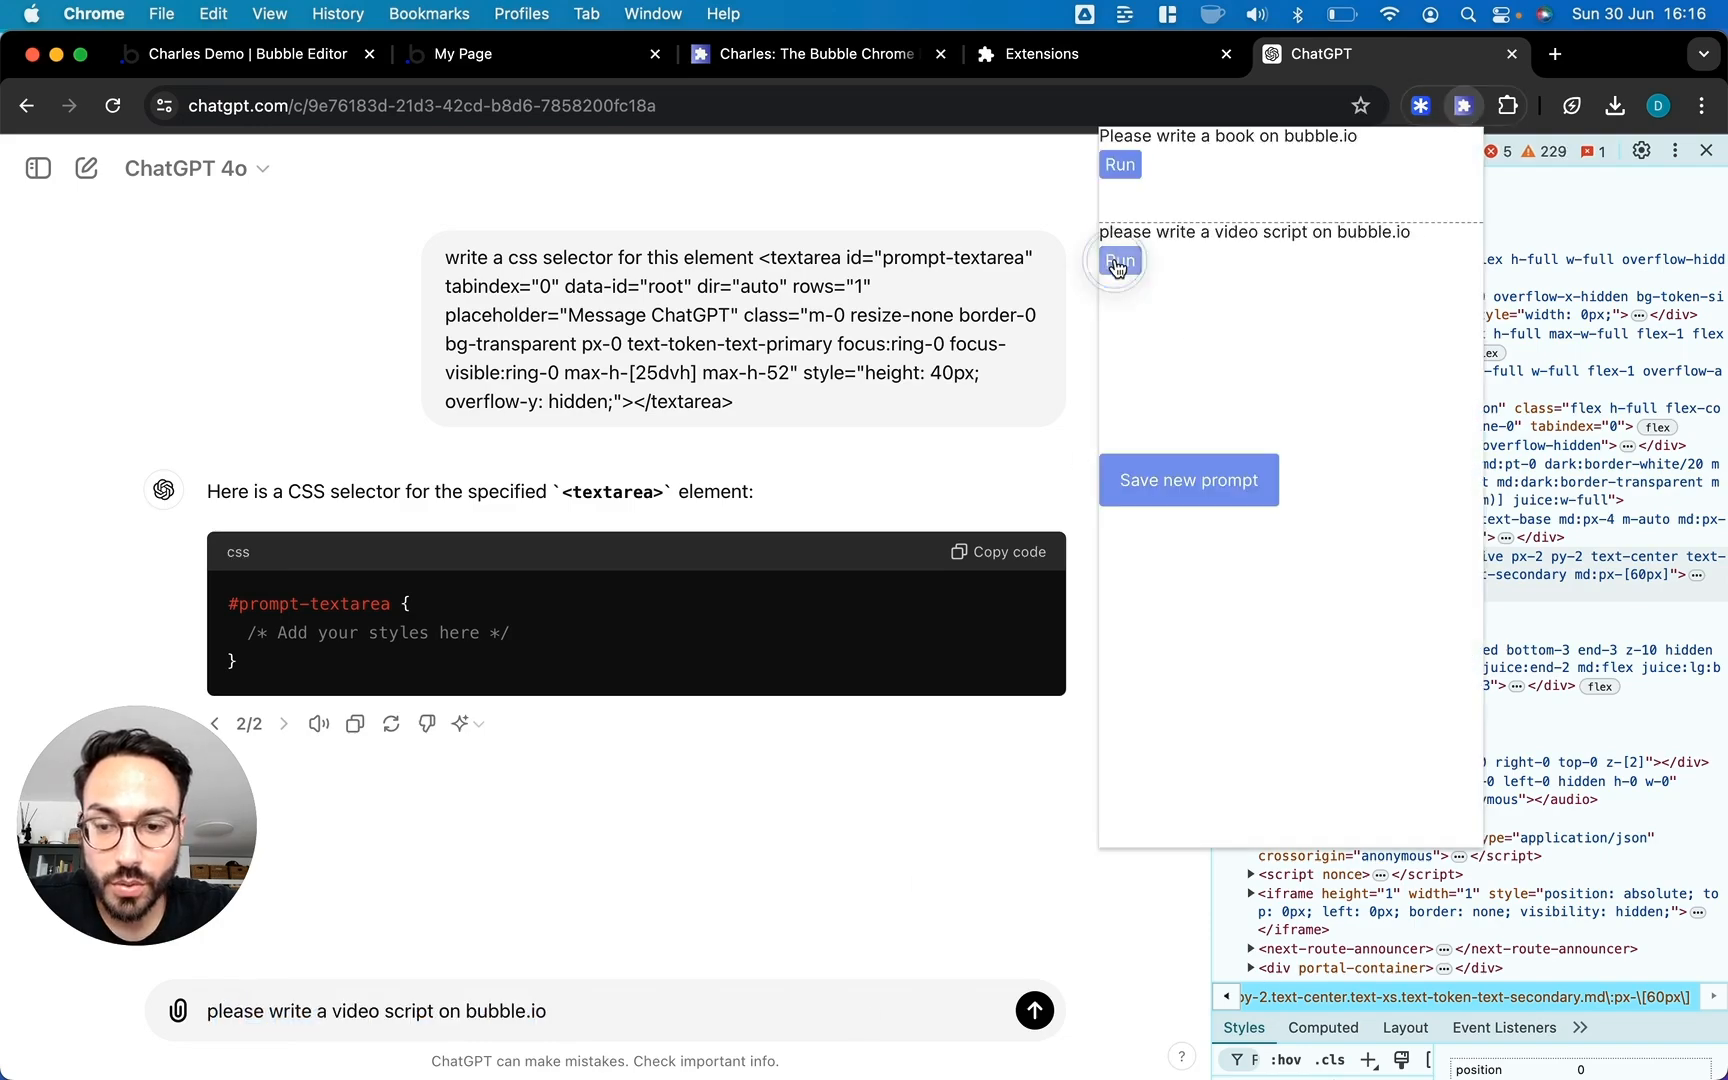
click(1119, 165)
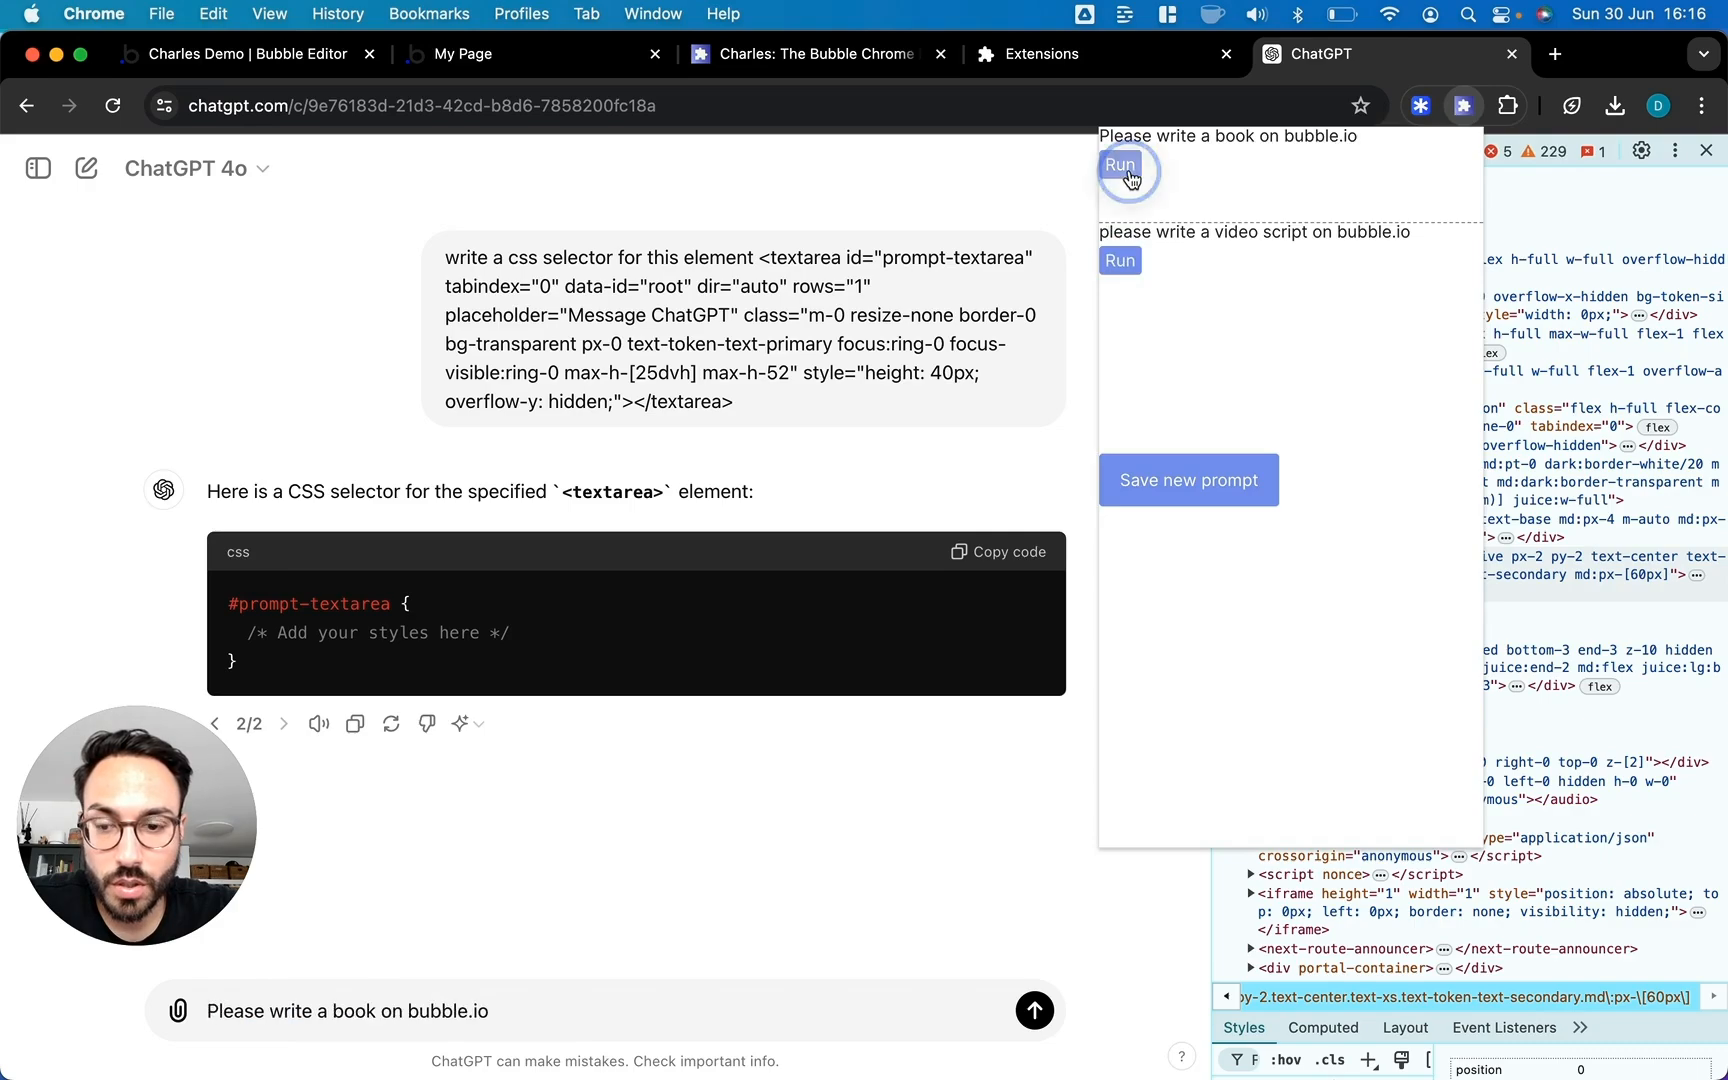
Inspect ChatGPT's send button and copy its button element from the developer tools
right_click(1036, 1014)
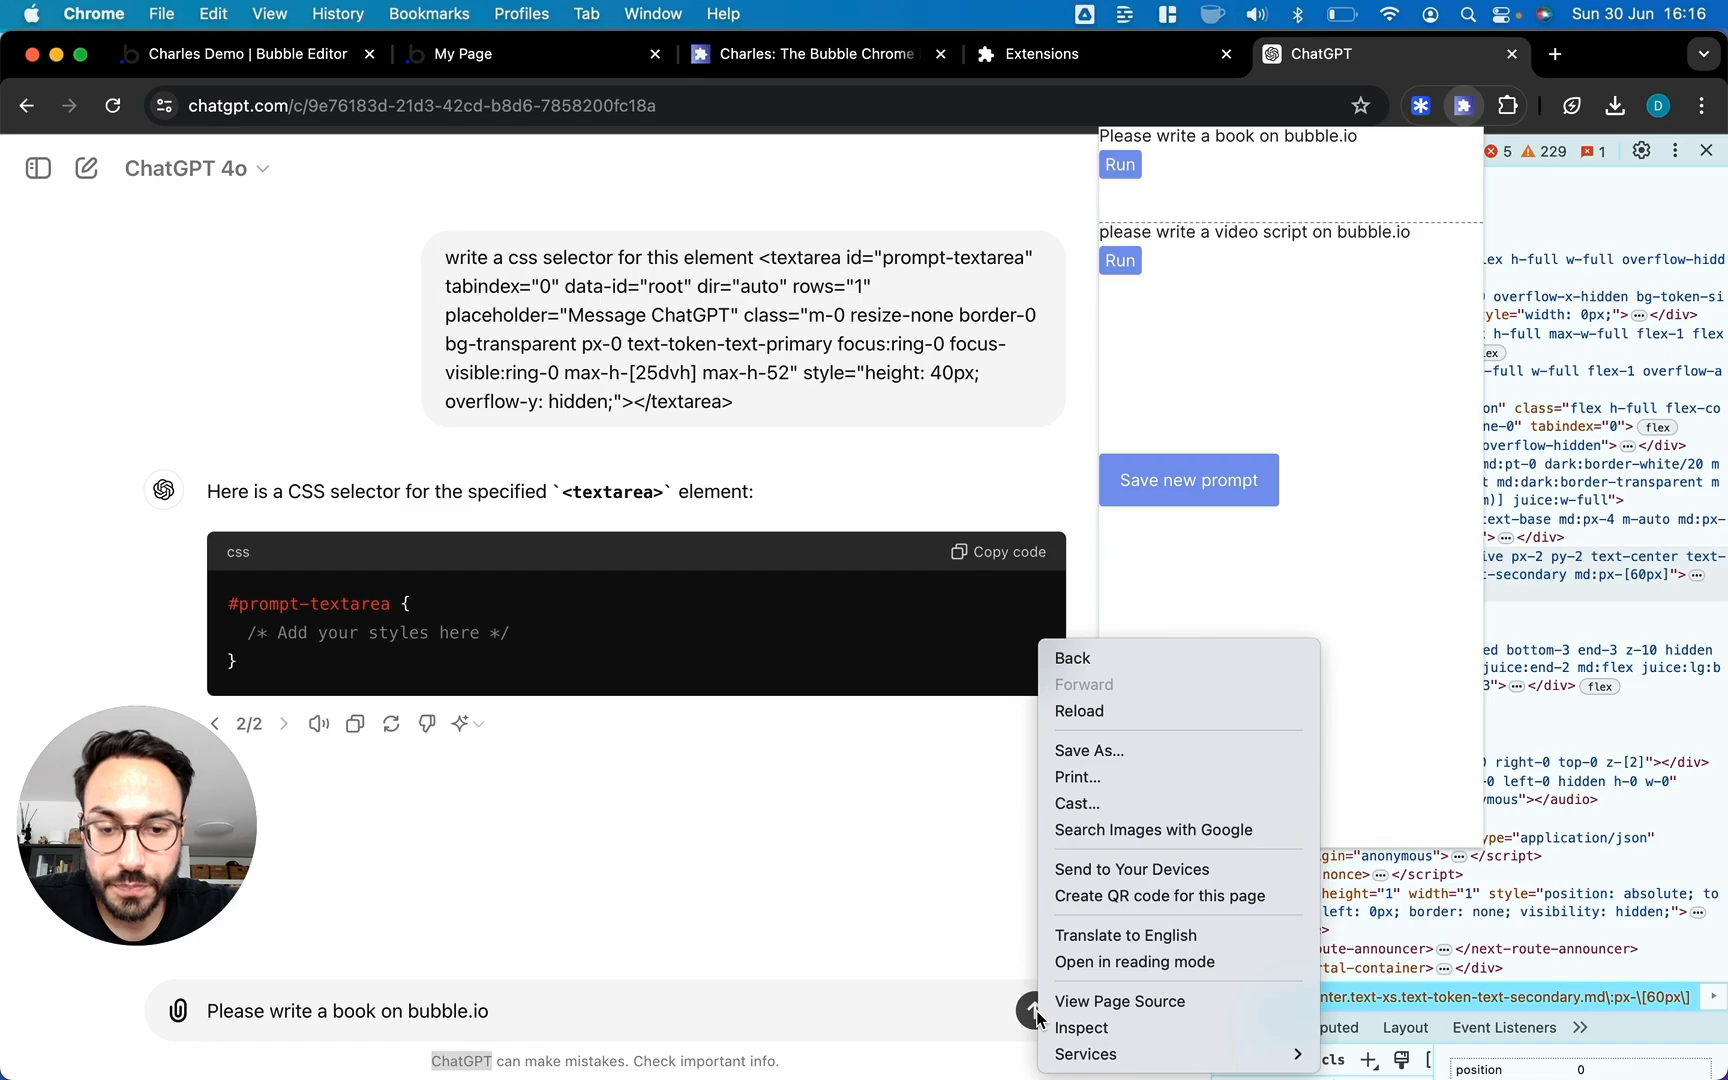
click(1099, 1027)
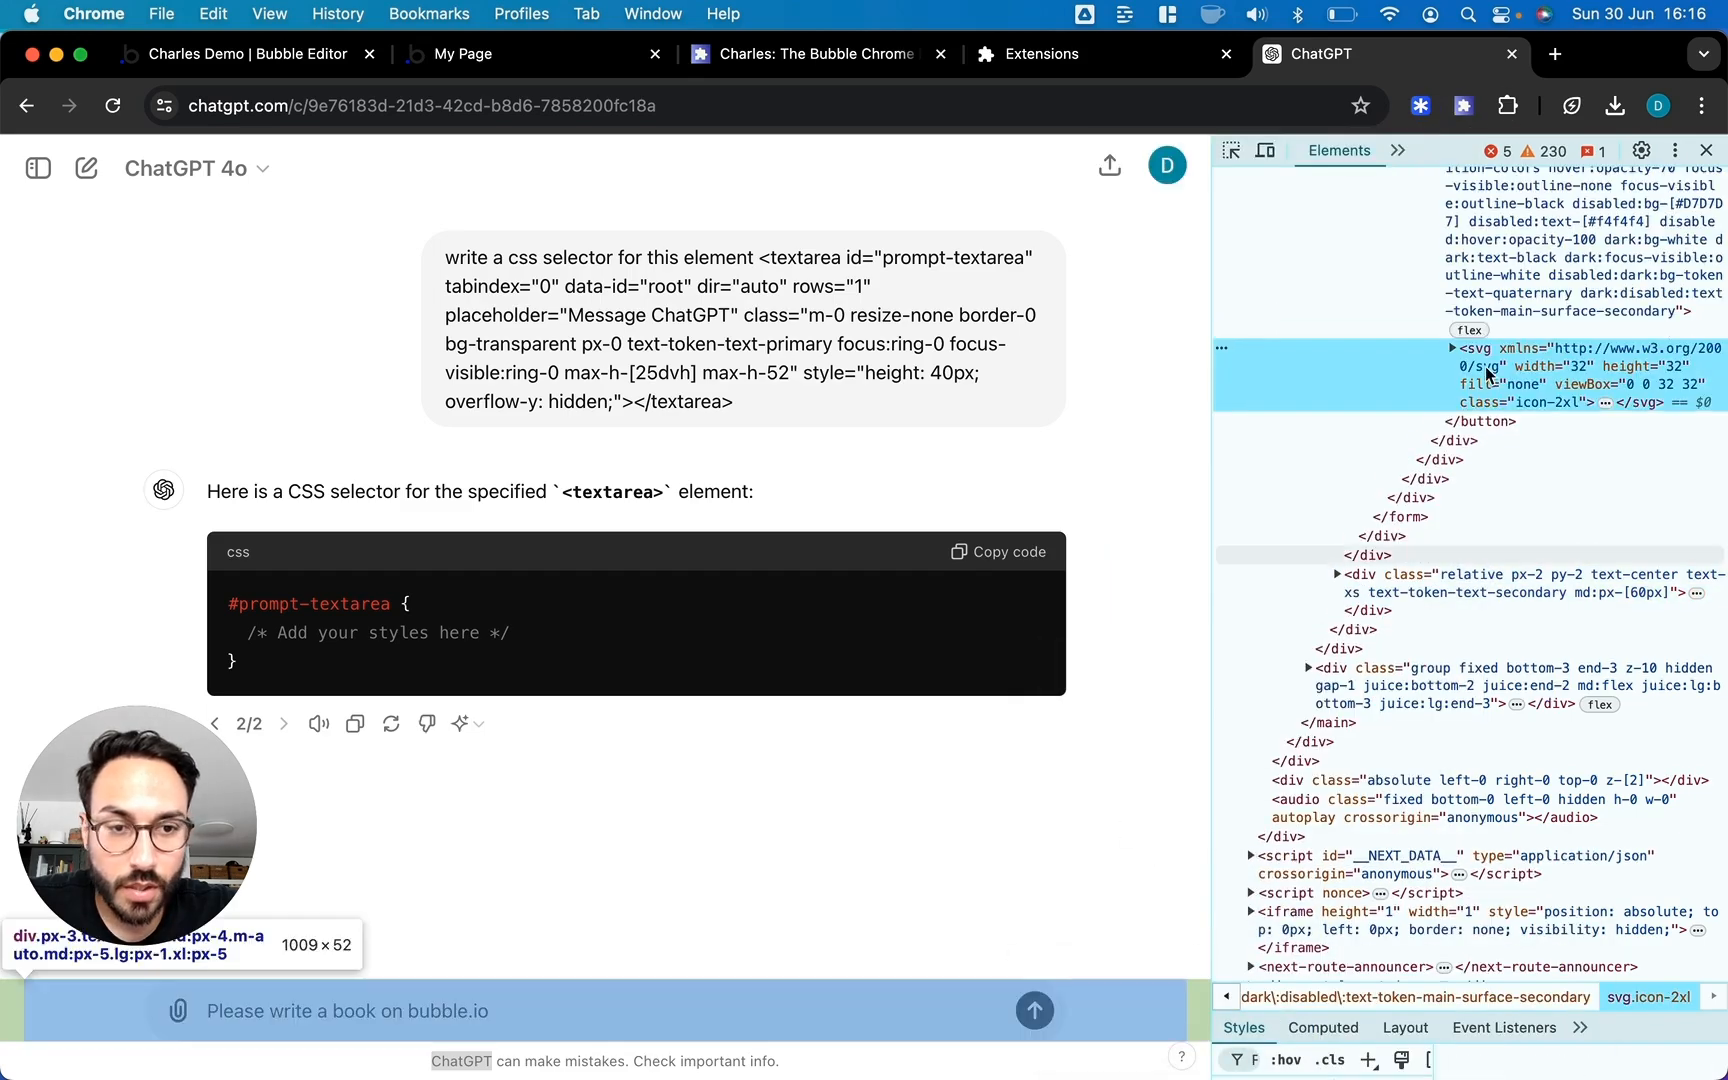
scroll(1503, 288, up, 5)
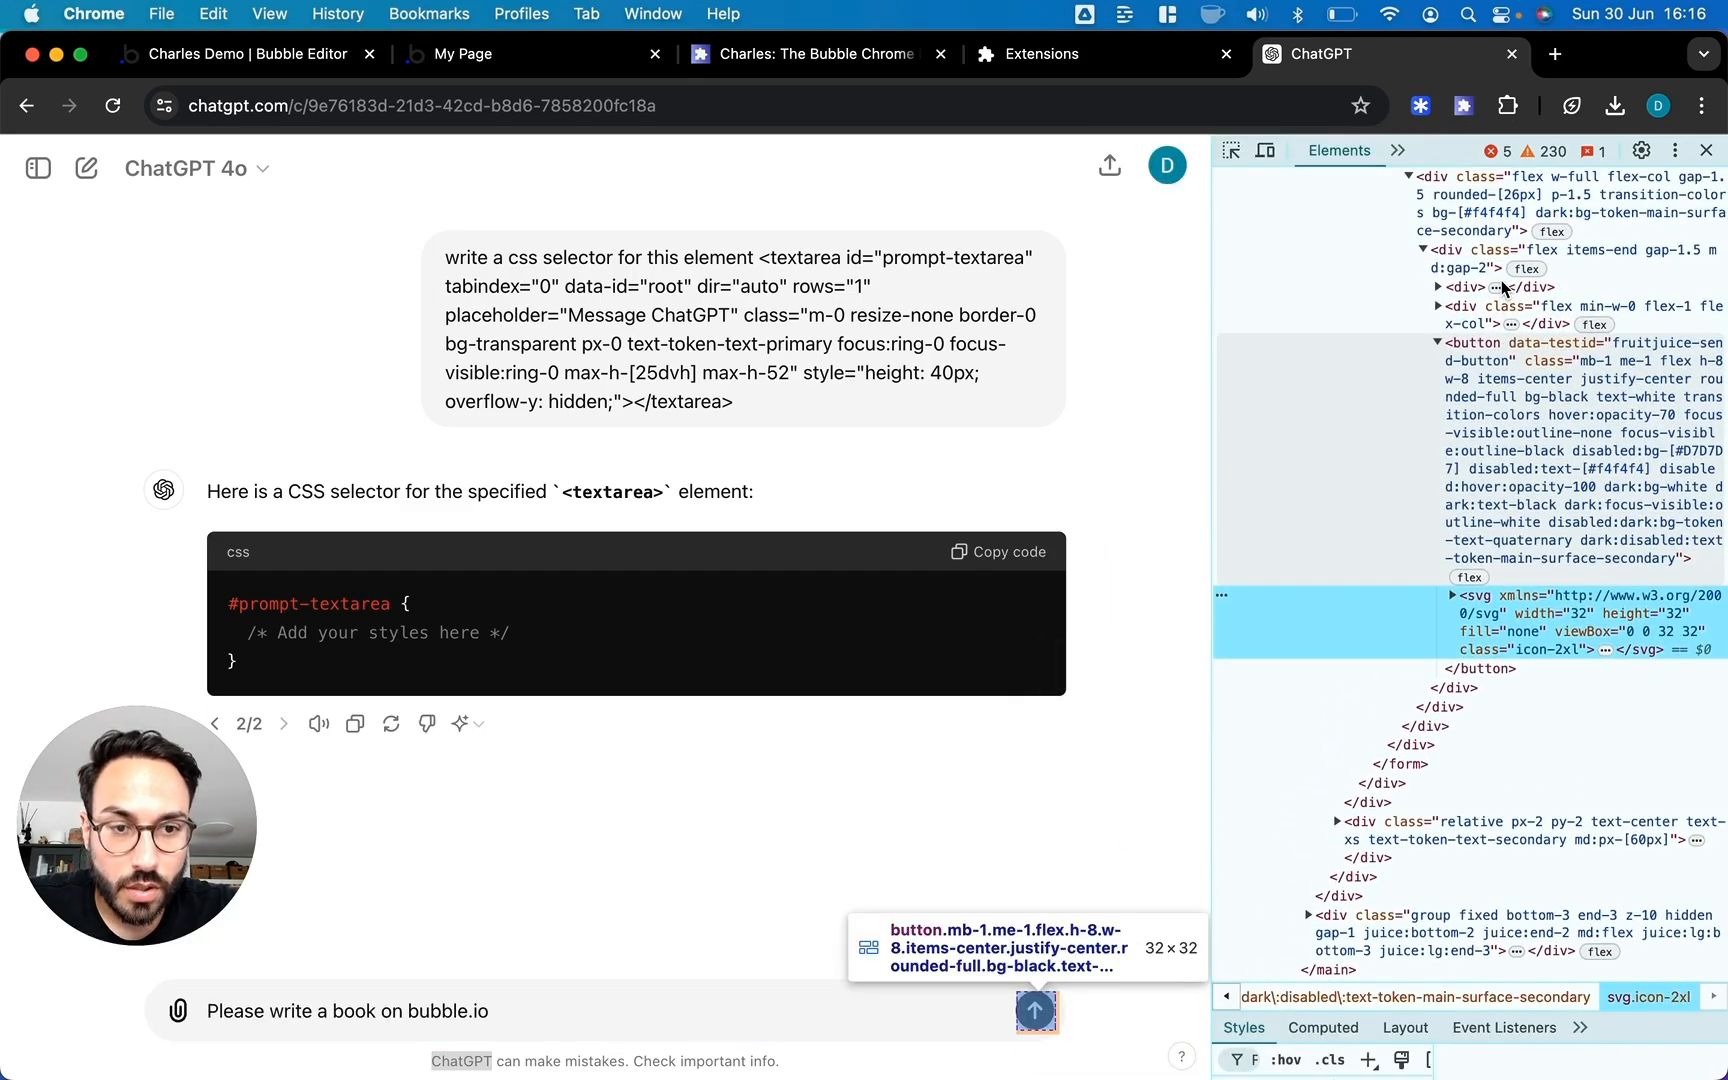
click(1530, 355)
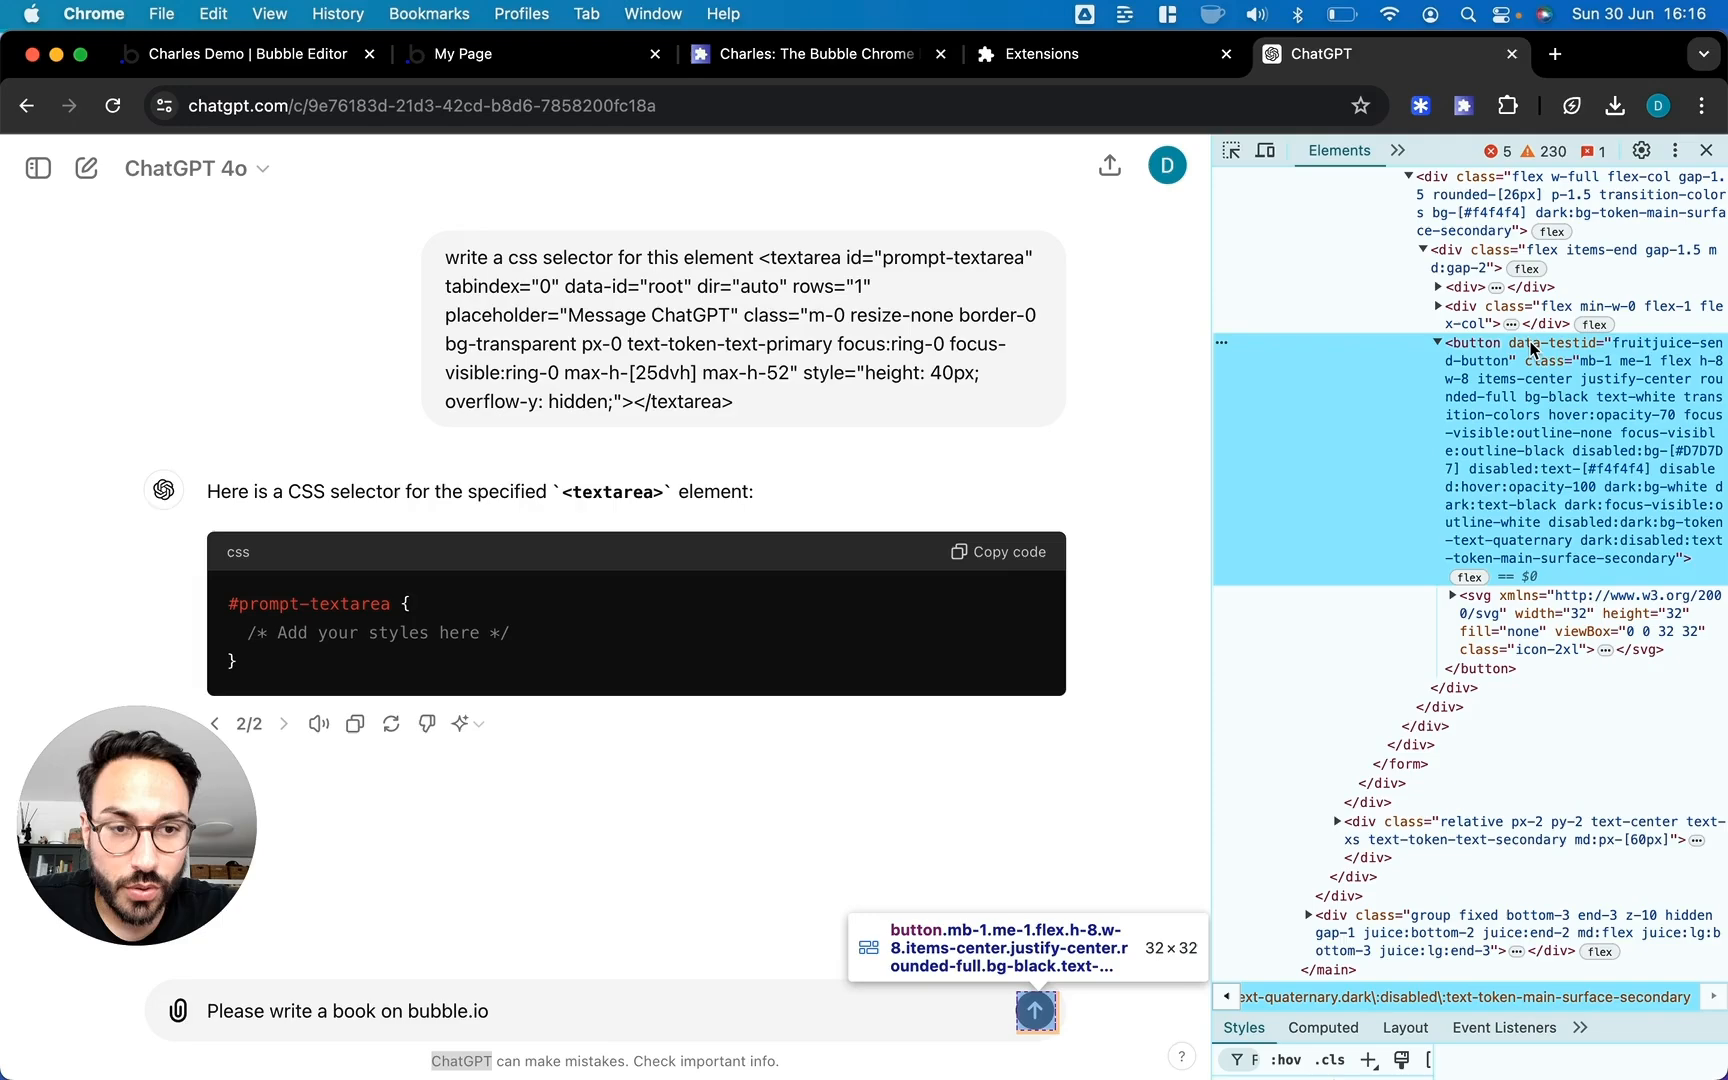
double_click(1545, 343)
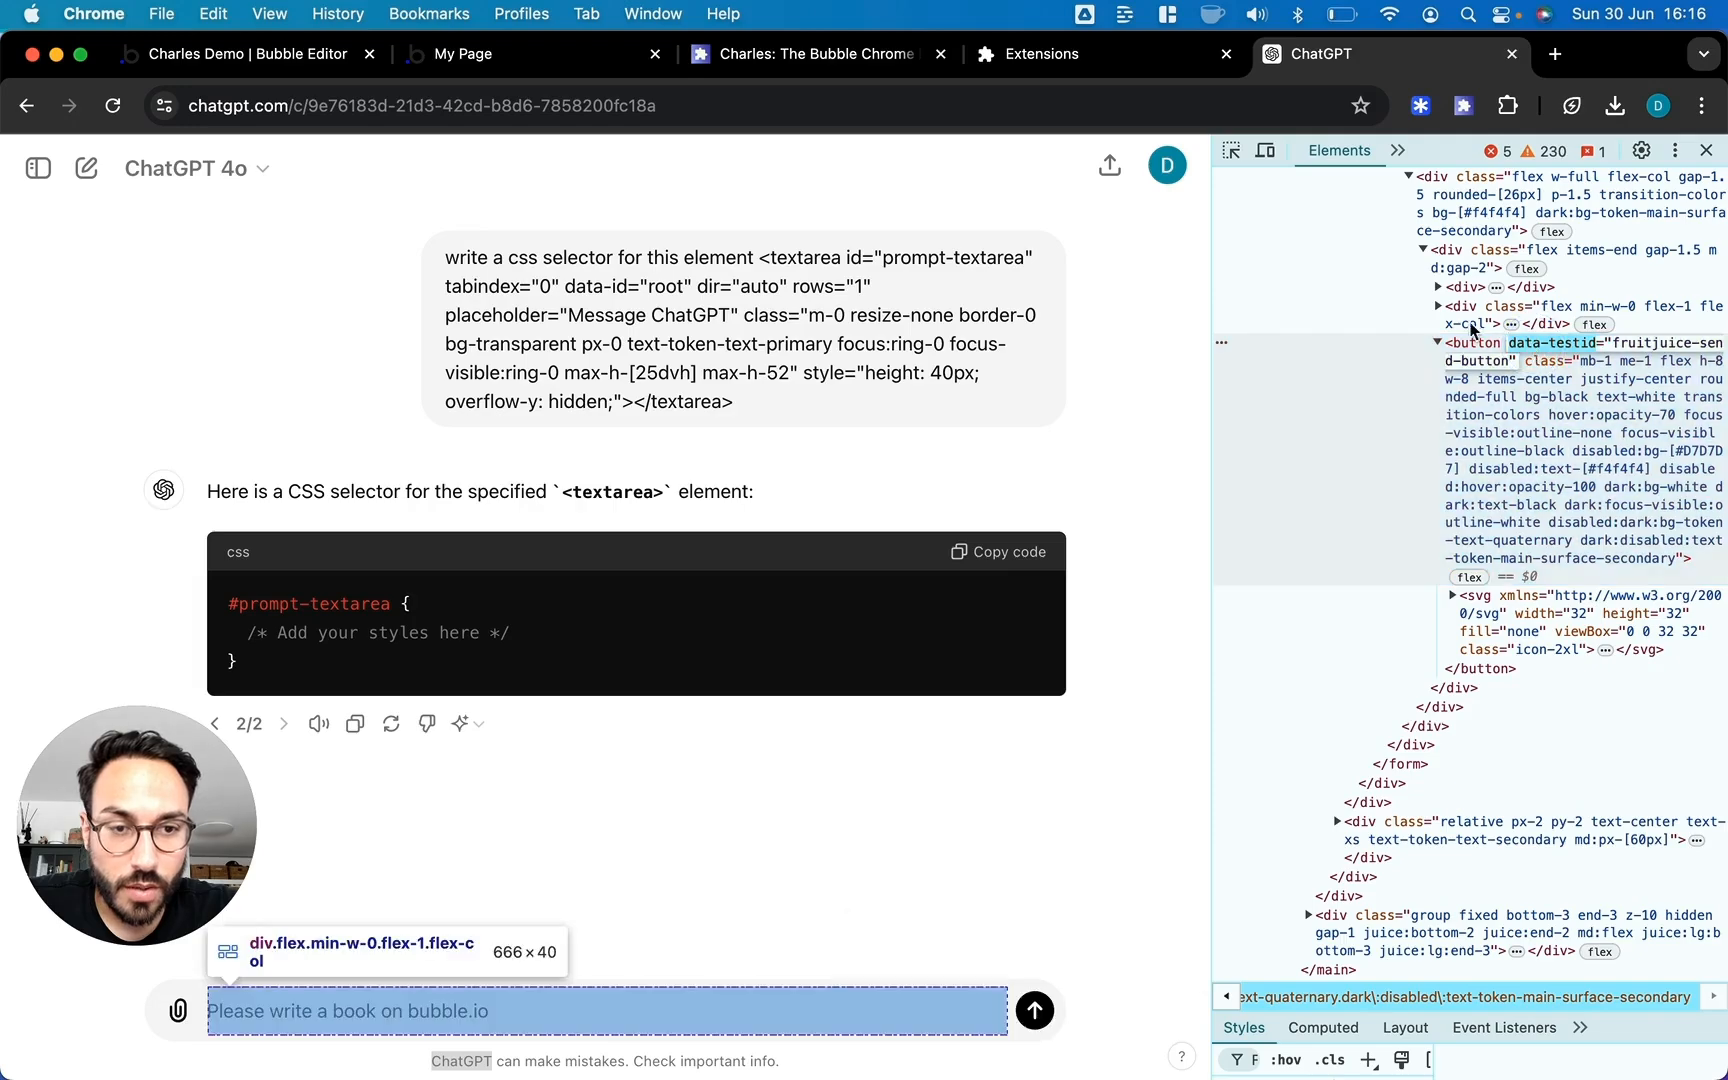
click(1518, 395)
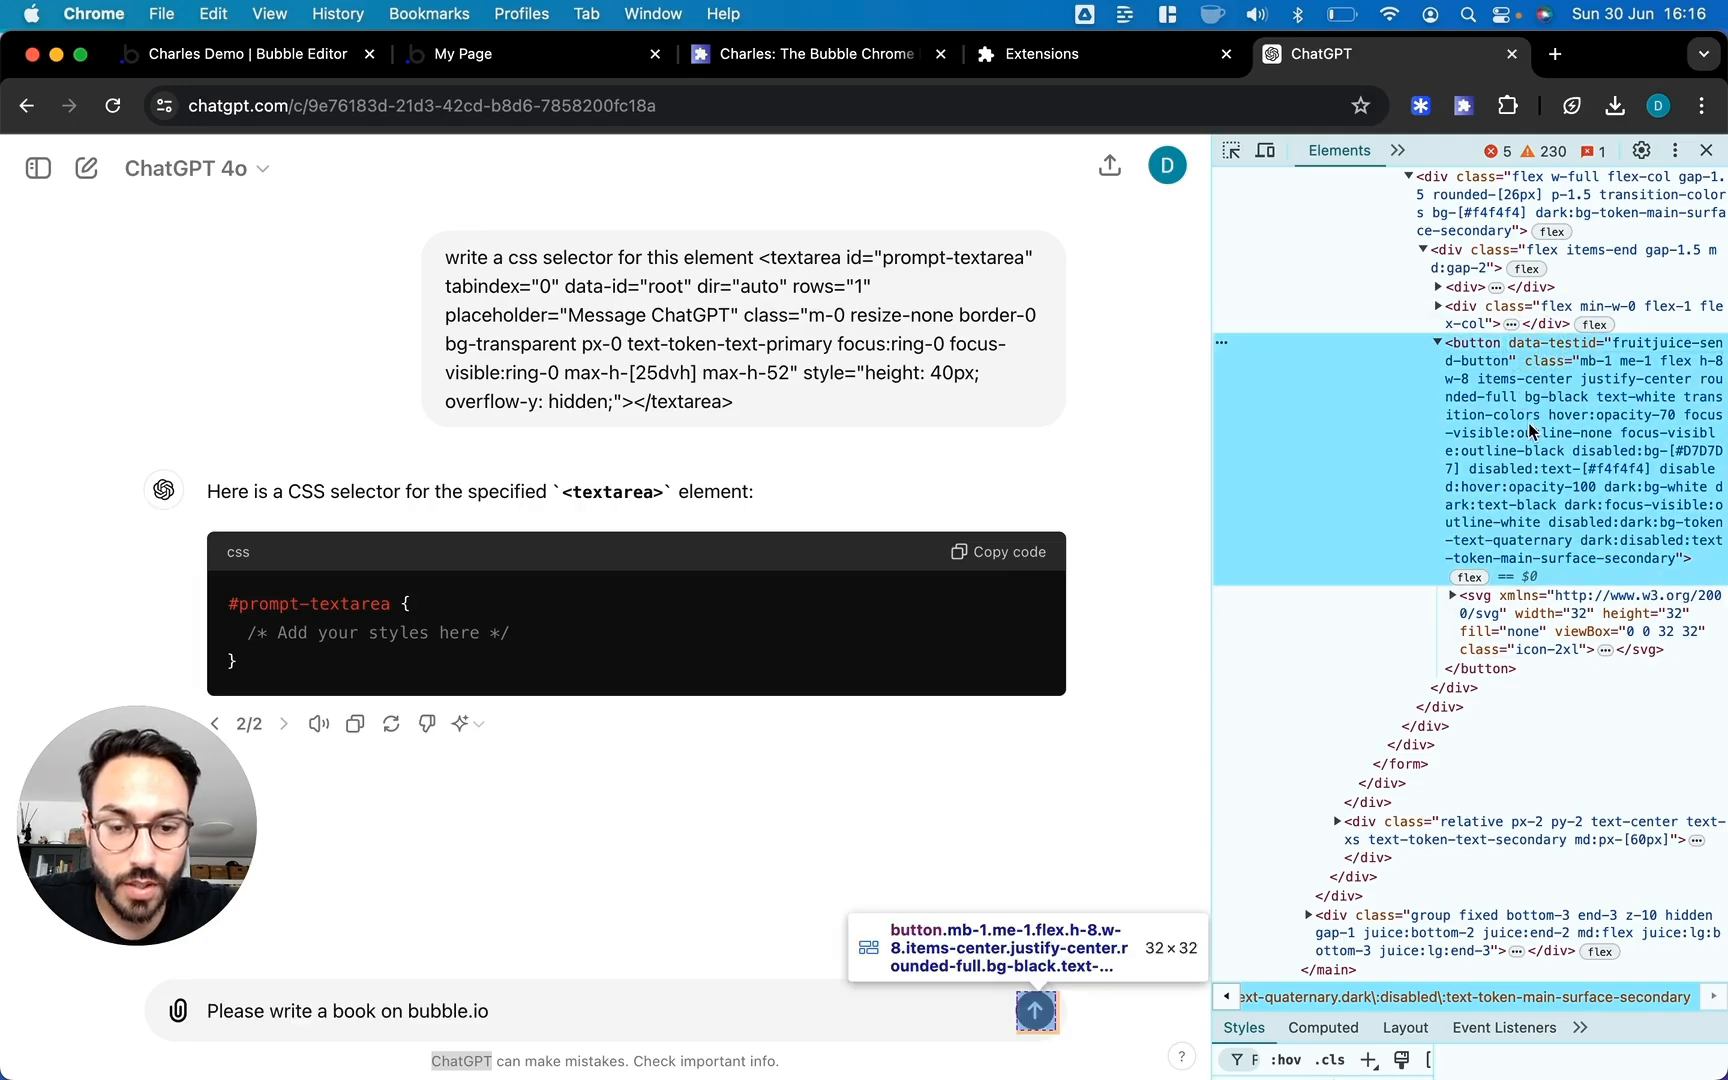
right_click(1490, 383)
mouse_move(1370, 570)
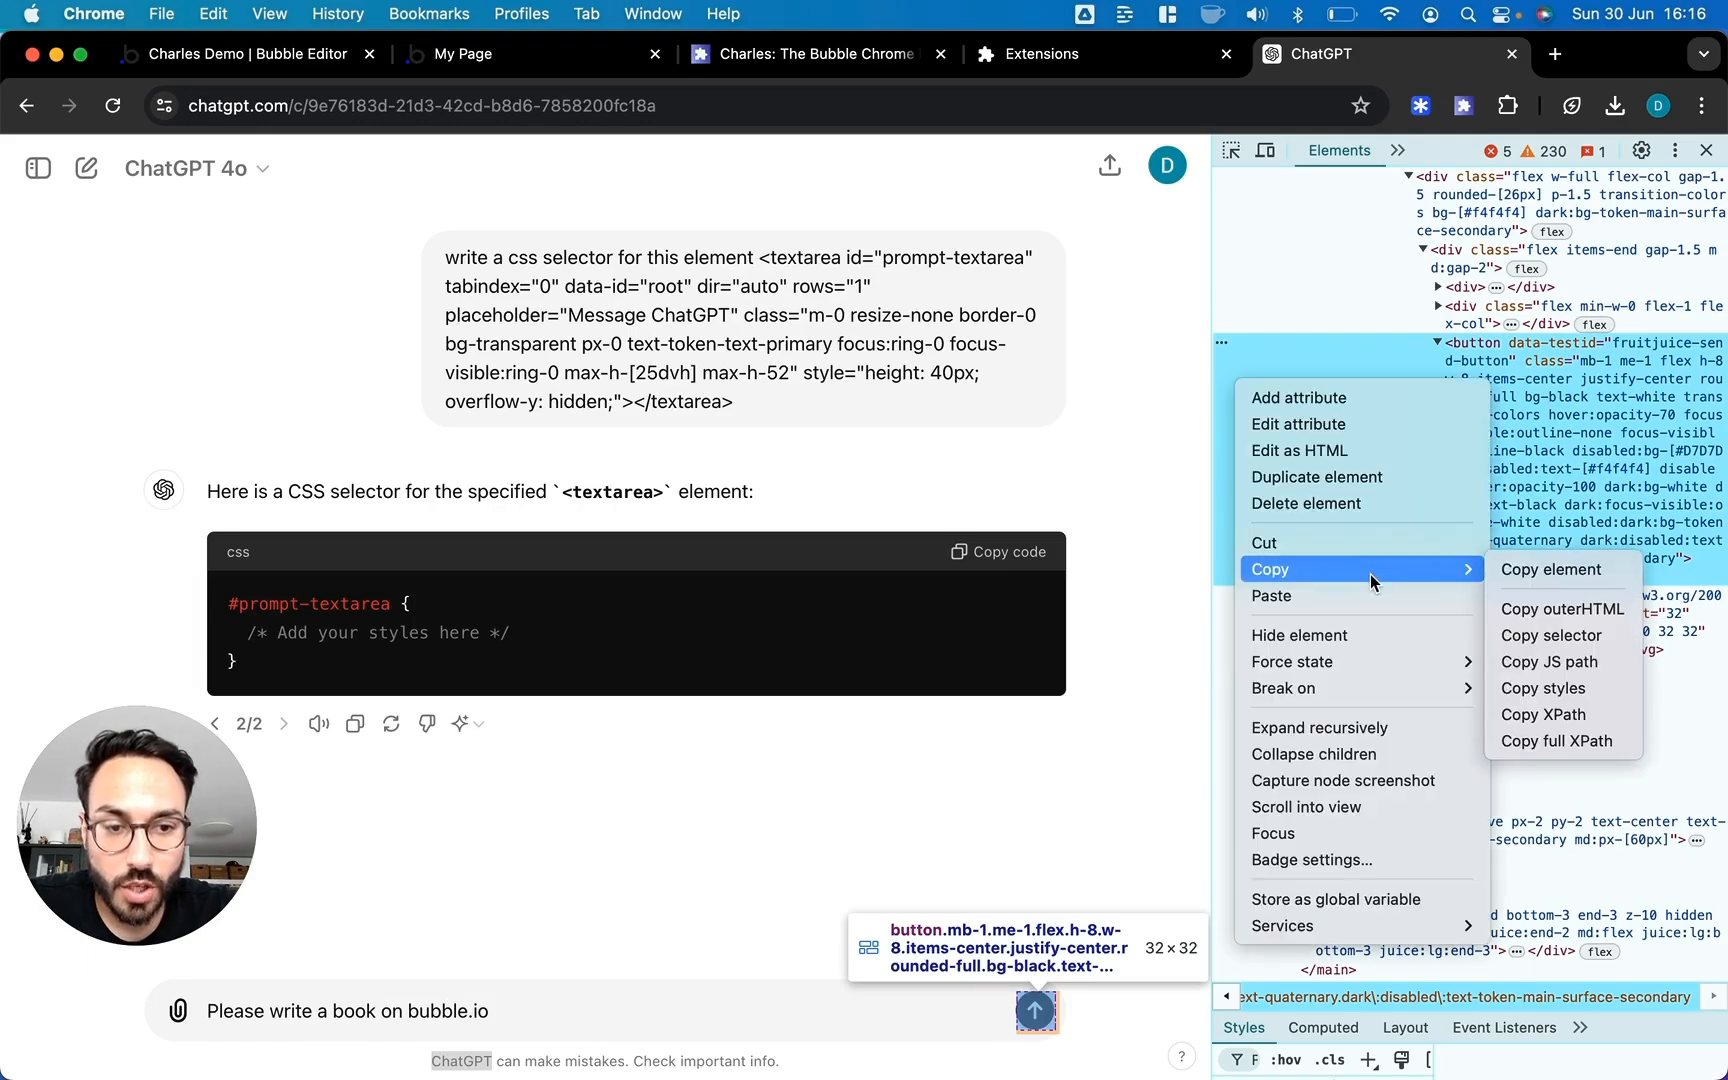
click(1565, 556)
Replace the message text with "write a css selector for:" followed by the copied button markup and send it to ChatGPT
triple_click(756, 1010)
text(write a css selector for)
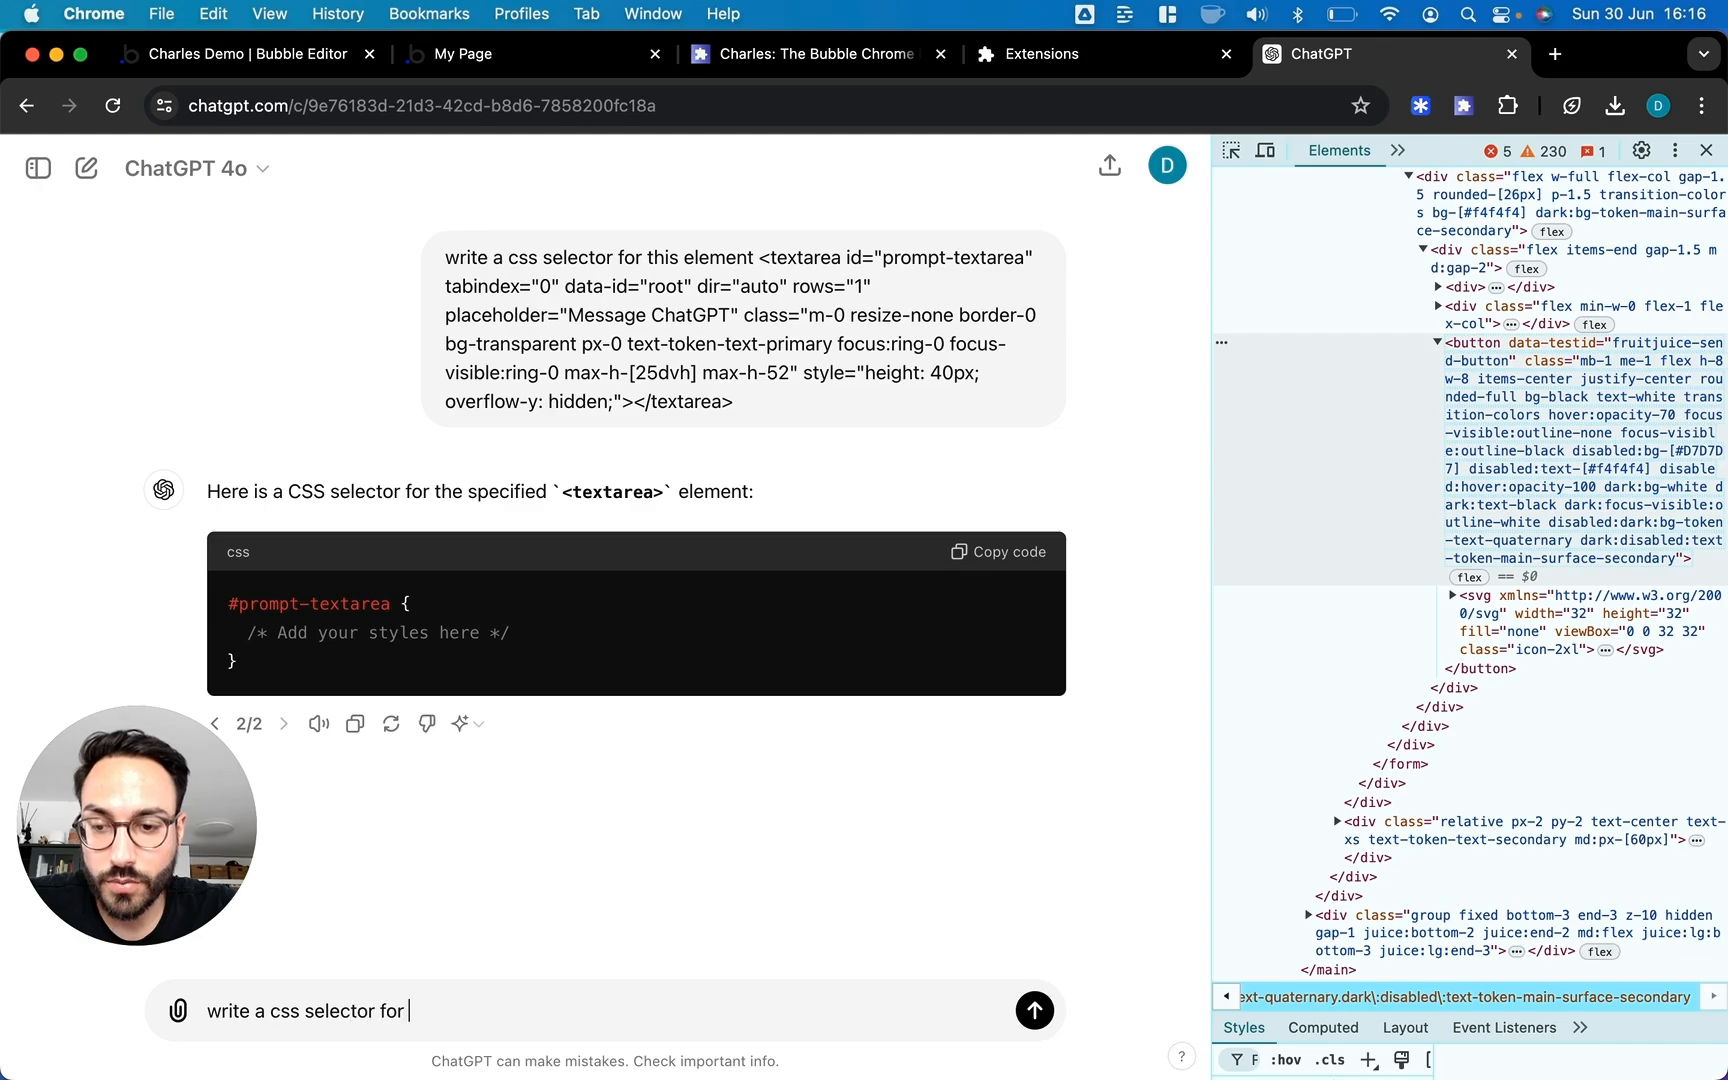
text(:)
key(super+v)
key(Return)
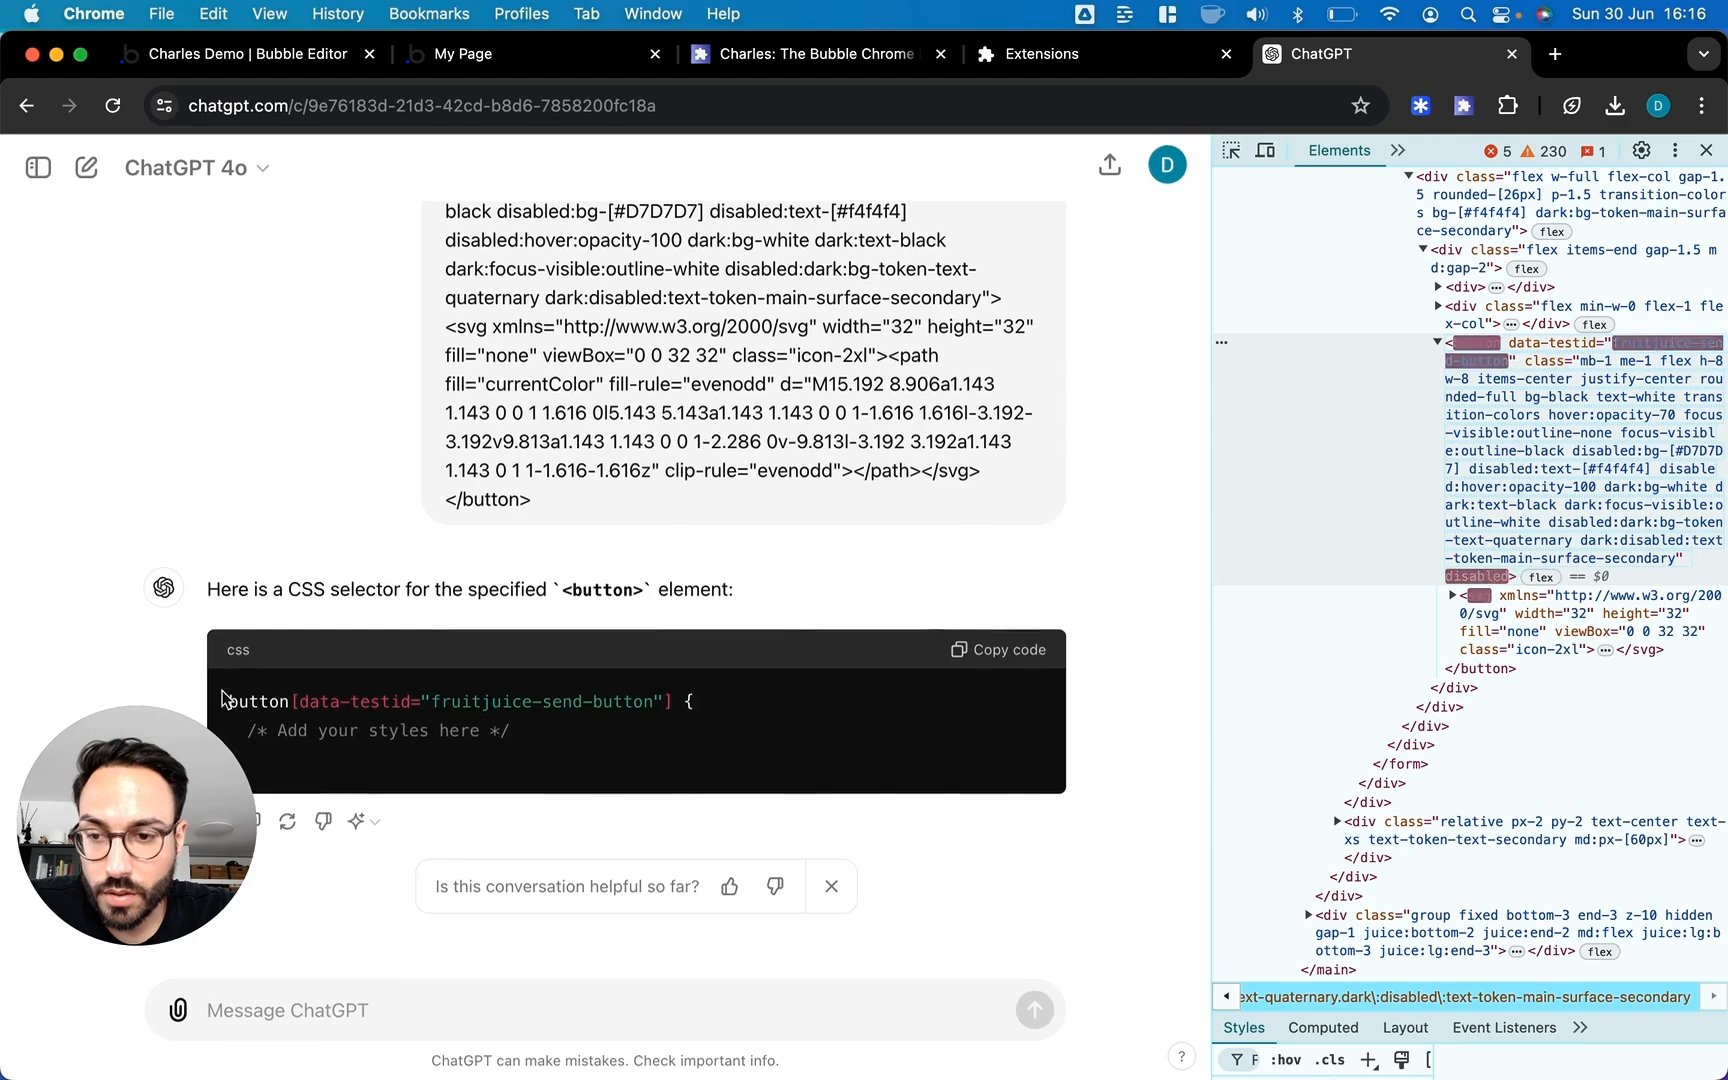
Copy the selector button[data-testid="fruitjuice-send-button"] from the code block in ChatGPT's response
click(235, 702)
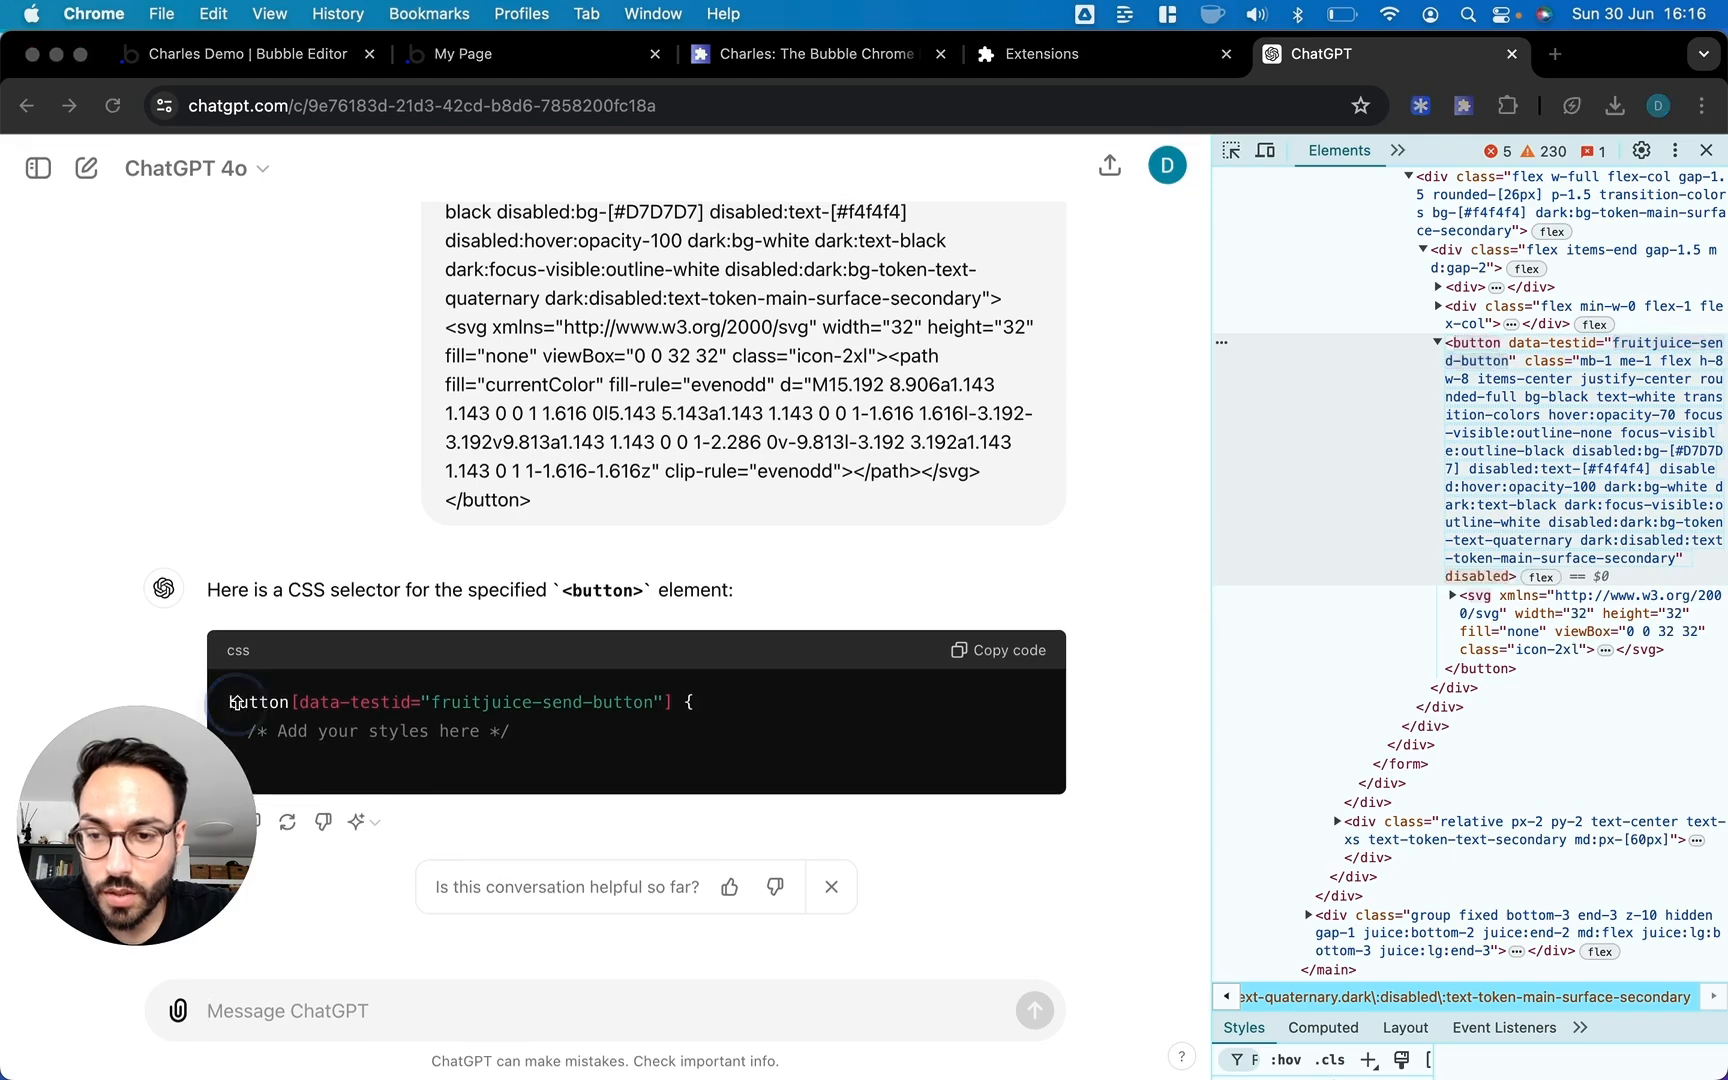
click(600, 704)
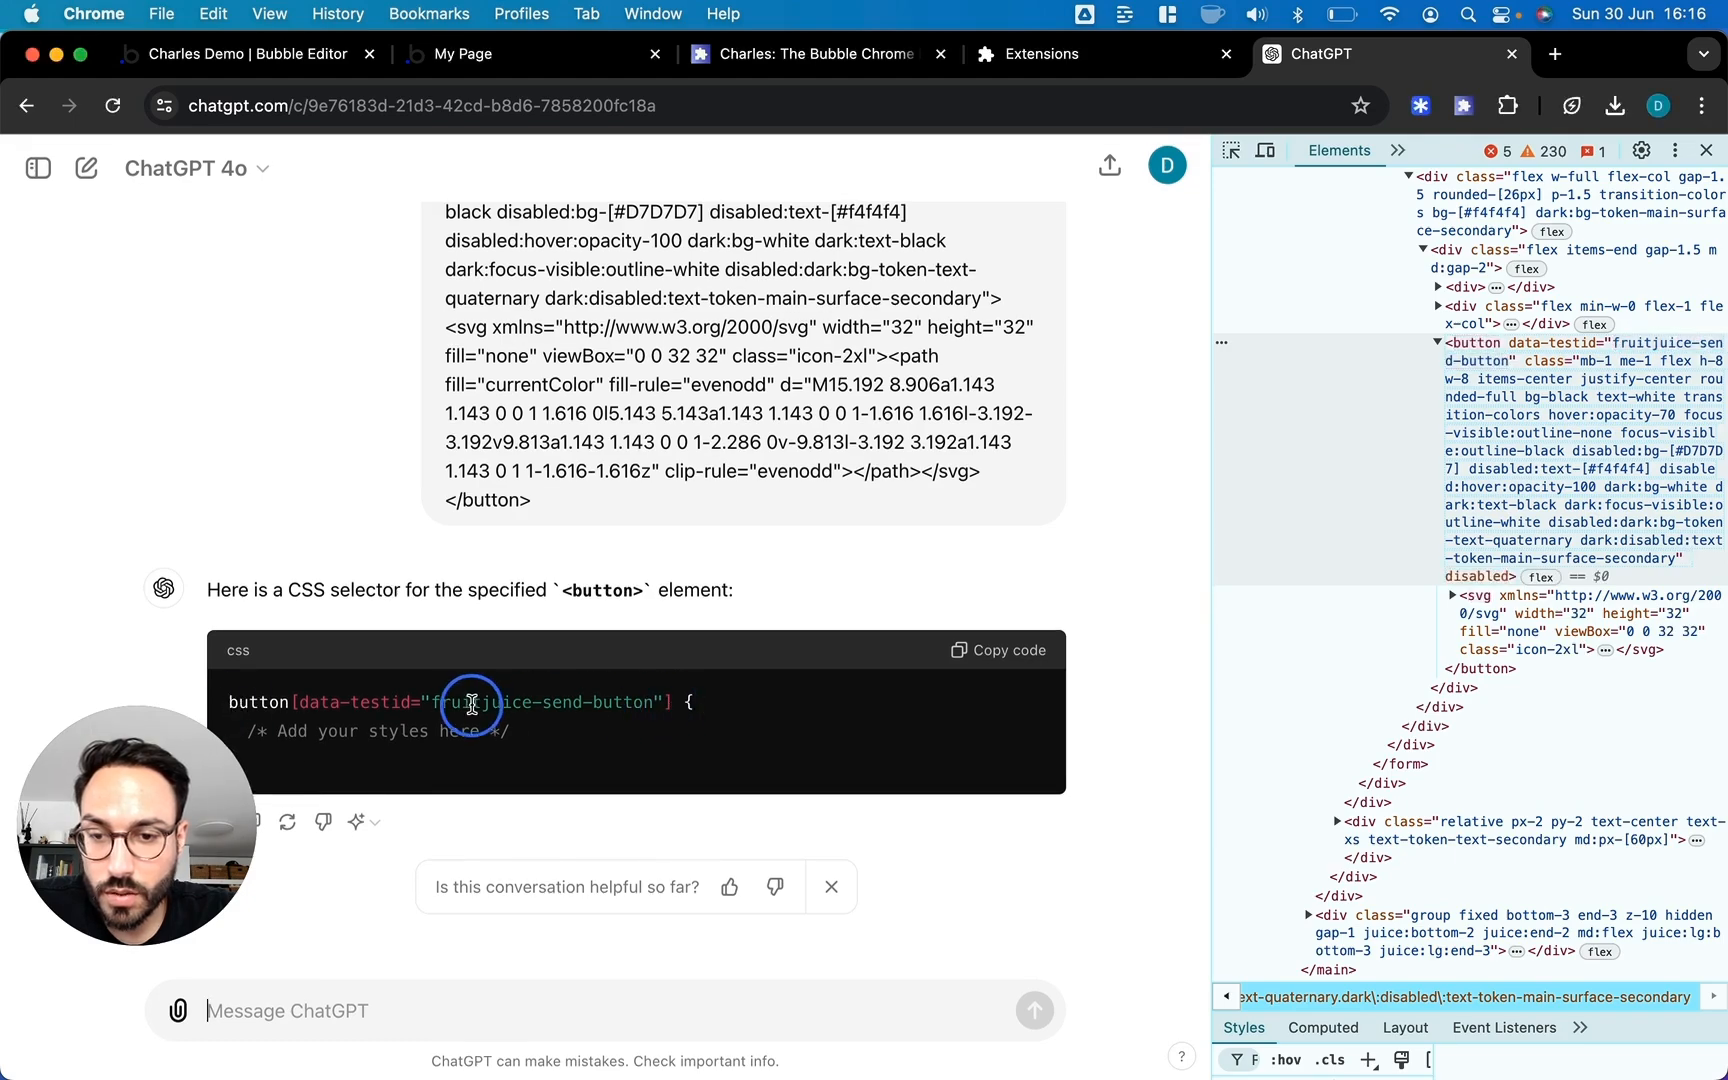
triple_click(472, 704)
click(521, 703)
drag(670, 706, 229, 702)
key(super+c)
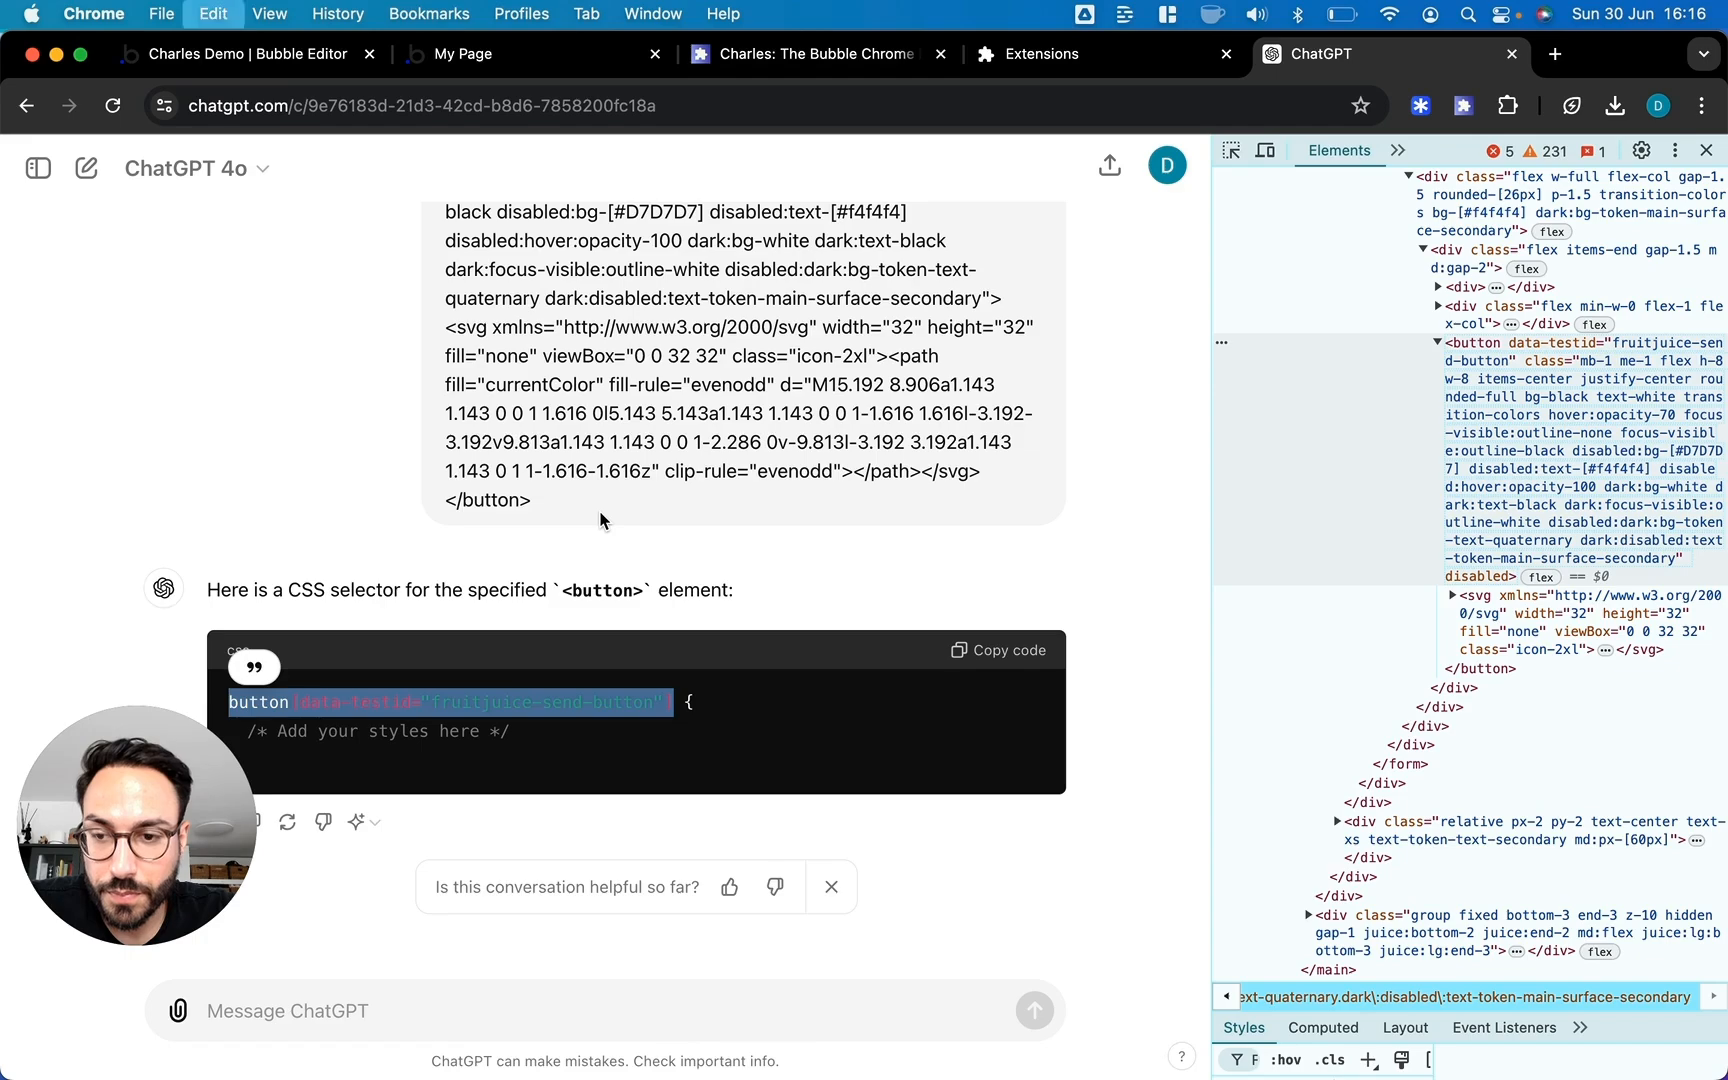
Switch to the Bubble editor and add an "Add a pause before next action" step to the Run button's workflow
click(250, 54)
click(507, 467)
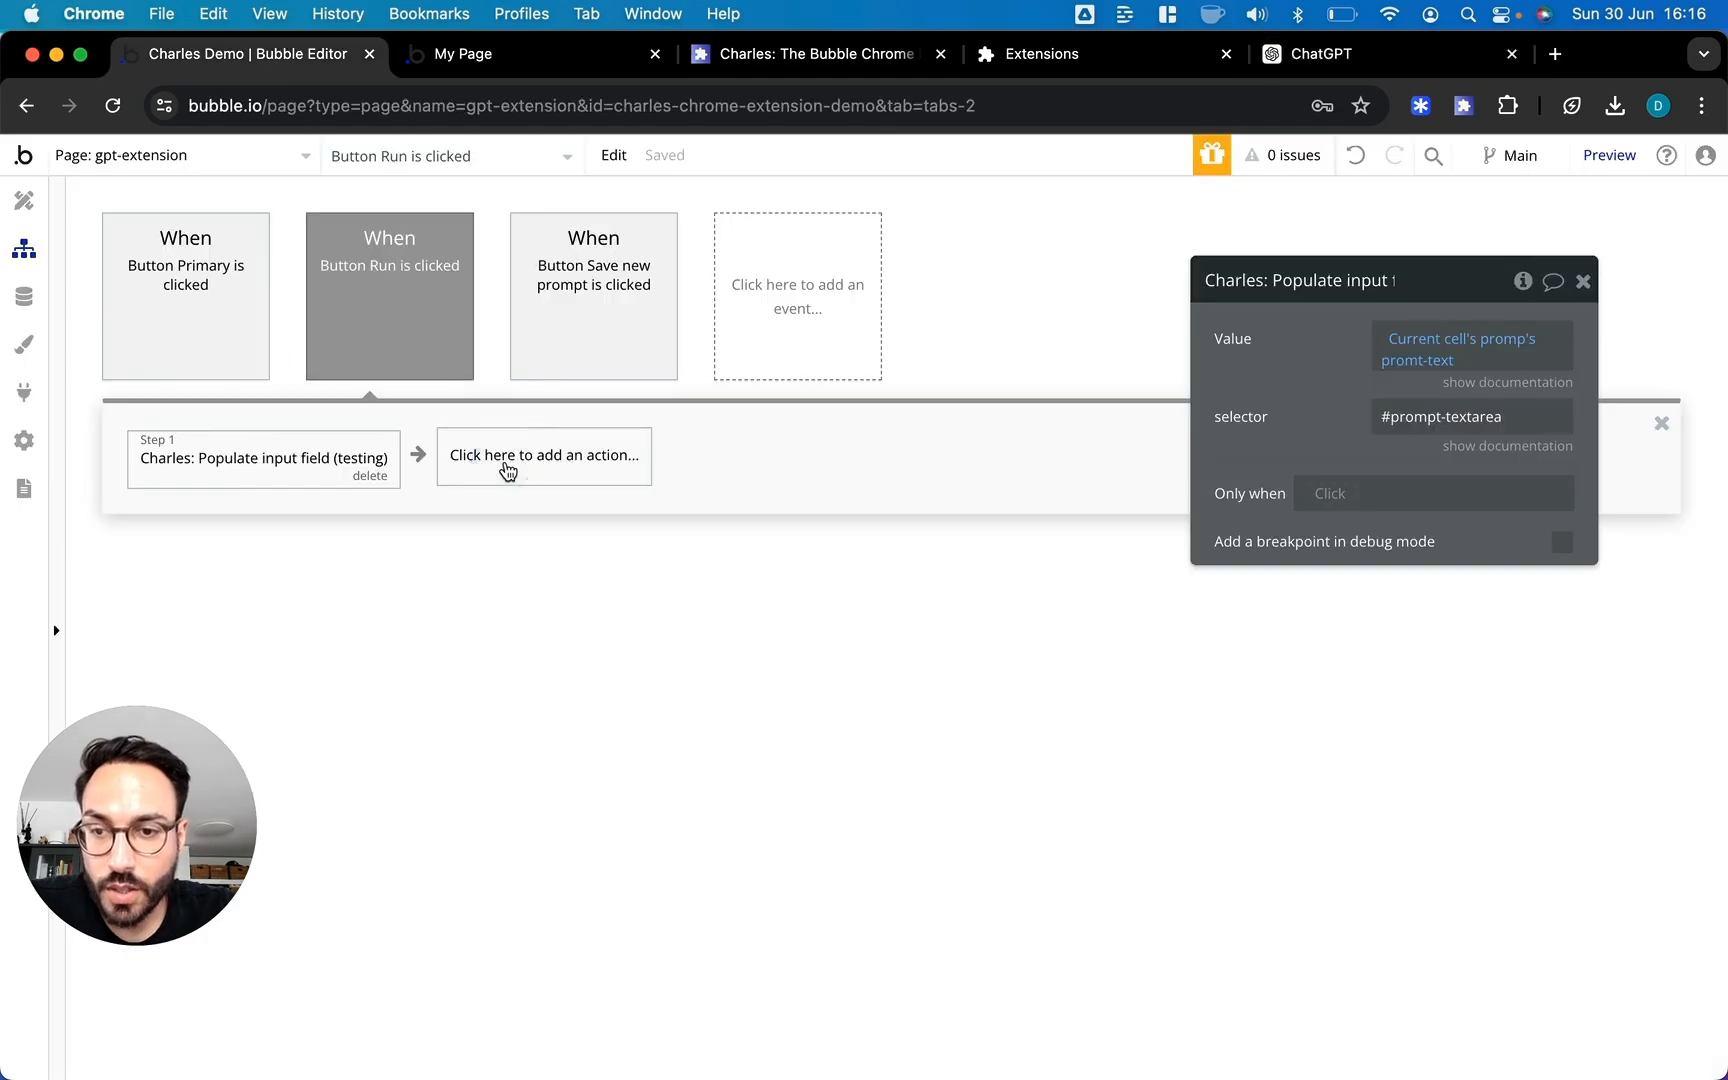
text(pau)
click(553, 540)
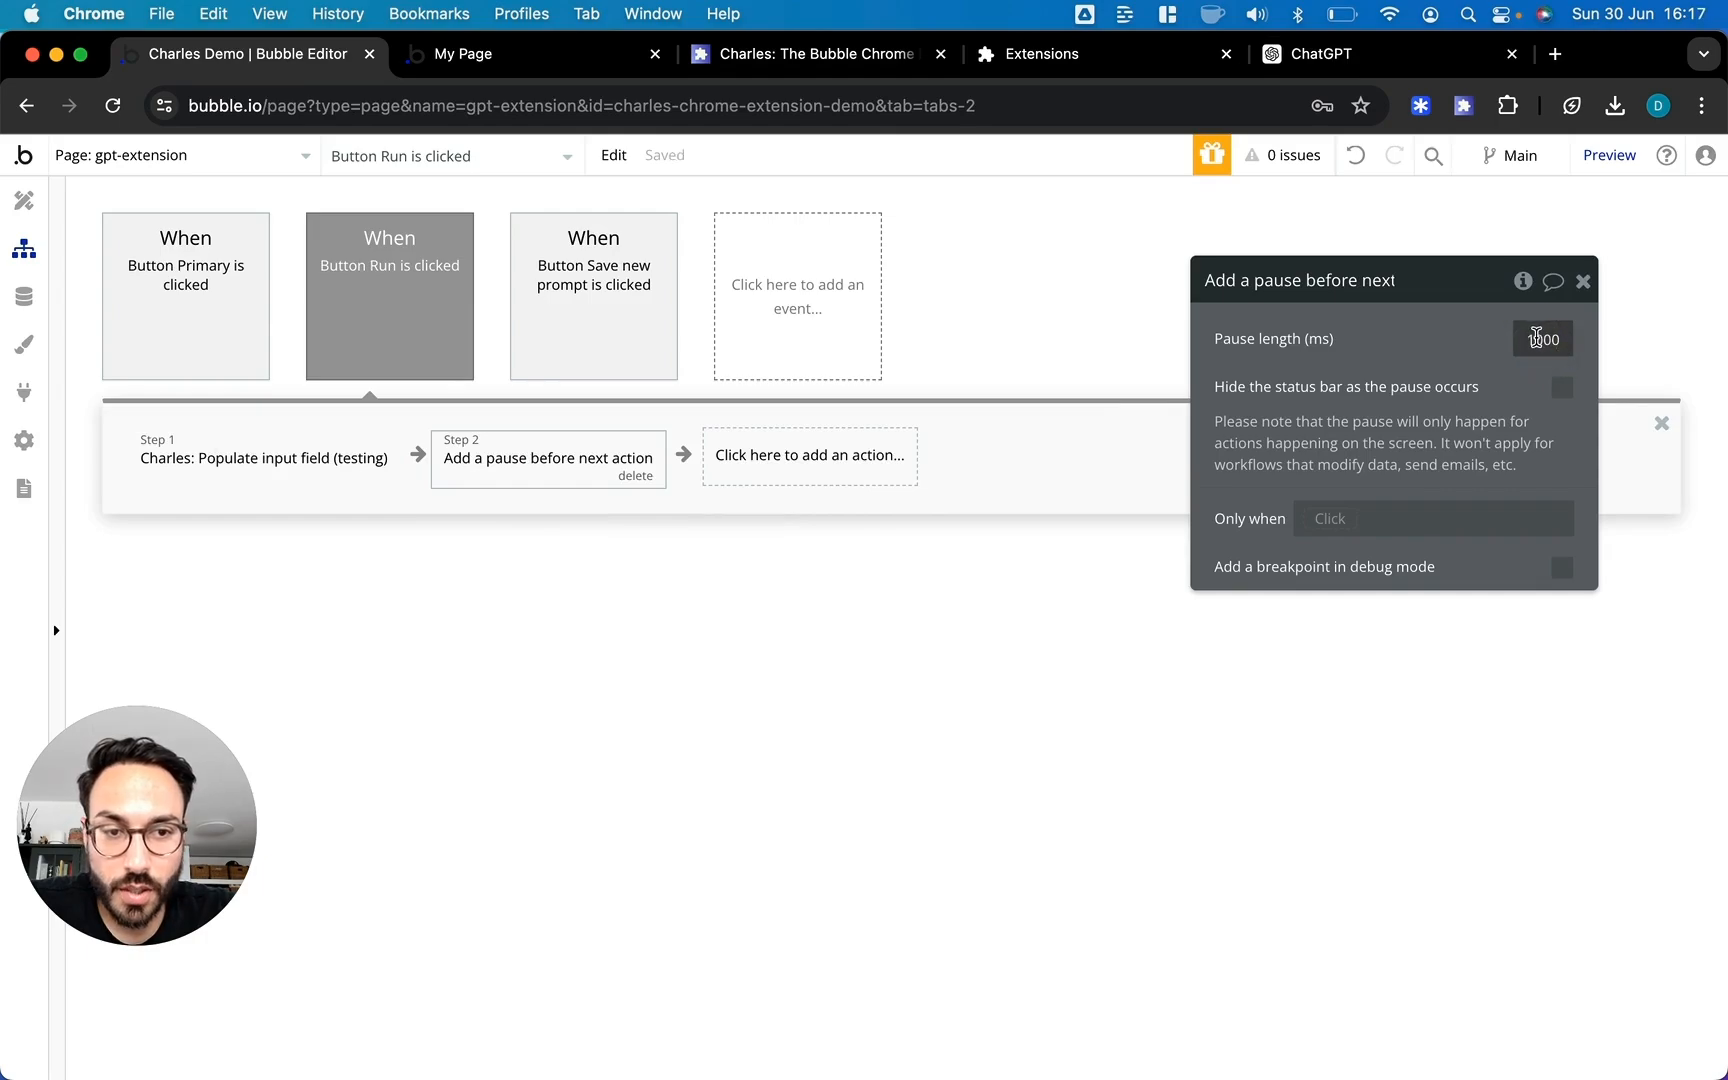
Add the Charles: Simulate mouse click on element action with the selector button[data-testid="fruitjuice-send-button"]
click(795, 468)
text(sim)
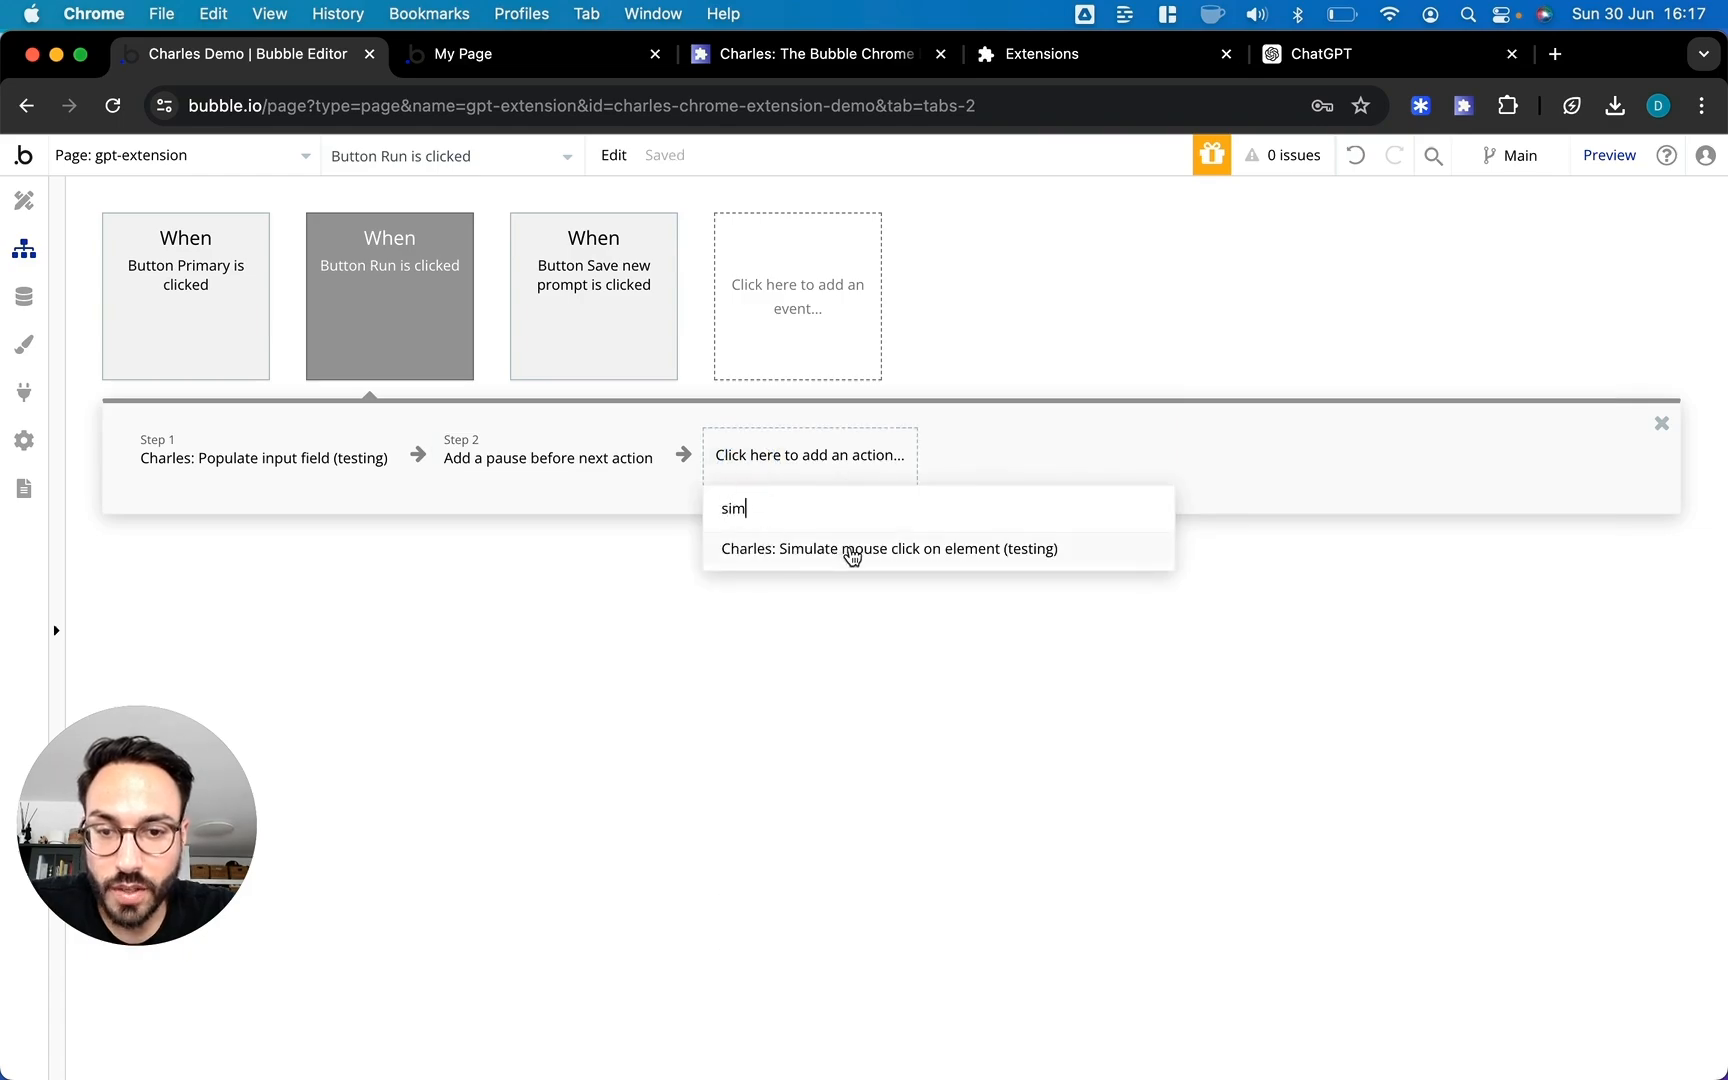
click(995, 549)
click(1400, 342)
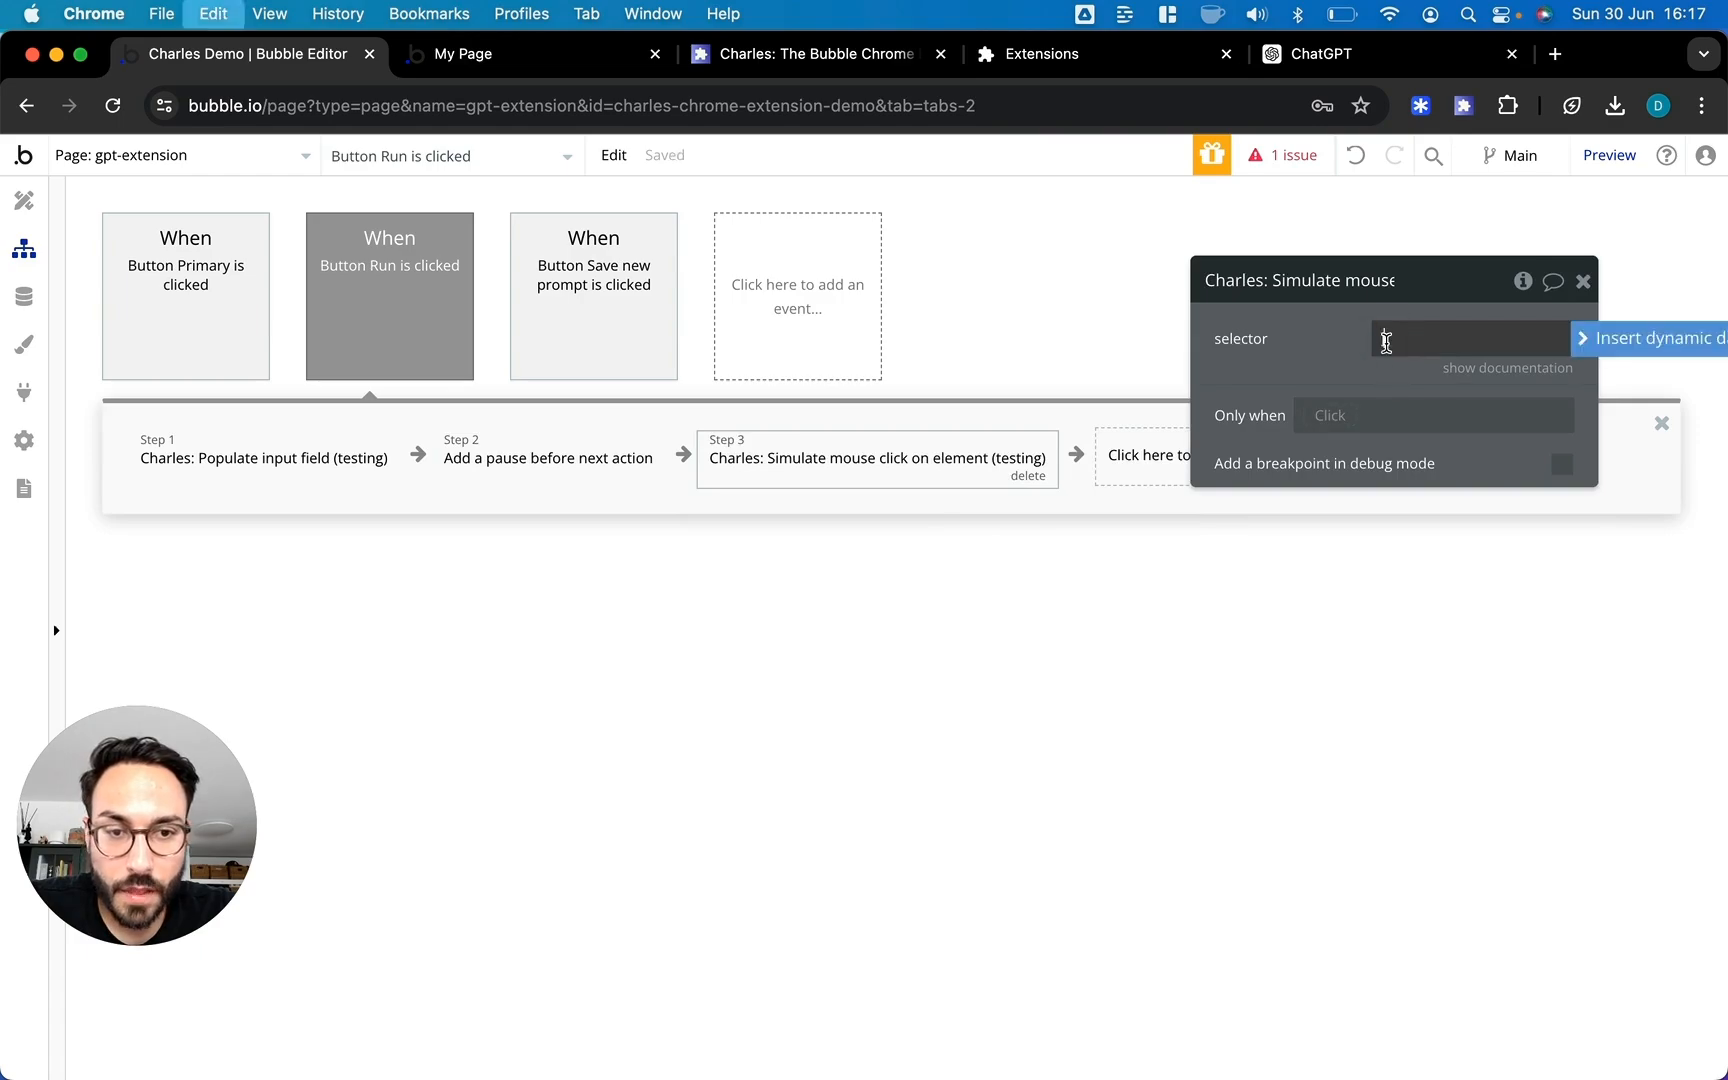
key(super+v)
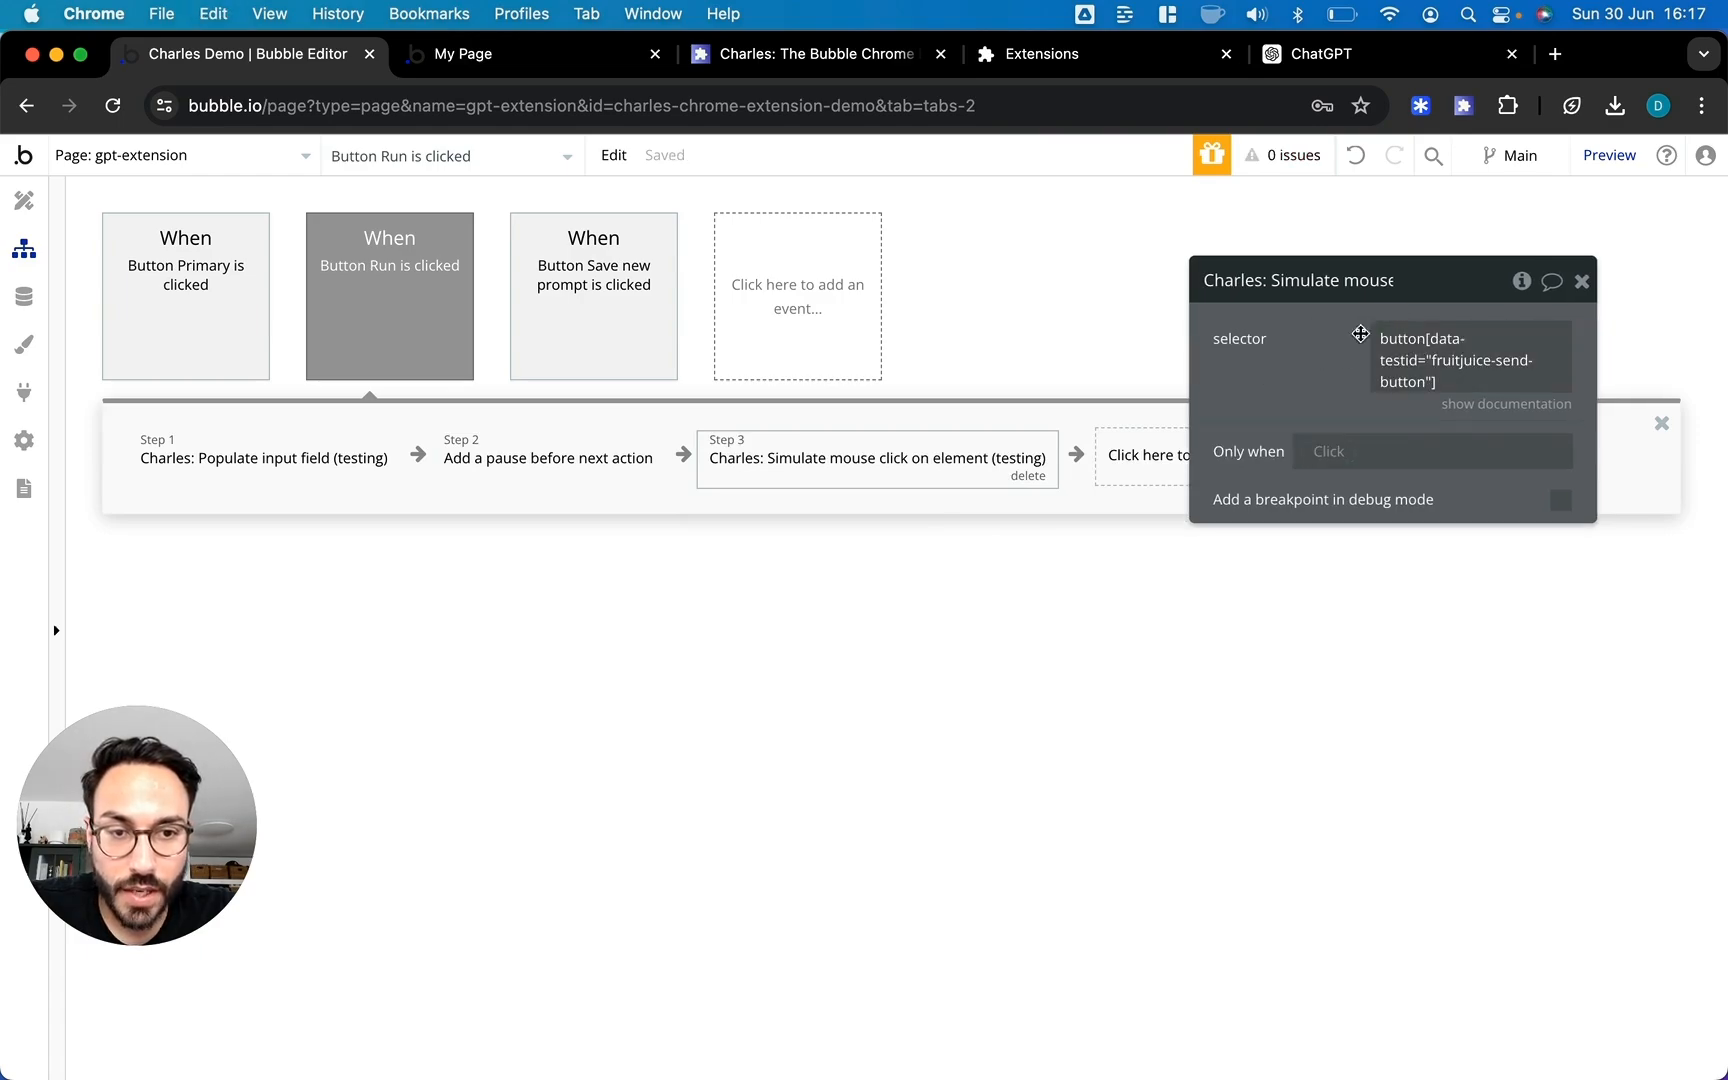
Switch to ChatGPT, run the extension's "Please write a book on bubble.io" prompt and close the developer tools
click(801, 55)
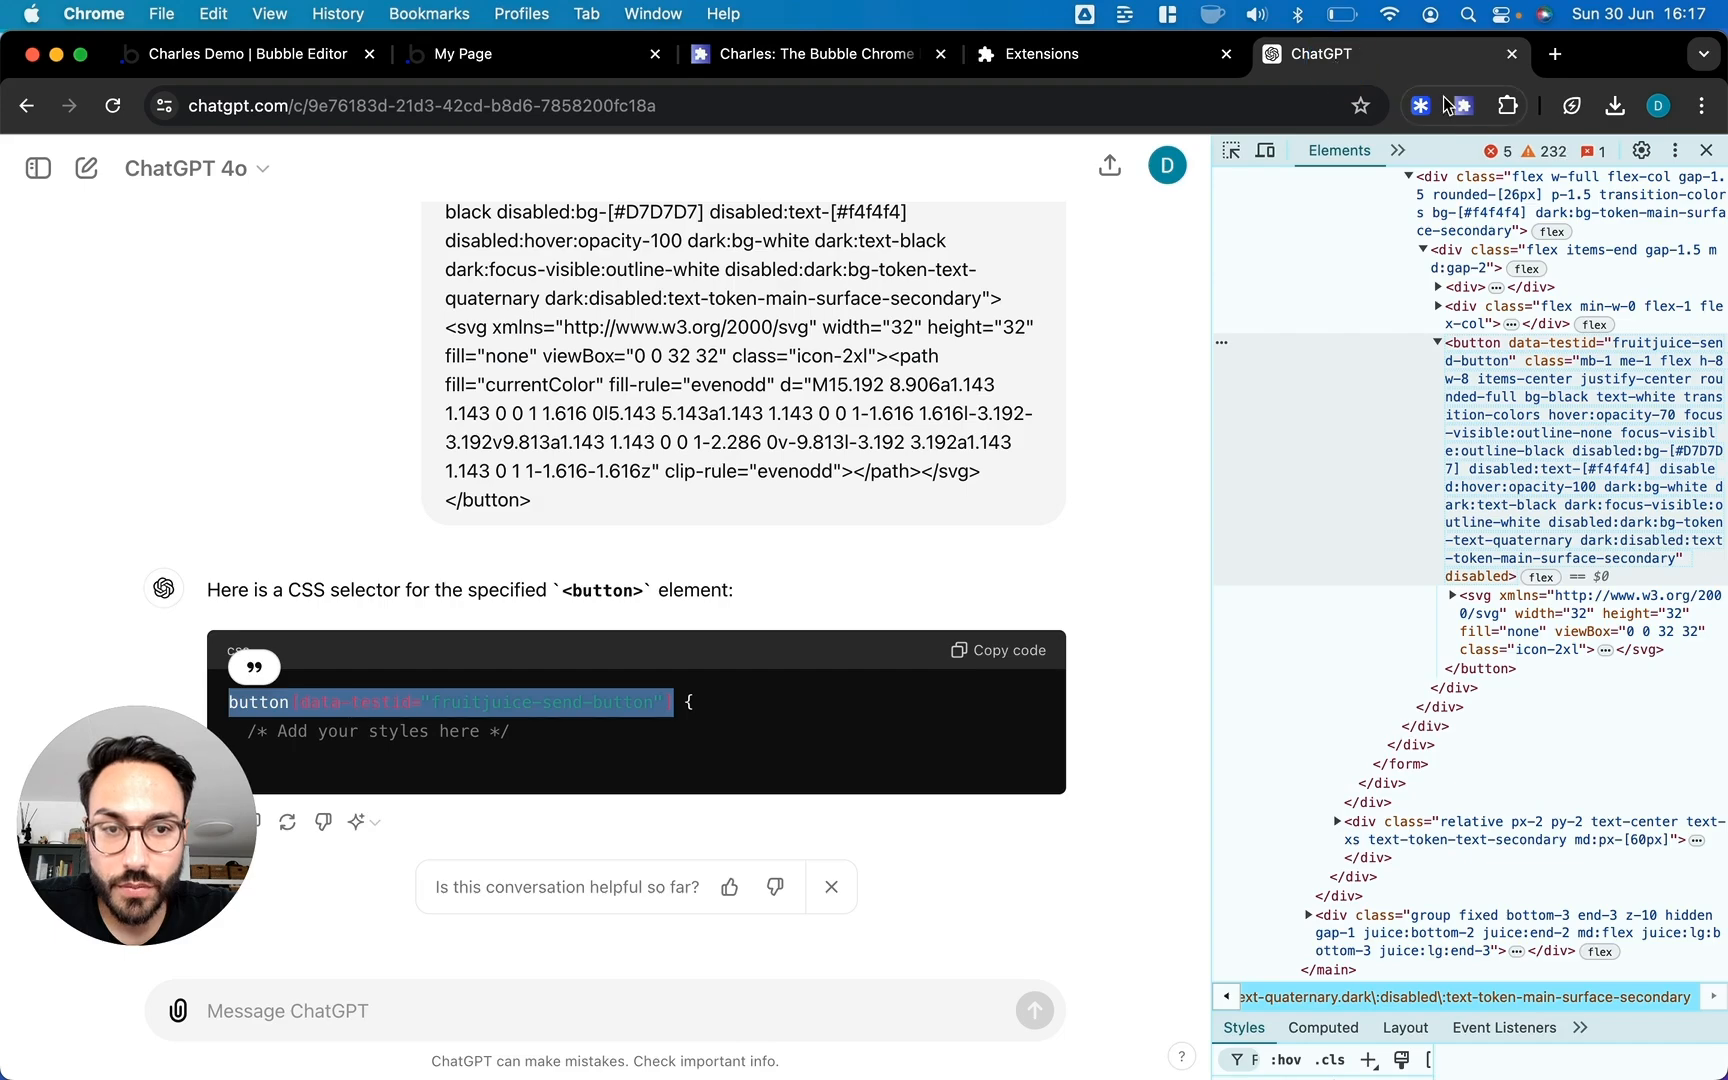
click(1338, 54)
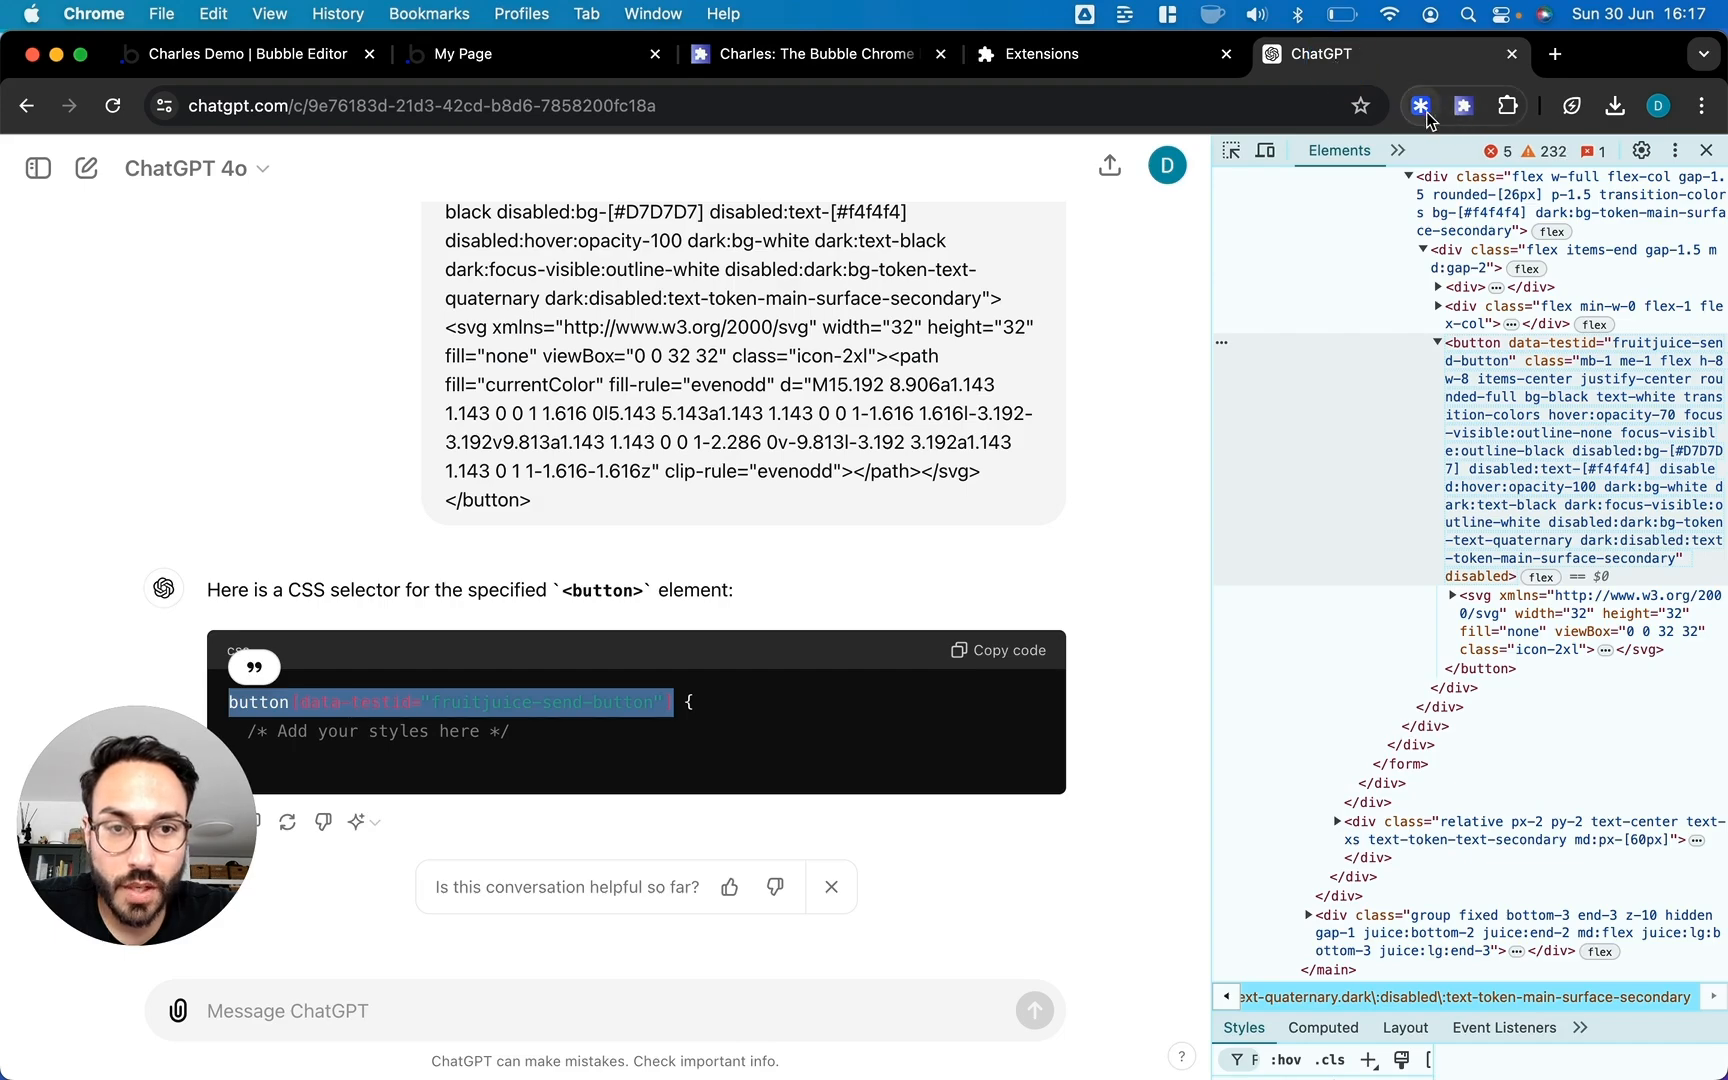
click(1462, 110)
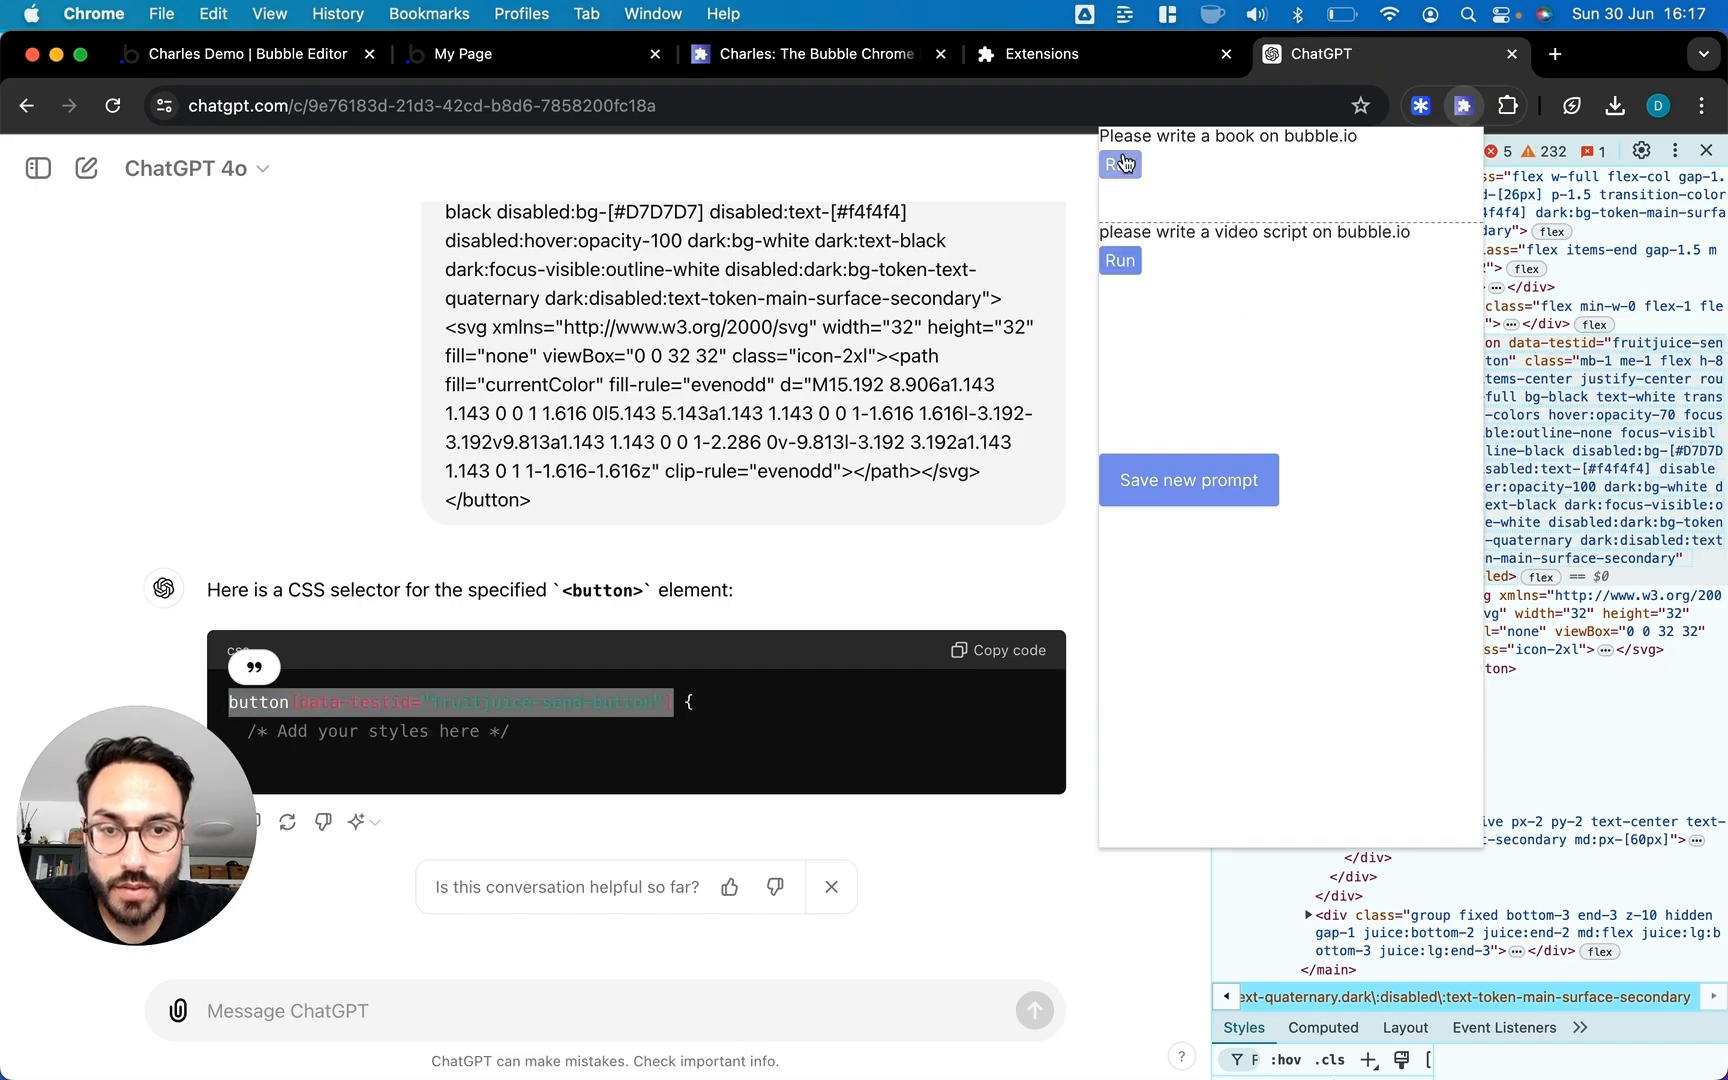
click(1122, 163)
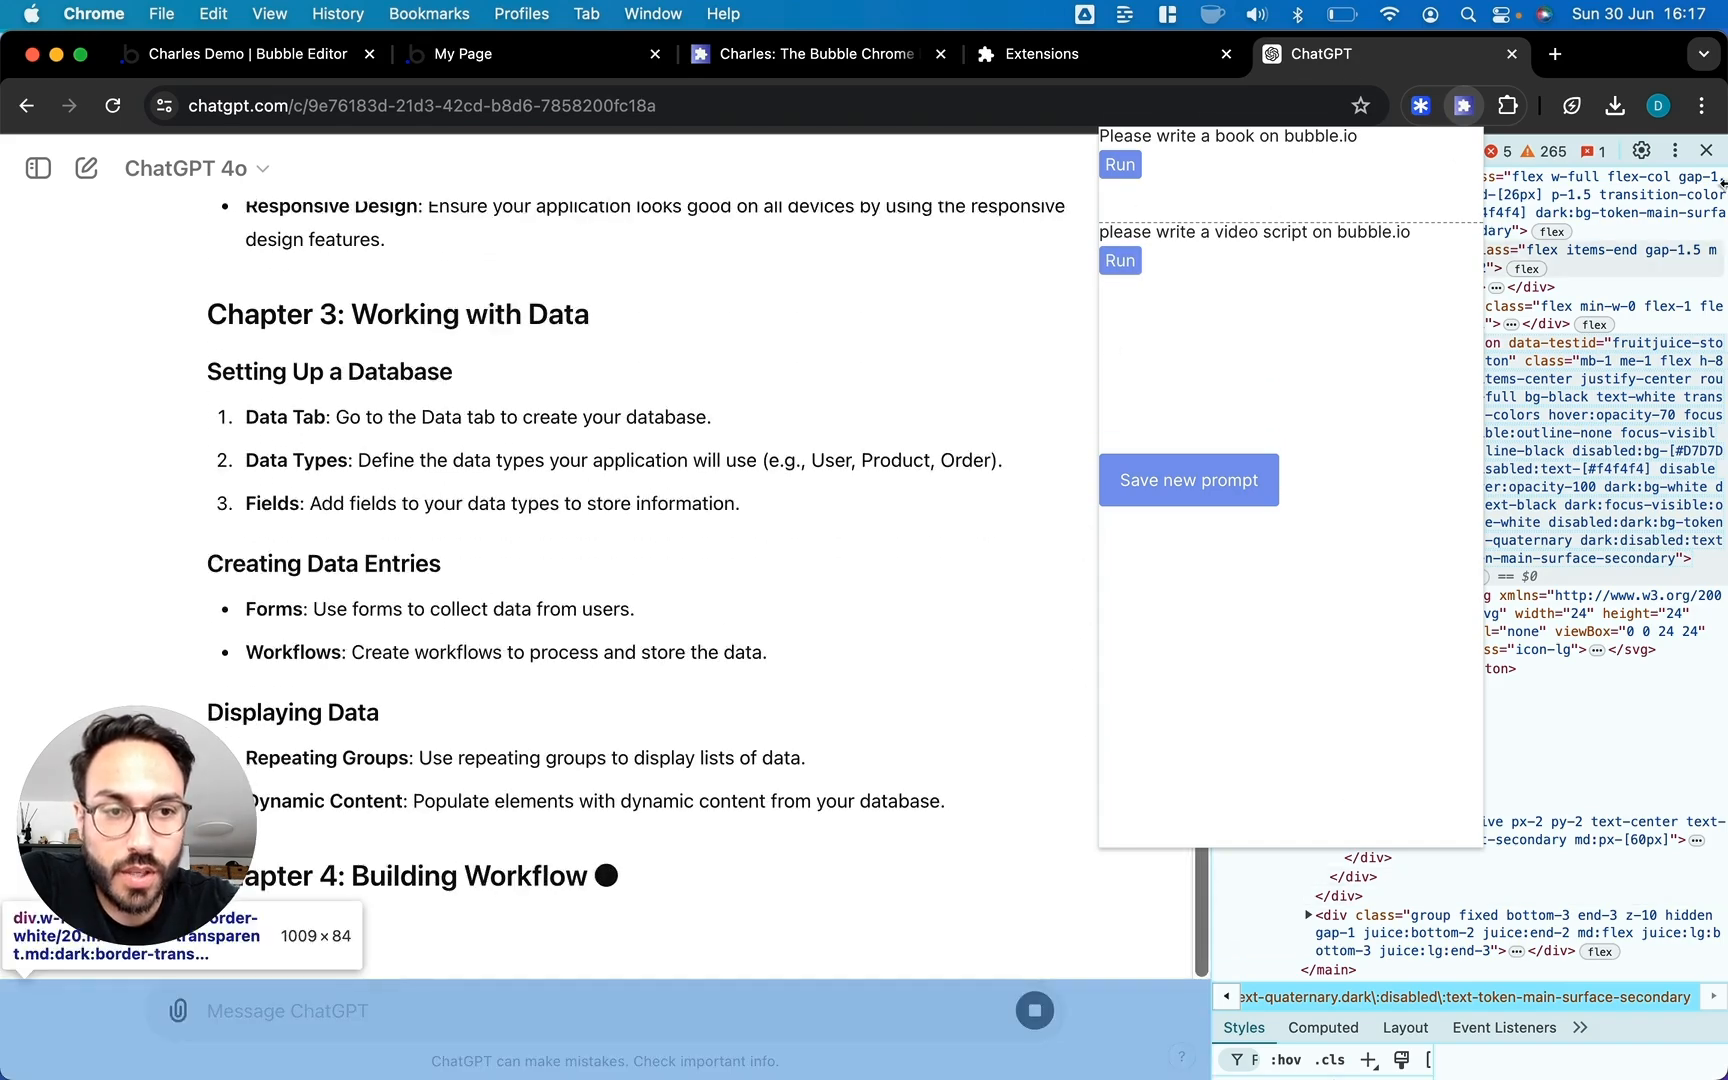
click(1709, 153)
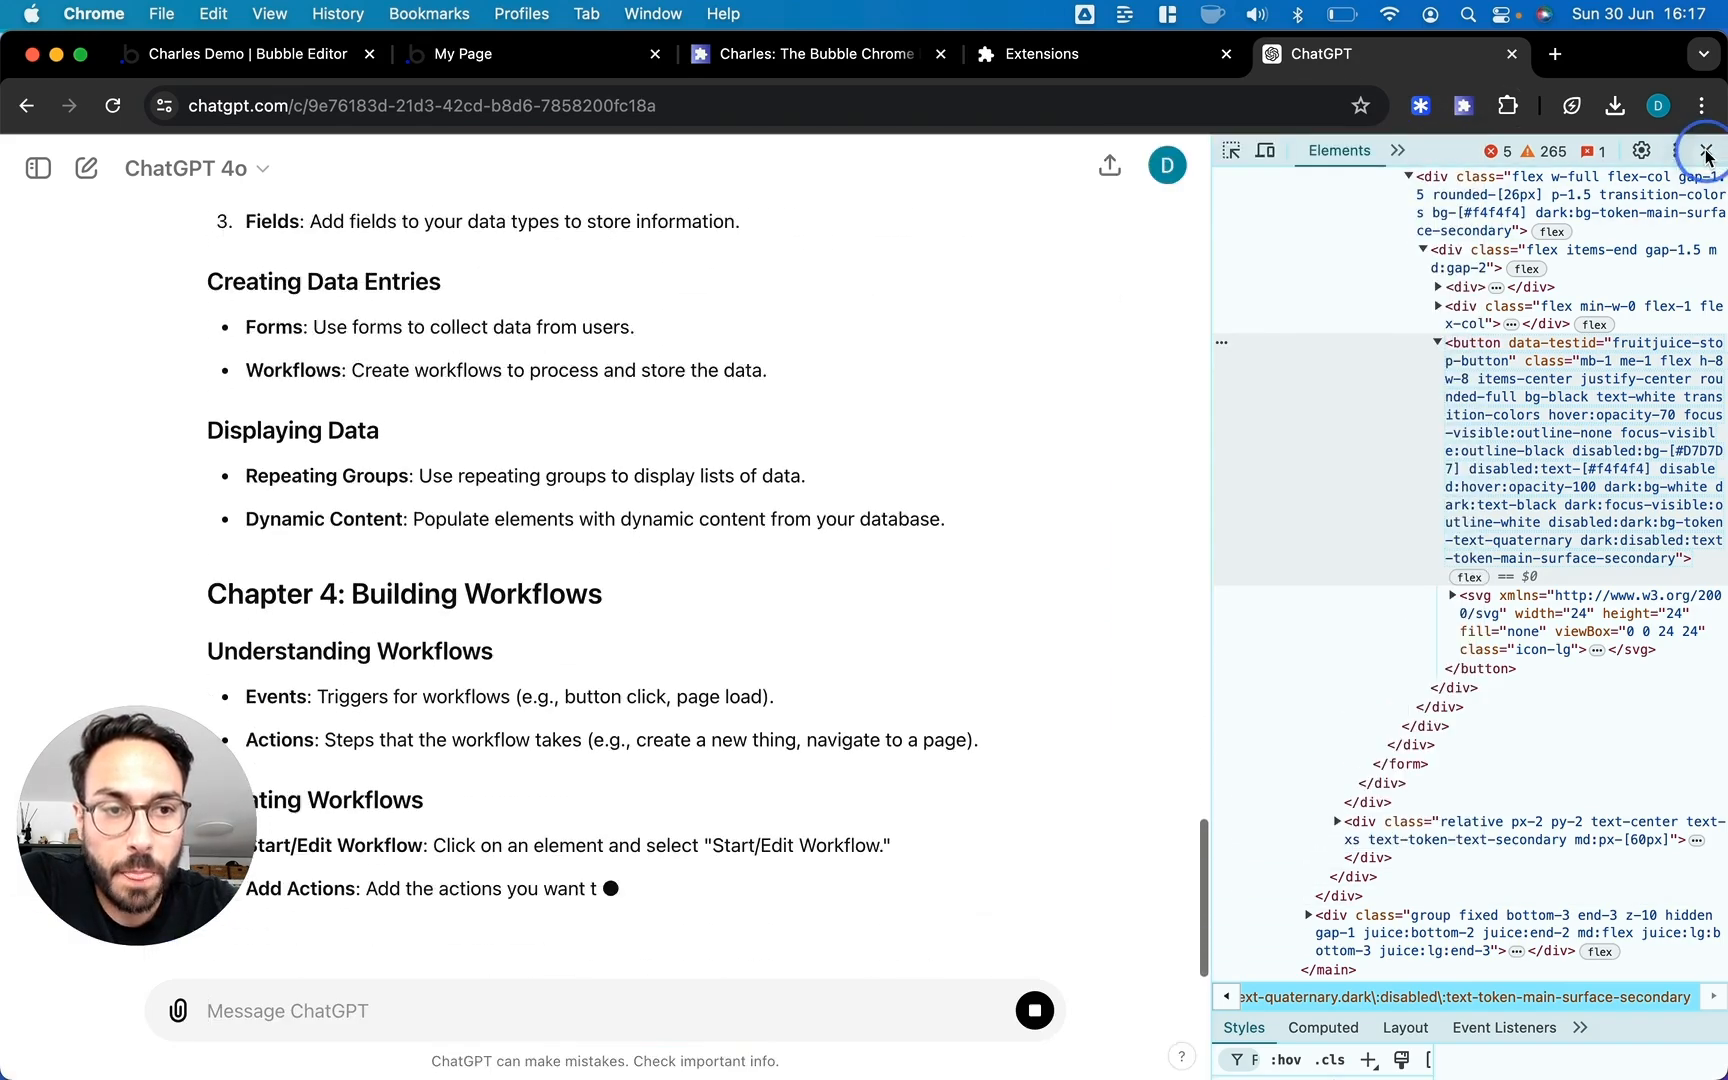
click(1708, 152)
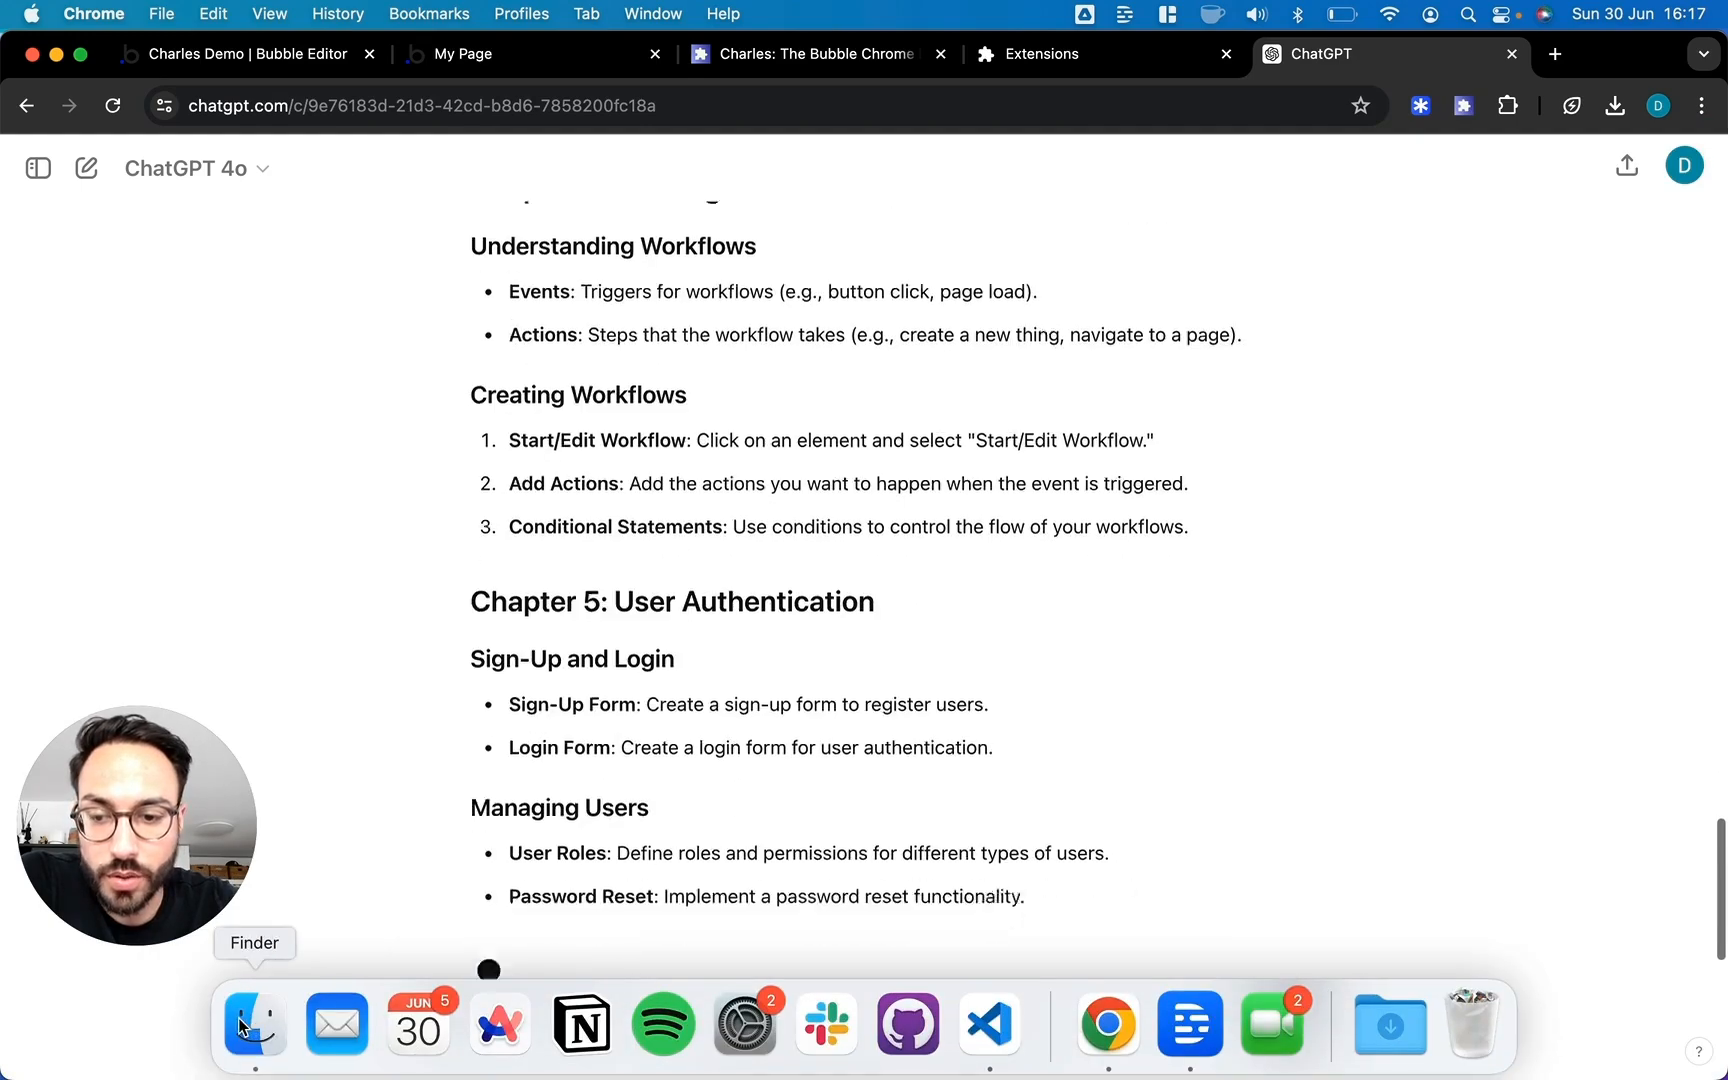
Switch to Finder and close the spare window, keeping the Charles Extension Source Code folder open
click(289, 1035)
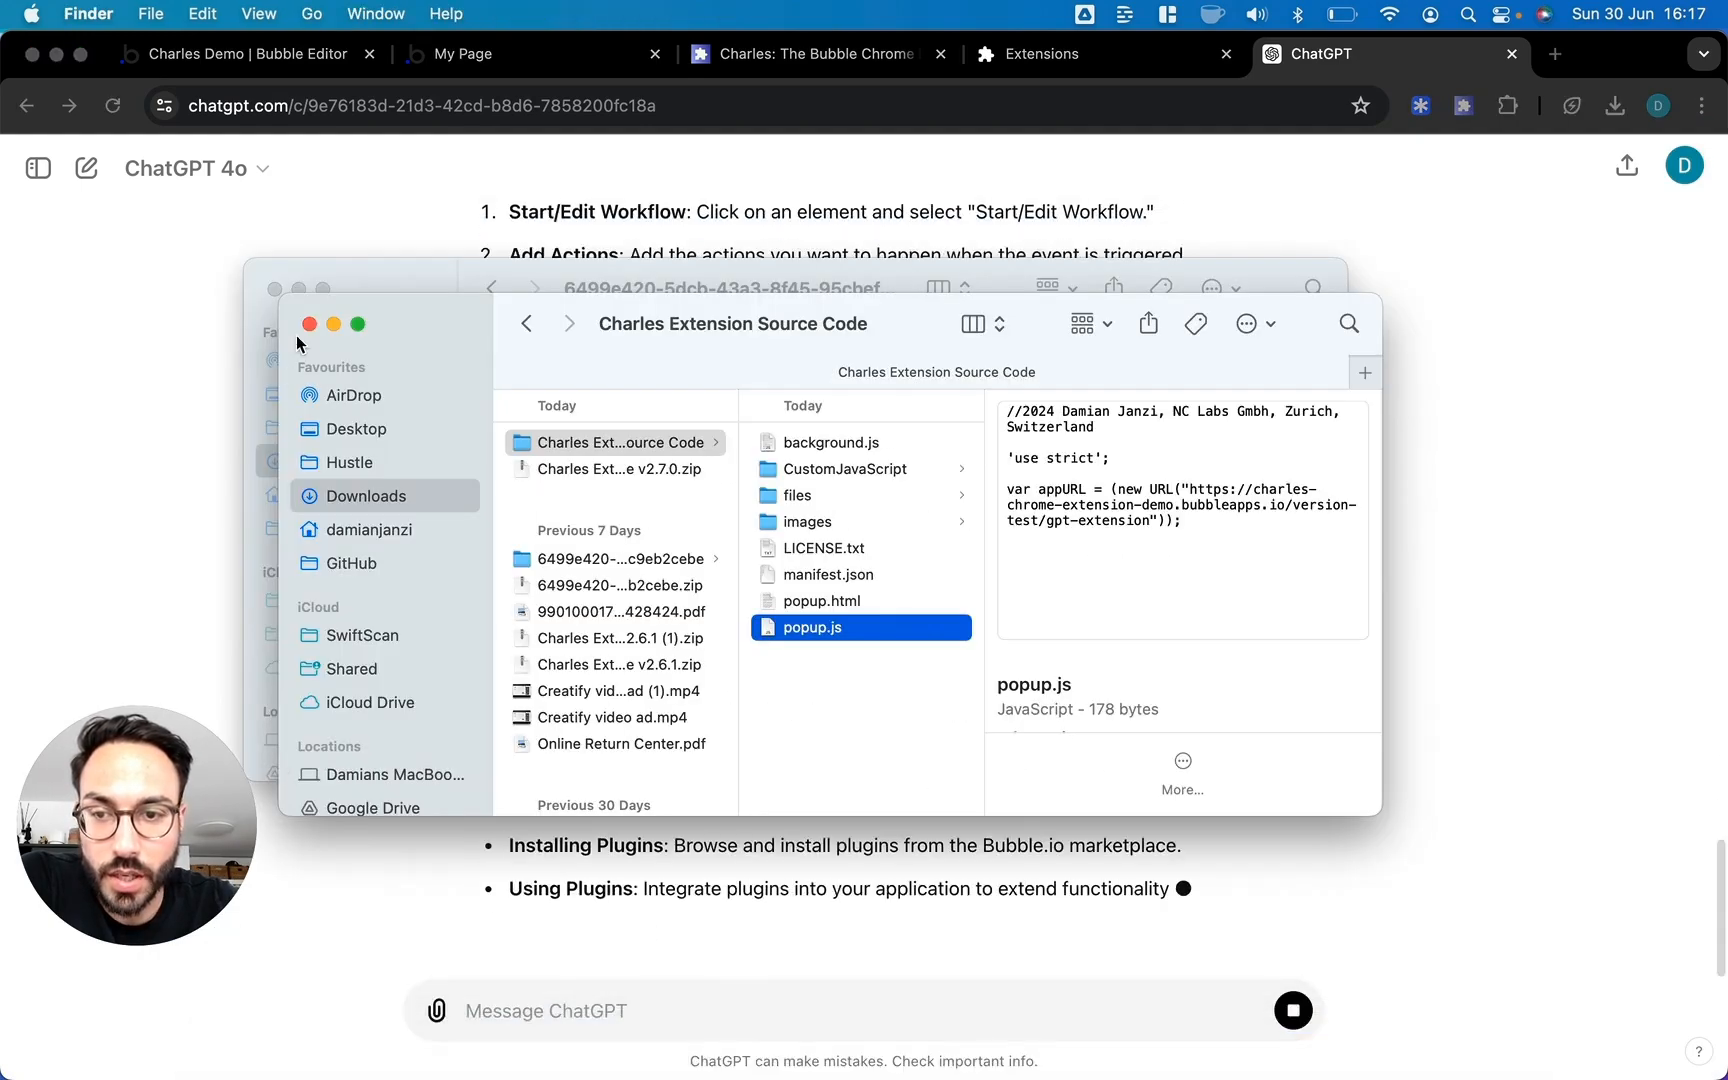
click(274, 288)
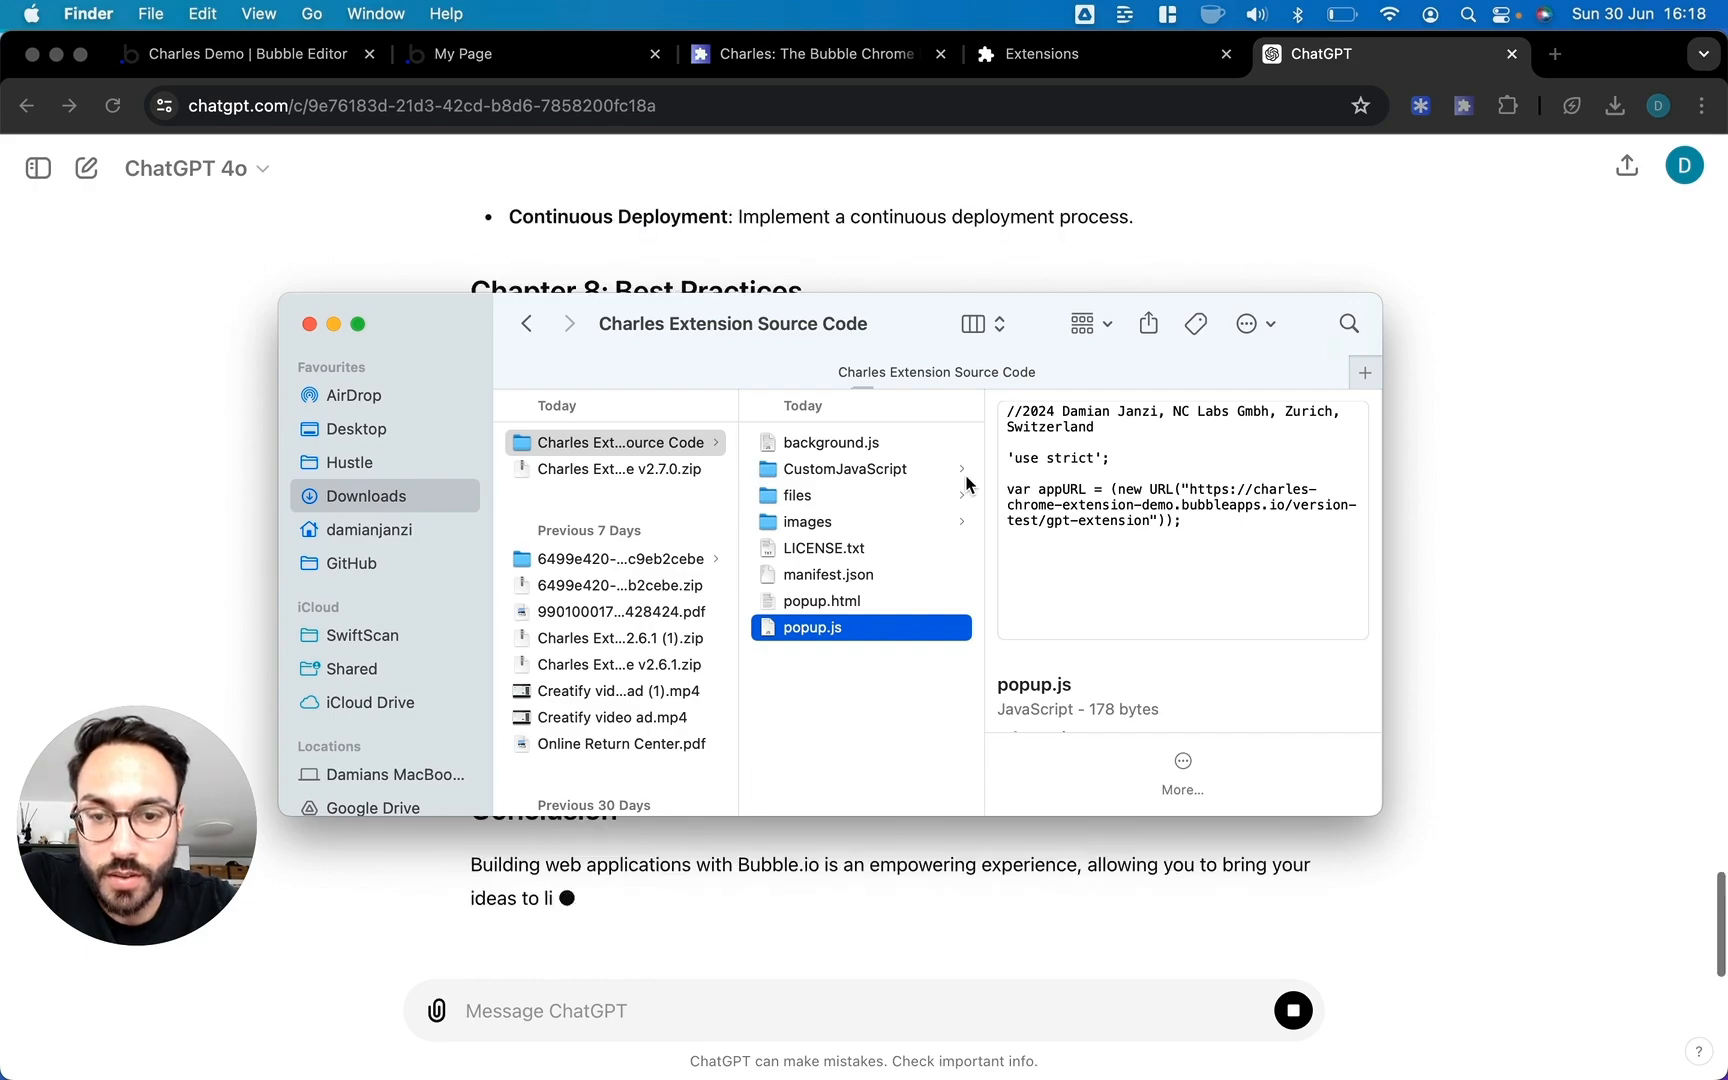
right_click(603, 446)
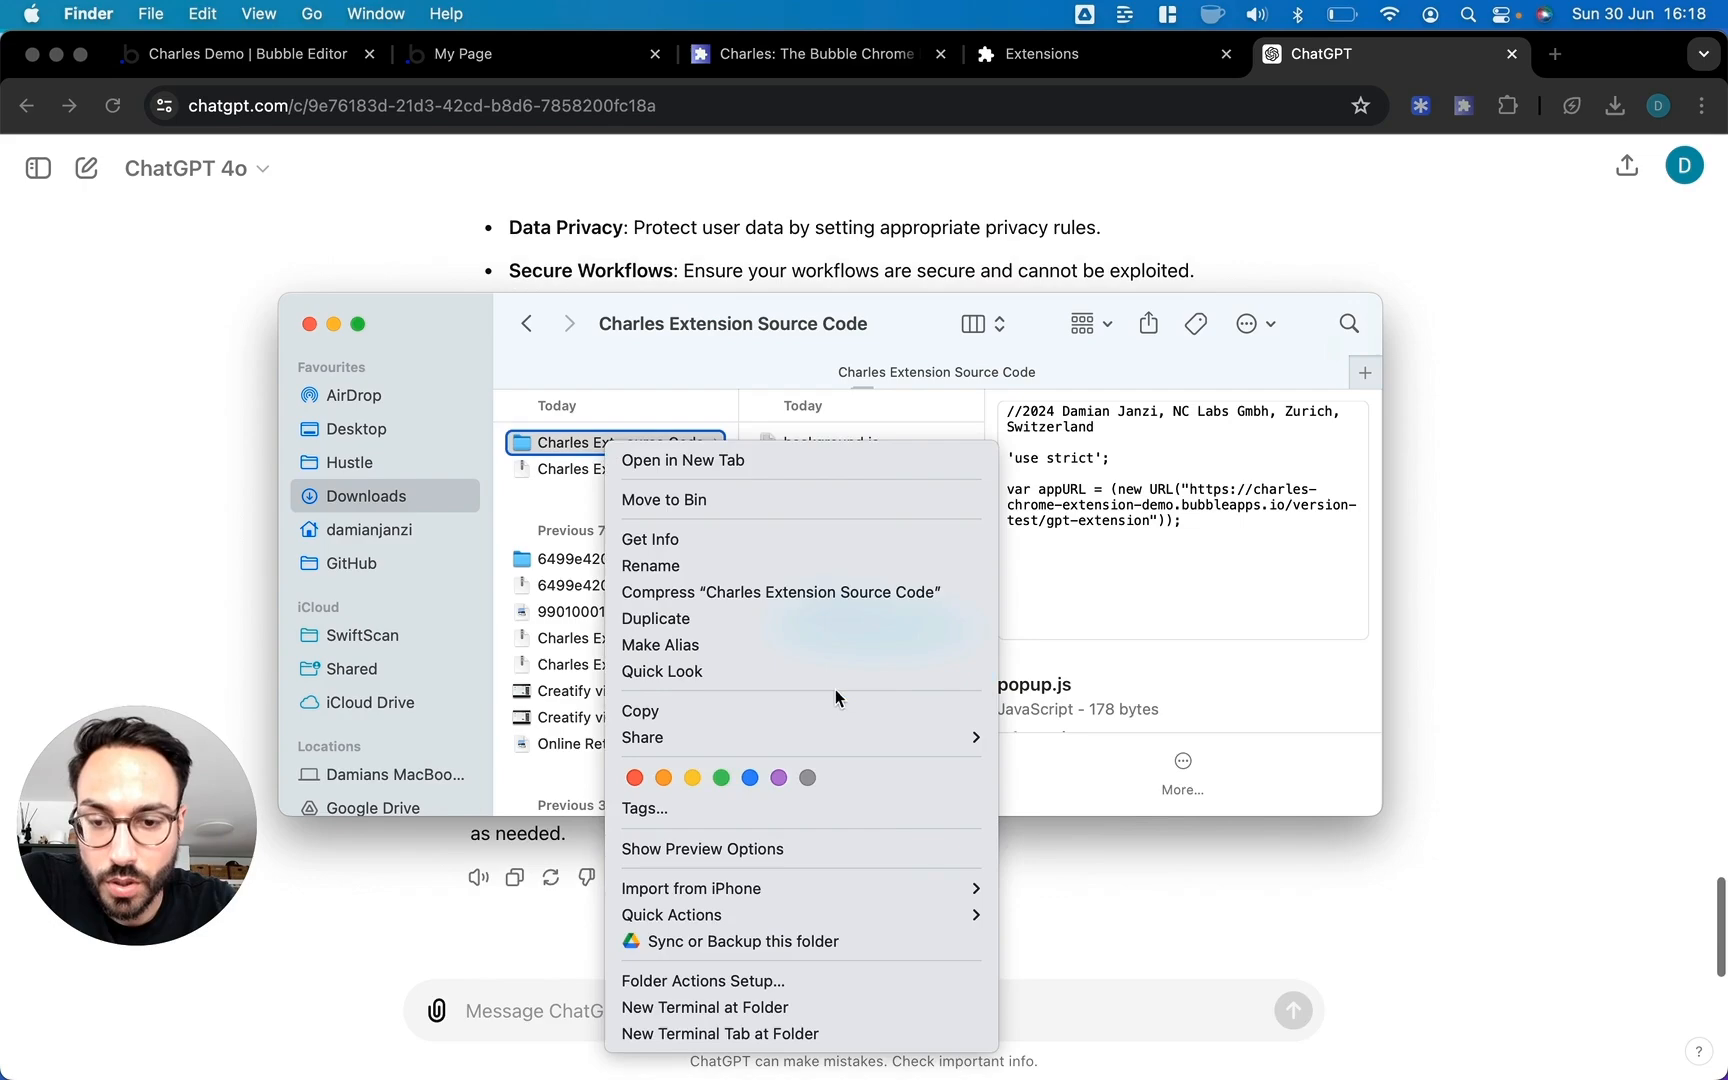
click(1298, 608)
Check the app URL in popup.js in Visual Studio Code and return to the Charles Extension Source Code folder in Finder
mouse_move(1000, 1074)
click(990, 1028)
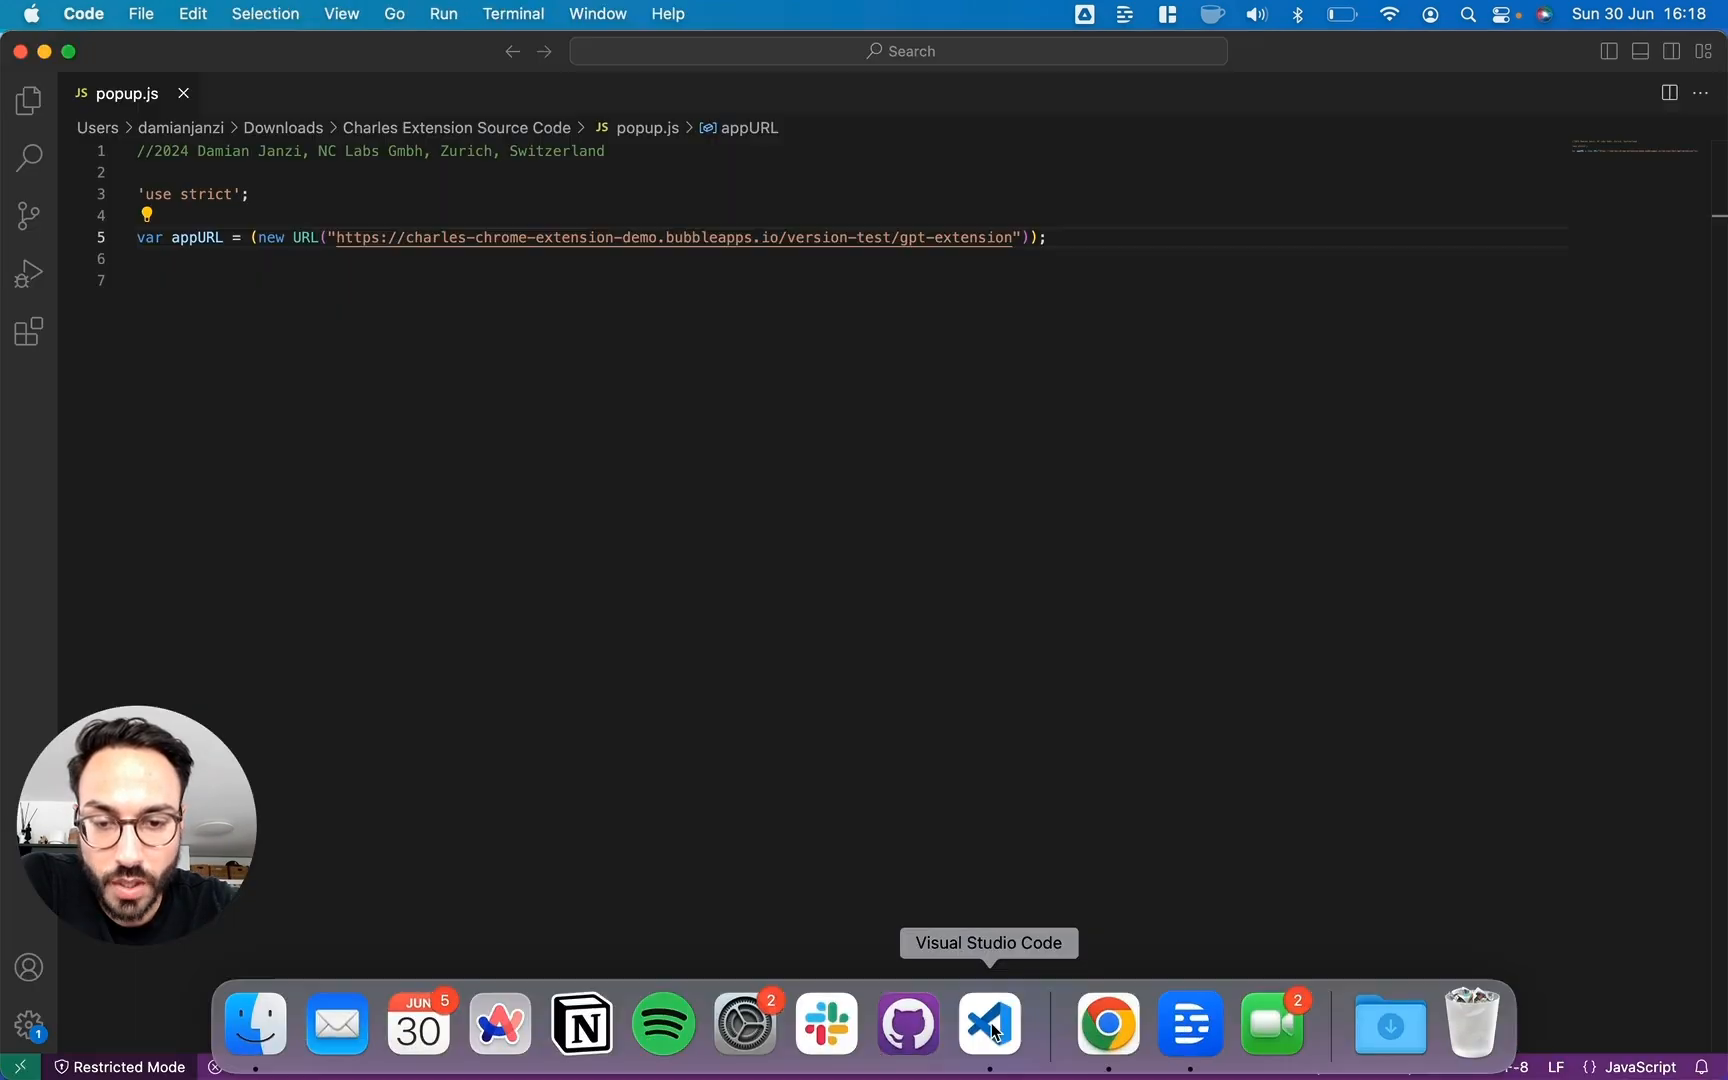
key(super+Tab)
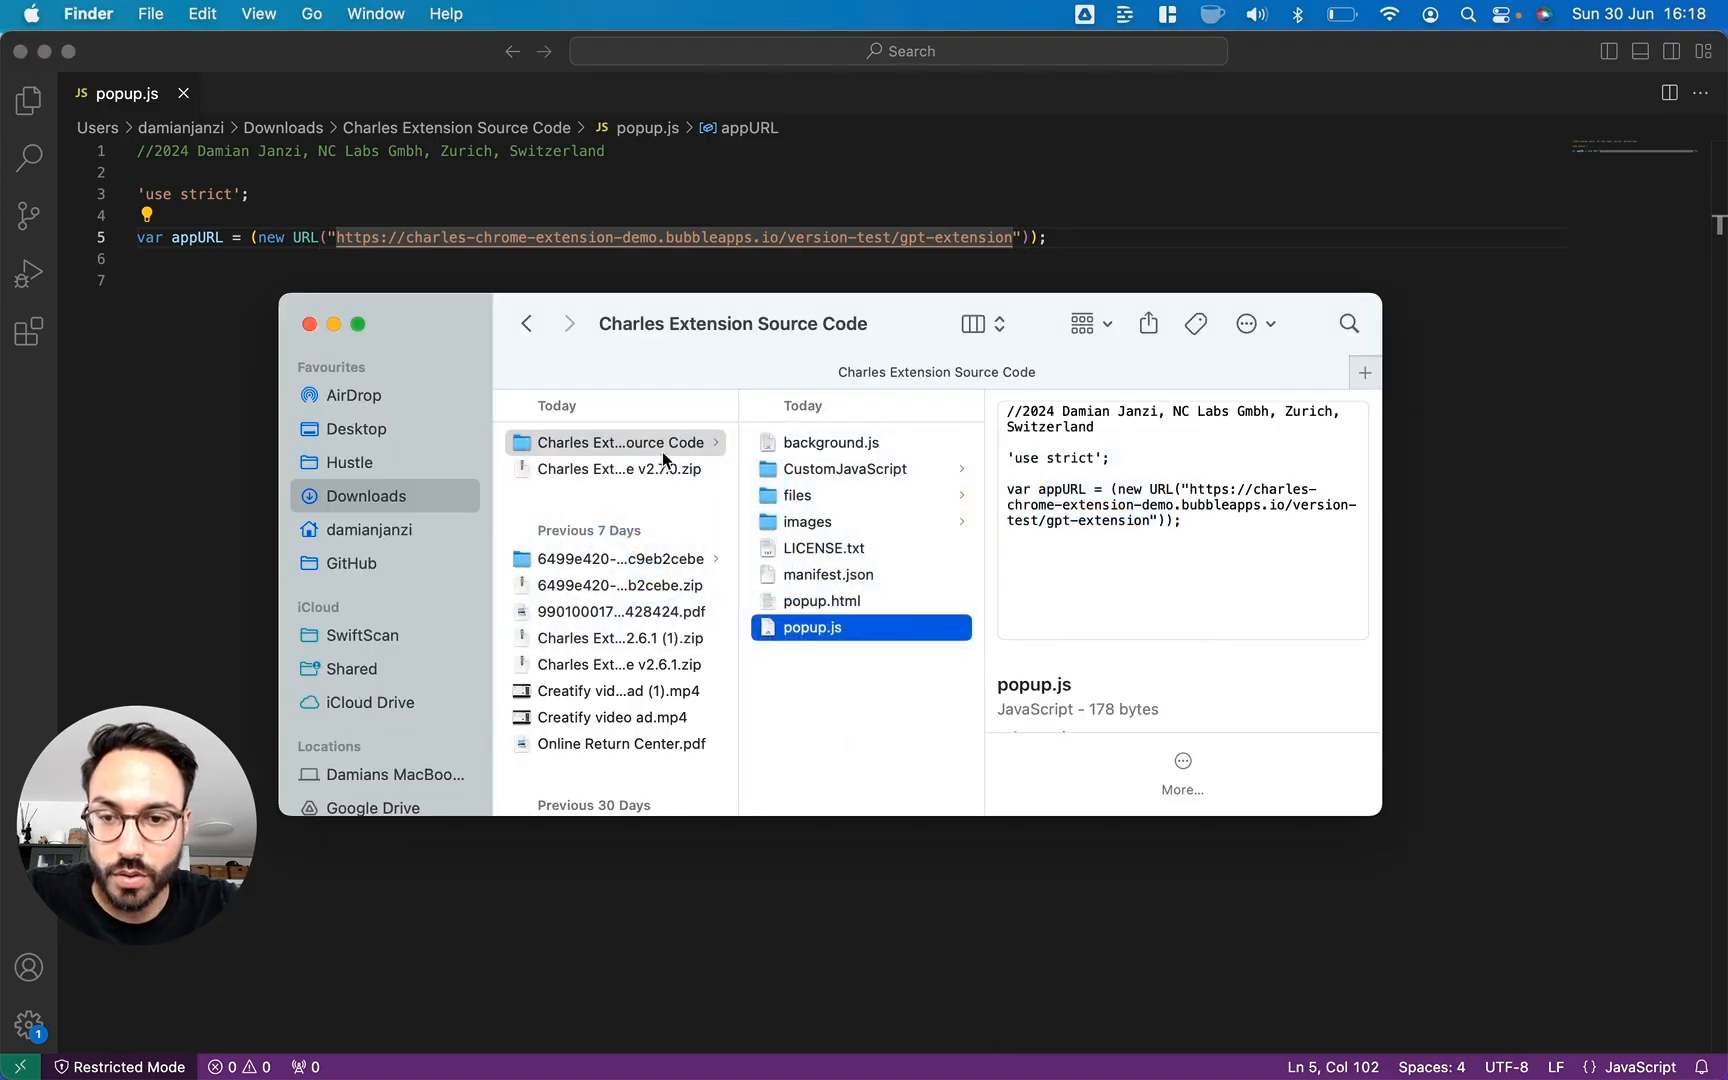
Open the Charles Extension Source Code folder in Visual Studio Code and trust the folder's authors
key(super+Tab)
key(super+Tab)
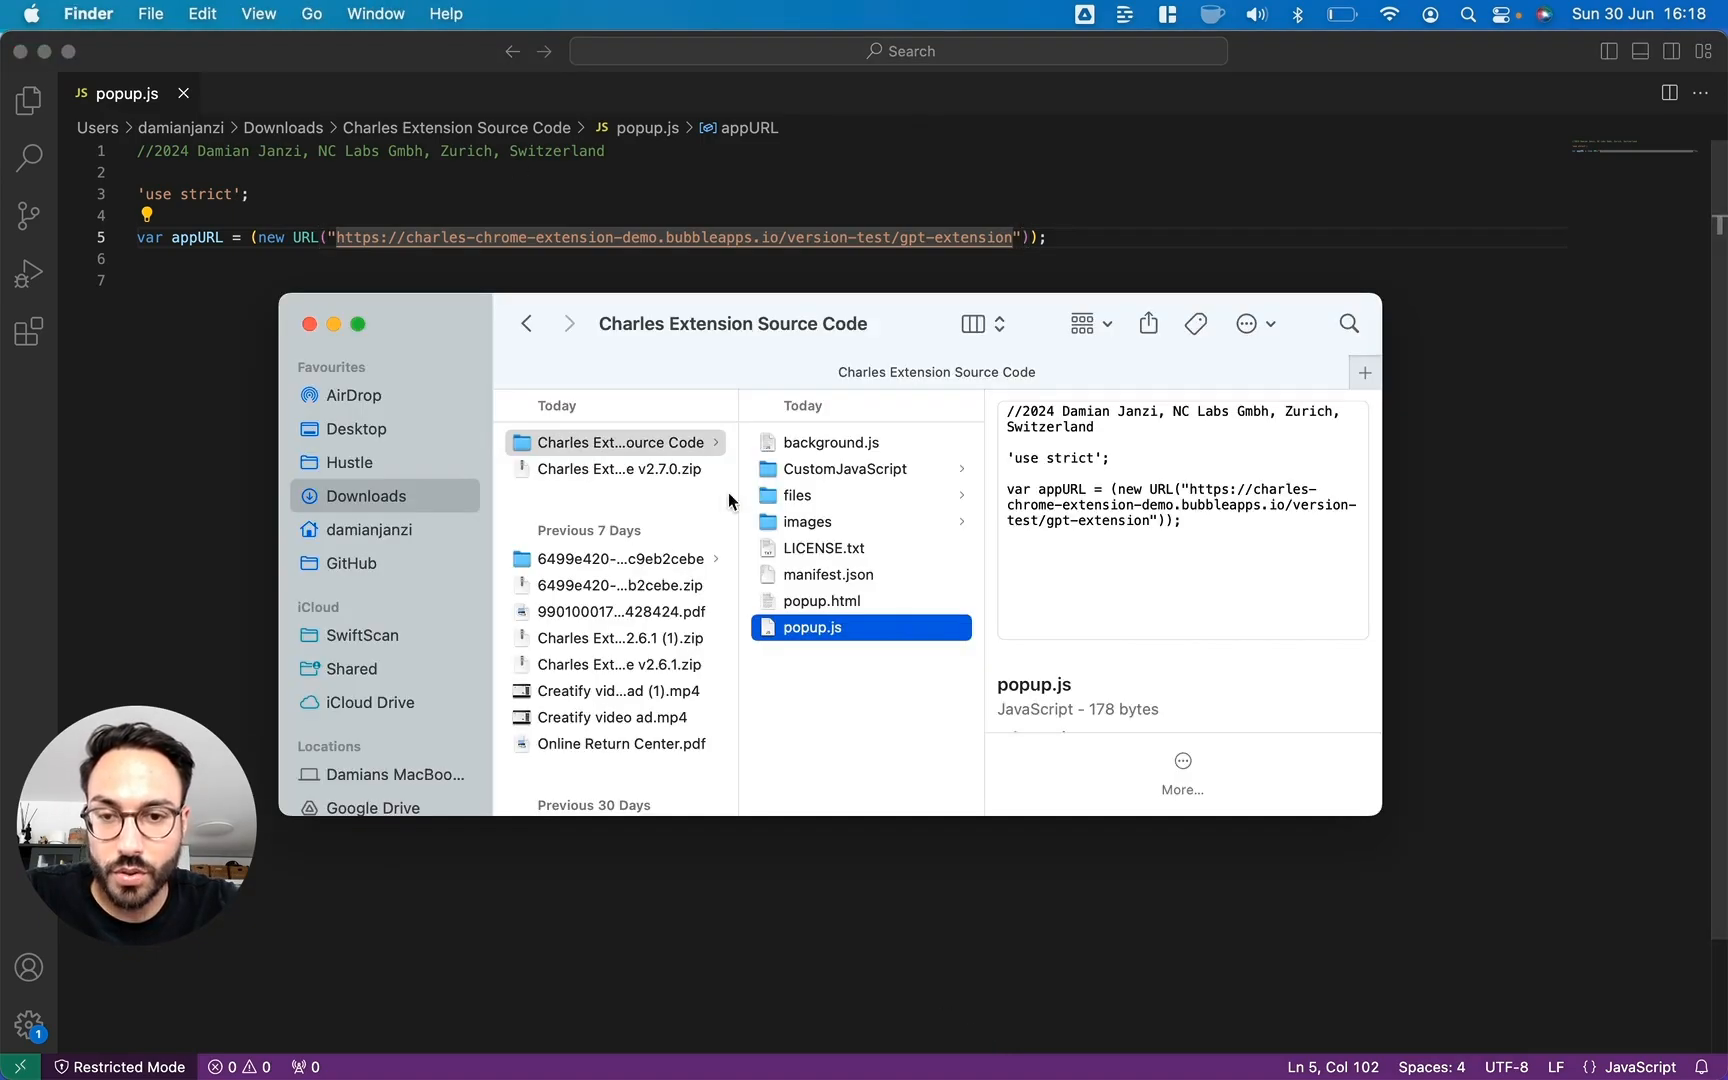
drag(603, 444, 193, 402)
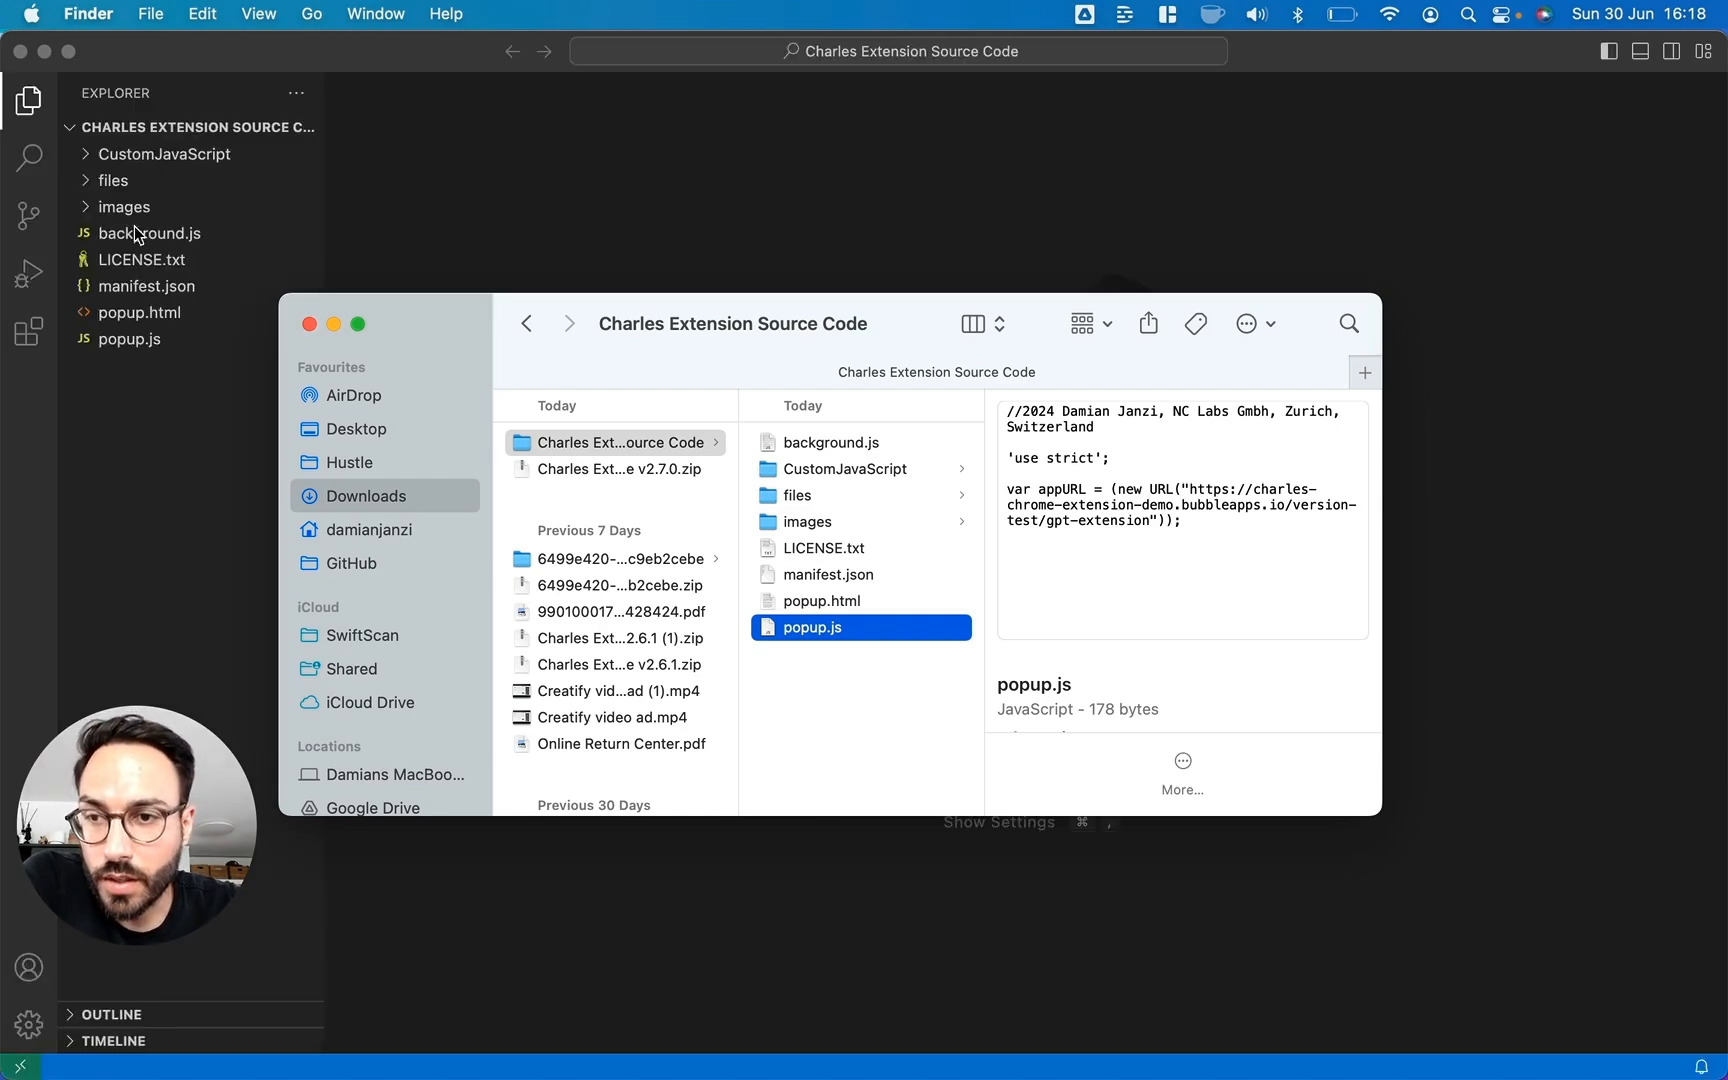
click(184, 439)
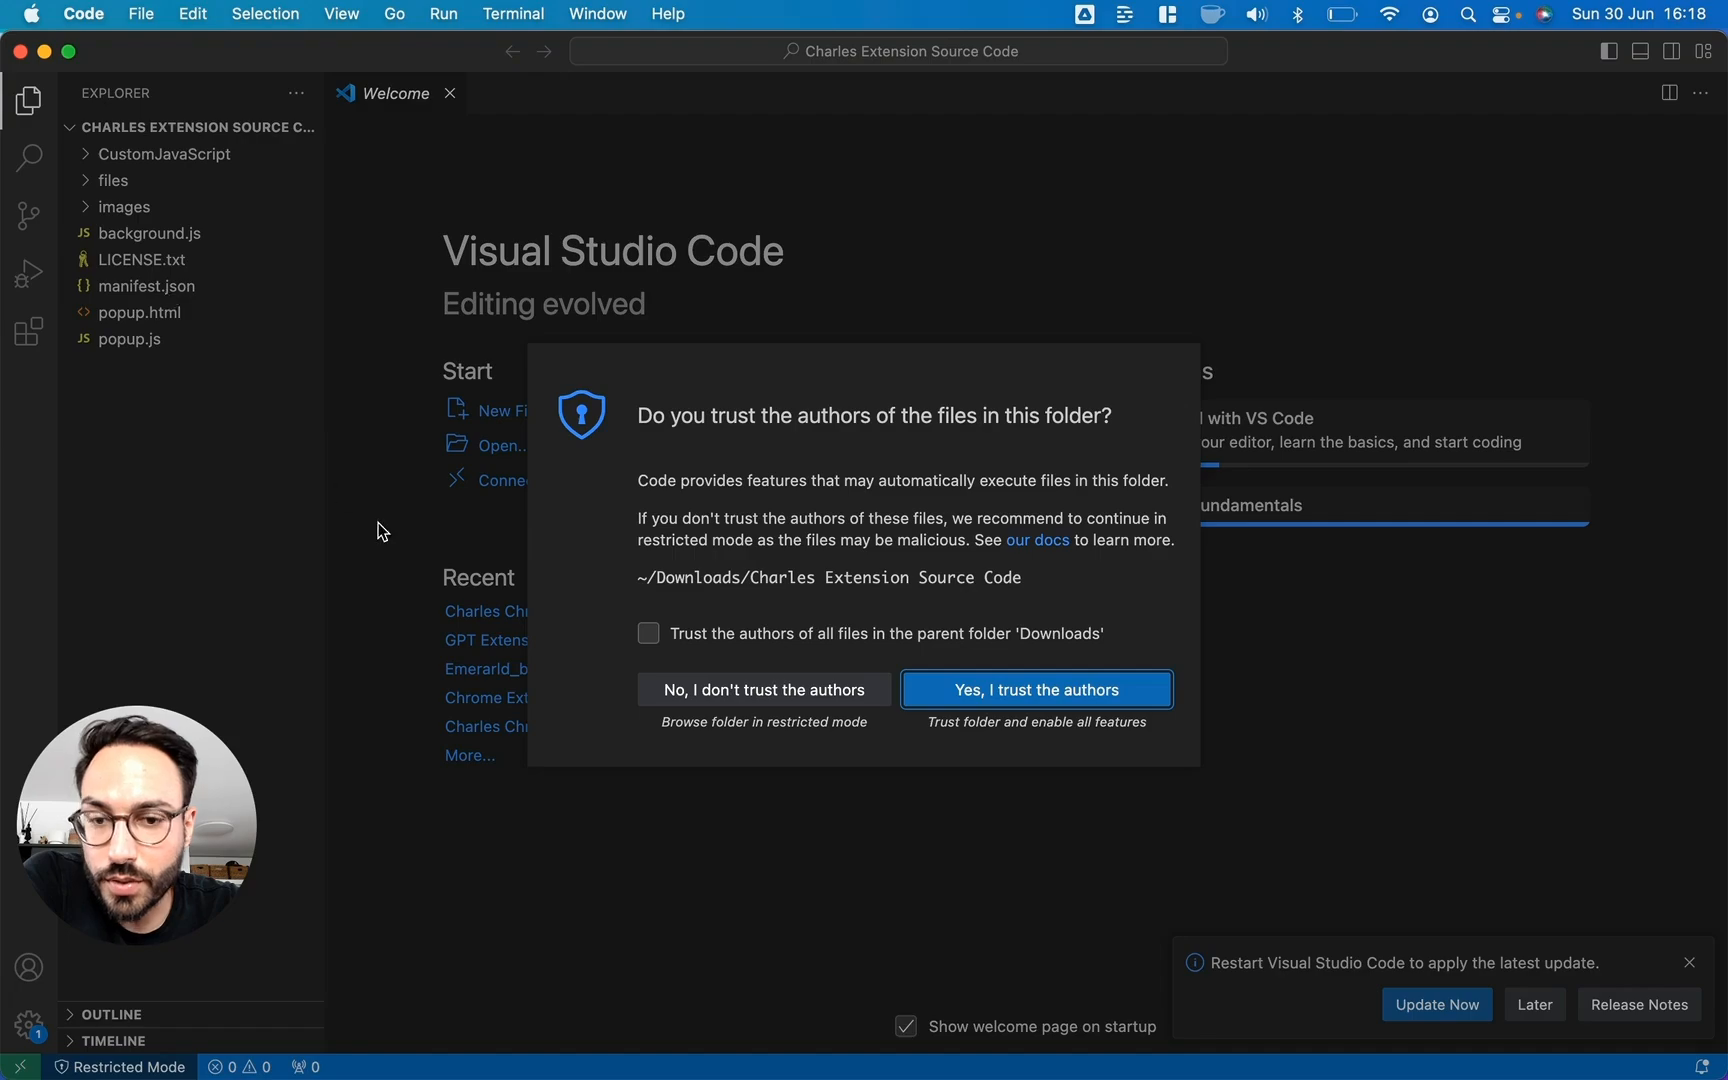
click(970, 697)
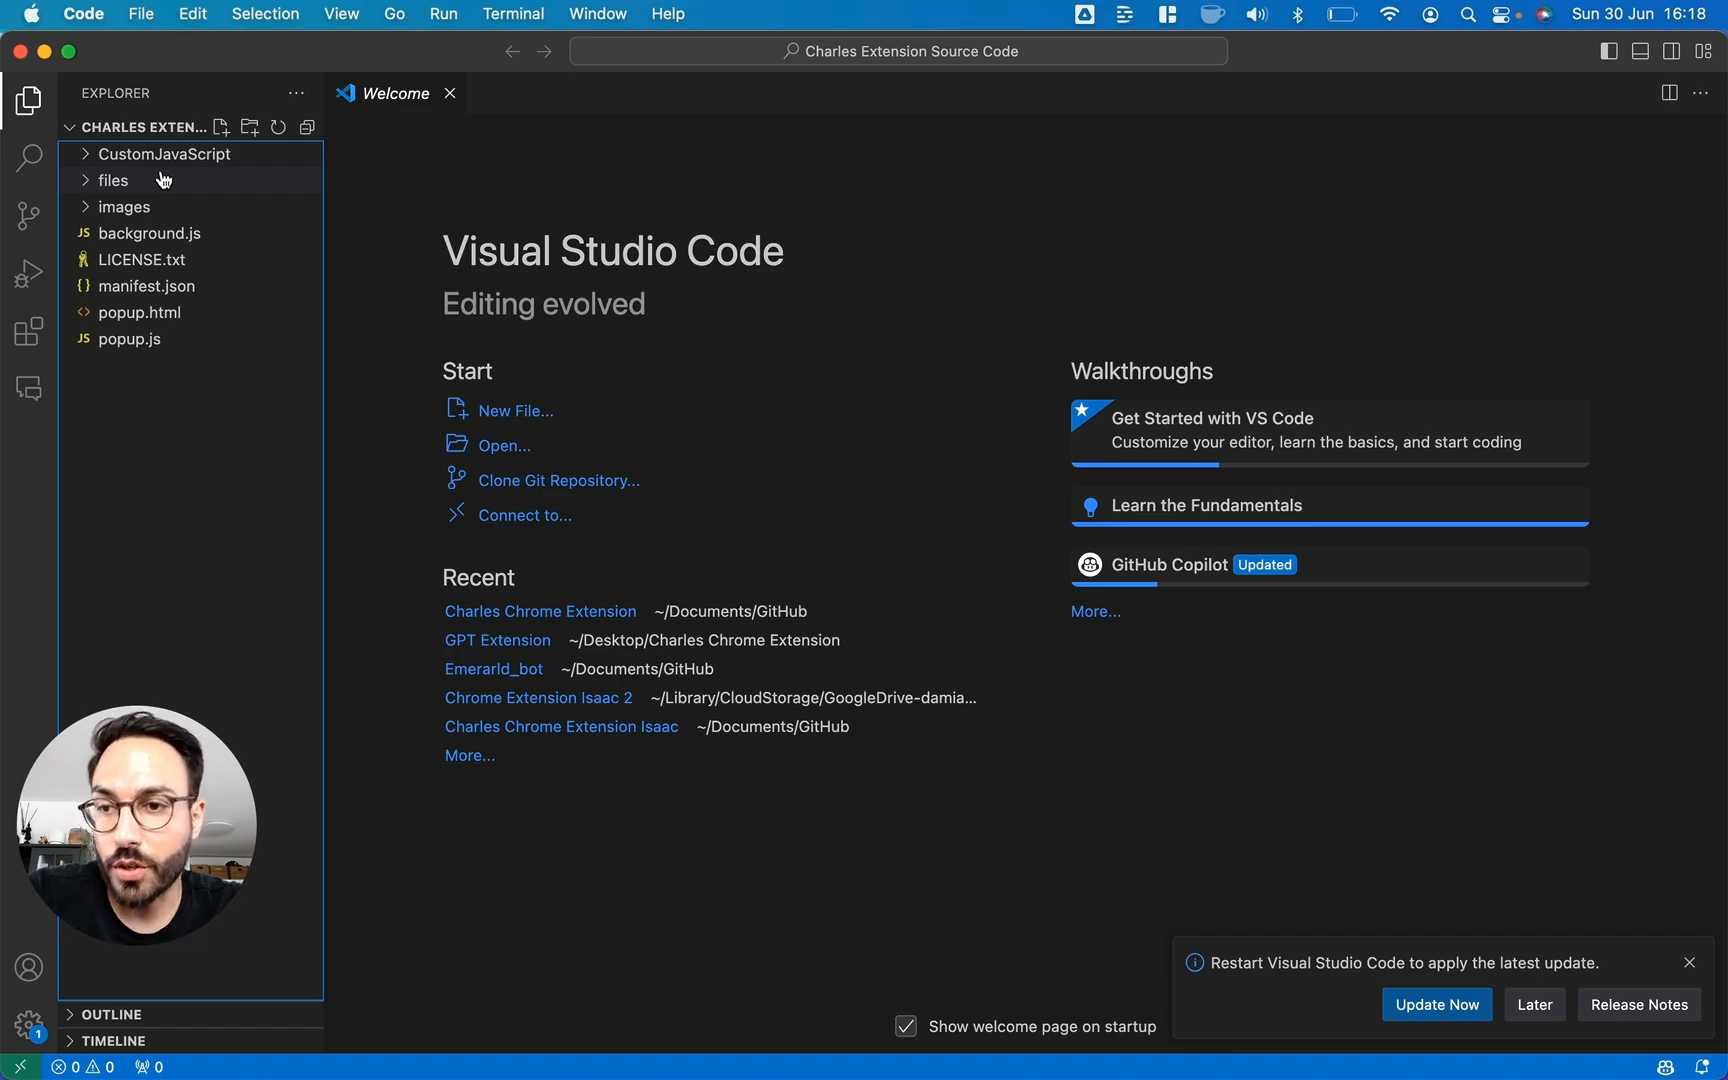
Uncomment the four SIDE BAR code lines (13 to 16) in background.js
click(158, 242)
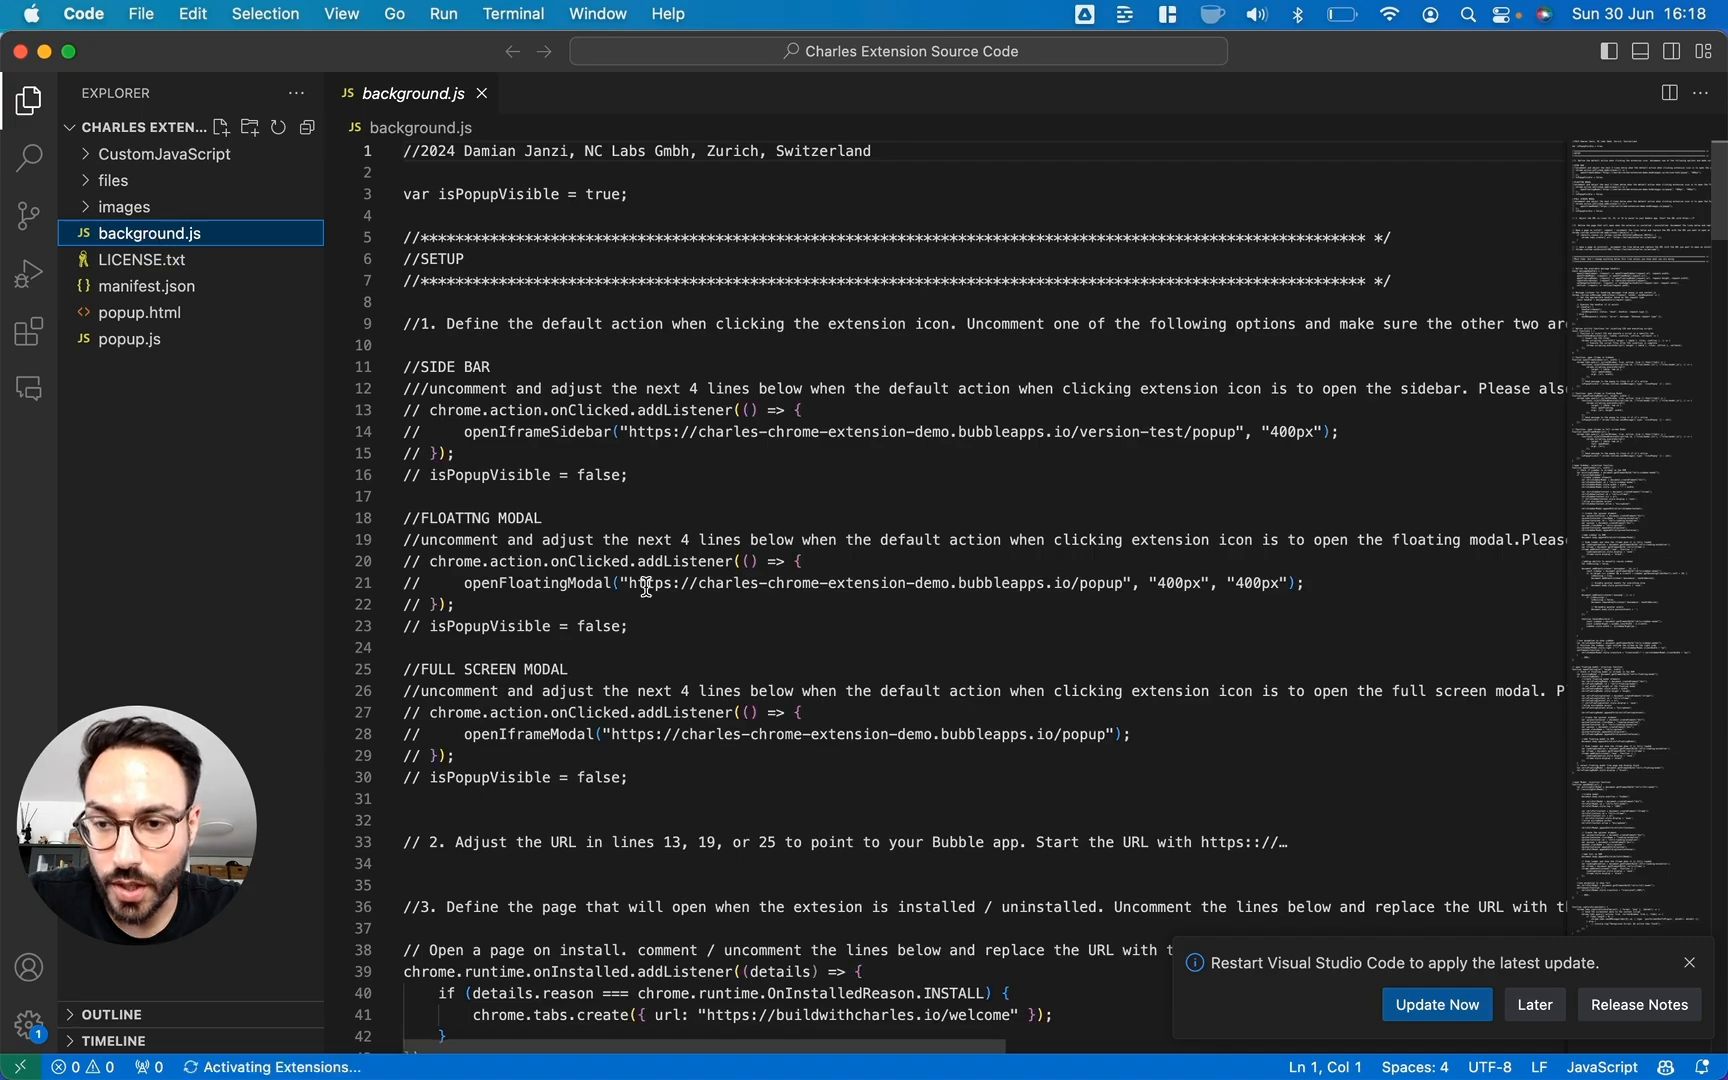
scroll(646, 587, down, 3)
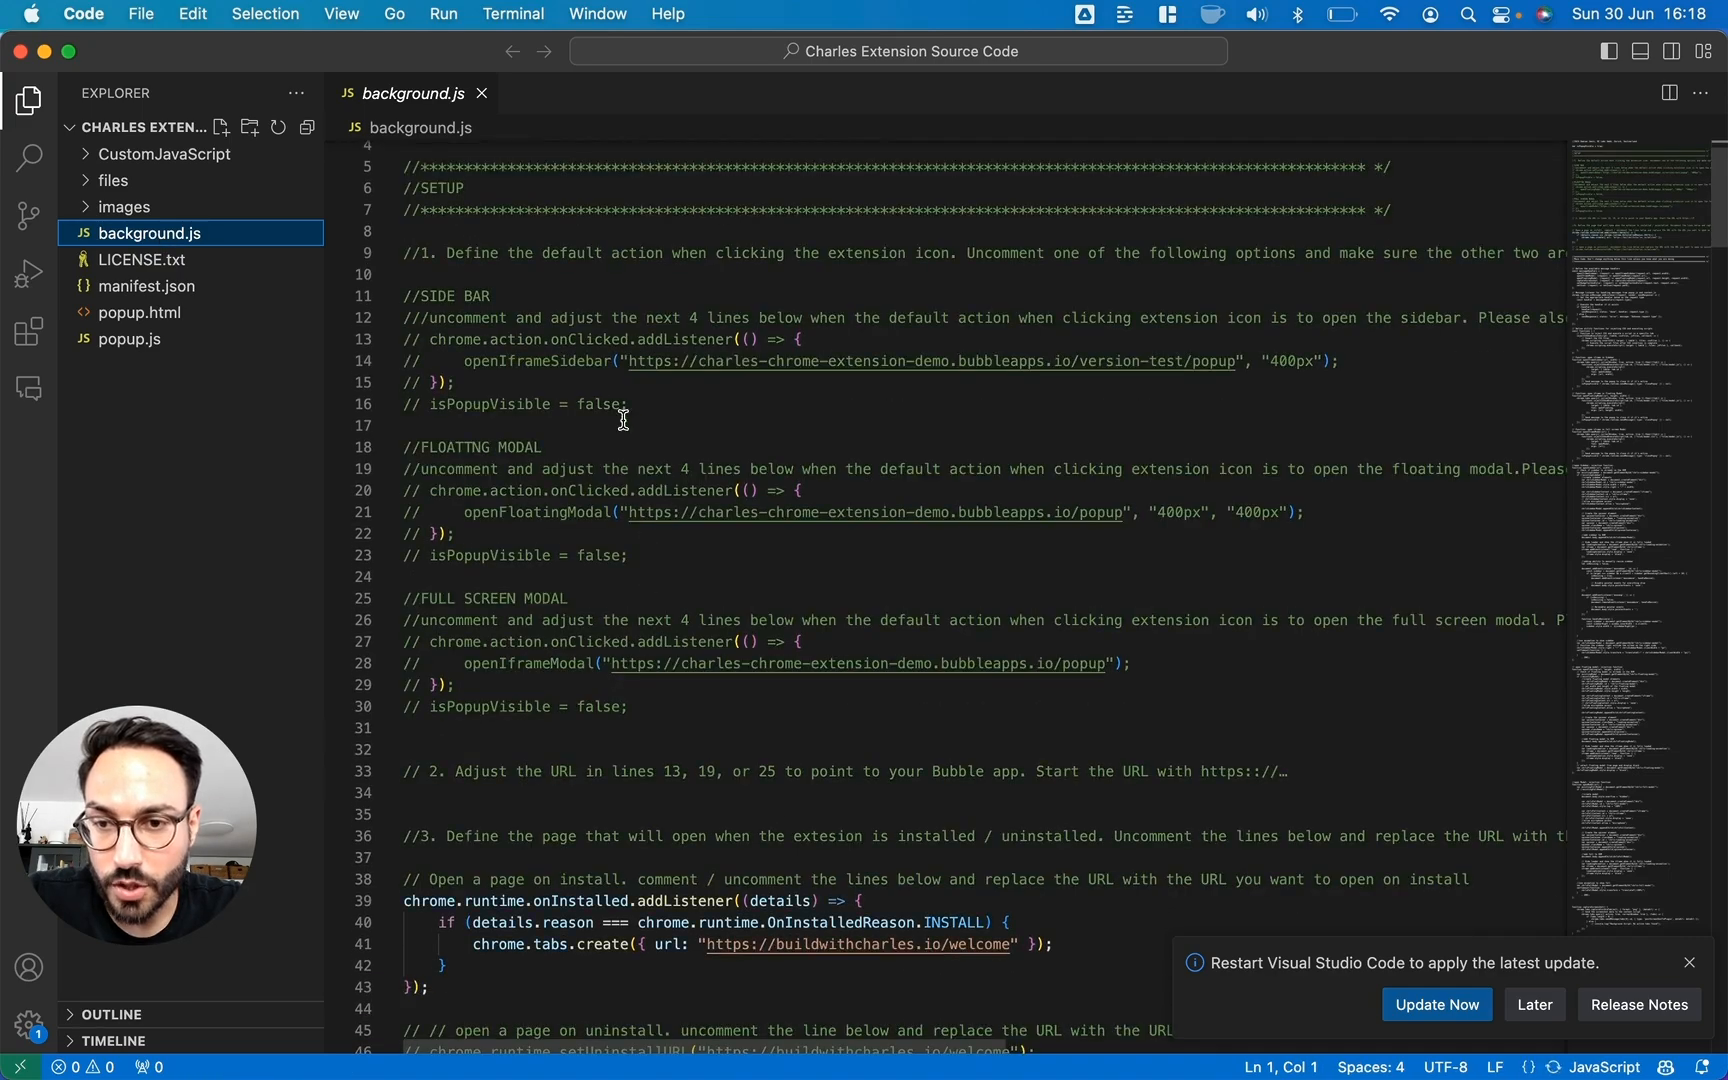
drag(640, 404, 381, 341)
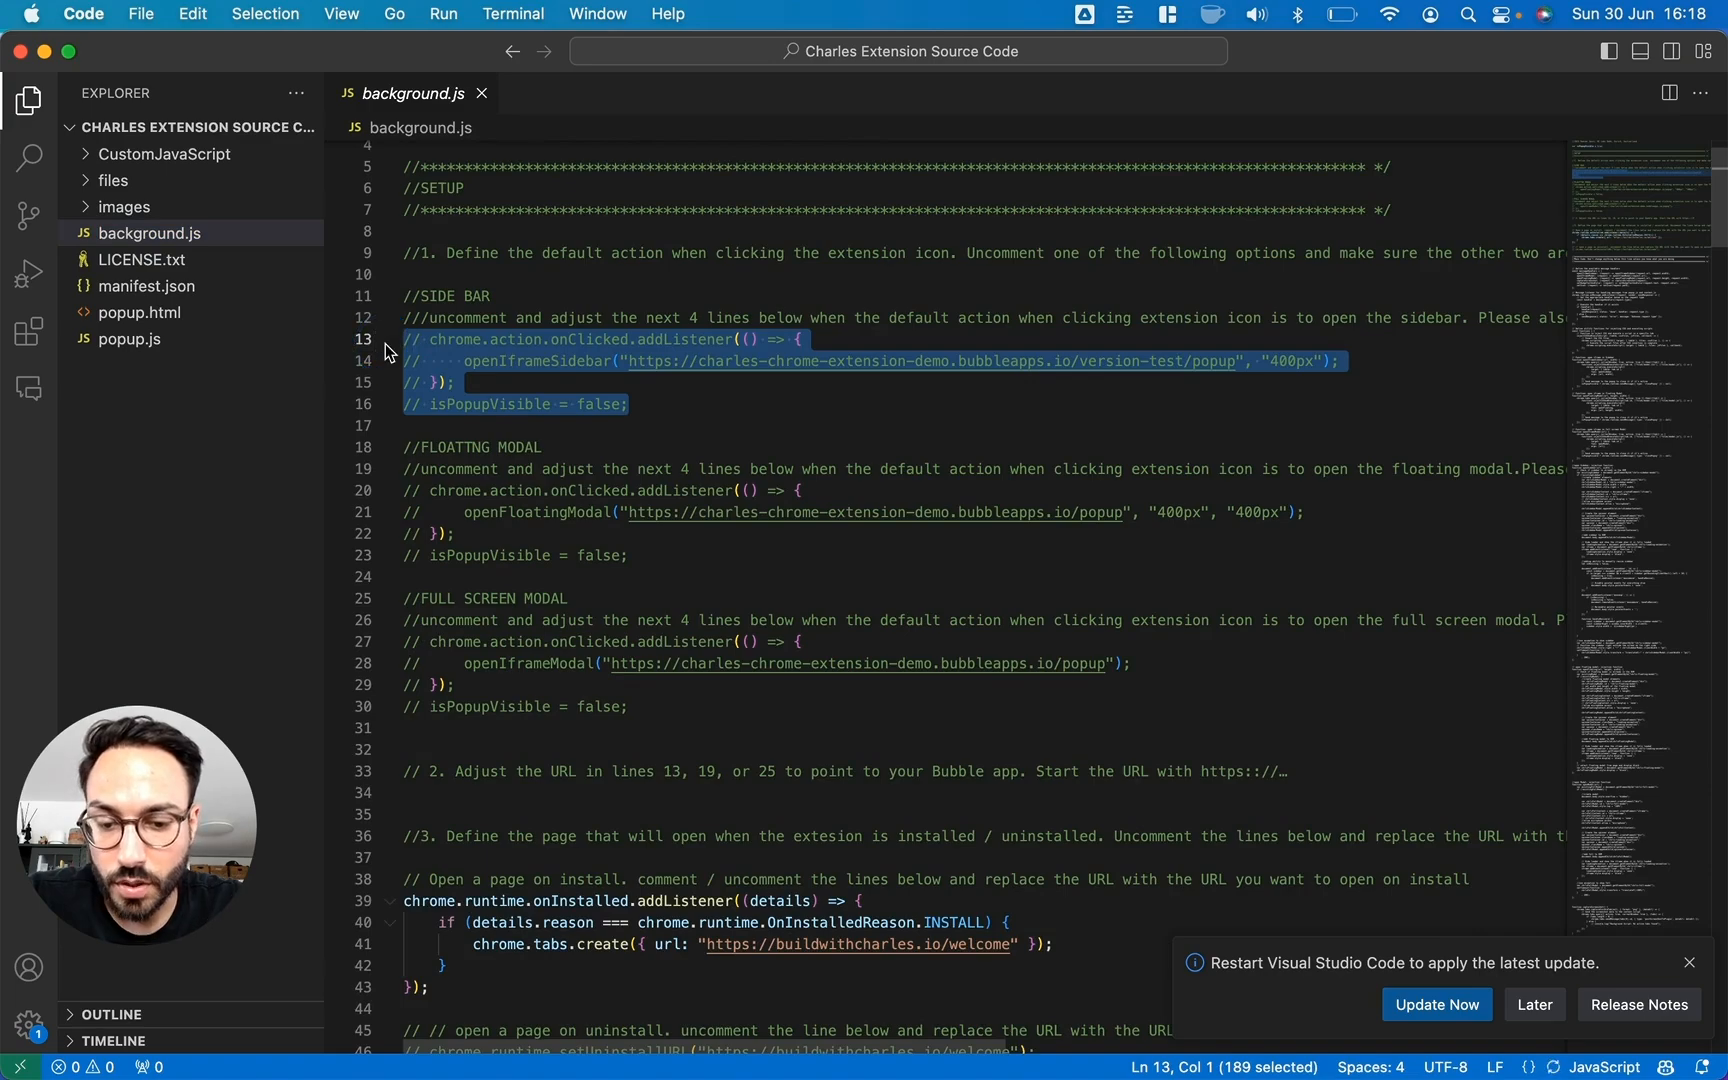
key(super+slash)
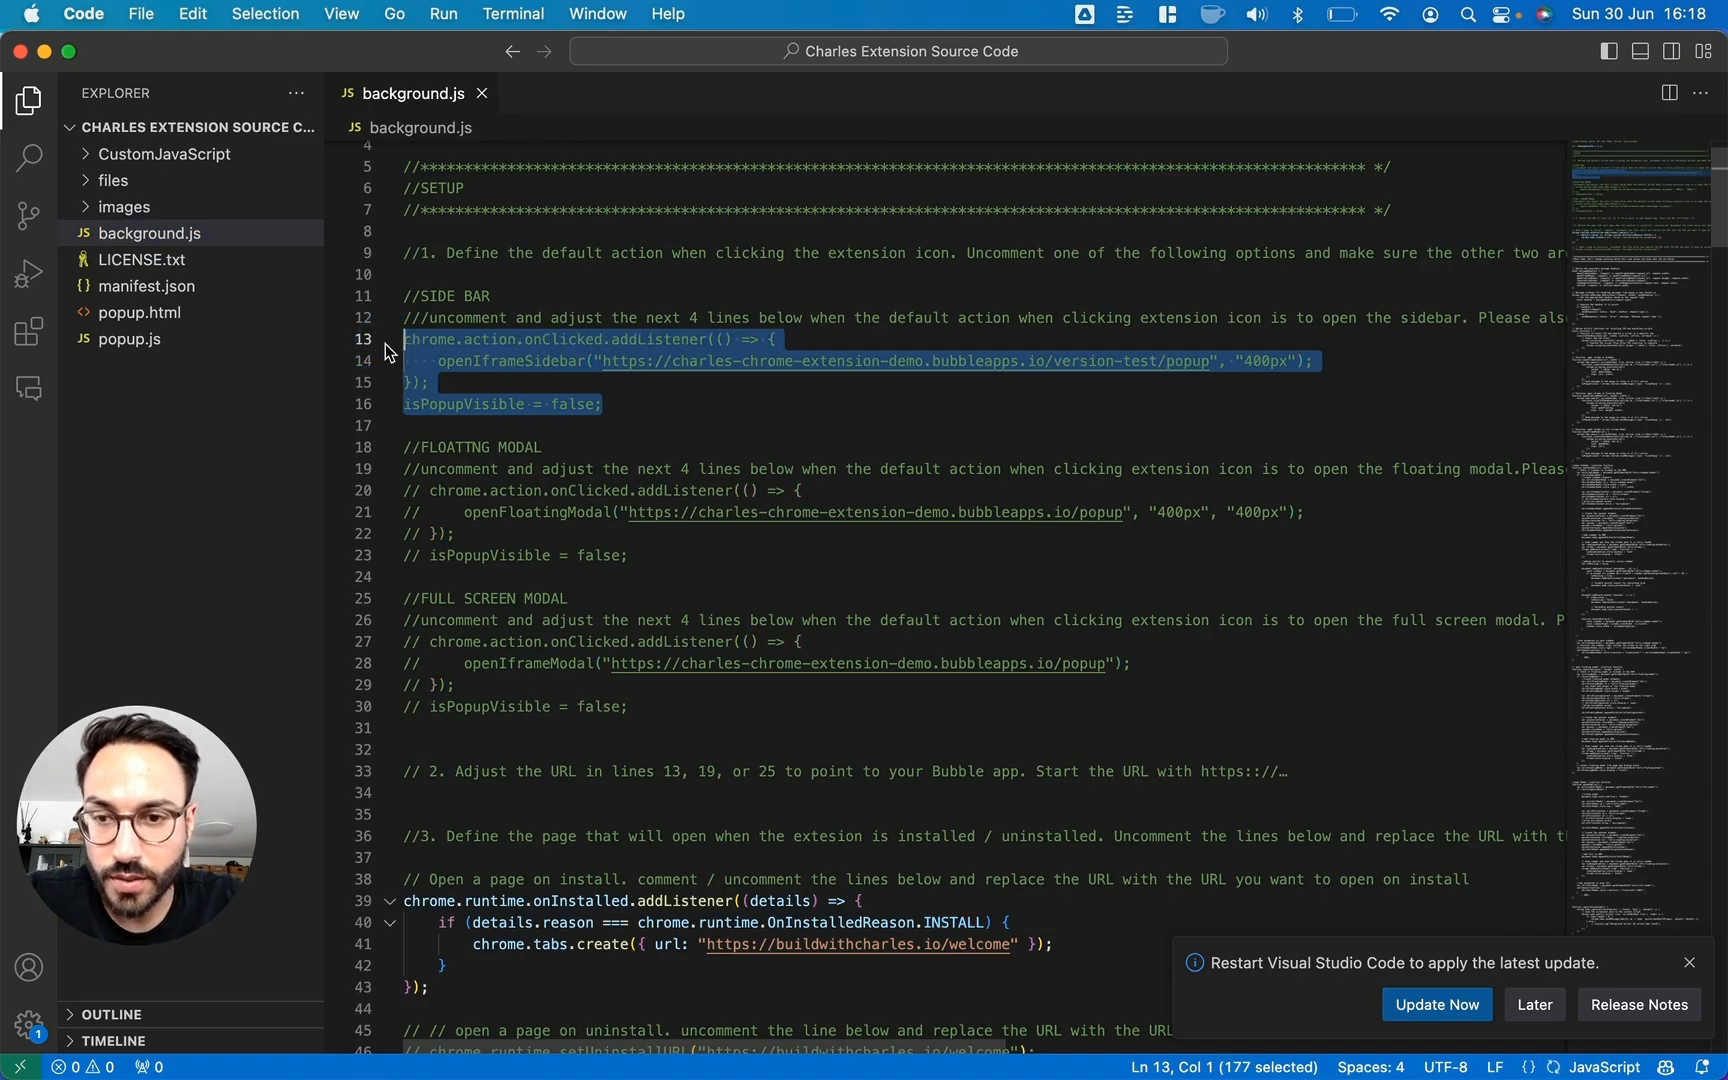
click(682, 323)
drag(603, 361, 1211, 361)
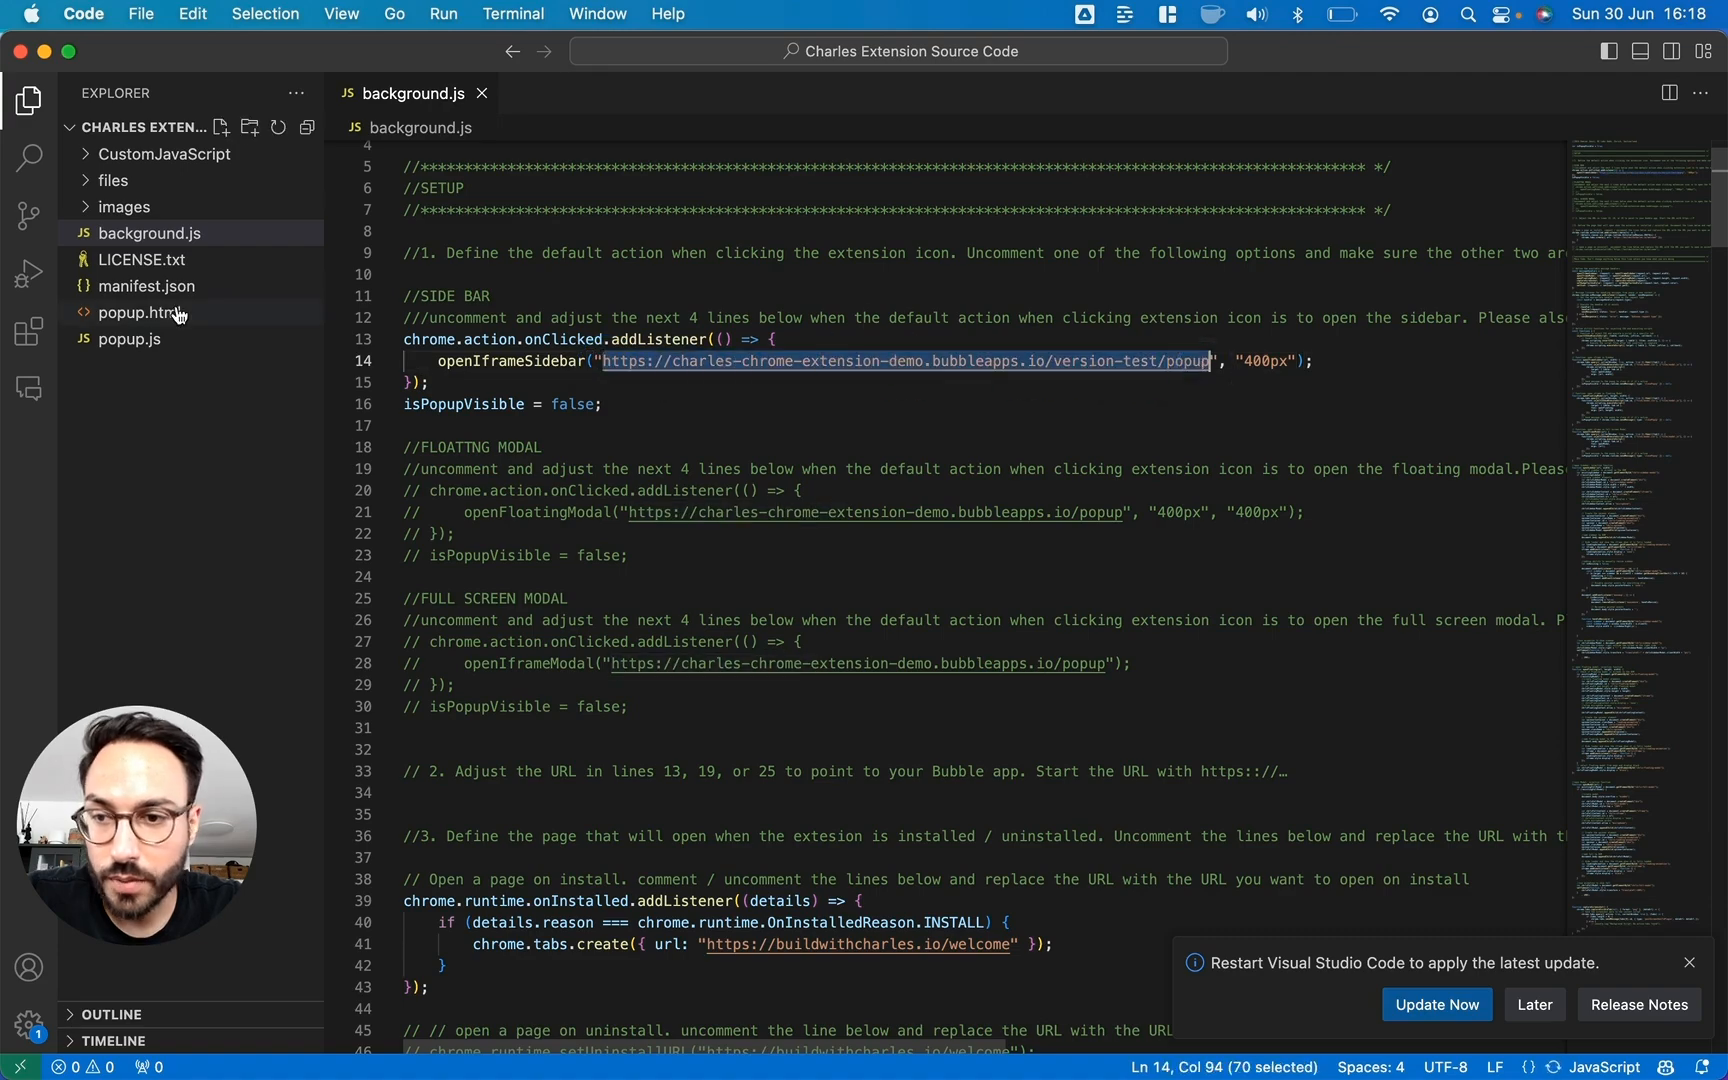
click(118, 339)
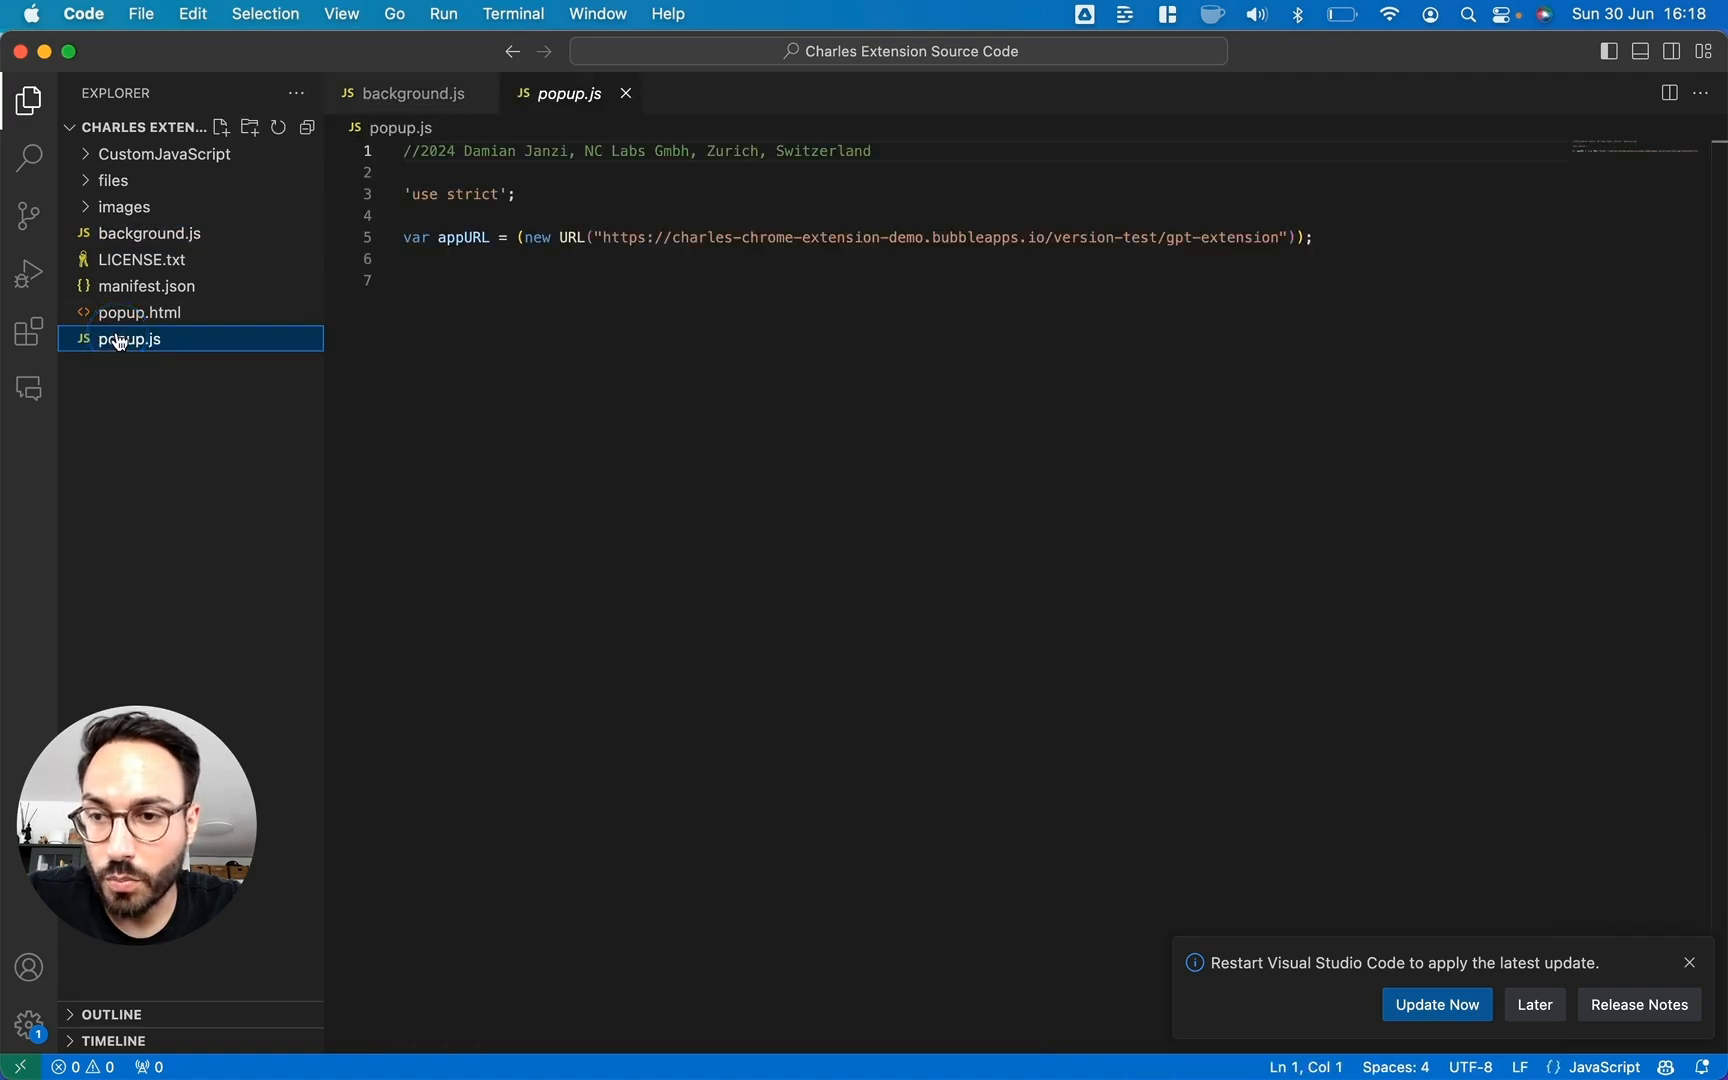
click(606, 236)
drag(1277, 241, 1280, 239)
key(cmd+c)
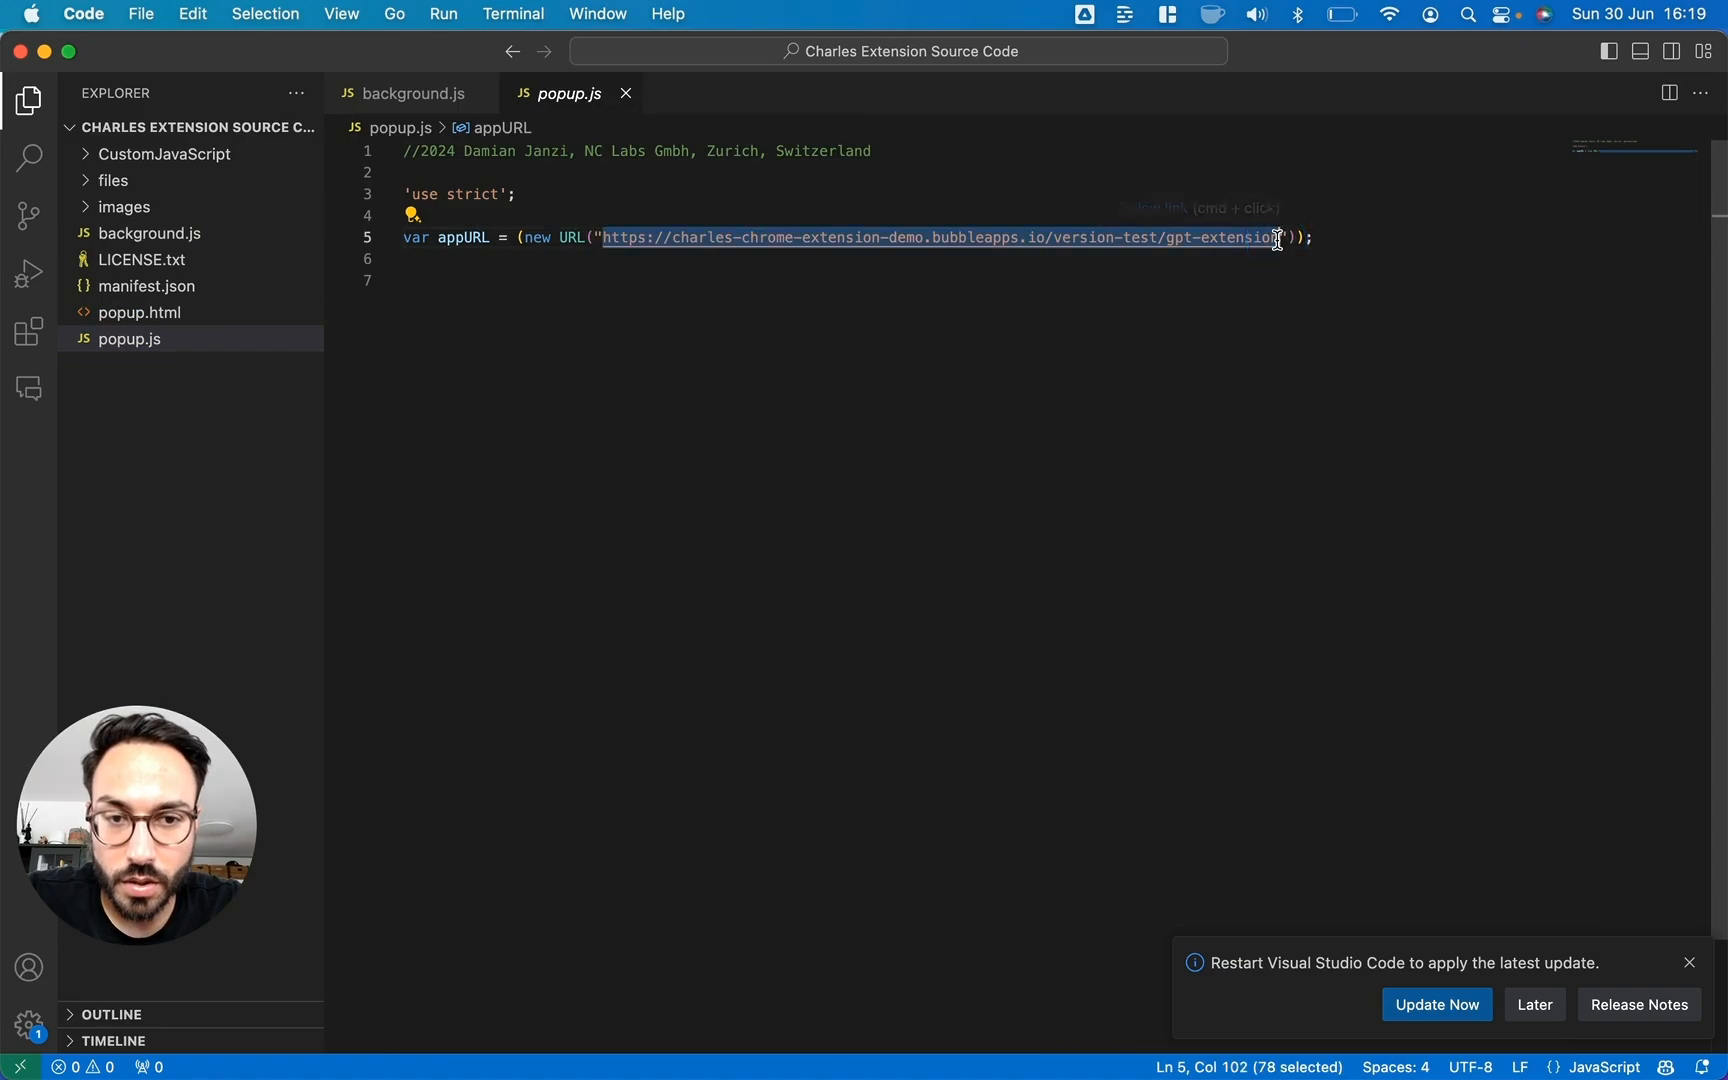
click(170, 242)
click(671, 376)
drag(605, 362, 1211, 360)
key(cmd+v)
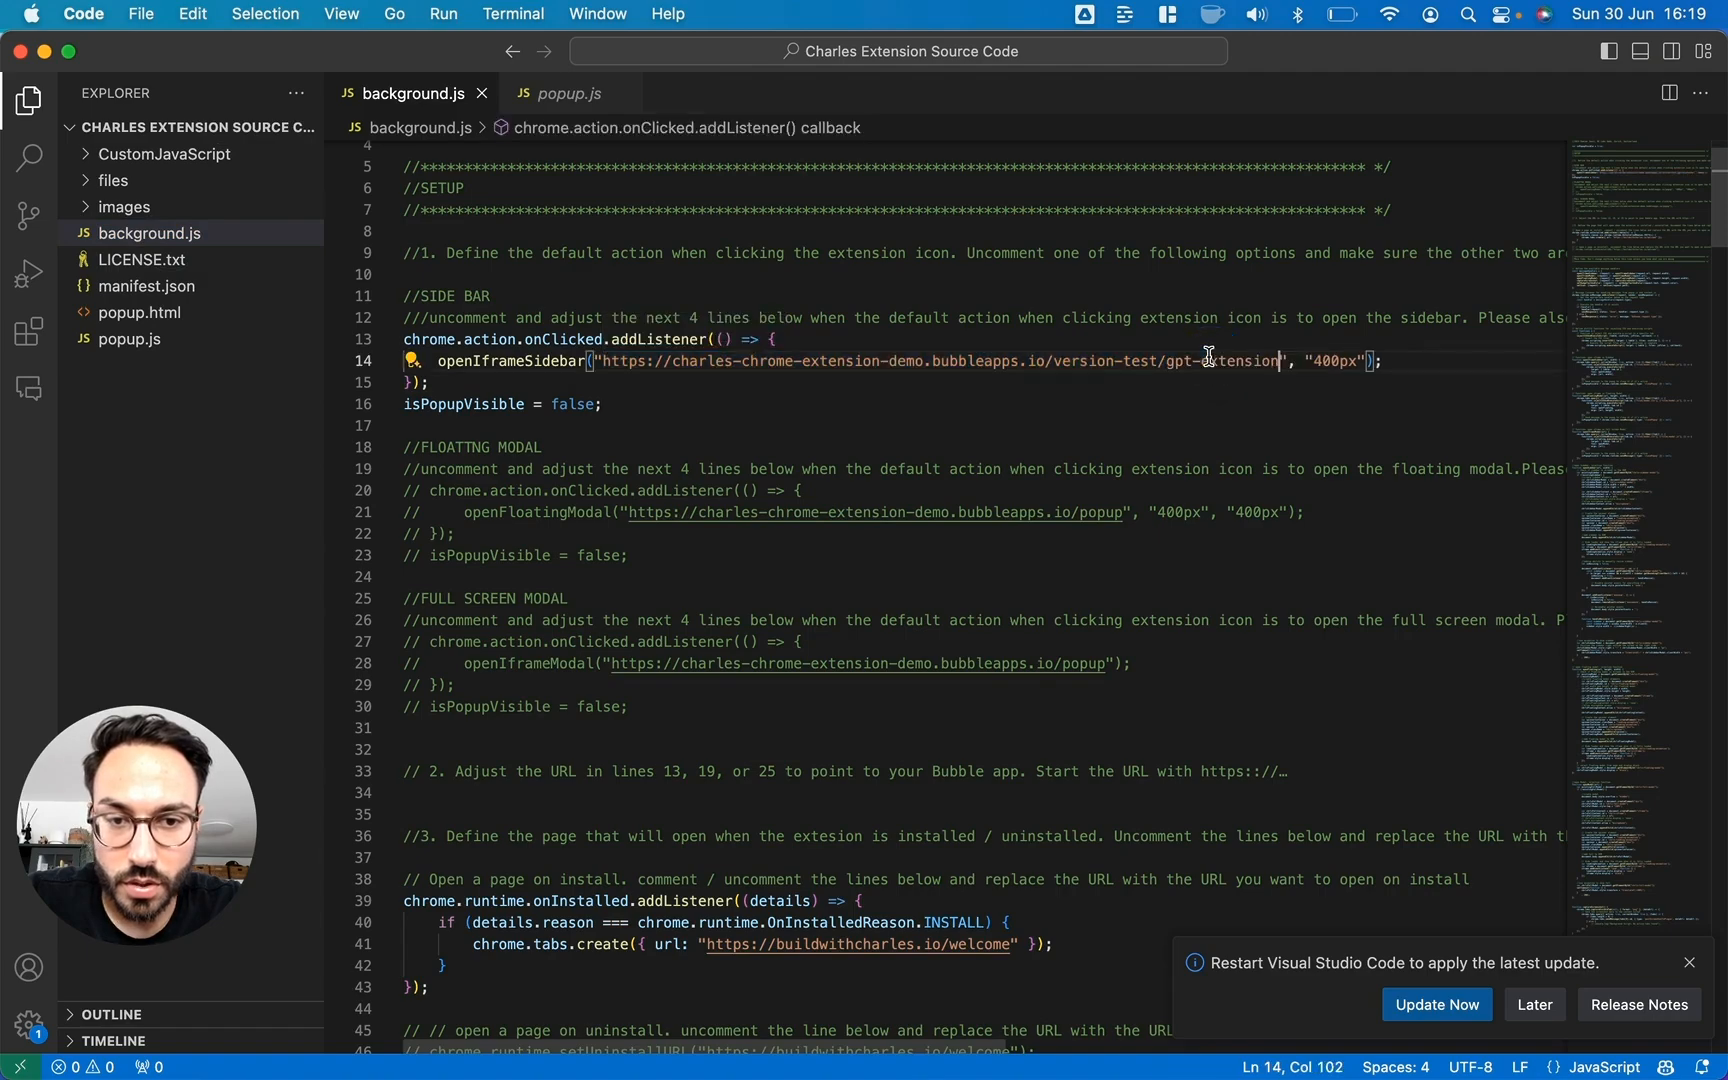
click(1194, 401)
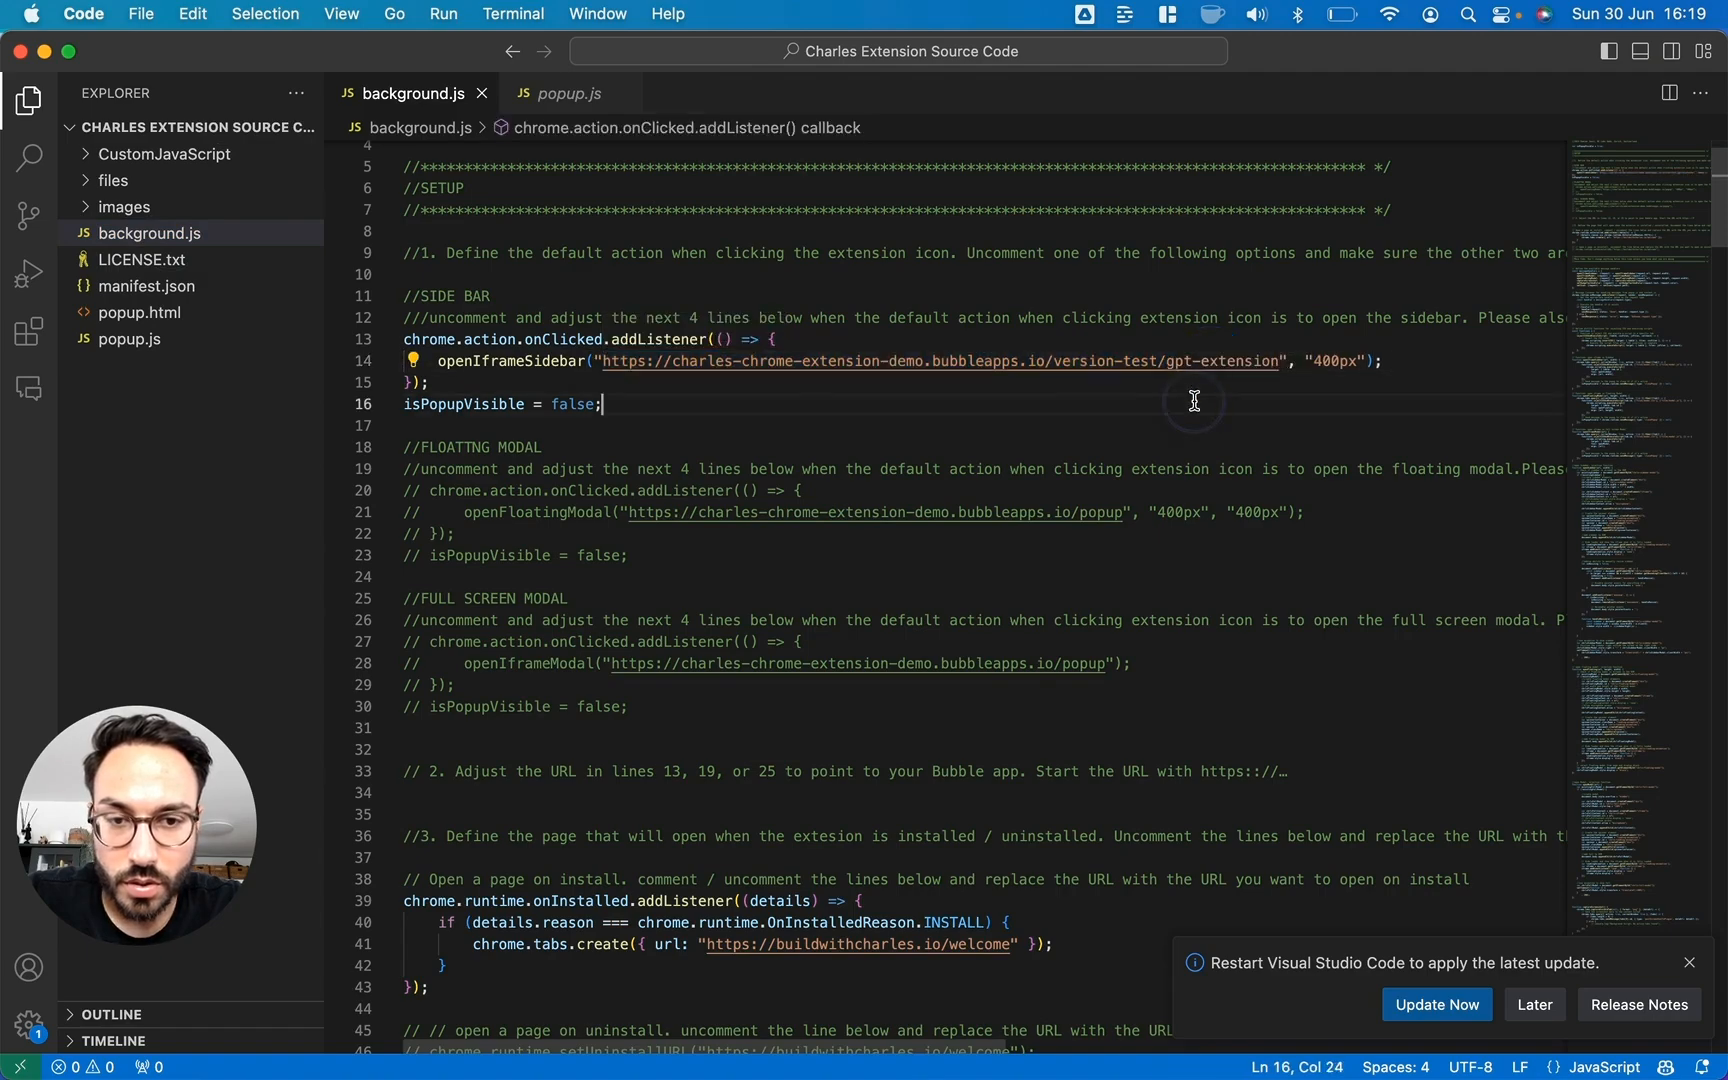
Delete the "default_popup": "popup.html" line from the action section of manifest.json
click(174, 292)
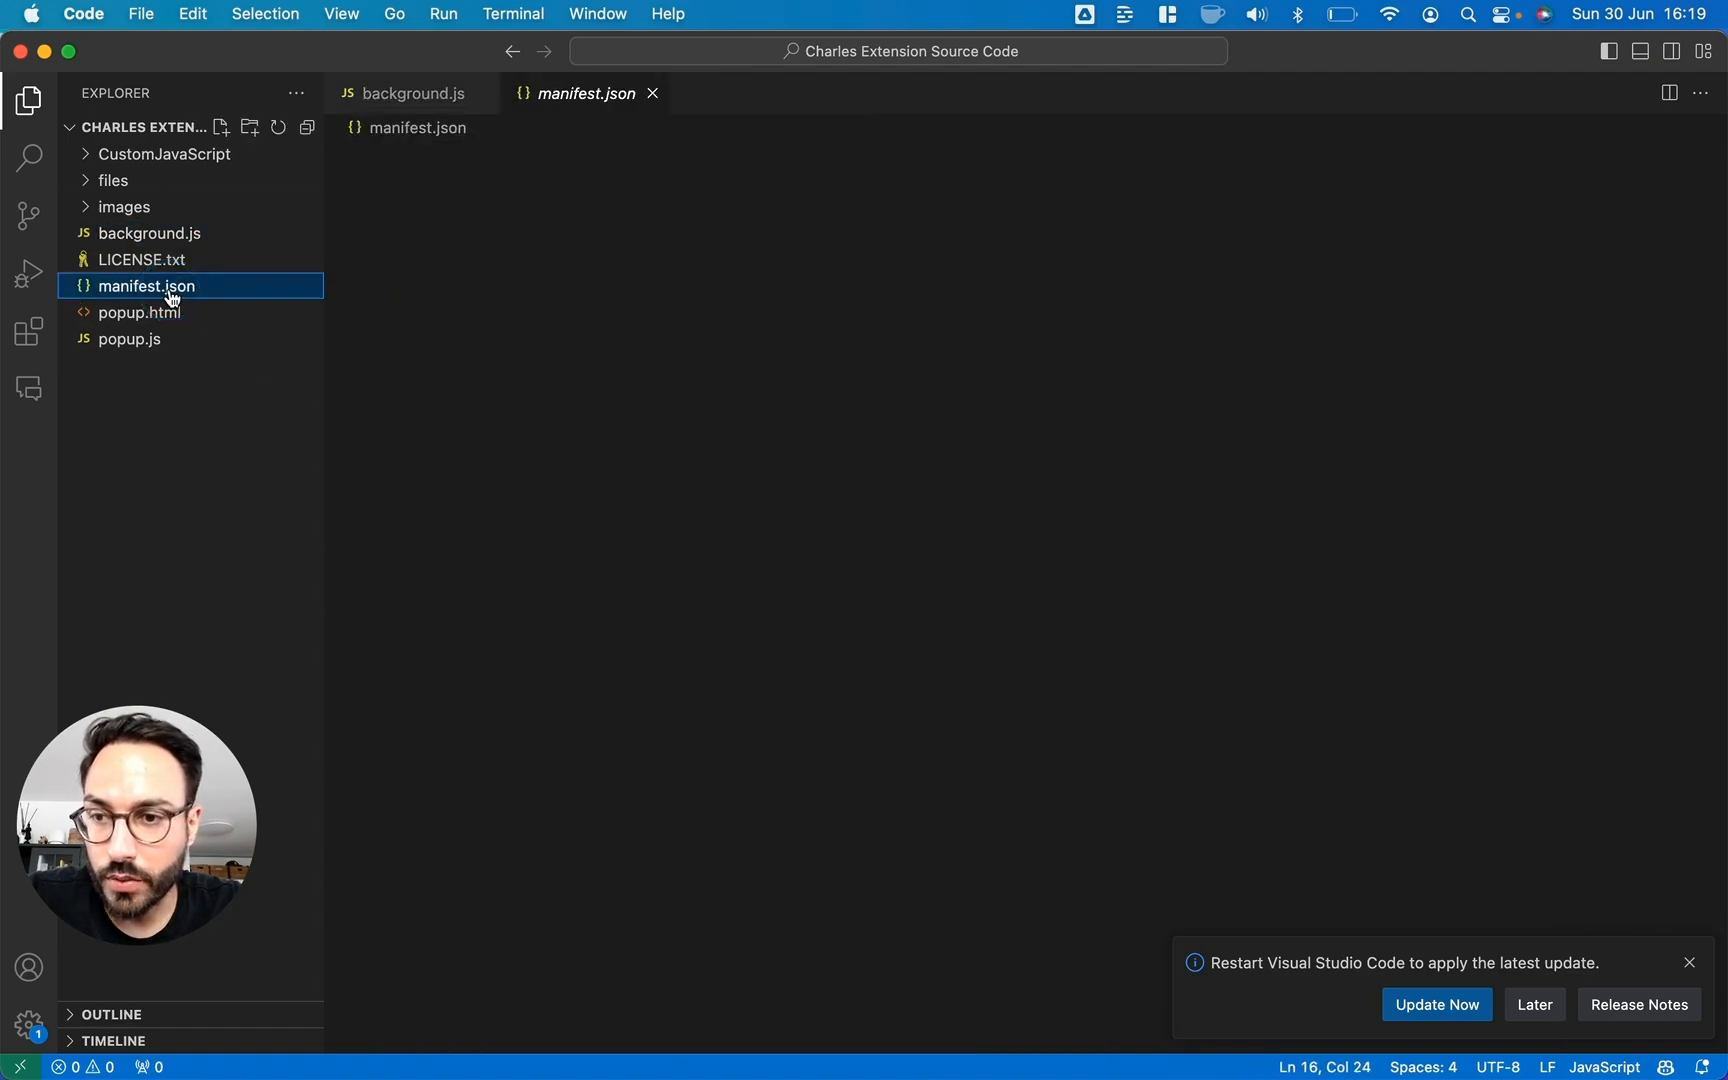
scroll(831, 594, down, 2)
scroll(831, 594, down, 1)
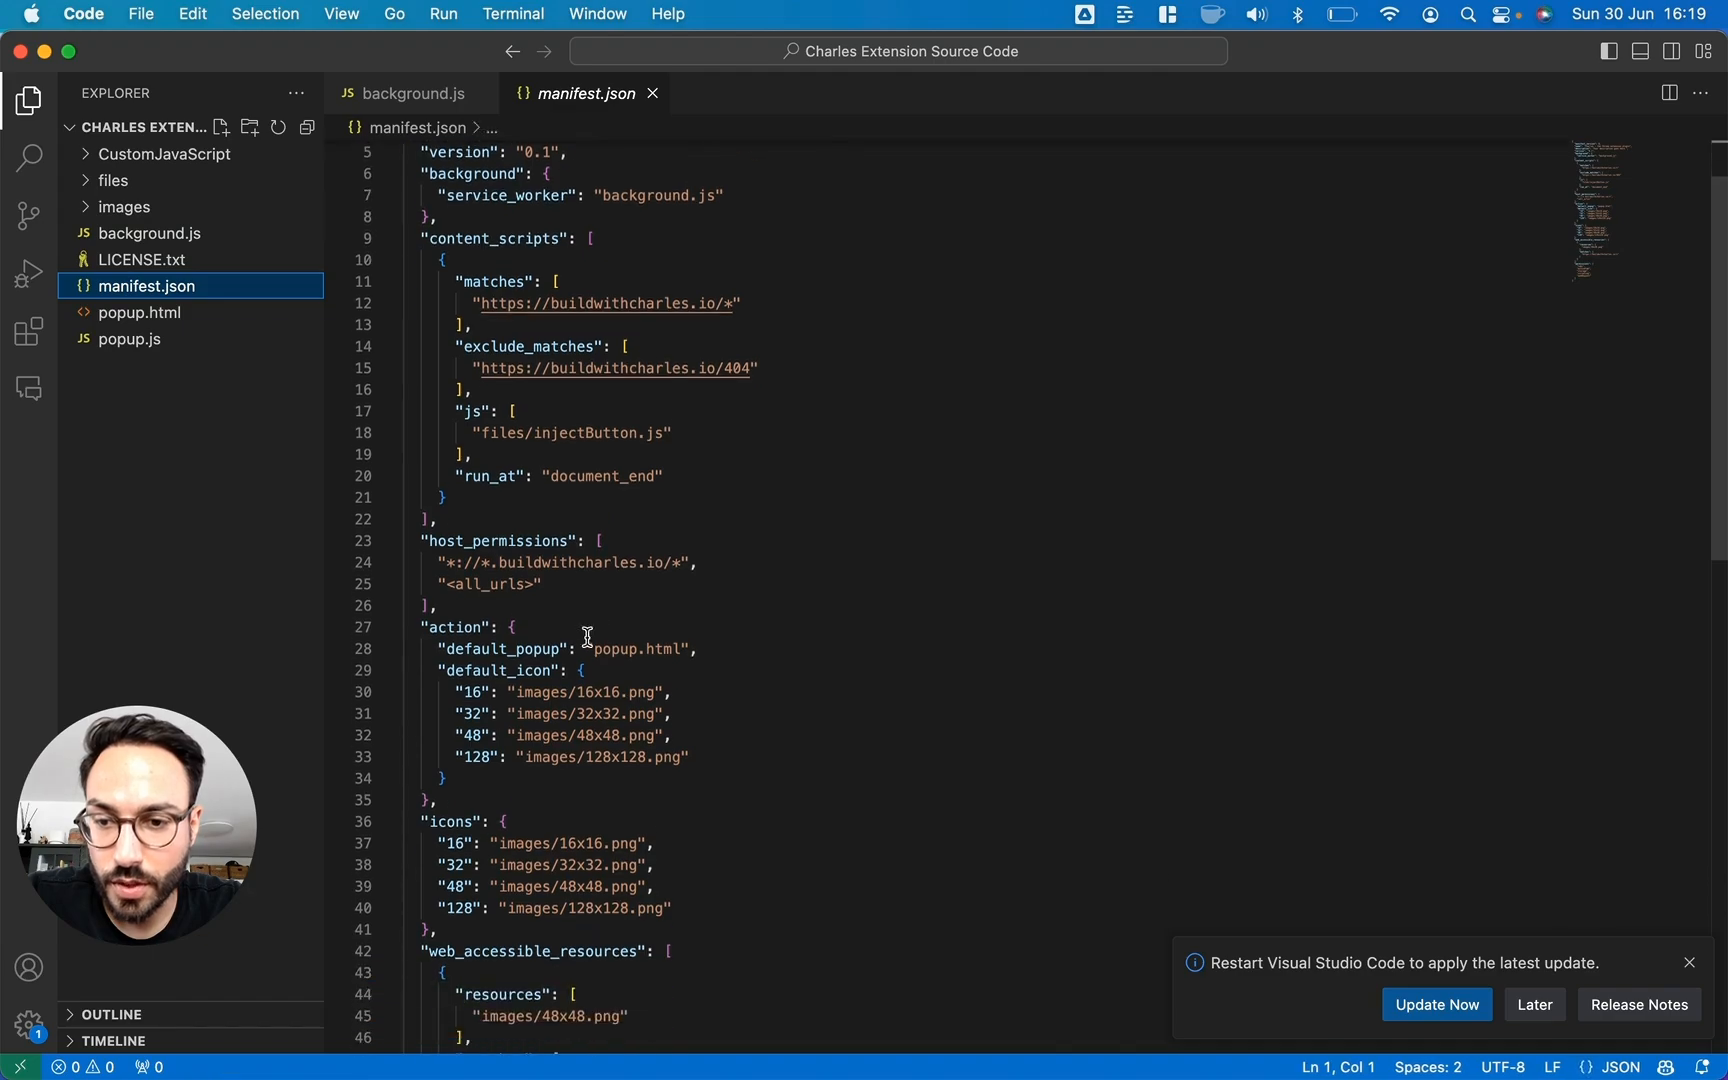
triple_click(577, 643)
key(BackSpace)
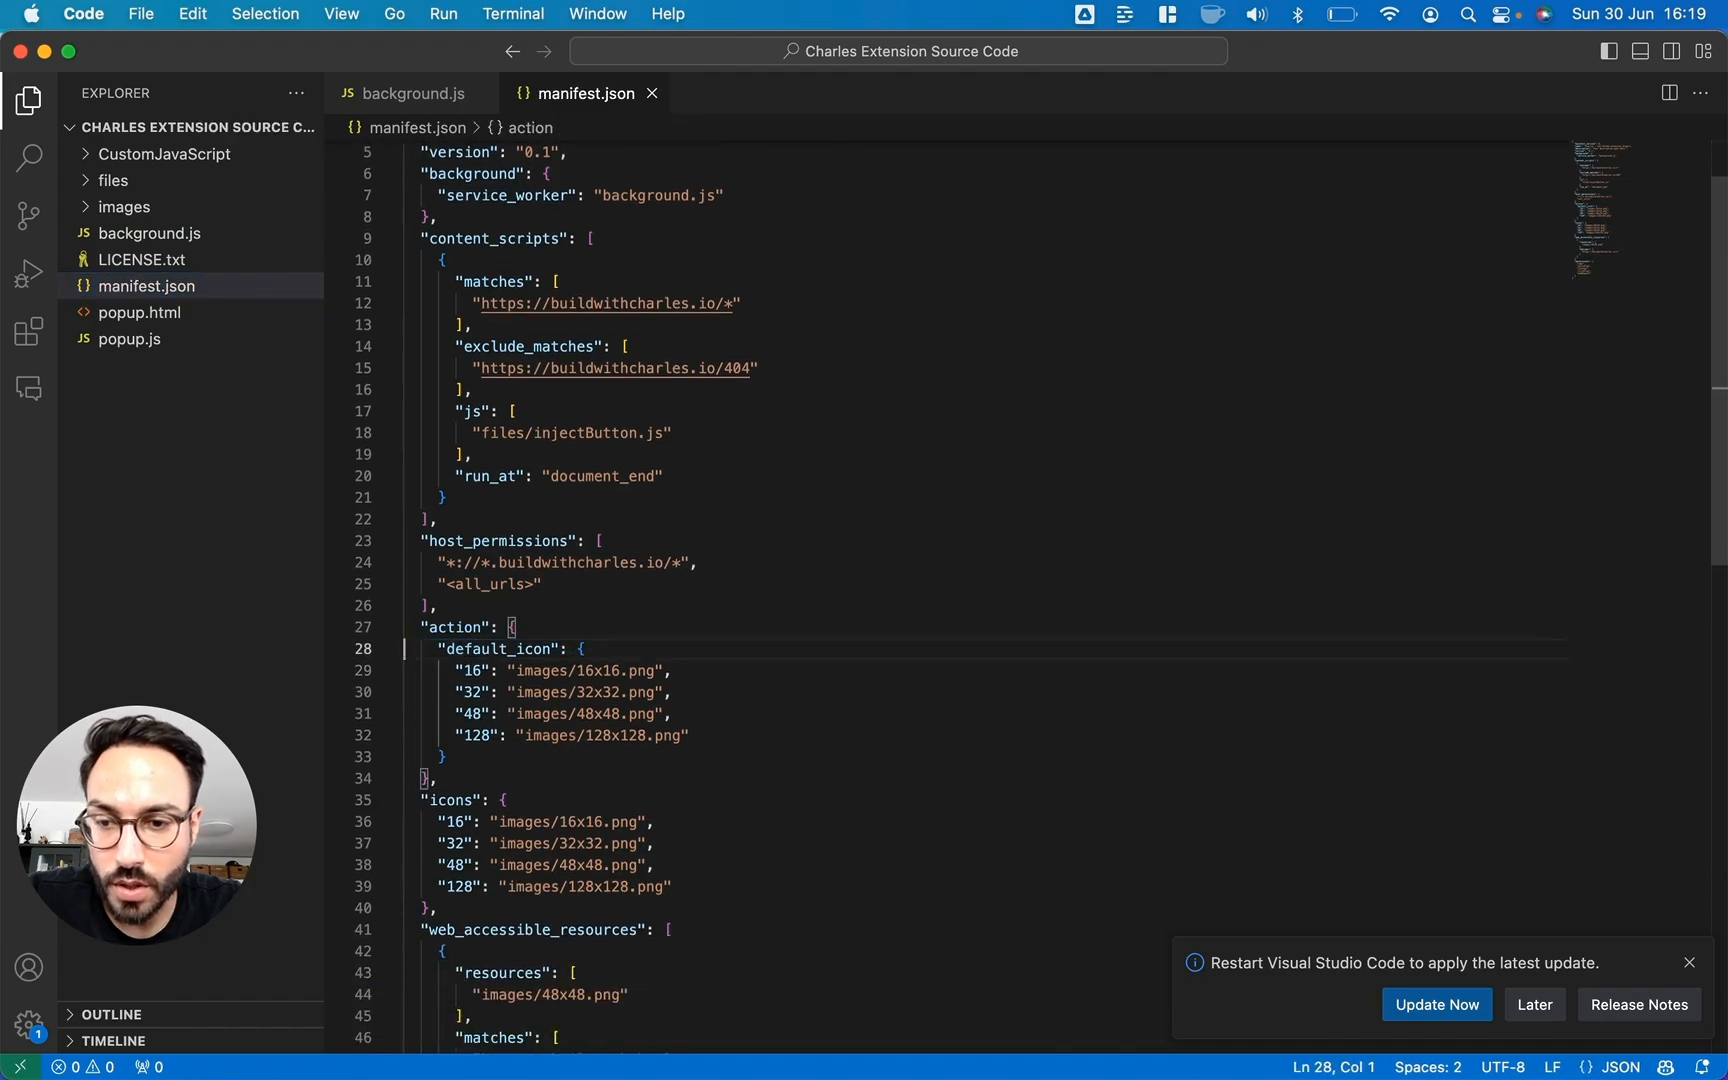
Switch to Chrome, reload the Charles extension on the Extensions page and refresh the ChatGPT page
key(super+Tab)
key(super+Tab)
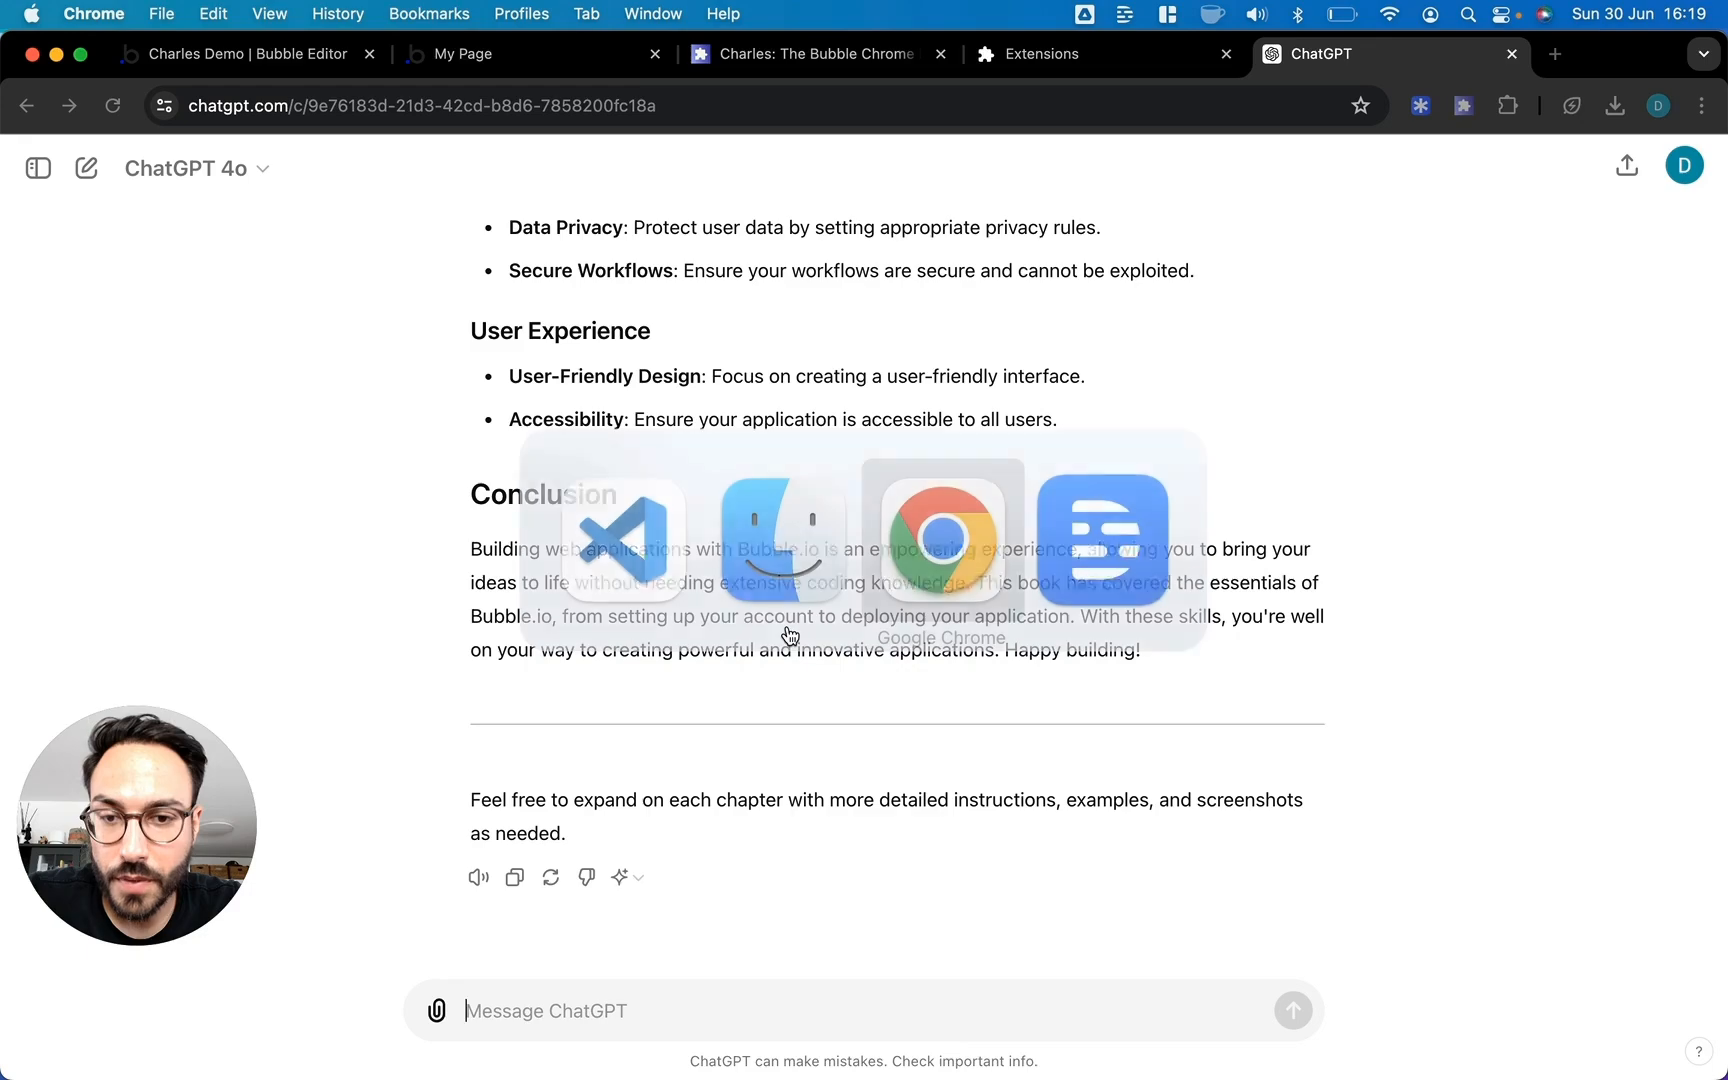
click(1099, 58)
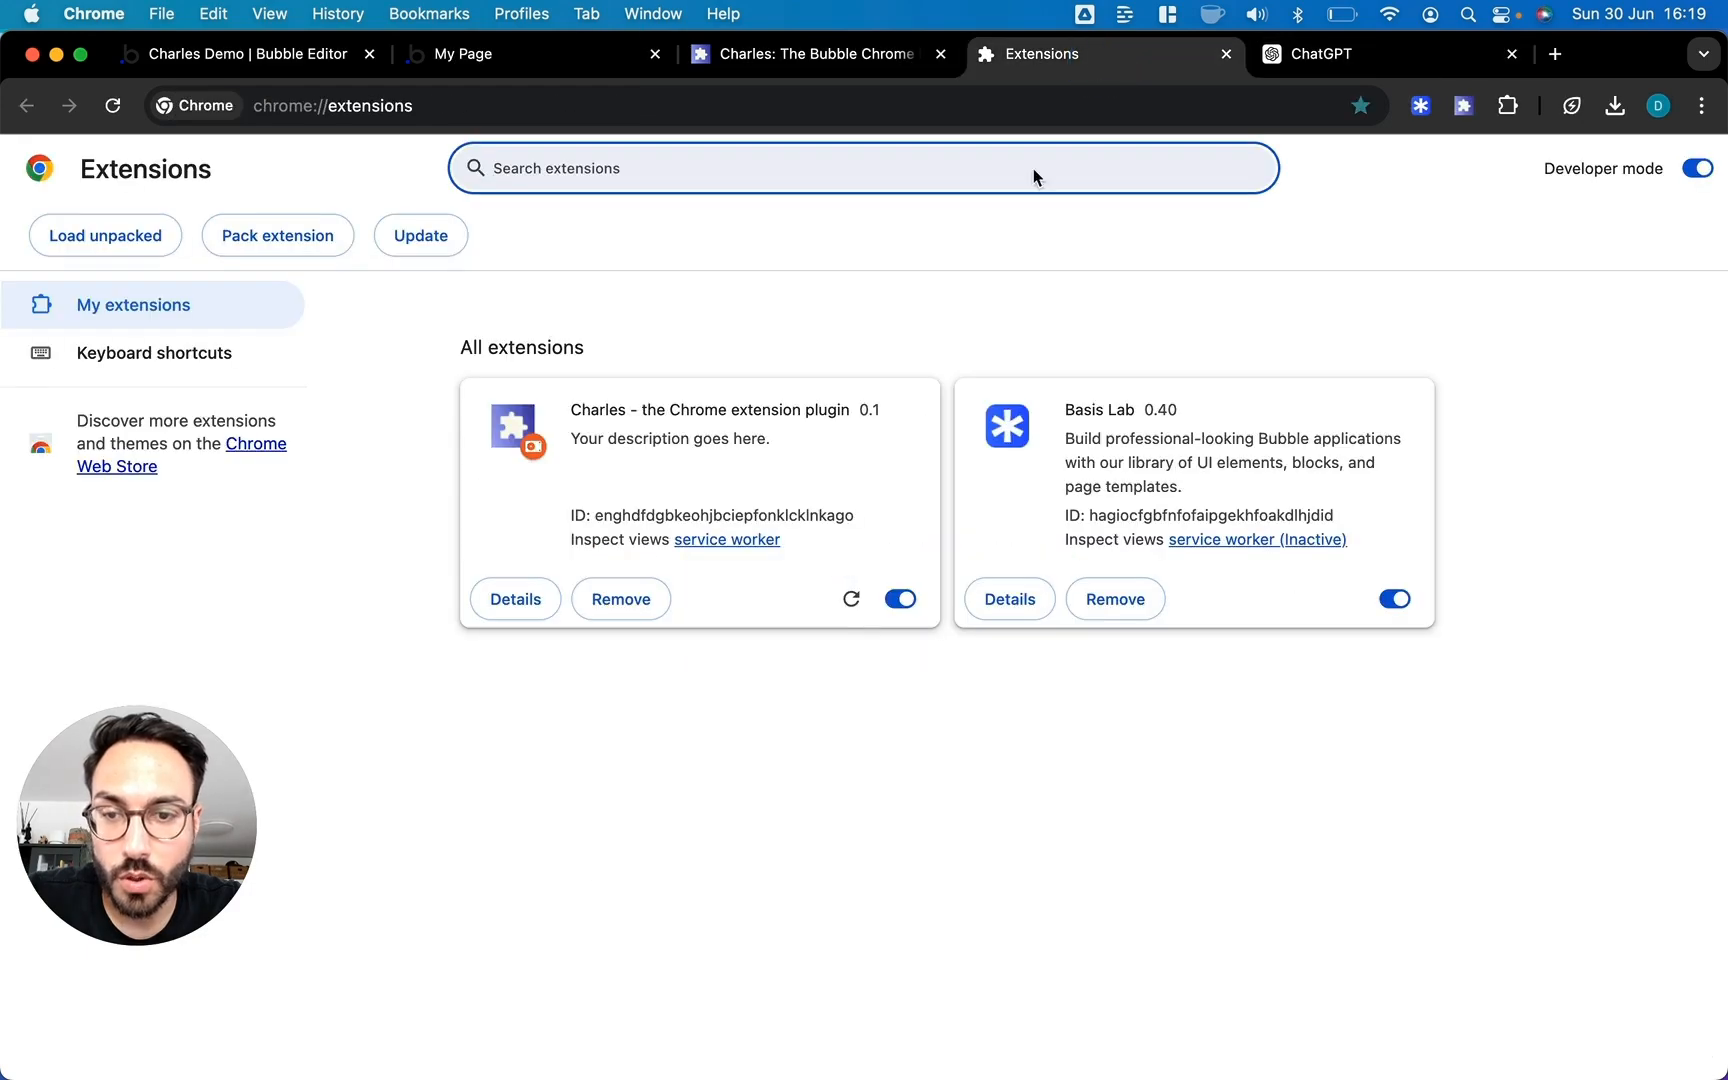
click(851, 599)
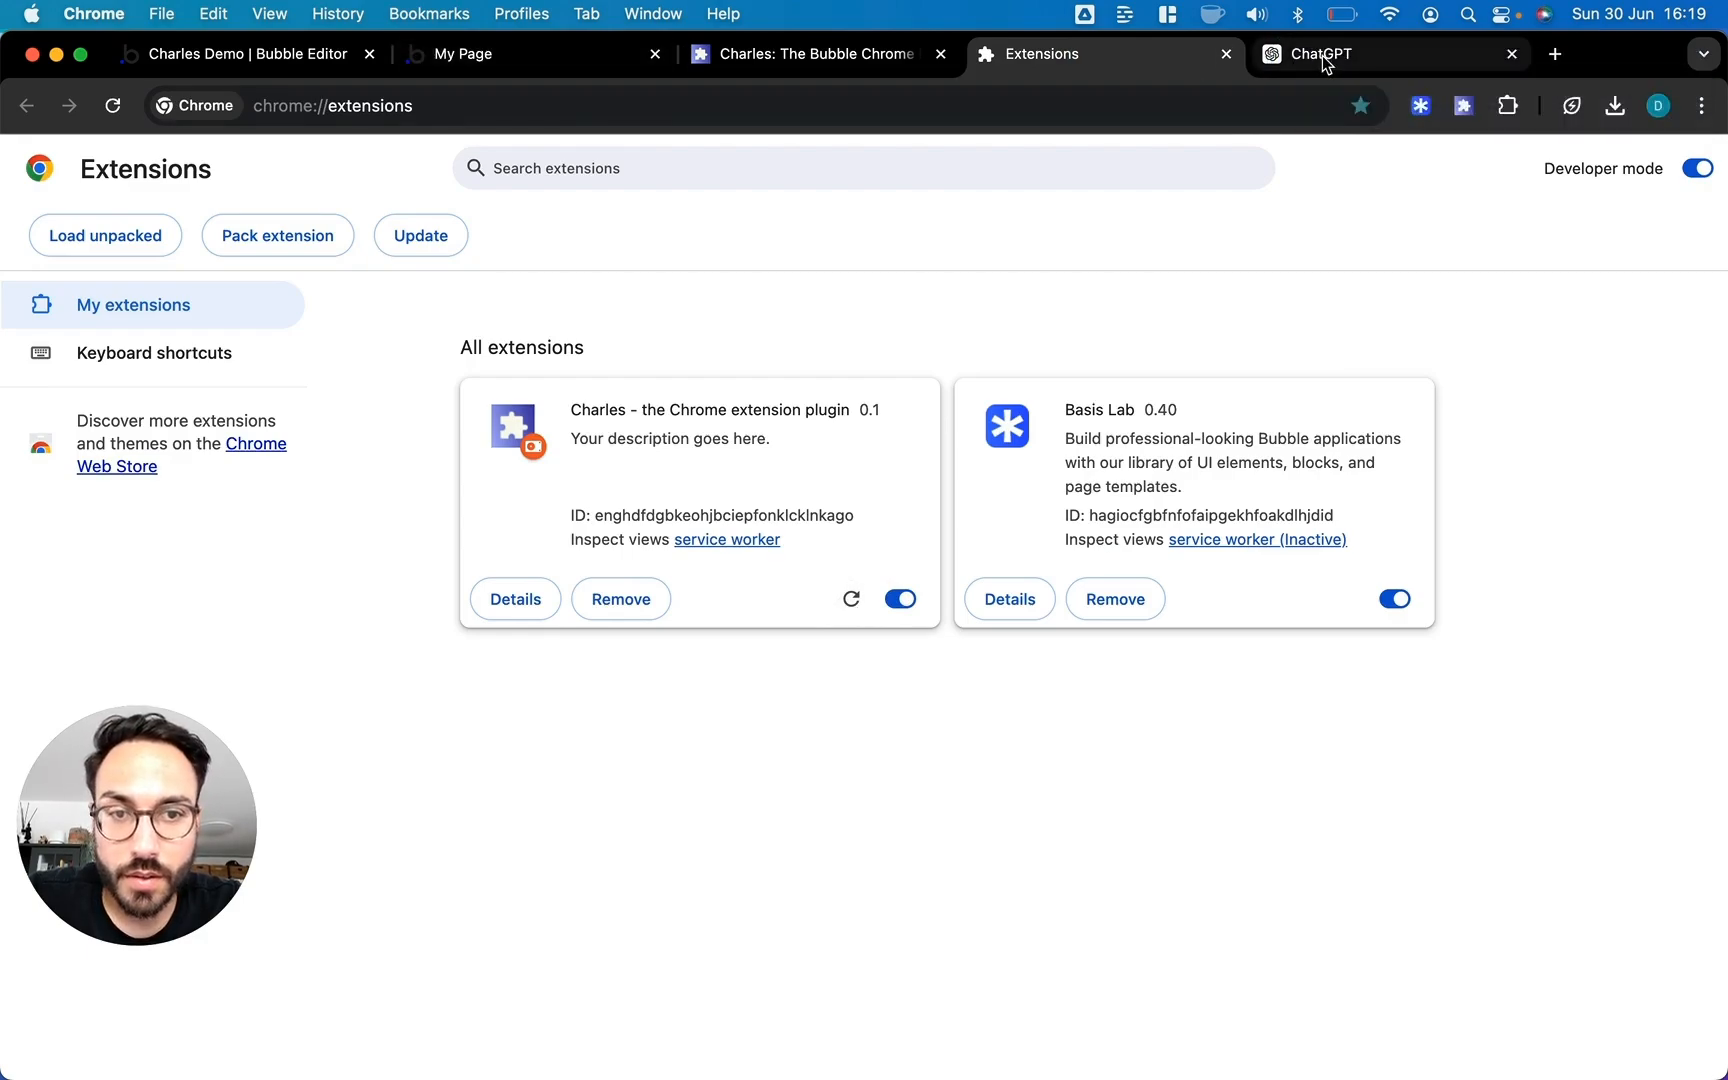
click(1326, 62)
click(112, 106)
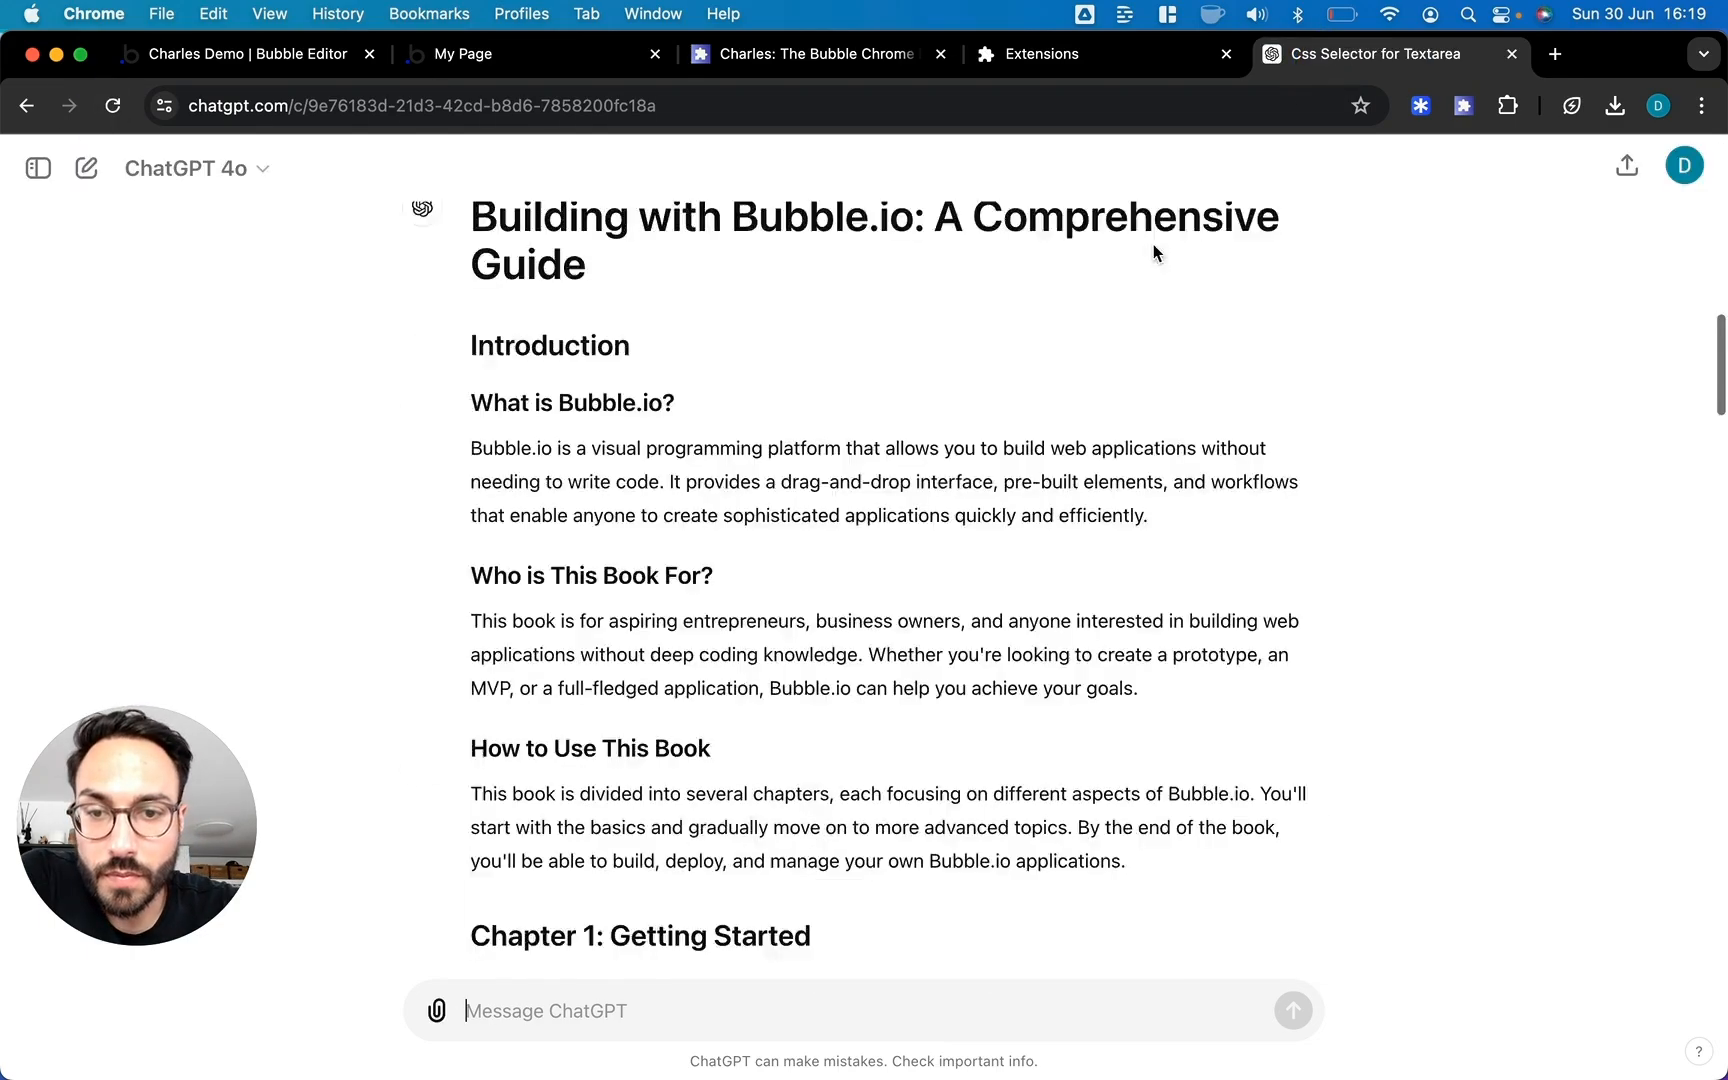
Open the extension's sidebar on ChatGPT and run the "Please write a book on bubble.io" prompt, sending it to the chat
click(1463, 106)
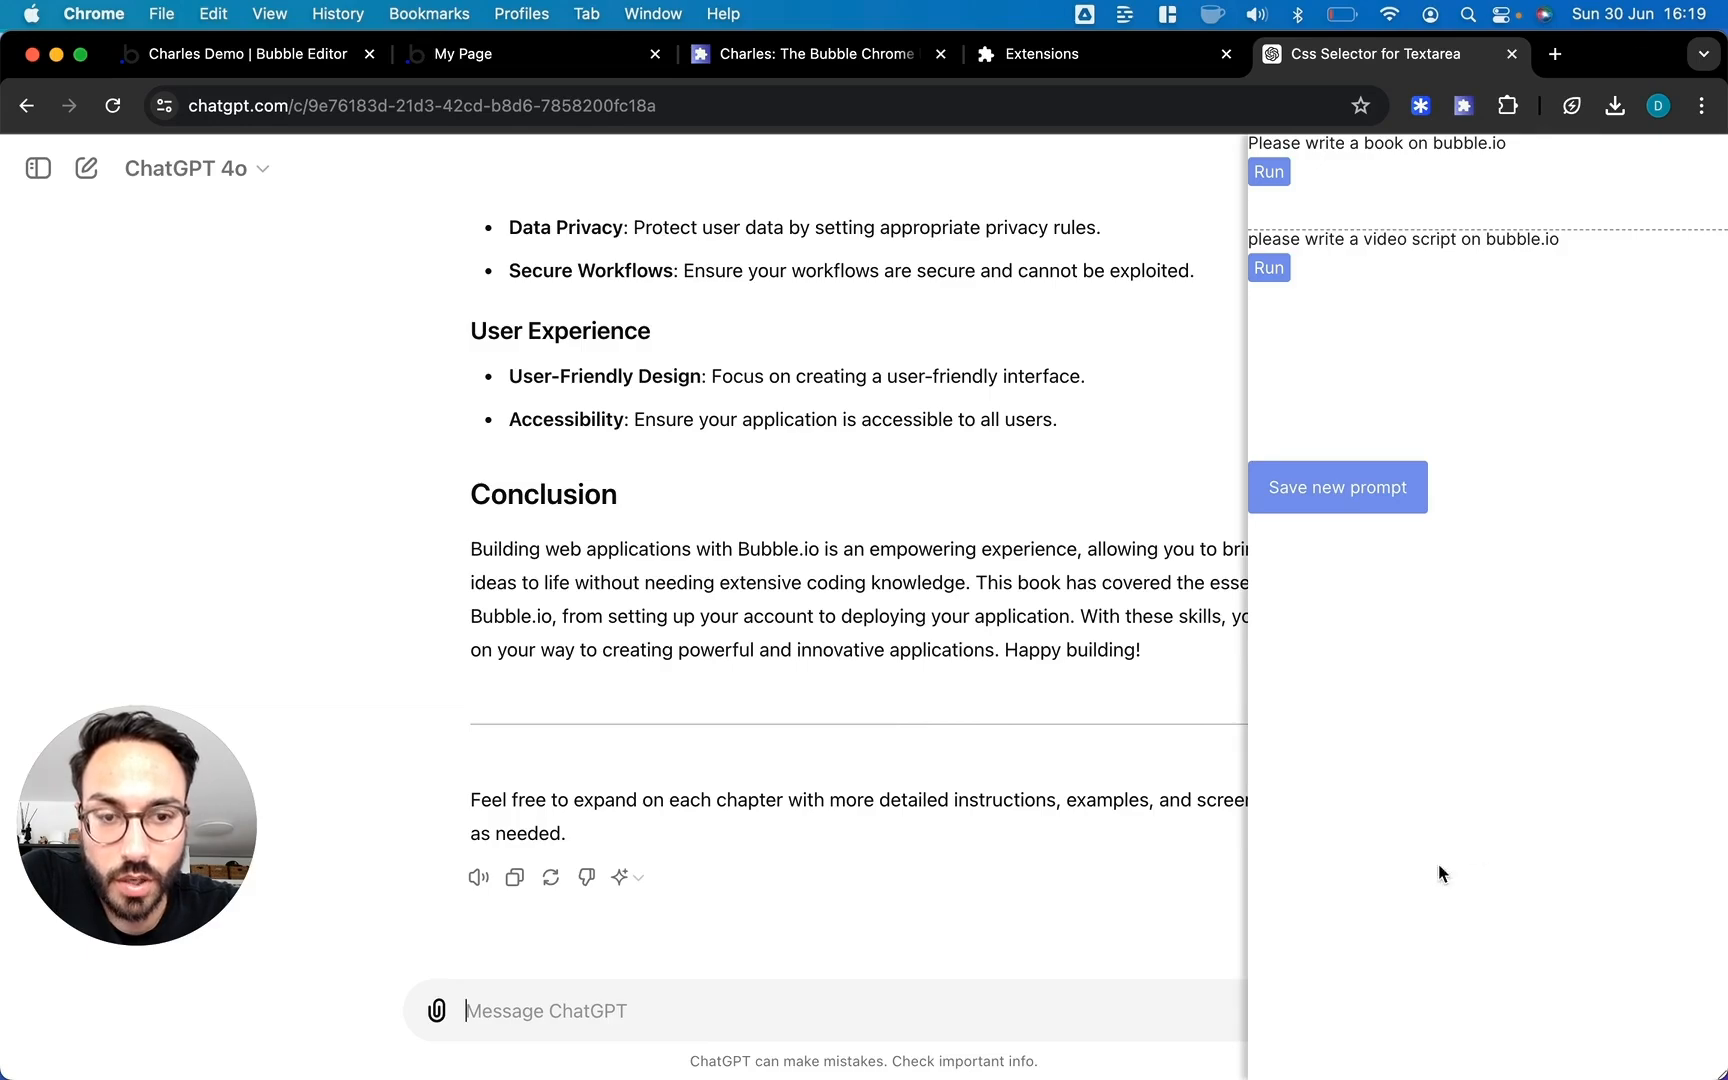
click(1269, 171)
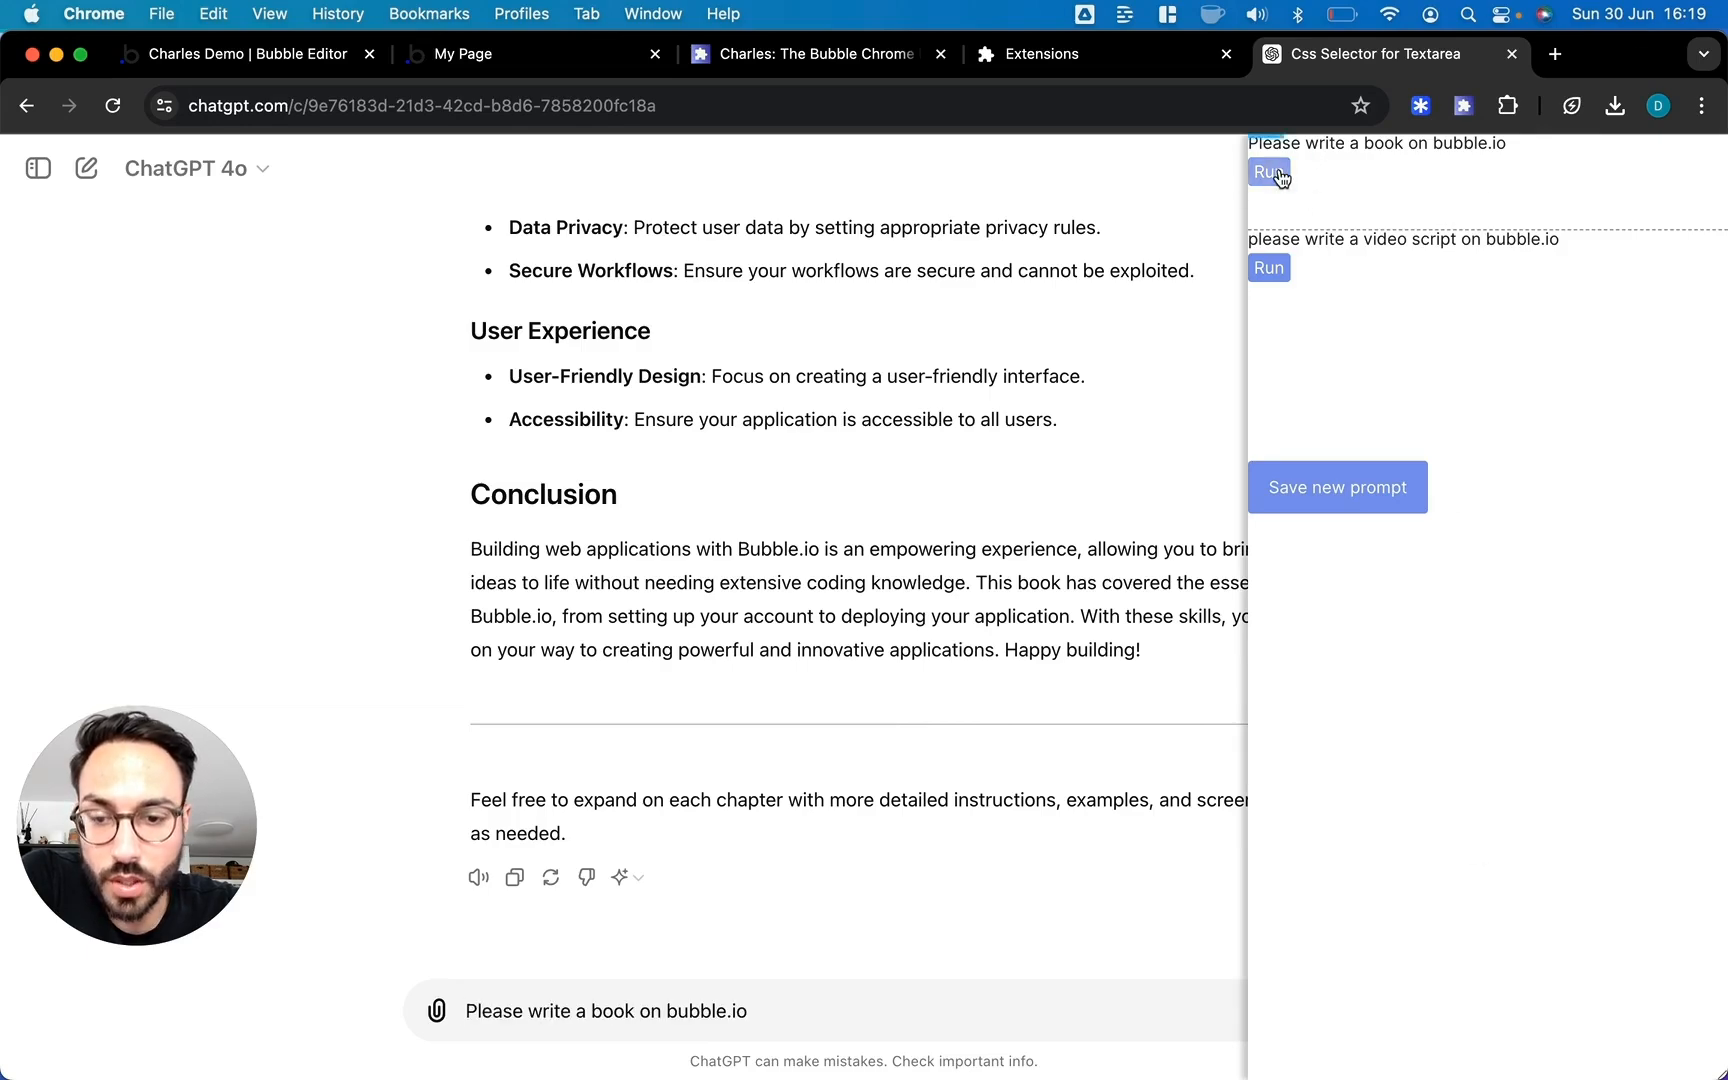
mouse_move(610, 1035)
key(Return)
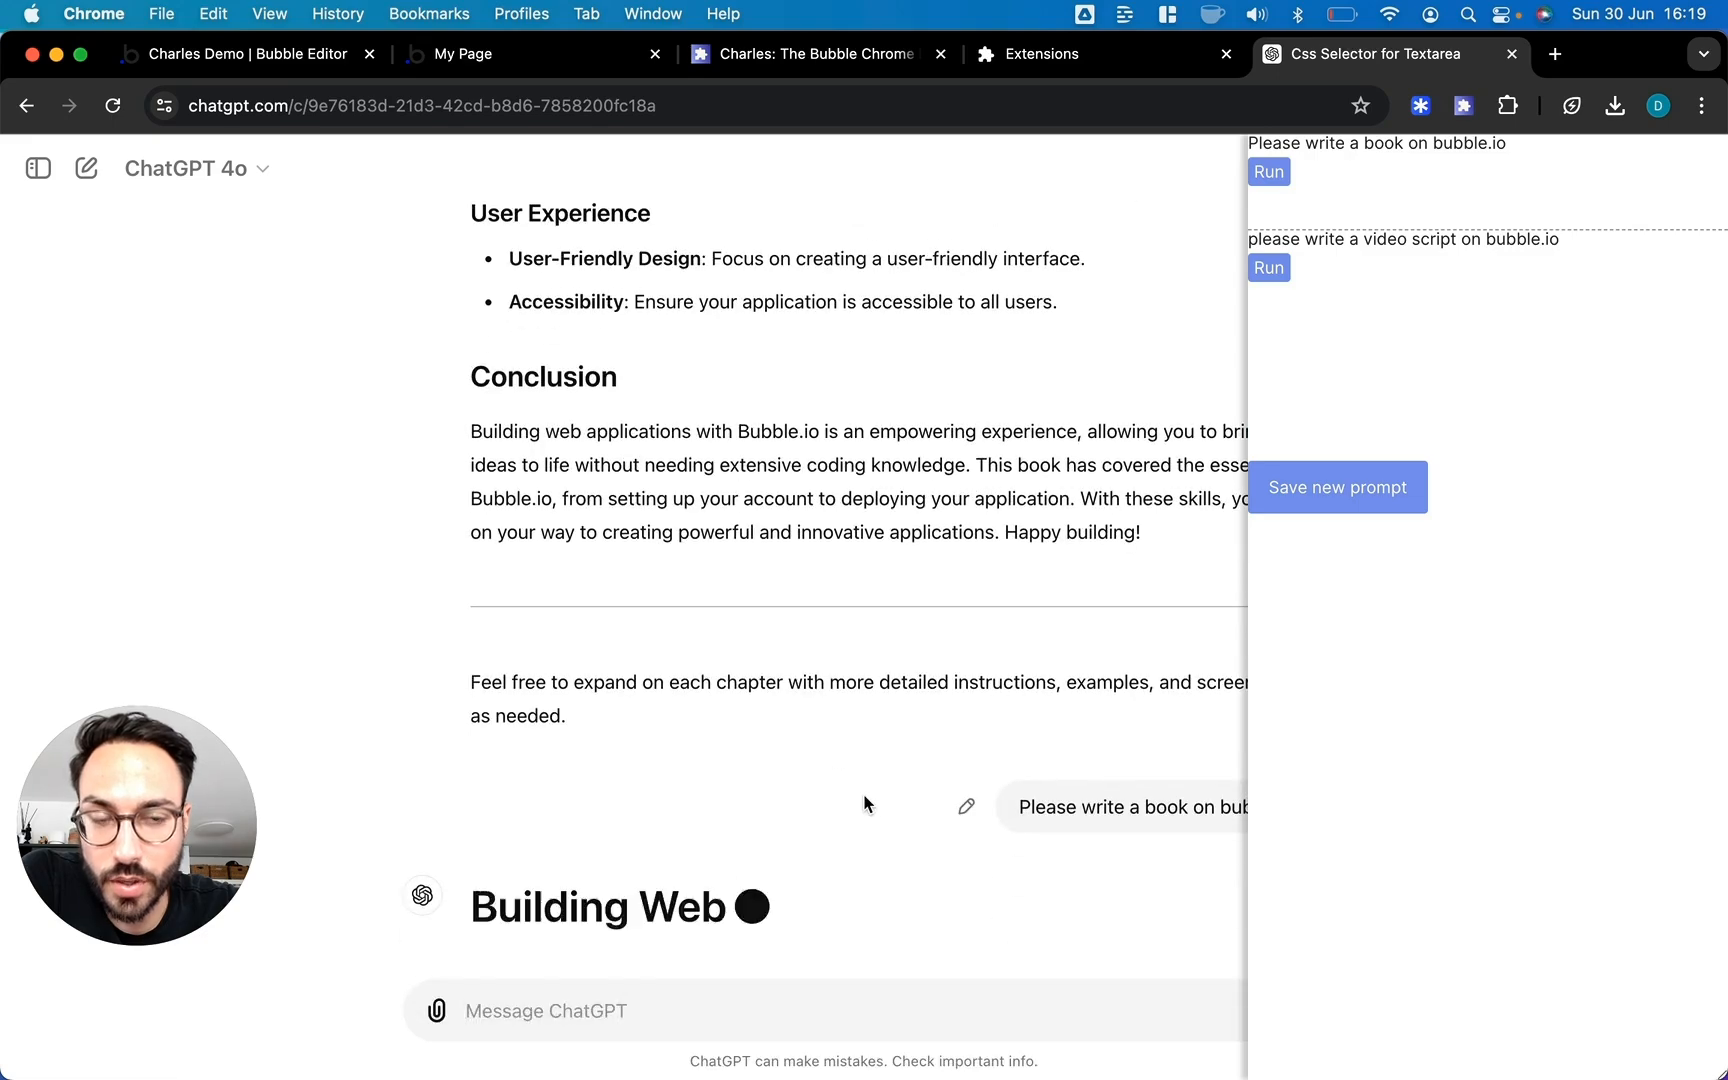
Back in Visual Studio Code, comment out the side bar code in background.js and uncomment the floating modal code on lines 20 to 23
key(super+Tab)
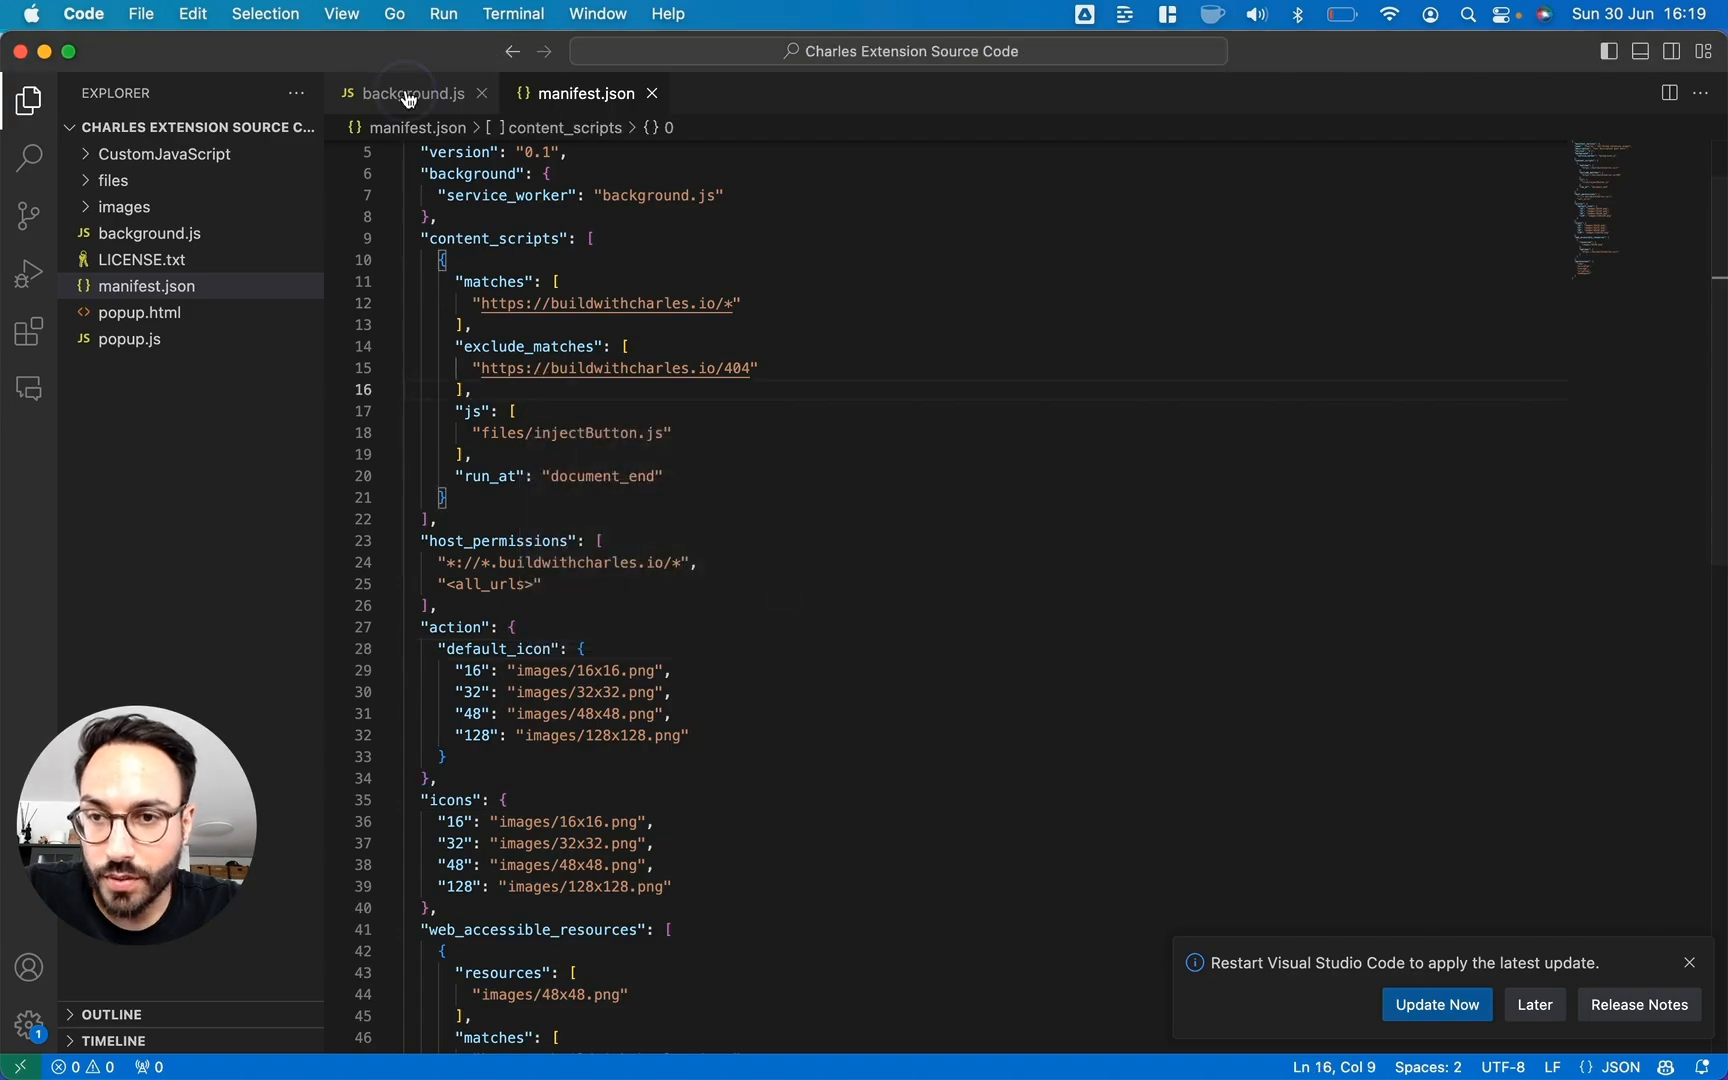
click(402, 93)
click(622, 403)
drag(622, 403, 385, 336)
key(super+slash)
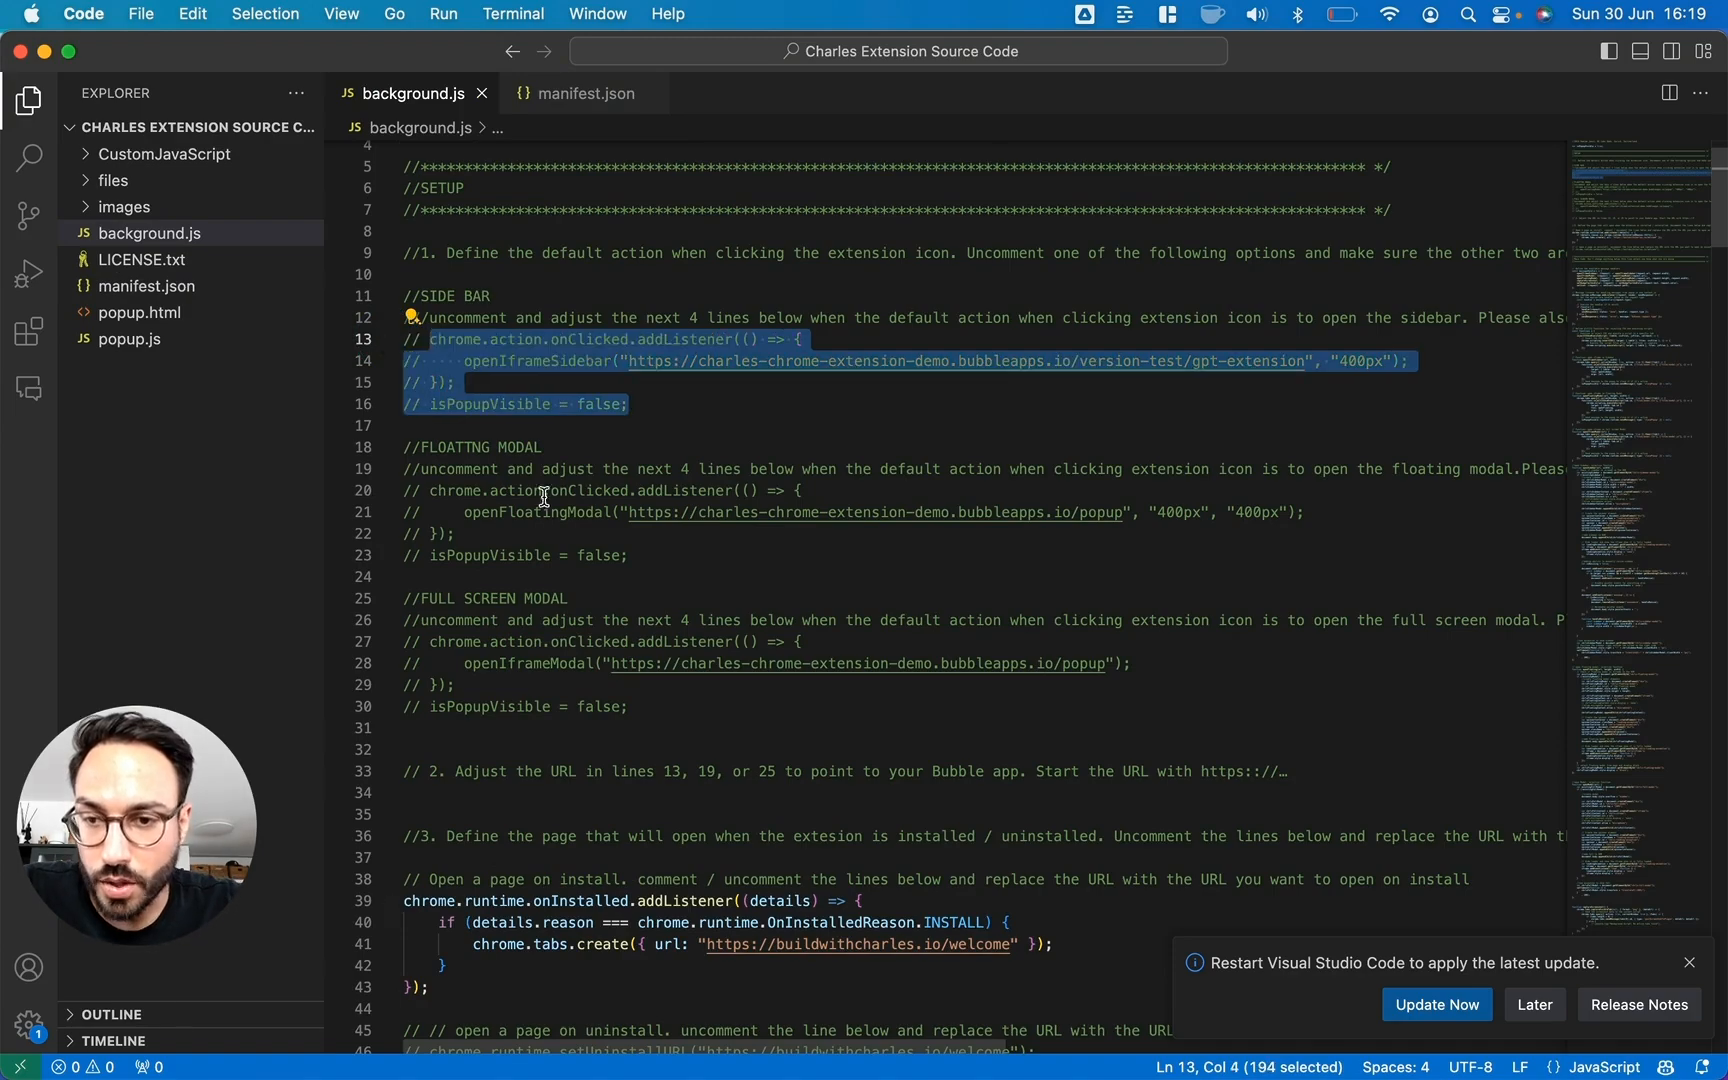
drag(648, 554, 379, 485)
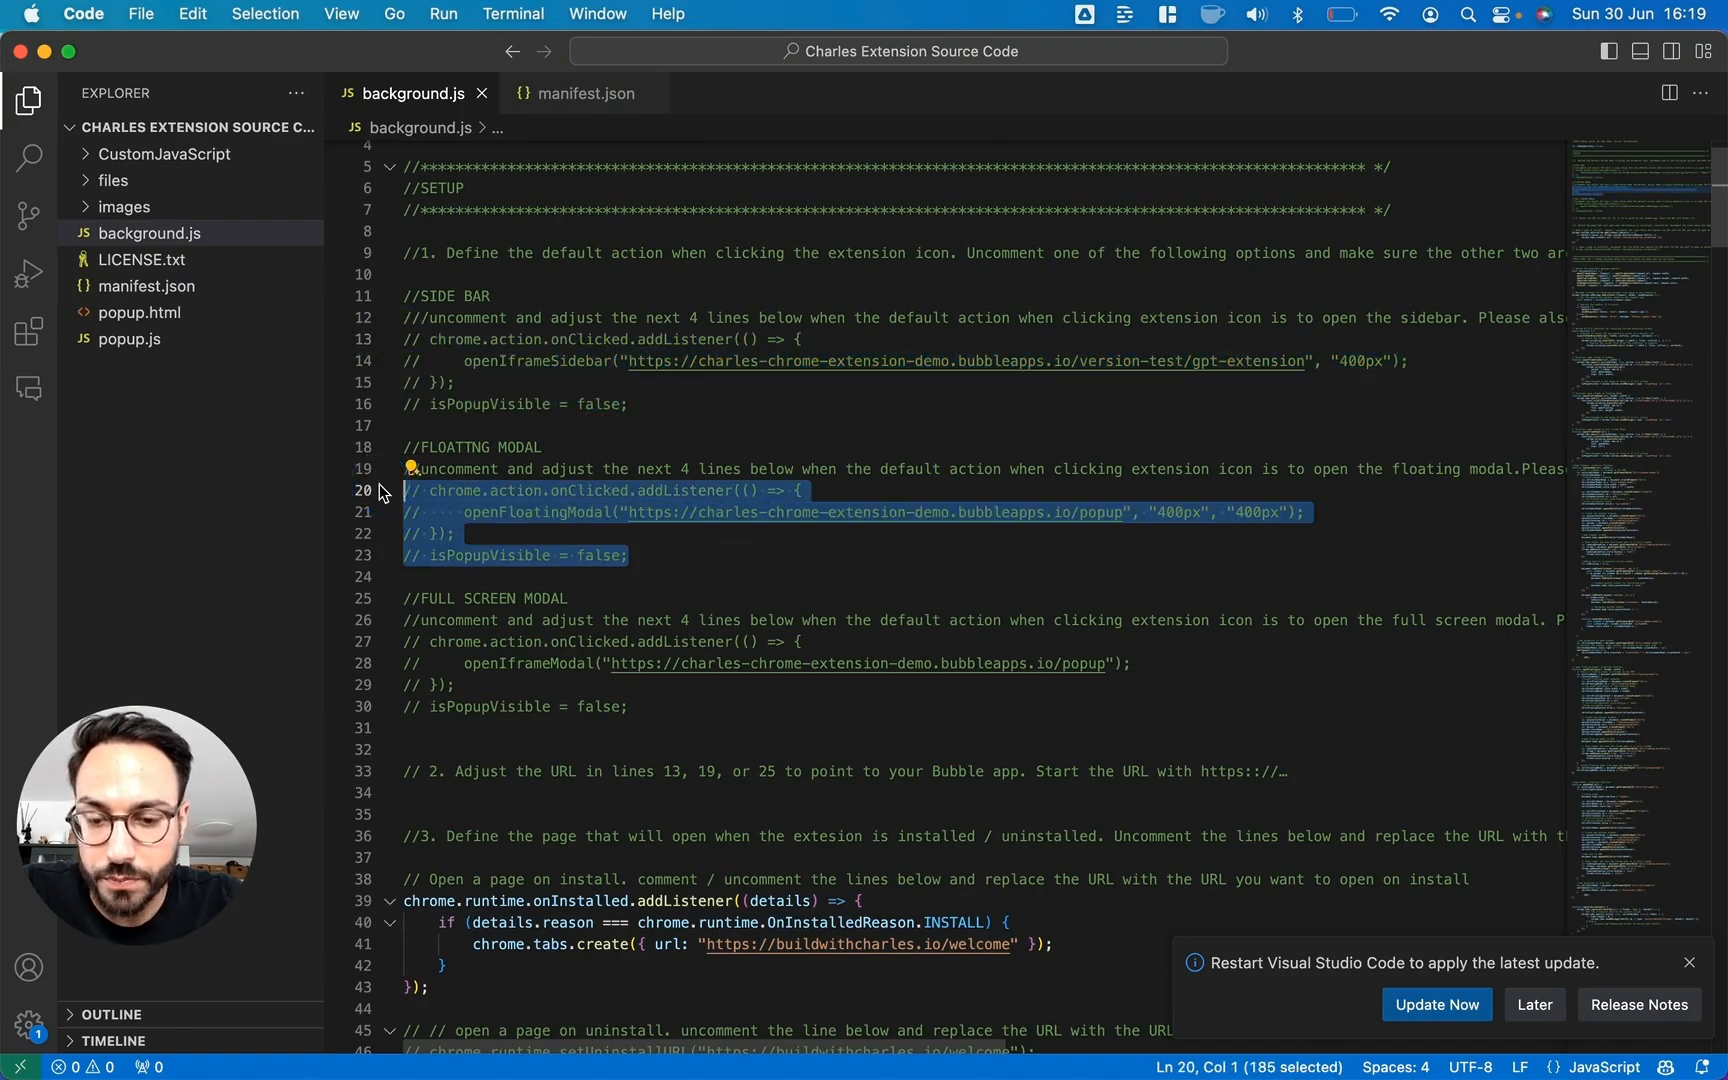
key(super+slash)
Replace the openFloatingModal URL with the gpt-extension URL copied from the side bar code
click(629, 362)
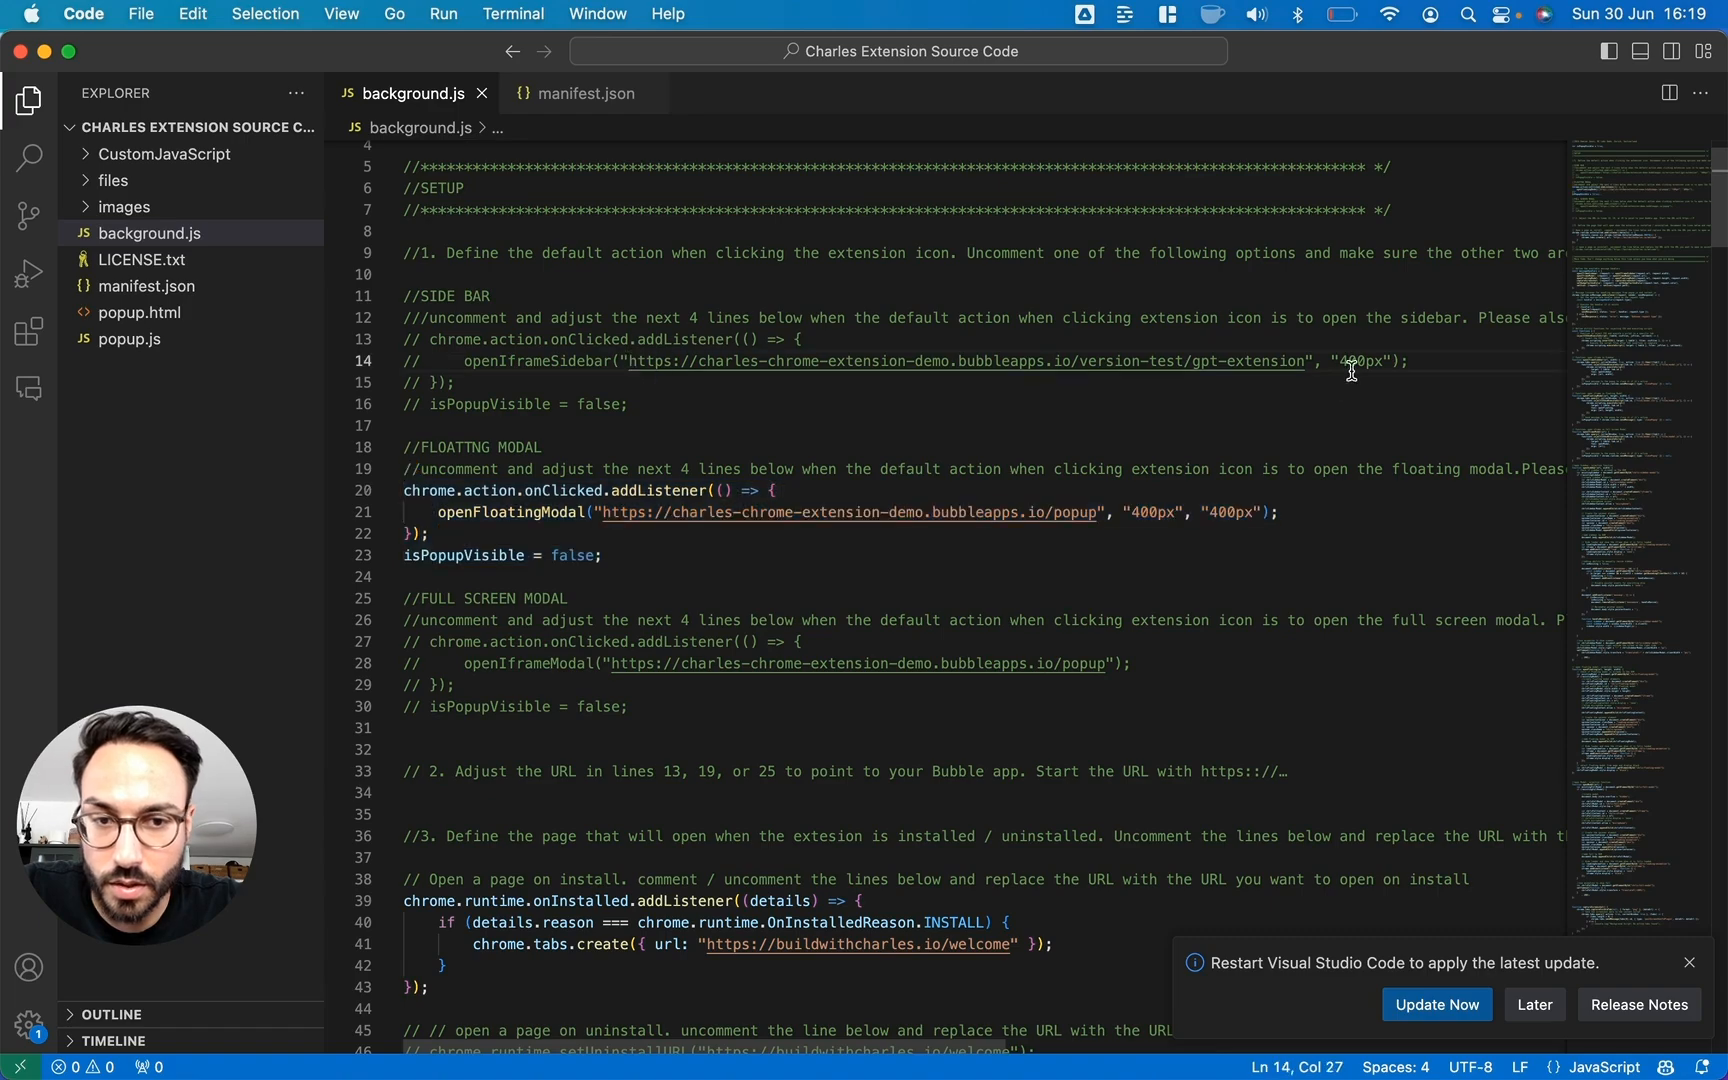
shift+click(1307, 363)
key(super+c)
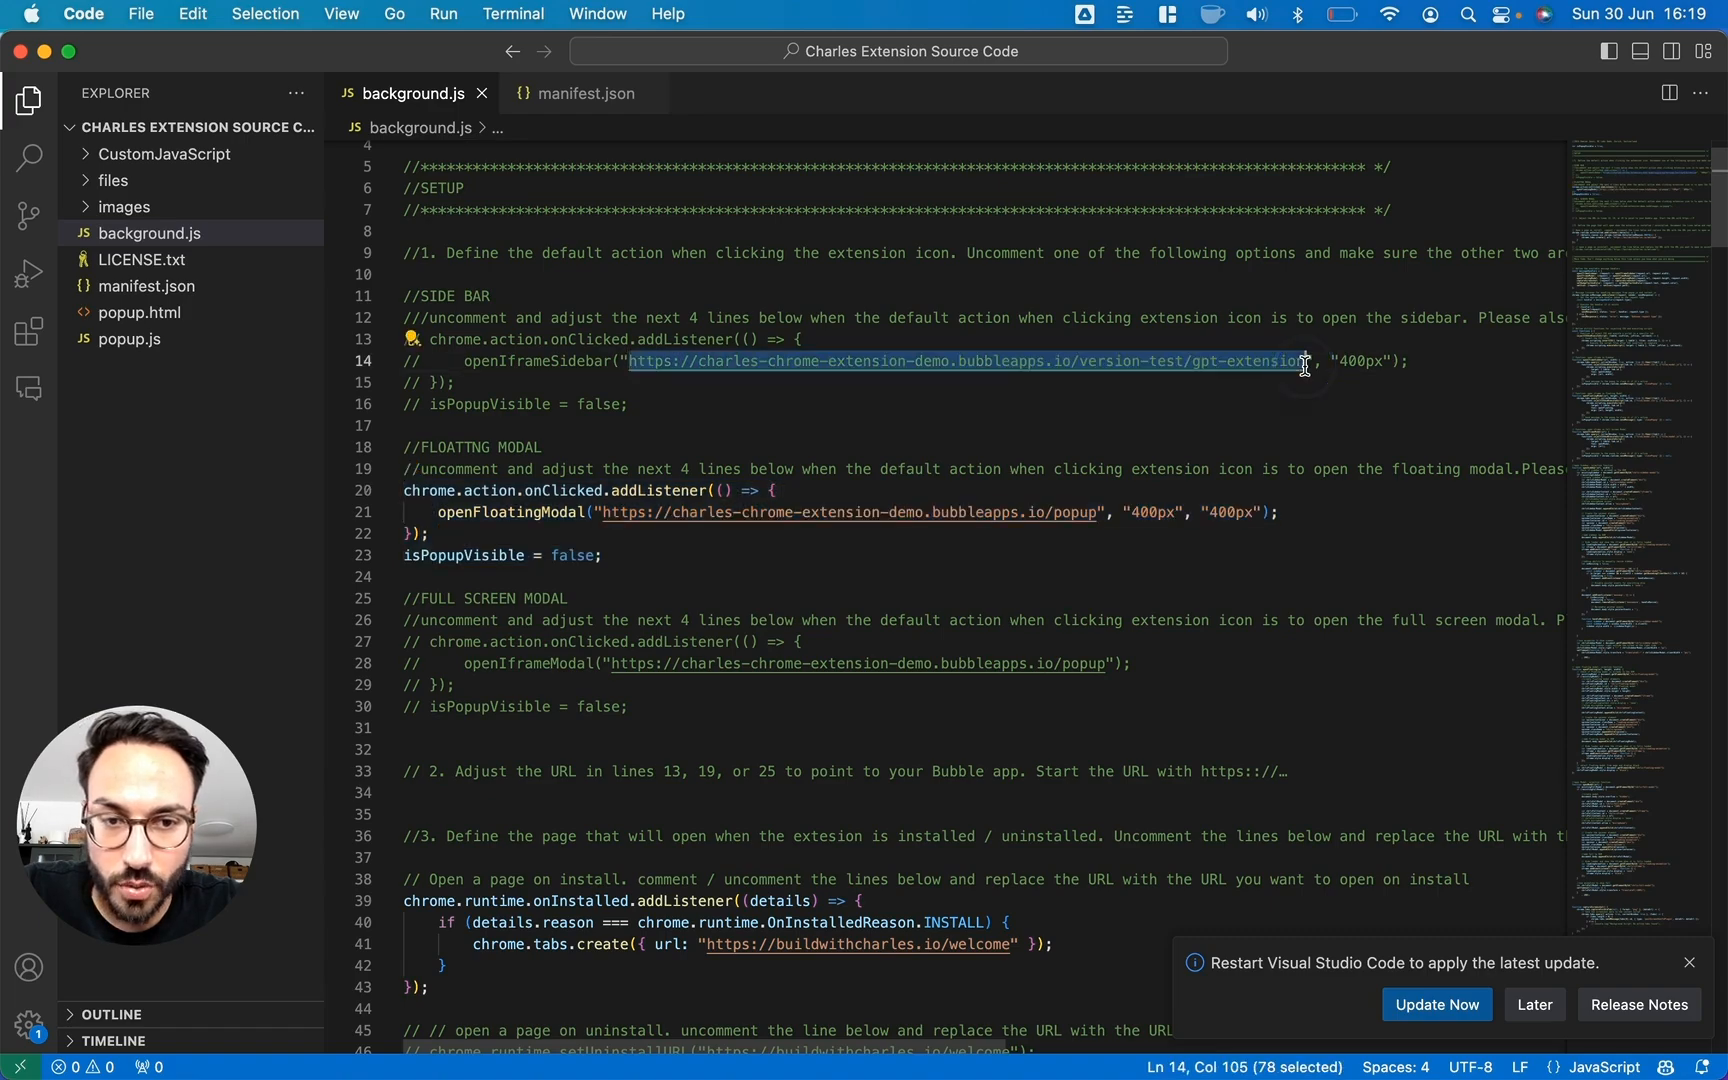
click(604, 514)
shift+click(1100, 512)
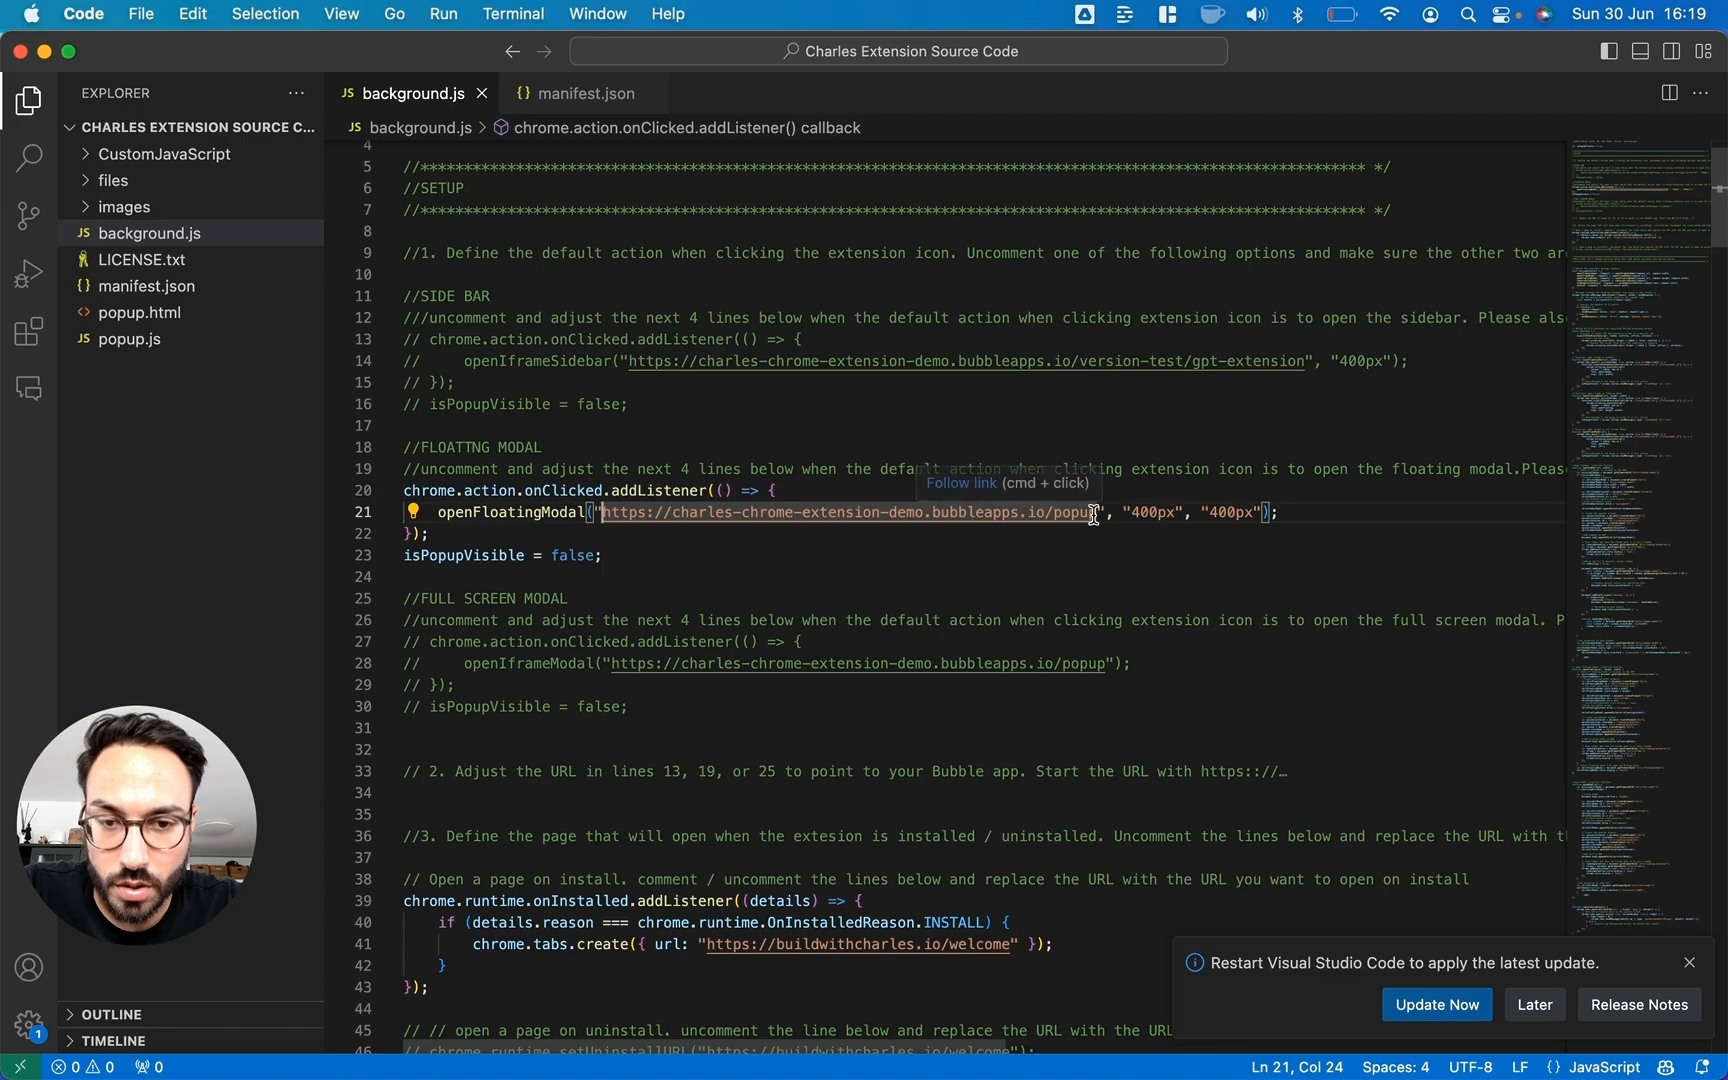
key(super+v)
Switch to Chrome, reload the Charles extension and open it as a floating modal on the refreshed ChatGPT page
key(super+Tab)
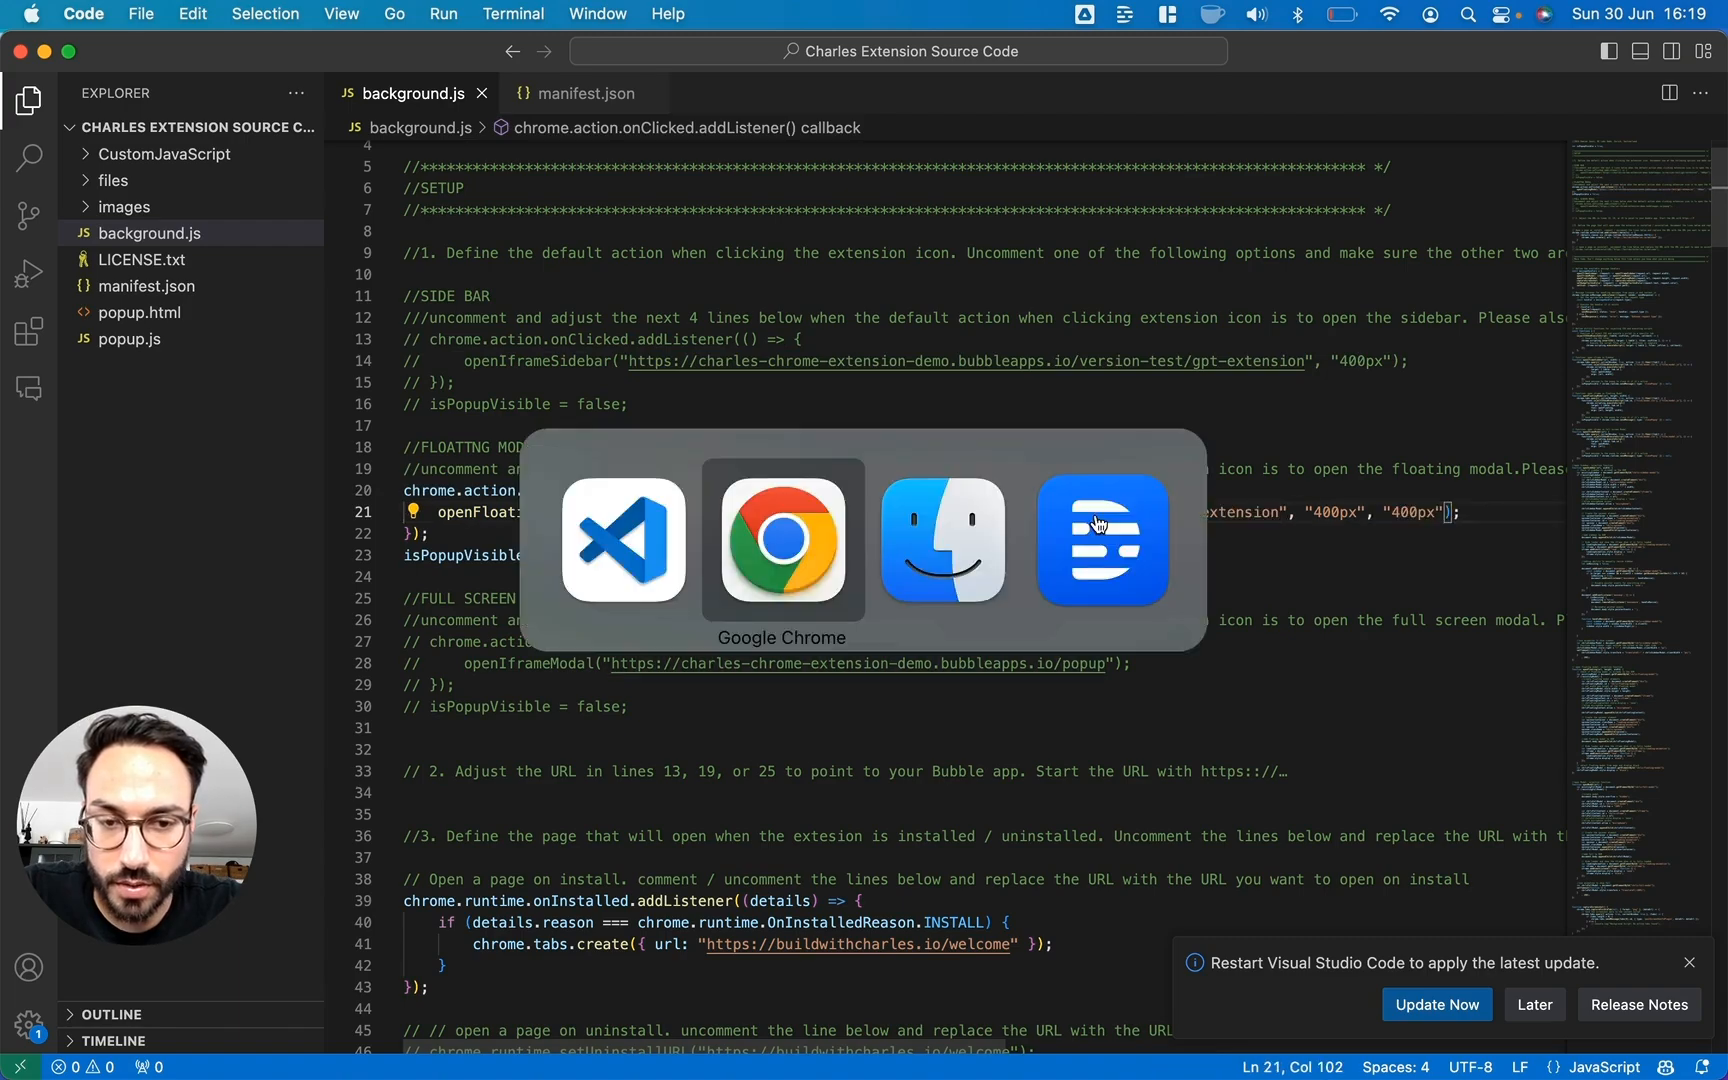
click(1048, 55)
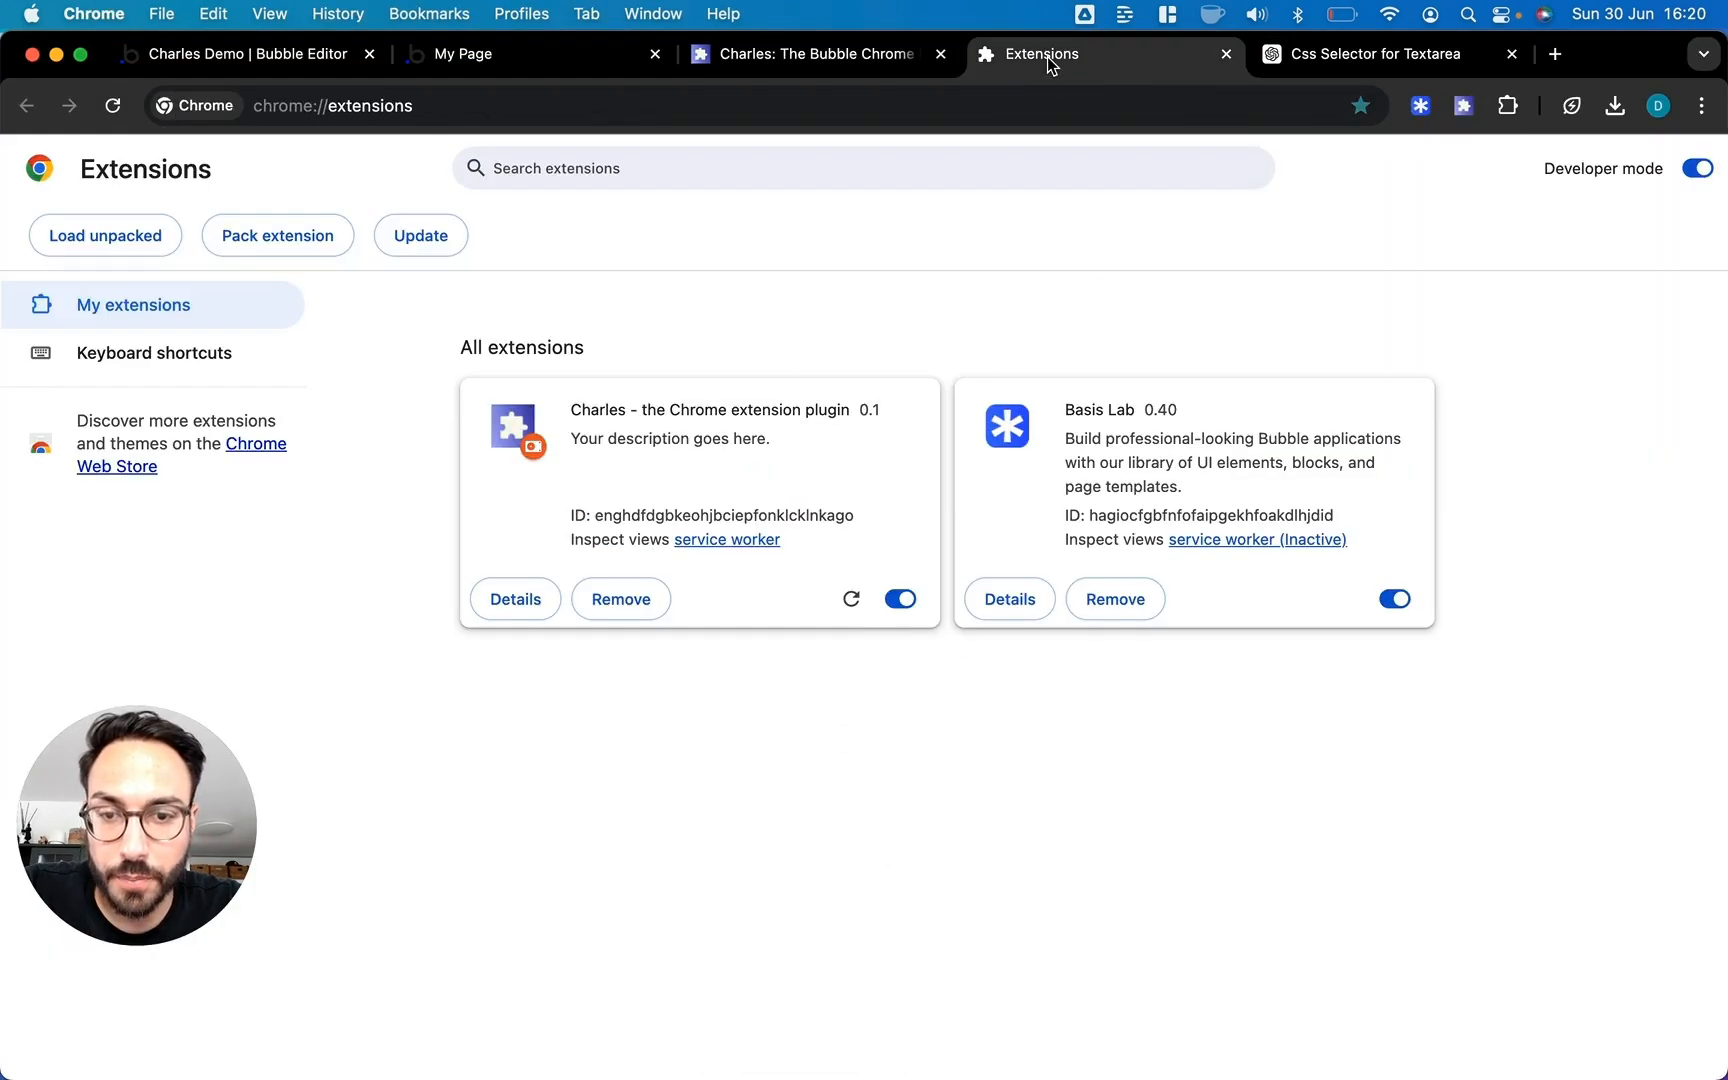
click(851, 598)
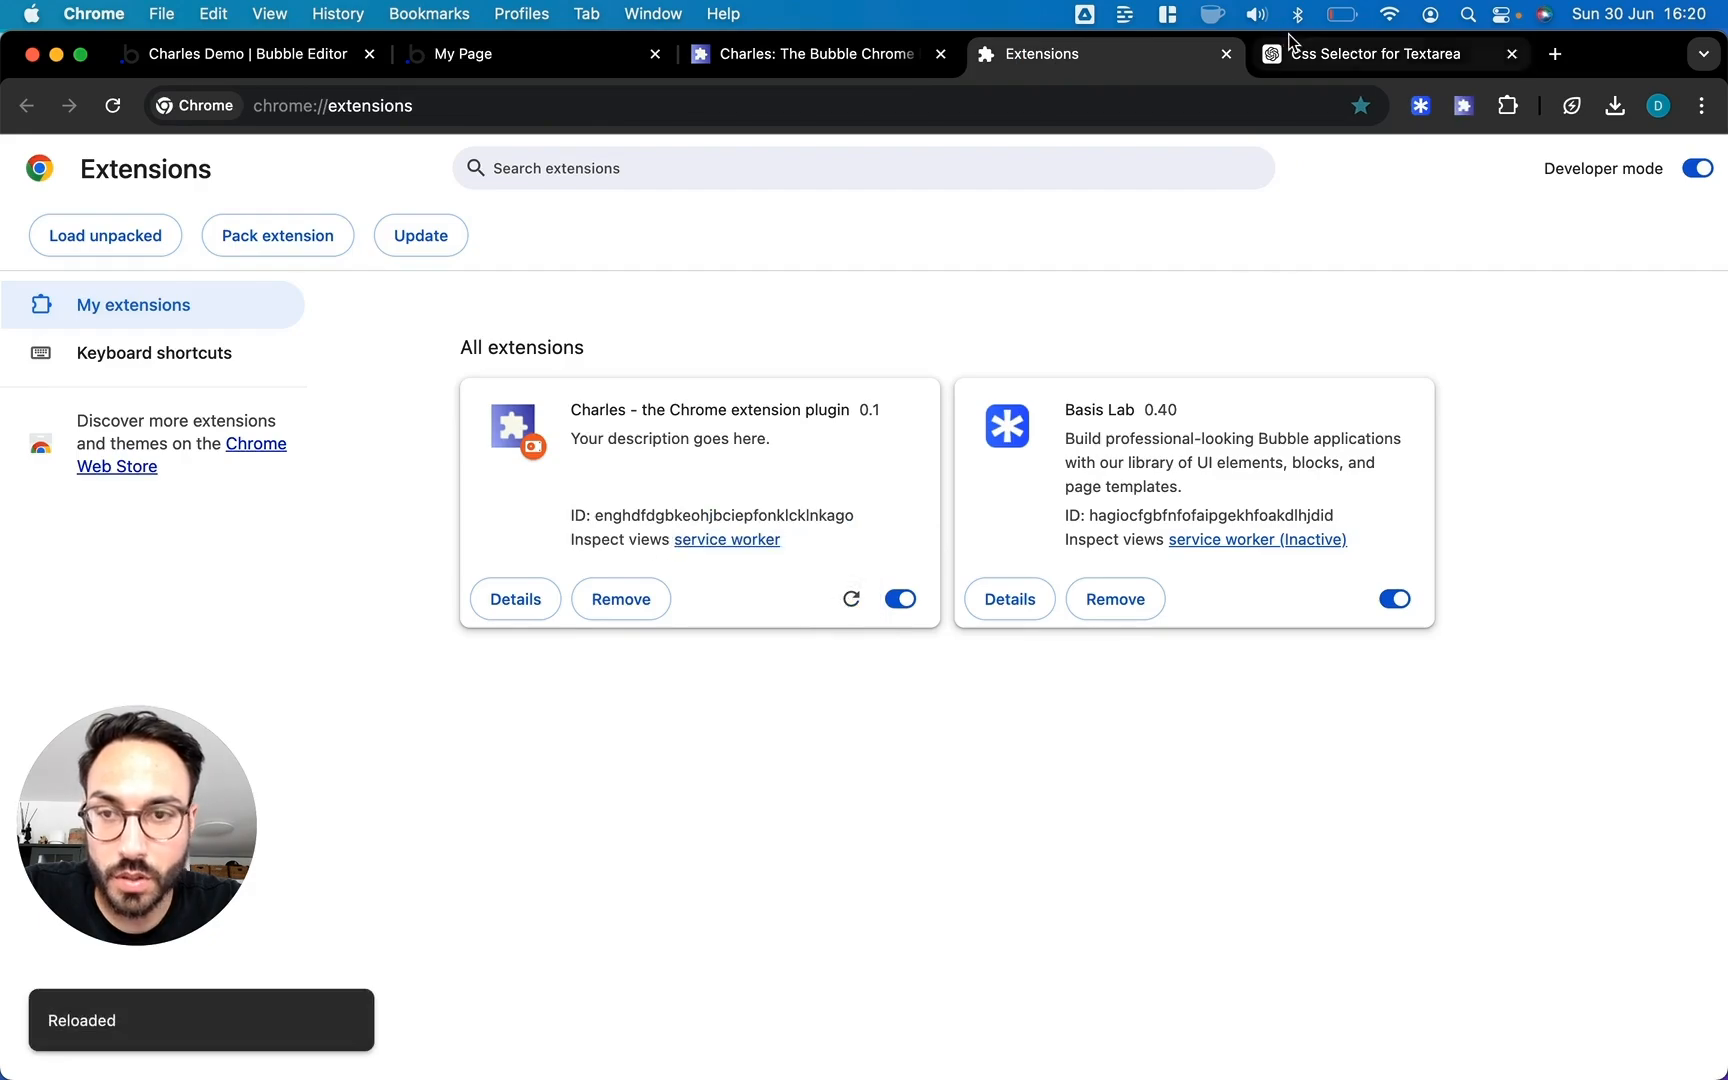
click(1328, 52)
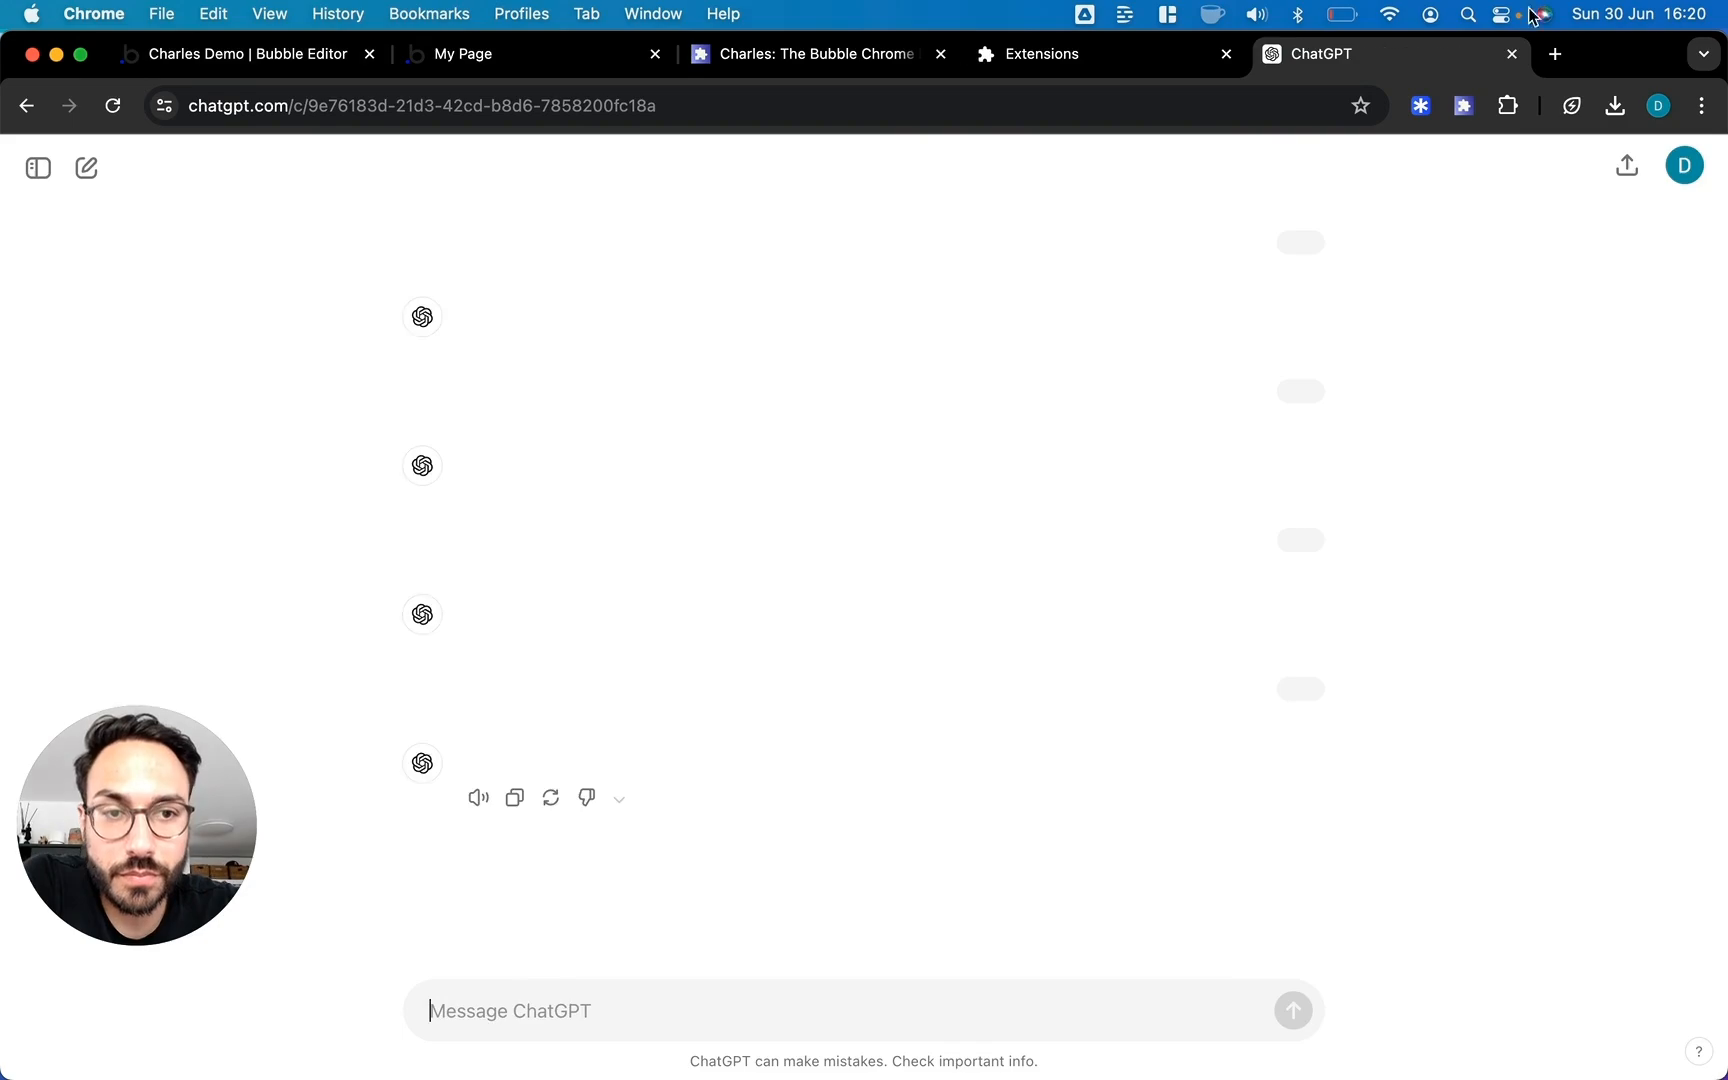
click(1463, 107)
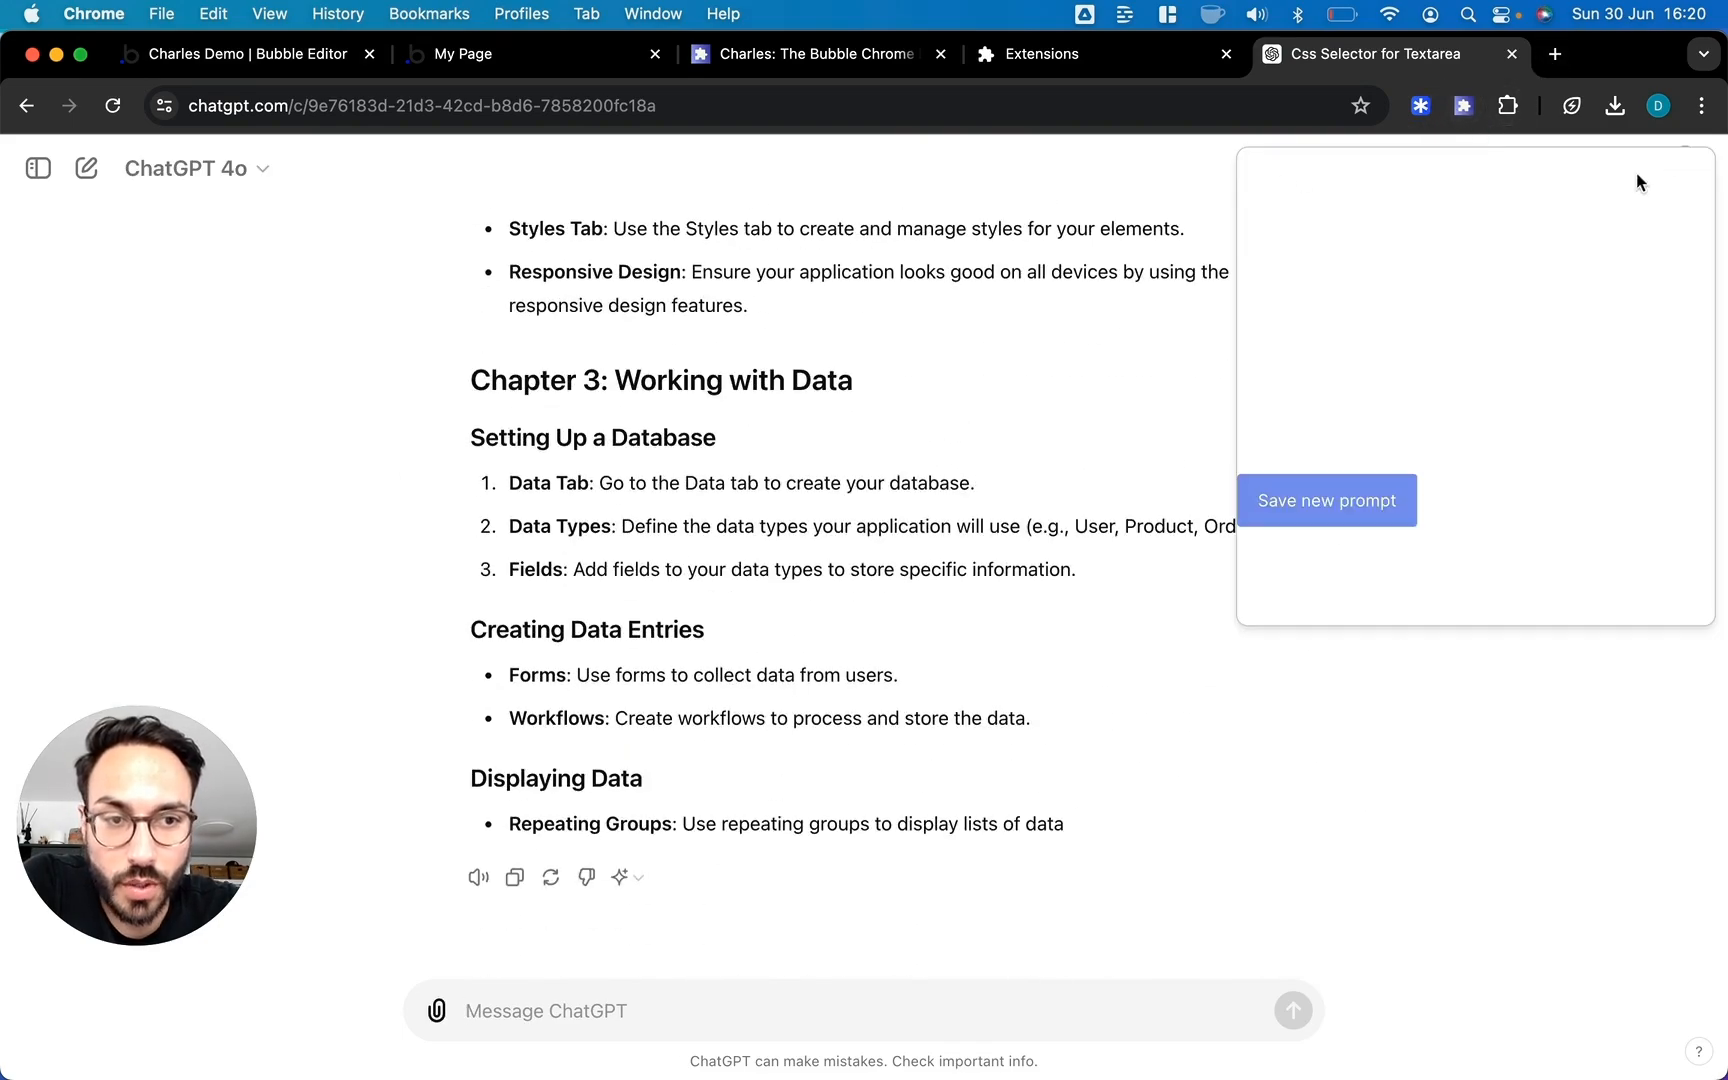